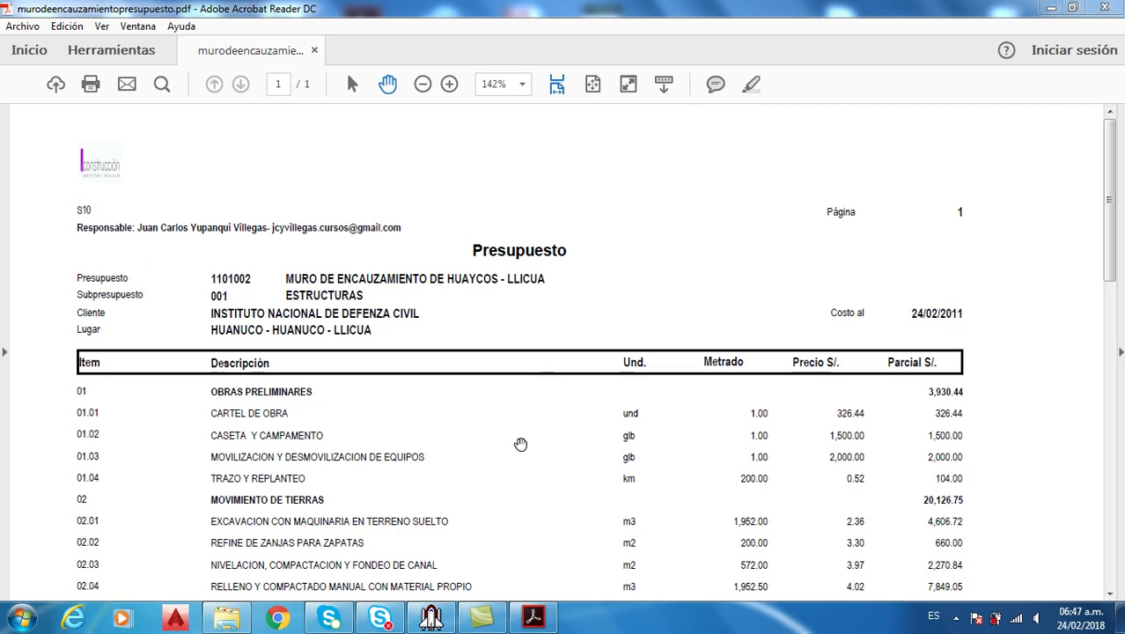
Compare the ESTRUCTURAS reference budget PDF with S10 Presupuestos 2005, leaving S10 in front
mouse_move(431, 618)
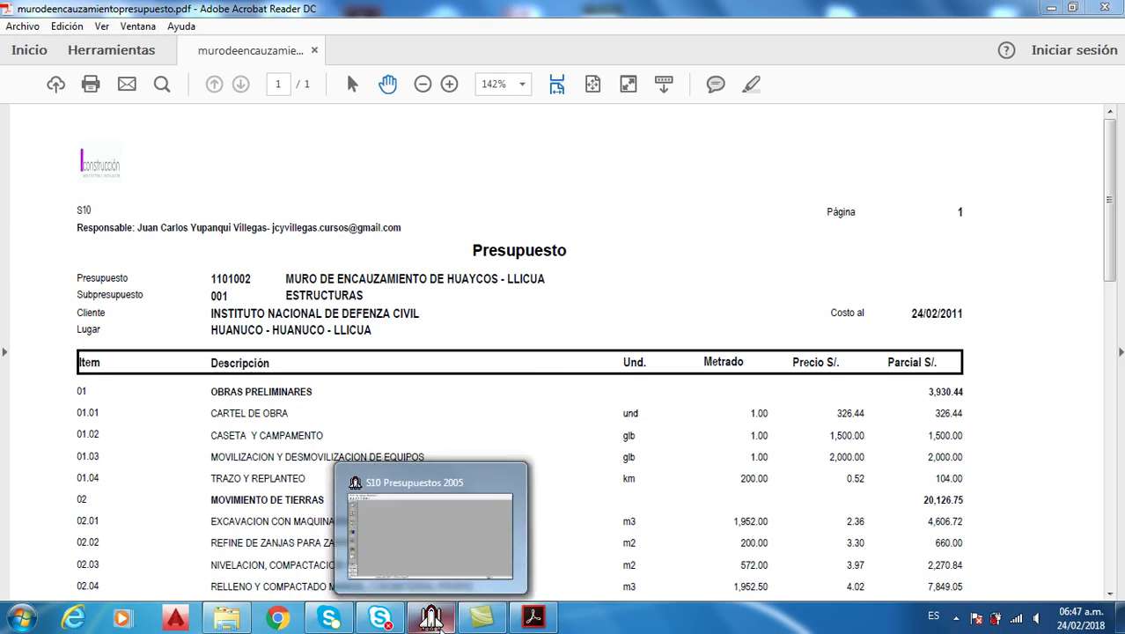
click(431, 618)
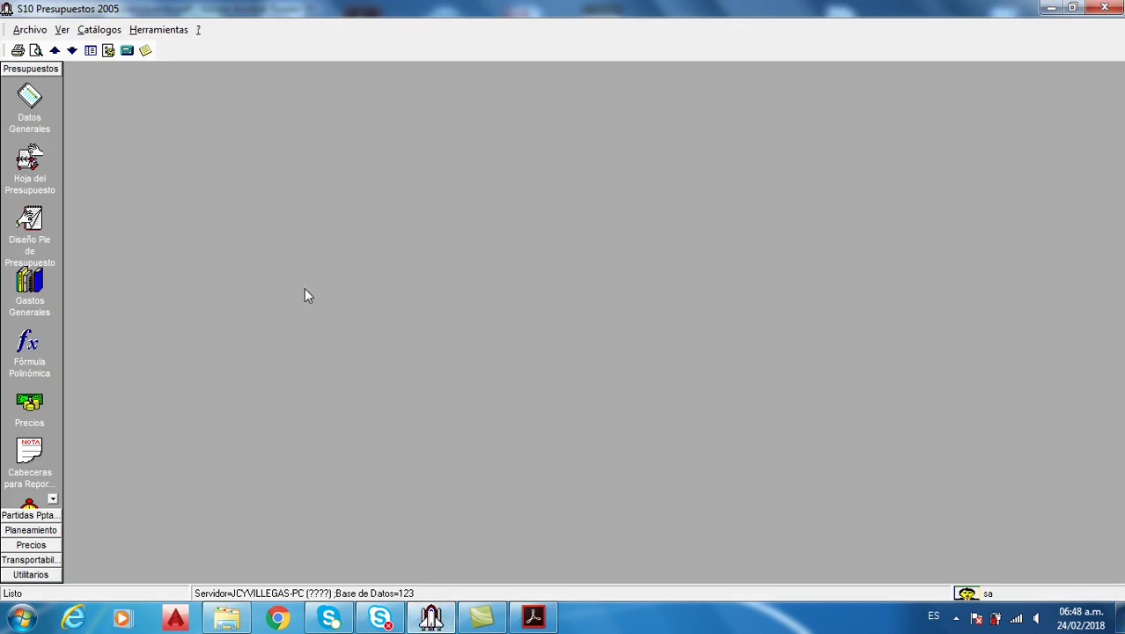
click(533, 616)
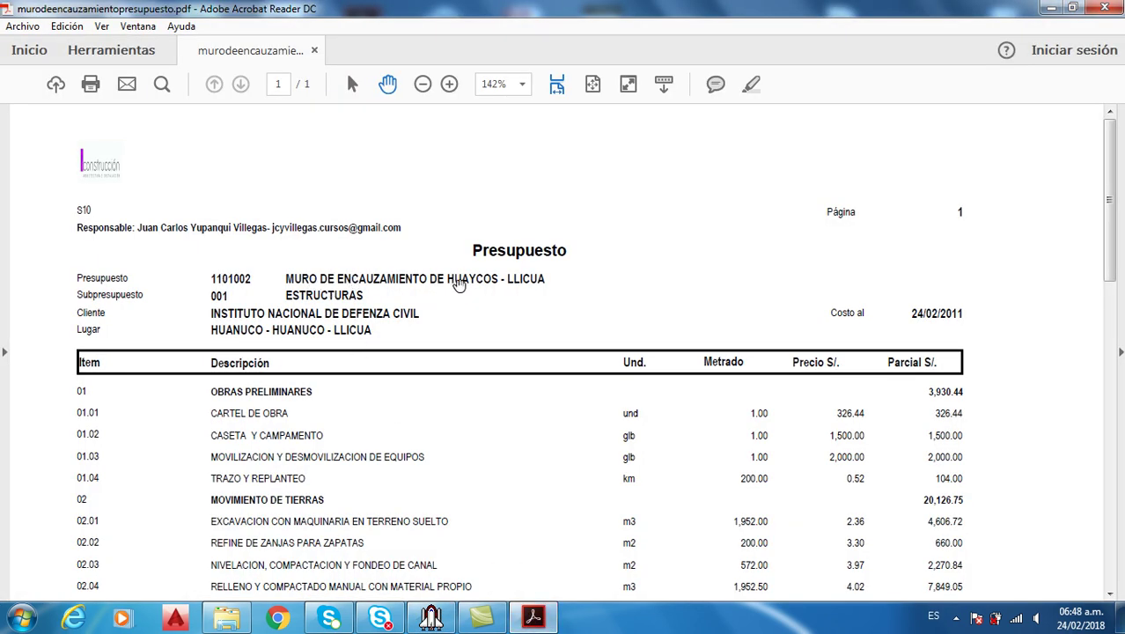
click(431, 618)
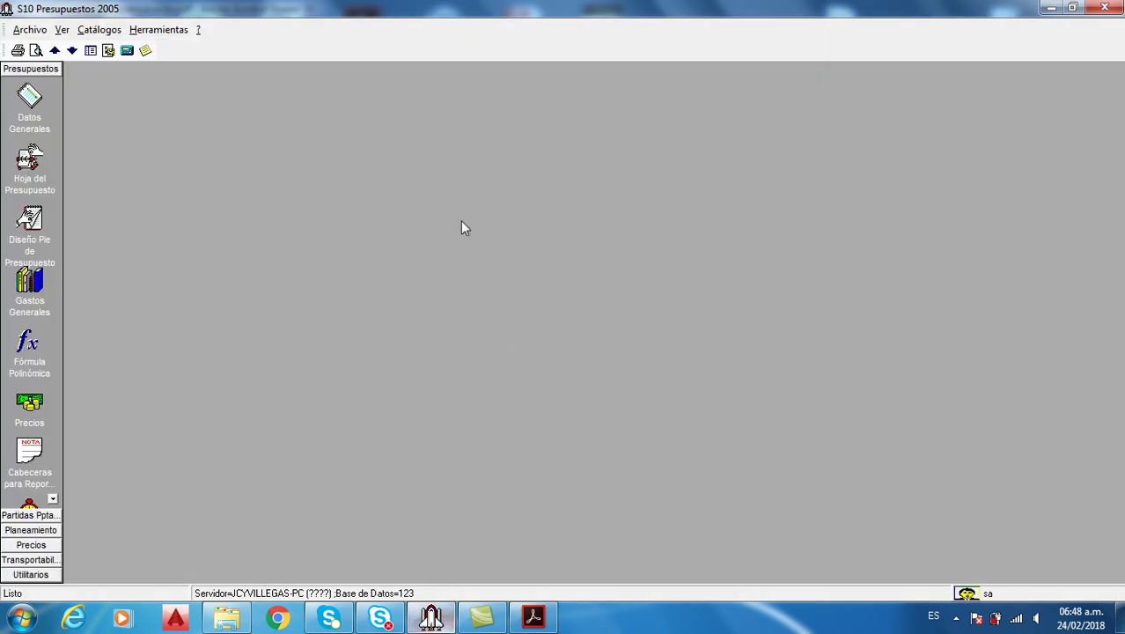
From Datos Generales, start a new budget from the Presupuestos tree to open Catálogo de Presupuestos
click(35, 101)
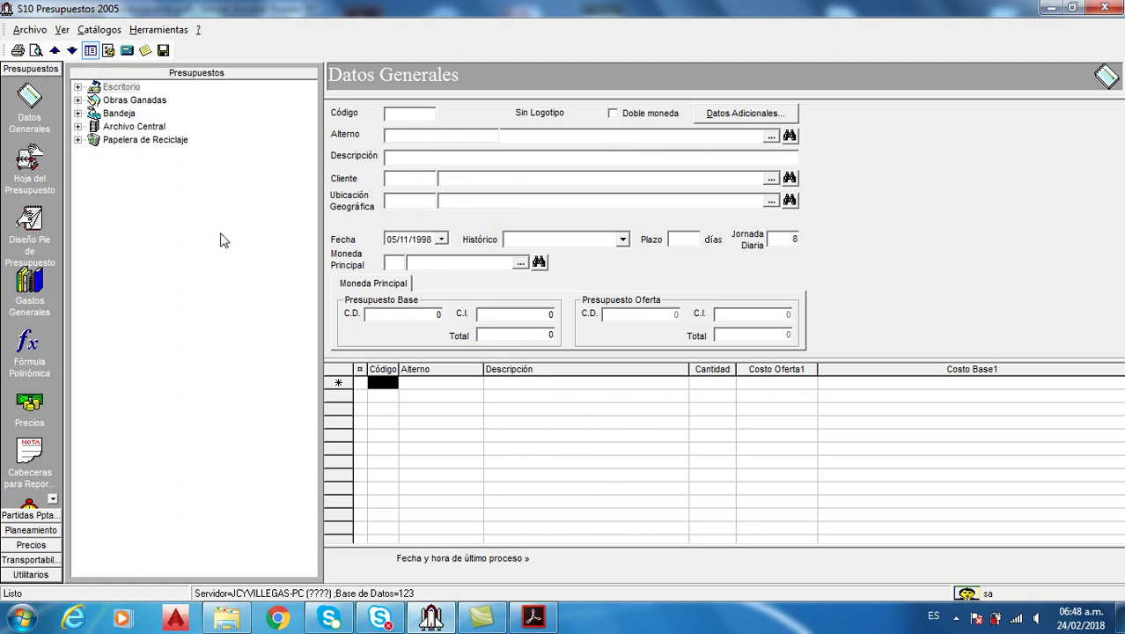
right_click(153, 233)
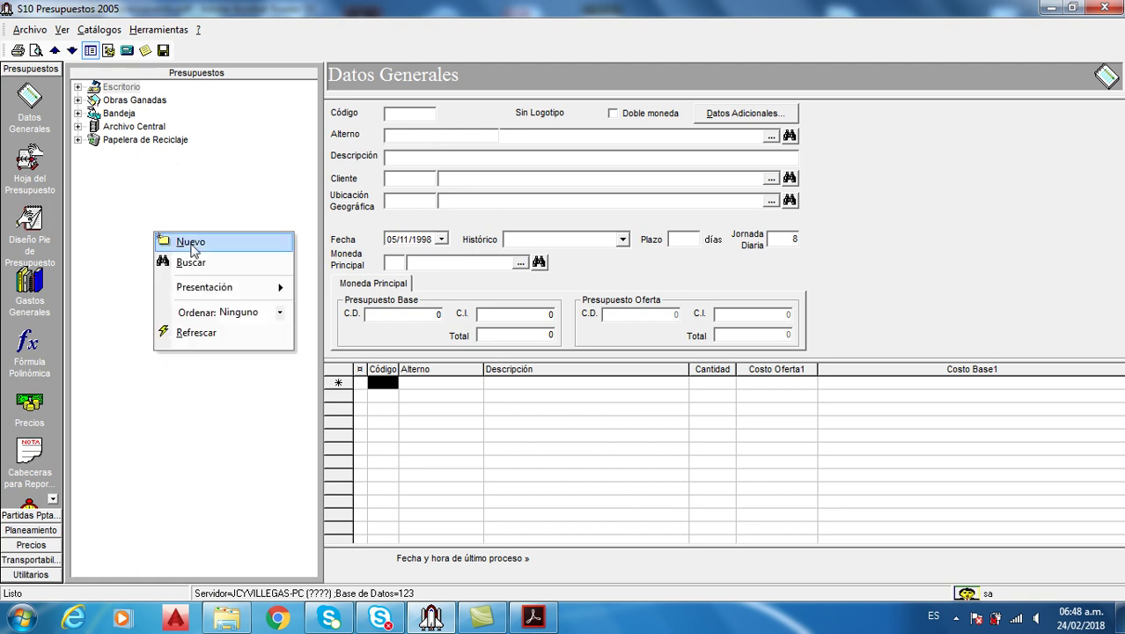
click(192, 242)
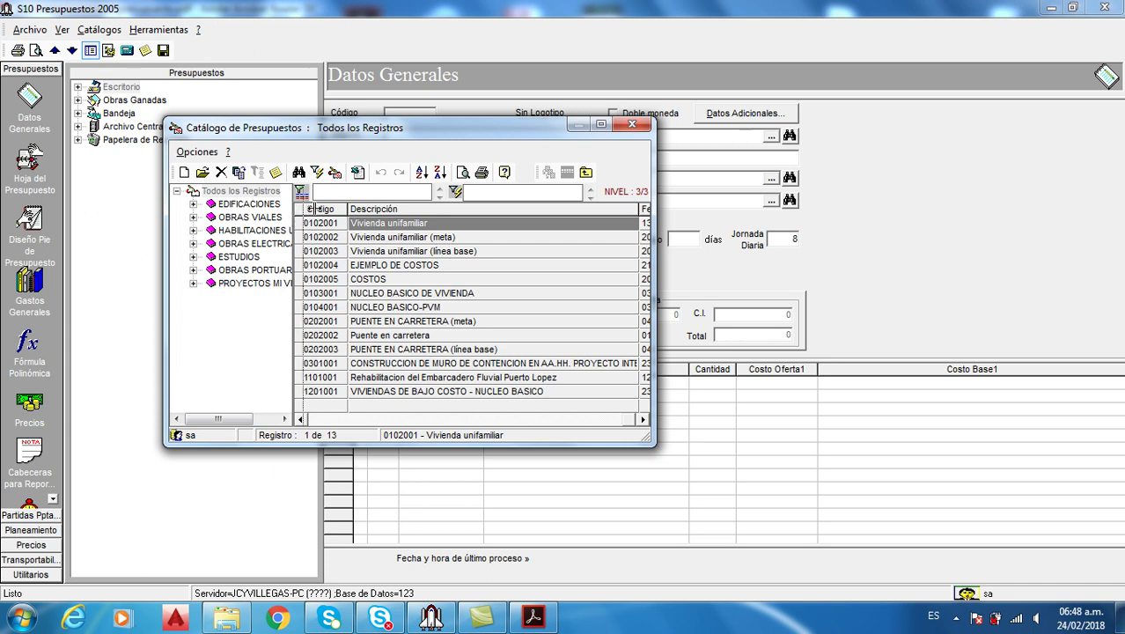
Widen the catalogue's tree pane, reposition the window and check the reference PDF
drag(309, 208, 343, 209)
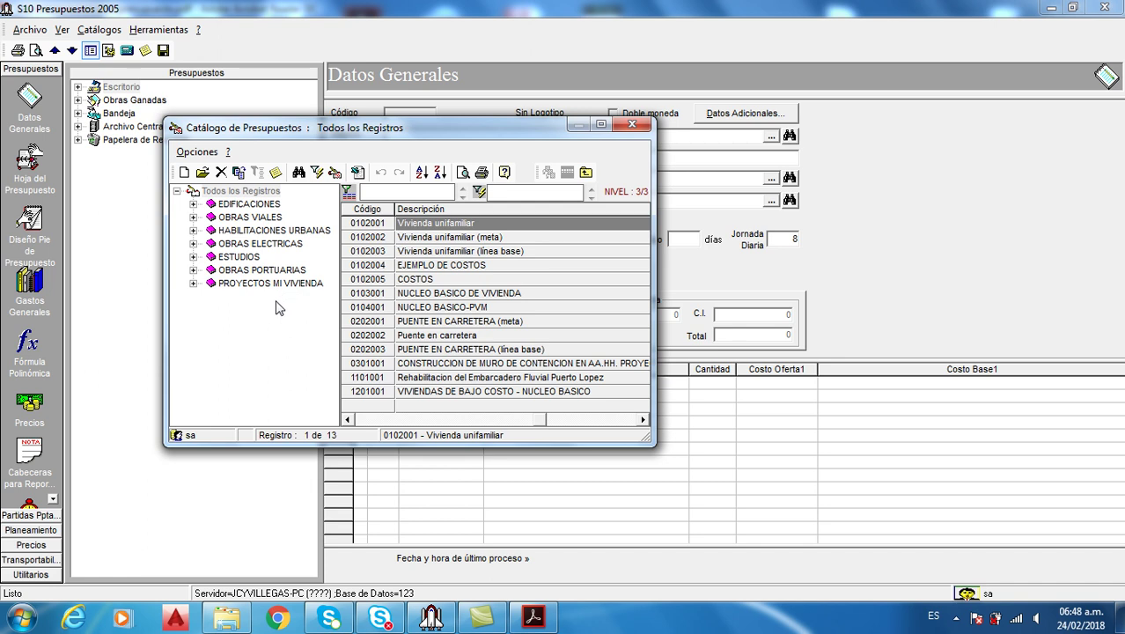
drag(383, 140, 388, 153)
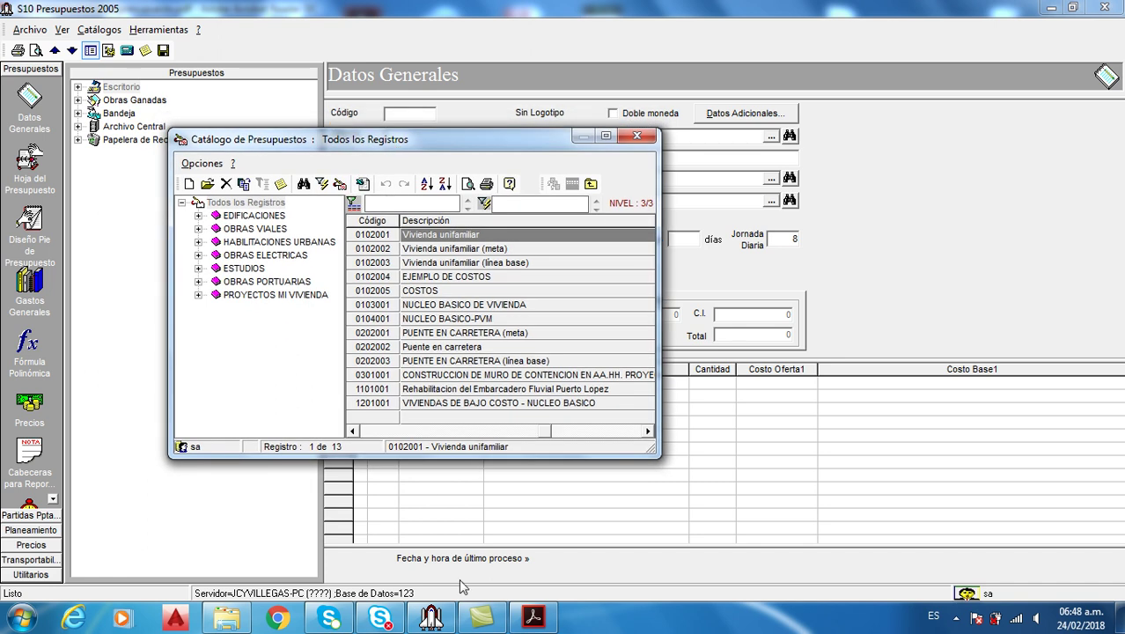
click(532, 616)
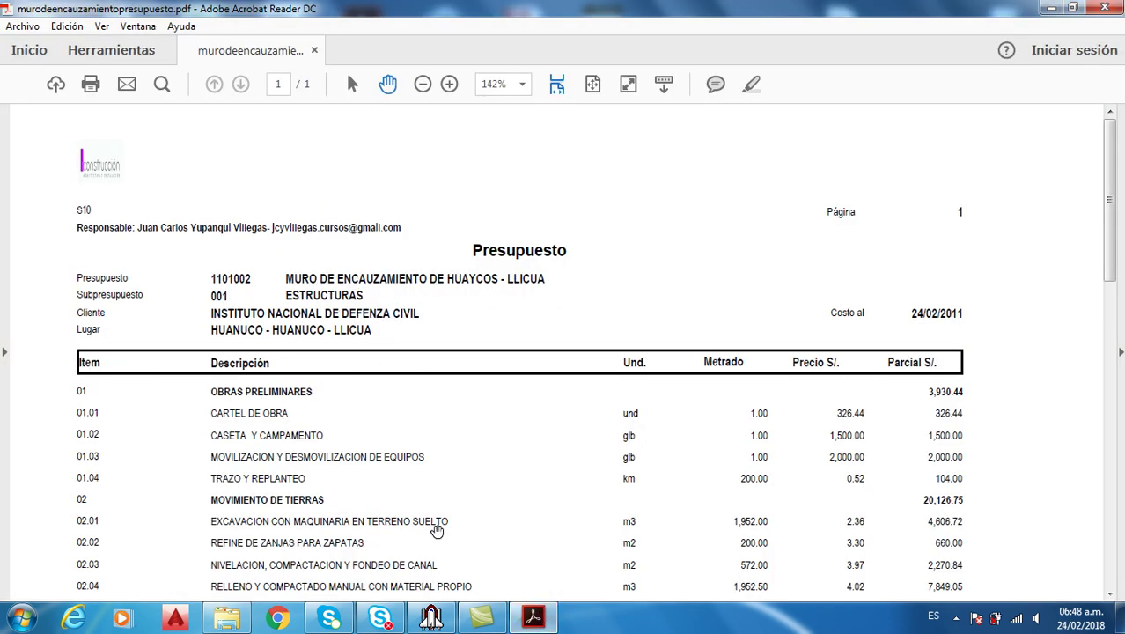
mouse_move(528, 619)
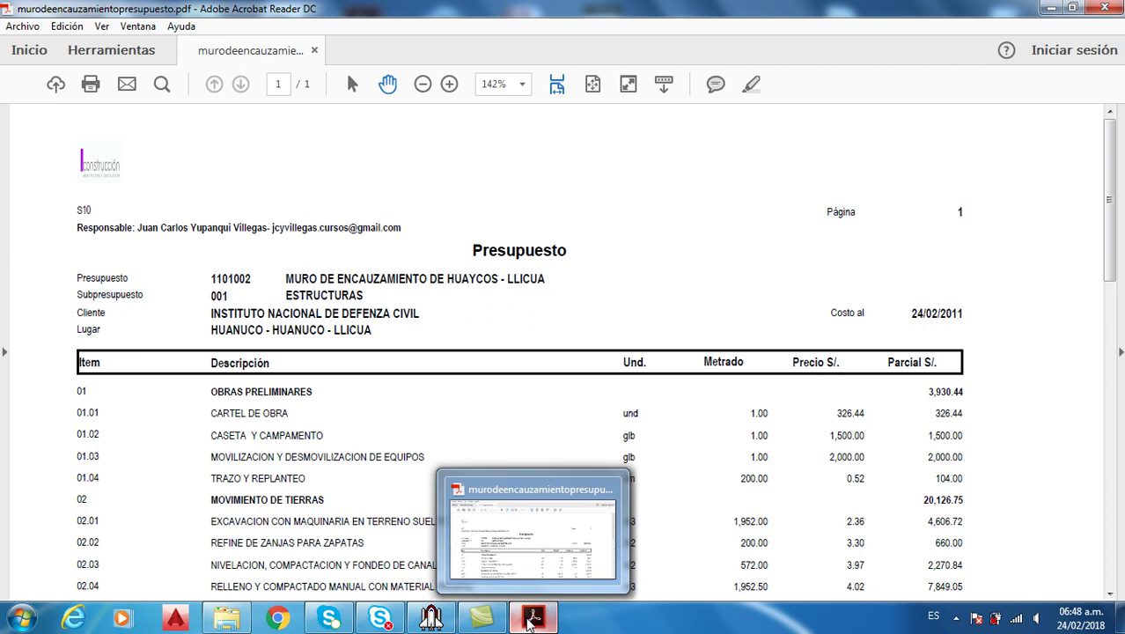
click(528, 619)
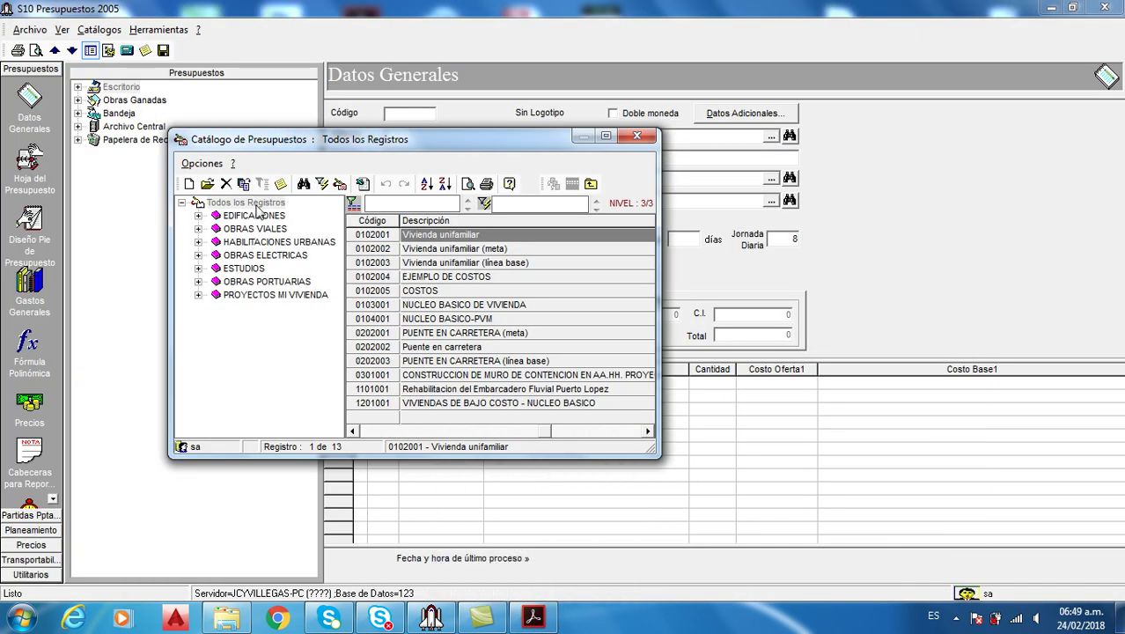
Add a MUROS DE ENCAUZAMIENTO sub-item under Todos los Registros
click(250, 203)
right_click(256, 205)
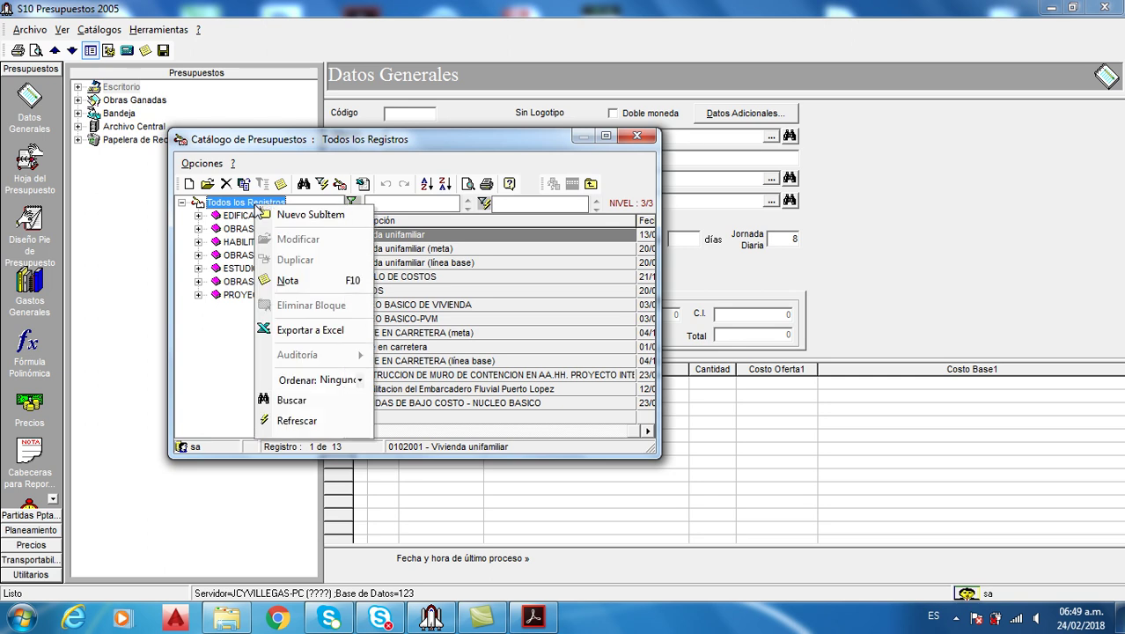
click(309, 217)
drag(351, 261, 522, 289)
text(muro)
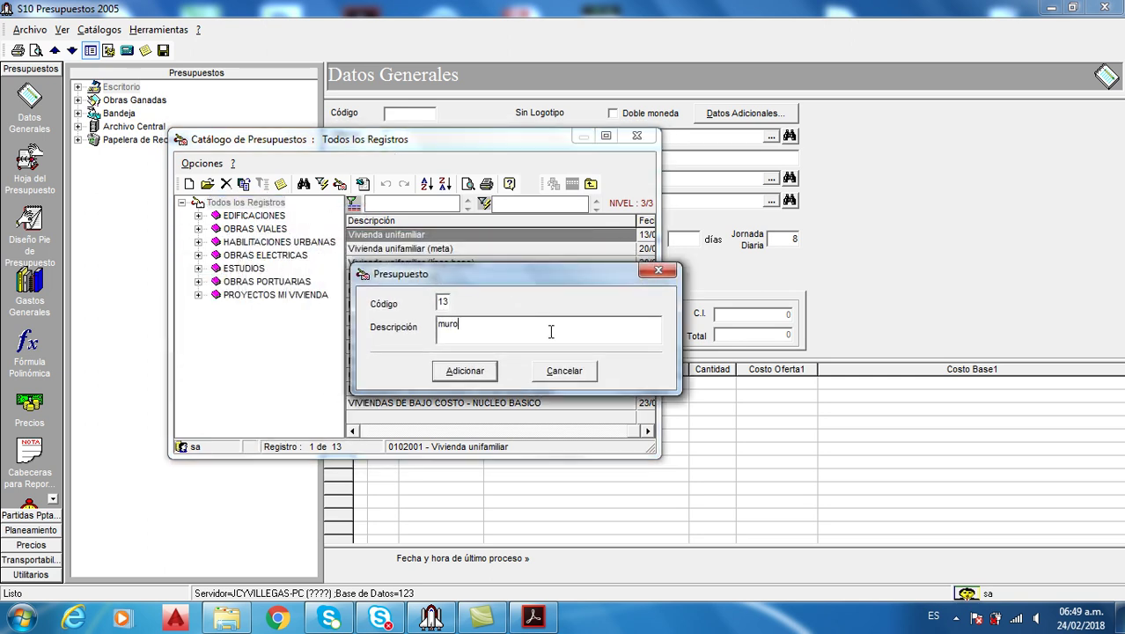
text(OS DE)
click(533, 617)
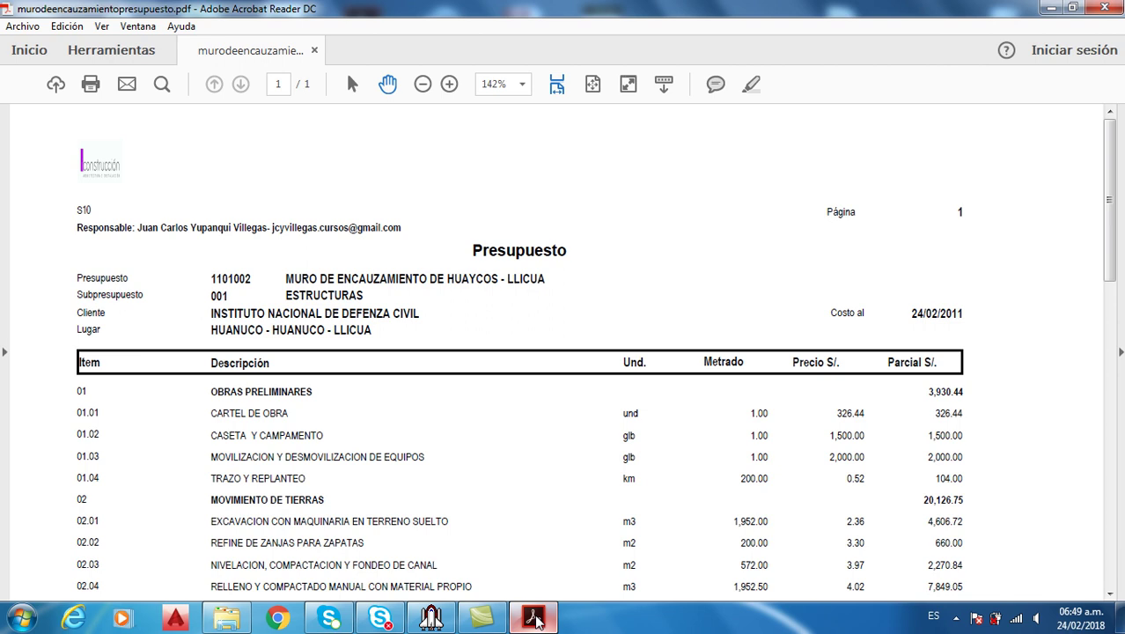
click(533, 617)
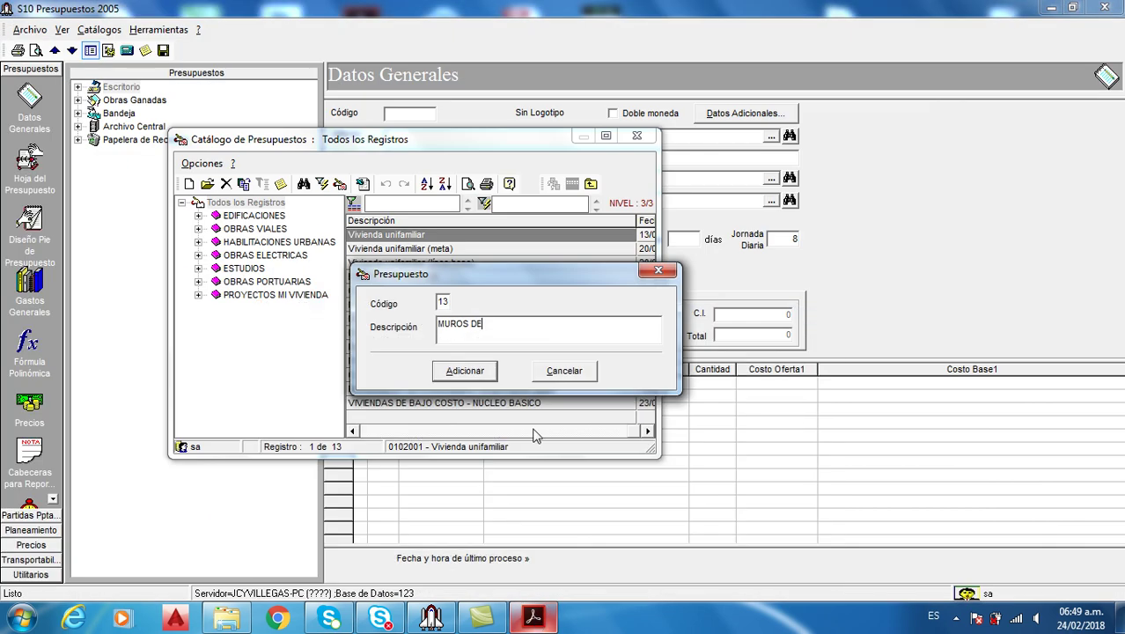
text(ENCA)
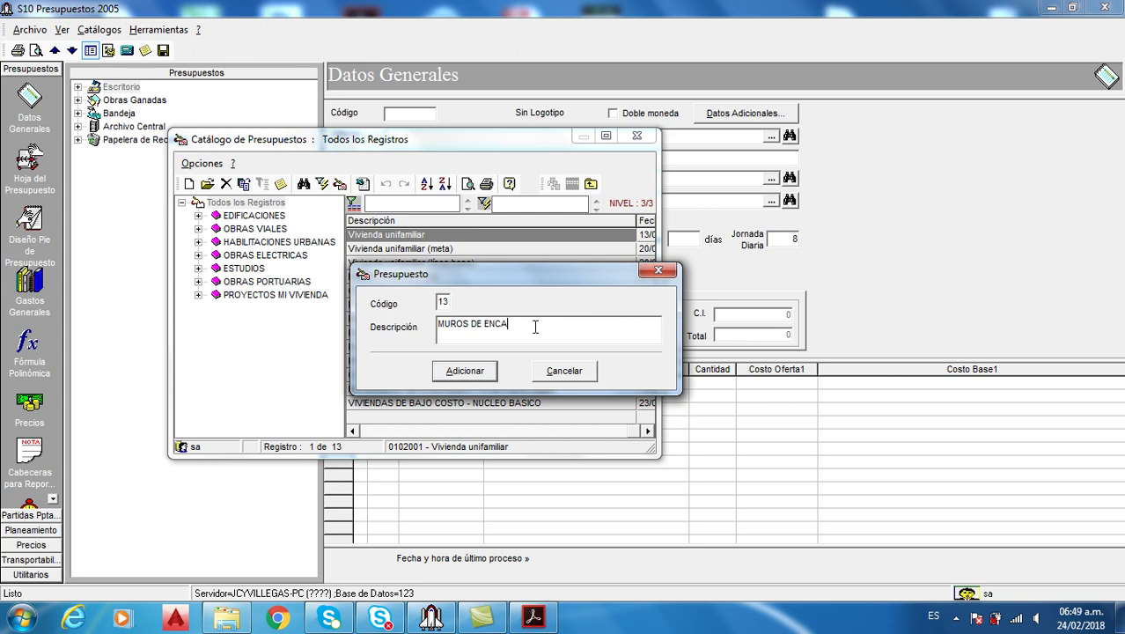
text(UZAMIENTO)
click(469, 373)
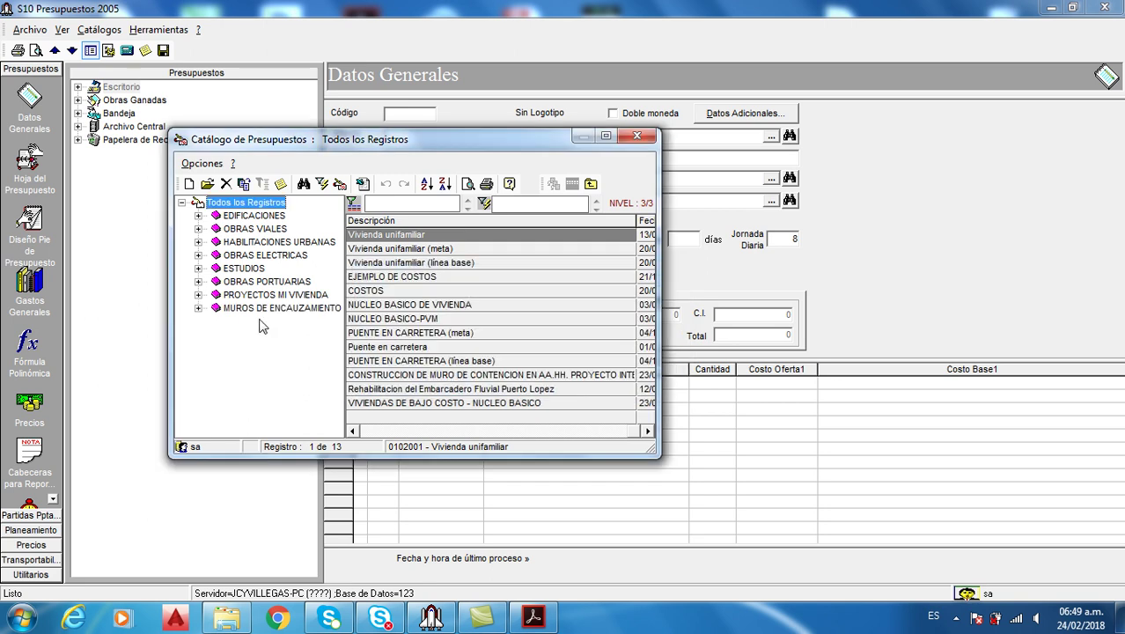
Add an ENCAUZAMIENTO sub-item beneath MUROS DE ENCAUZAMIENTO
click(260, 308)
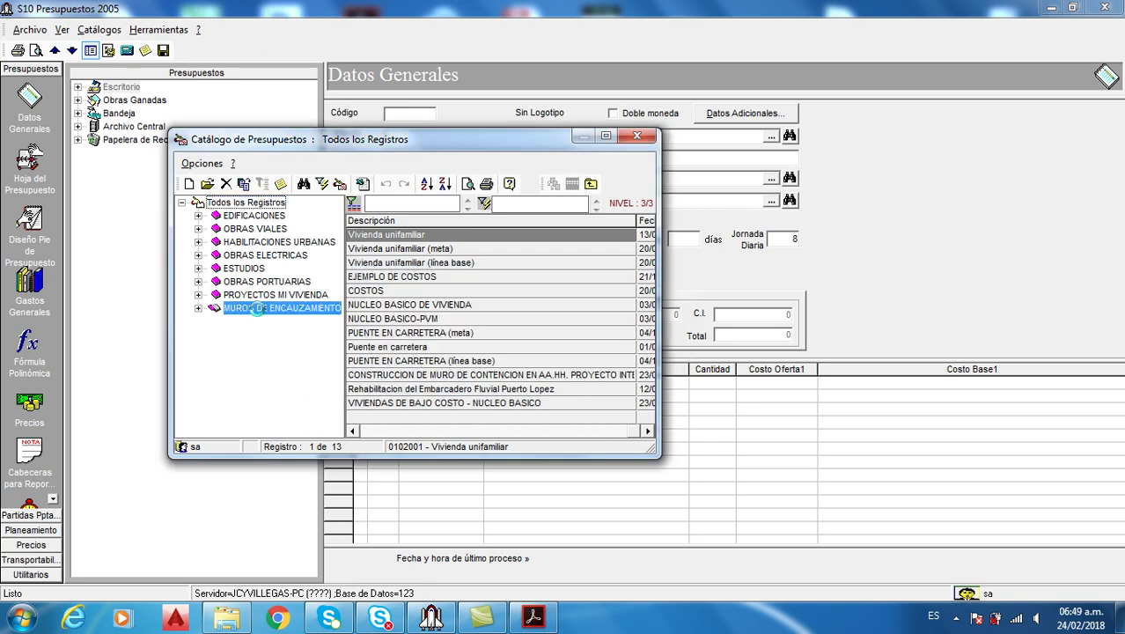
drag(201, 313, 199, 215)
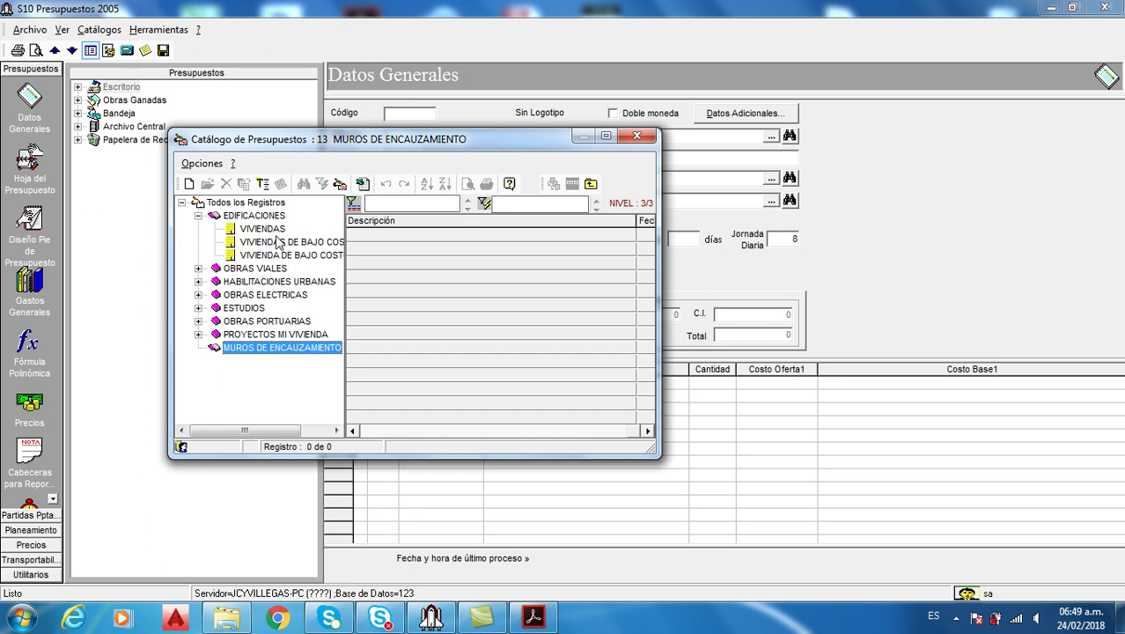
click(198, 268)
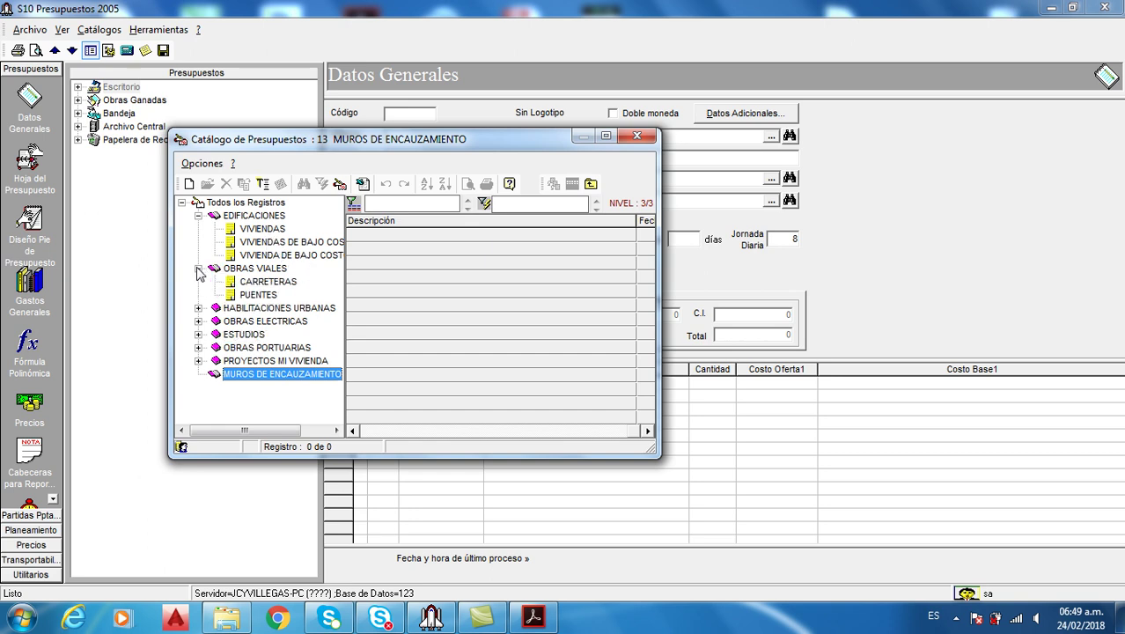
right_click(281, 378)
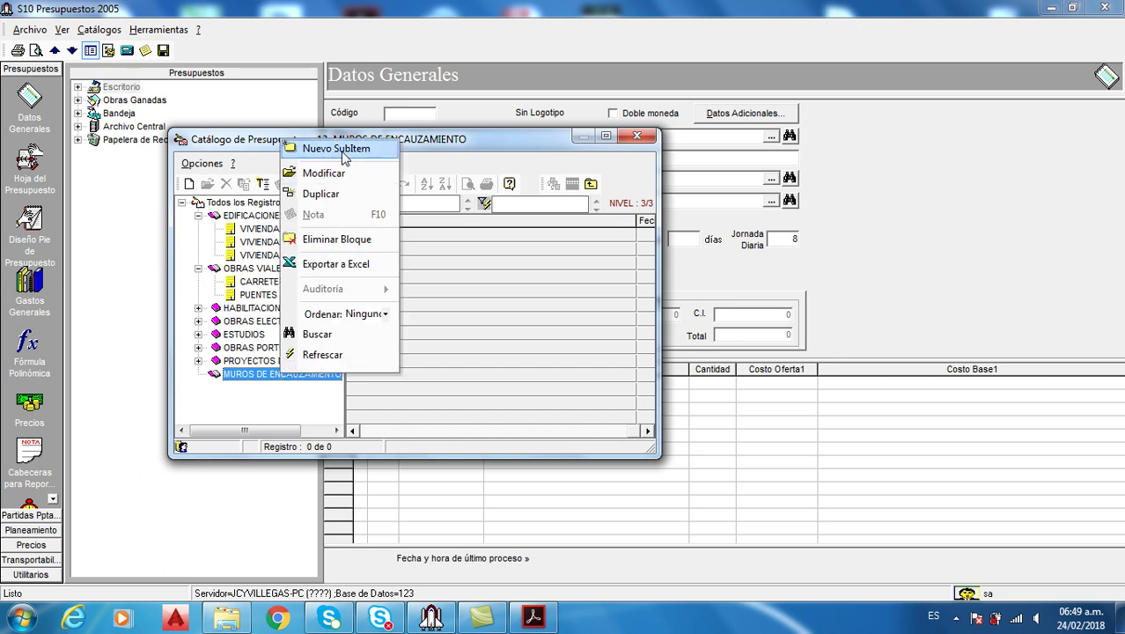
click(297, 402)
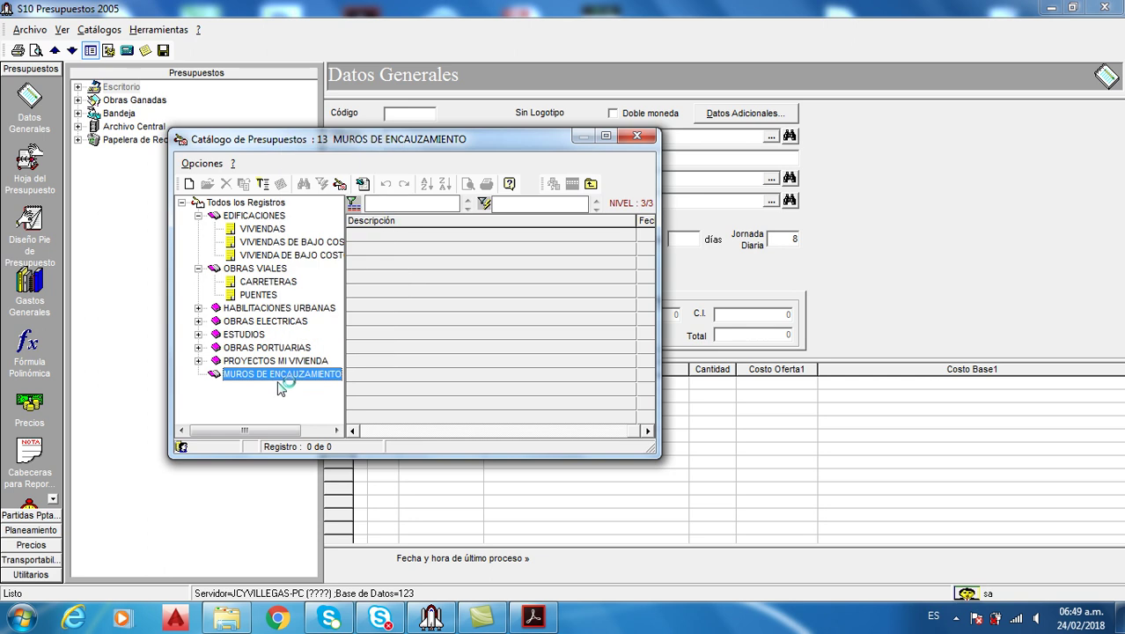
right_click(287, 379)
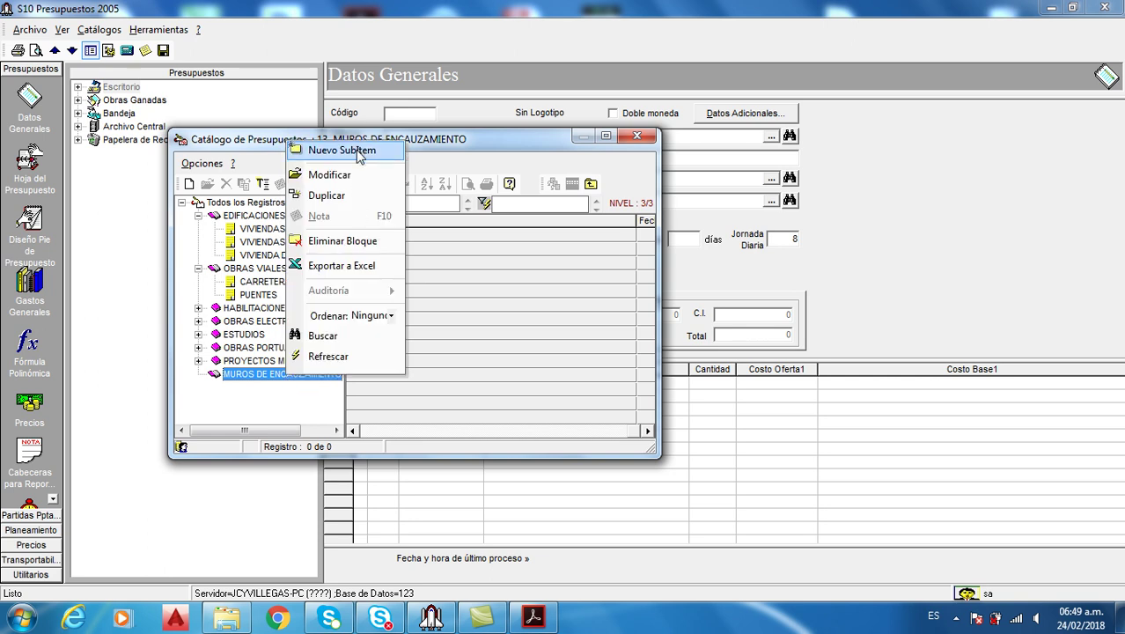
click(355, 150)
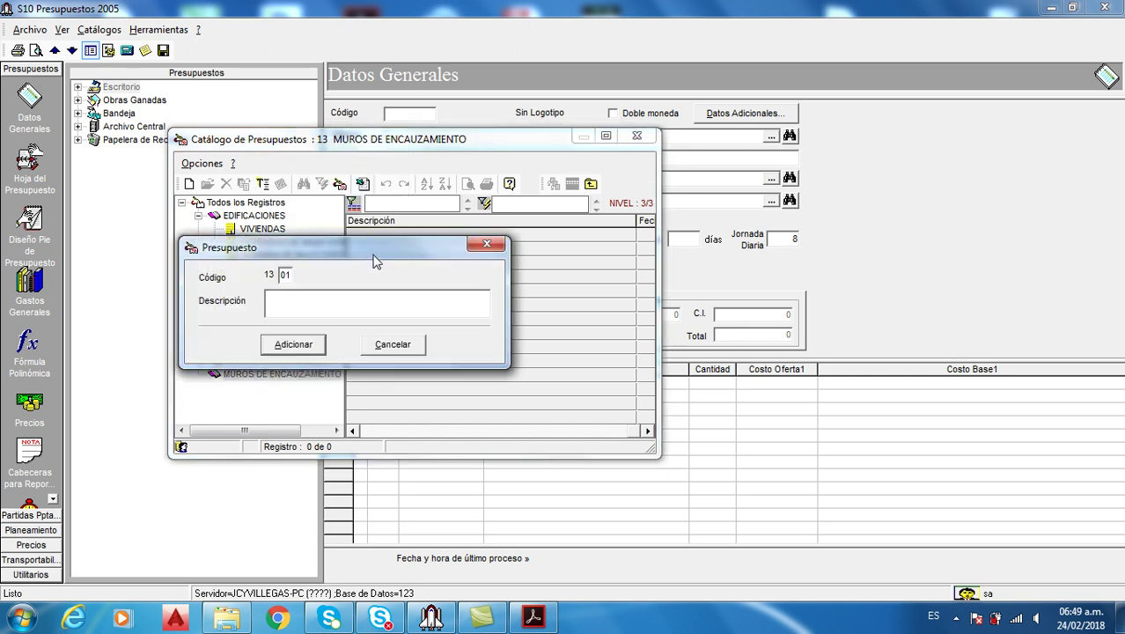
drag(370, 253, 575, 261)
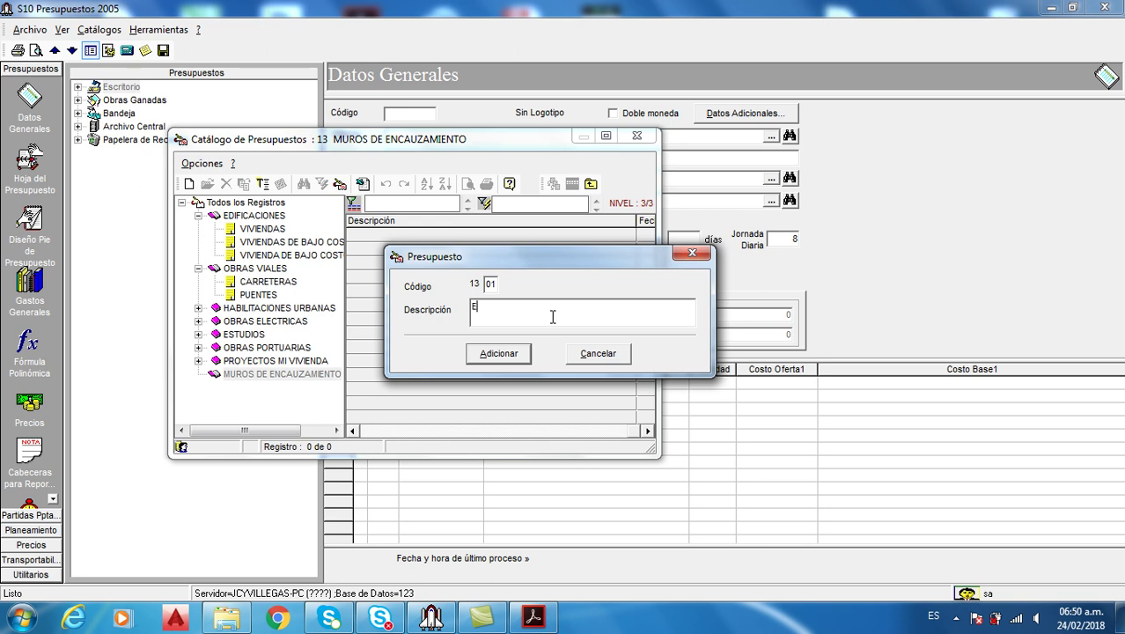
text(CAUZAMIENTO)
click(513, 361)
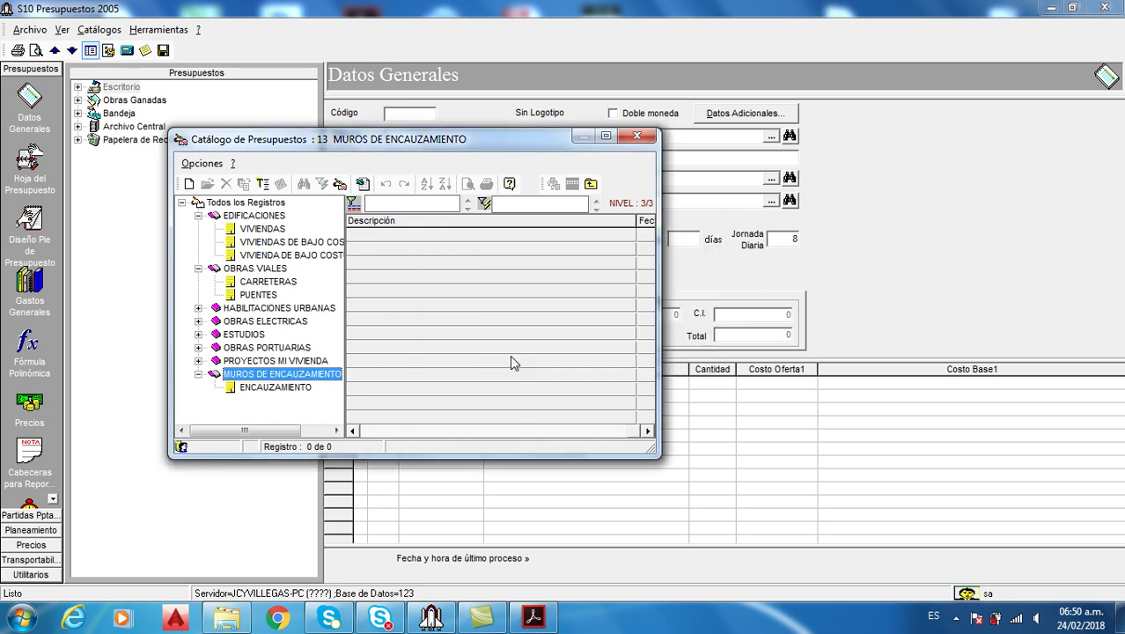
Create a new budget under the ENCAUZAMIENTO sub-item
click(286, 390)
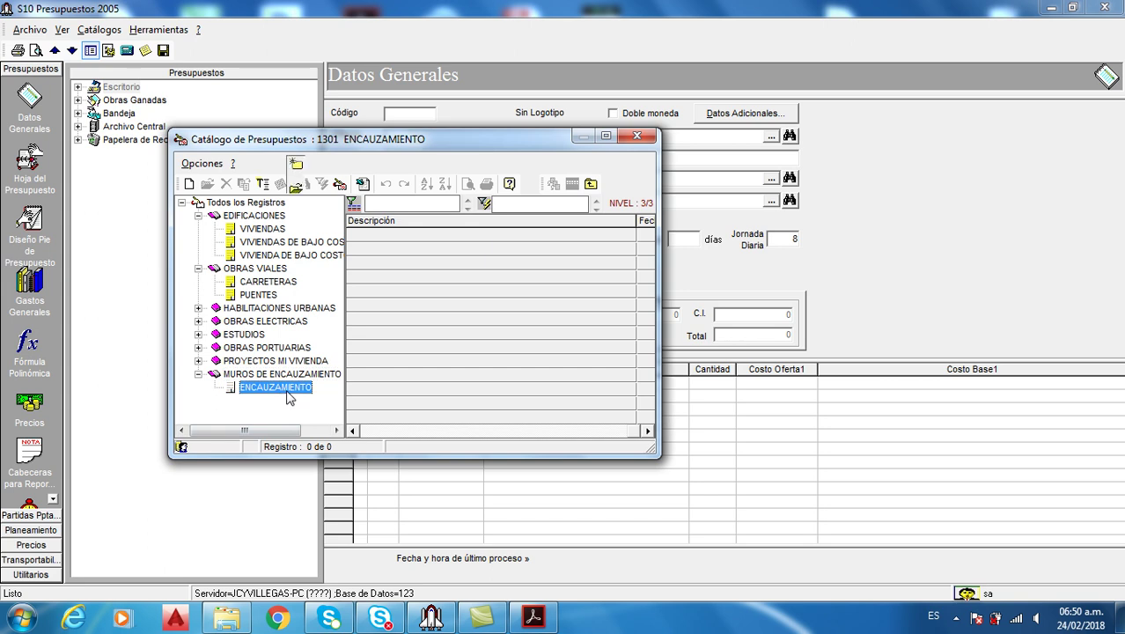
right_click(286, 393)
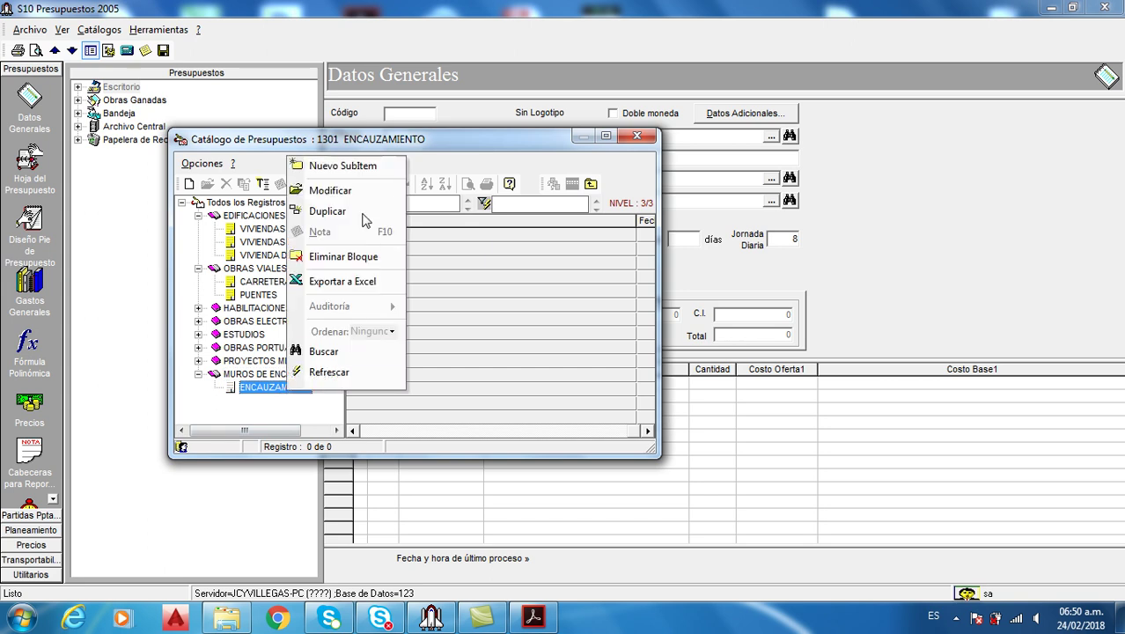
click(359, 166)
drag(431, 126, 679, 182)
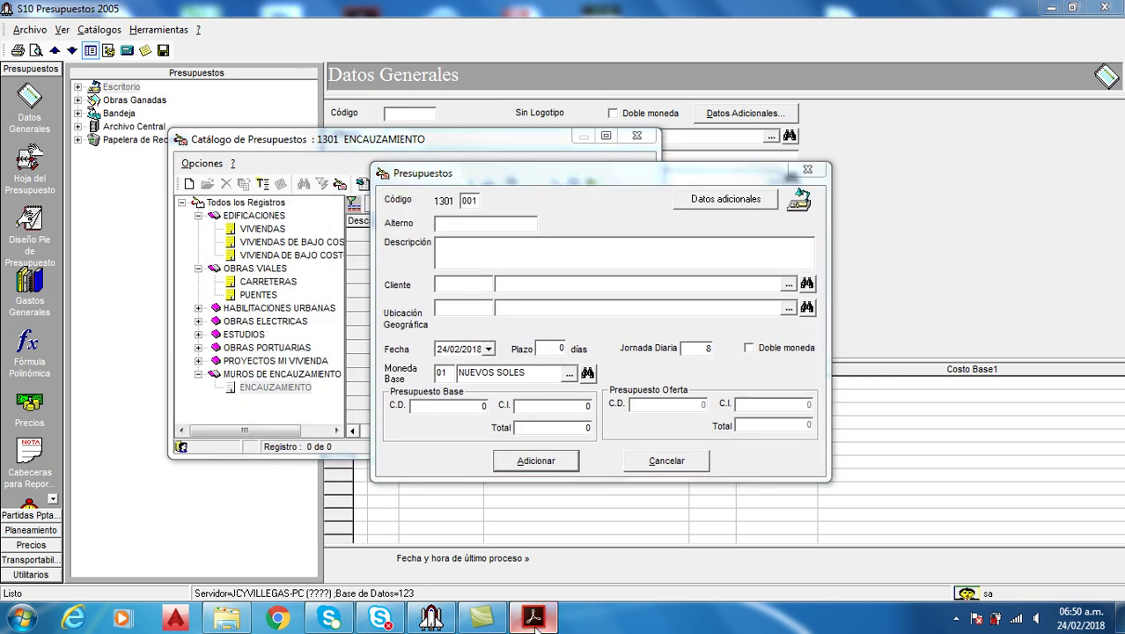
click(534, 619)
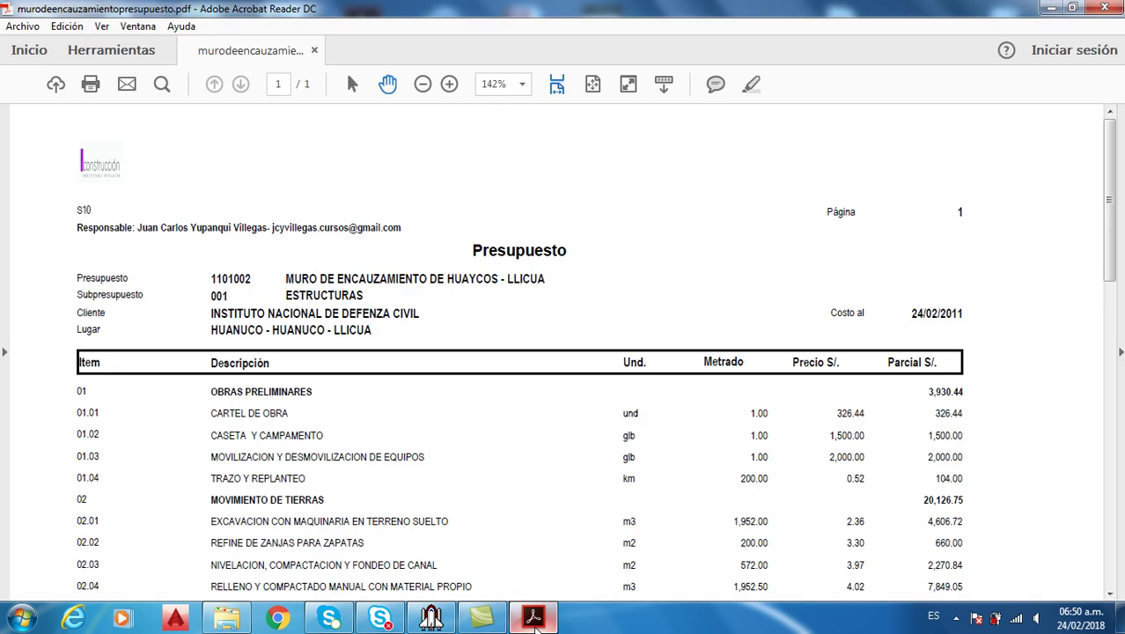
click(534, 618)
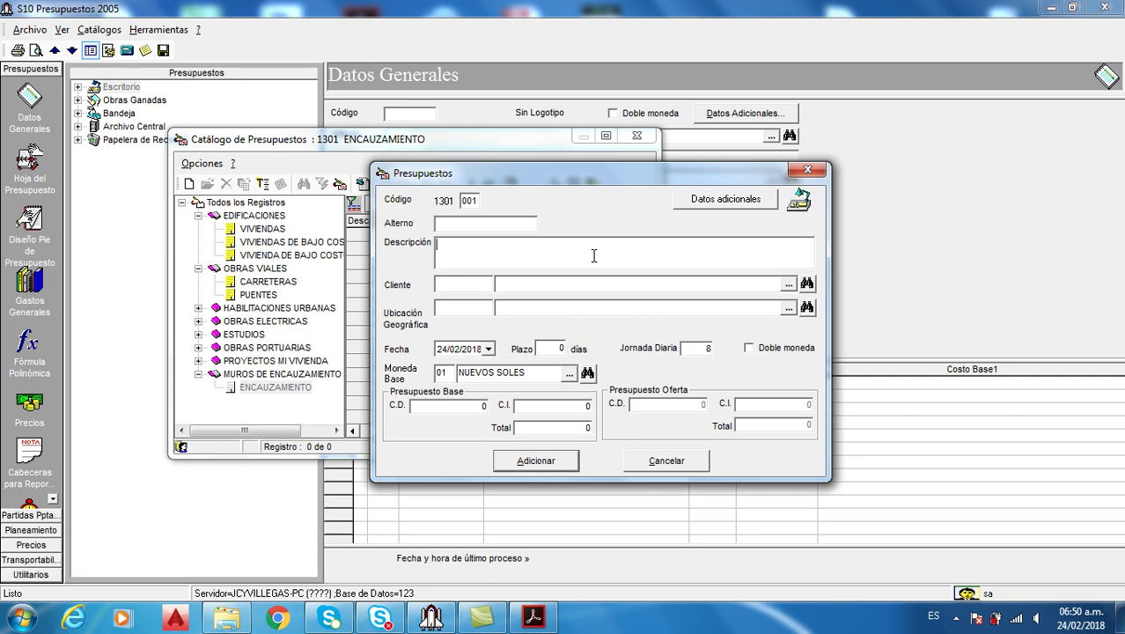
Describe the budget as MURO DE ENCAUZAMIENTO DE HUAYCOS - LLICUA and enter 'IN' as client
text(E)
key(BackSpace)
key(BackSpace)
key(BackSpace)
text(RO DEENCAUZAMIENTO DE)
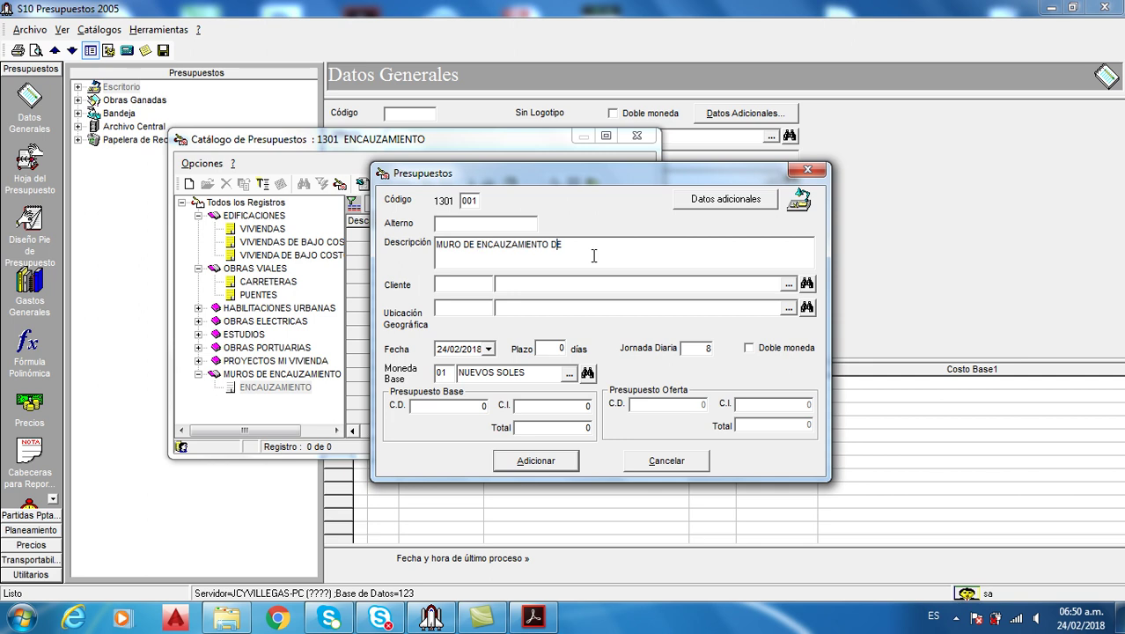
text(  HUAYCOS - LLICUA)
click(528, 620)
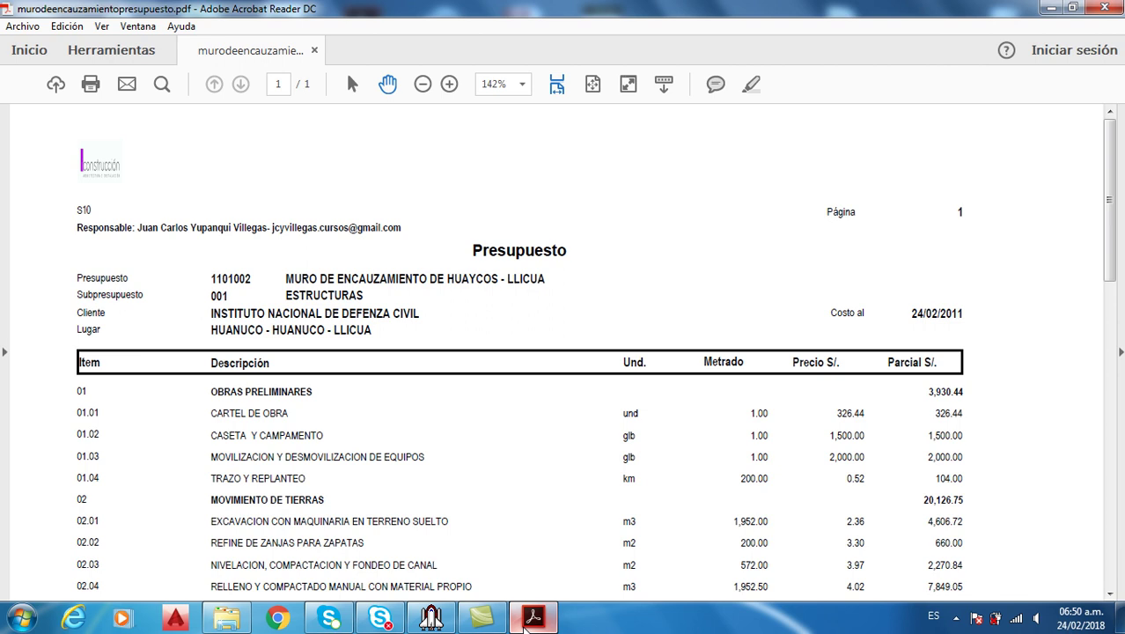
click(525, 621)
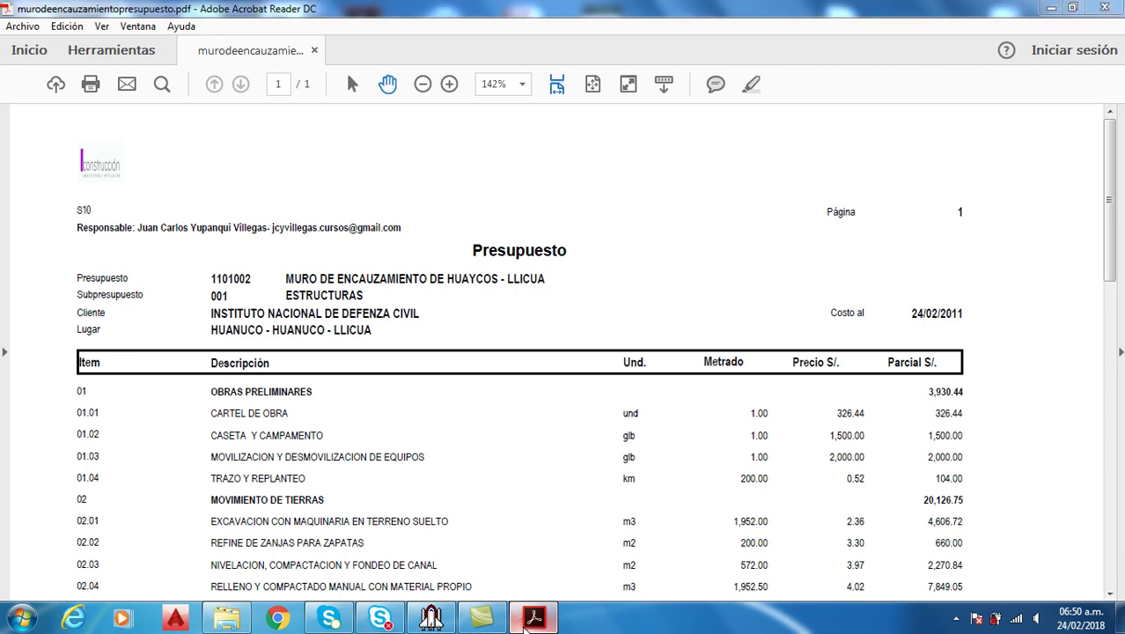
click(528, 620)
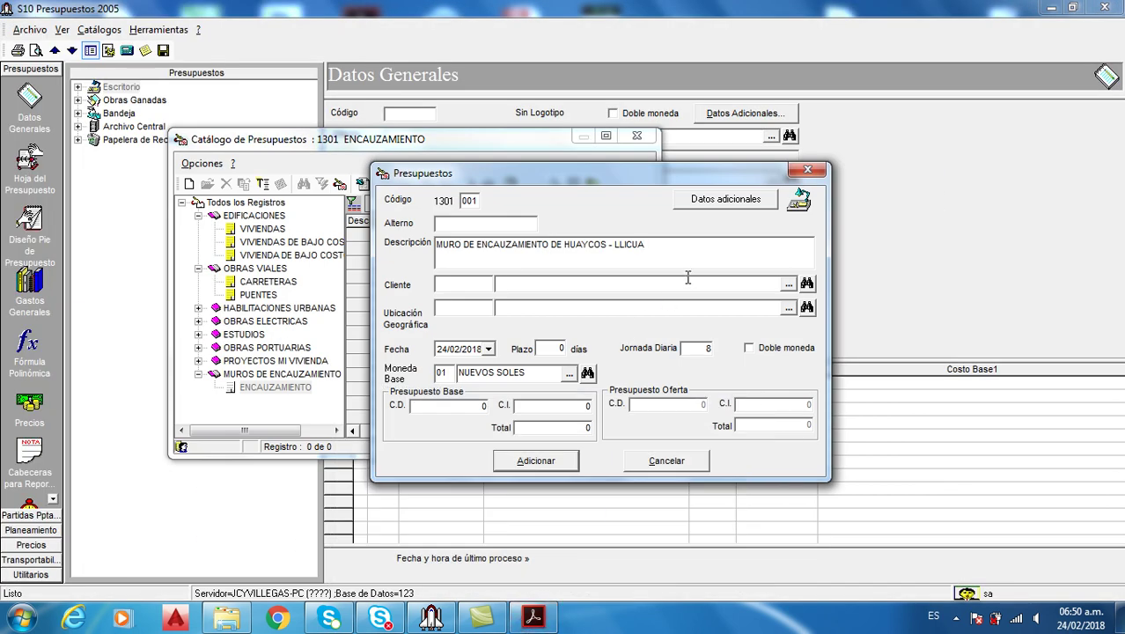
click(688, 278)
text(INMOBILIARIA PANAMERICANA S.A.)
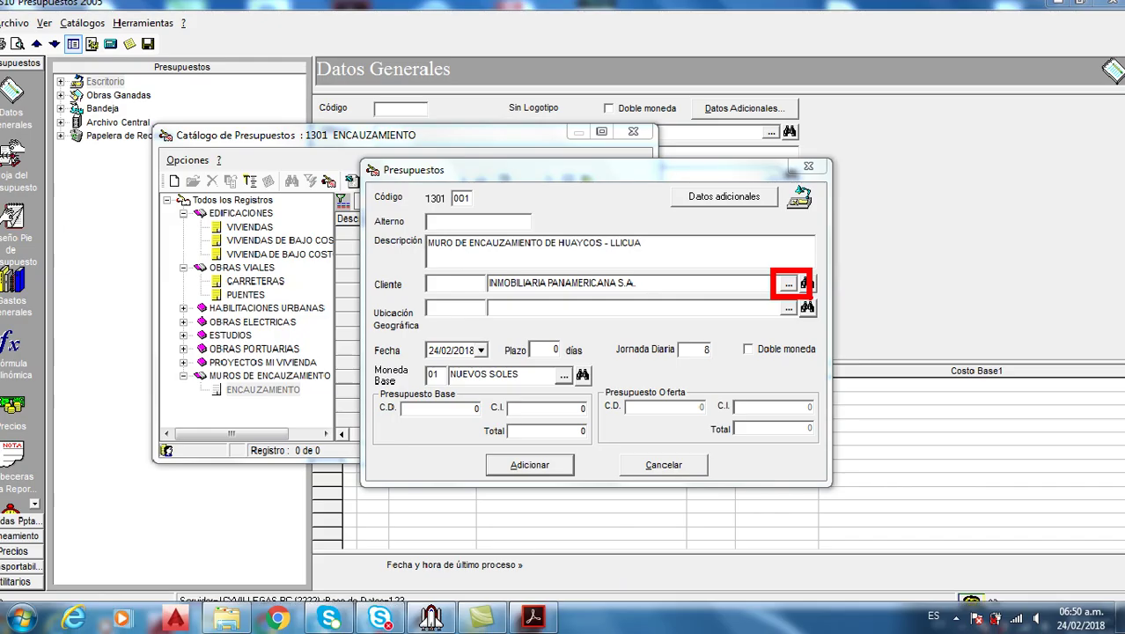
Start a new client record with Razón Social INSTITUTO NACIONAL DE DEFENZA
click(791, 264)
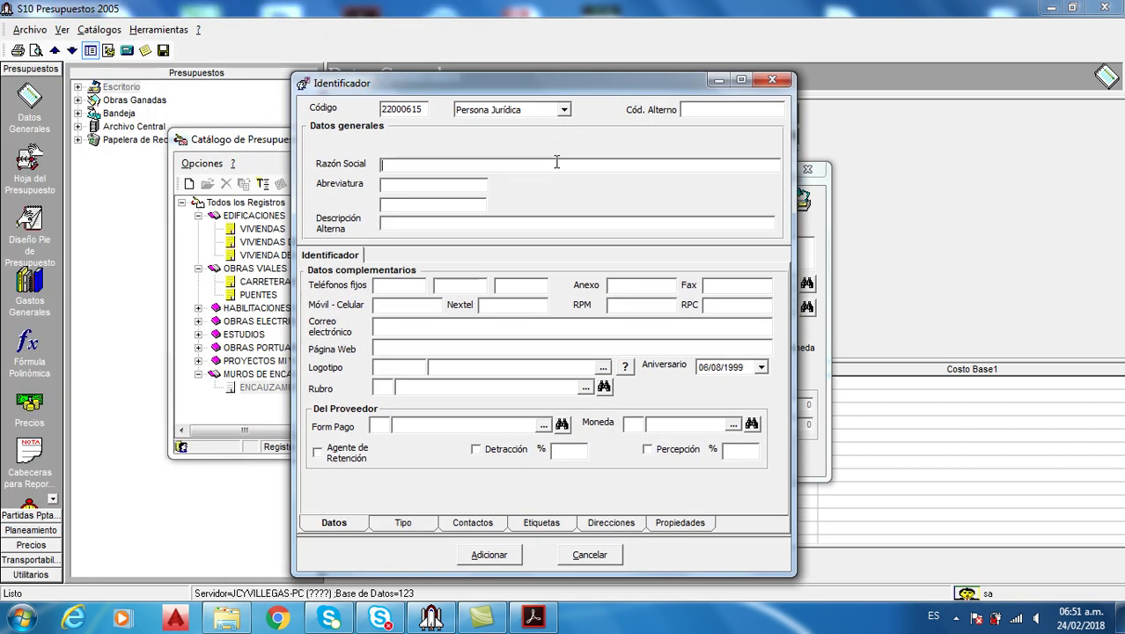
click(533, 618)
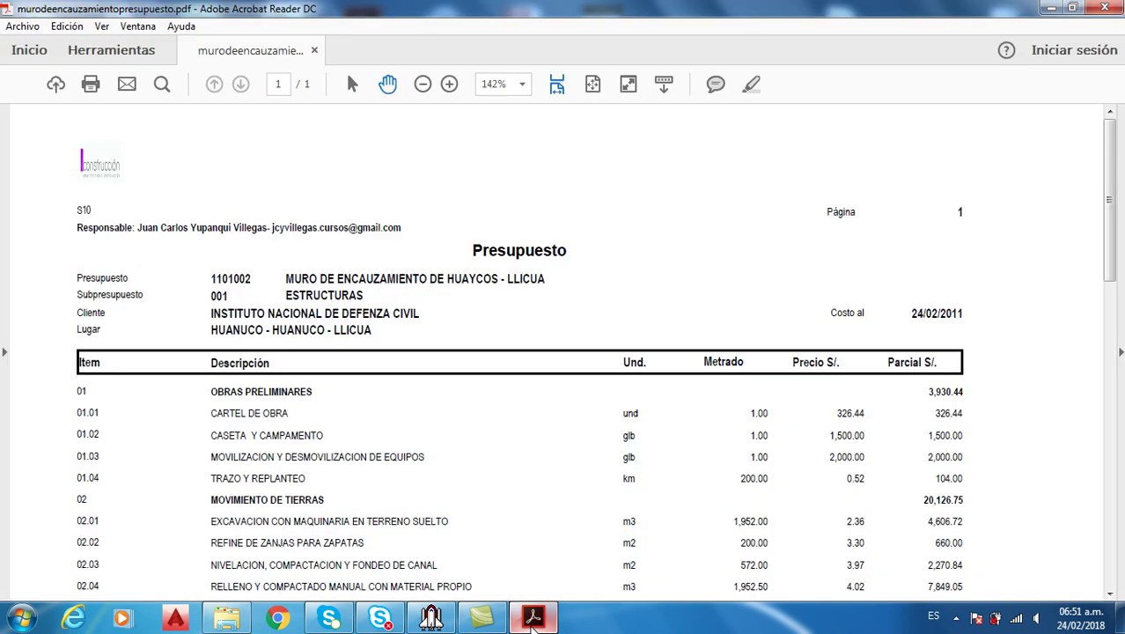
click(533, 617)
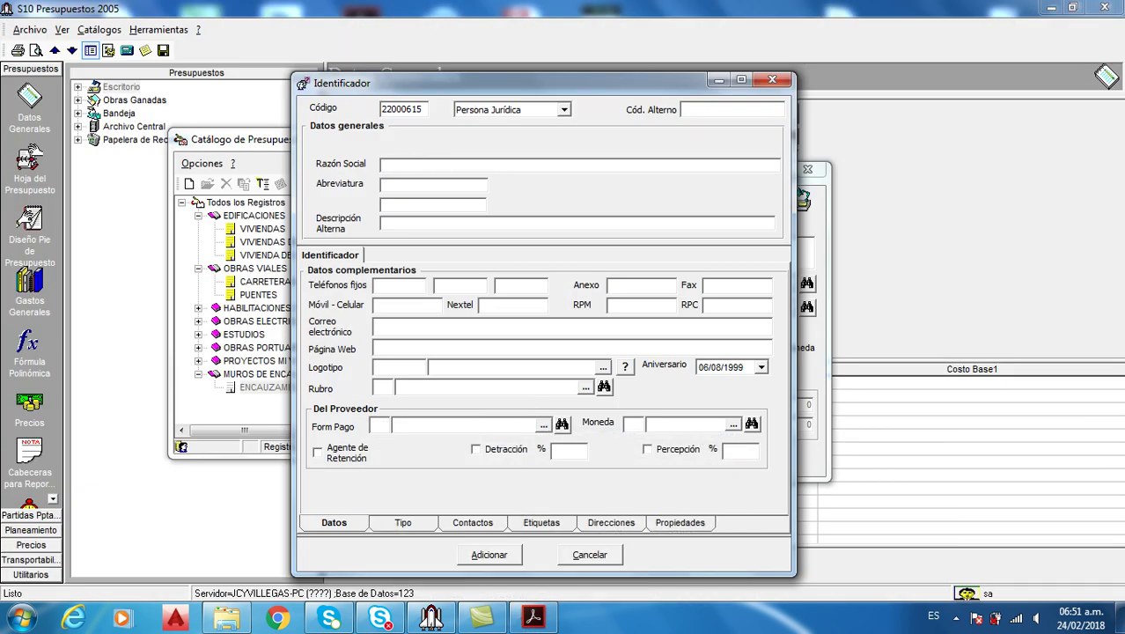
click(435, 161)
text(INSTITUTO NACIONAL D)
text(E DEFENZA CIVIL)
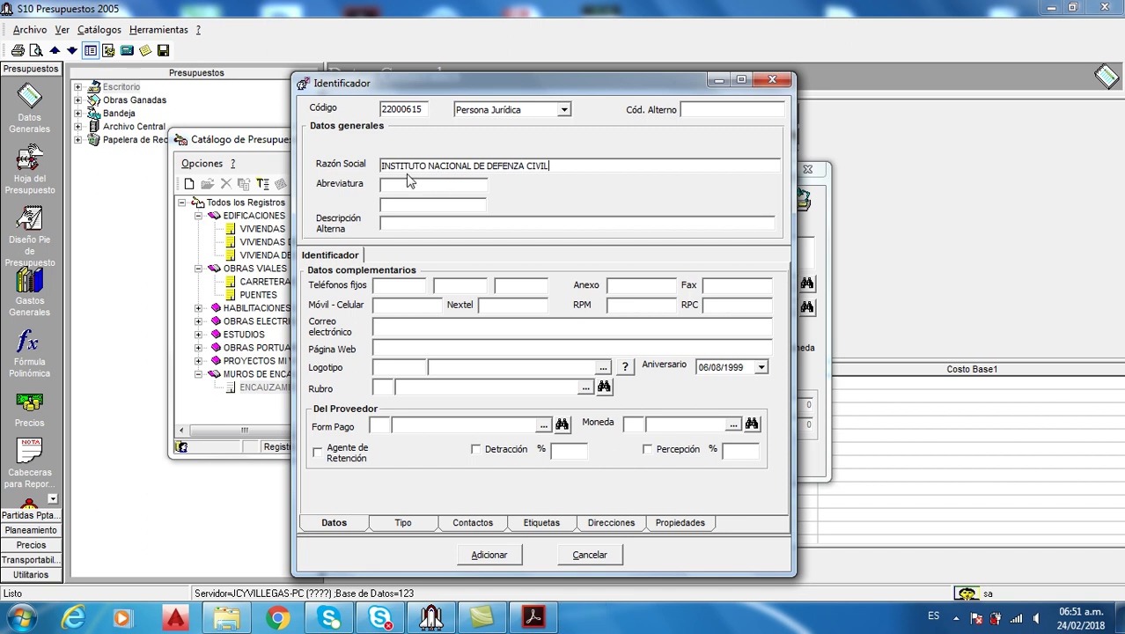
Set the client's person type back to Persona Jurídica and show its Tipo assignments
click(564, 112)
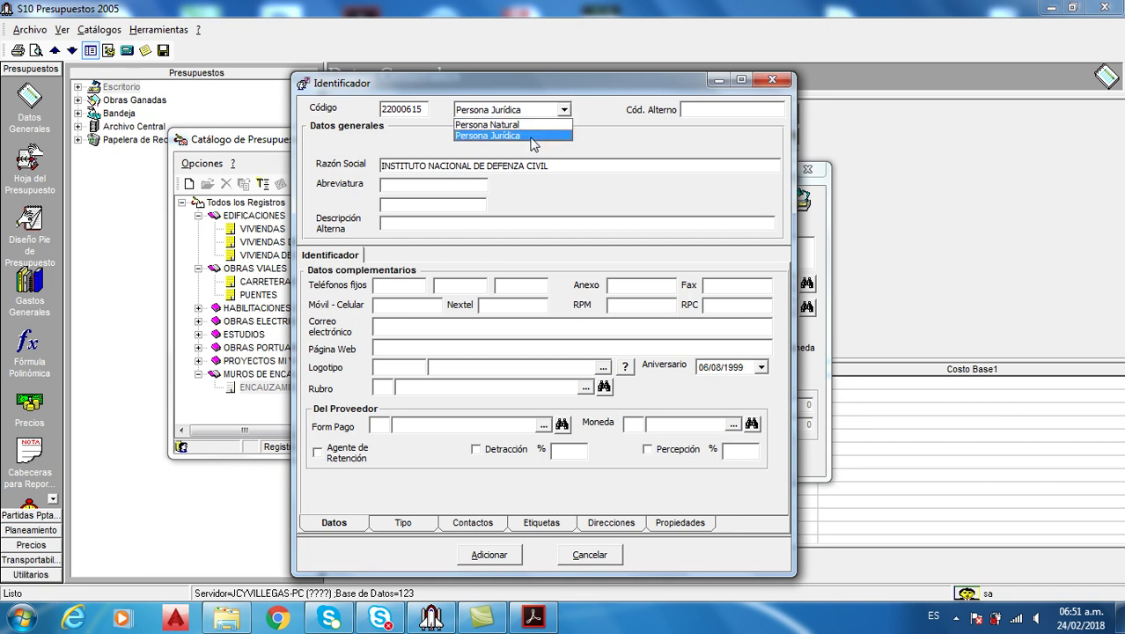
click(531, 125)
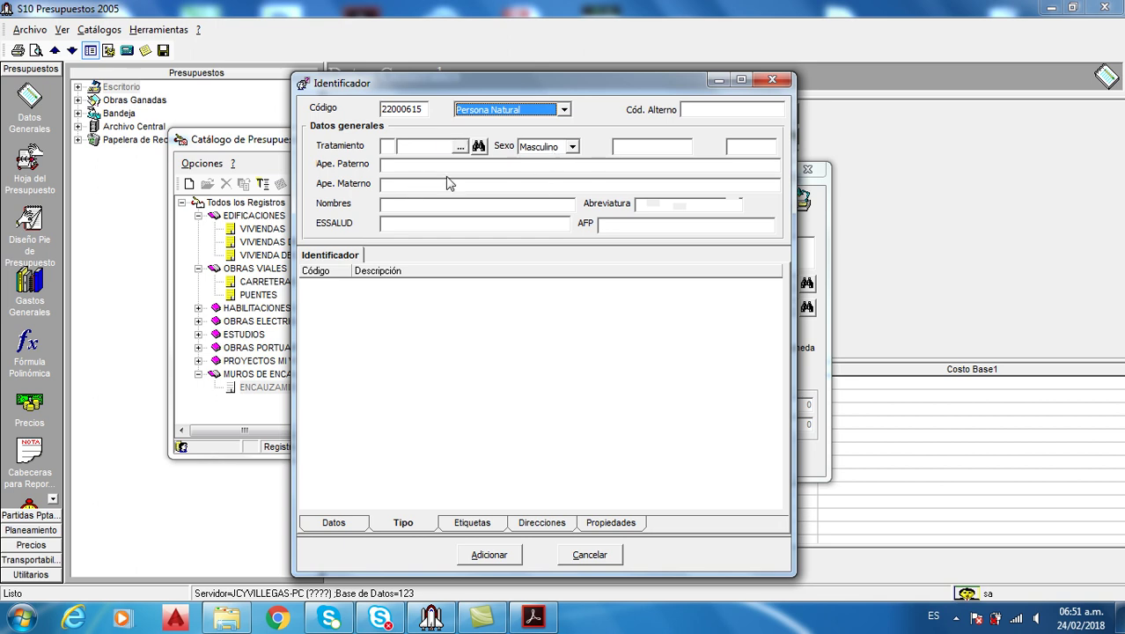
click(564, 110)
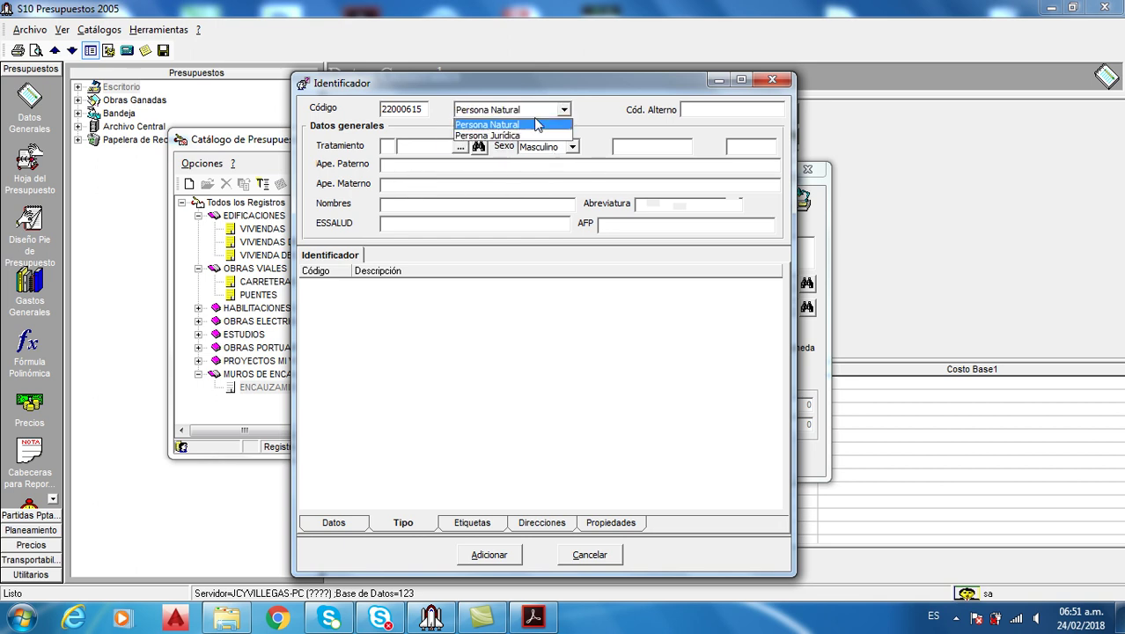
click(523, 136)
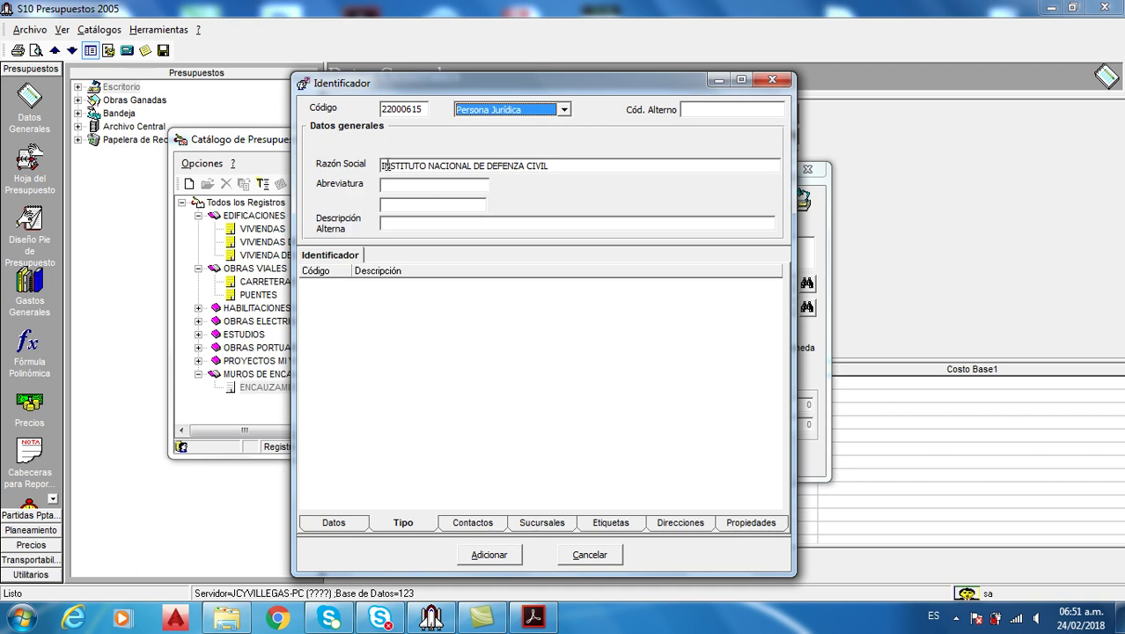
click(405, 521)
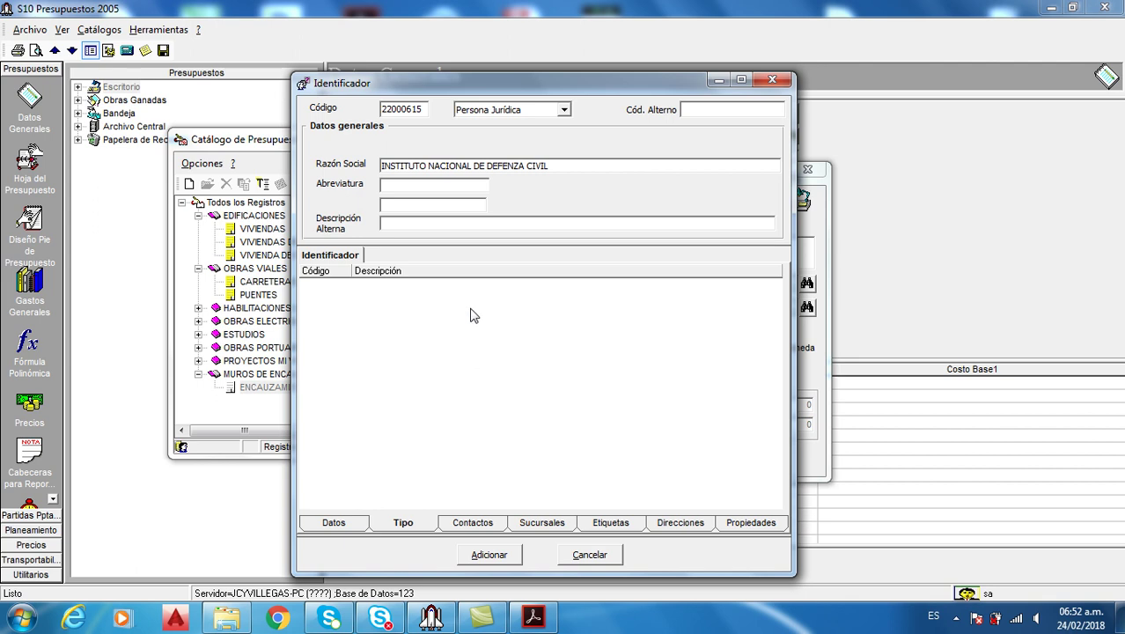
Open the Catálogo de Tipo de Identificadores via Agregar > Tipo Identificador
right_click(432, 335)
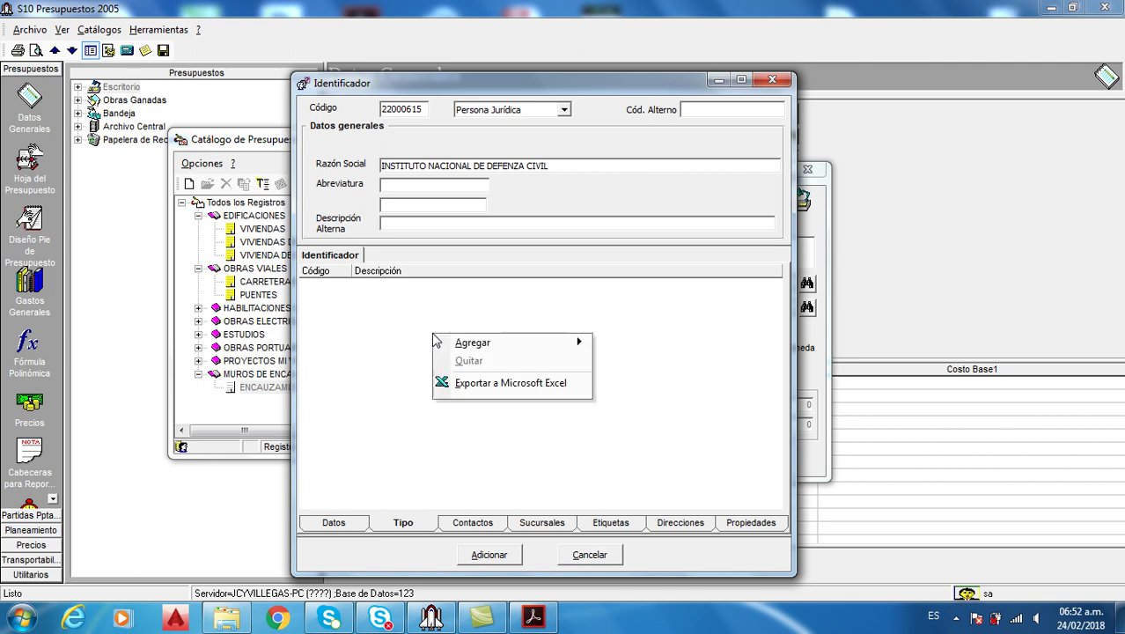
mouse_move(538, 343)
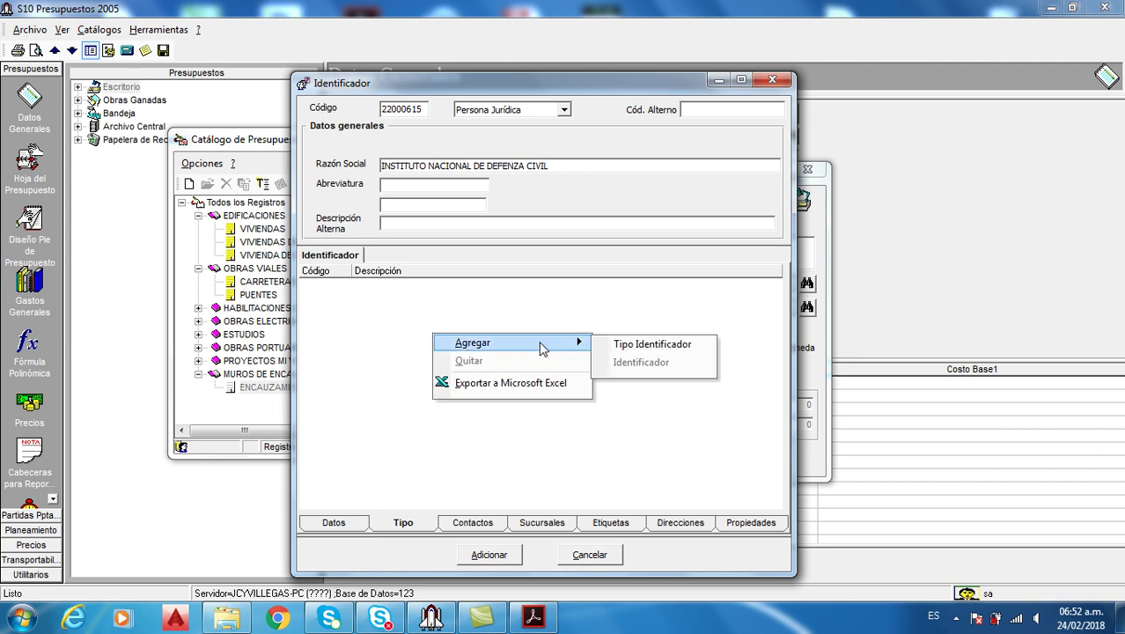
click(628, 345)
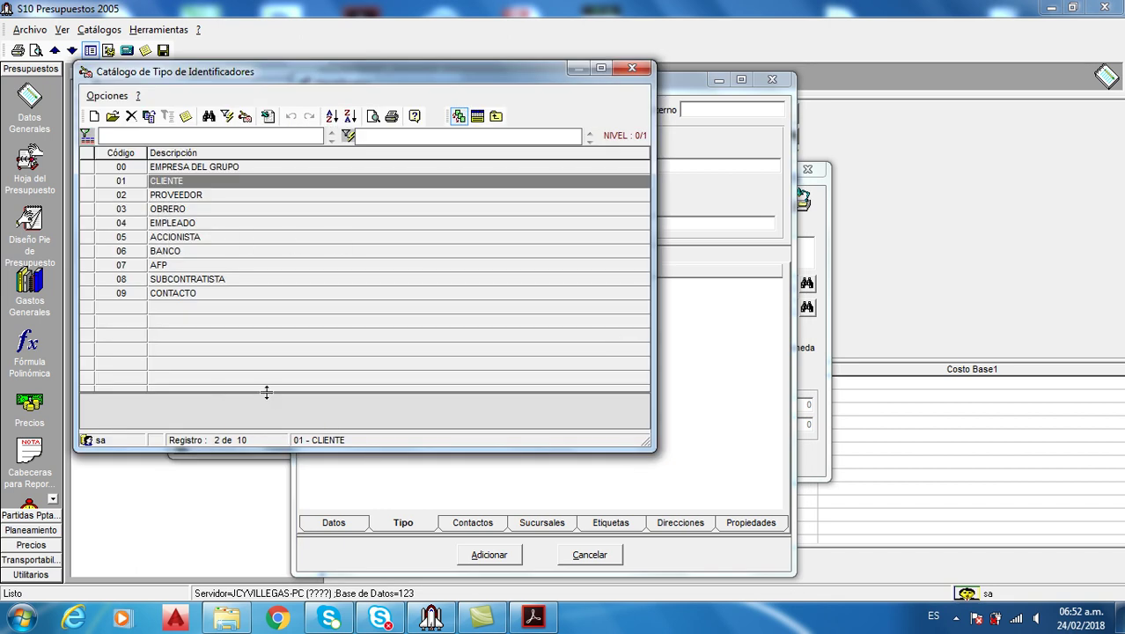
Resize the catalogue's grid and lower panel, then type CLIENTE to search
drag(269, 392, 271, 344)
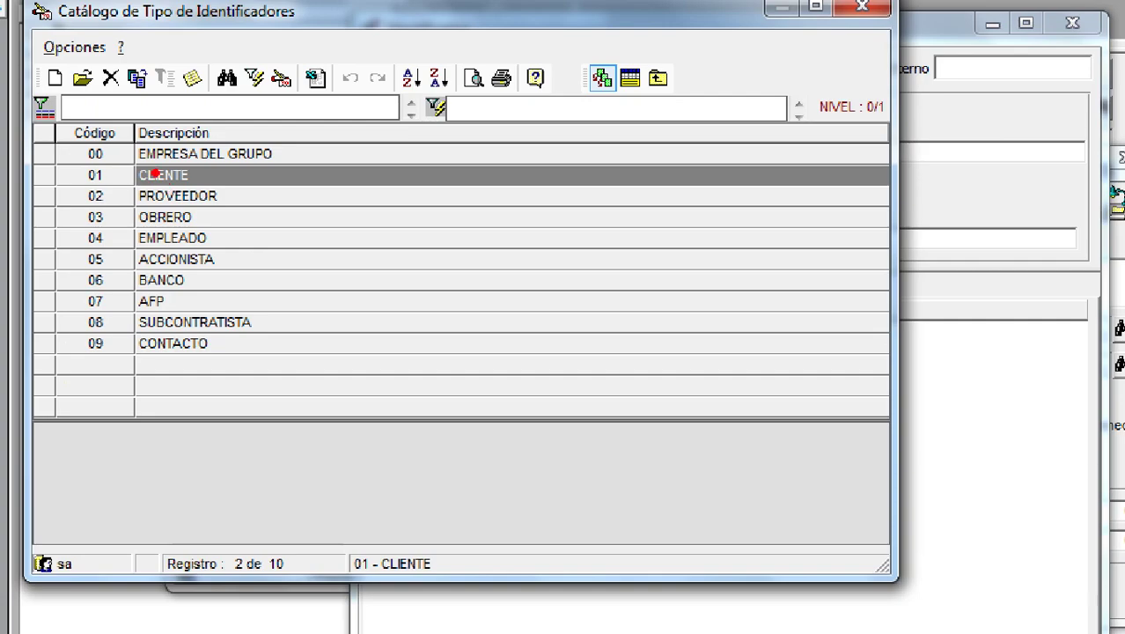
drag(429, 236, 450, 312)
drag(44, 405, 633, 542)
mouse_move(667, 482)
mouse_down()
mouse_move(732, 485)
mouse_move(757, 515)
mouse_up()
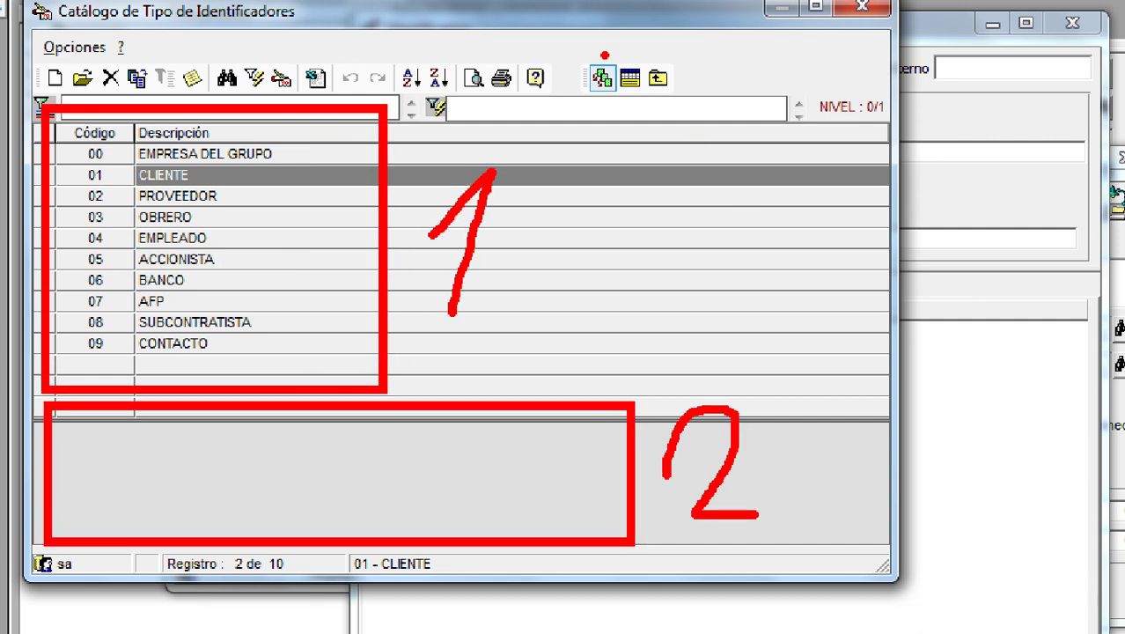
drag(603, 54, 653, 109)
mouse_move(681, 46)
mouse_down()
mouse_move(710, 37)
mouse_move(713, 70)
mouse_move(683, 115)
mouse_up()
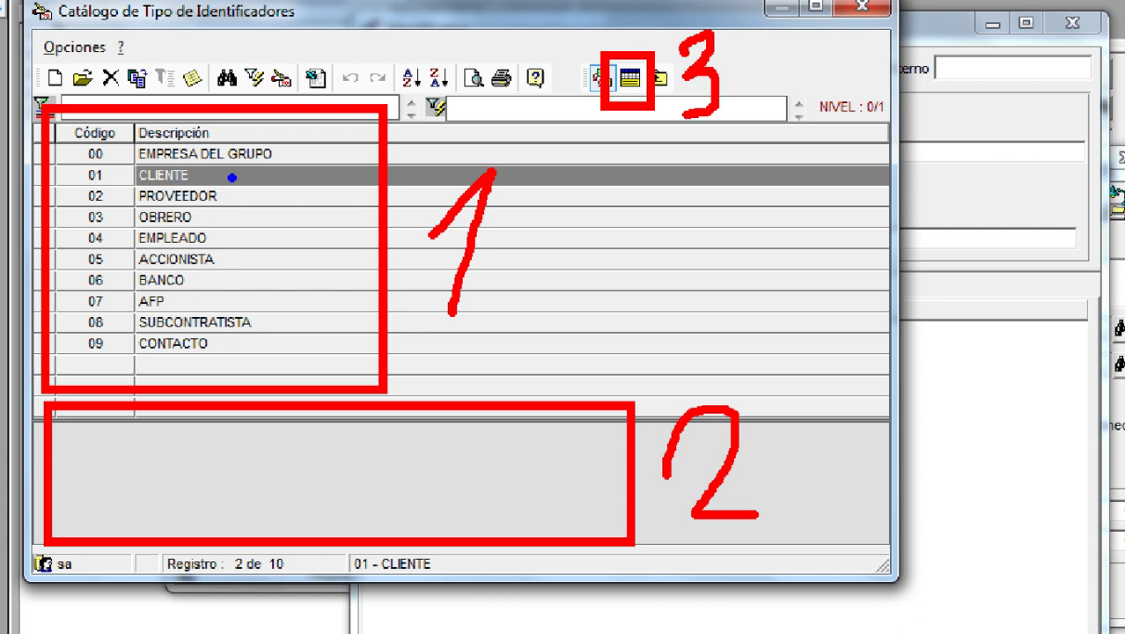
drag(231, 177, 260, 223)
mouse_move(288, 171)
mouse_down()
mouse_move(322, 284)
mouse_move(252, 444)
mouse_move(233, 453)
mouse_move(278, 440)
mouse_up()
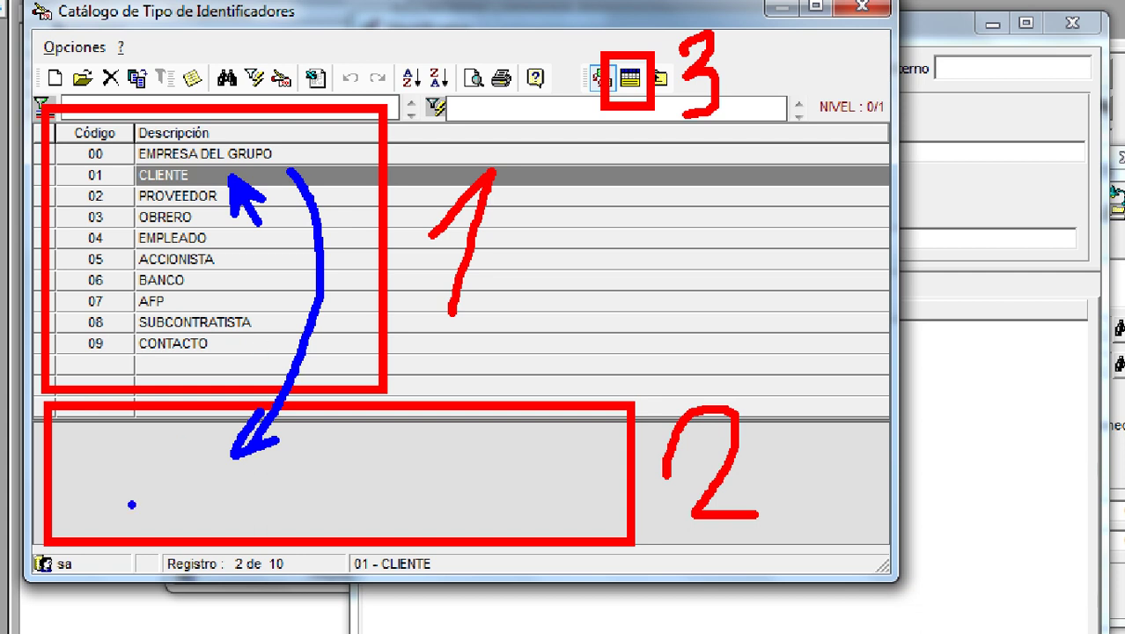
text(CLIENTE)
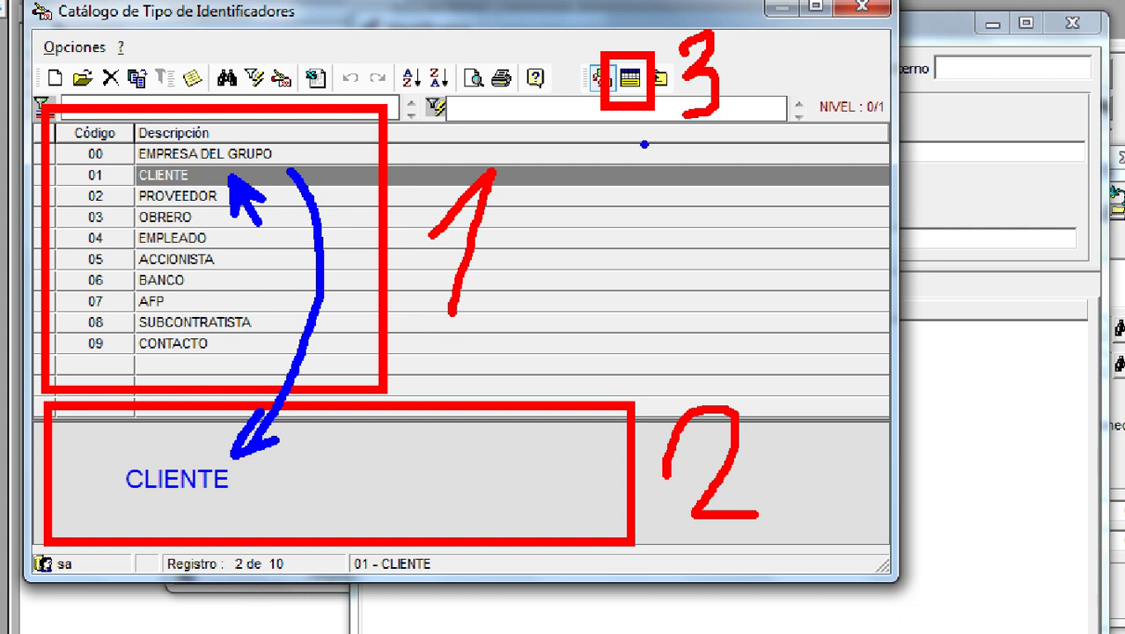
mouse_move(704, 196)
mouse_down()
mouse_move(909, 165)
mouse_move(976, 321)
mouse_move(987, 391)
mouse_move(1019, 326)
mouse_up()
key(Escape)
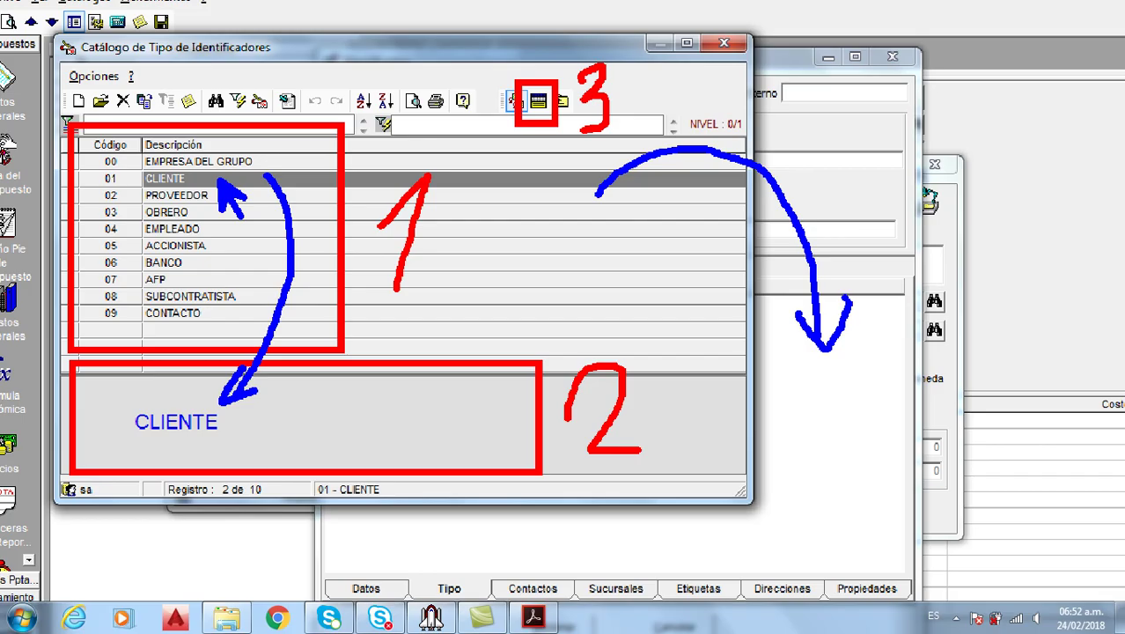
Select 01 CLIENTE as the only identifier type, removing OBRERO, and return to Identificador
click(173, 182)
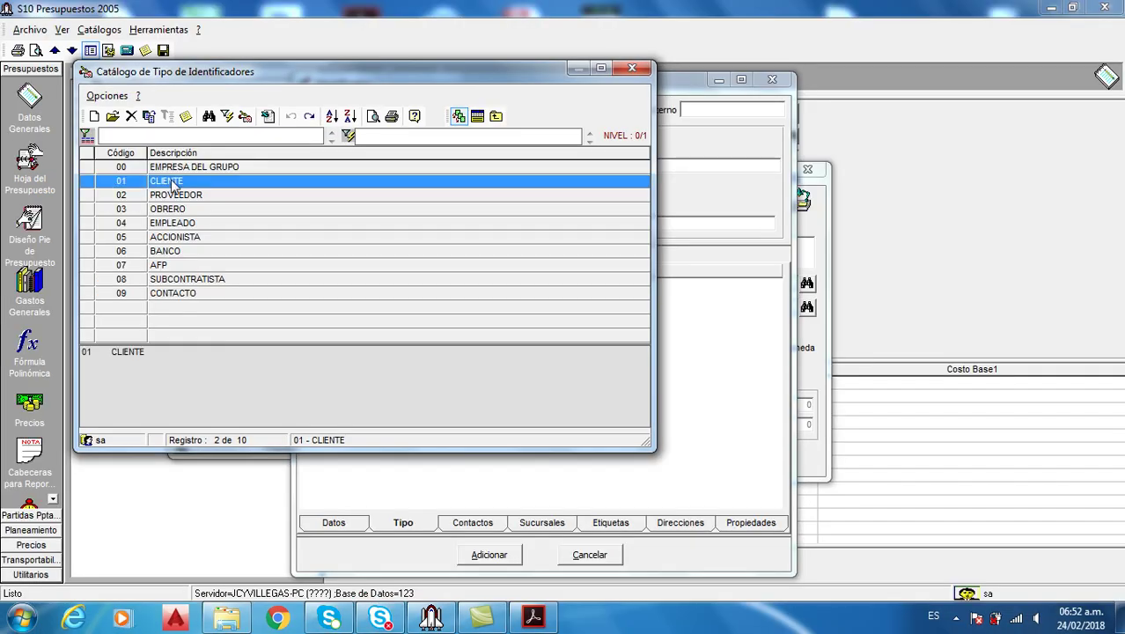
click(180, 211)
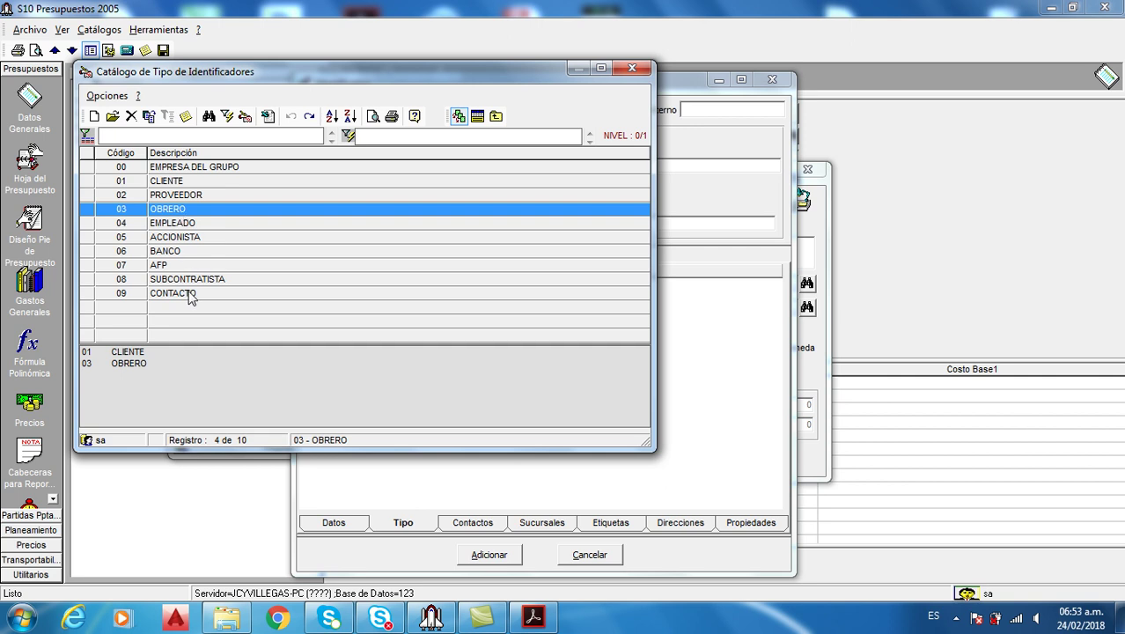
click(128, 366)
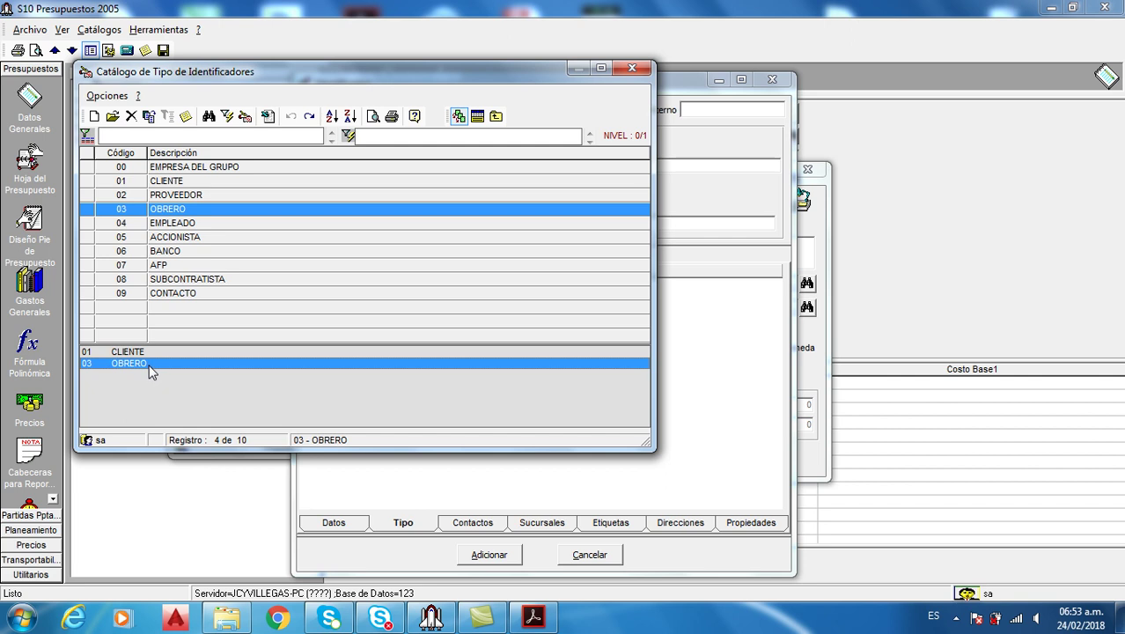
key(Delete)
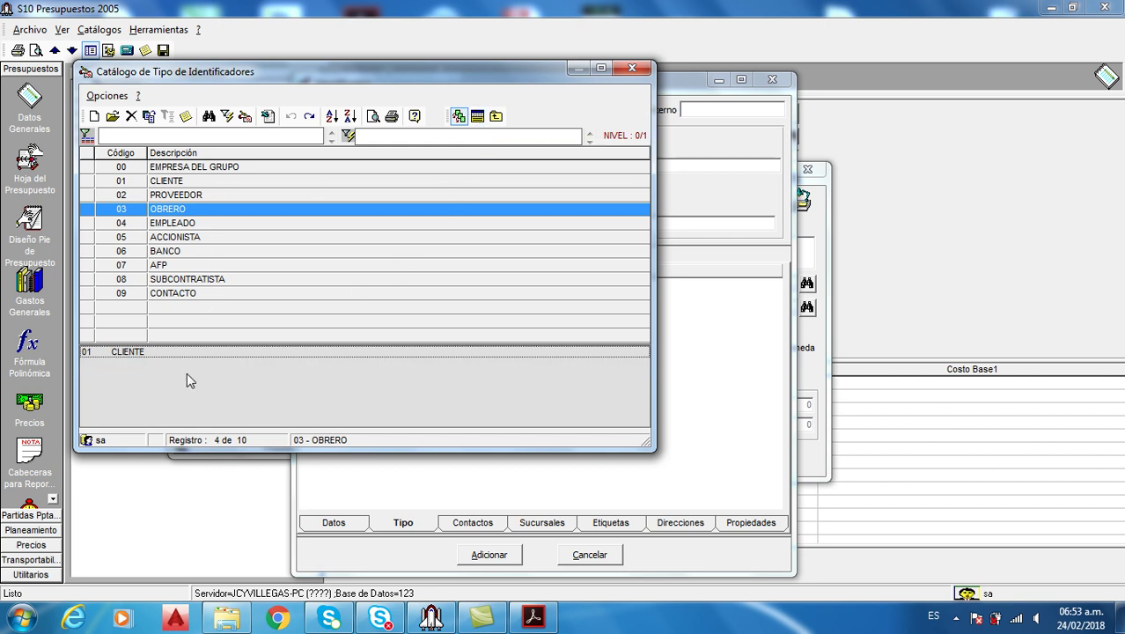
click(477, 117)
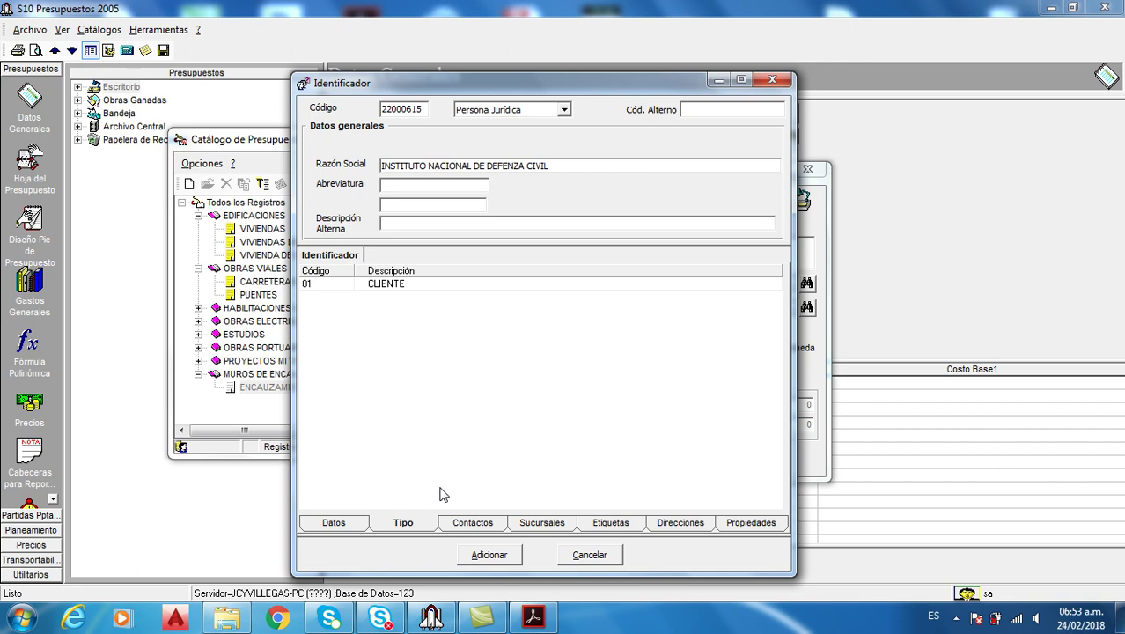
Save the new INSTITUTO NACIONAL DE DEFENZA CIVIL client record with Adicionar
click(484, 557)
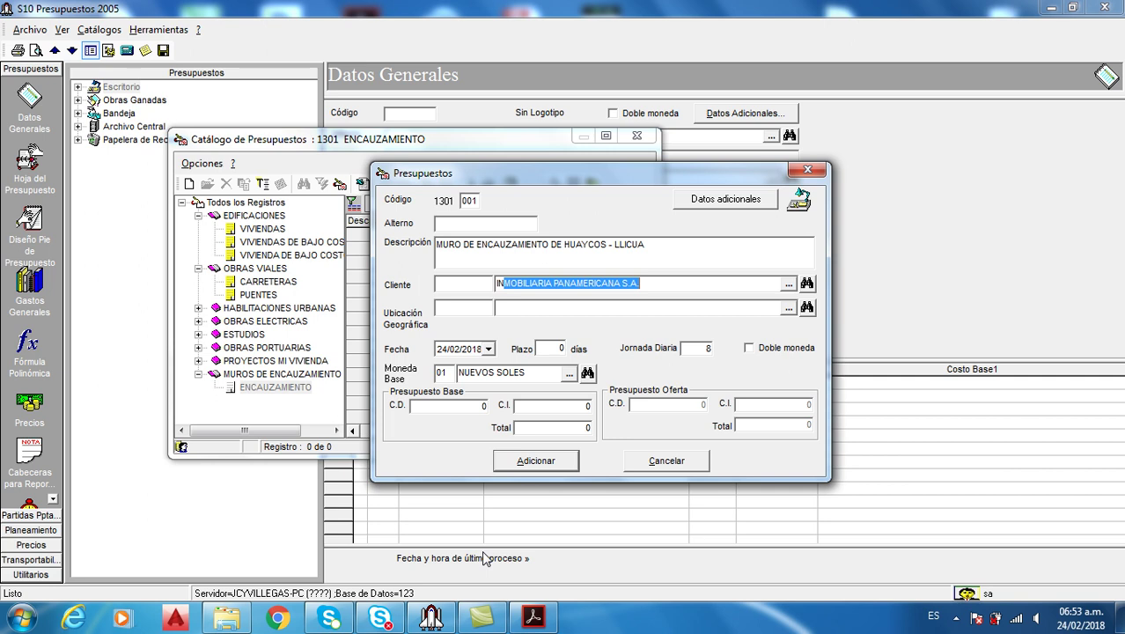
text(S)
key(Return)
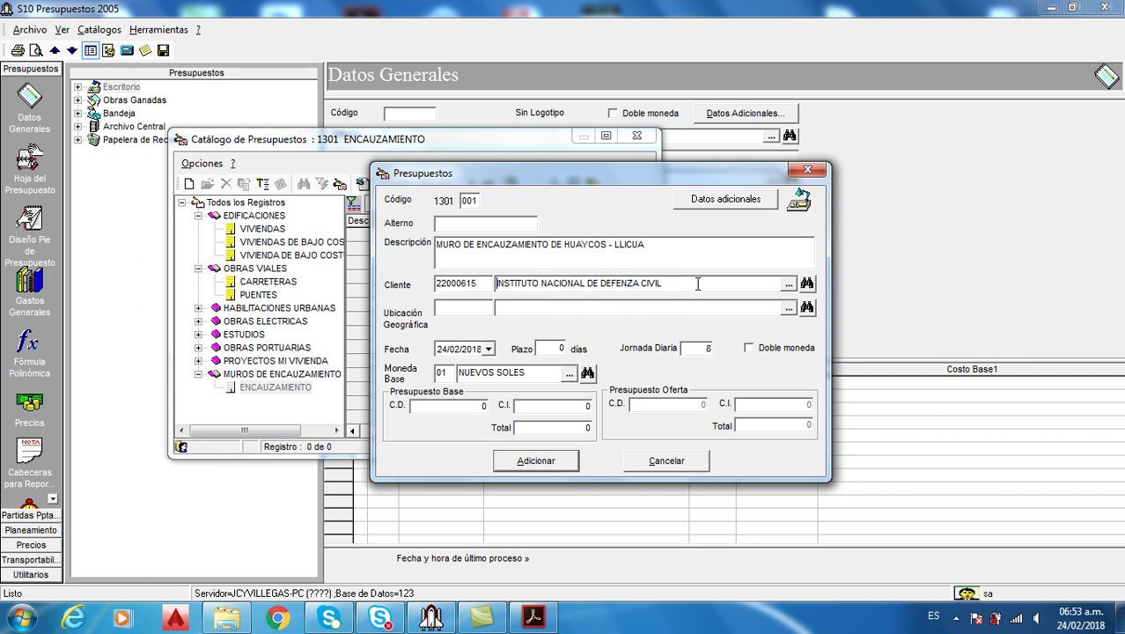
Filter the client catalogue by 'IN' and set INSTITUTO NACIONAL DE DEFENZA CIVIL as client
click(788, 285)
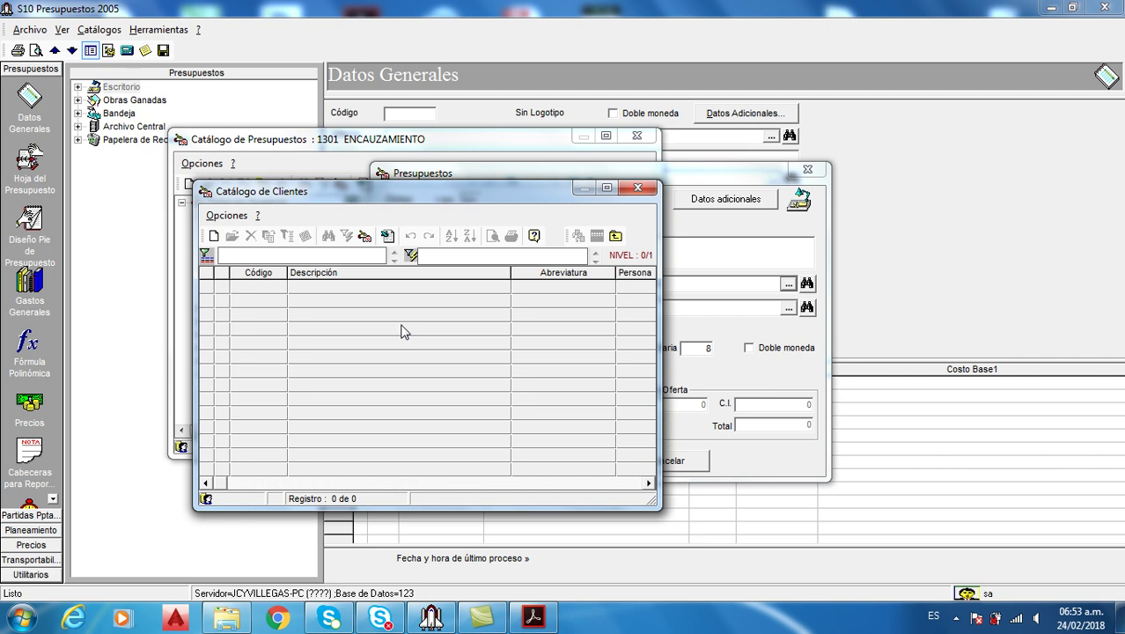
text(IN)
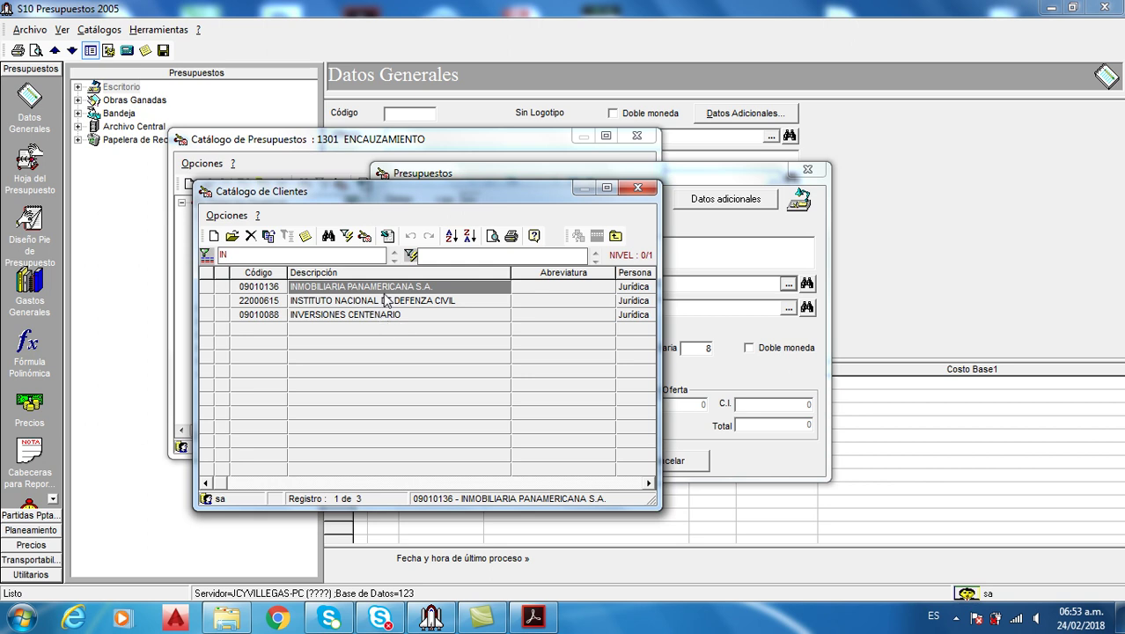
click(387, 301)
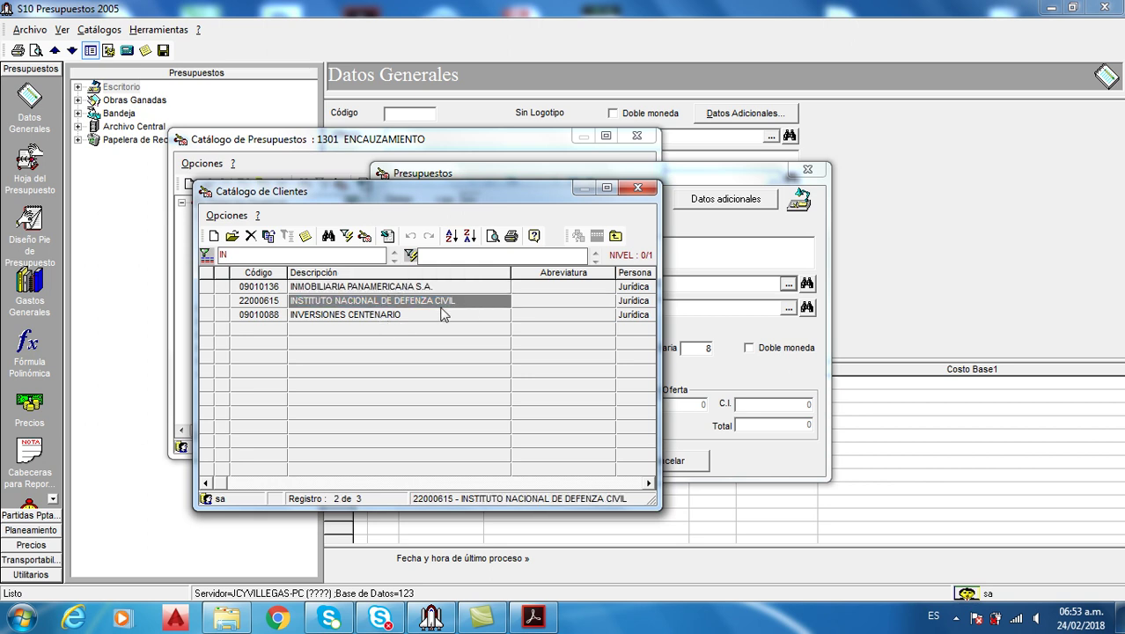
double_click(443, 301)
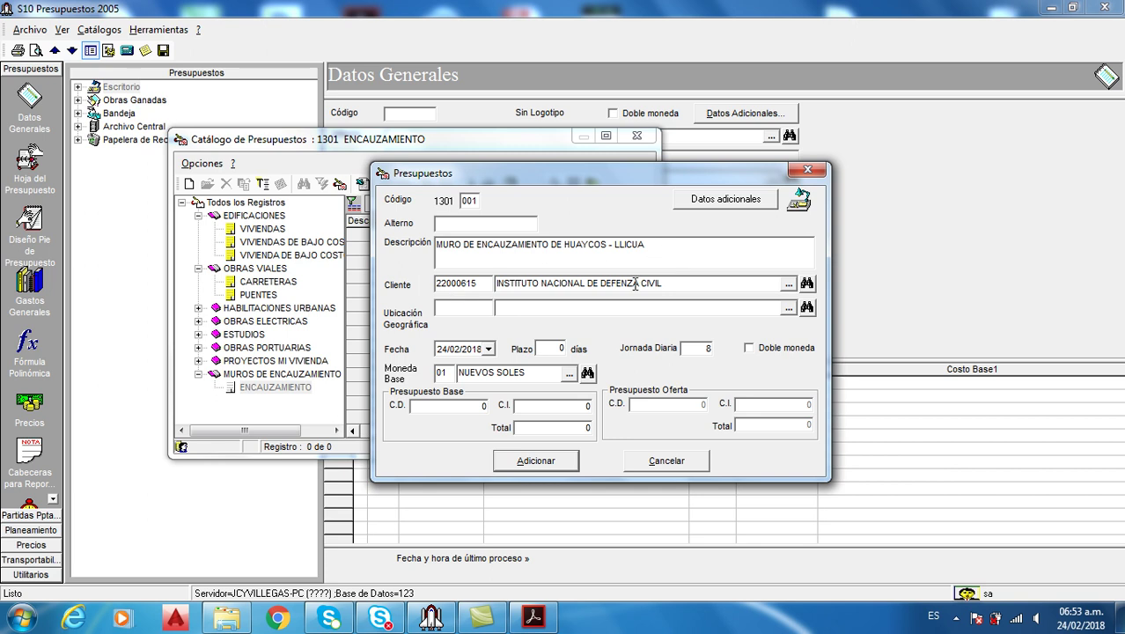
click(533, 617)
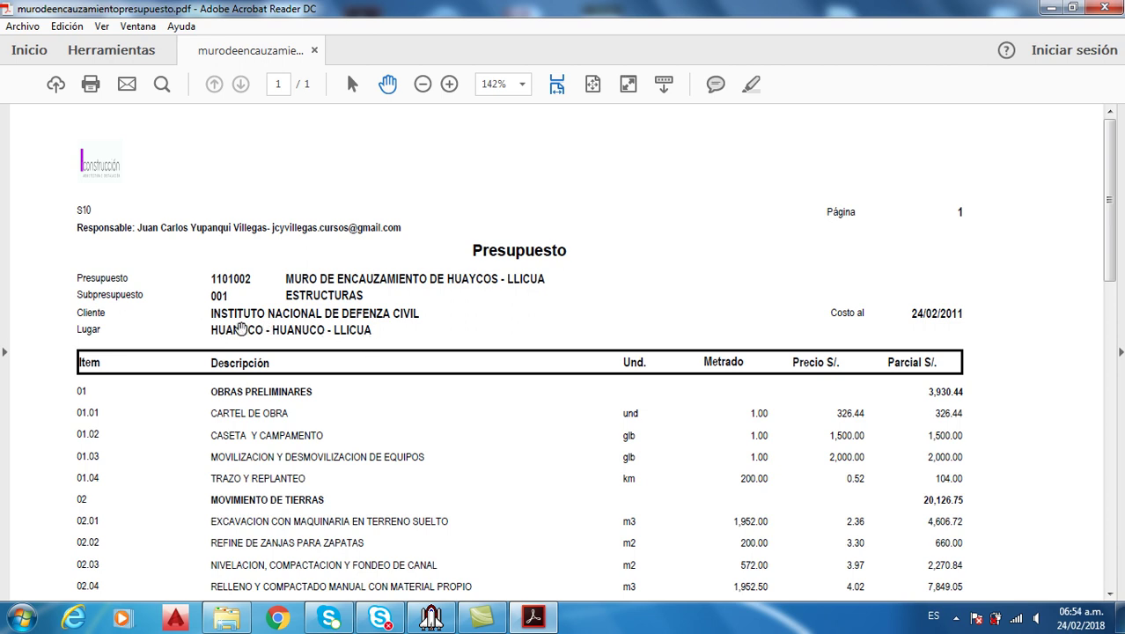
Check the PDF's Lugar, then enter LLI in Ubicación Geográfica, which autocompletes LLIPA
key(alt+Tab)
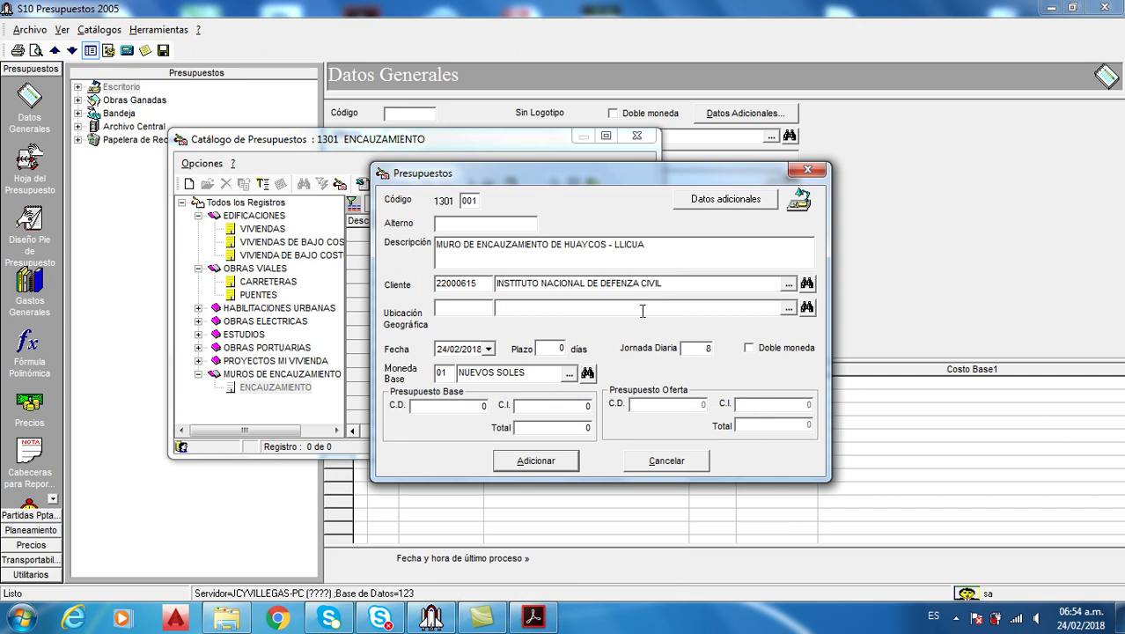
click(642, 310)
text(LLIPA)
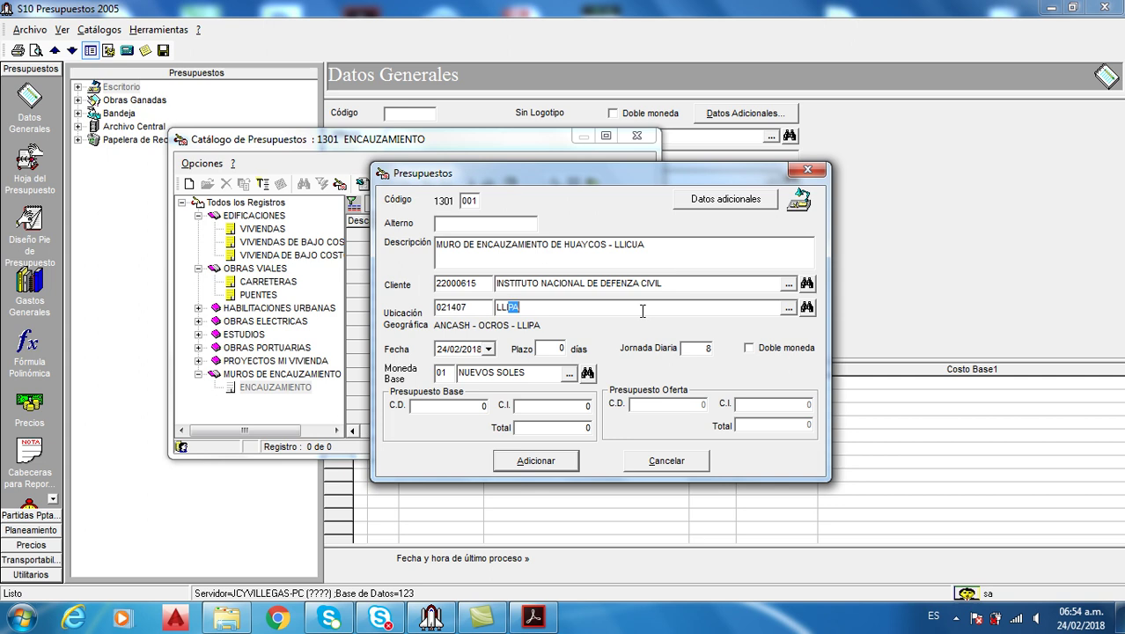
click(533, 616)
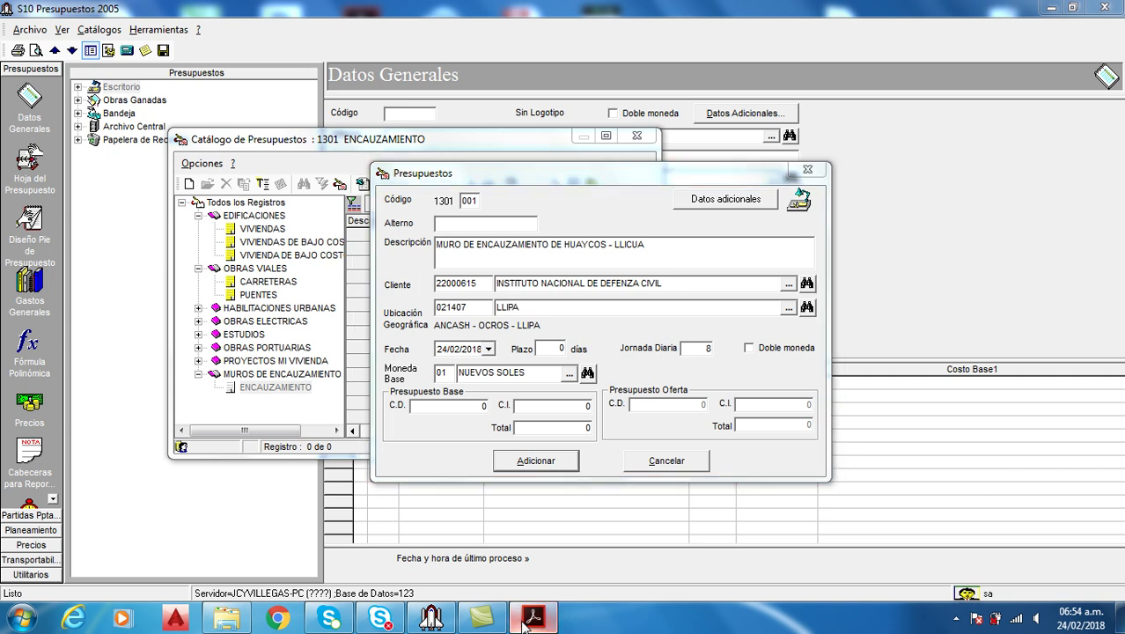
click(530, 618)
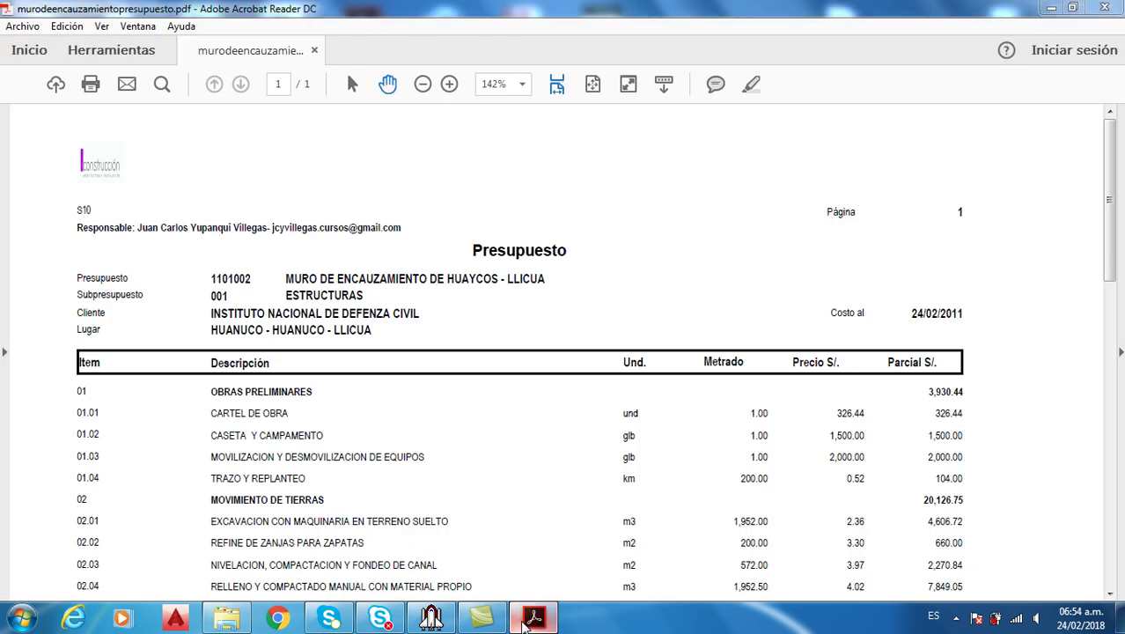
key(BackSpace)
key(BackSpace)
key(BackSpace)
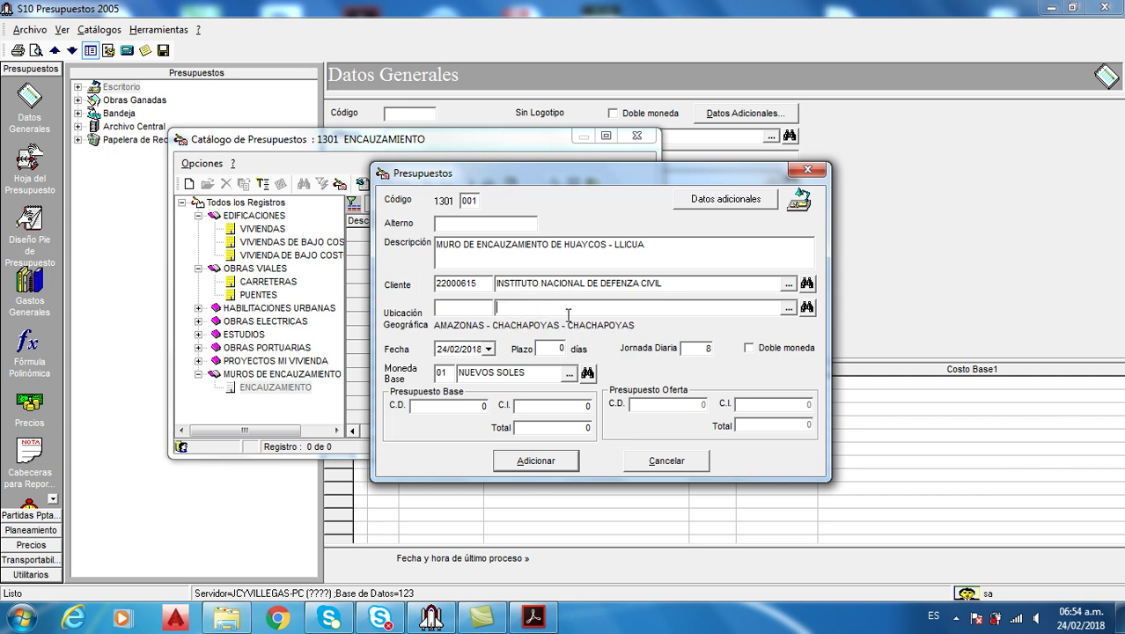
text(LL)
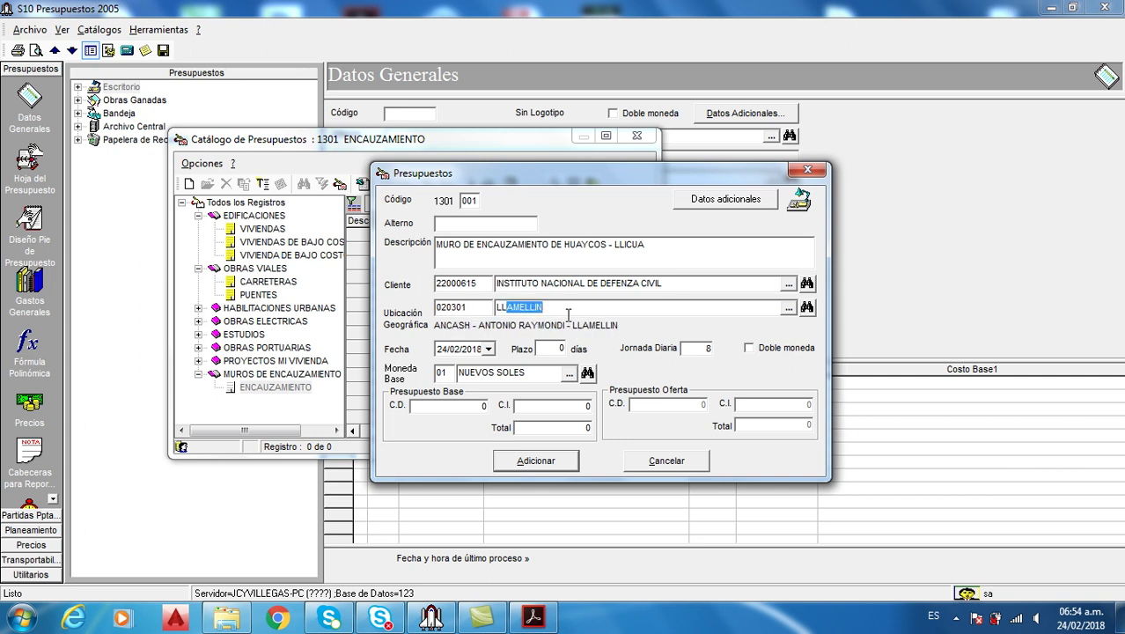
text(IPA)
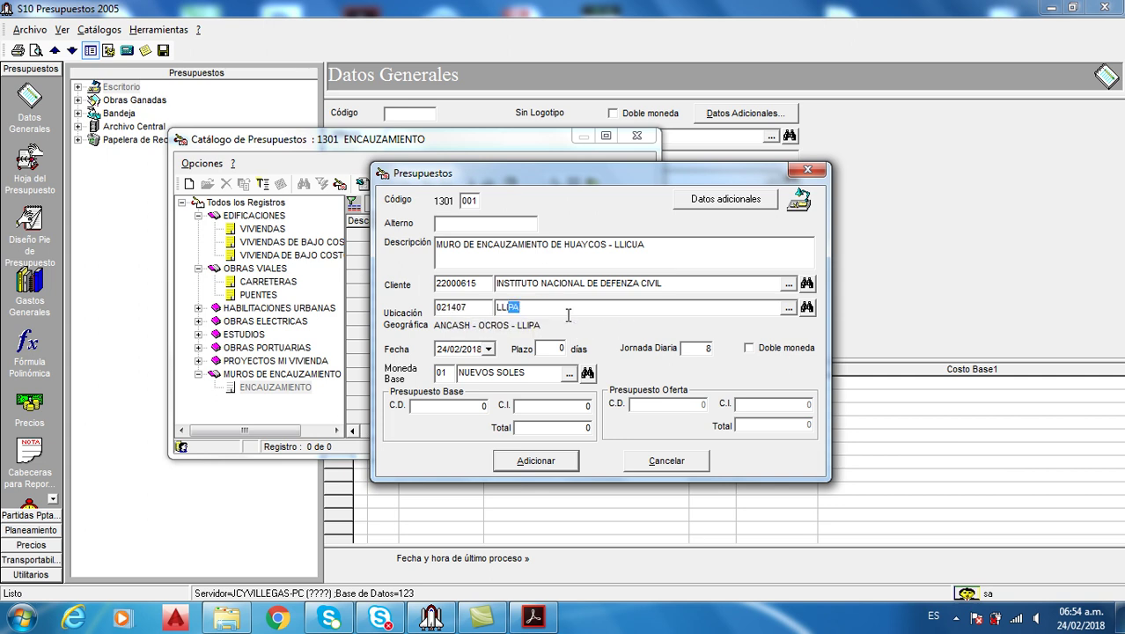
key(Tab)
In the geographic catalogue, expand HUANUCO > HUANUCO to list its ten districts
click(788, 308)
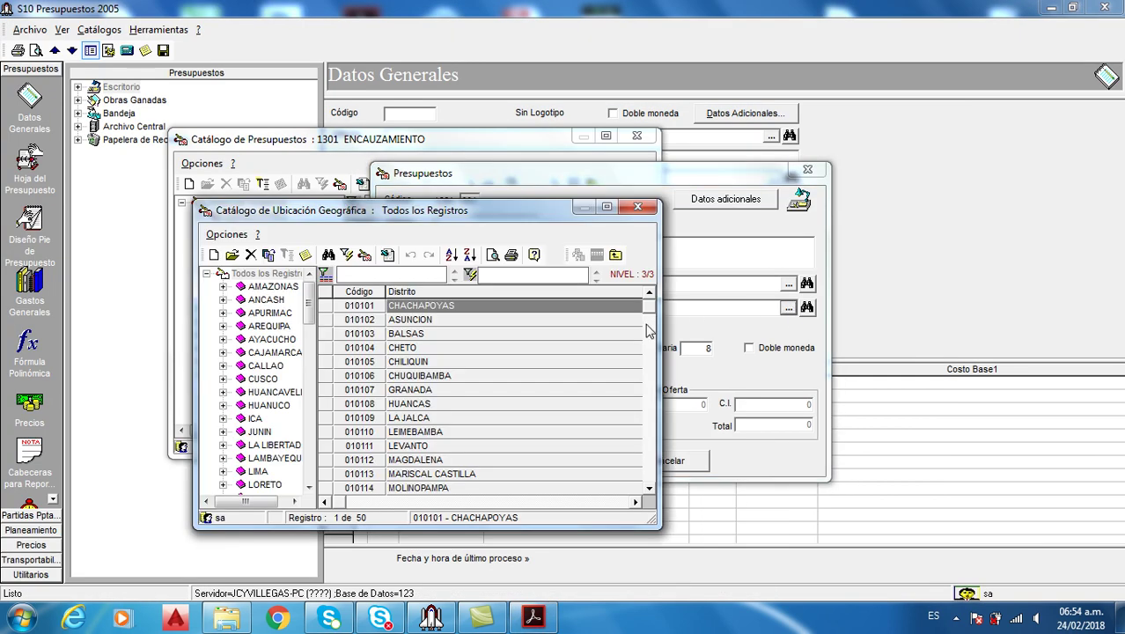
drag(313, 314, 306, 326)
click(279, 339)
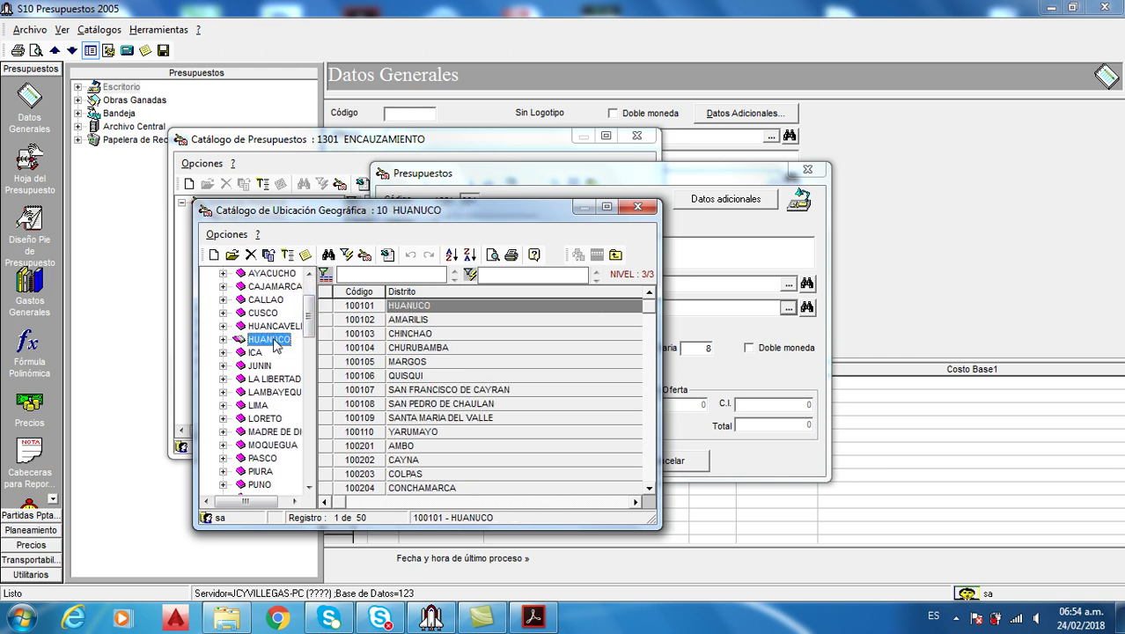
click(223, 340)
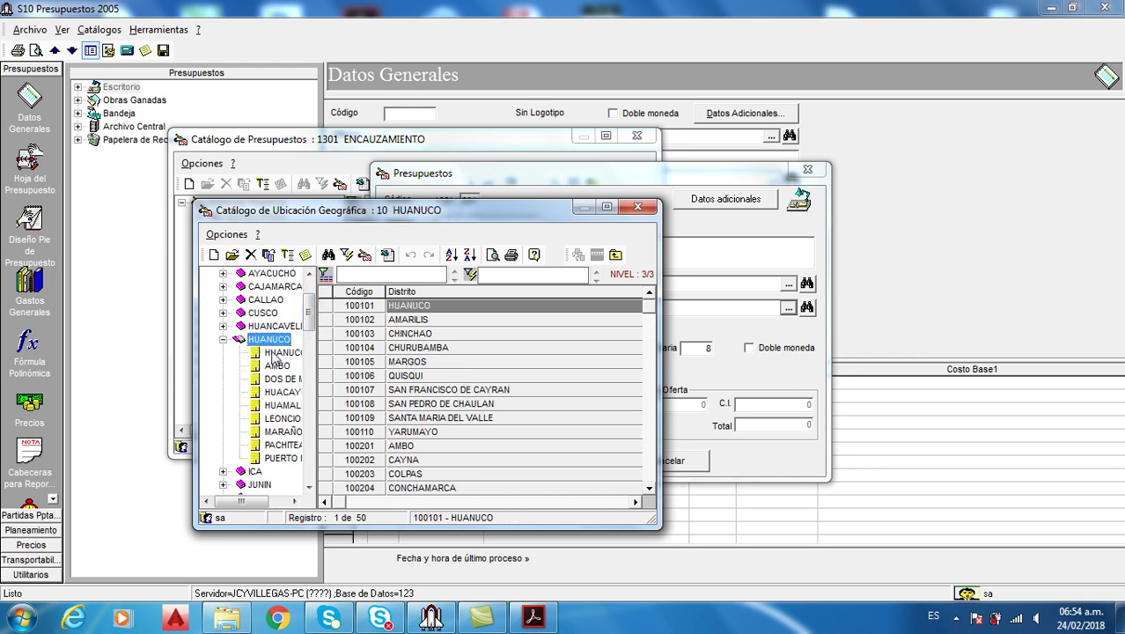
click(274, 353)
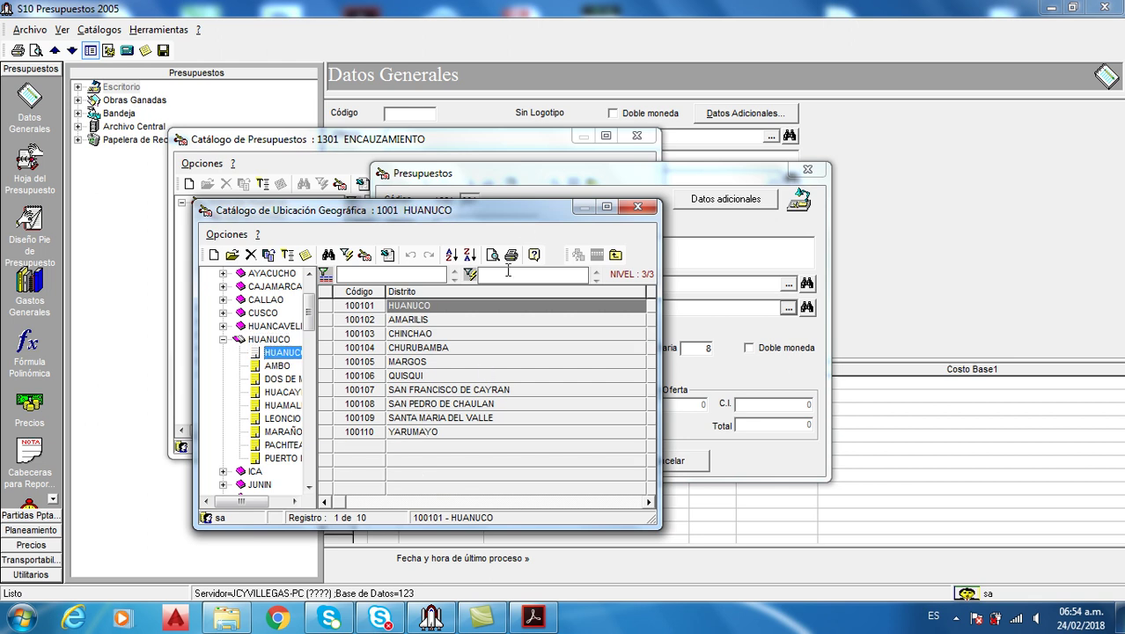
drag(511, 217, 616, 167)
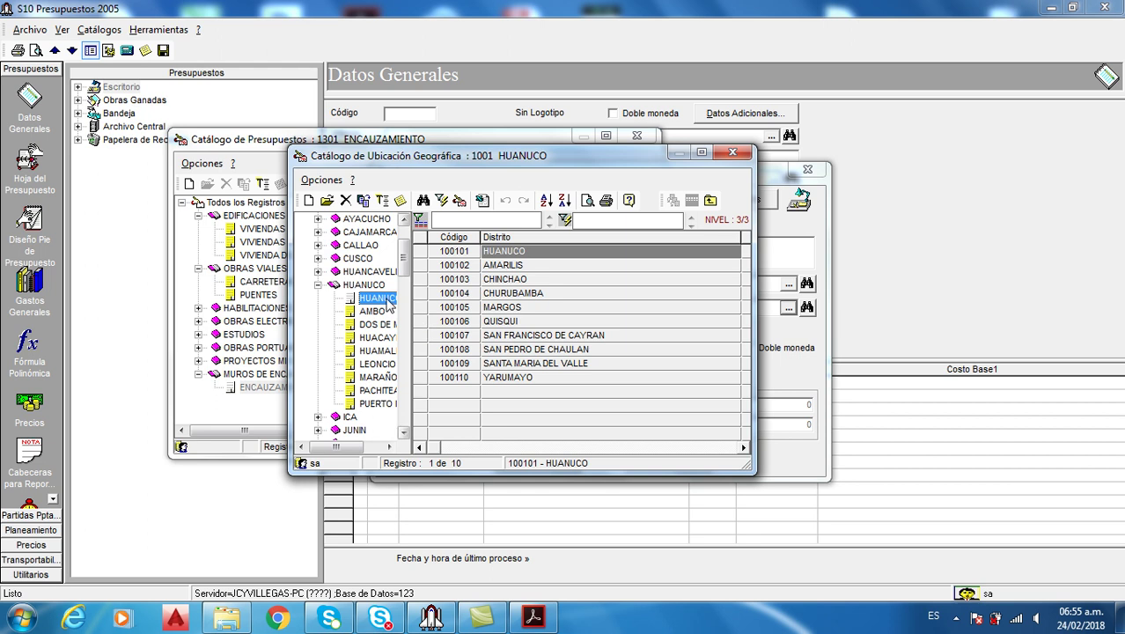
Select the MARGOS district row and bring up its record options
click(509, 308)
click(511, 335)
click(515, 294)
click(517, 279)
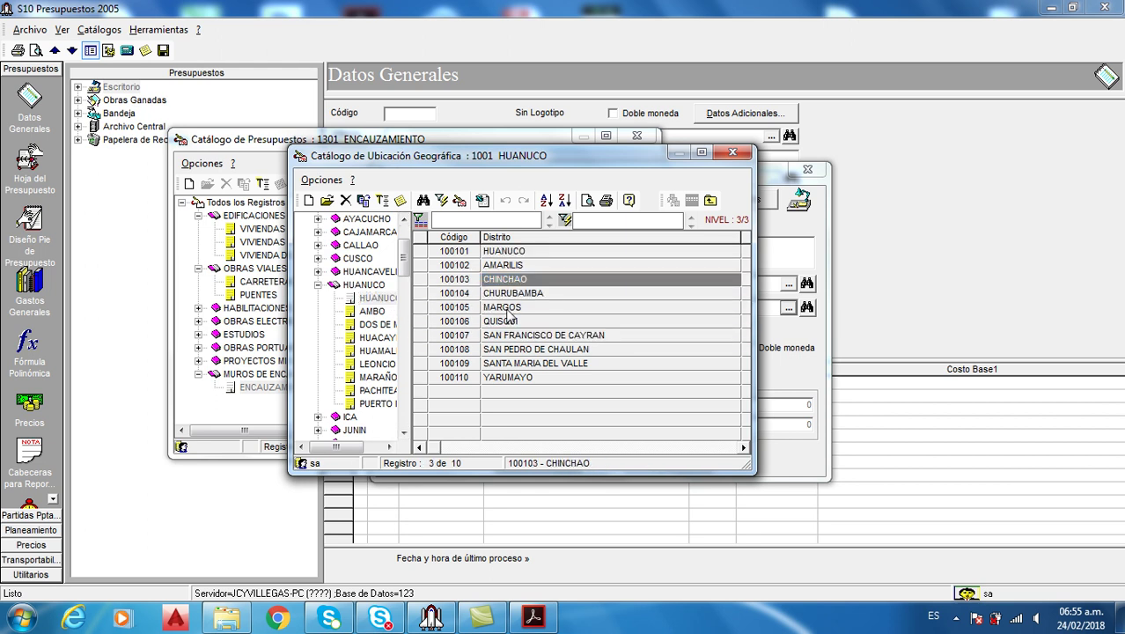
click(507, 309)
right_click(507, 315)
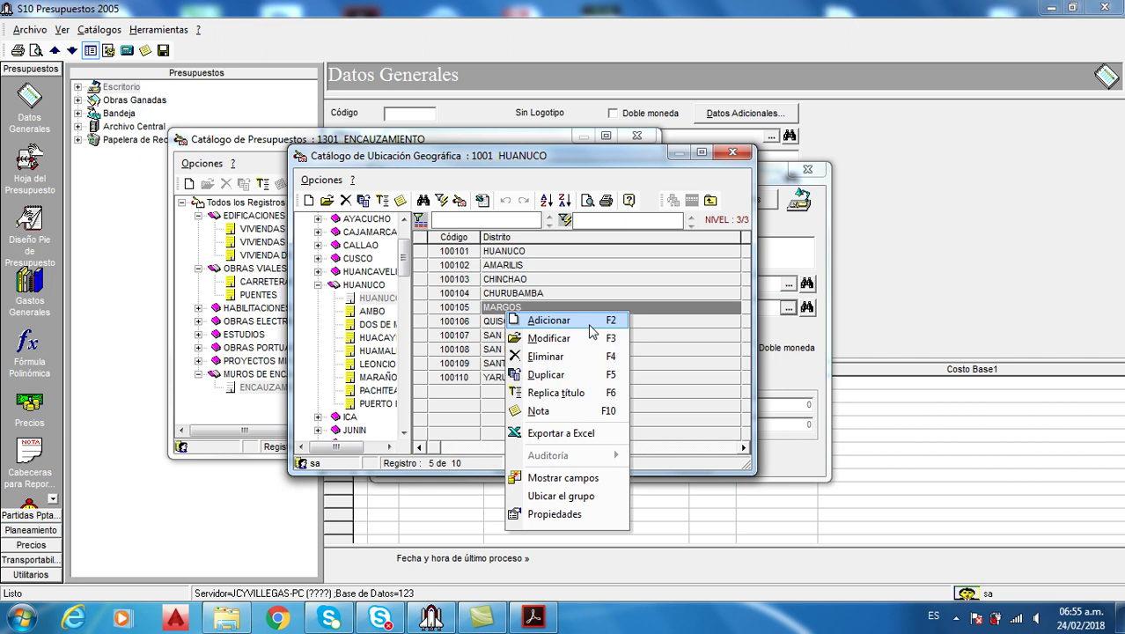
Duplicate MARGOS as new HUANUCO district LLICUA (100111) and pick it as the budget location
click(582, 375)
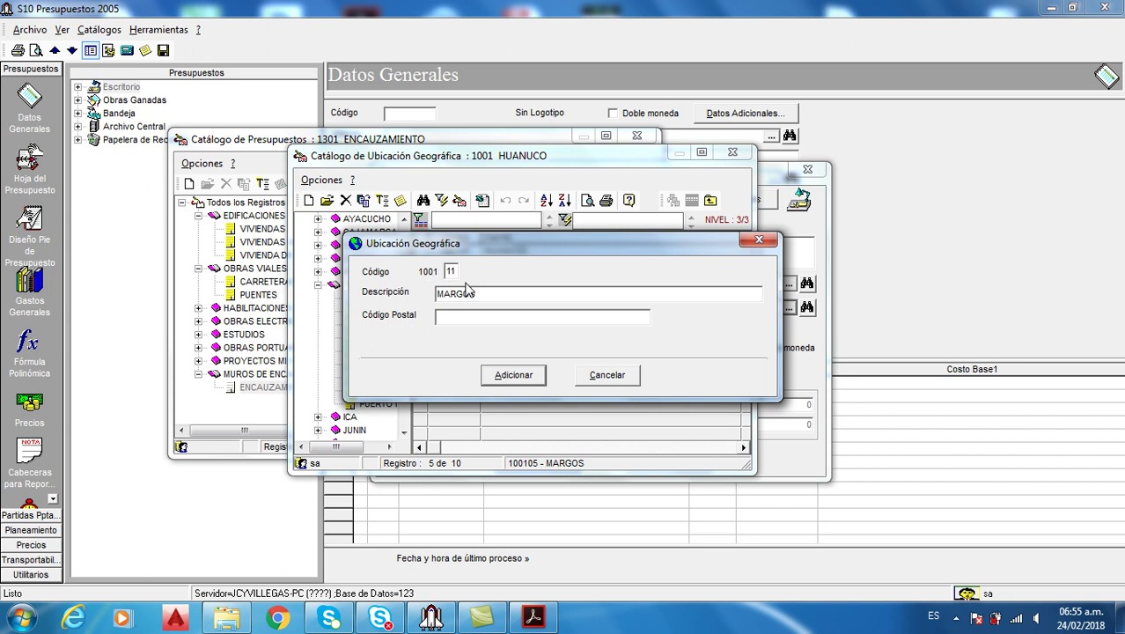
drag(491, 294, 427, 293)
text(LLICUA)
click(514, 375)
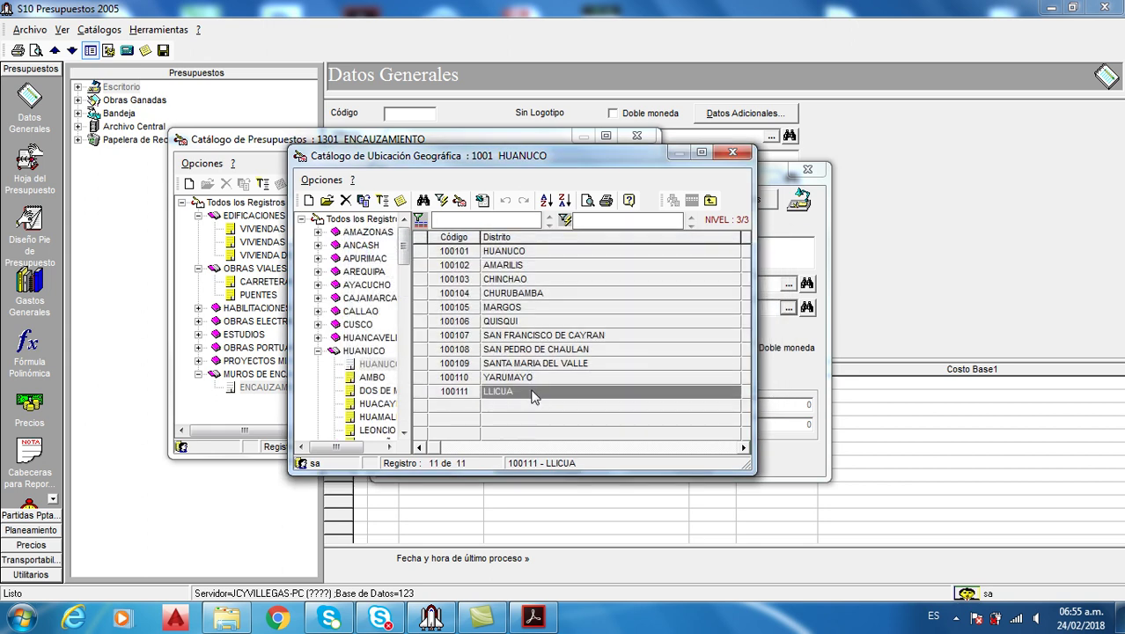
double_click(534, 393)
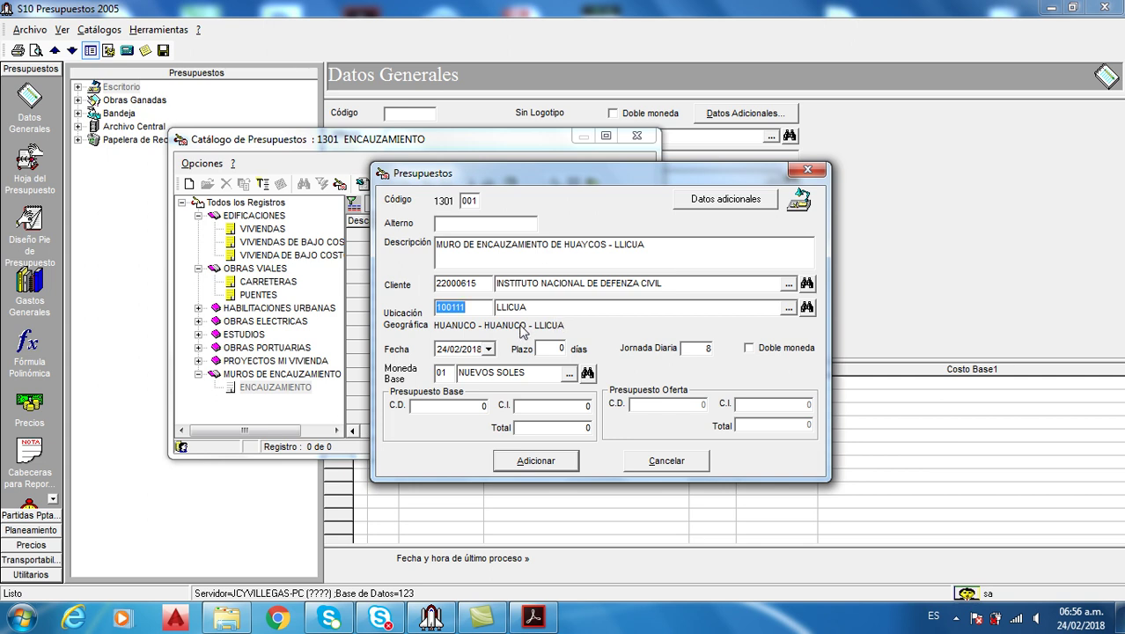
Pick 13 March 2018 in the Fecha calendar so the budget date reads 13/03/2018
click(488, 348)
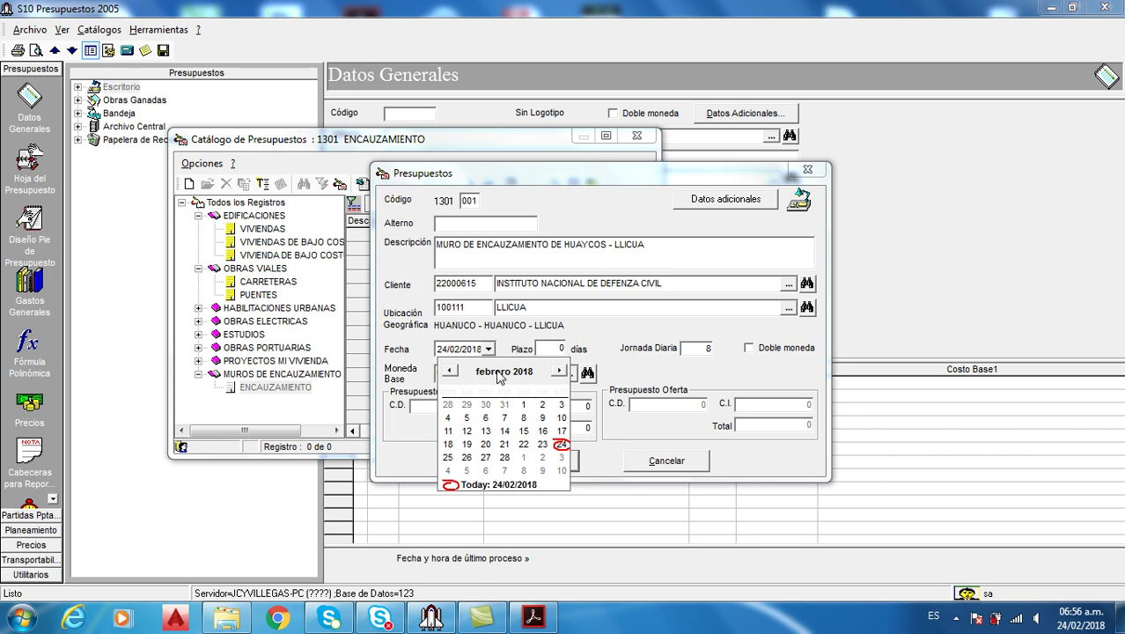
click(499, 373)
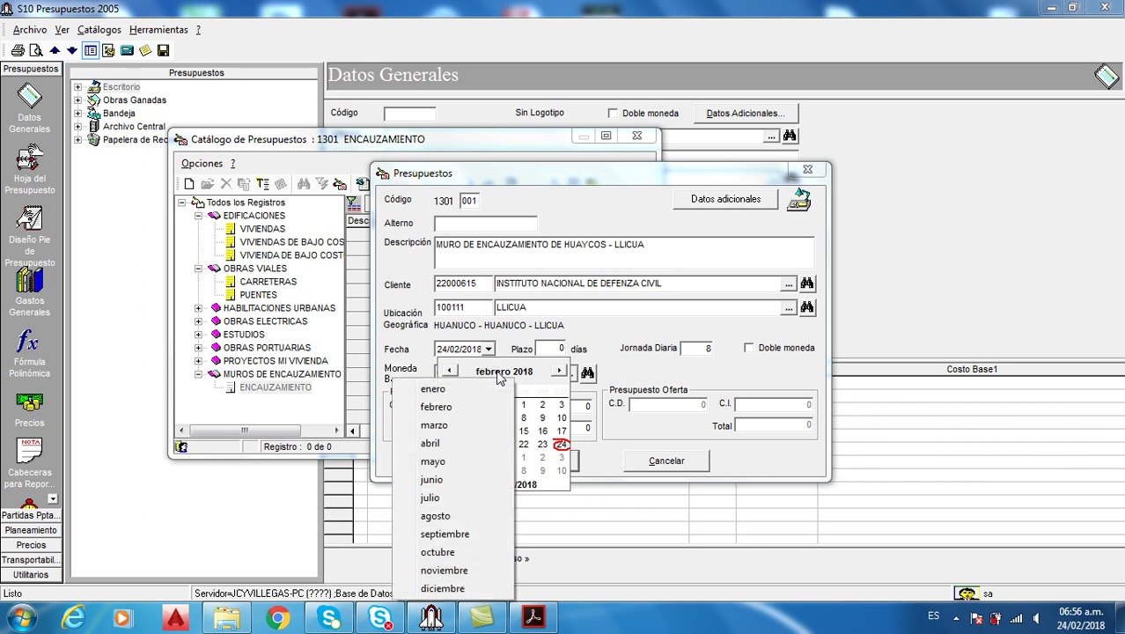
click(433, 425)
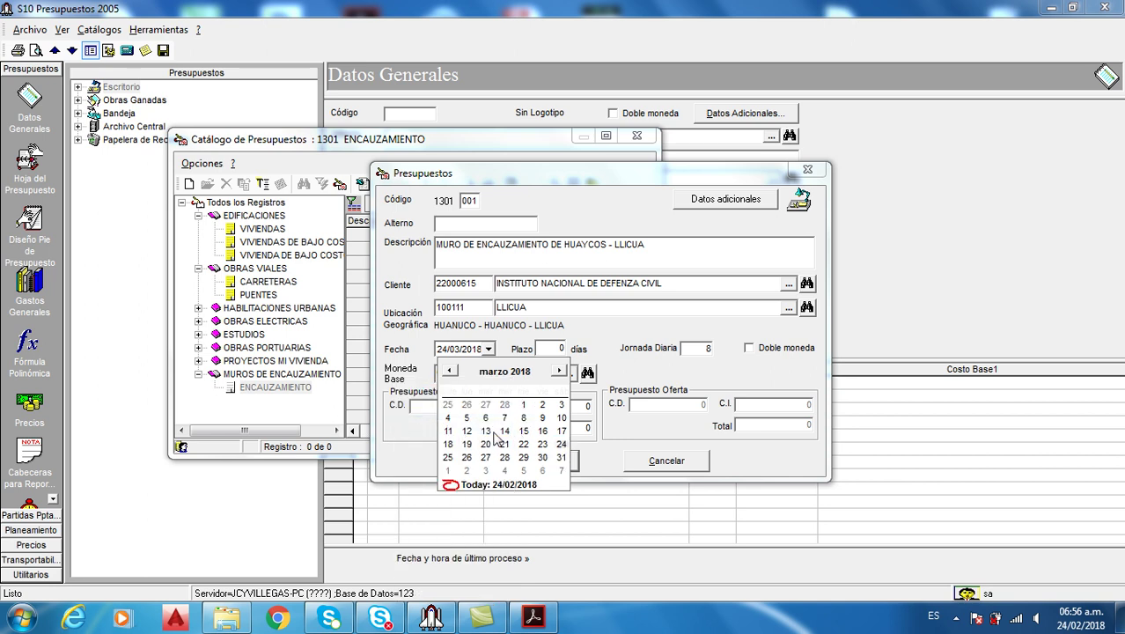
click(485, 431)
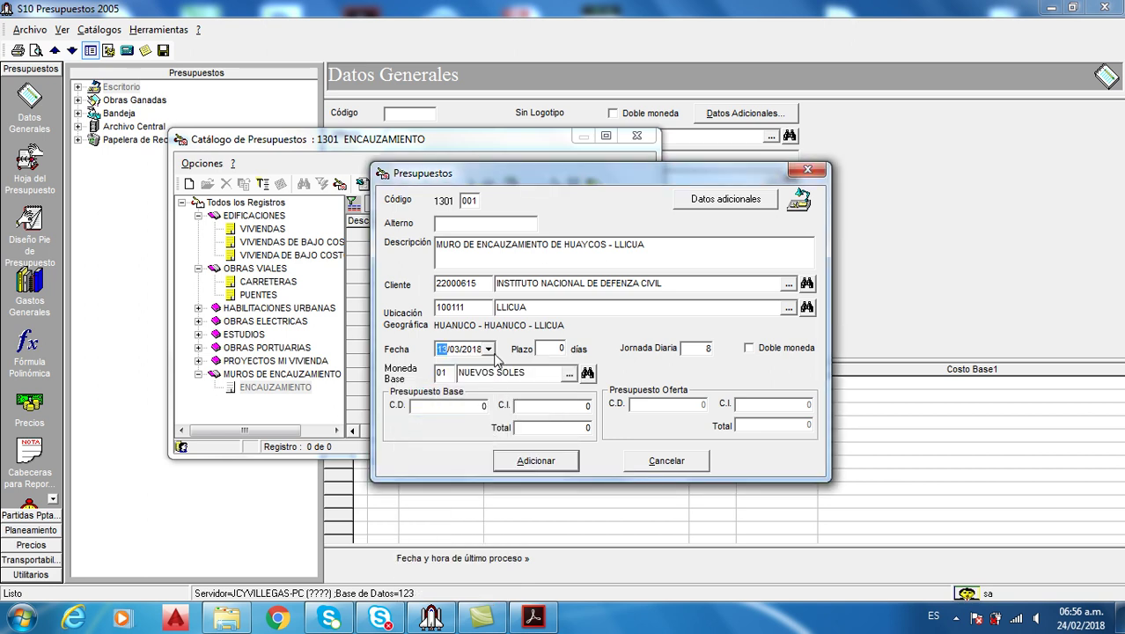
click(486, 349)
click(524, 373)
click(540, 365)
click(541, 376)
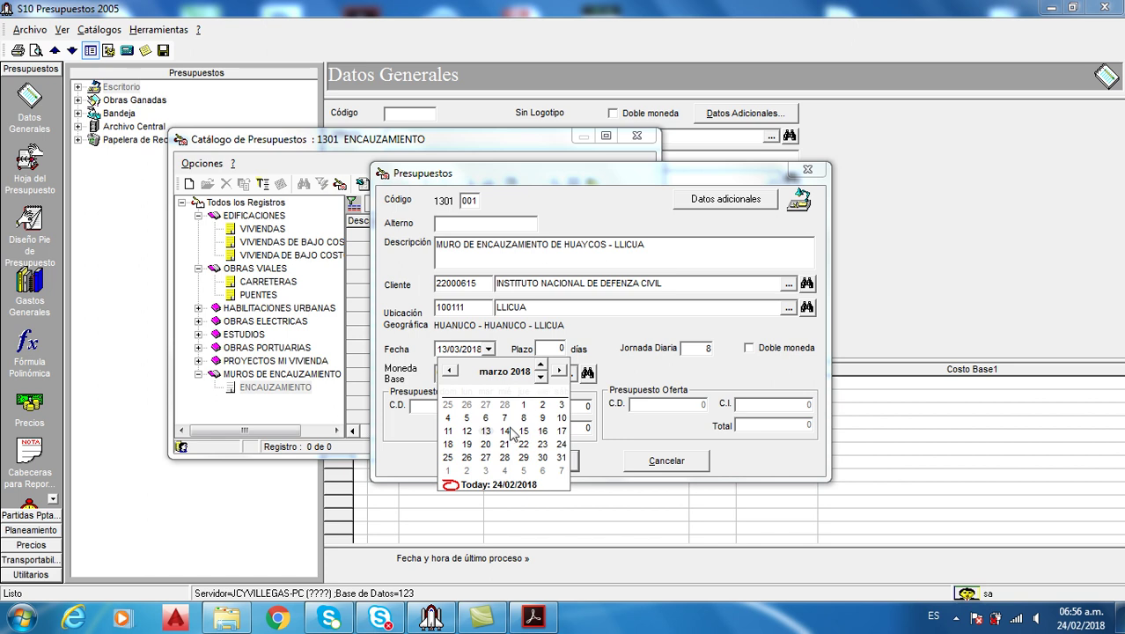
click(585, 343)
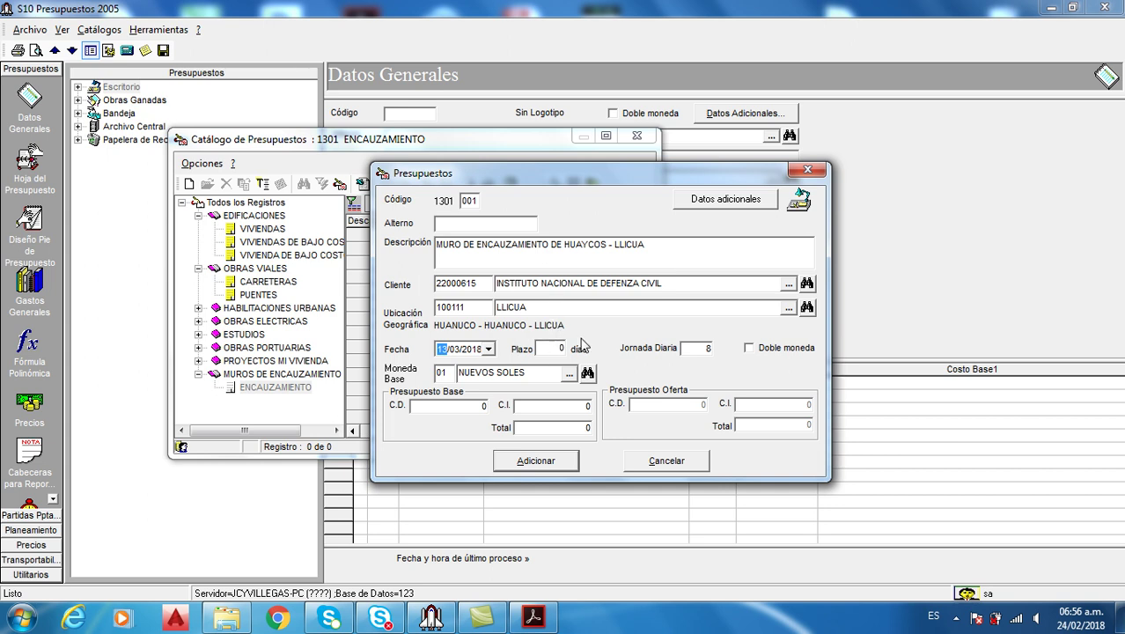
click(539, 349)
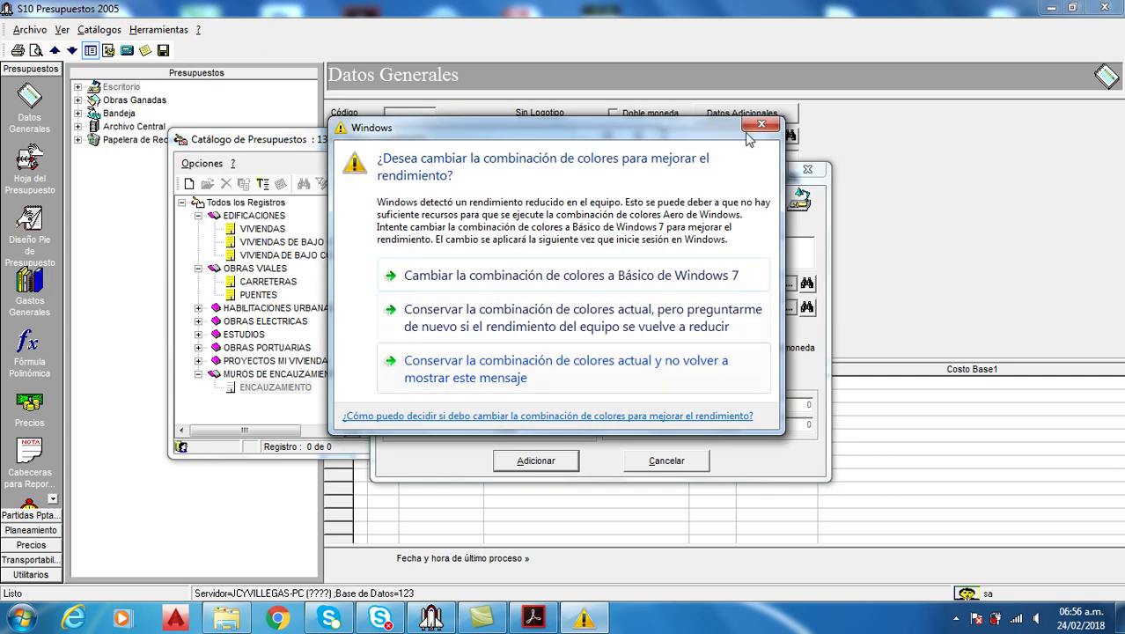
Close the colour-scheme warning and set the budget's Plazo to 90 days
click(761, 124)
click(547, 349)
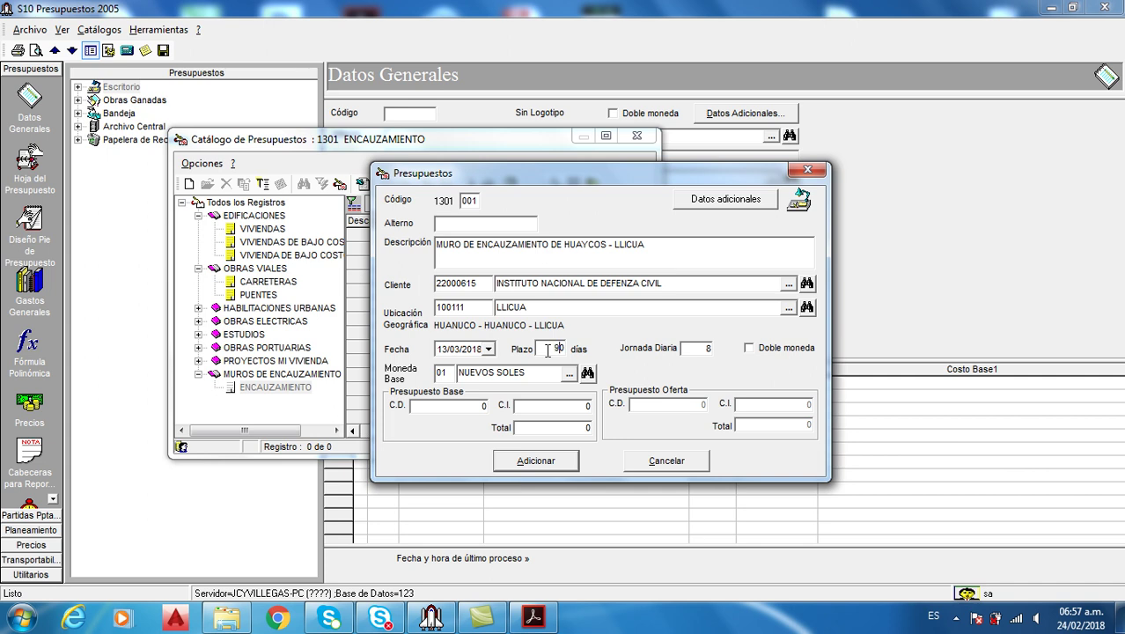
Tick Doble moneda and bring up the Catálogo de Monedas for the Moneda Secundaria
click(695, 347)
click(749, 349)
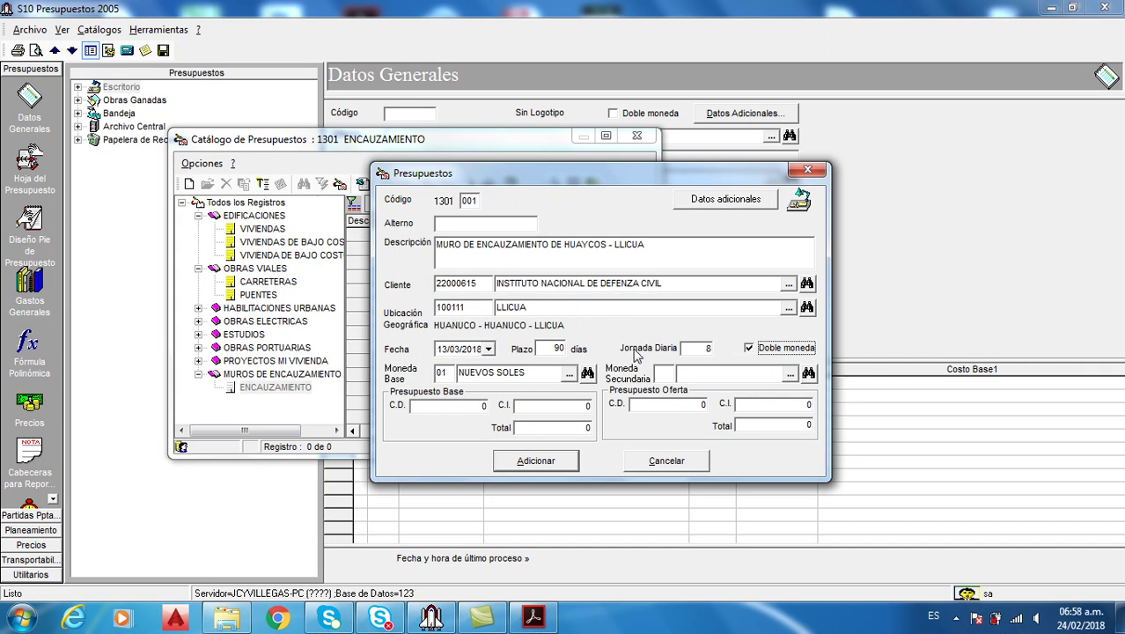
click(790, 374)
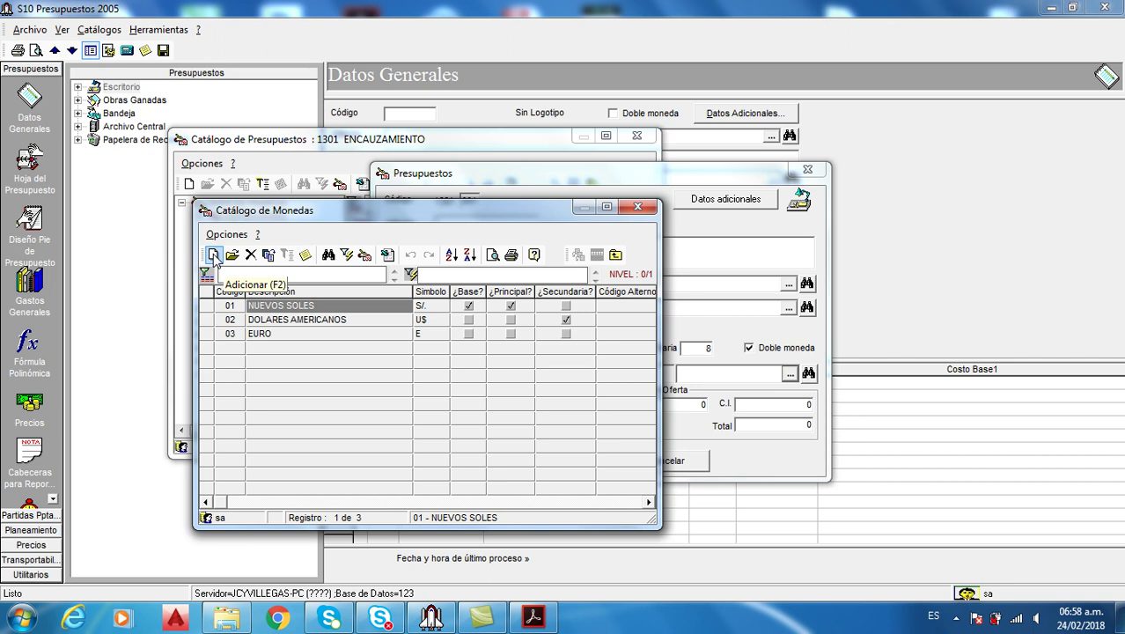
Add currency 04 PESO with symbol $, marked Secundaria, and select it as secondary currency
click(213, 254)
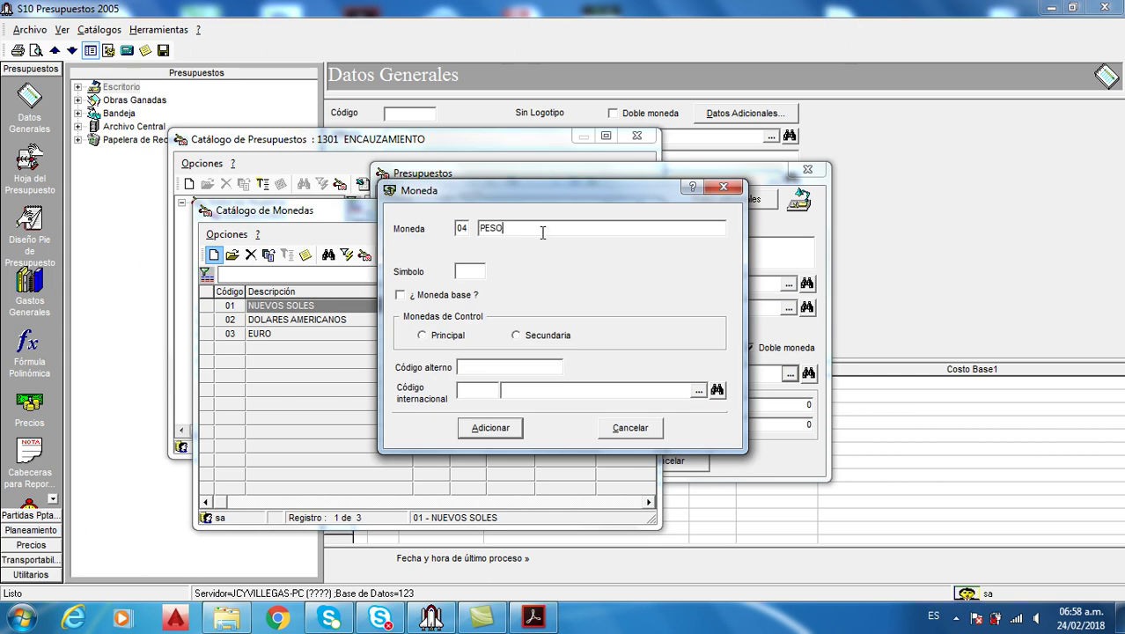
click(479, 272)
click(515, 338)
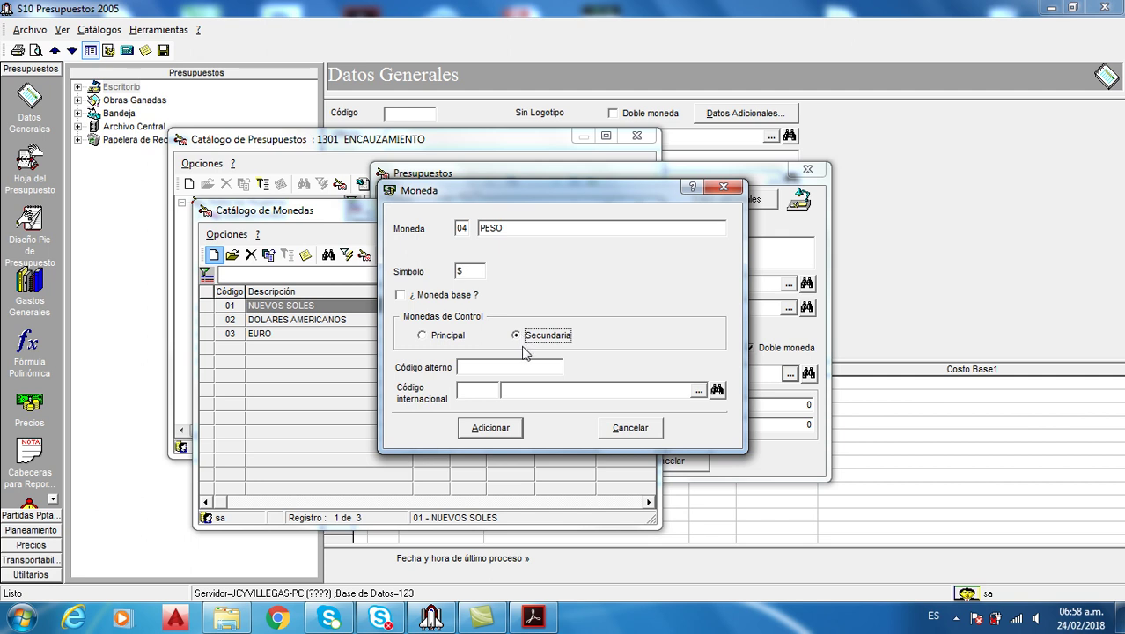
click(525, 396)
text(Peso argentino)
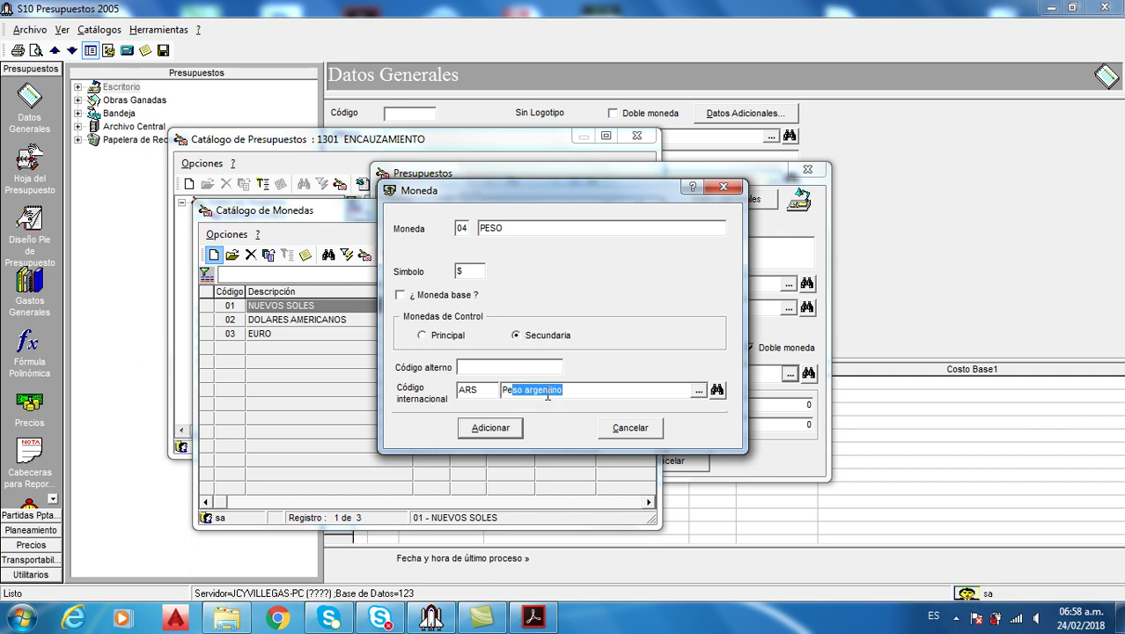
click(518, 425)
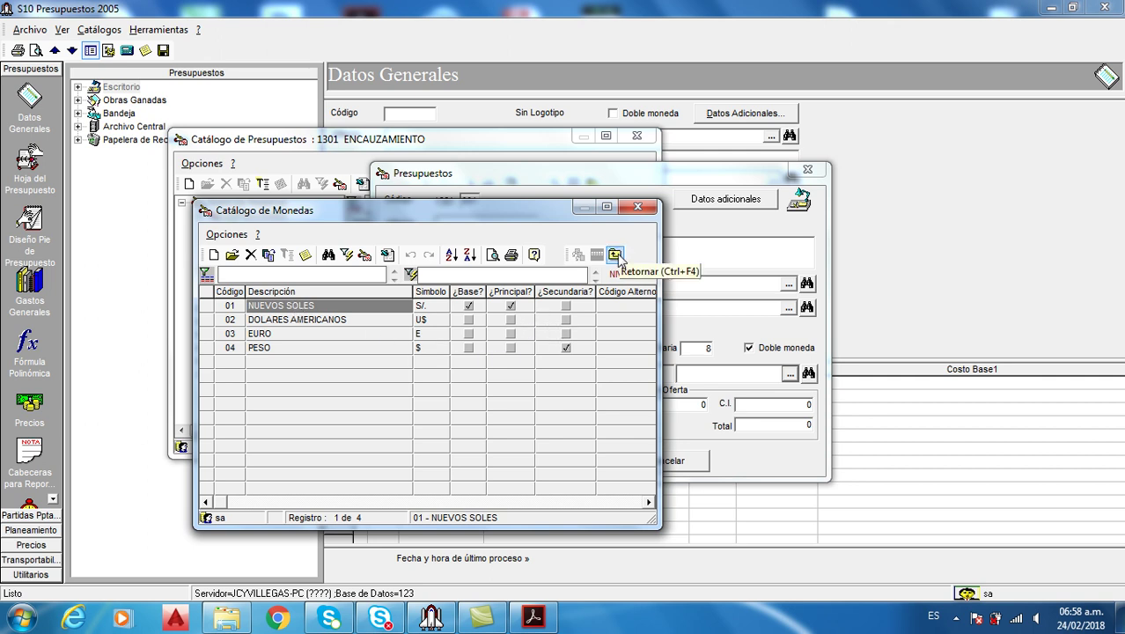
double_click(297, 348)
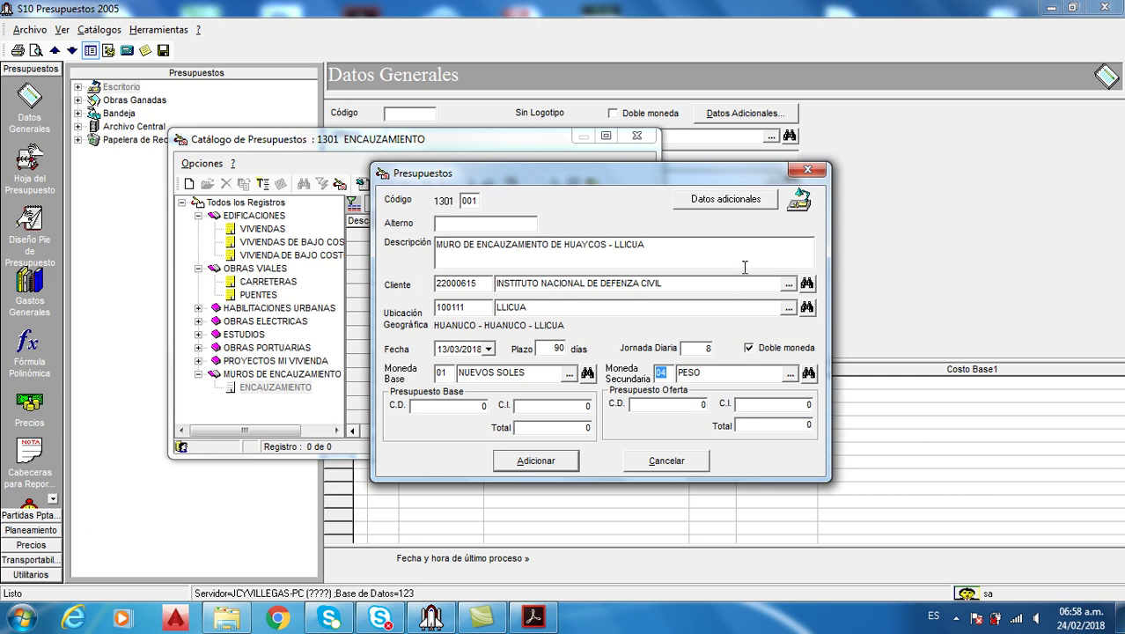
Check Datos adicionales and close it unchanged, then bring up Chrome's launch options
click(735, 202)
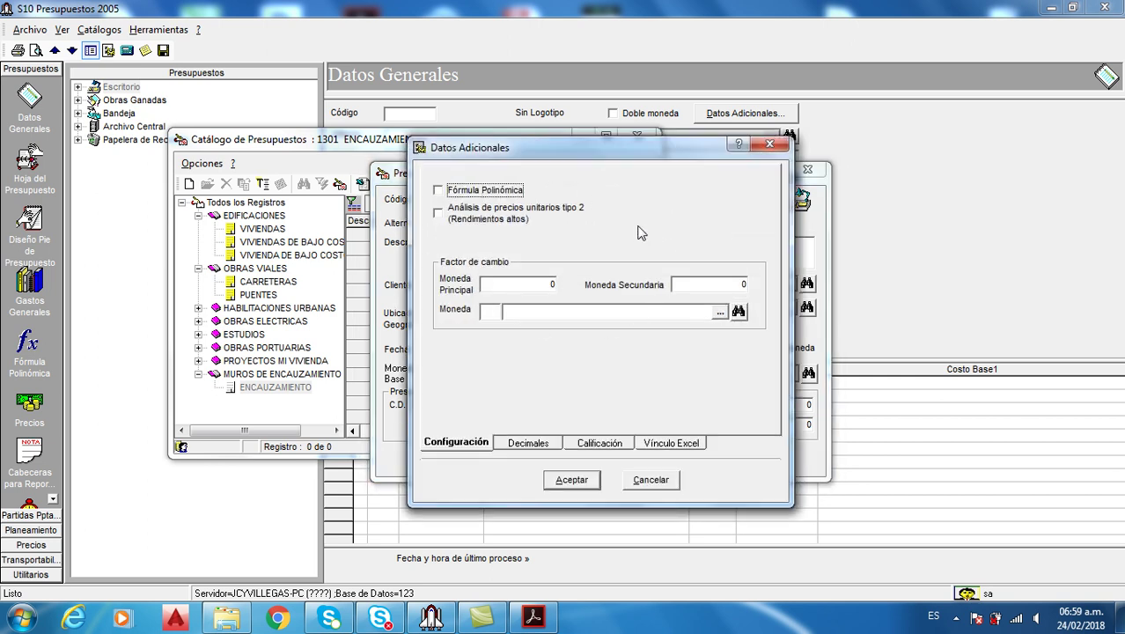
click(769, 144)
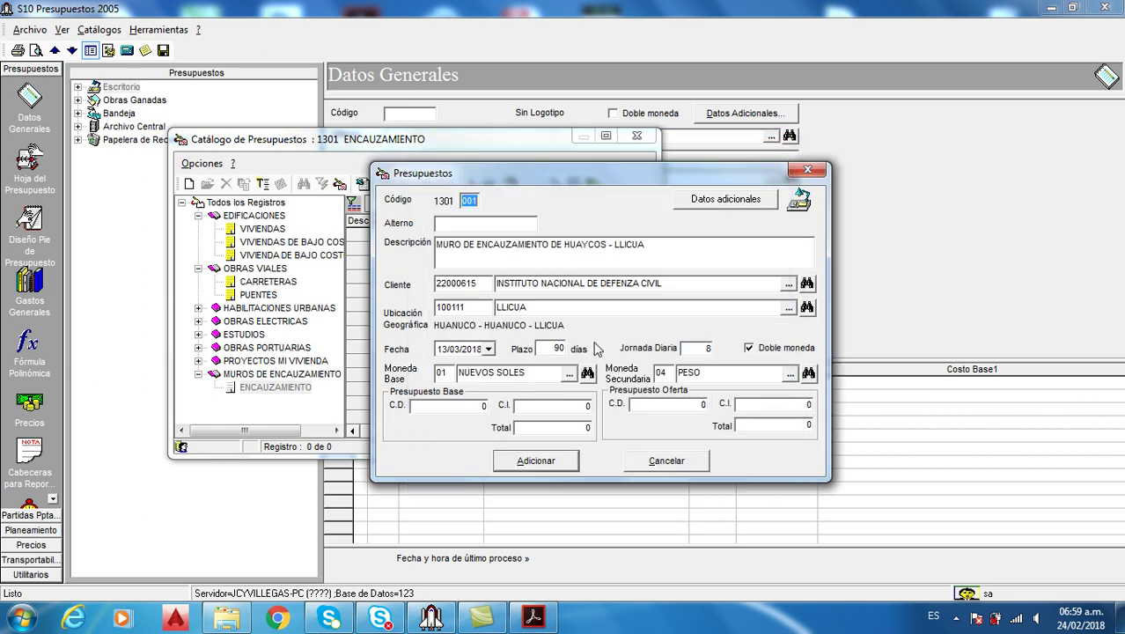
right_click(279, 618)
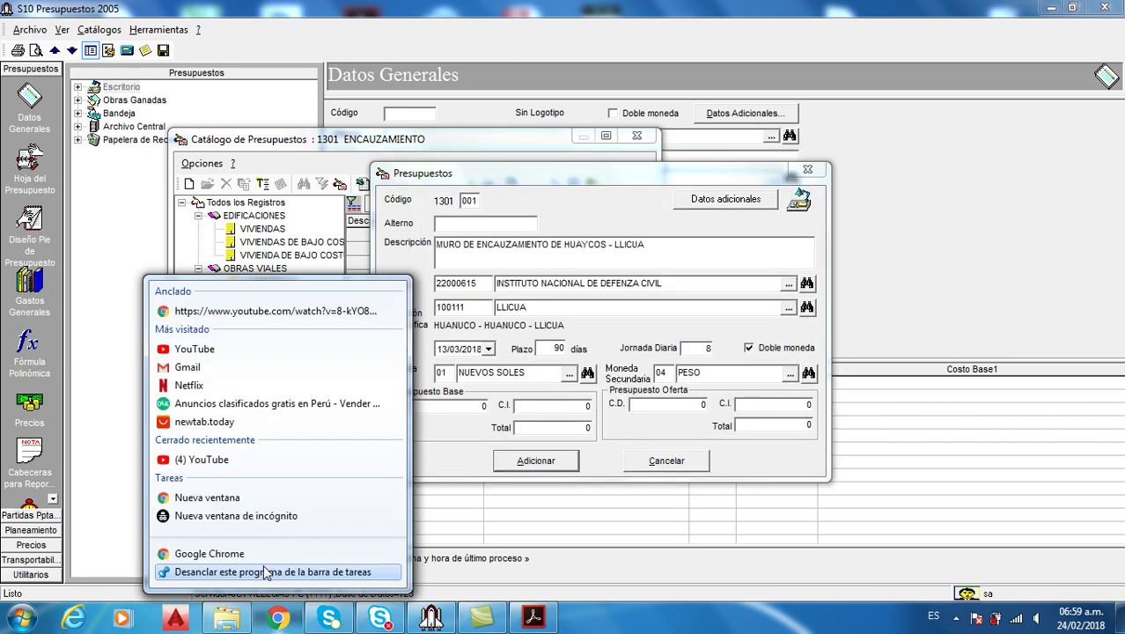
In a new Chrome window, search for the soles-to-dollars exchange rate
click(264, 562)
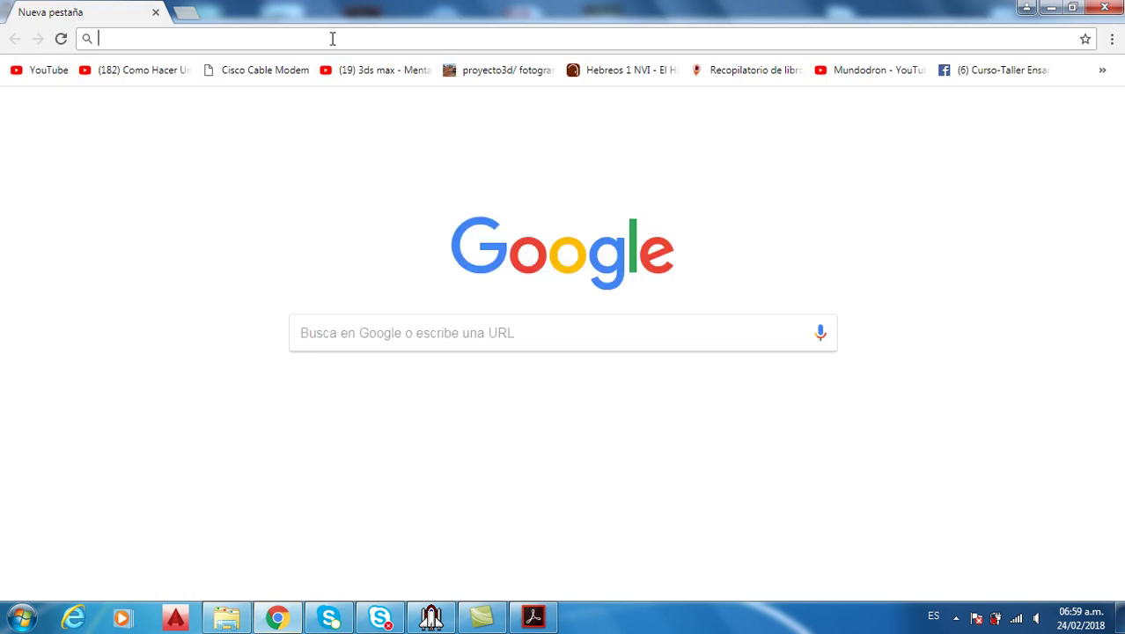
text(CAMBIO)
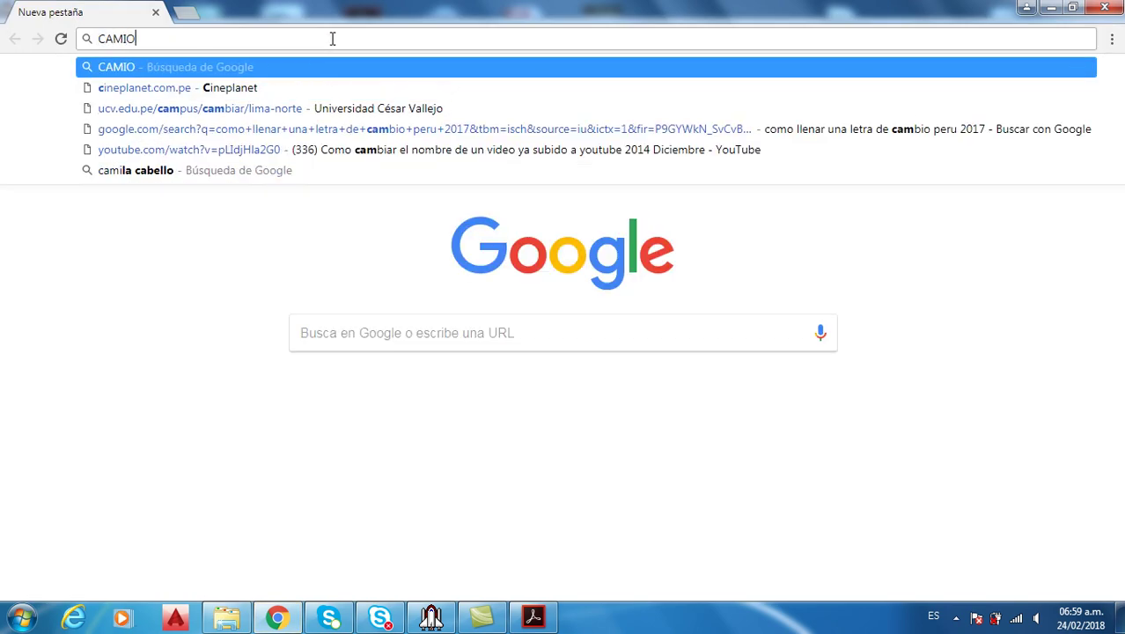
key(BackSpace)
key(BackSpace)
key(BackSpace)
text(I)
key(BackSpace)
text(BIODE)
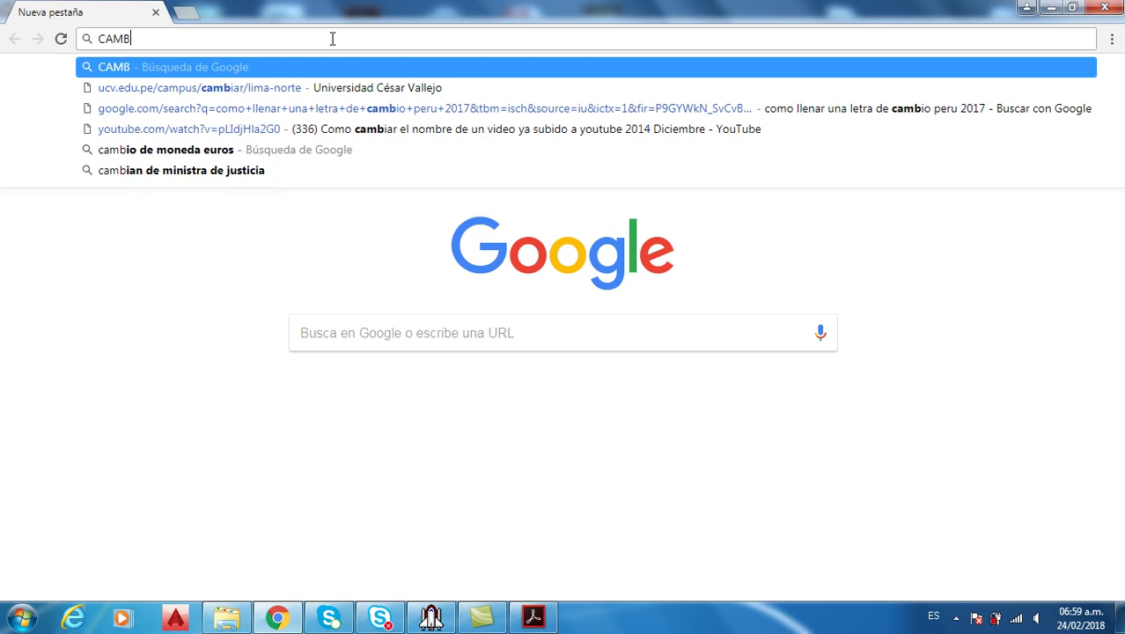
key(BackSpace)
key(BackSpace)
key(BackSpace)
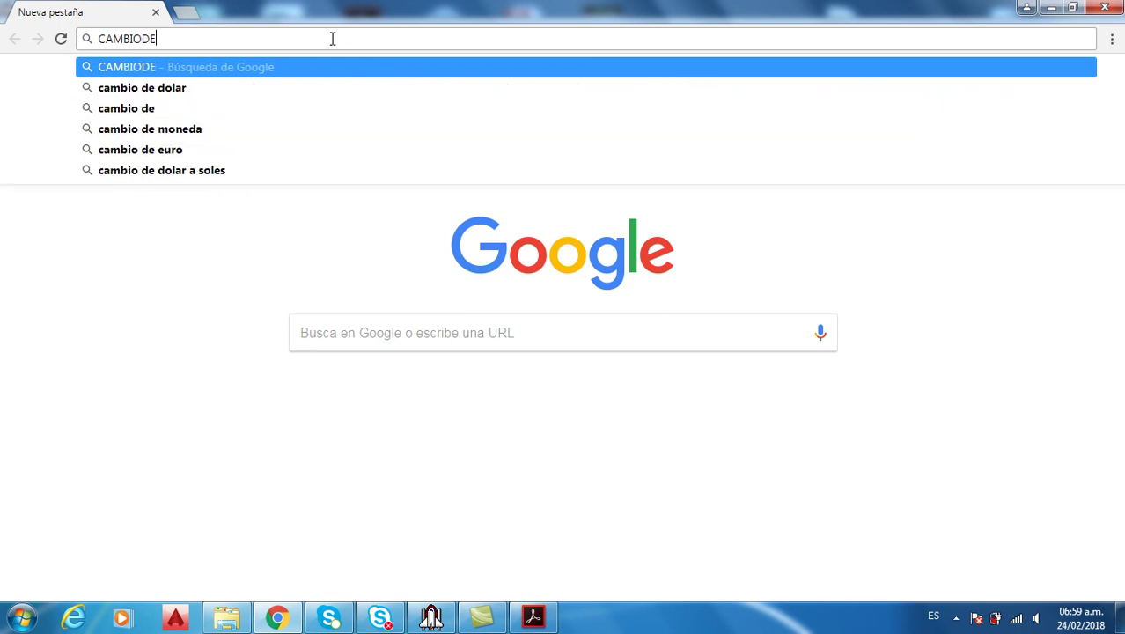
text(DE SOLE)
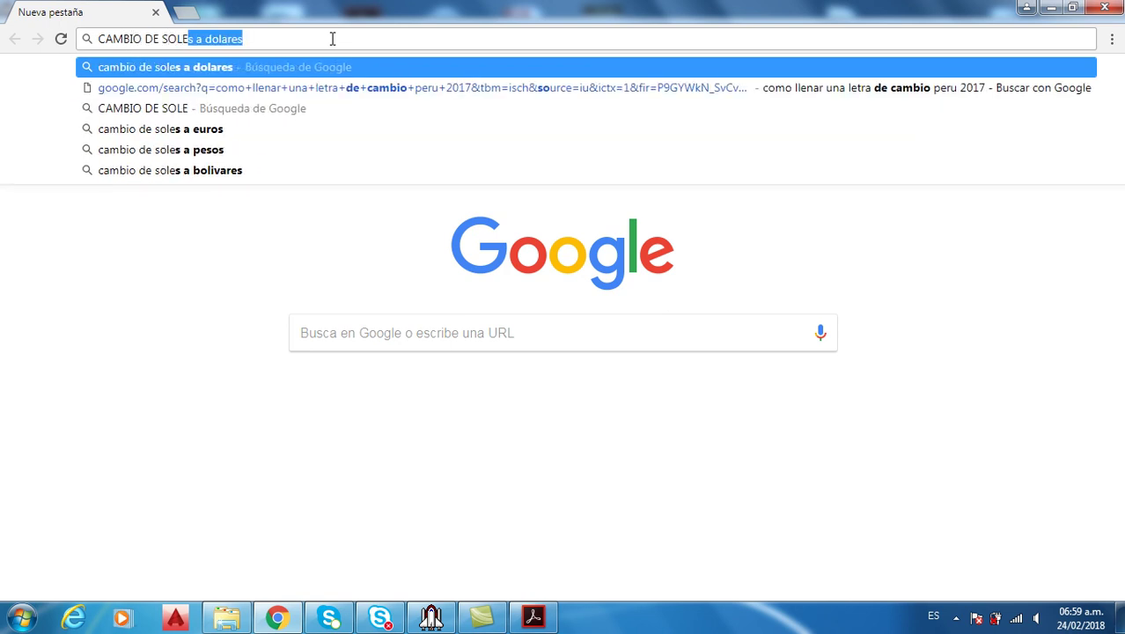
text(S A DOLARES)
key(Return)
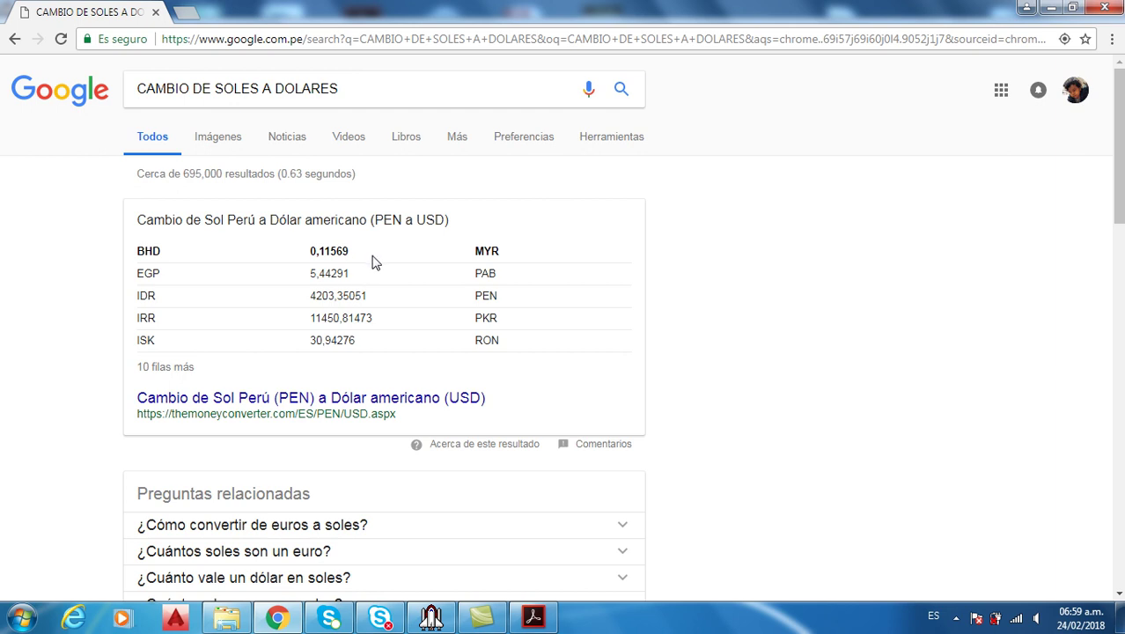
Search 'cambio de dolares a soles peruanos' and open precio-dolar.pe showing 1 Dólar = S/. 3,25
scroll(371, 260, down, 3)
scroll(372, 260, up, 2)
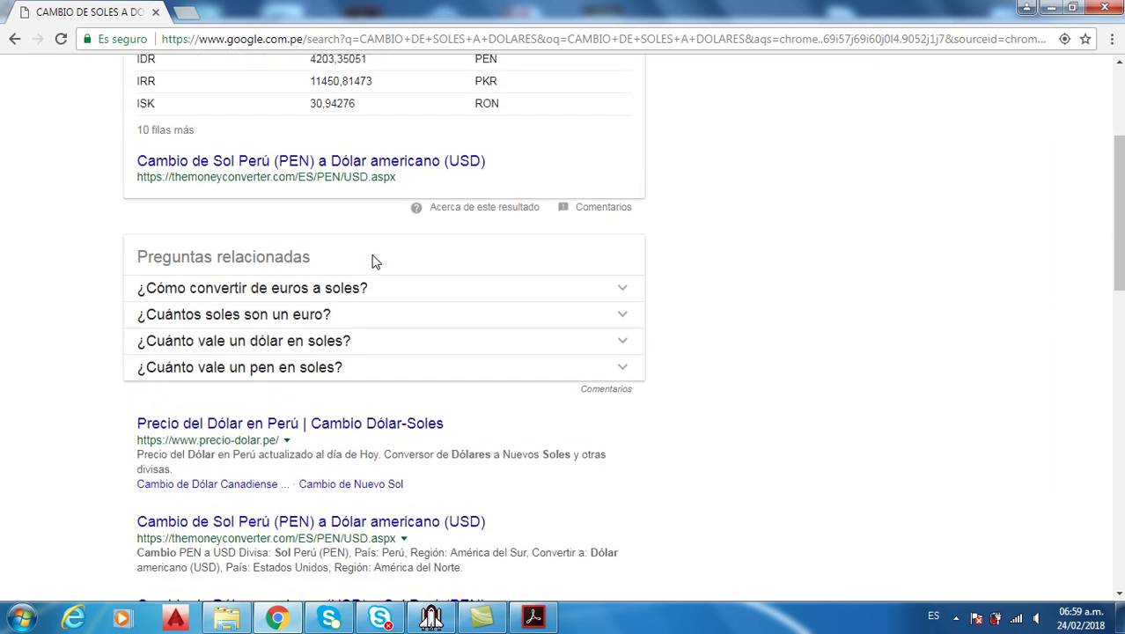
scroll(264, 145, up, 1)
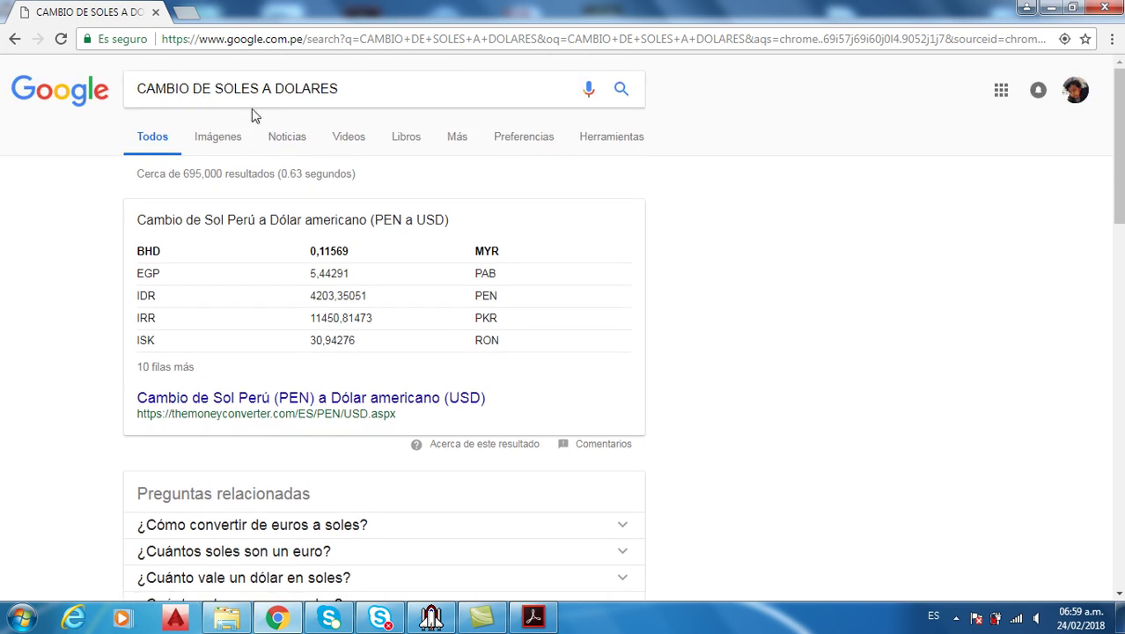
drag(218, 93, 393, 80)
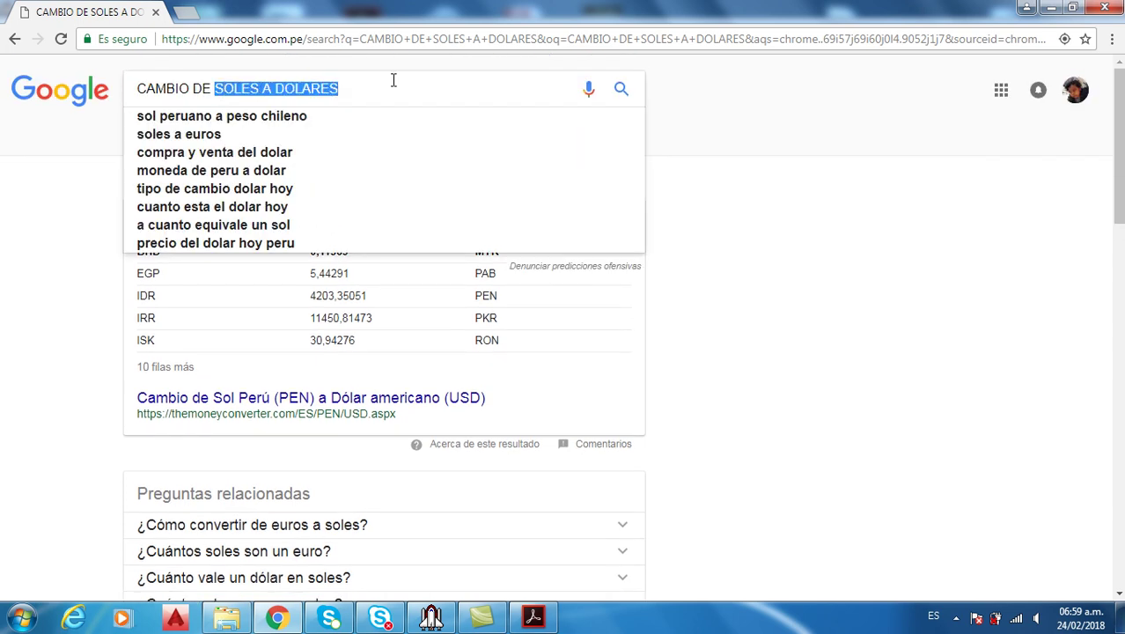
text(DOLARES A SOLES PERUANOS)
key(Return)
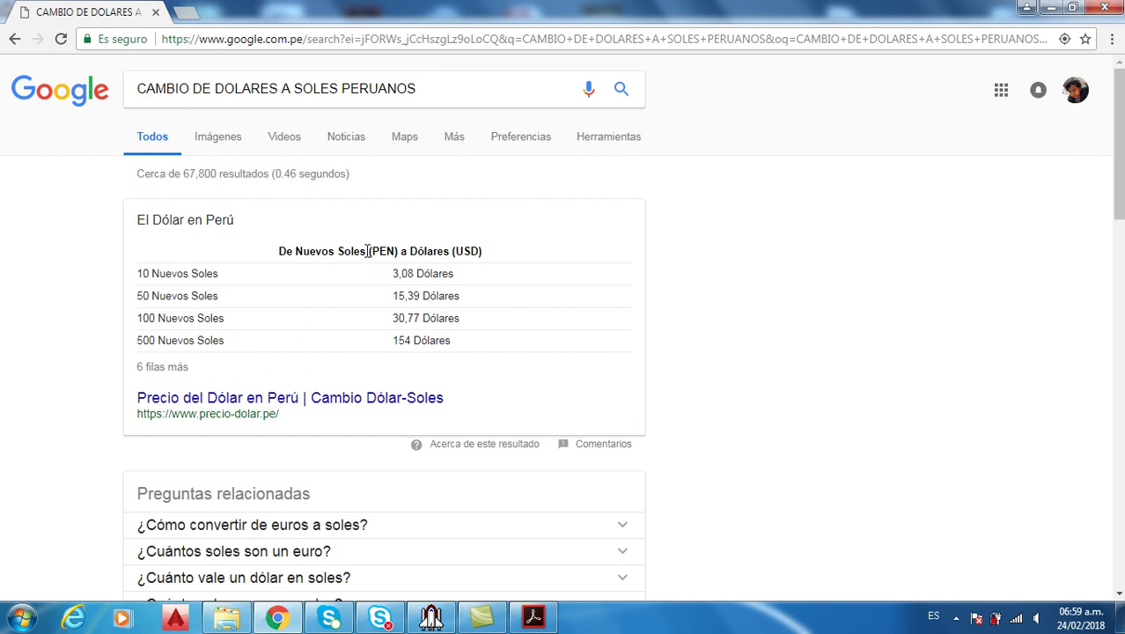
click(280, 397)
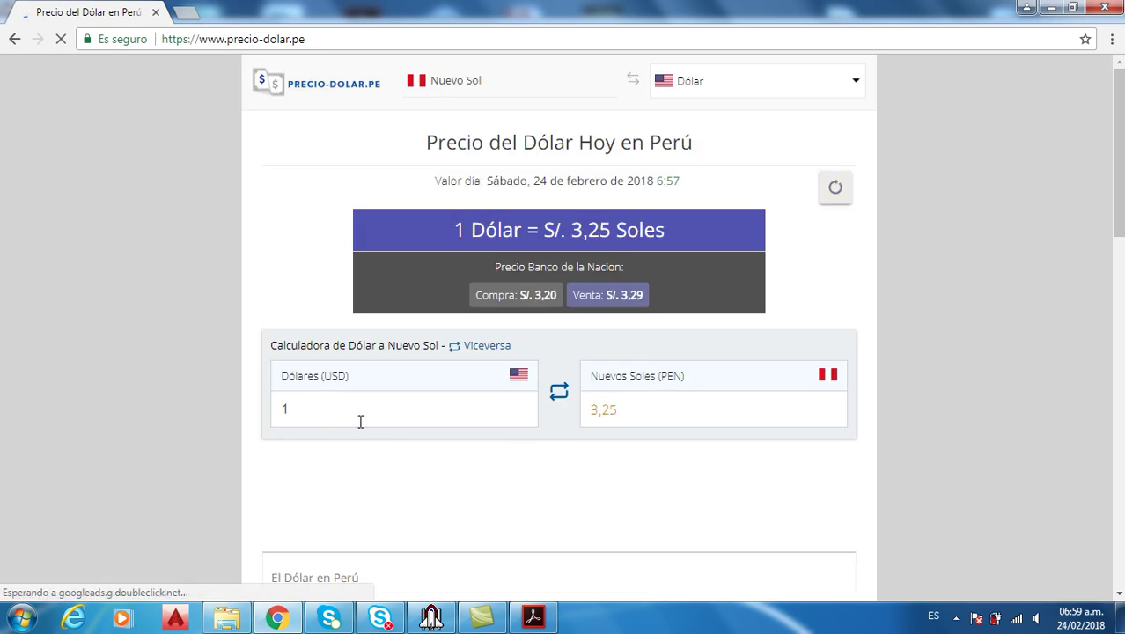
drag(312, 408, 260, 418)
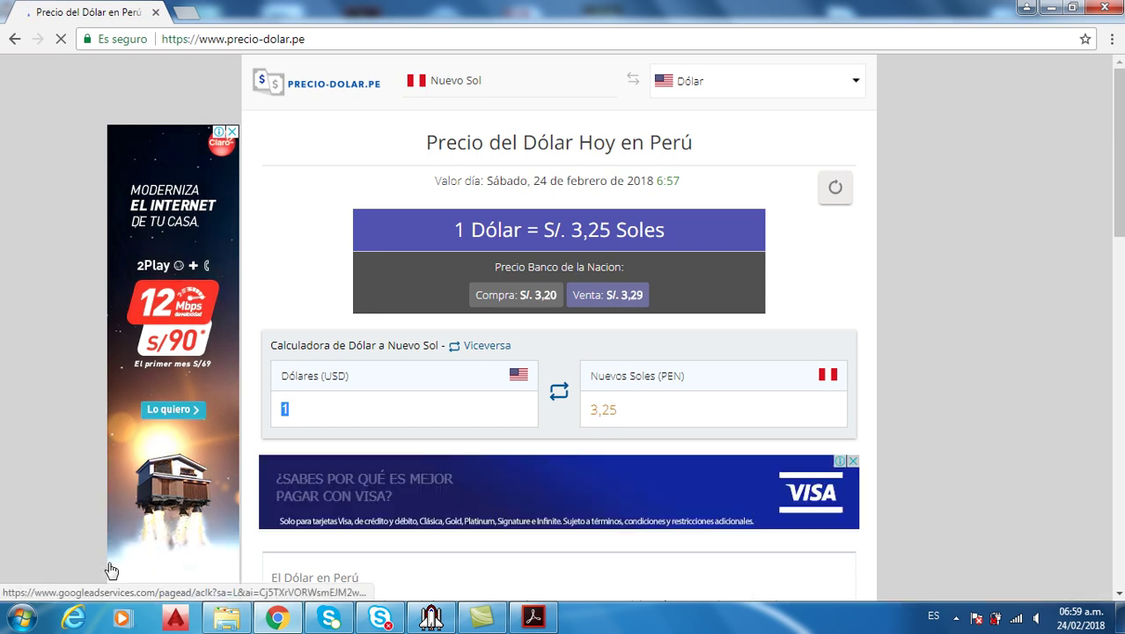
click(22, 617)
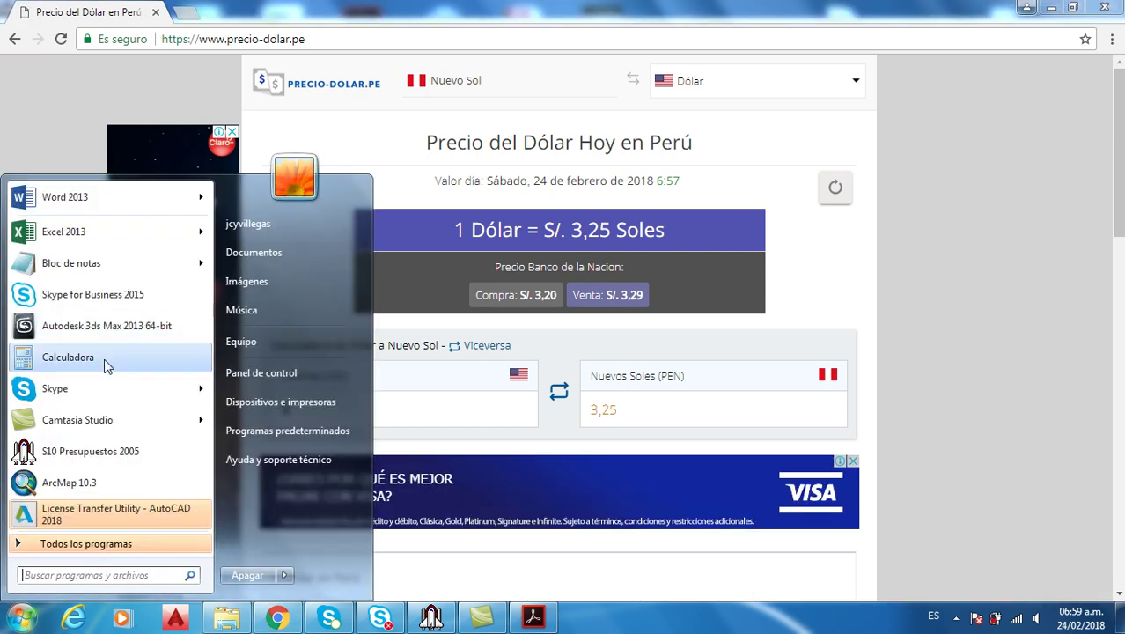
Compute 1/3.25 in Calculadora, giving 0.3076923076923077, then return to the rate page
click(104, 358)
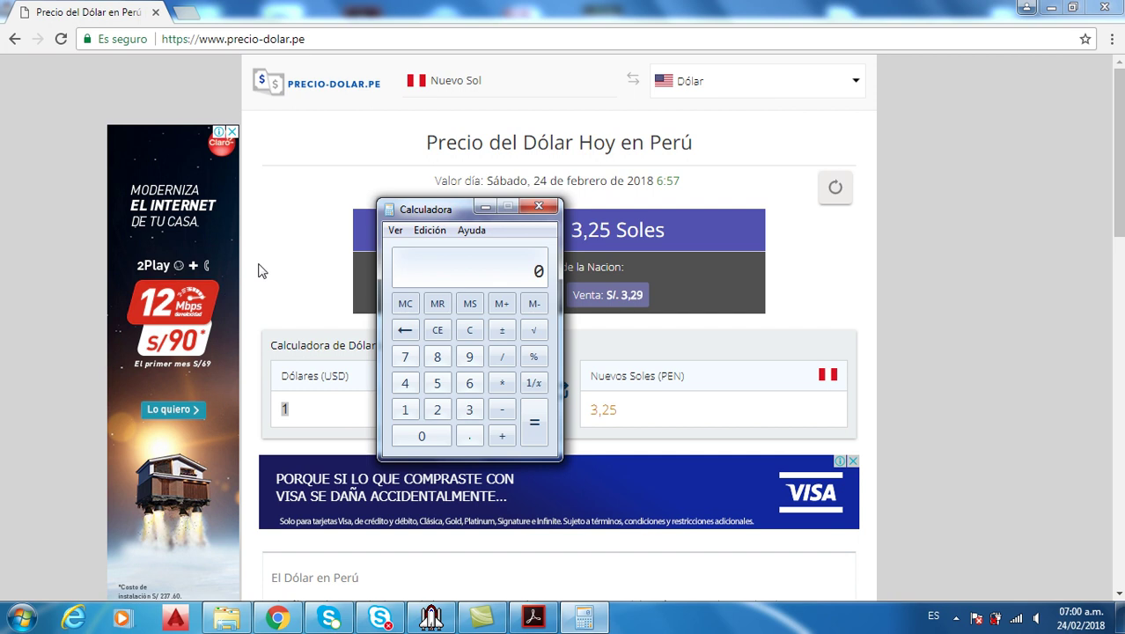
text(1/3.25)
key(Return)
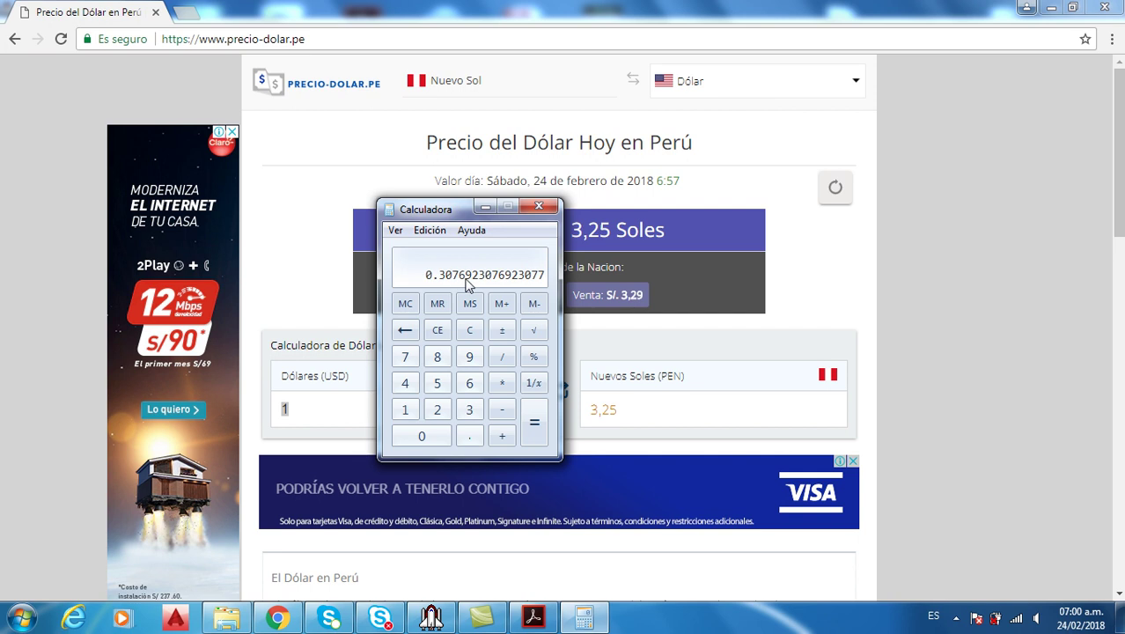
click(979, 334)
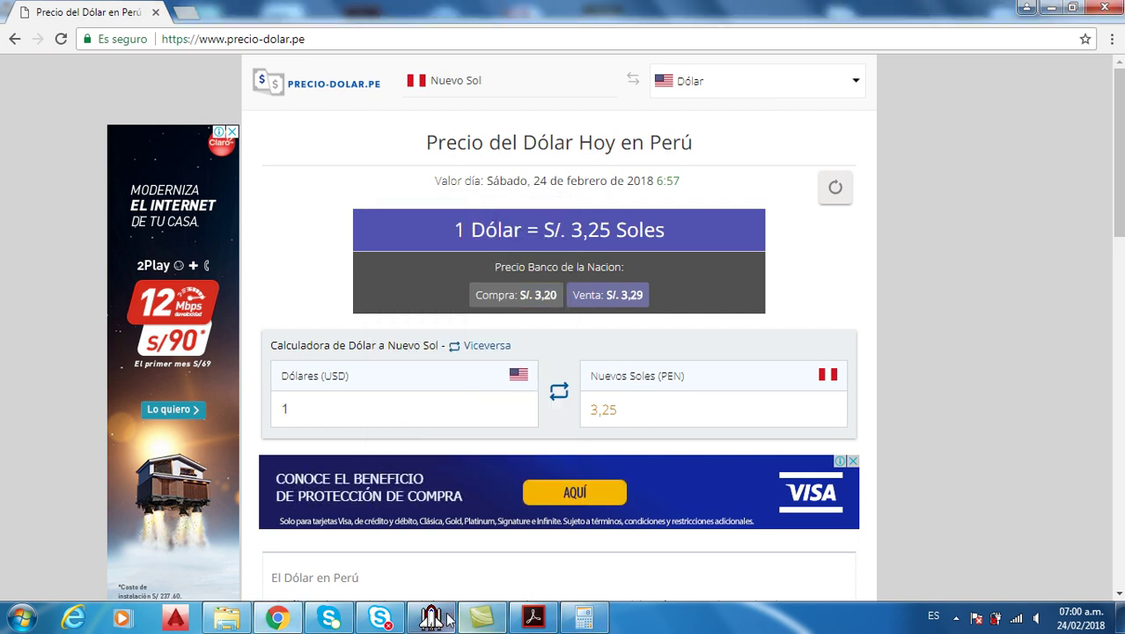
Back in S10, set Moneda Secundaria to 02 DOLARES AMERICANOS from the currency list
click(431, 616)
click(729, 202)
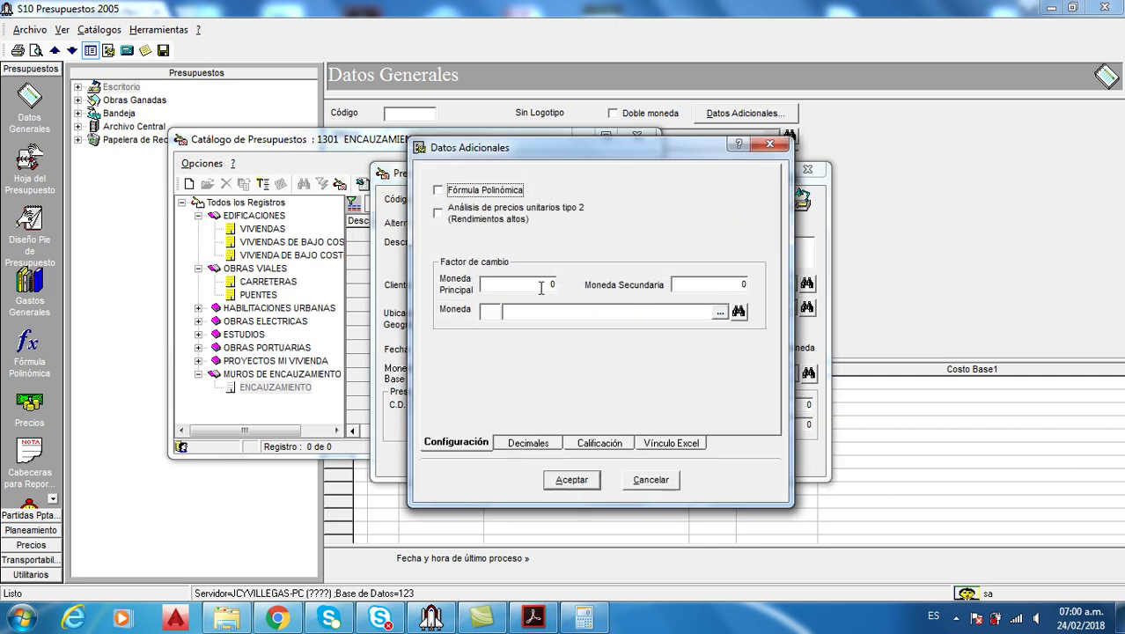
drag(606, 149, 494, 267)
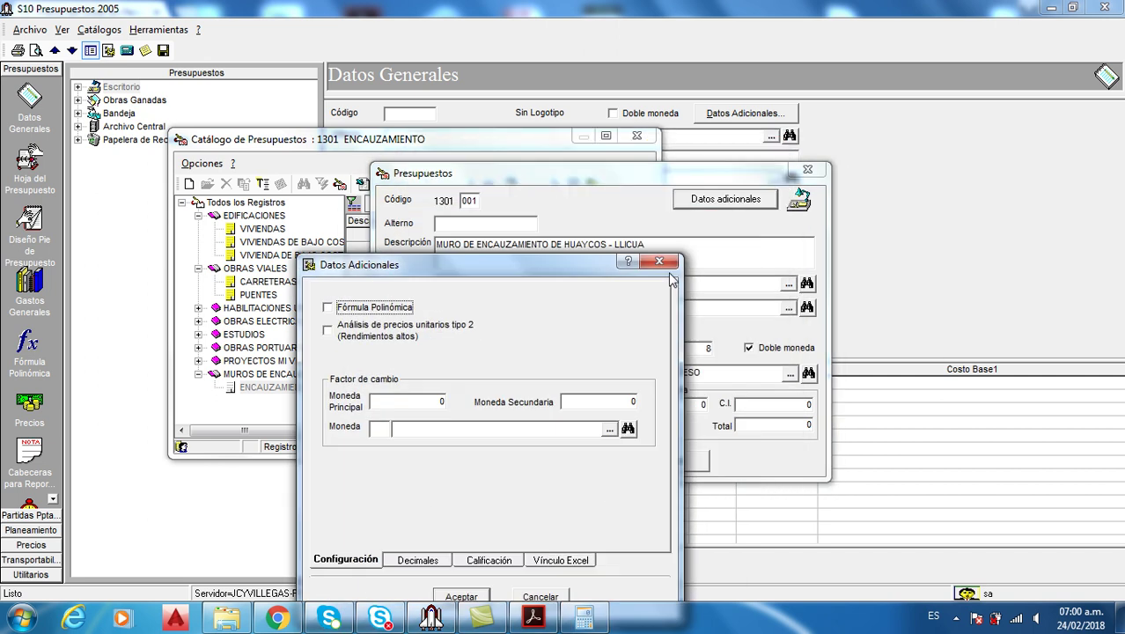
click(659, 261)
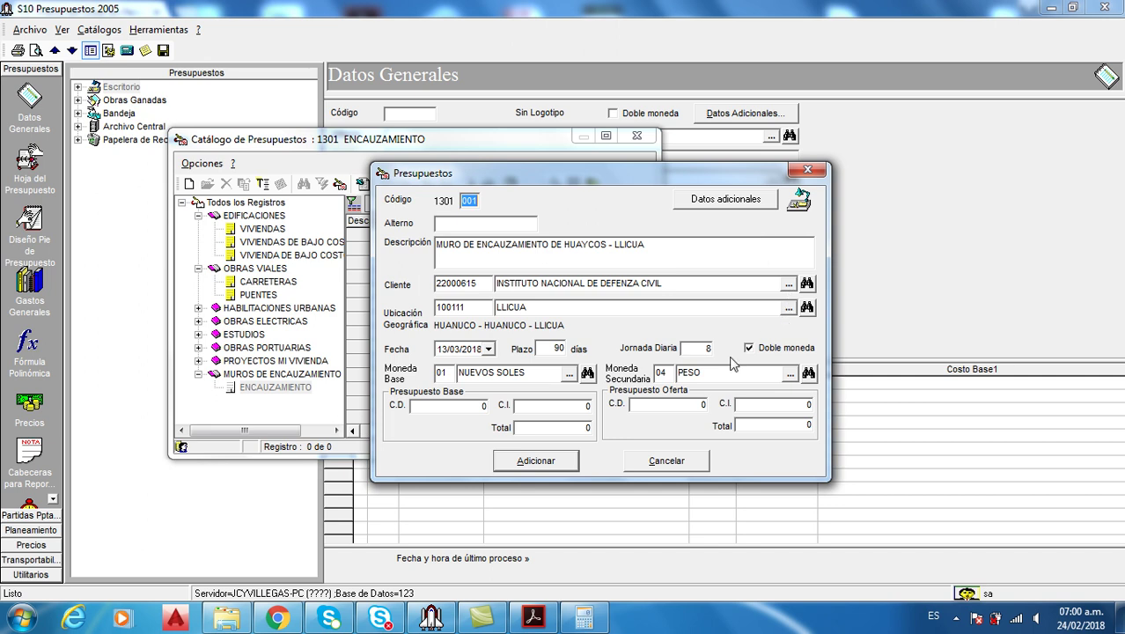
click(788, 374)
click(789, 375)
click(788, 375)
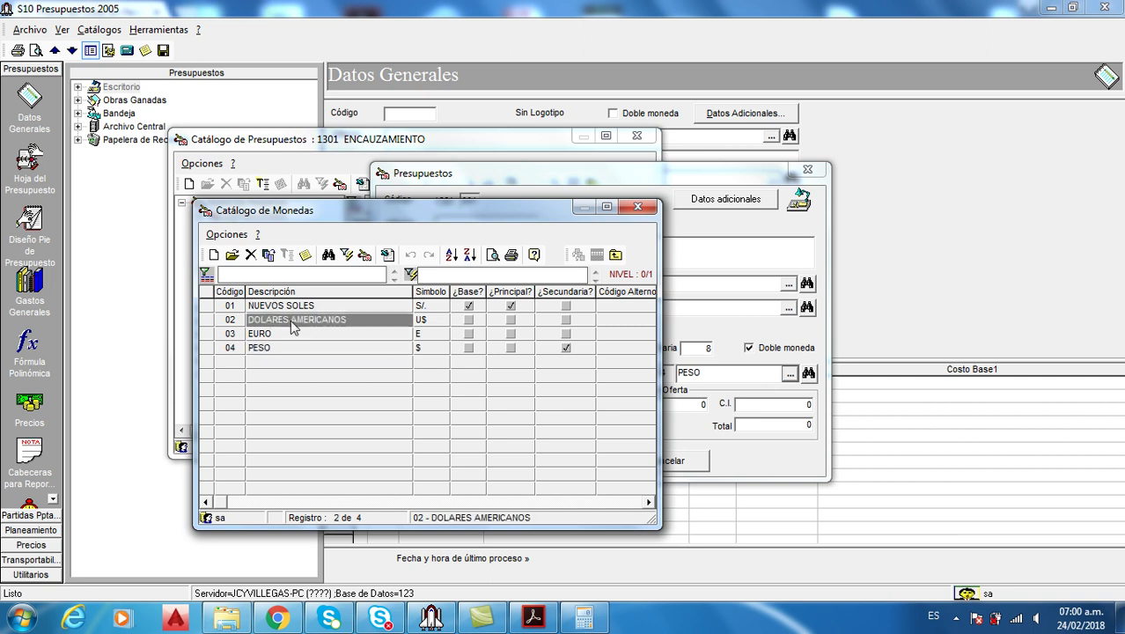
double_click(293, 322)
In Datos adicionales, enter exchange factor 0.307 against currency 02 DOLARES AMERICANOS
click(761, 200)
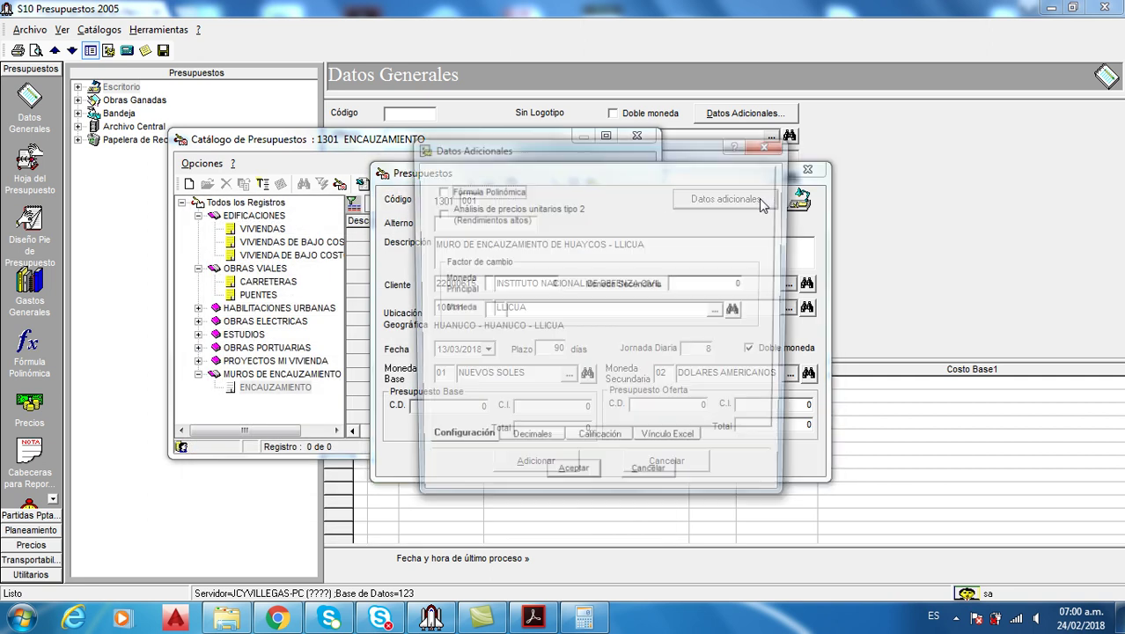
drag(626, 158, 574, 127)
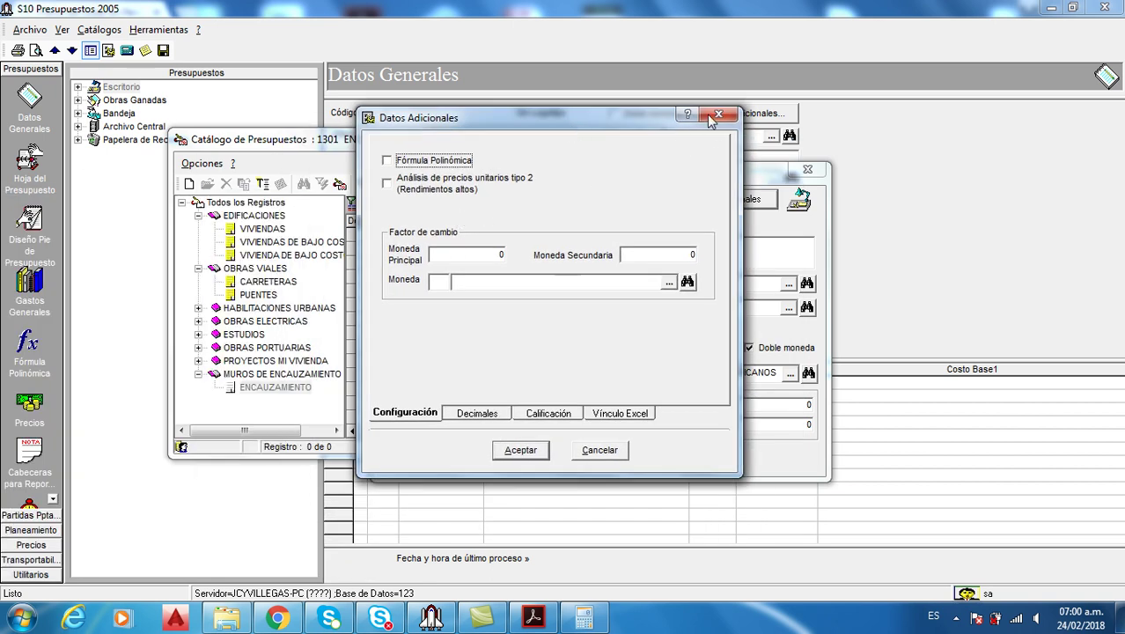
click(714, 115)
click(790, 373)
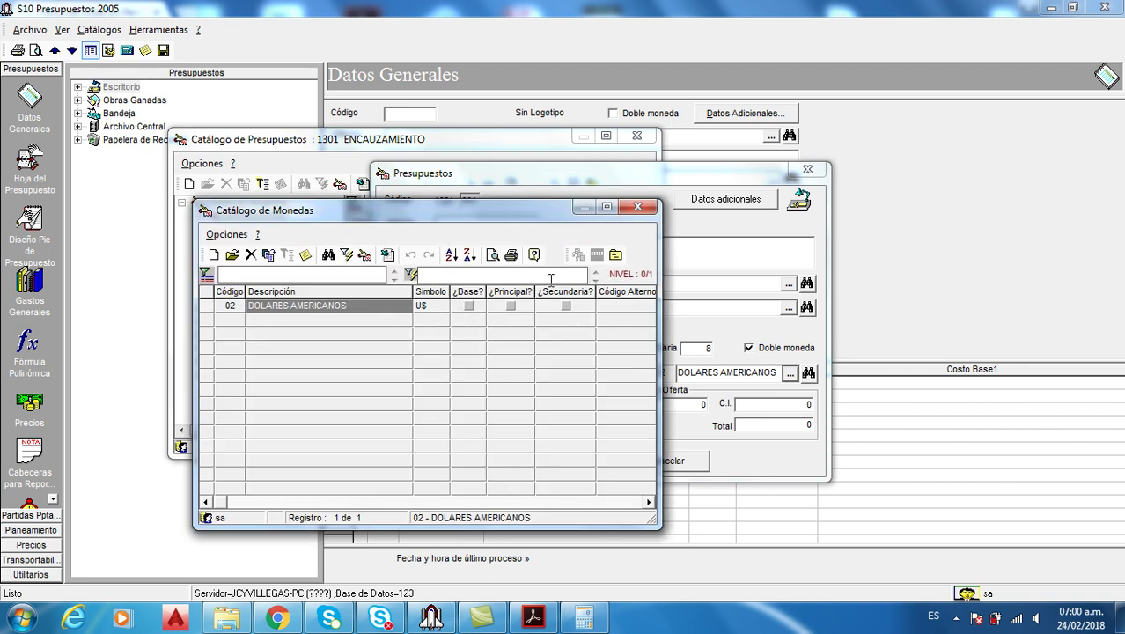
click(637, 206)
click(726, 199)
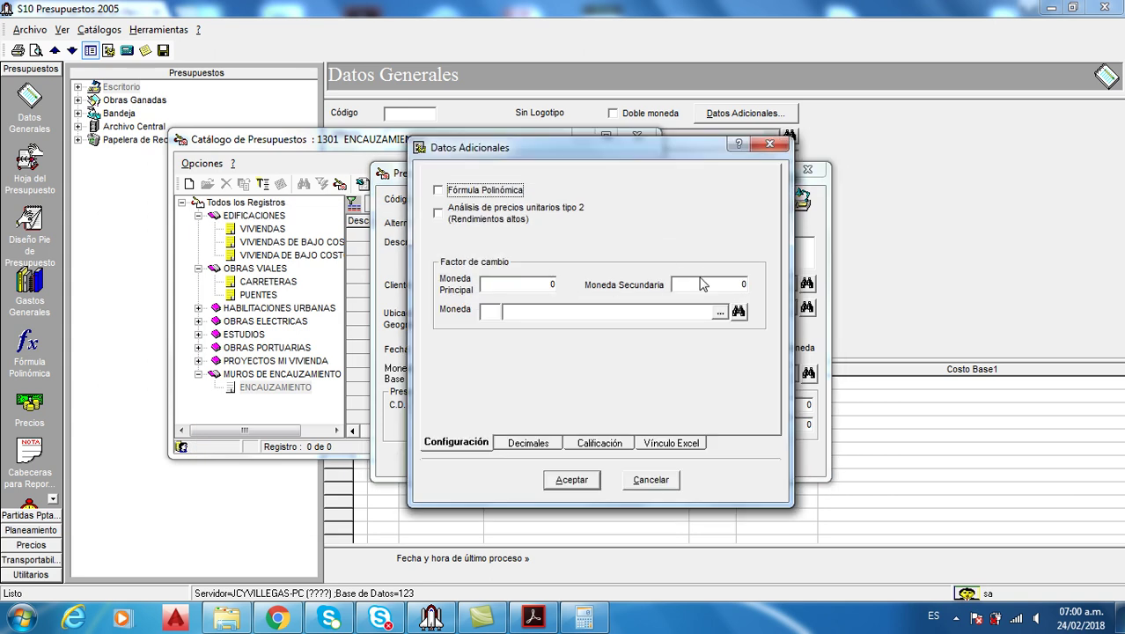
click(697, 285)
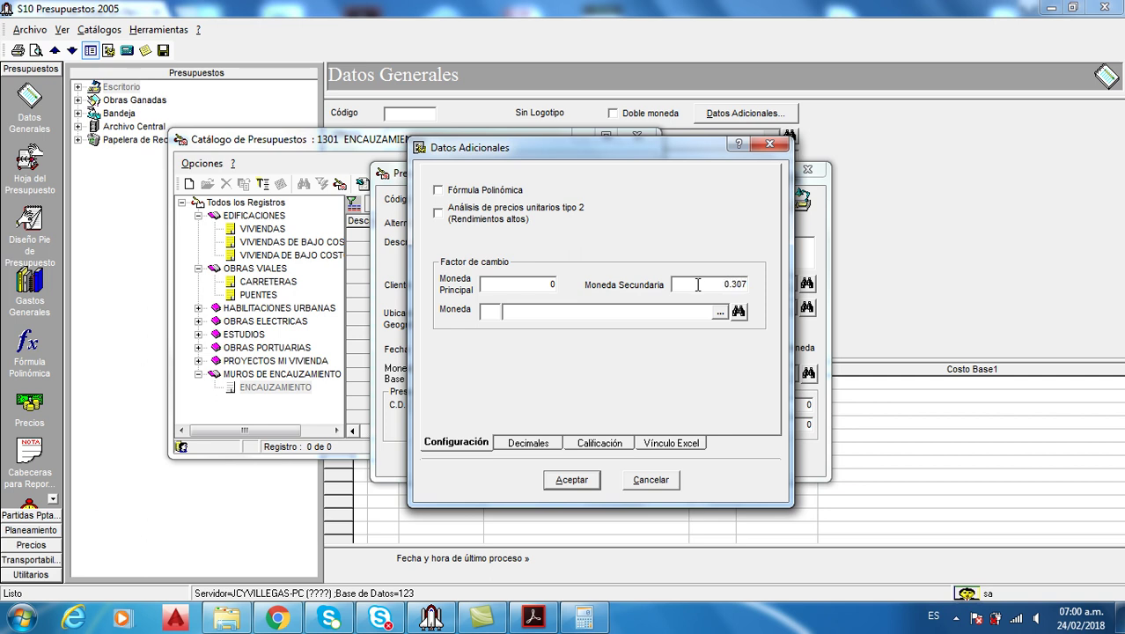
click(547, 310)
click(719, 312)
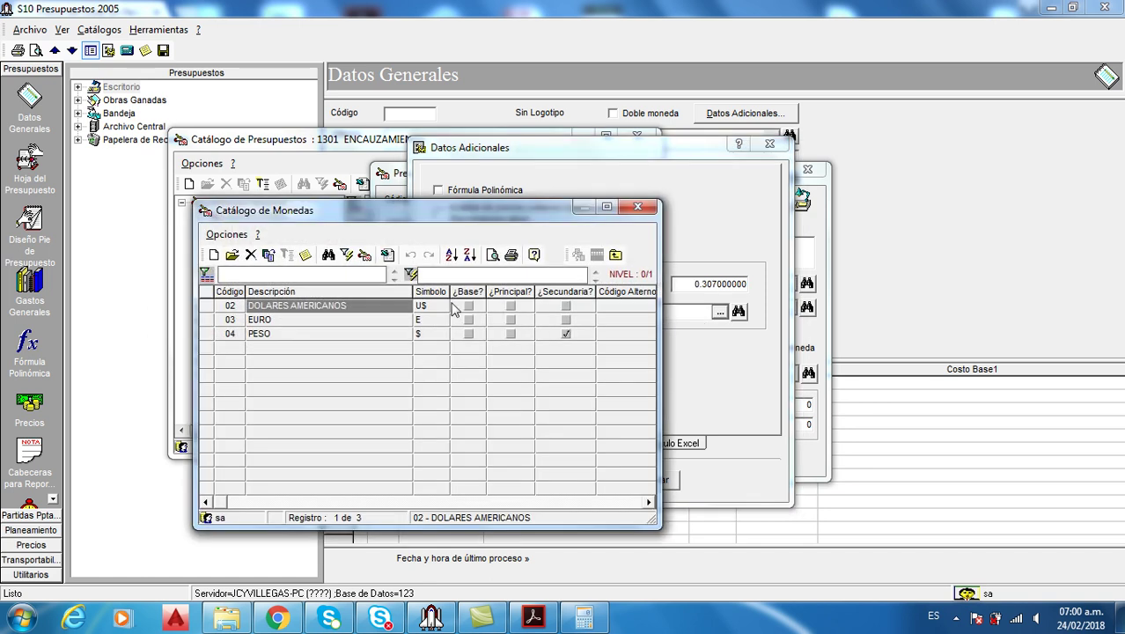
double_click(291, 305)
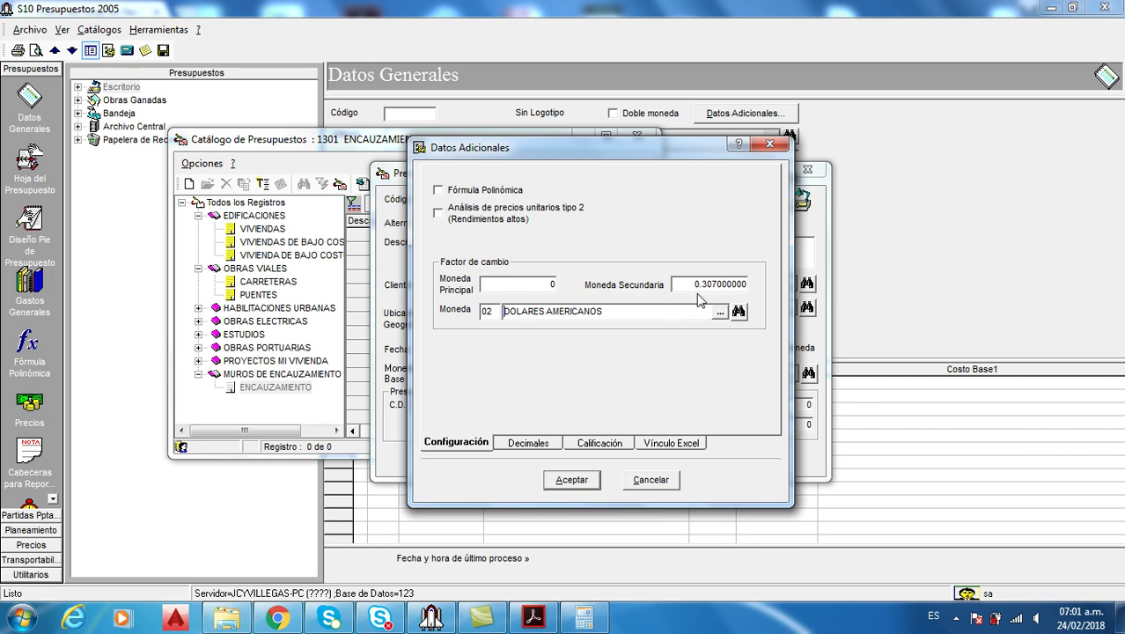
Confirm Datos adicionales, untick Doble moneda, add budget 1301001, and open it, agreeing to save
click(576, 481)
click(577, 481)
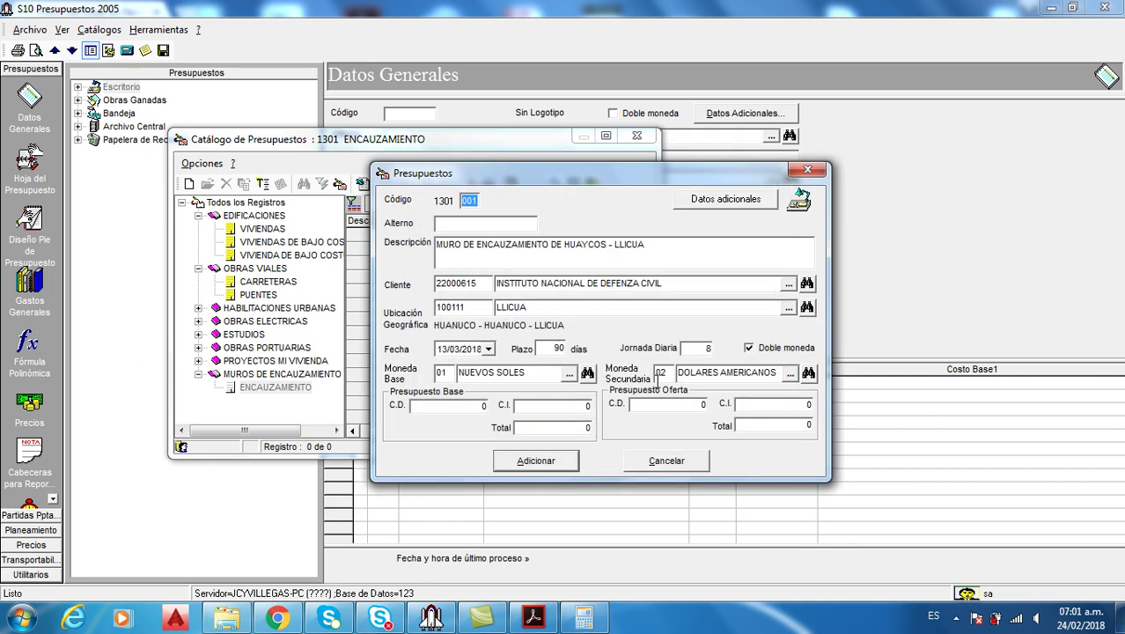
click(750, 349)
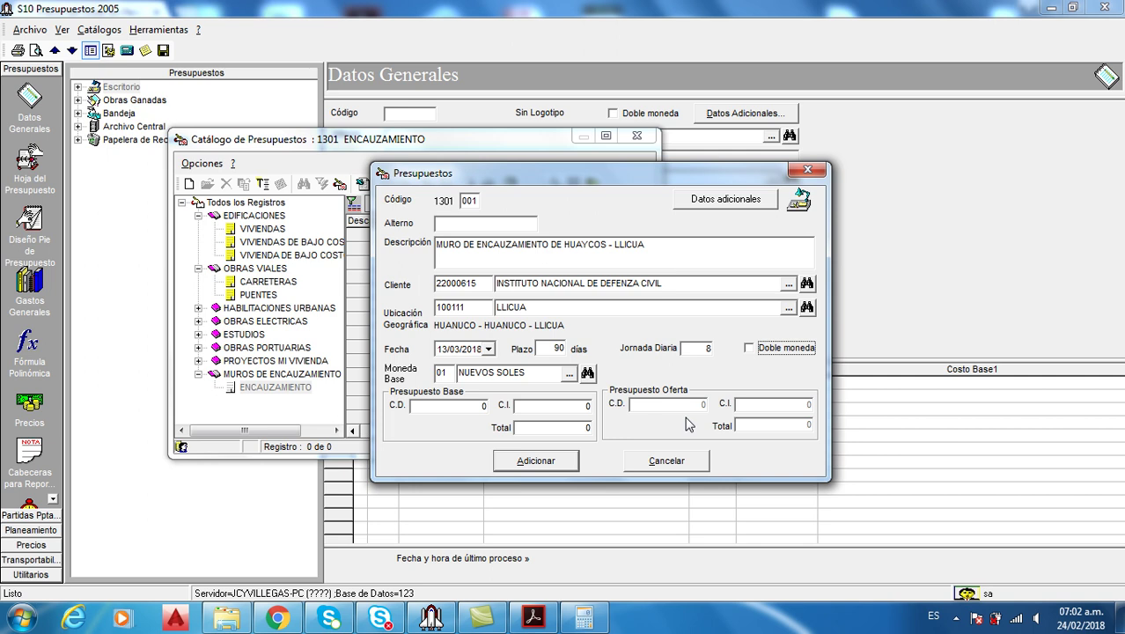
click(557, 461)
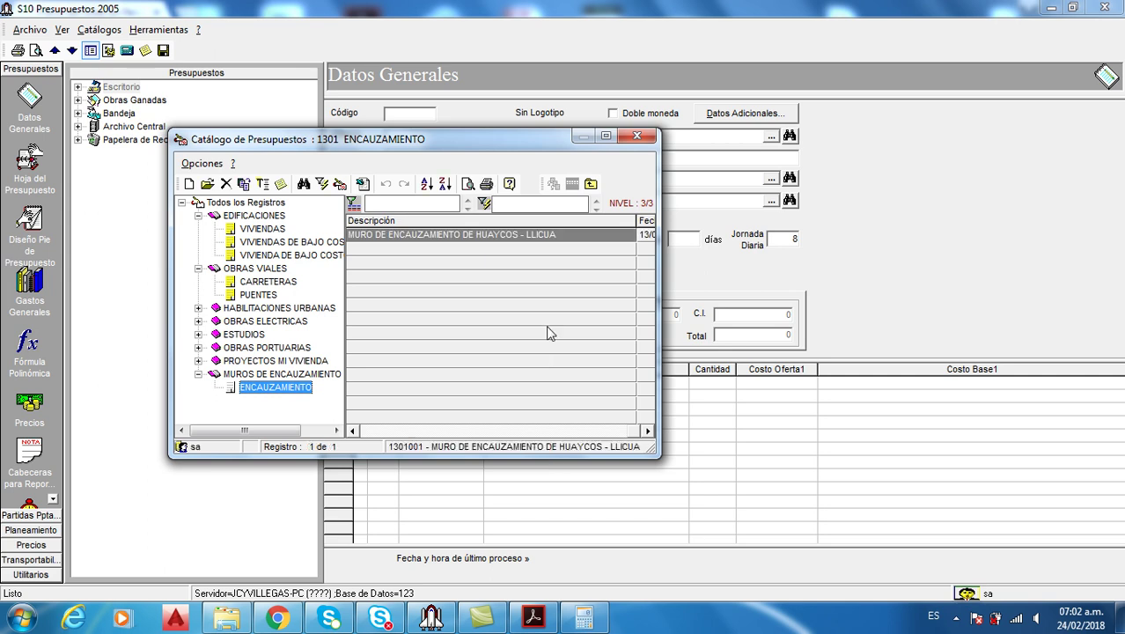
double_click(522, 239)
click(595, 364)
Clear the save warnings, widen the budget tree, and glance at the reference PDF
click(616, 364)
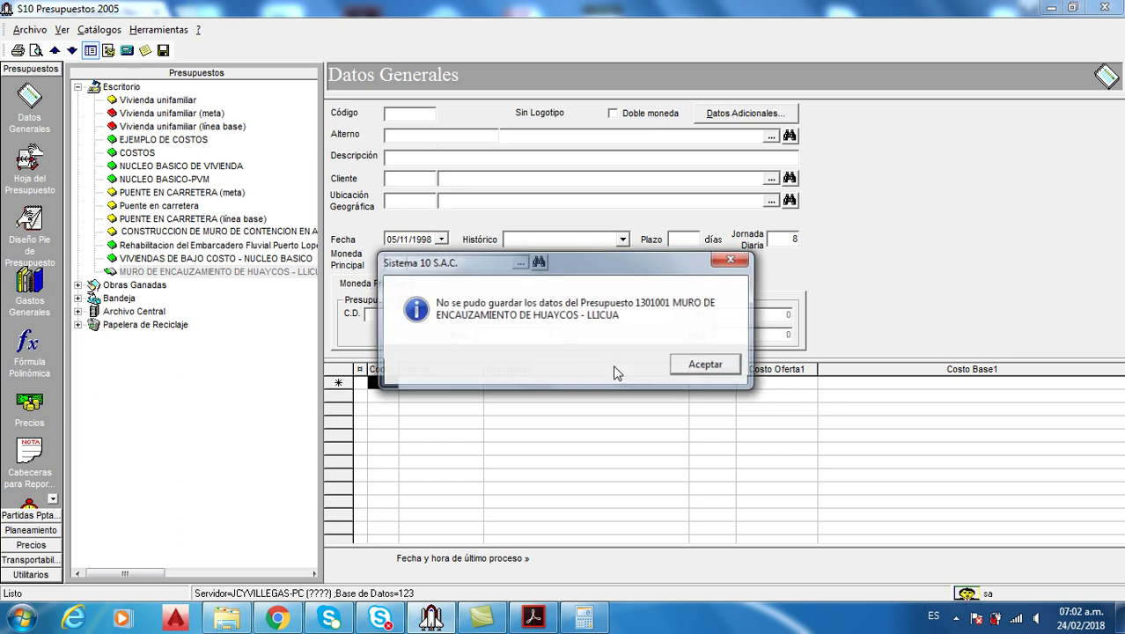
click(707, 368)
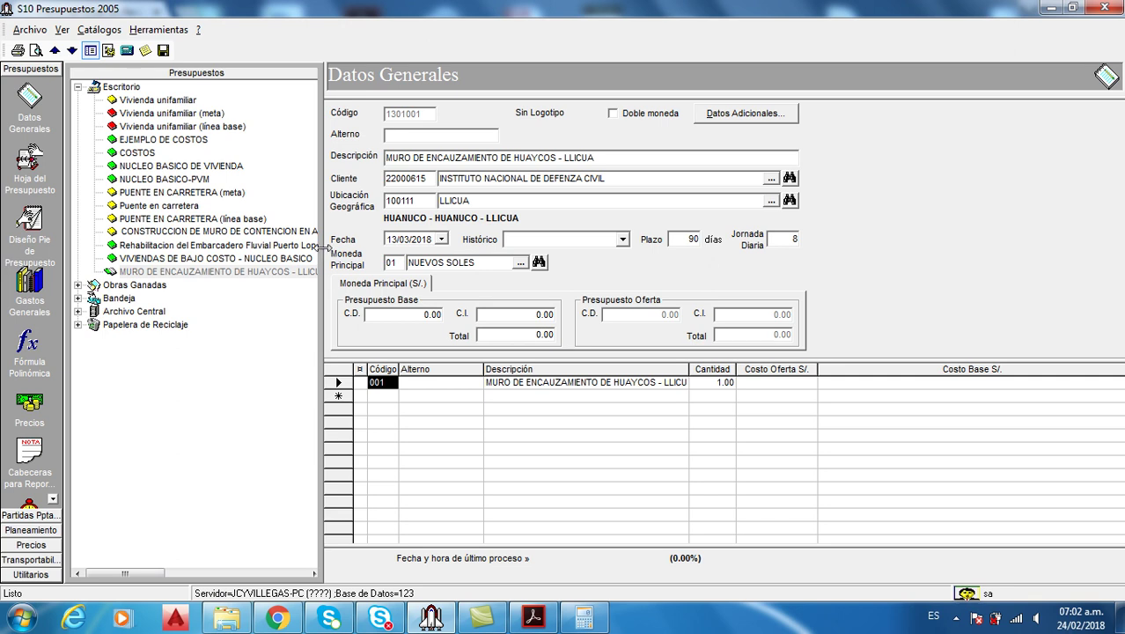
drag(322, 255, 344, 255)
click(533, 618)
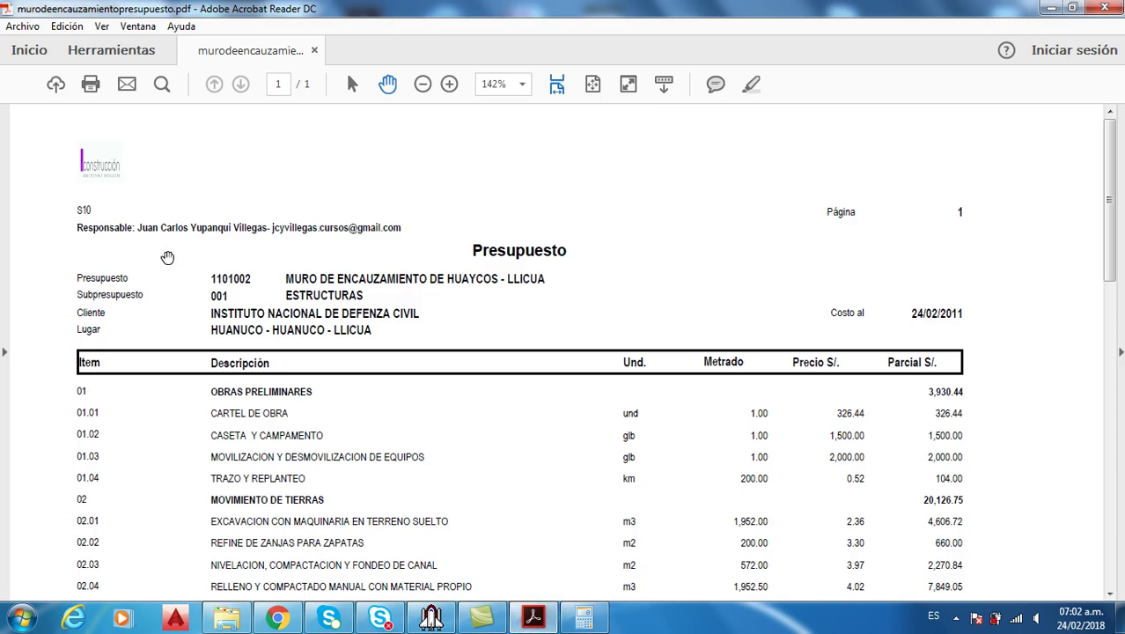
click(554, 613)
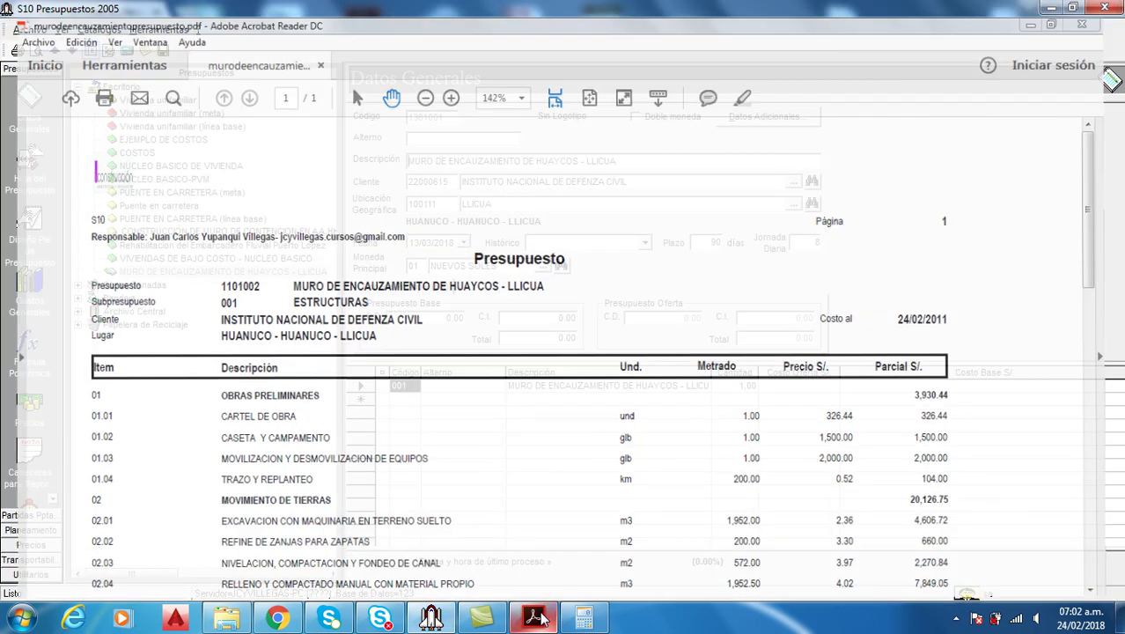
right_click(246, 275)
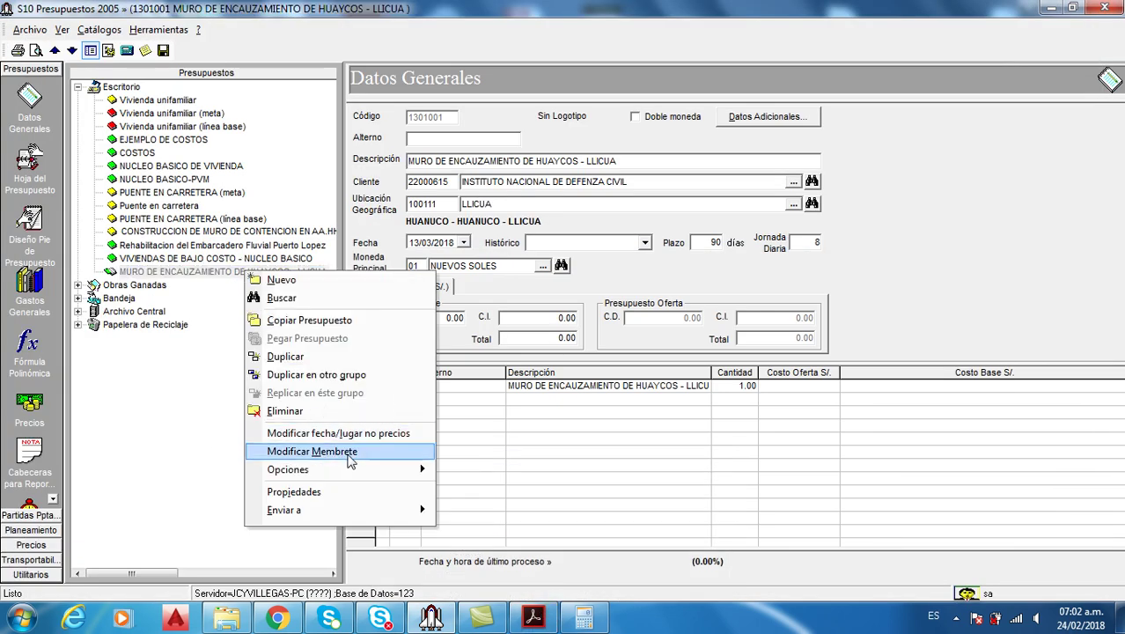
Set the budget letterhead to 'Responsable:' plus the responsible person's full name, then show the reference PDF
click(353, 452)
text(RE)
key(BackSpace)
text(espon)
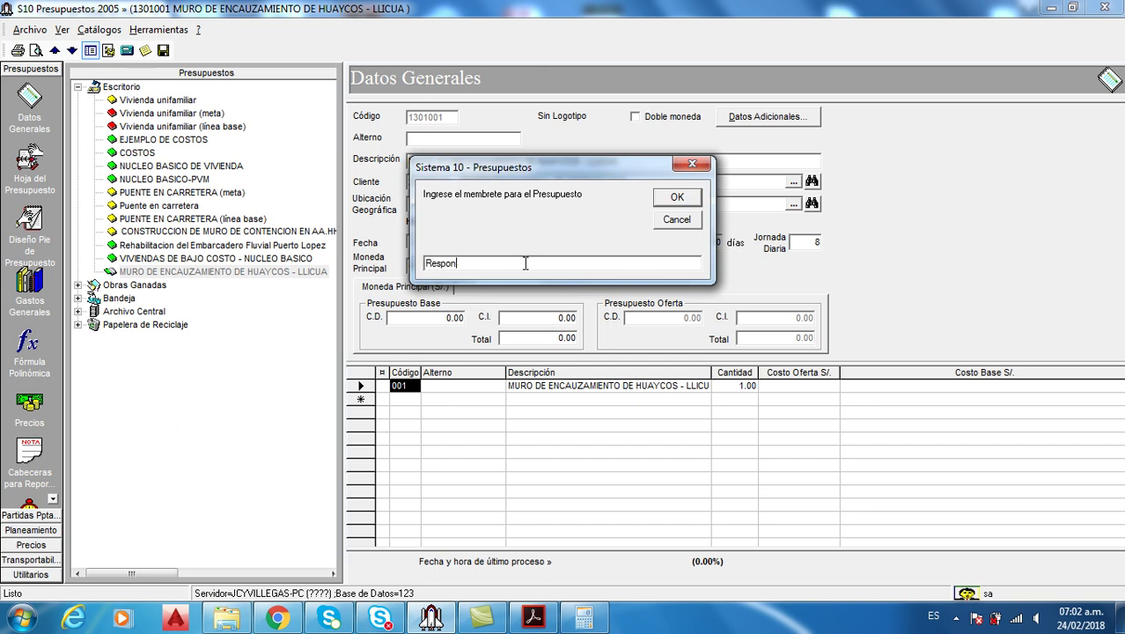
text(zable)
click(533, 617)
click(545, 621)
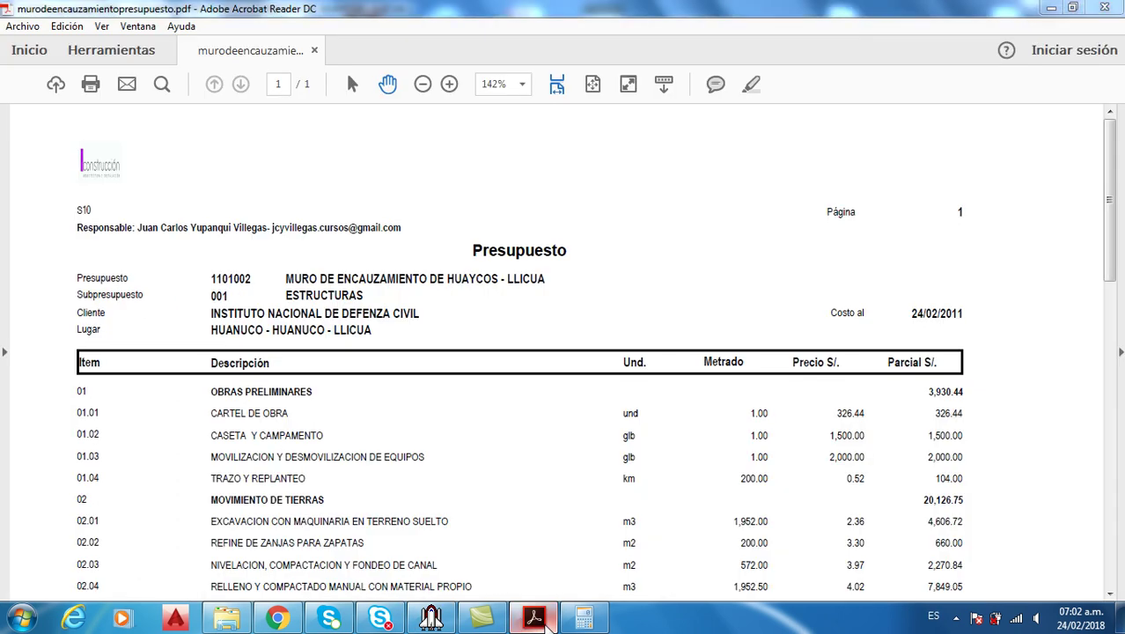
key(BackSpace)
key(BackSpace)
text(sable:)
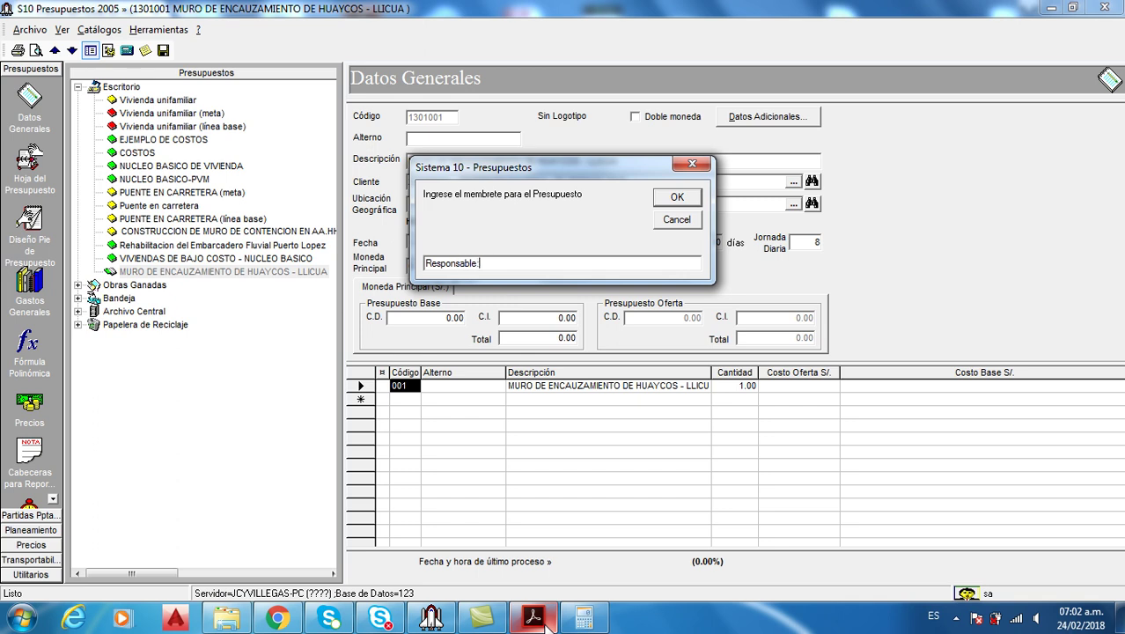
mouse_move(577, 624)
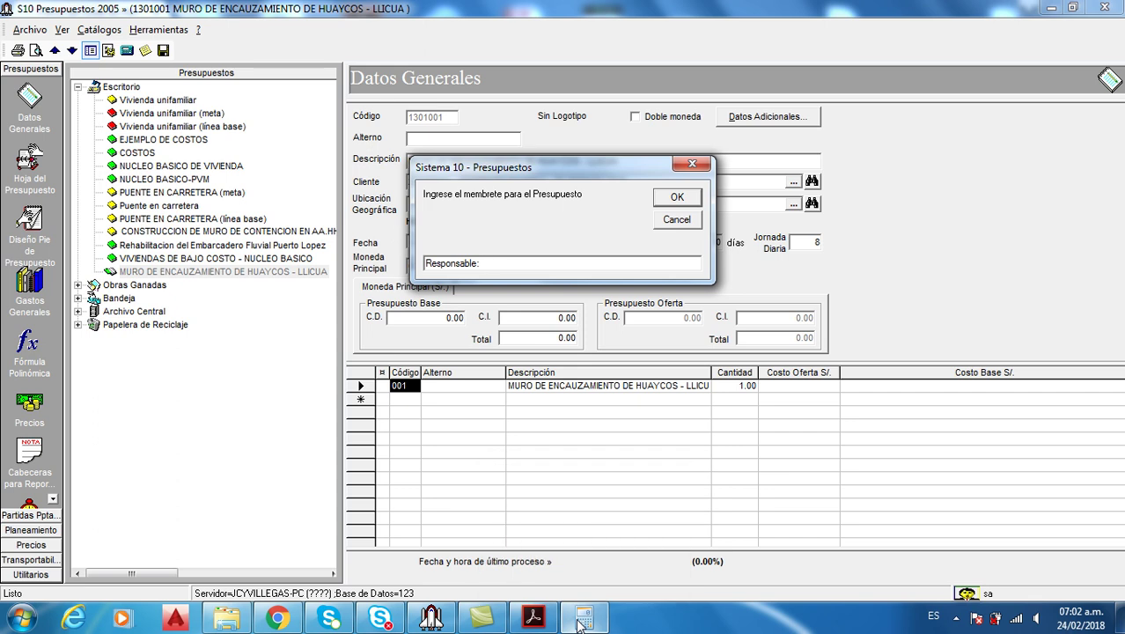
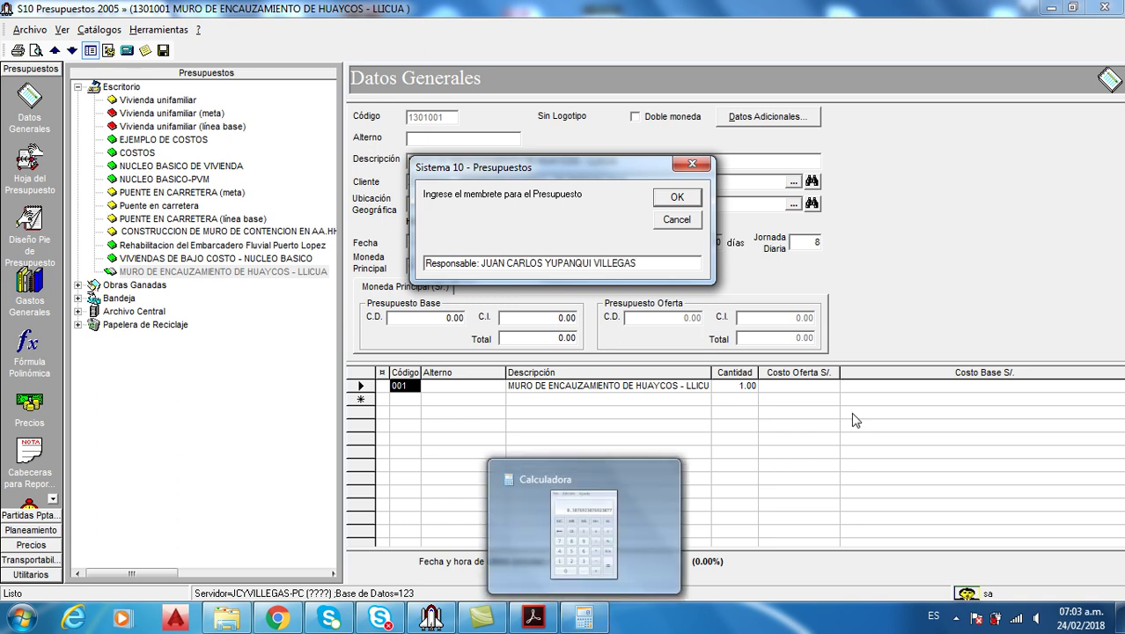
click(658, 203)
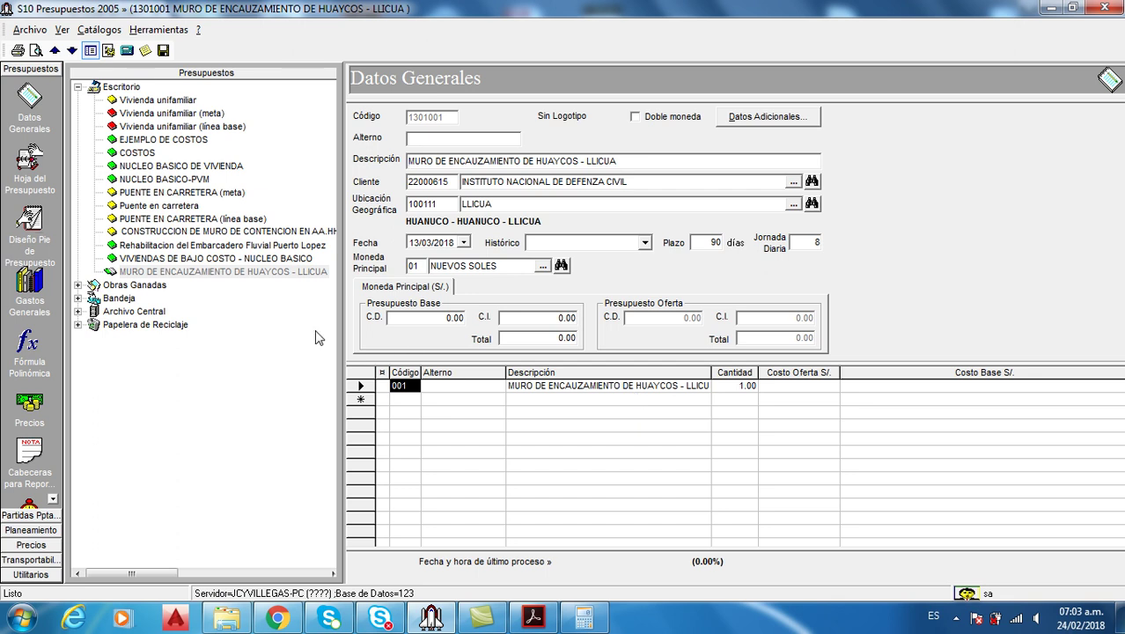
click(545, 623)
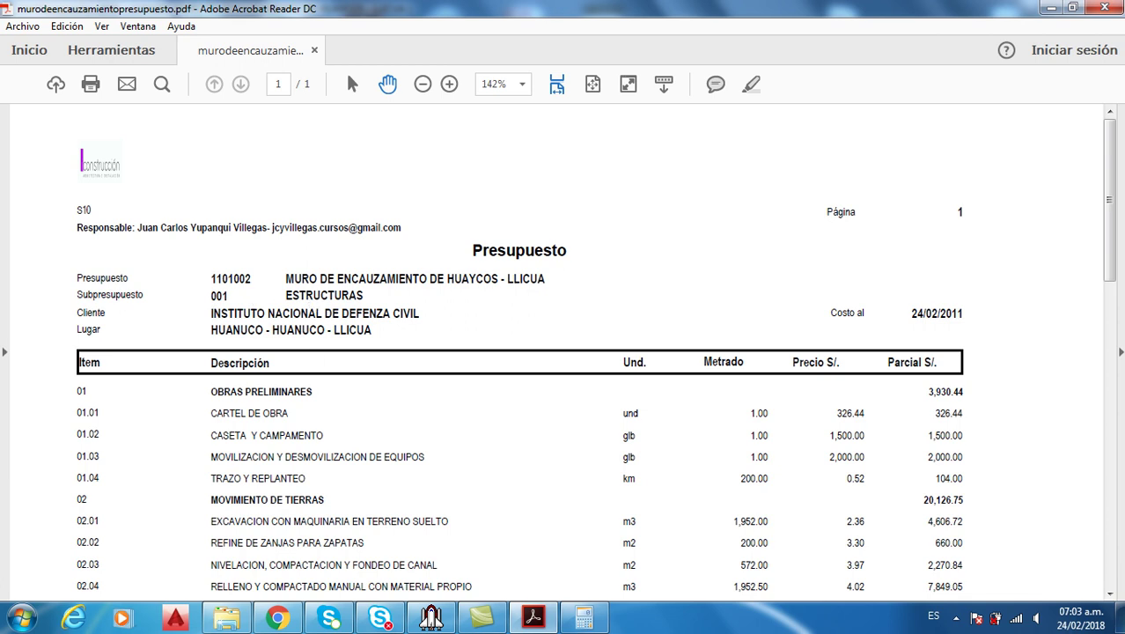
Minimise the reference PDF to return to the S10 budget's Datos Generales
click(552, 616)
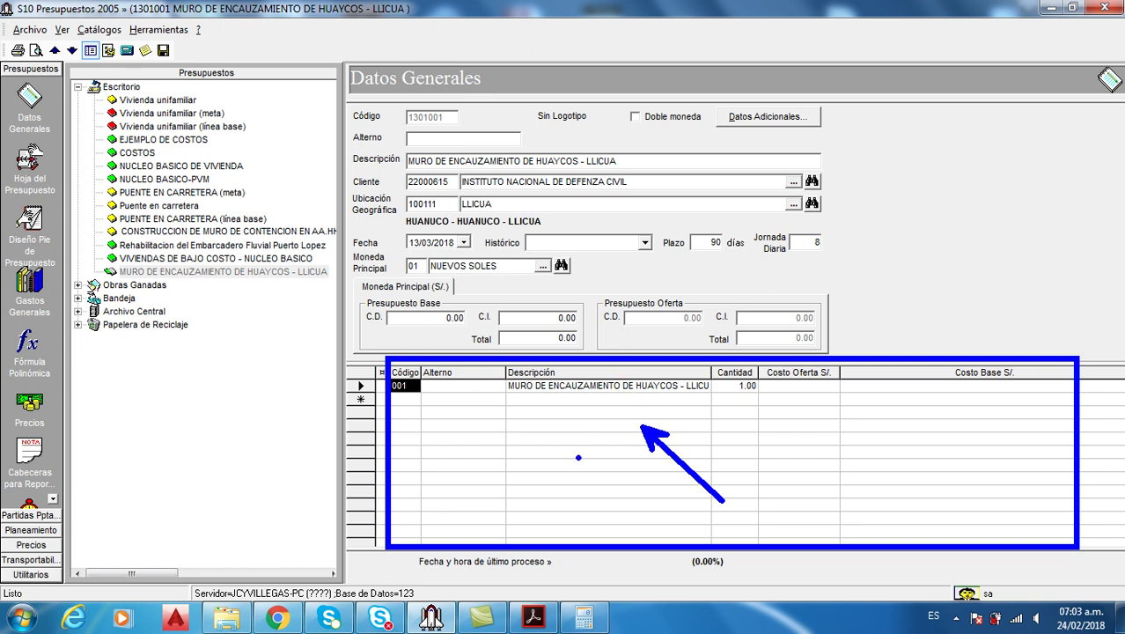
Enter ESTRUCTURAS as the Descripción of subbudget row 001
click(644, 390)
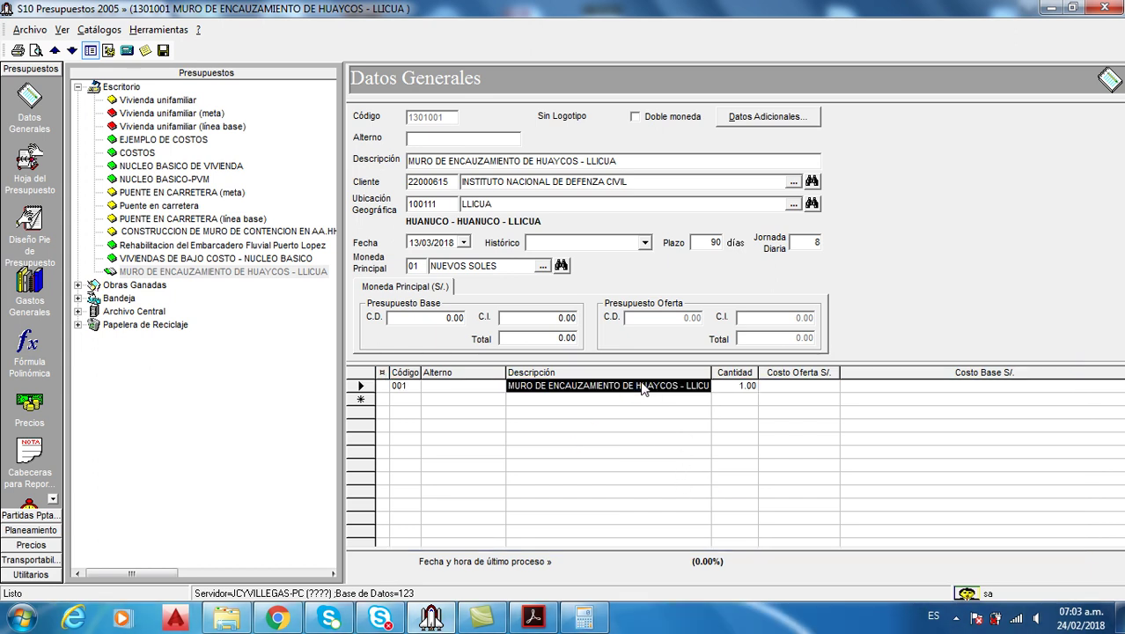
text(ESTRUCTURAS)
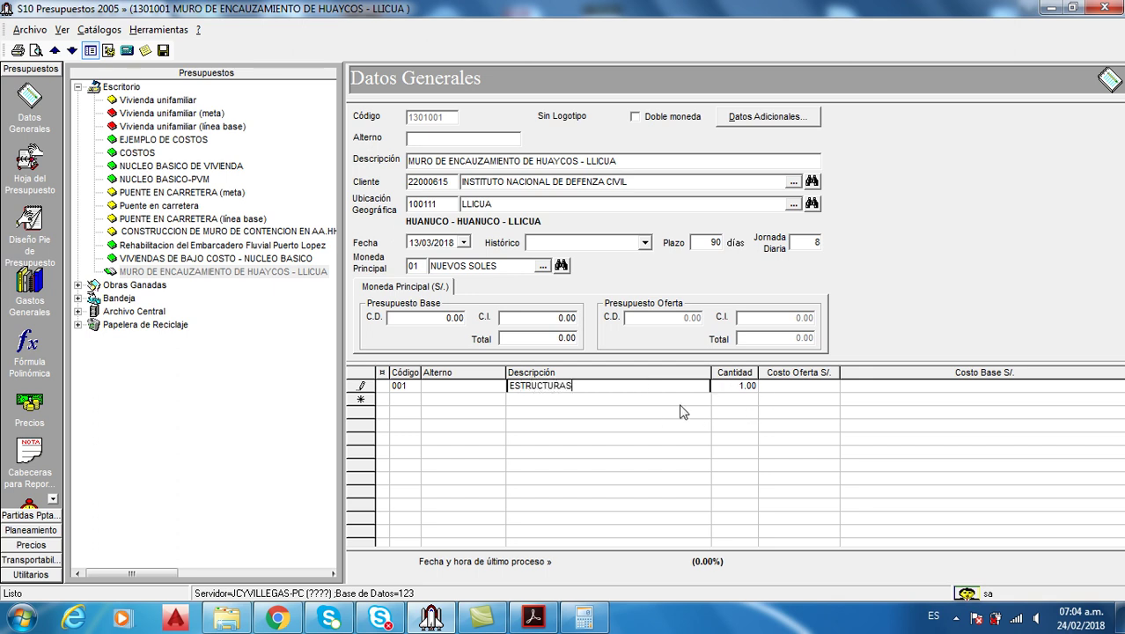
key(Return)
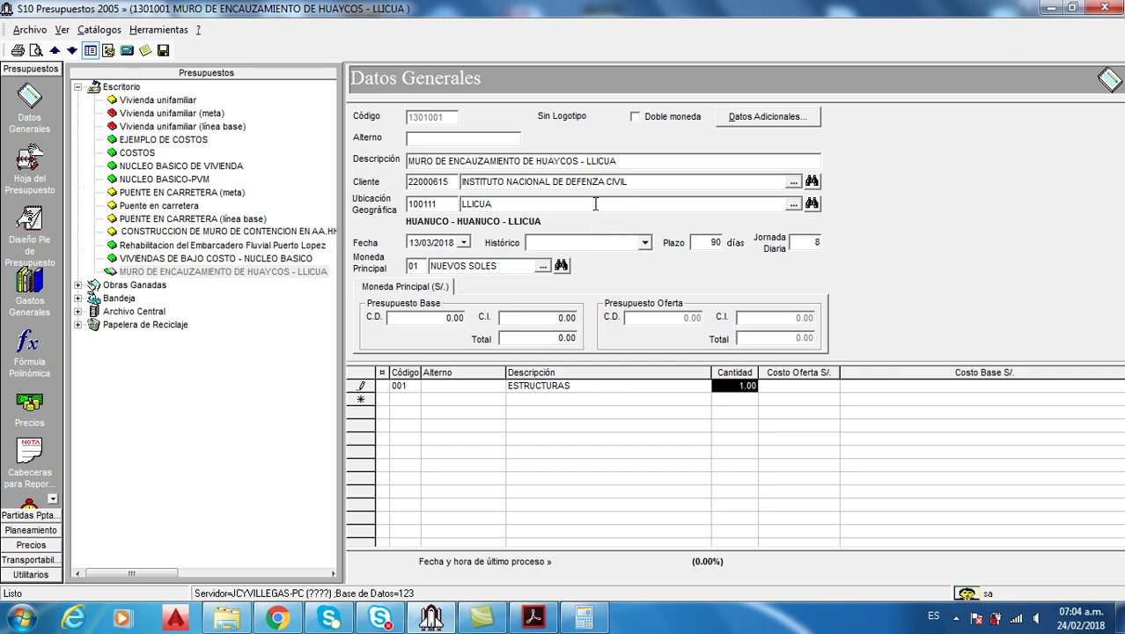
Leave double currency off and cancel the Datos Adicionales settings without changes
click(637, 118)
click(637, 118)
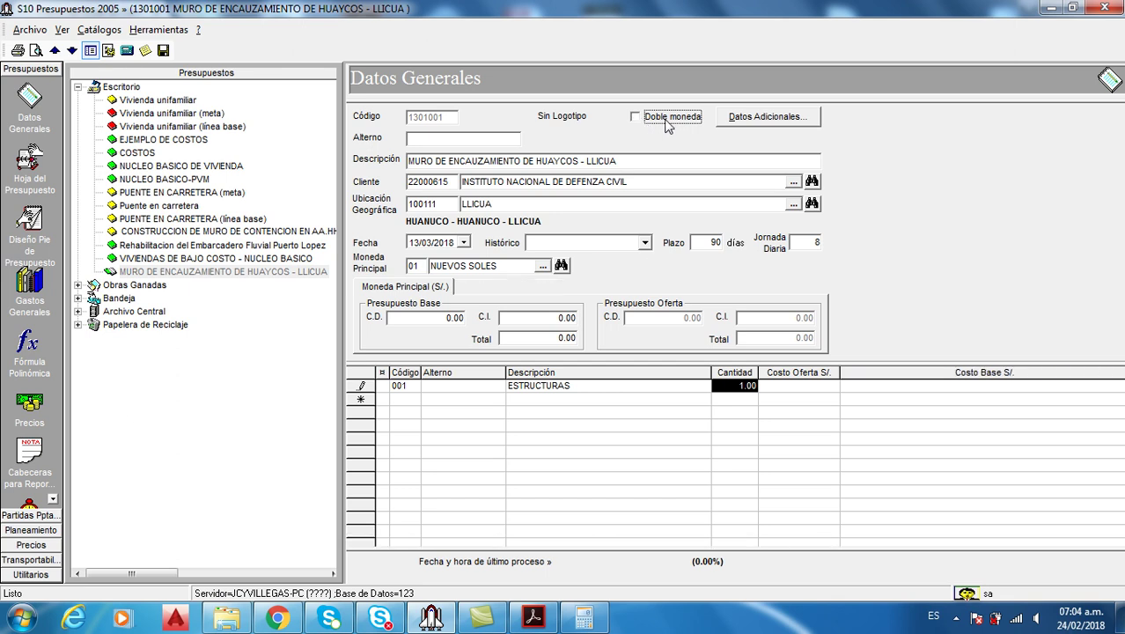
click(755, 124)
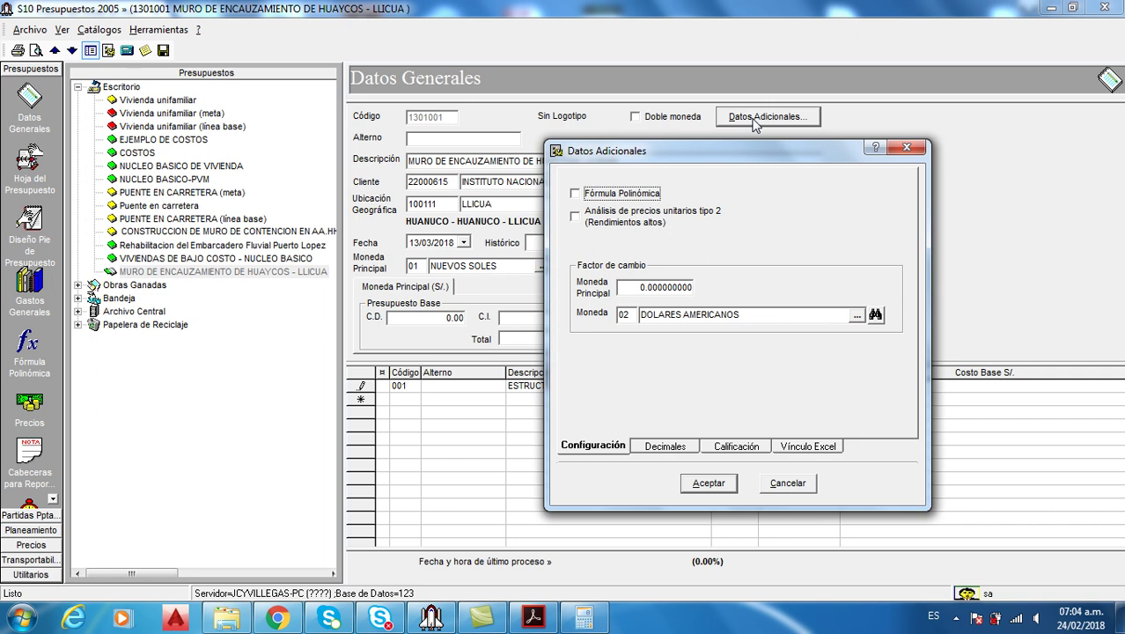
click(797, 484)
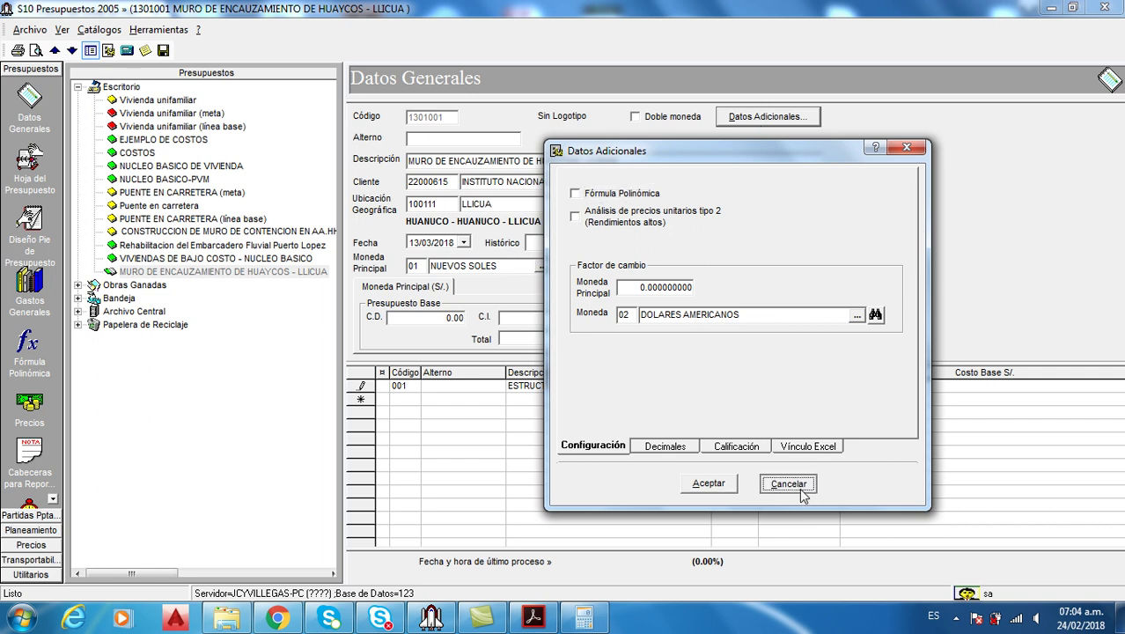
Open the Hoja del Presupuesto and check the MURO DE ENCAUZAMIENTO project holds ESTRUCTURAS
click(29, 160)
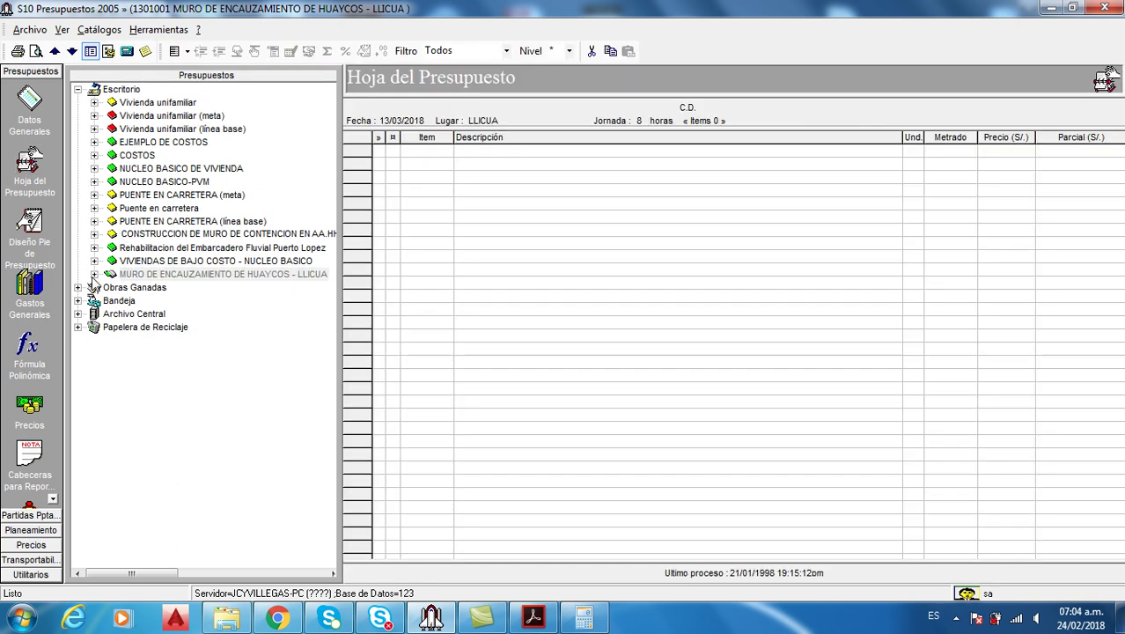
click(94, 274)
click(167, 288)
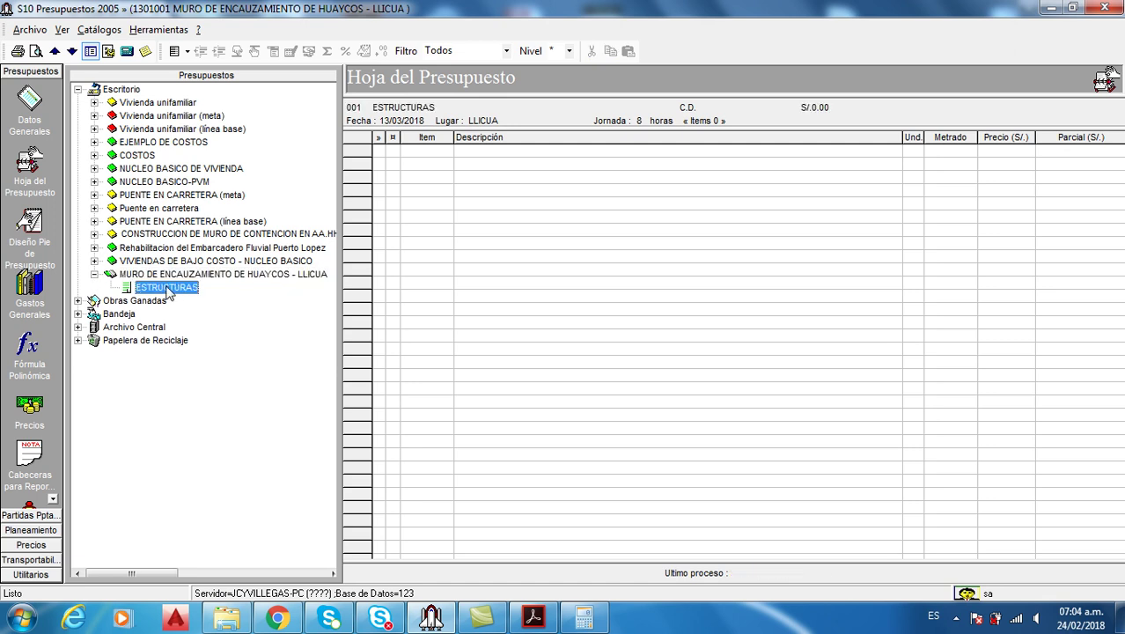
click(163, 274)
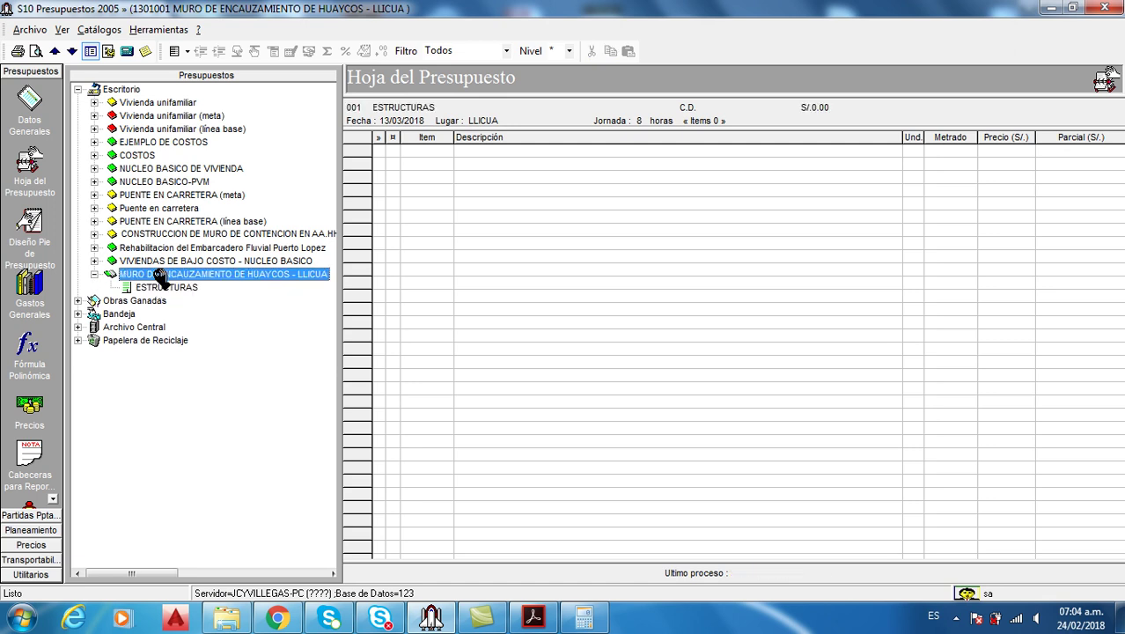
click(94, 274)
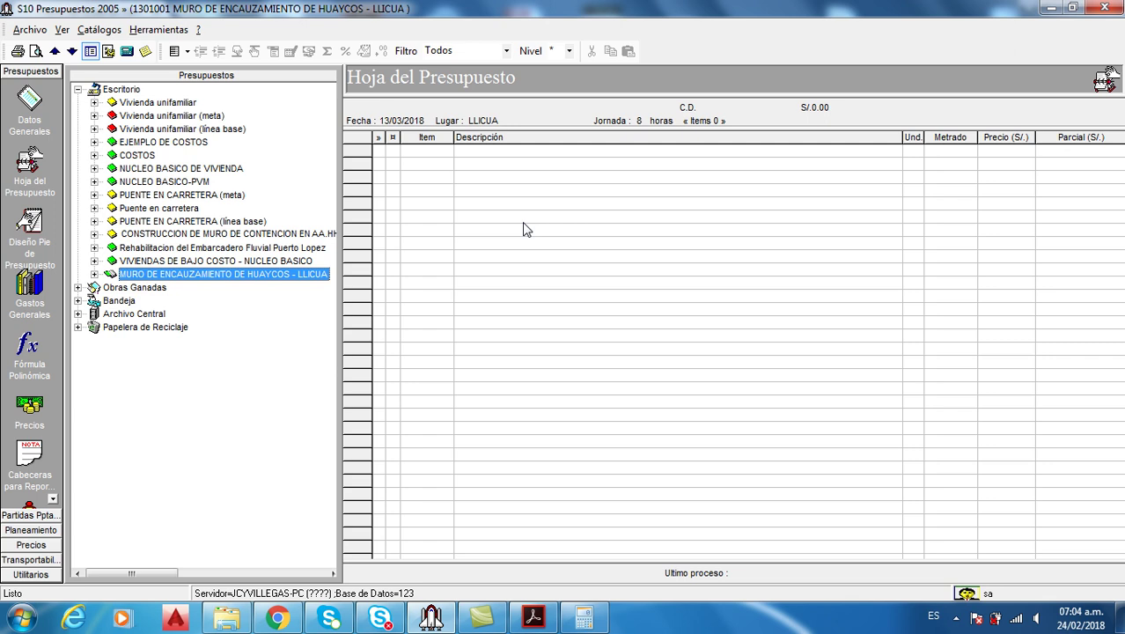
click(533, 616)
Scroll the reference PDF through titles 01 OBRAS PRELIMINARES to 04.02 PANTALLA, then minimise it
scroll(496, 291, down, 3)
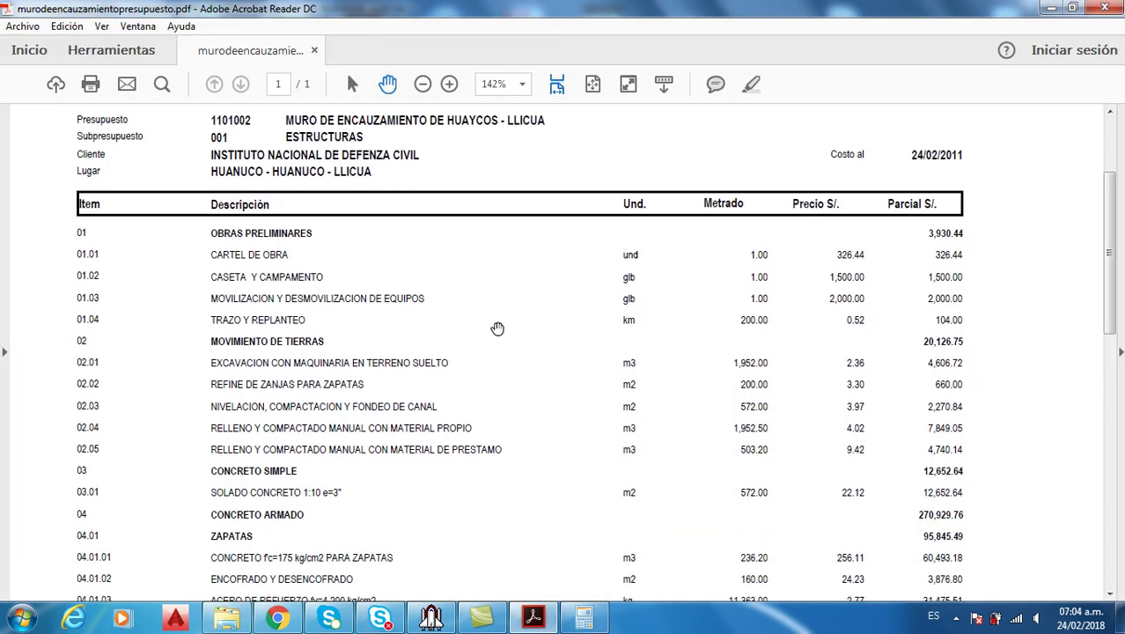
scroll(466, 258, down, 1)
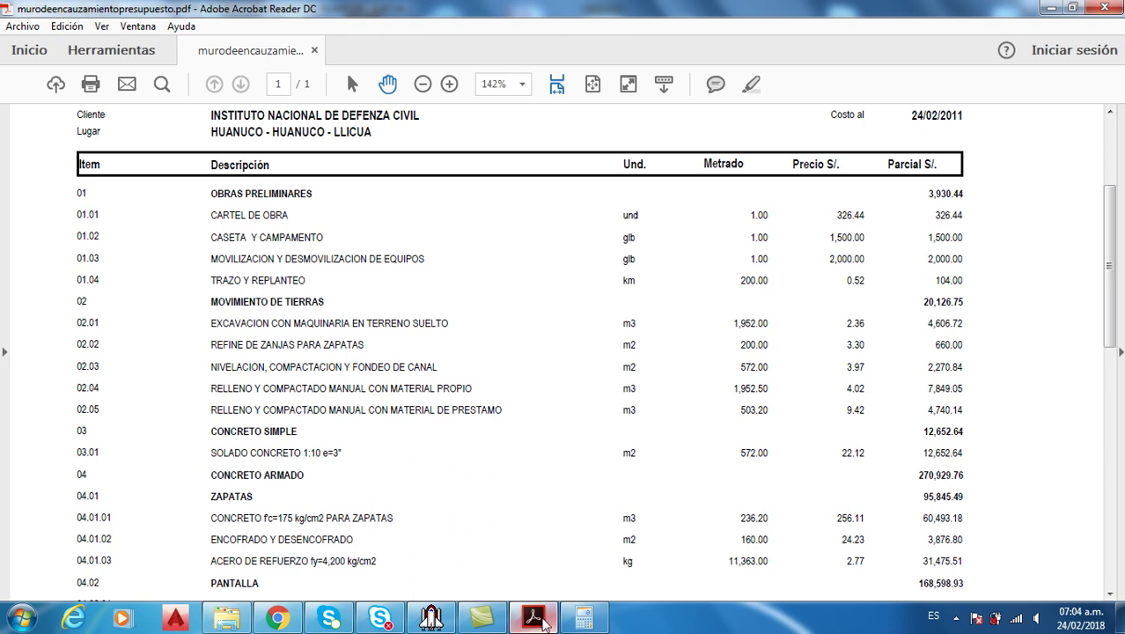
mouse_move(539, 620)
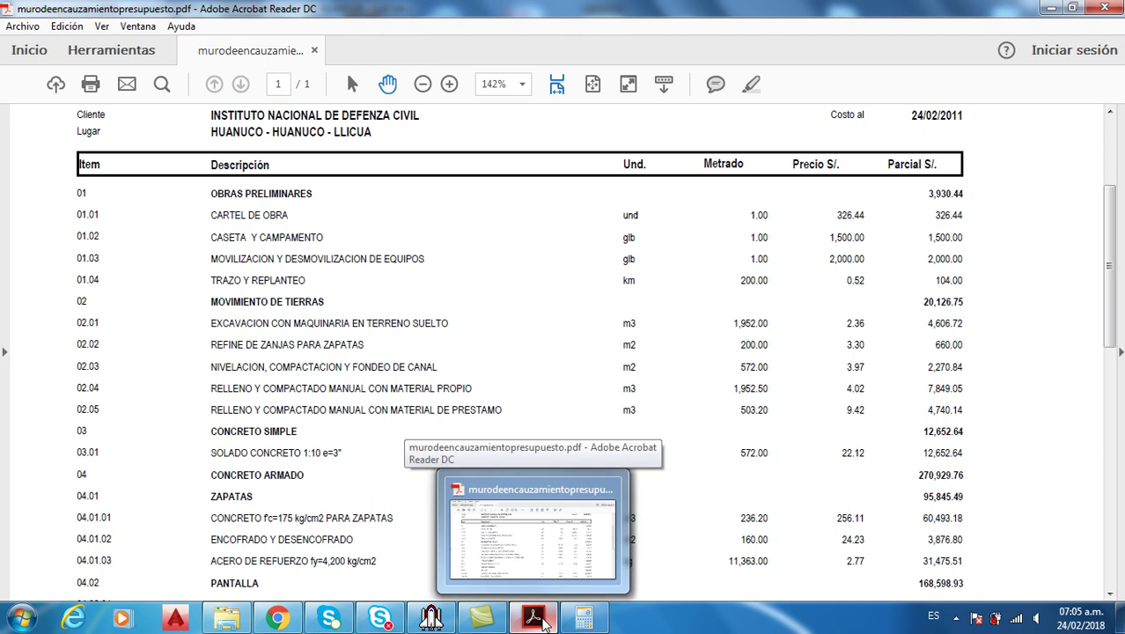
click(541, 618)
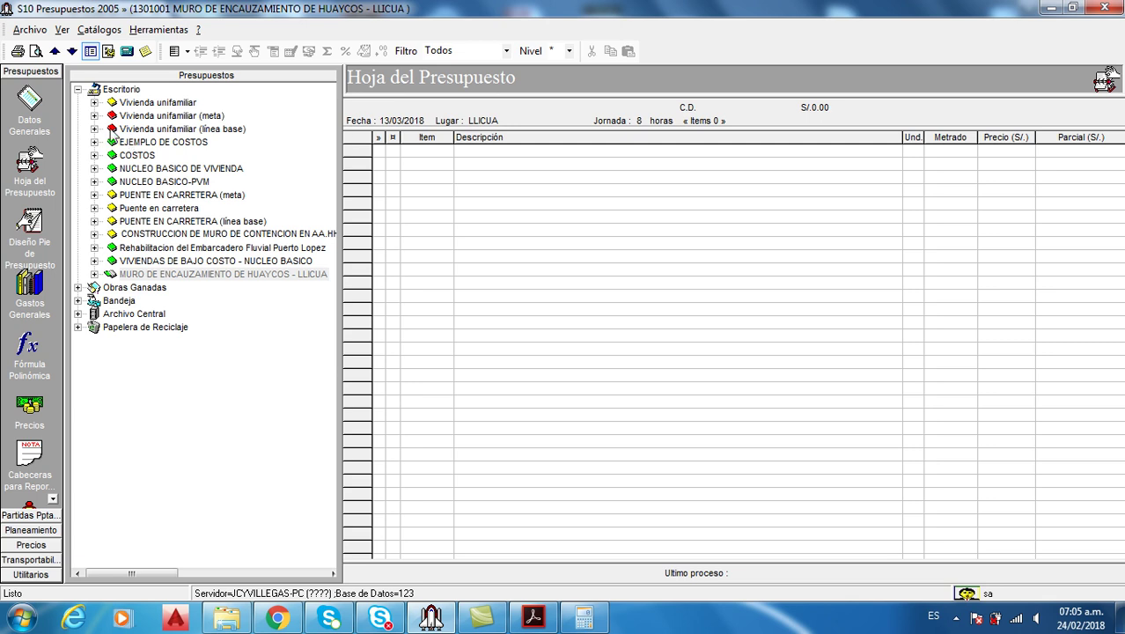
Dismiss the subbudget-required warning and open the ESTRUCTURAS subbudget's budget sheet
click(39, 108)
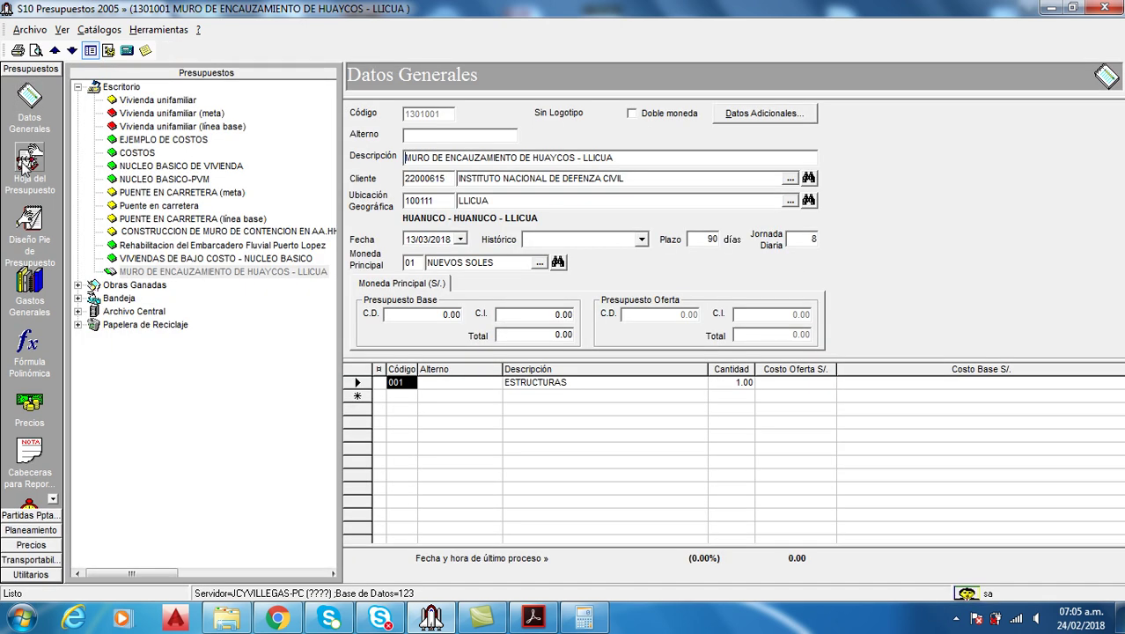
click(29, 162)
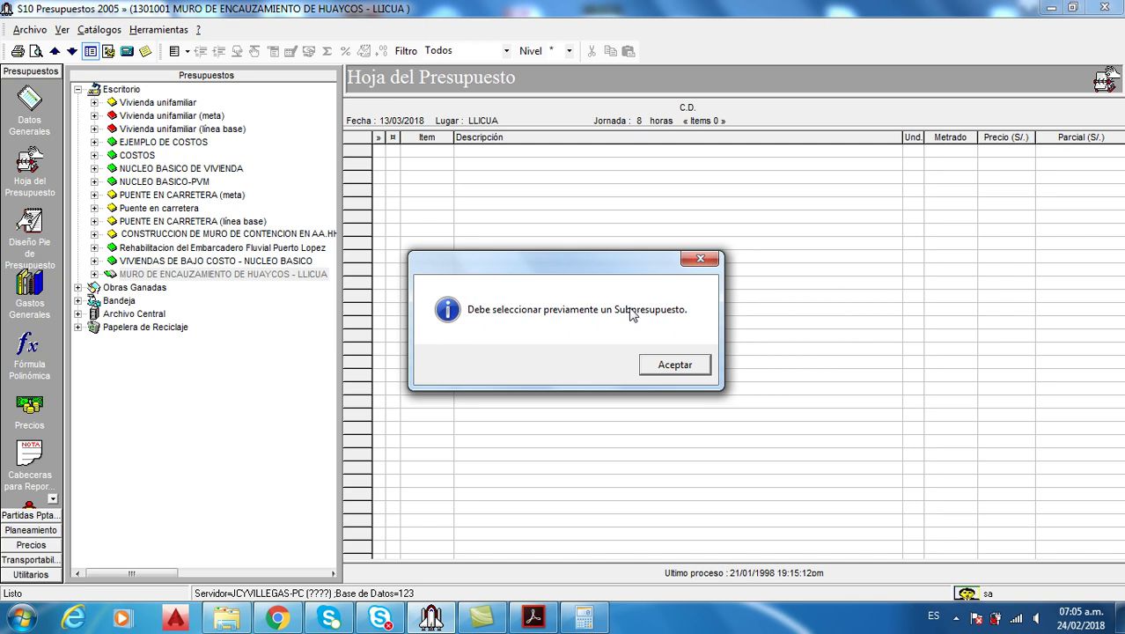
click(700, 258)
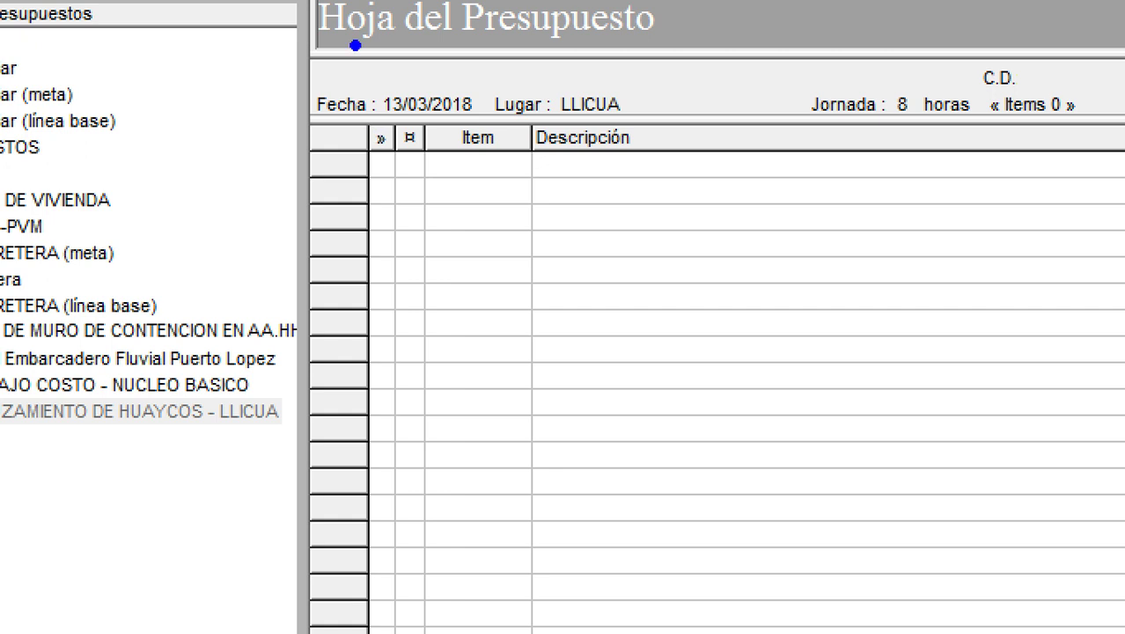
drag(311, 40, 671, 109)
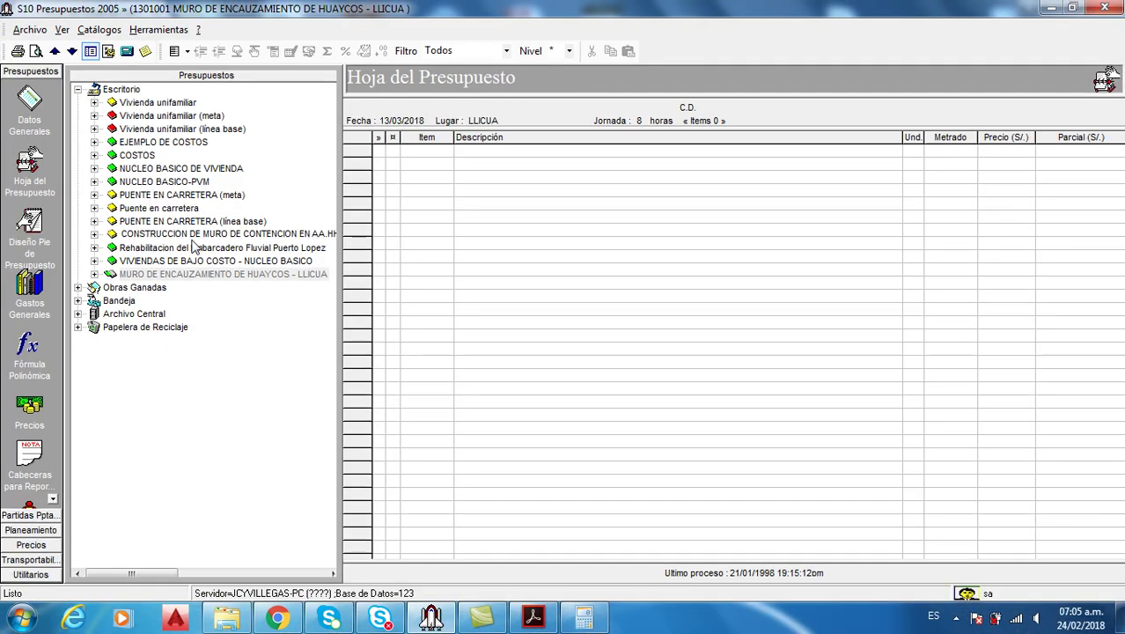
click(95, 274)
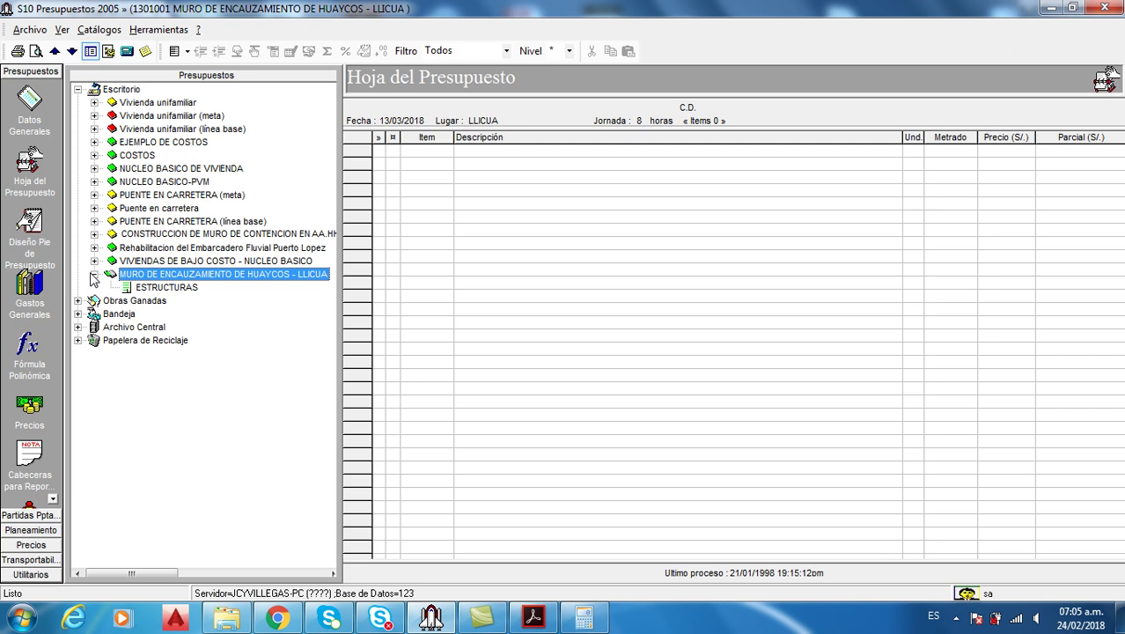
click(153, 287)
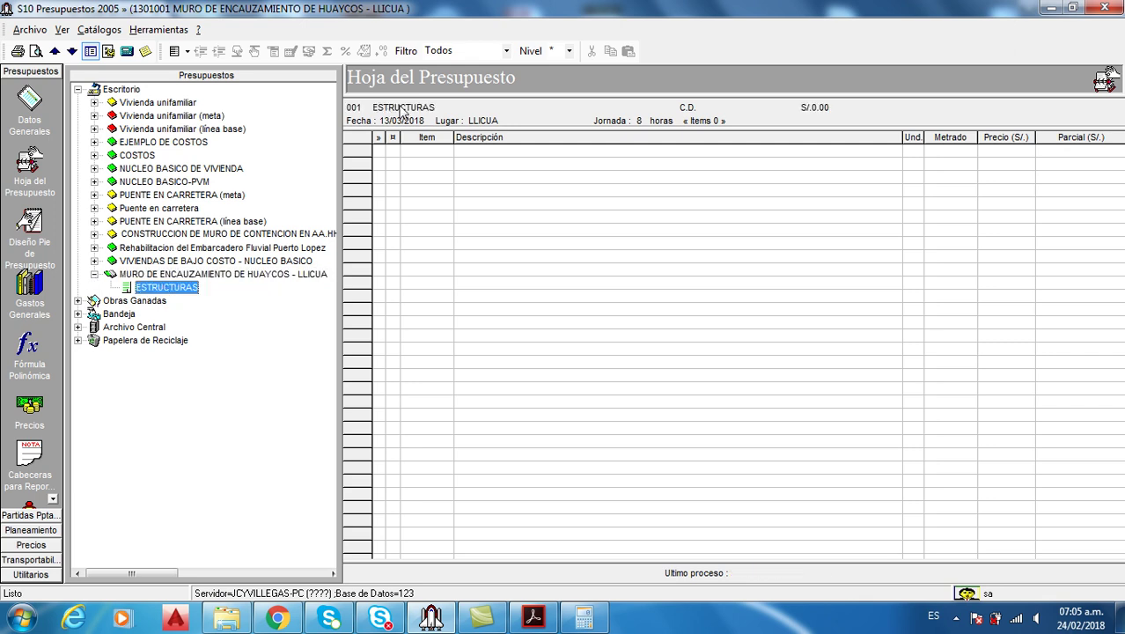
right_click(542, 211)
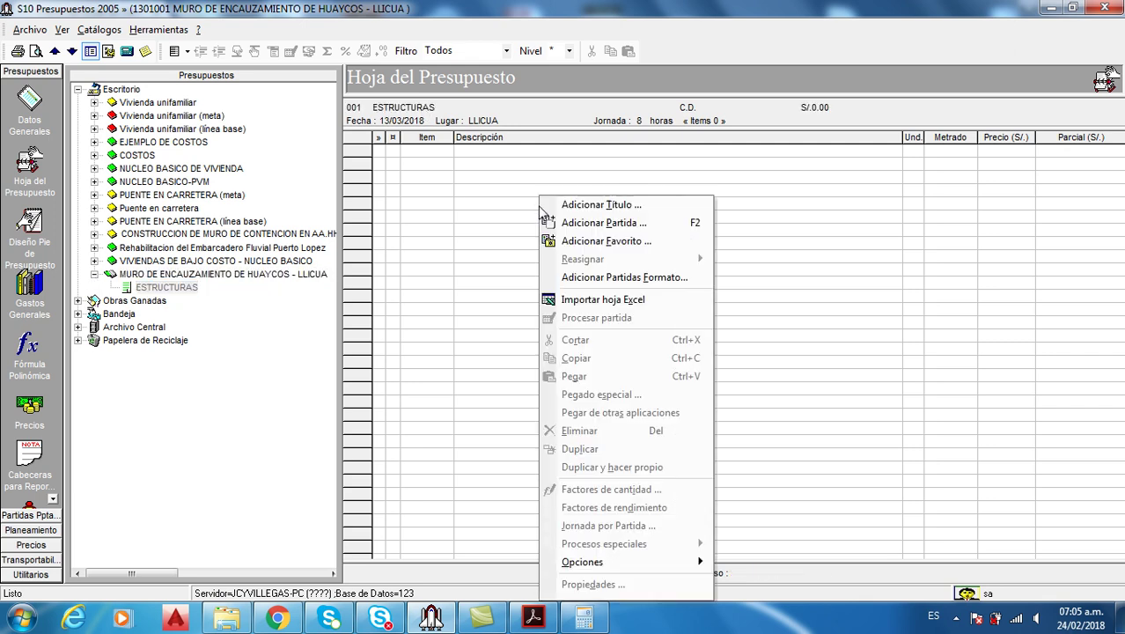
click(524, 218)
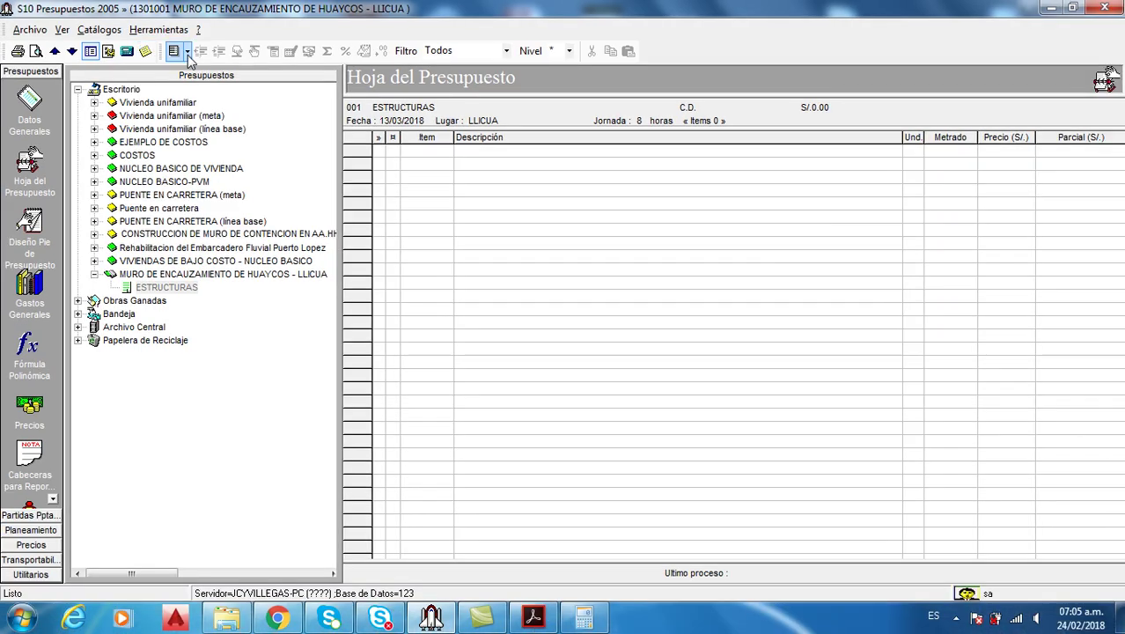
Switch to the Análisis de precios unitarios view and choose Adicionar Título from the grid
click(225, 76)
click(212, 96)
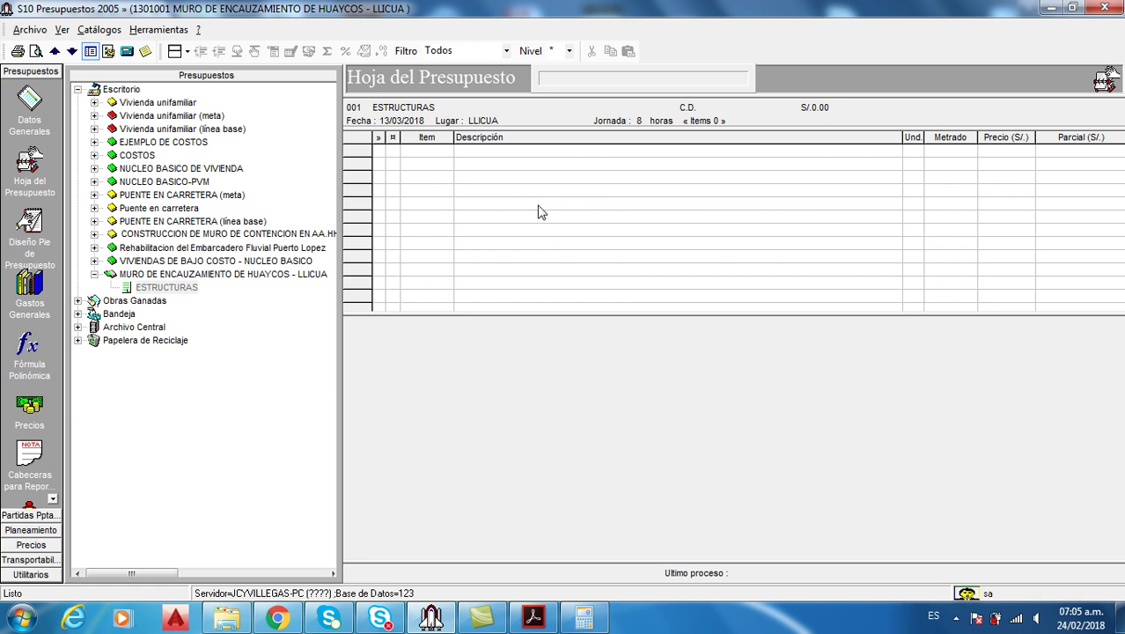
click(533, 616)
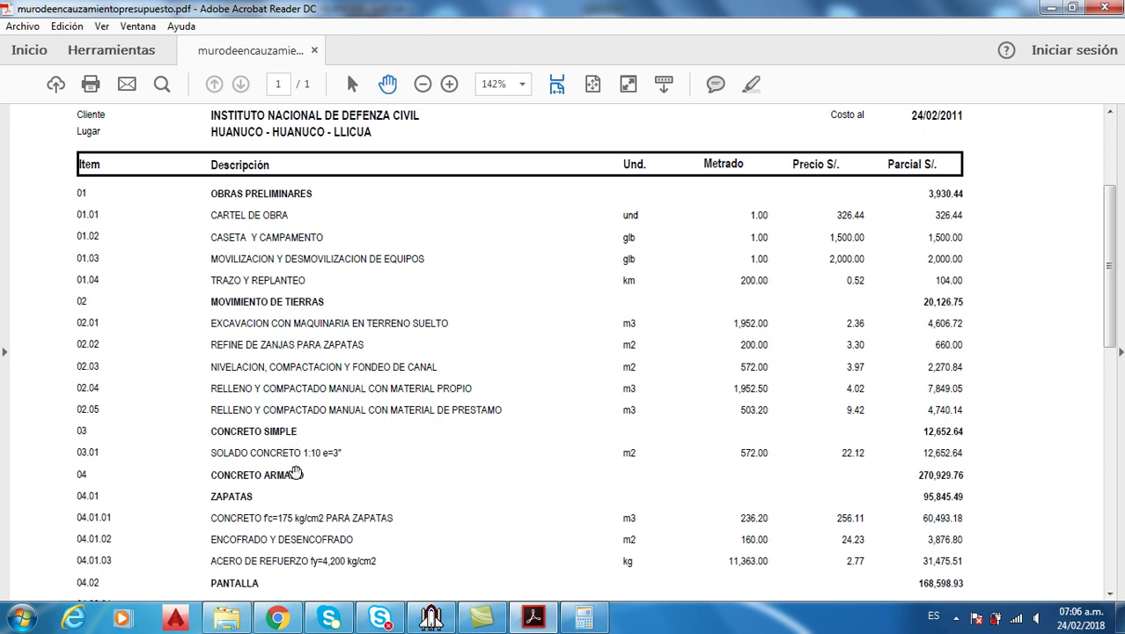
click(432, 616)
right_click(504, 186)
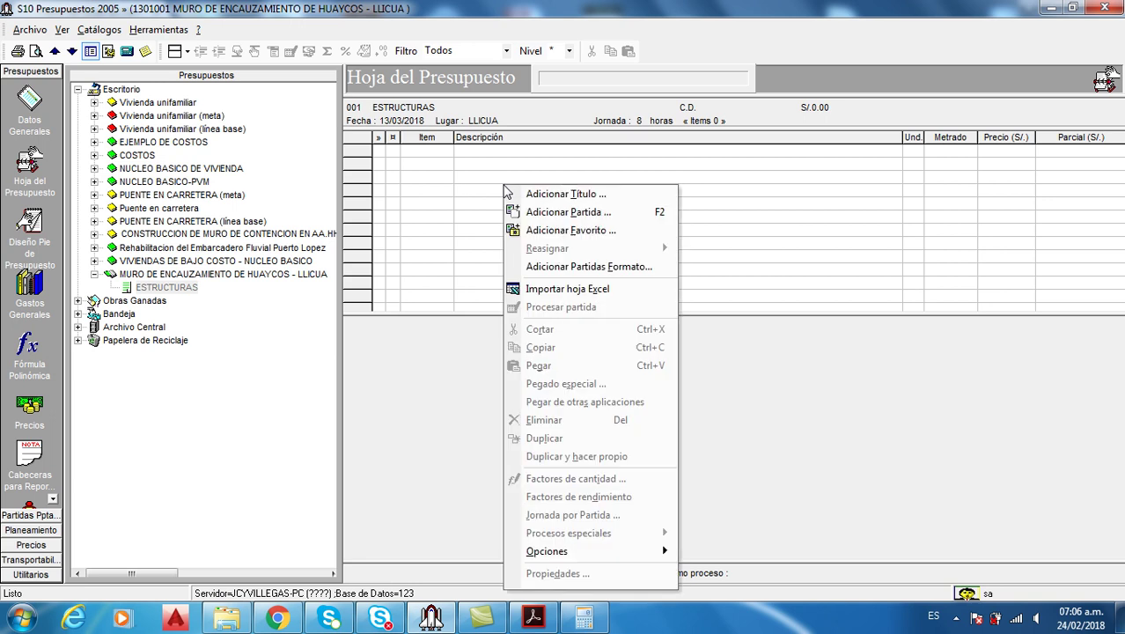
click(542, 196)
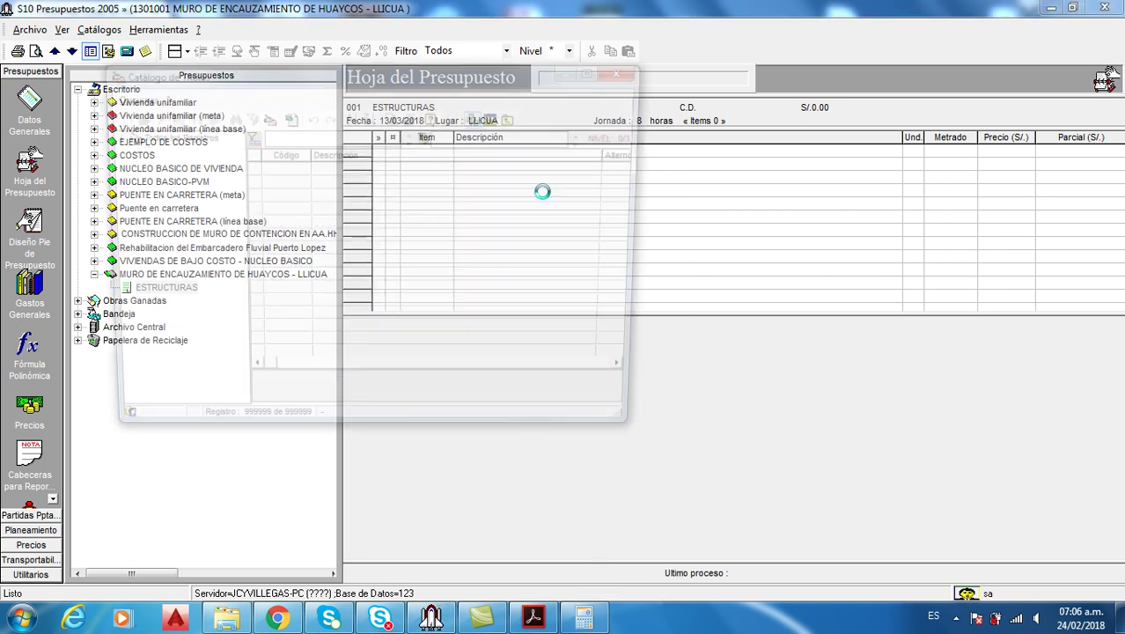
Move and enlarge the Catálogo de Títulos window, then expand its TITULOS group
drag(513, 78, 628, 54)
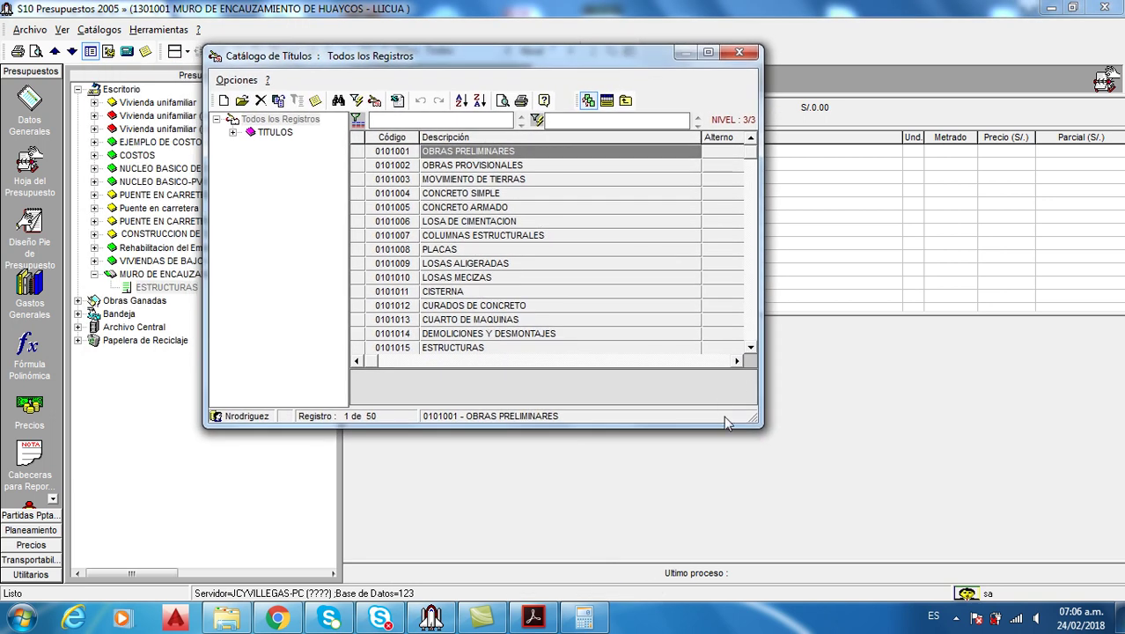
drag(753, 421, 808, 483)
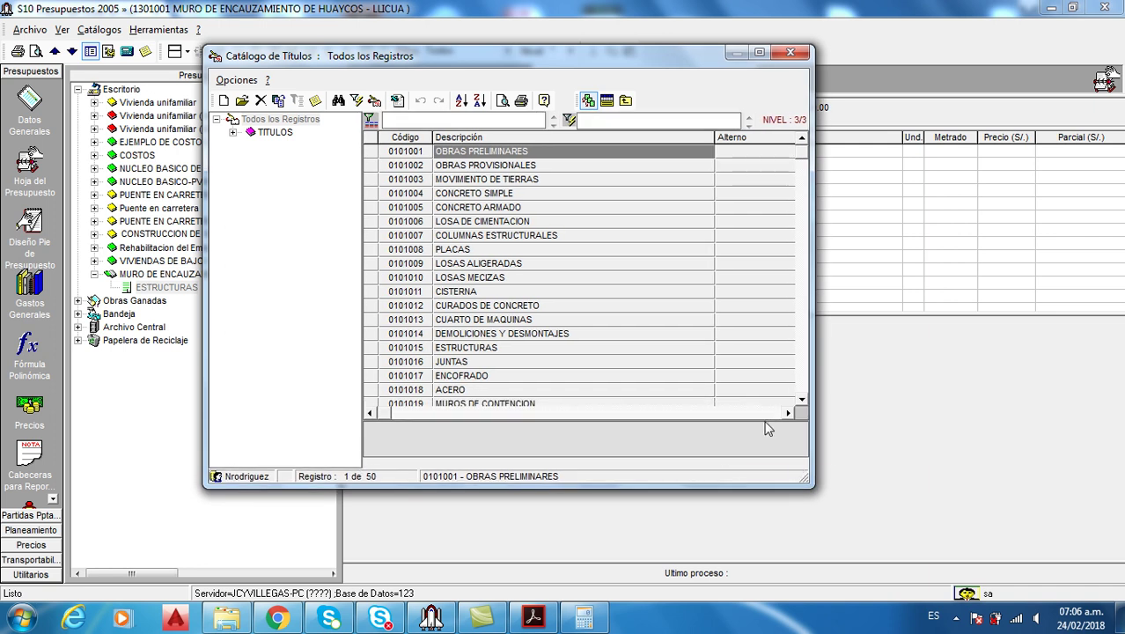
drag(750, 422, 748, 379)
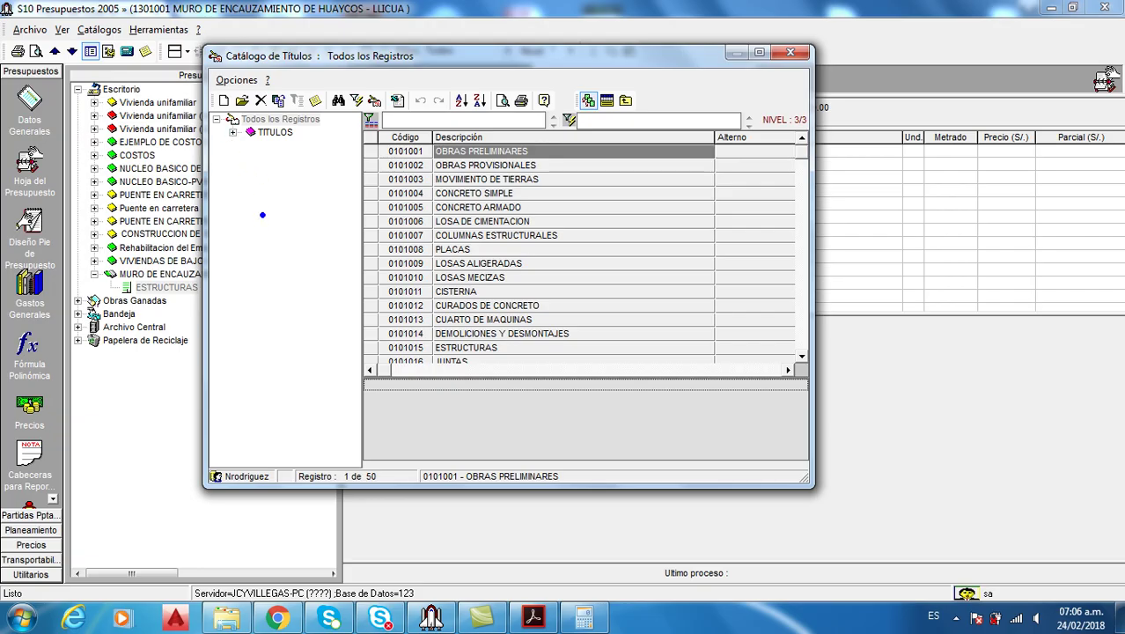
mouse_move(255, 227)
mouse_down()
mouse_move(294, 239)
mouse_move(292, 253)
mouse_up()
mouse_move(486, 230)
mouse_down()
mouse_move(521, 230)
mouse_move(534, 257)
mouse_up()
mouse_move(487, 397)
mouse_down()
mouse_move(519, 393)
mouse_move(517, 431)
mouse_move(497, 444)
mouse_up()
drag(590, 83, 623, 118)
mouse_move(669, 78)
mouse_down()
mouse_move(632, 109)
mouse_move(669, 107)
mouse_move(648, 130)
mouse_up()
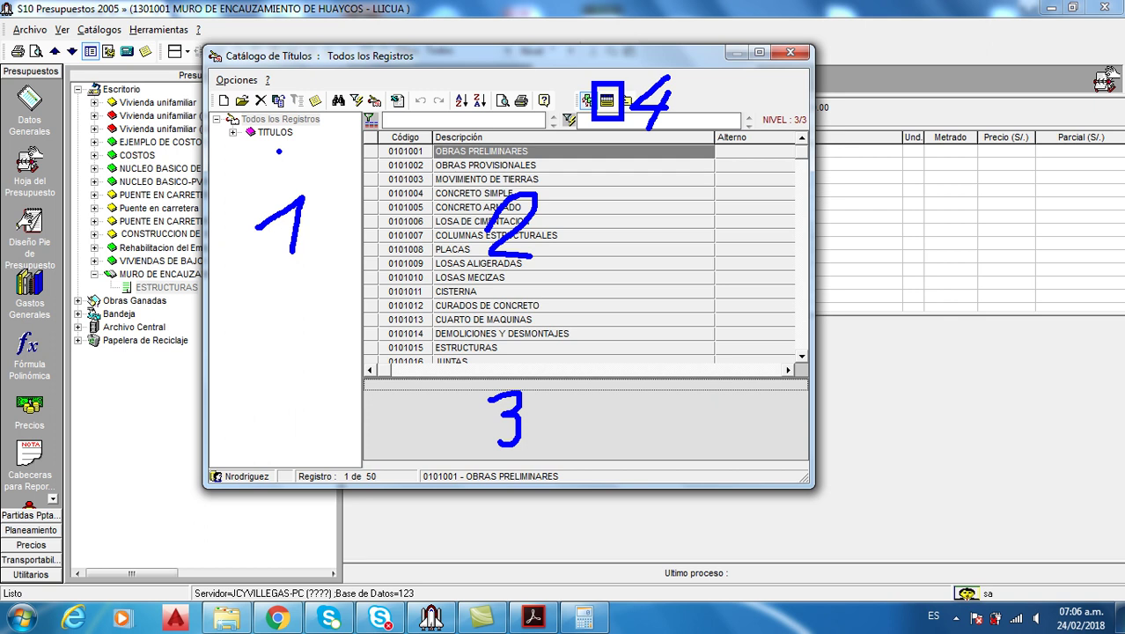
key(Escape)
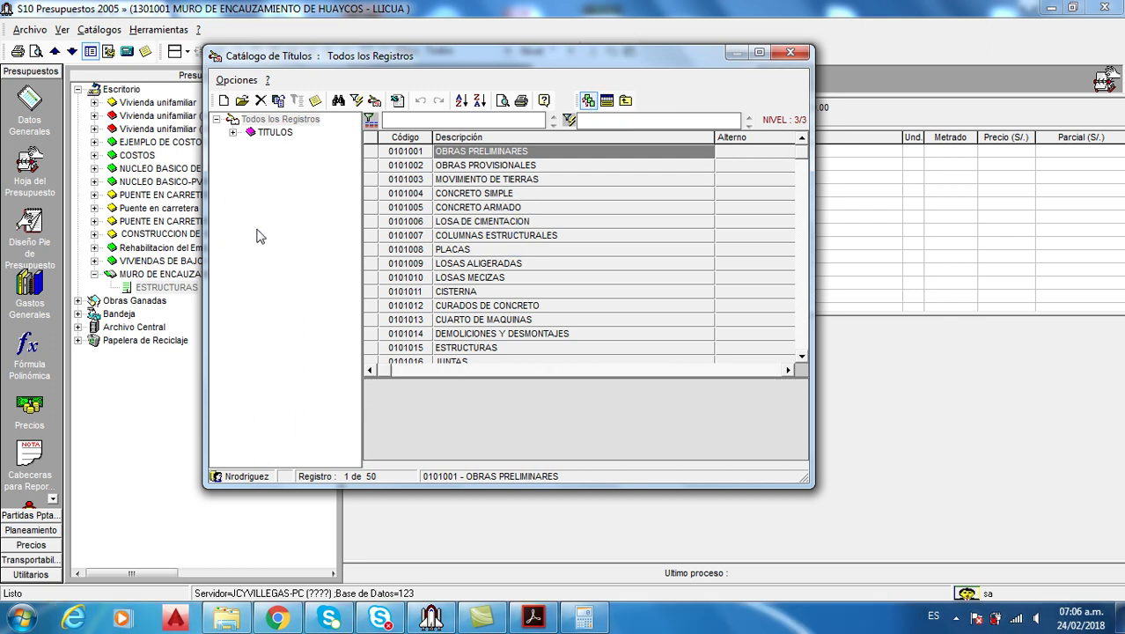
click(232, 132)
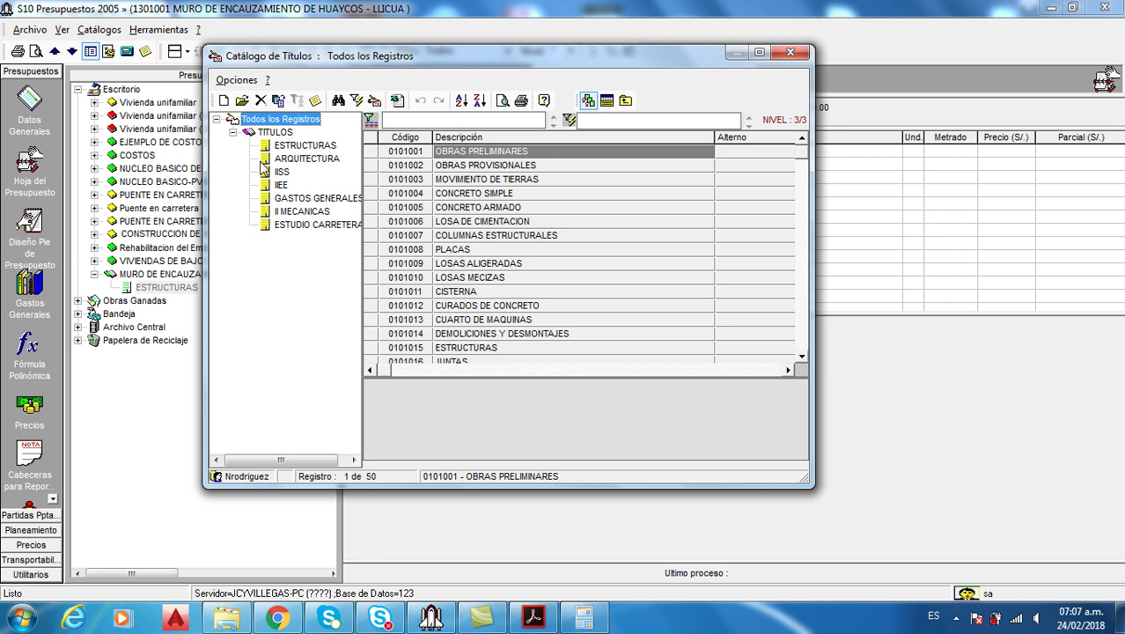
Browse the TITULOS subgroups, then return to the full 50-title list and compare with the PDF
click(308, 146)
click(310, 159)
click(291, 173)
click(299, 200)
click(302, 212)
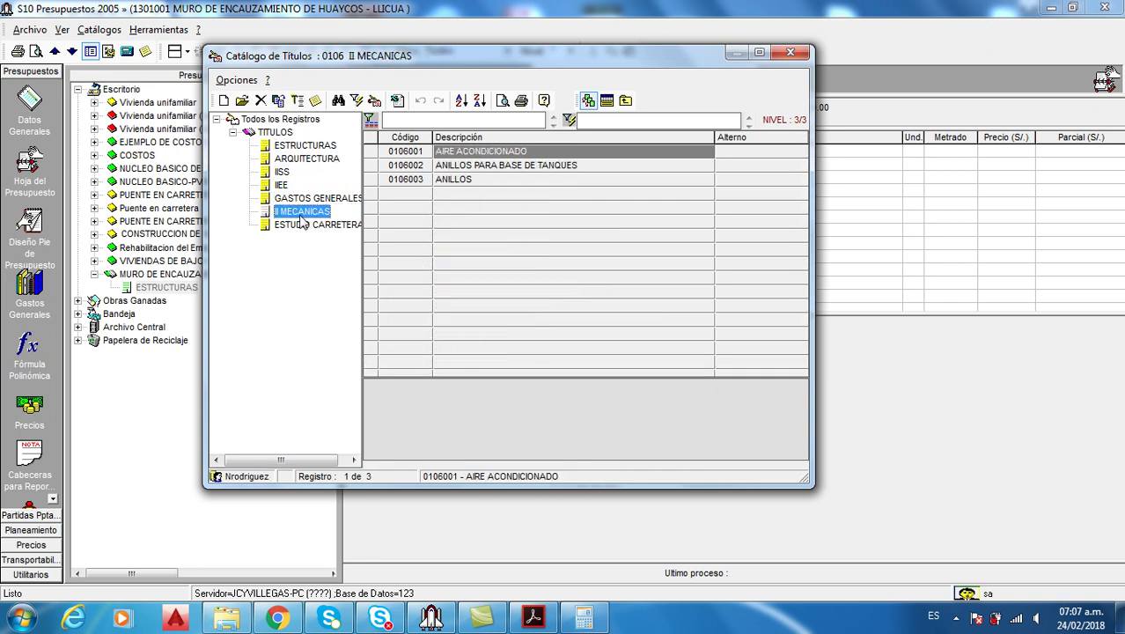
click(305, 225)
click(284, 120)
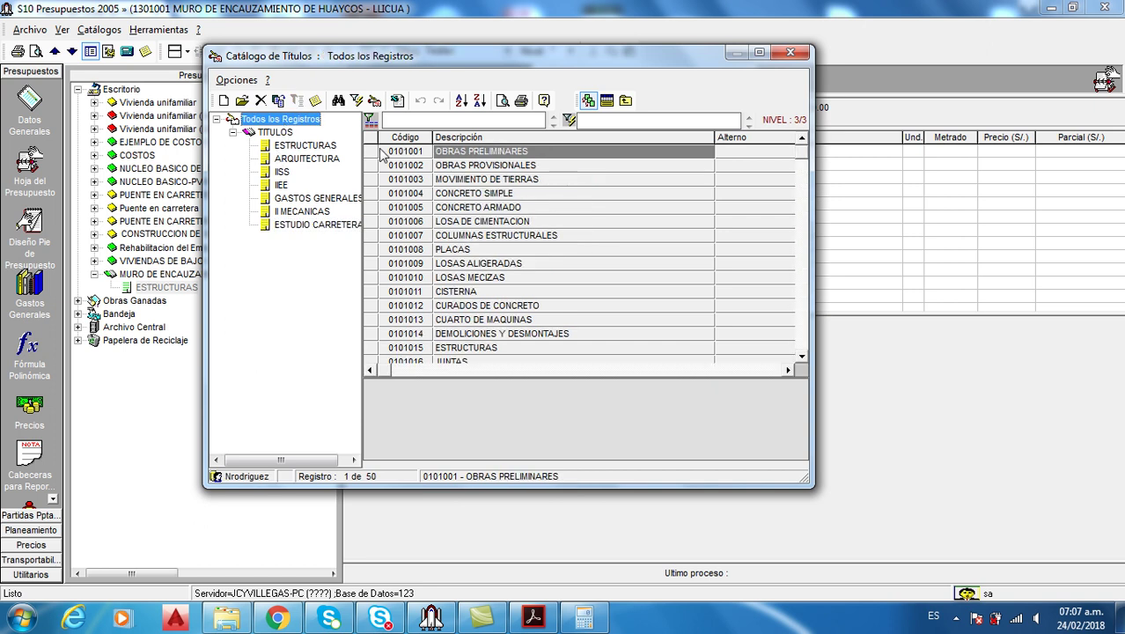
click(465, 209)
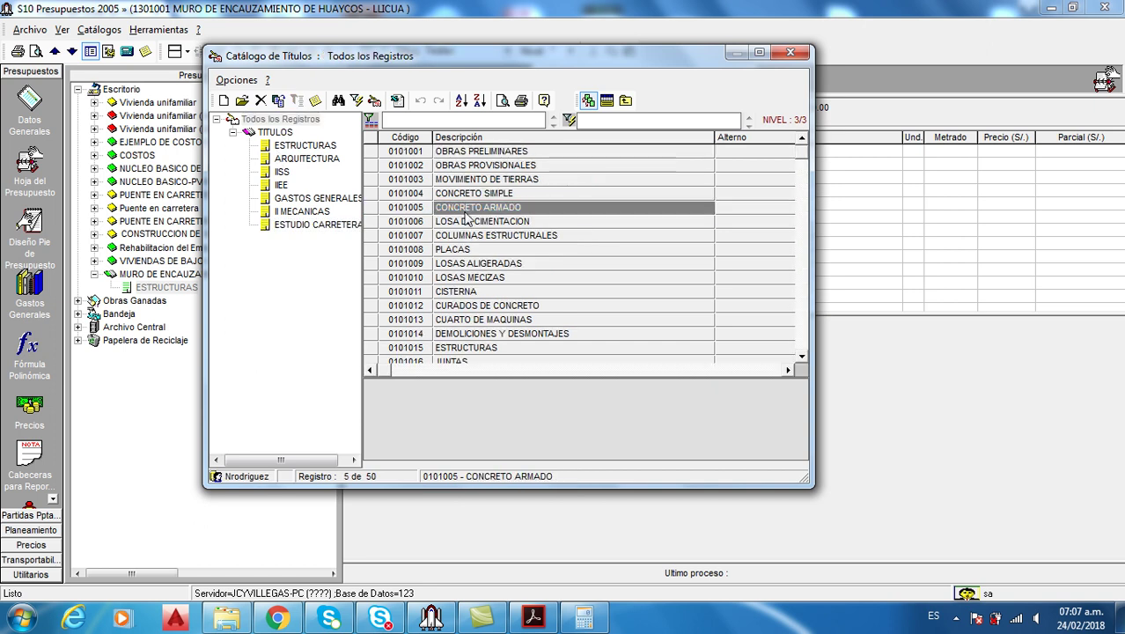
click(533, 618)
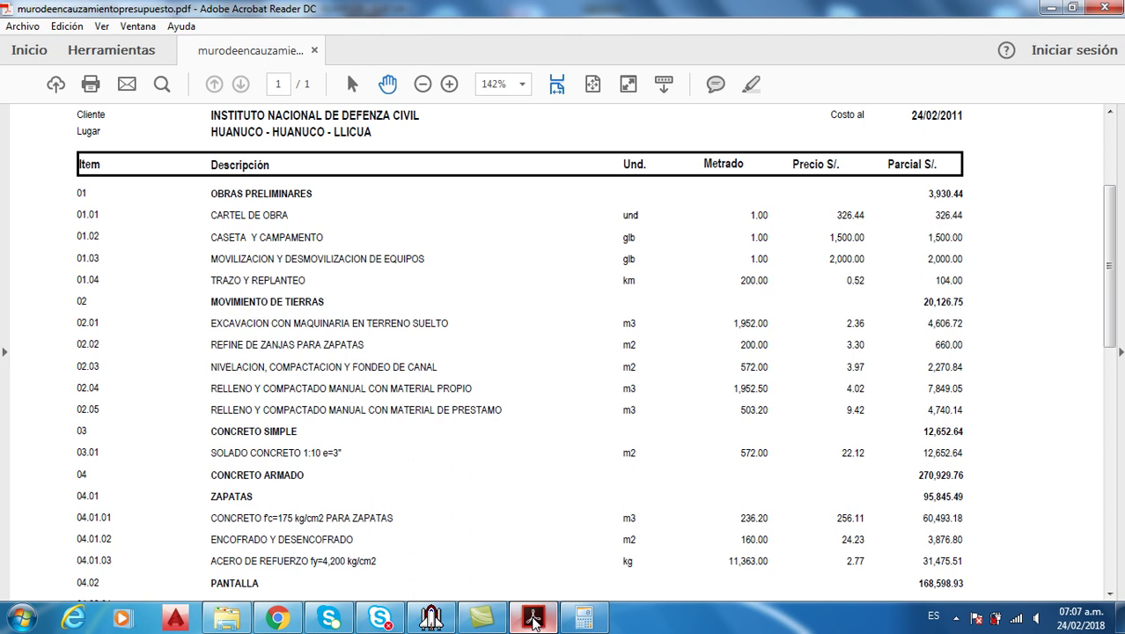
click(533, 618)
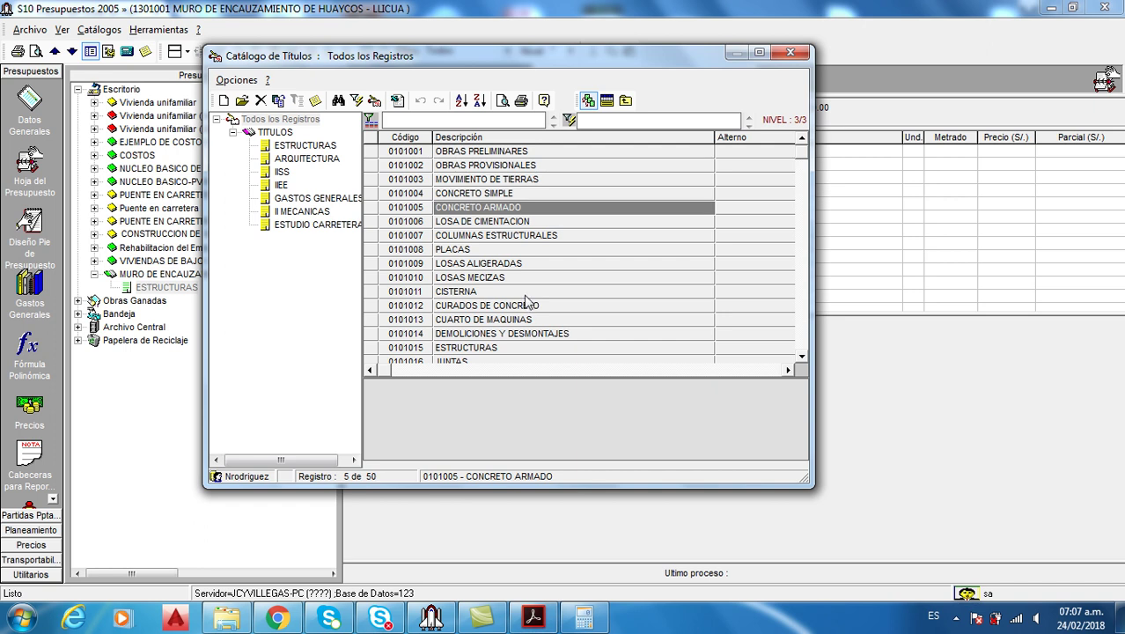
Filter by OB and MO to pick OBRAS PRELIMINARES and MOVIMIENTO DE TIERRAS
text(OB)
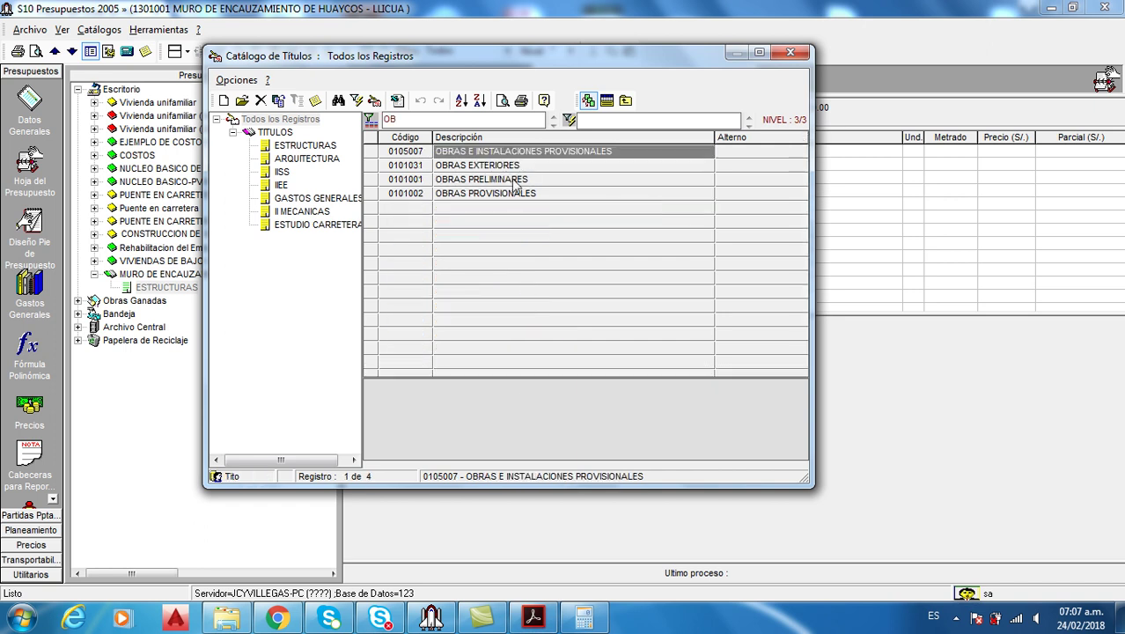
click(515, 180)
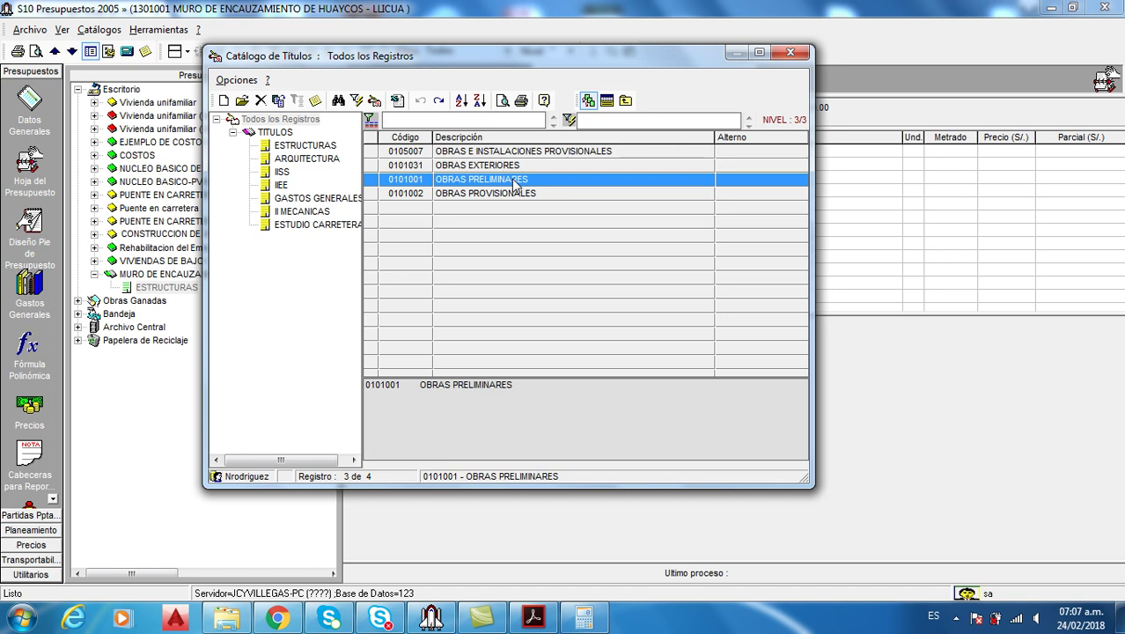
text(MO)
double_click(515, 180)
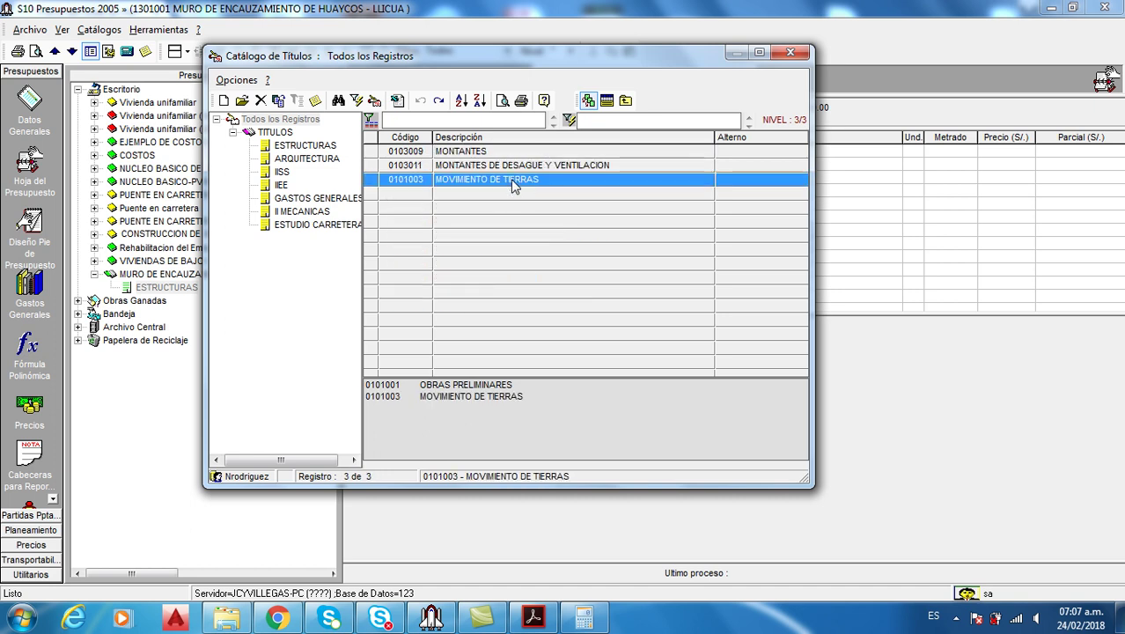
click(533, 618)
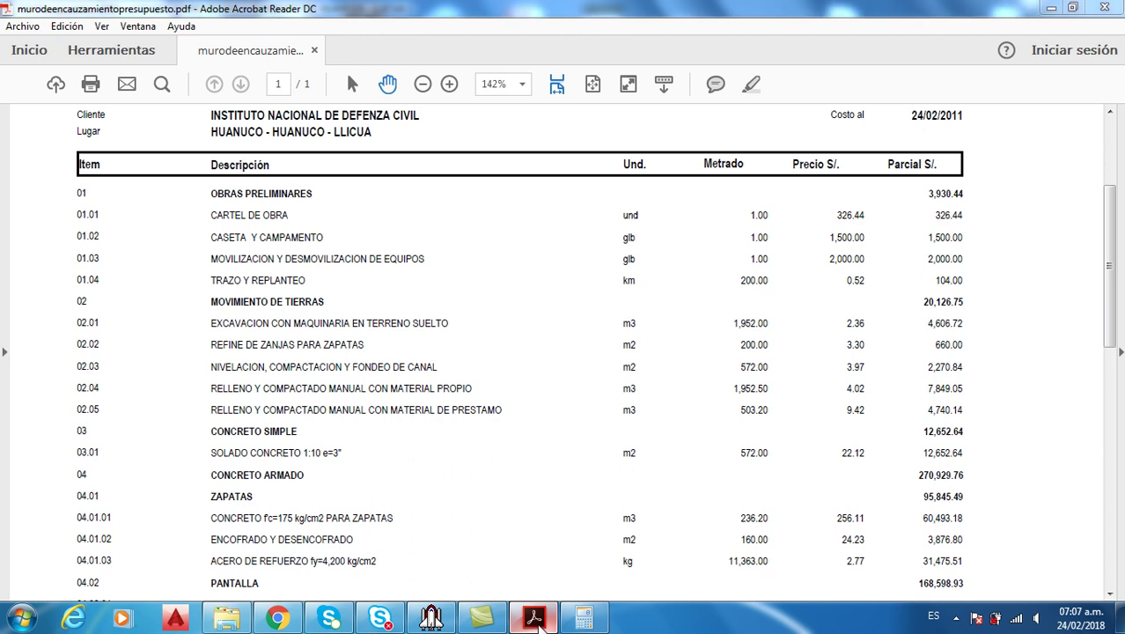
click(535, 618)
Filter by CON and ZA to pick CONCRETO SIMPLE, CONCRETO ARMADO and ZAPATAS
text(CON)
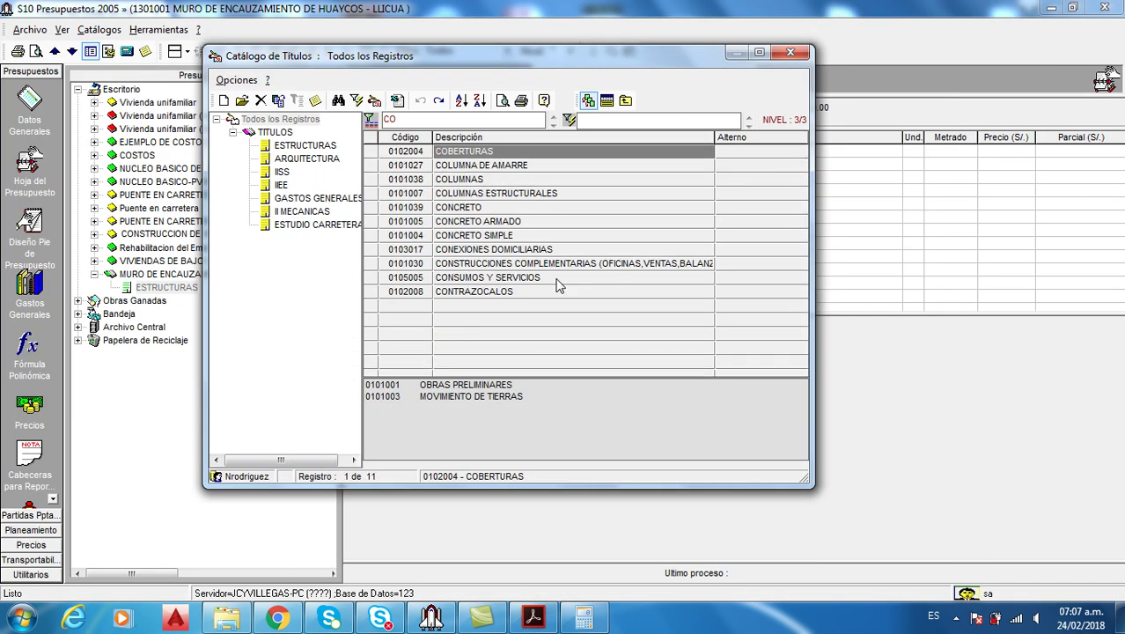
double_click(508, 181)
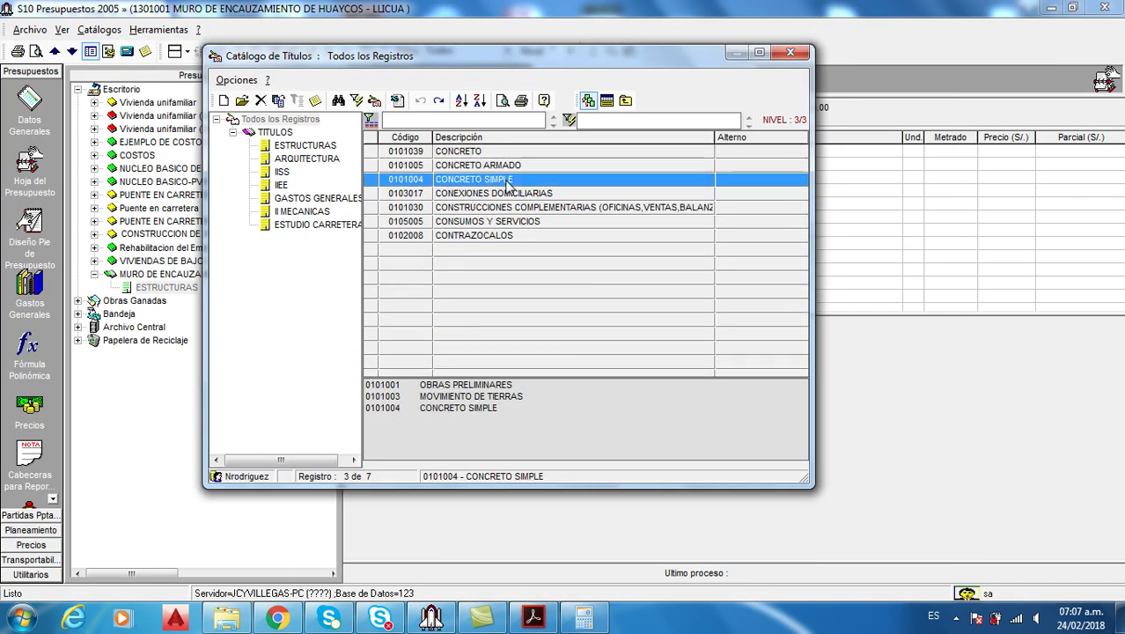
double_click(518, 167)
text(Z)
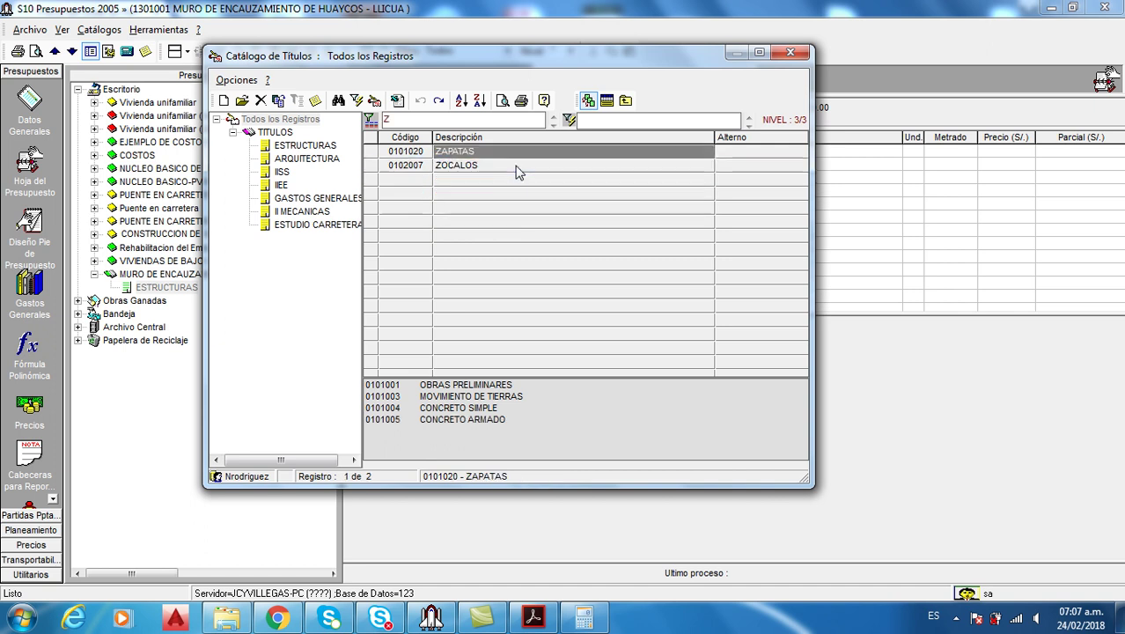
text(AP)
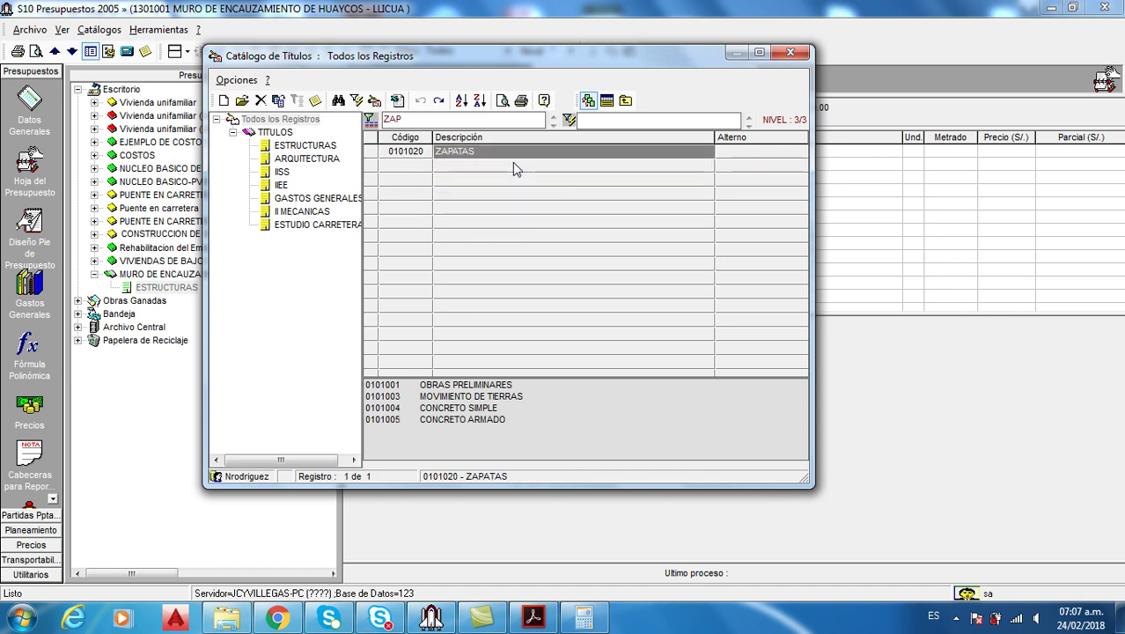
double_click(513, 157)
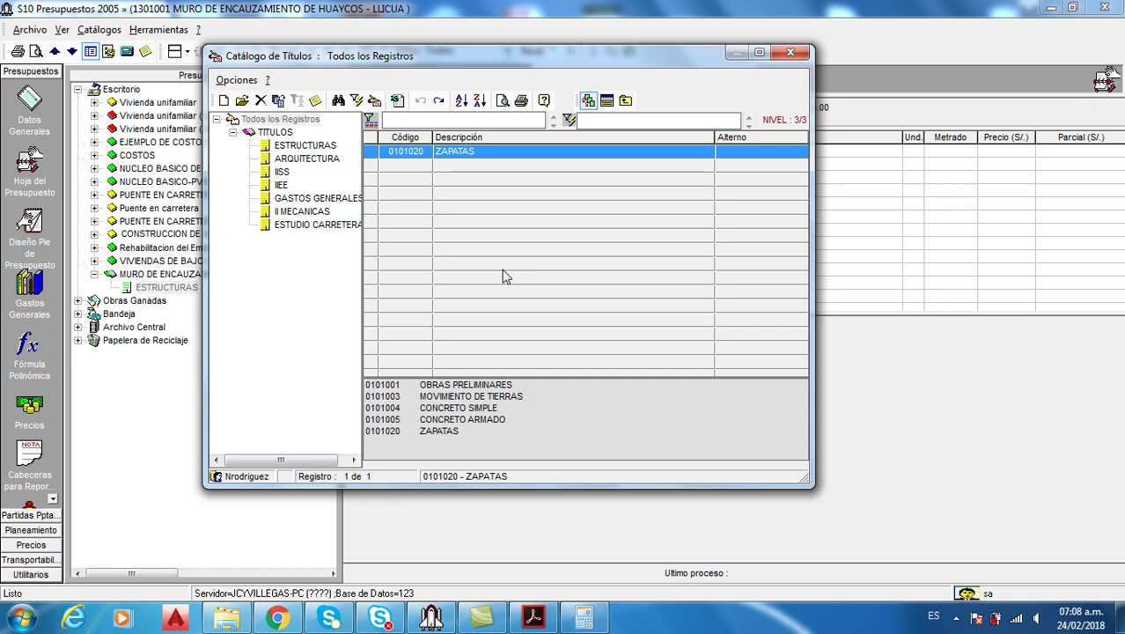
click(532, 617)
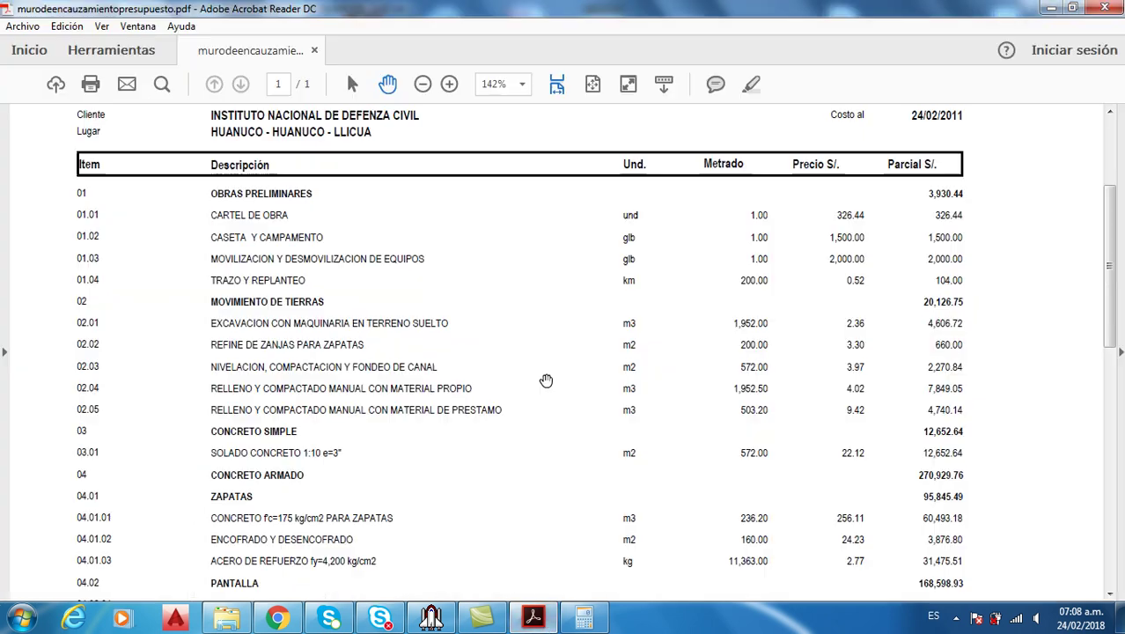
drag(1109, 264, 1109, 370)
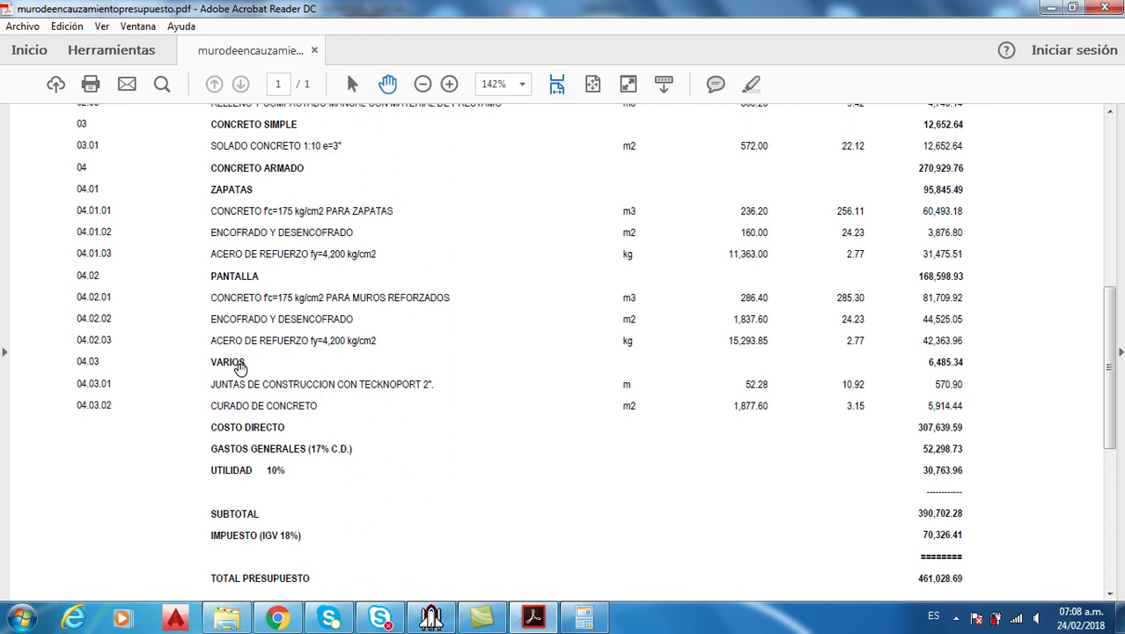
click(532, 616)
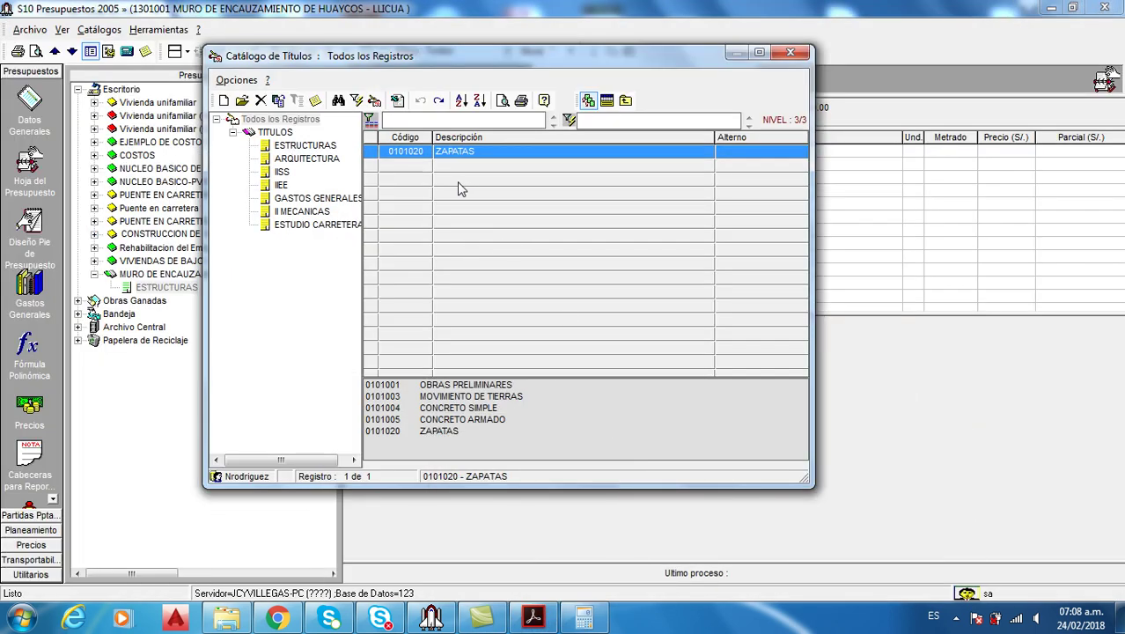
text(PA)
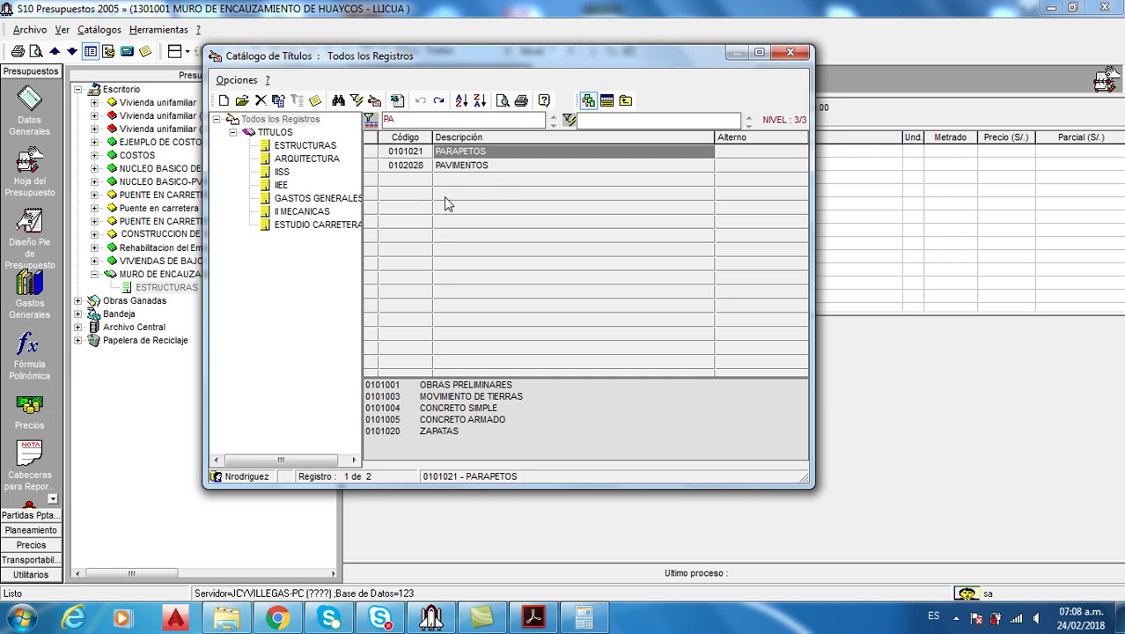
Create a new PANTALLA title in the ESTRUCTURAS group and pick it
click(305, 145)
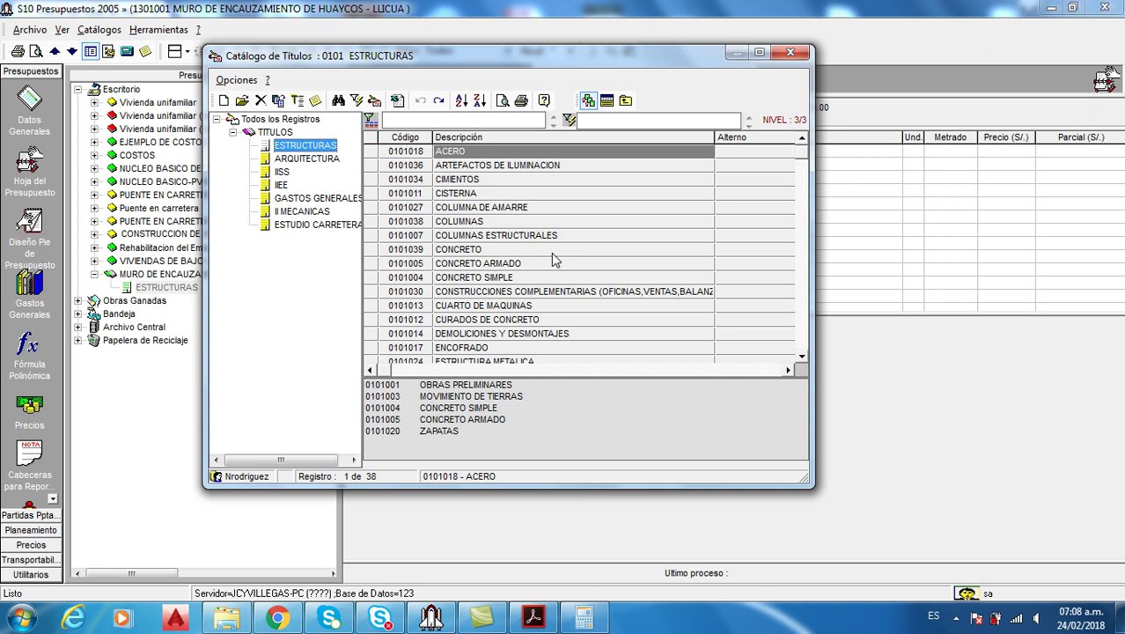
right_click(555, 260)
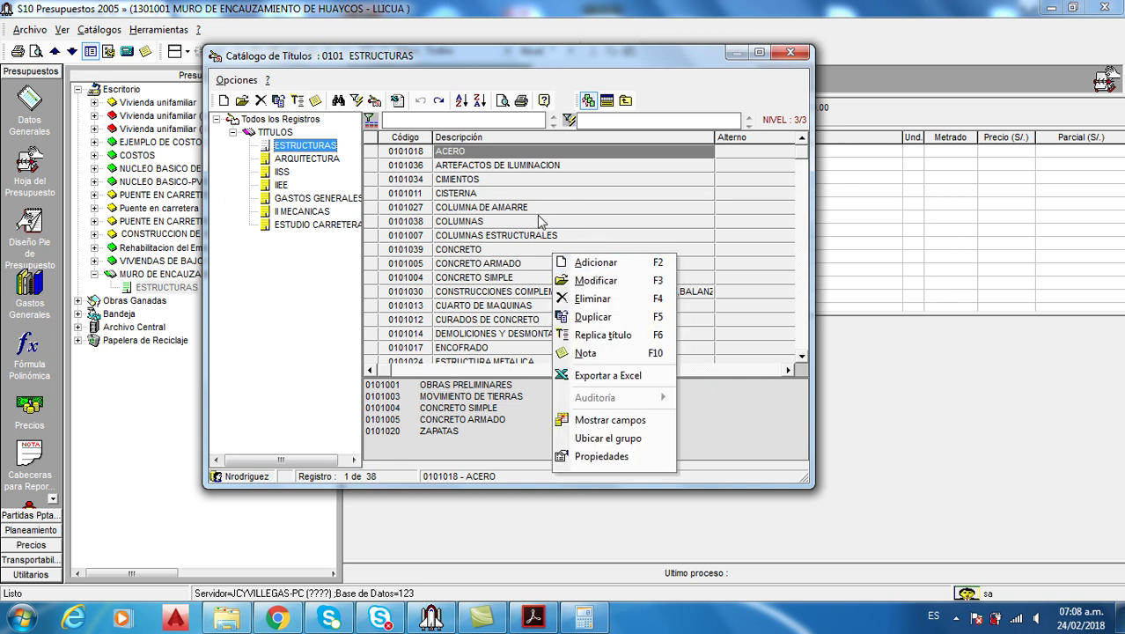
click(602, 263)
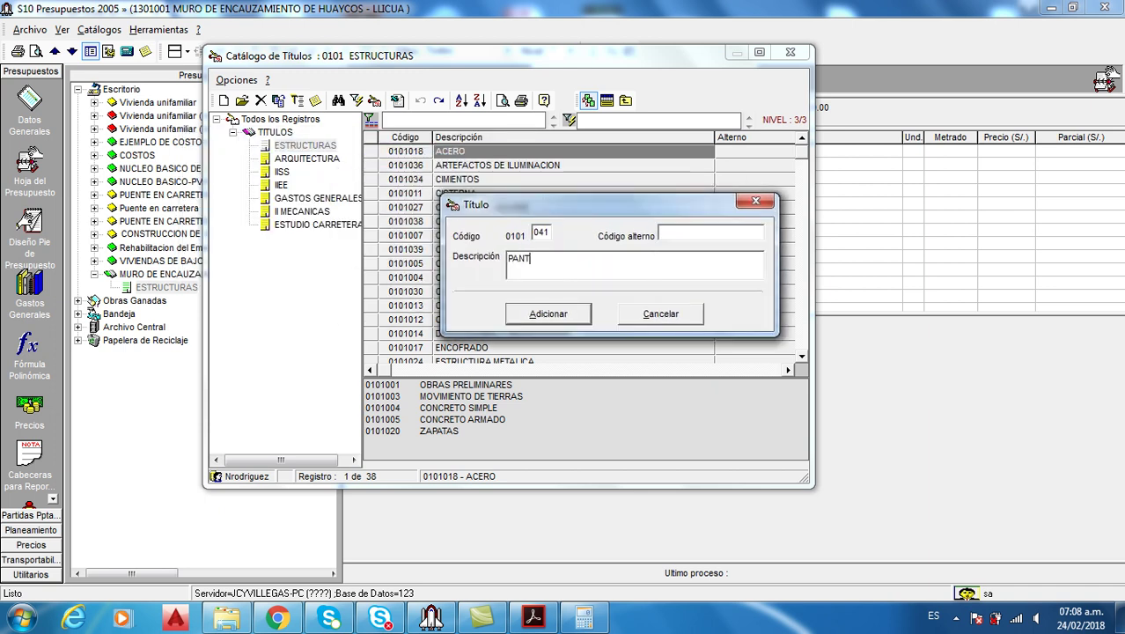
click(577, 317)
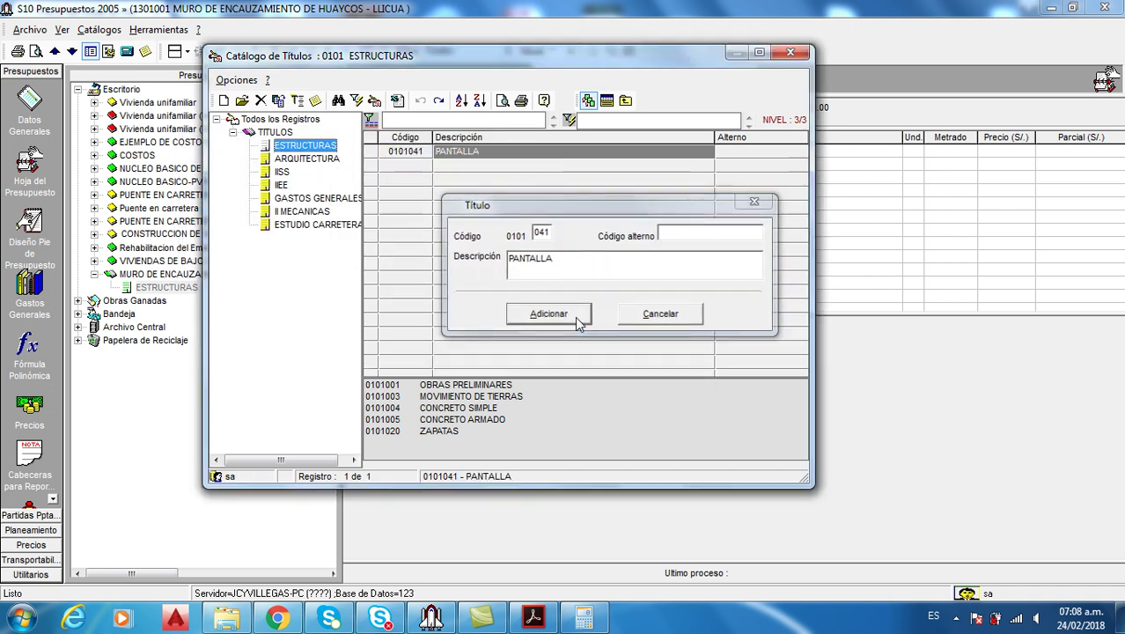
click(481, 155)
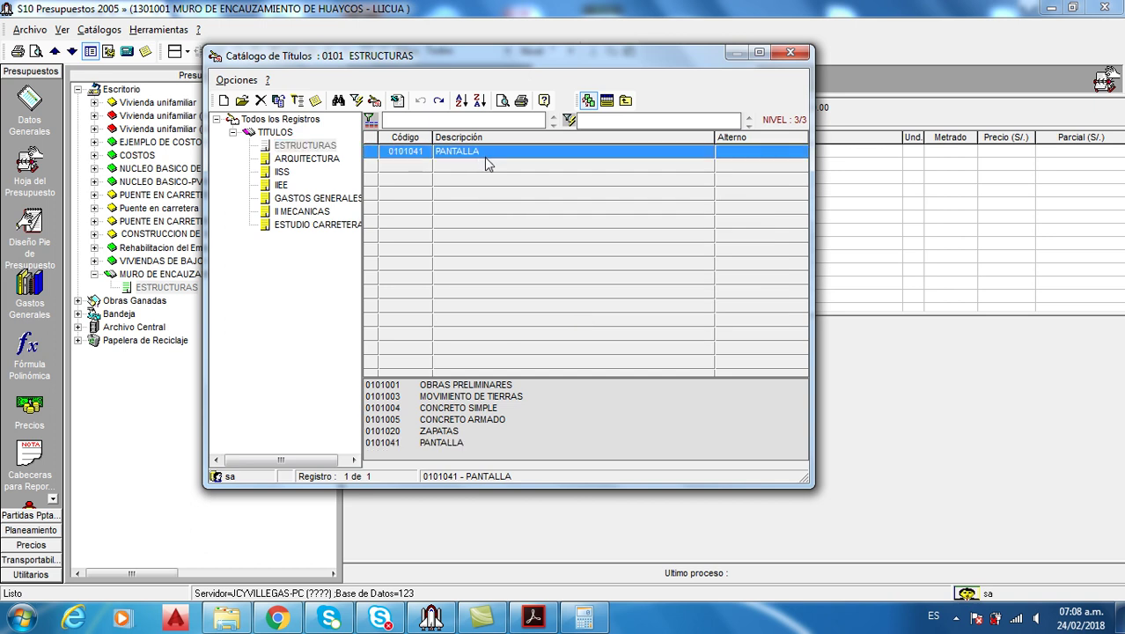
Filter all titles by VAR and pick VARIOS
click(296, 119)
click(474, 208)
text(VAR)
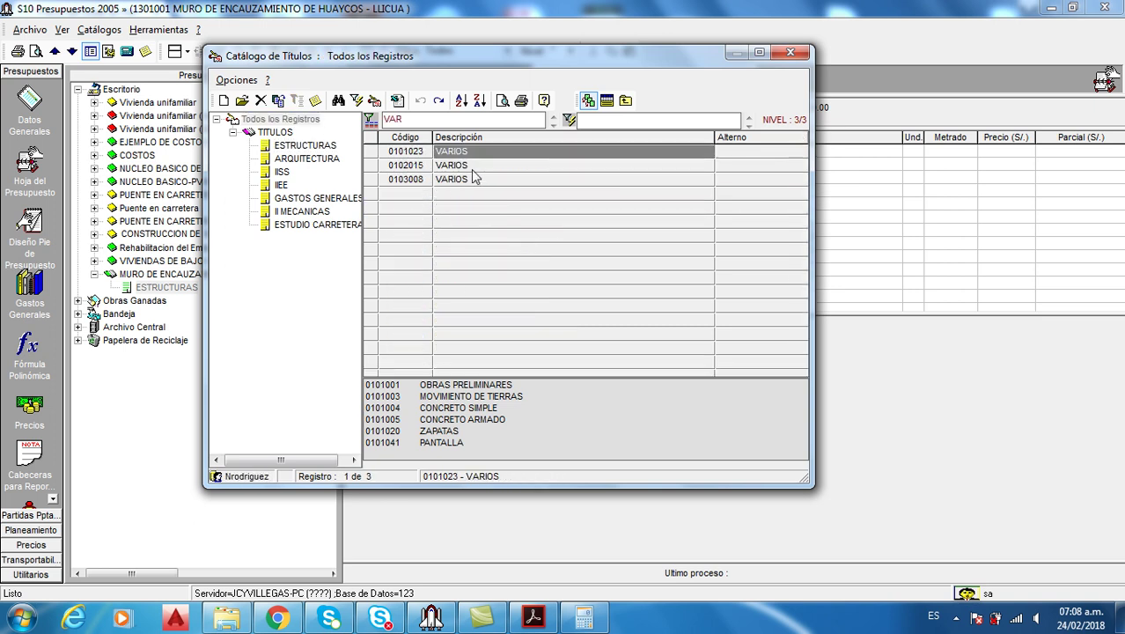
double_click(472, 152)
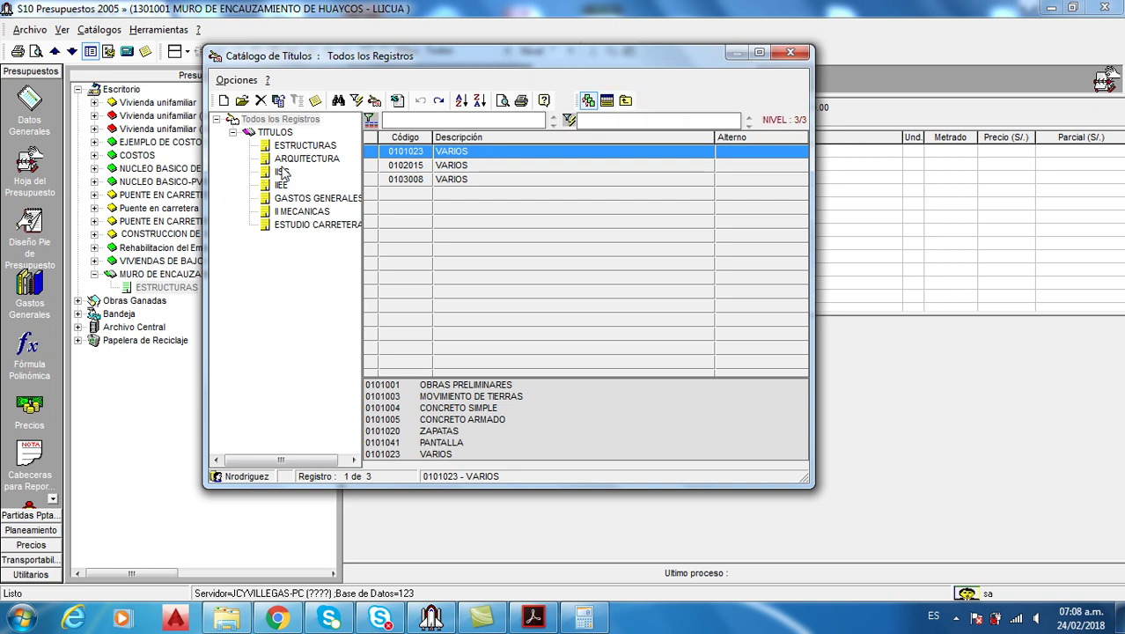
Insert the seven picked titles into ESTRUCTURAS, auto-number them 01 to 07, and compare with the PDF
click(605, 103)
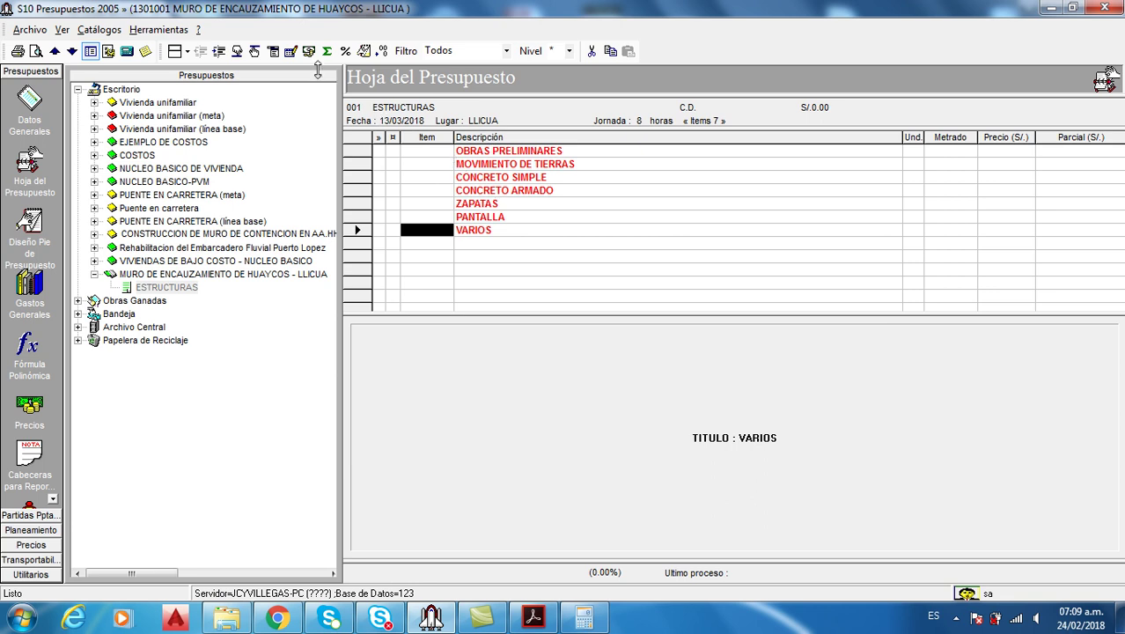
click(273, 52)
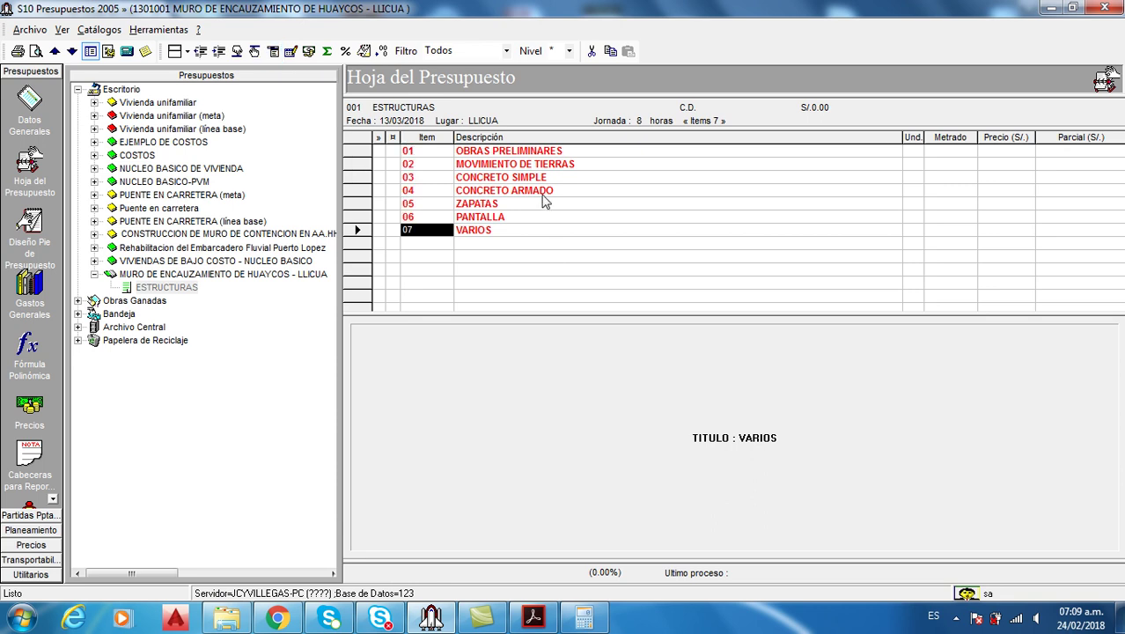
click(533, 616)
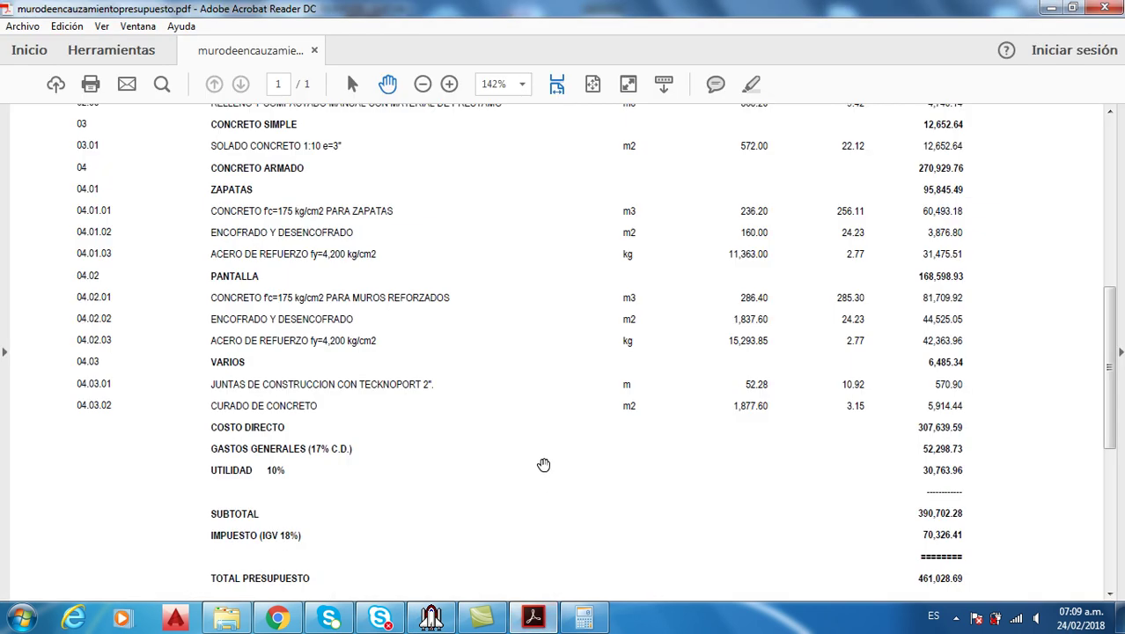
drag(1111, 370, 1111, 291)
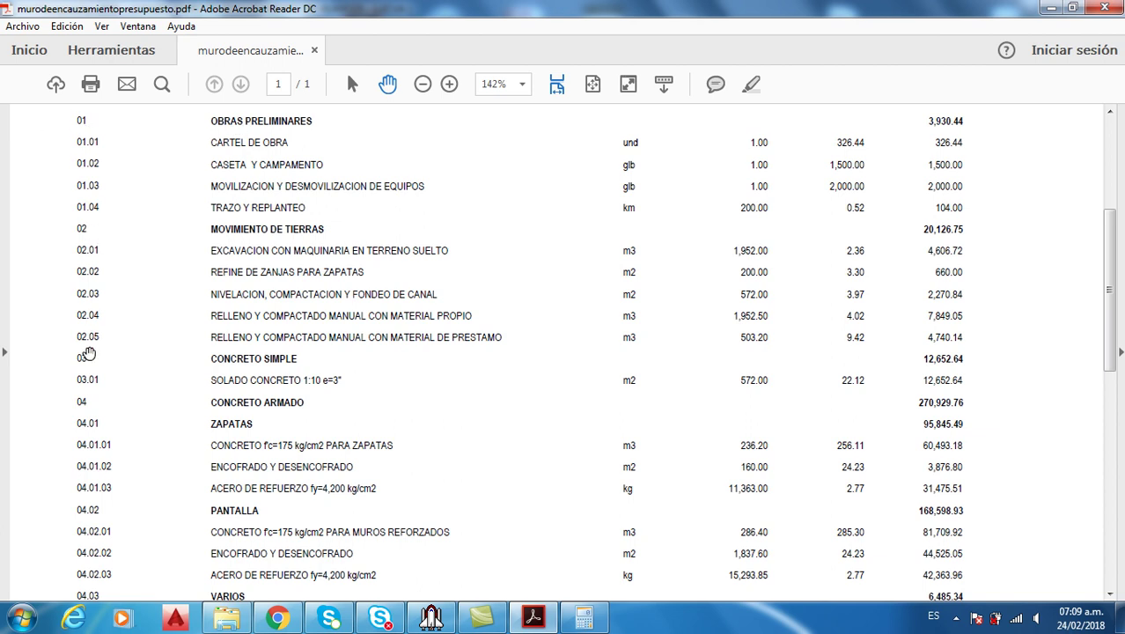
scroll(84, 403, down, 2)
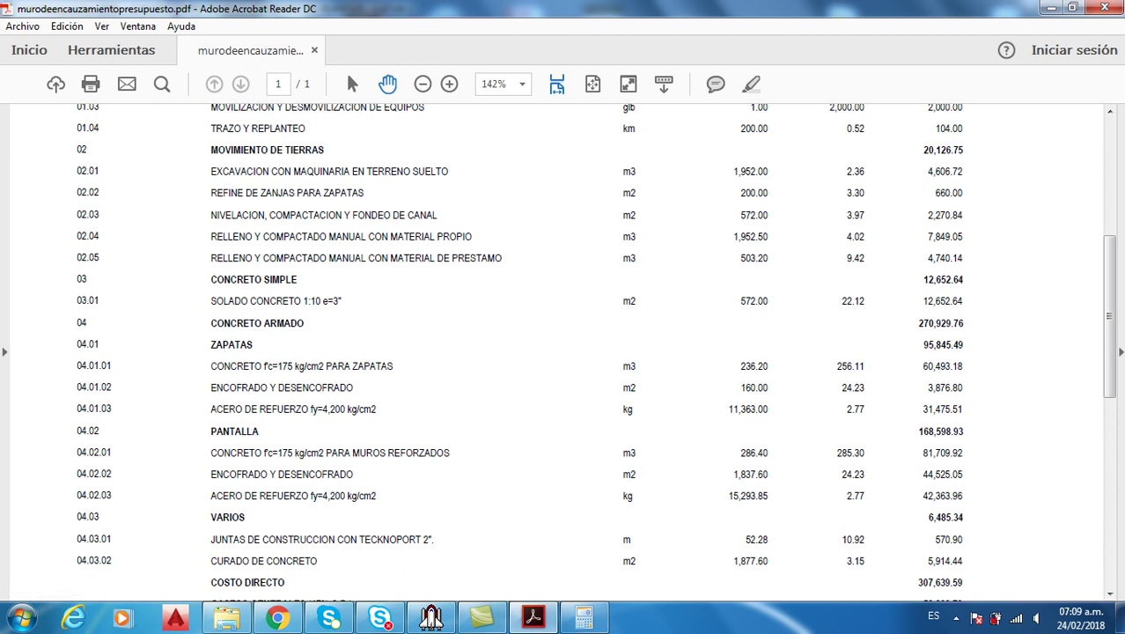
click(532, 621)
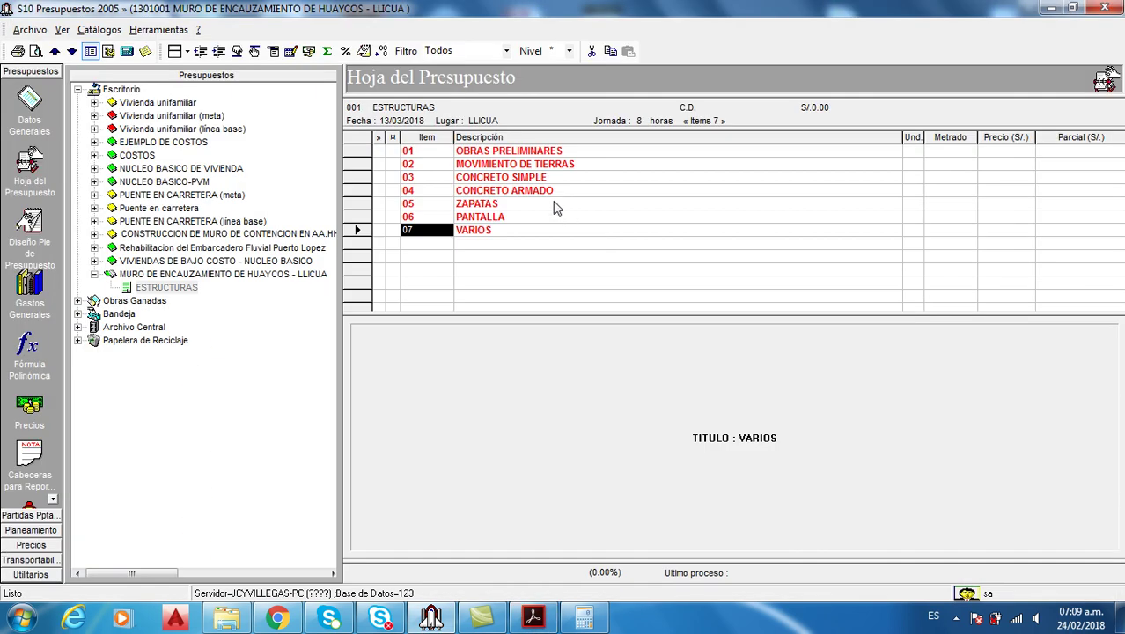
click(483, 206)
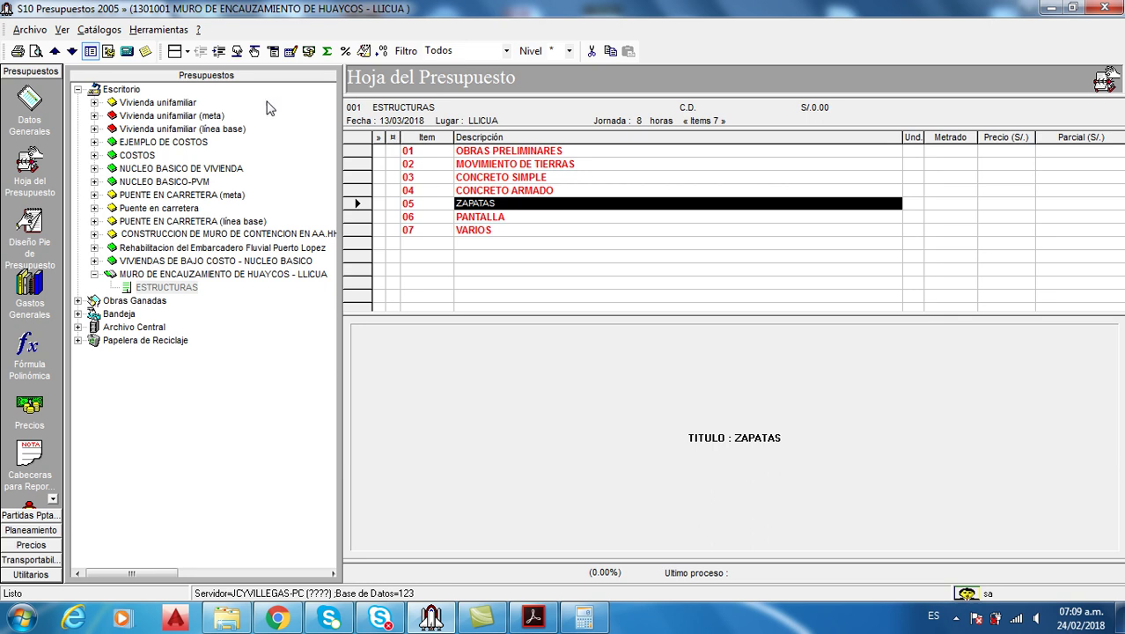
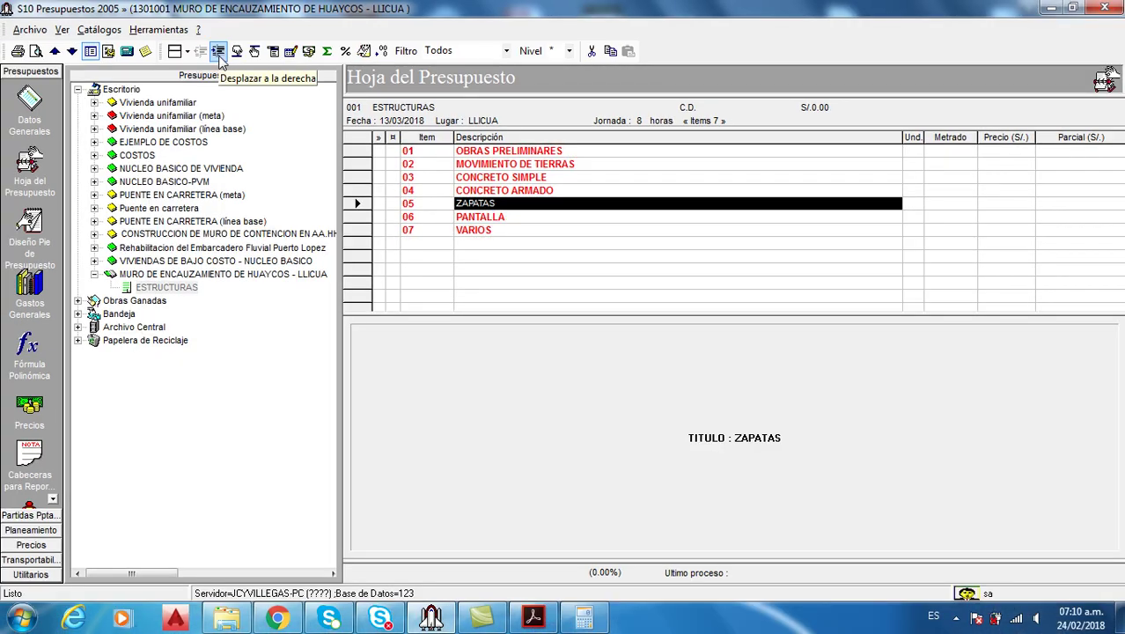
Indent ZAPATAS, PANTALLA and VARIOS under CONCRETO ARMADO and renumber them 04.01–04.03
click(219, 53)
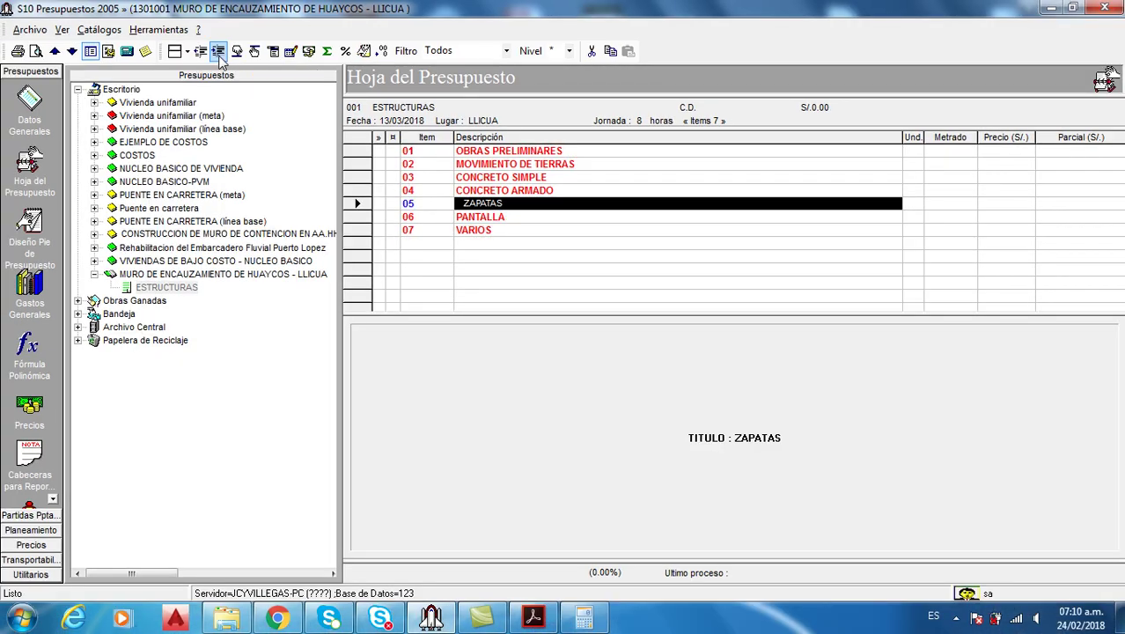
click(272, 53)
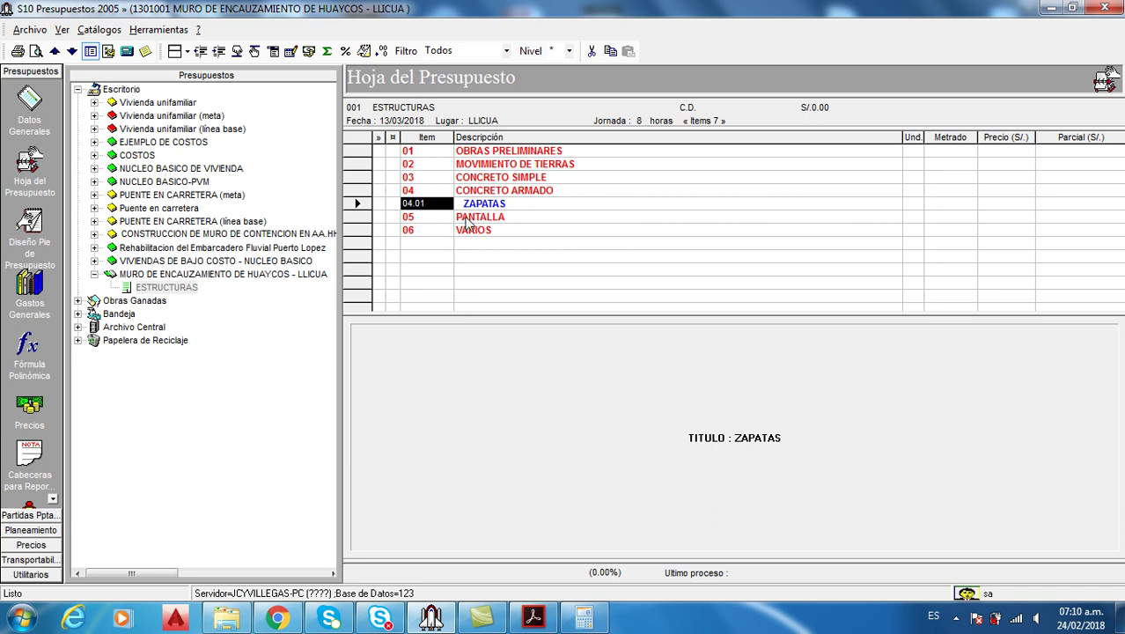
click(467, 221)
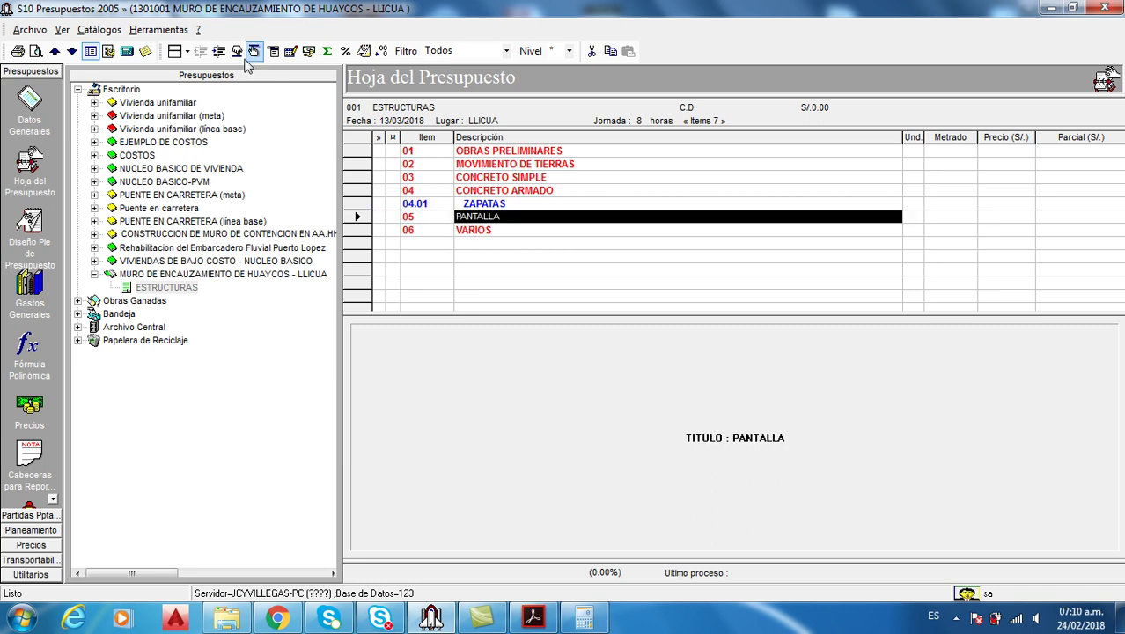
click(471, 231)
click(220, 51)
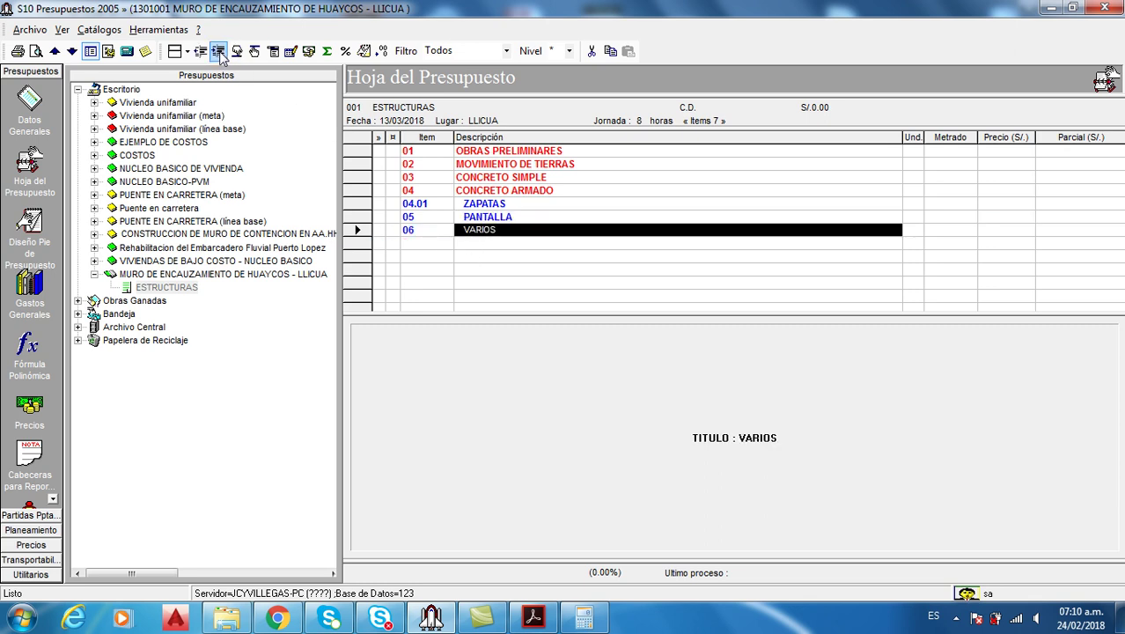
click(273, 51)
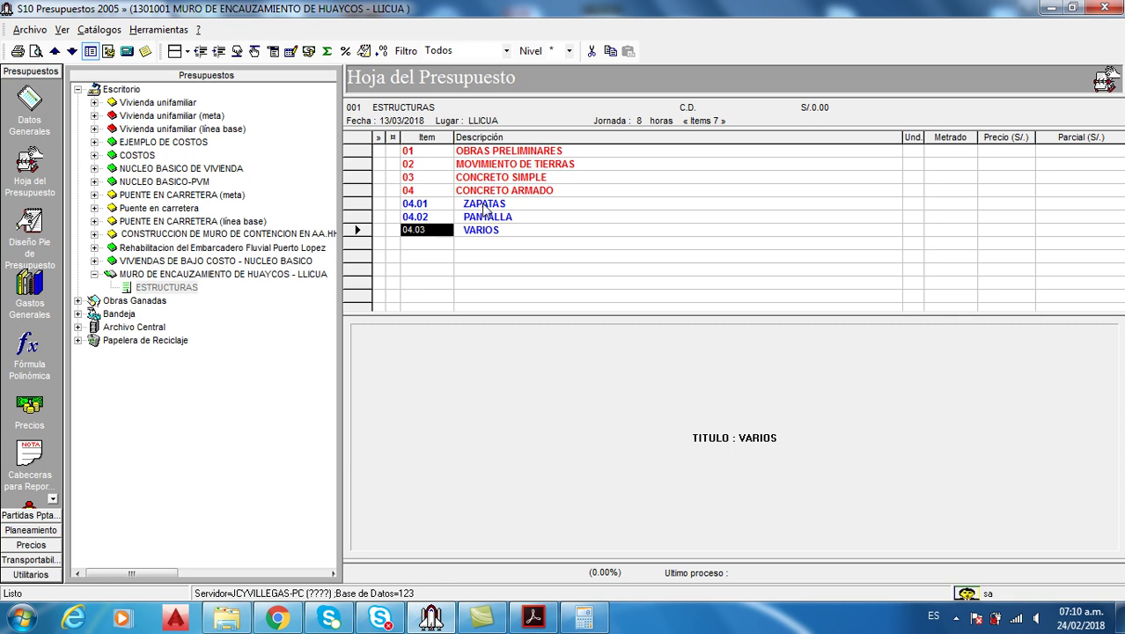
Move the three sub-items back out one level and renumber them 05, 06 and 07
drag(484, 209, 486, 236)
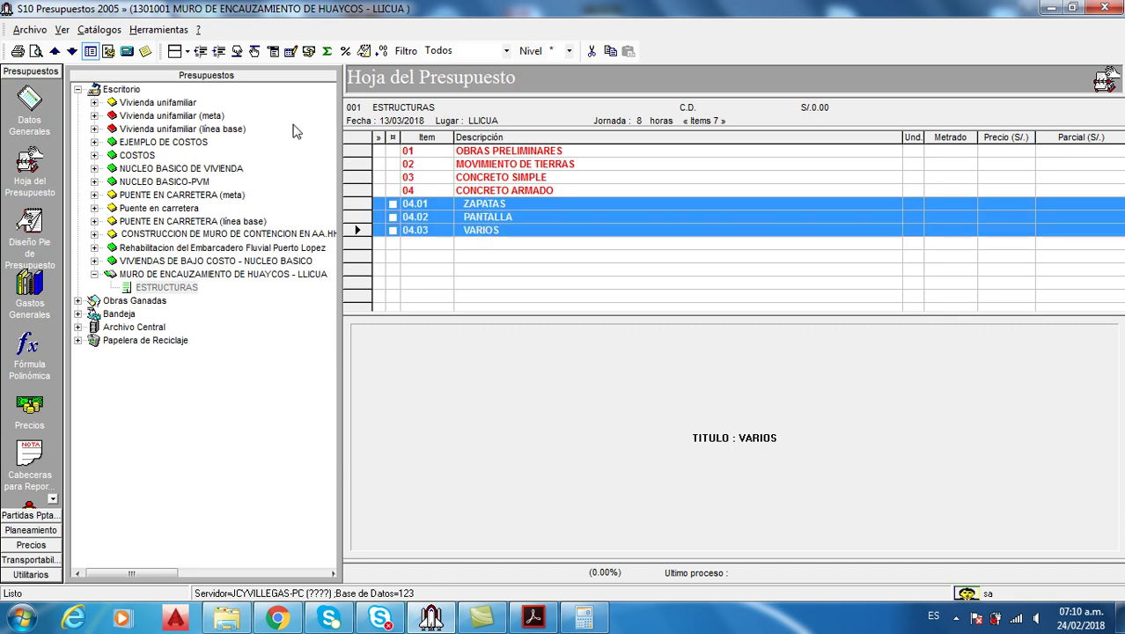
click(200, 51)
click(273, 51)
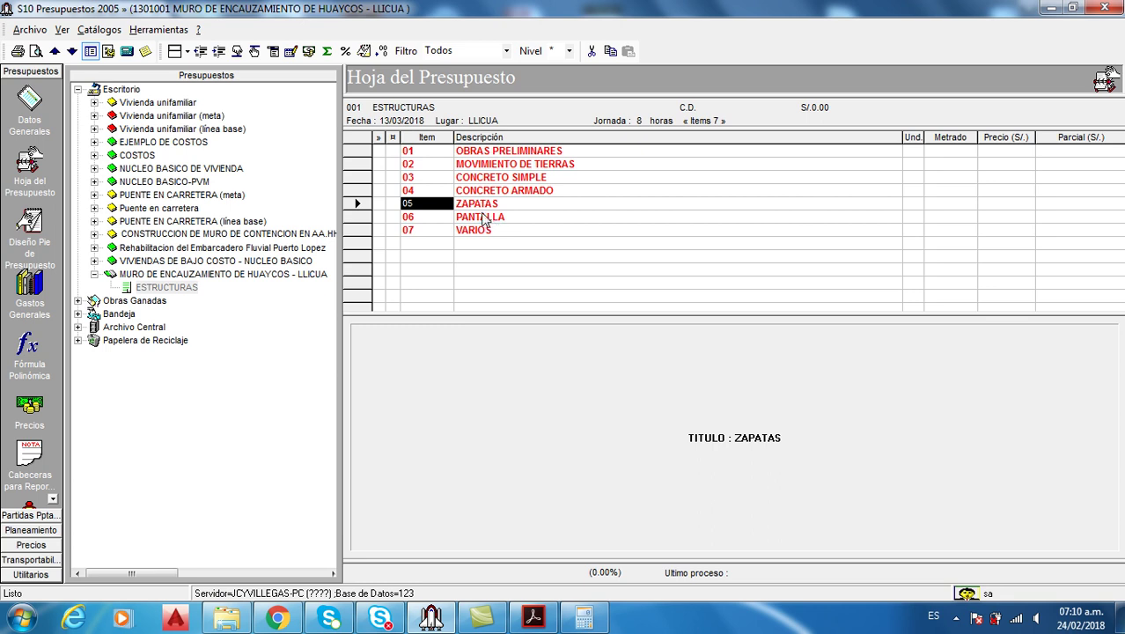
Indent all three rows together again and regenerate items as 04.01–04.03
drag(483, 208, 483, 236)
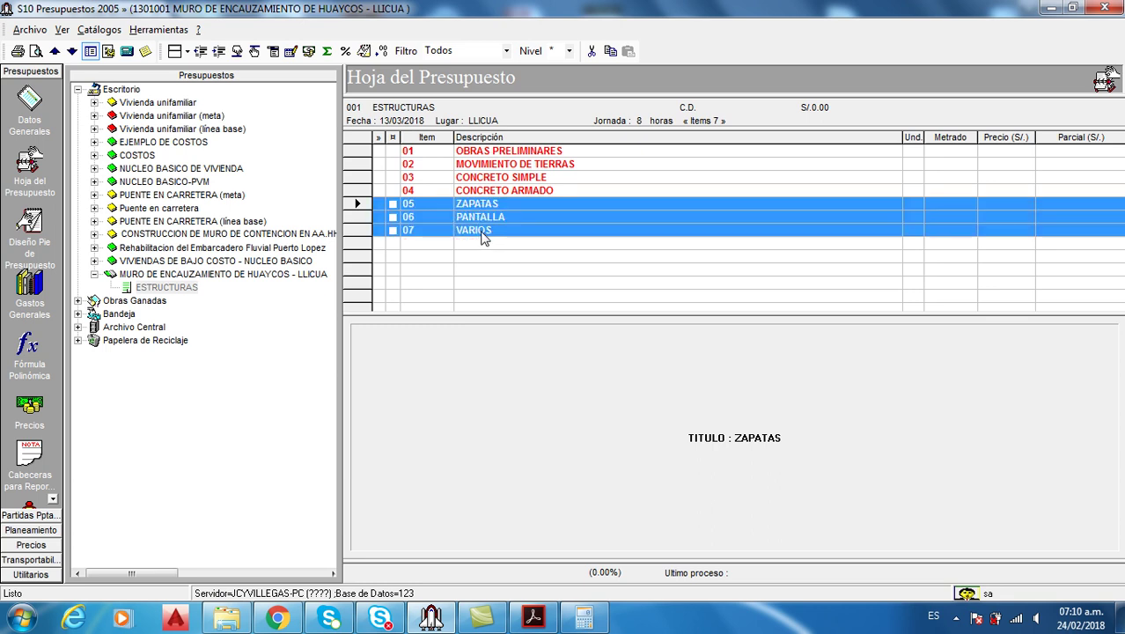
click(218, 51)
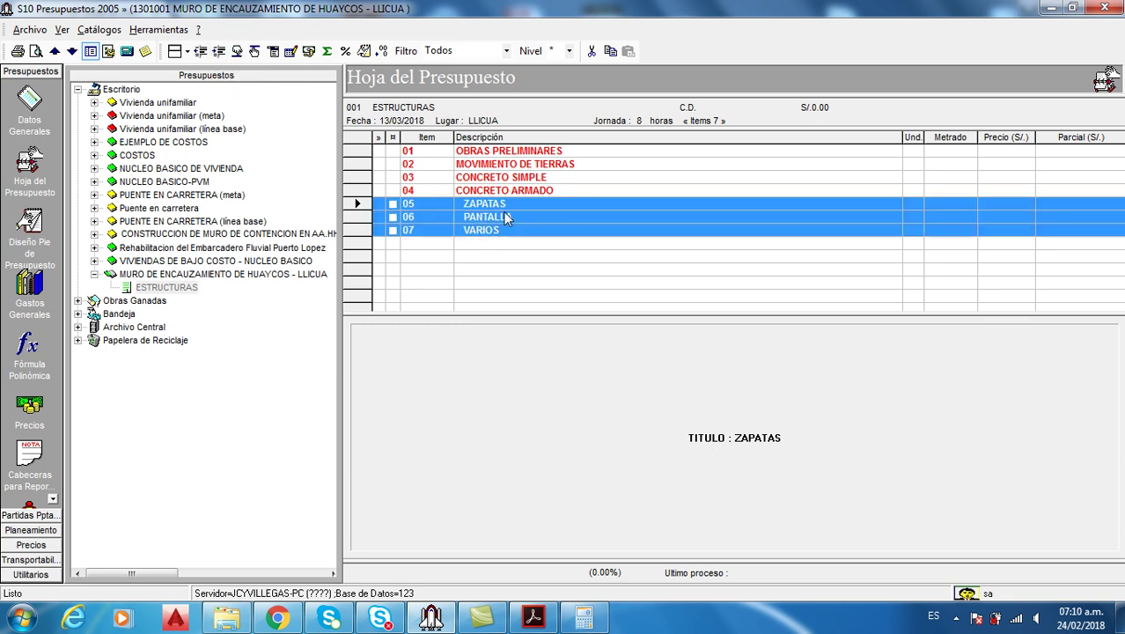
click(289, 51)
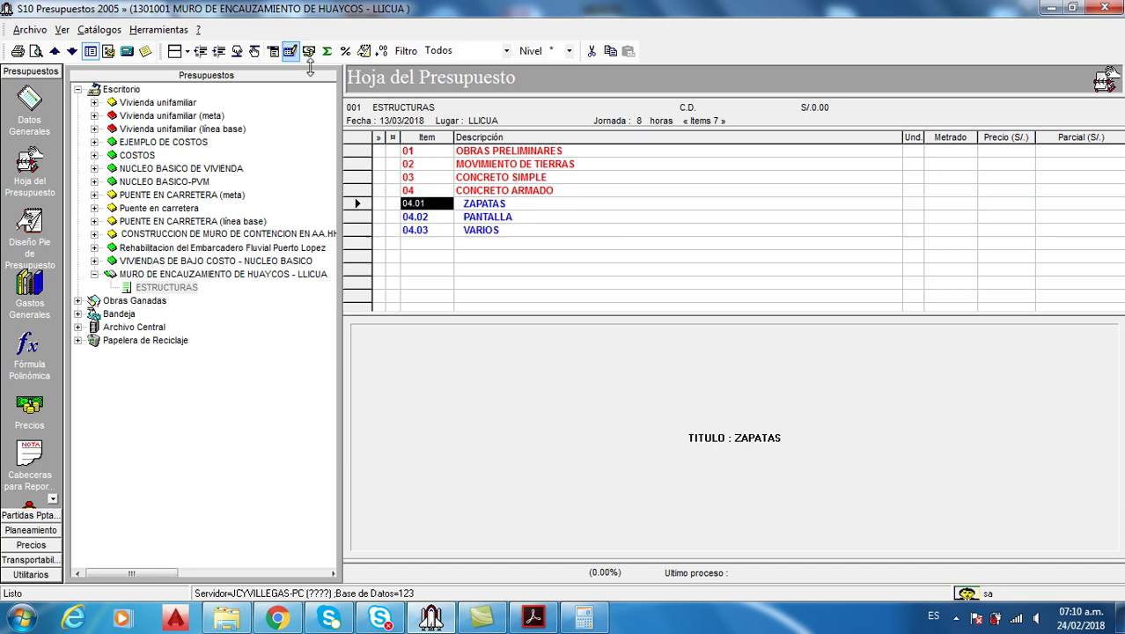
click(539, 178)
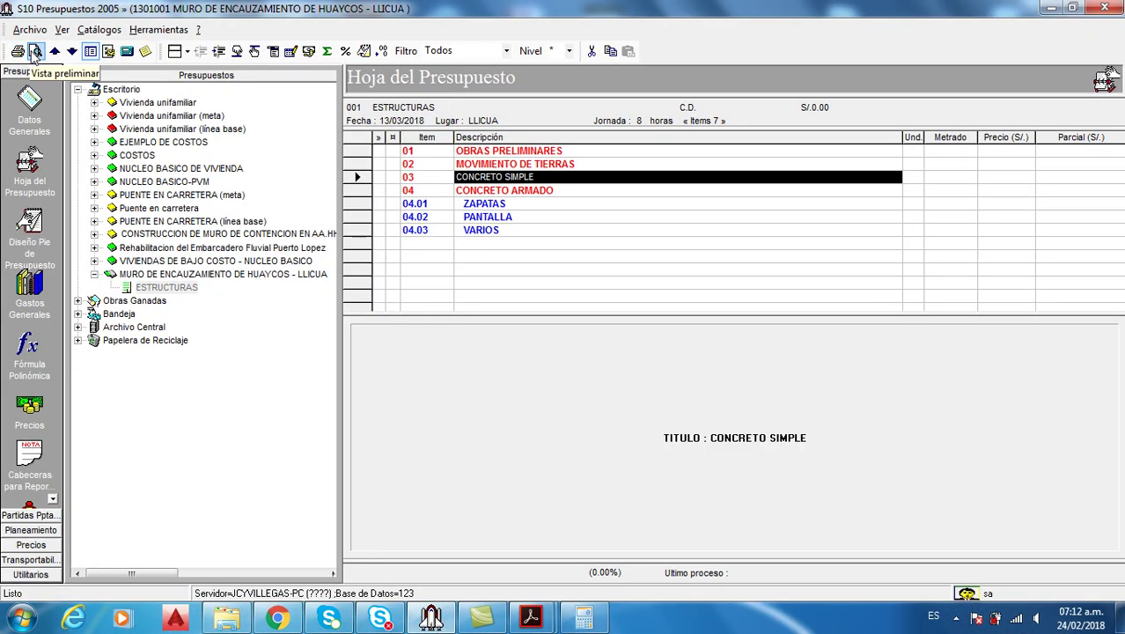
Preview the Presupuesto Estándar cliente report for ESTRUCTURAS, accepting 0 cm page margins
click(35, 52)
mouse_move(187, 65)
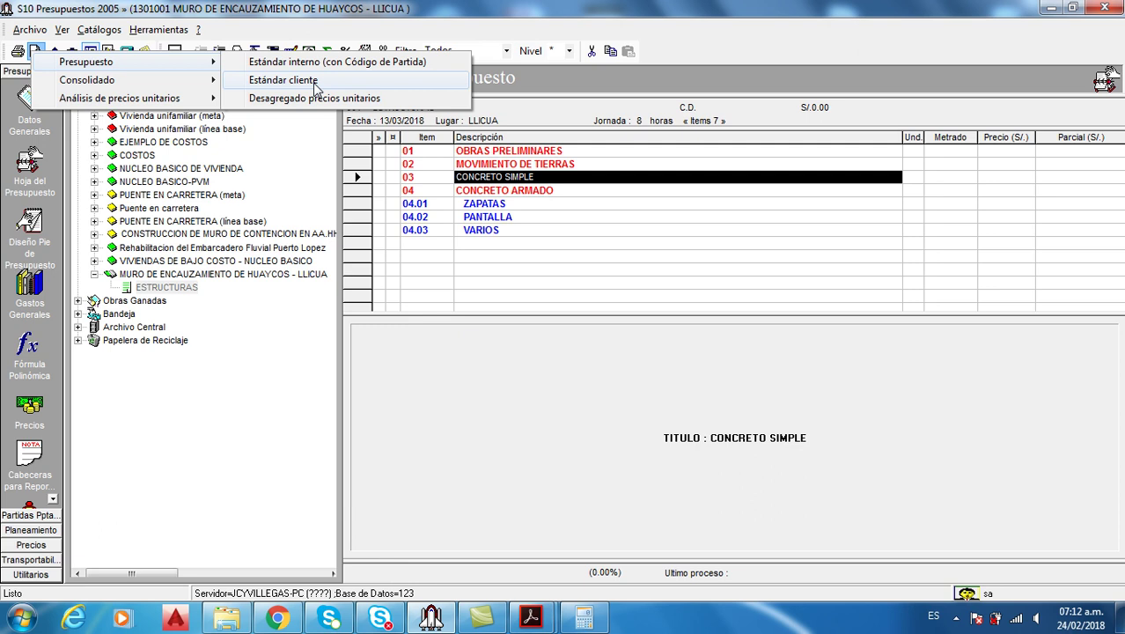
click(315, 83)
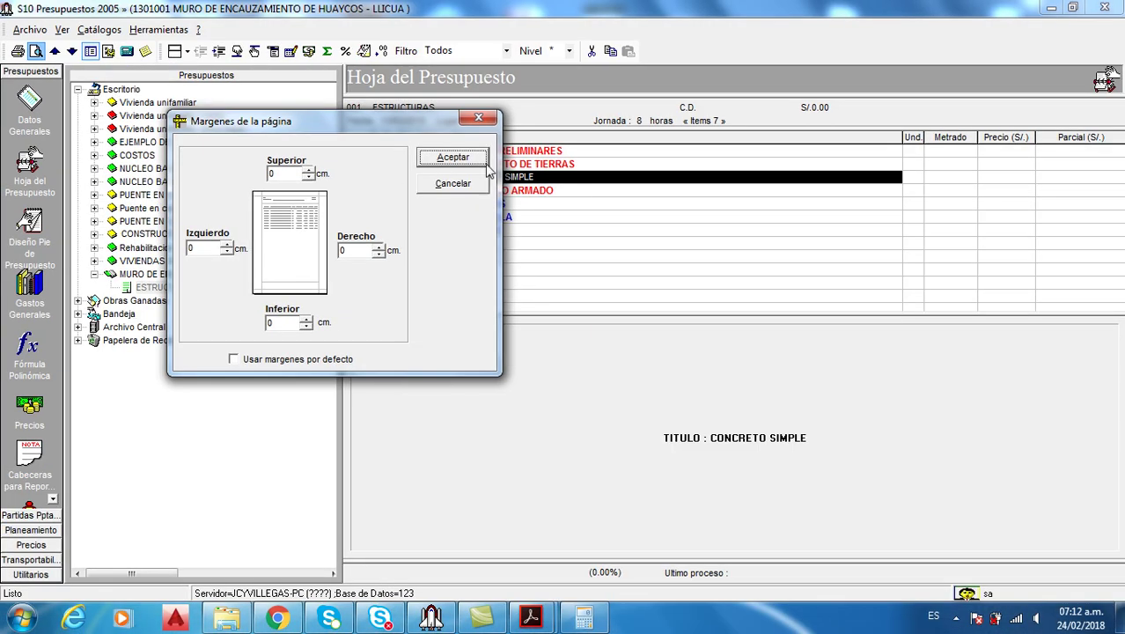
click(476, 157)
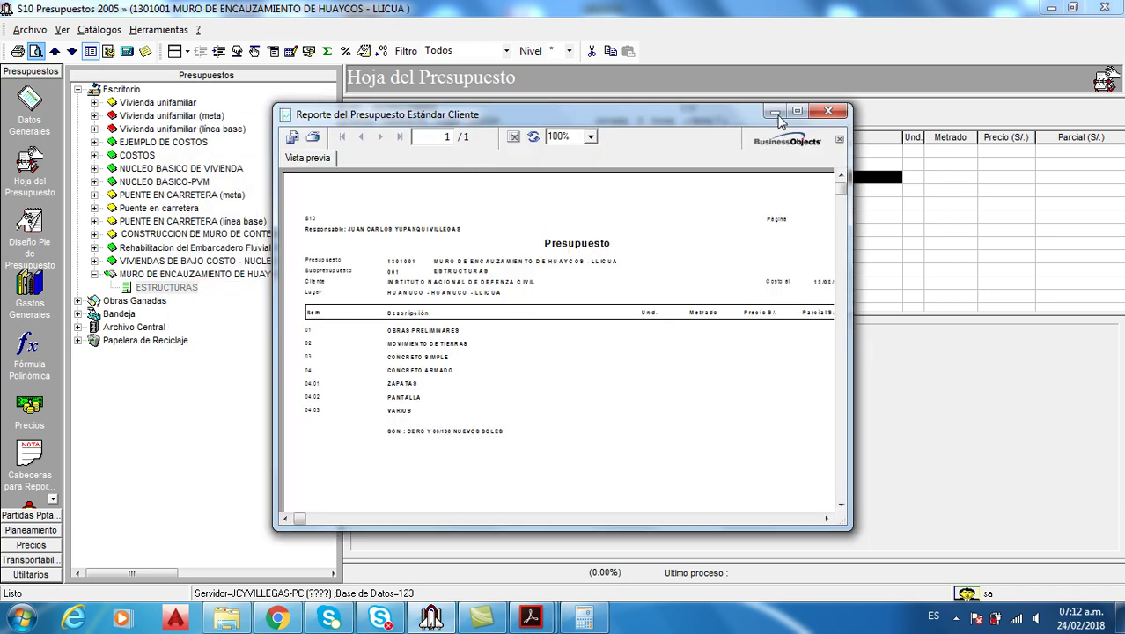
Maximize the client report preview and zoom it to 150%
click(796, 113)
click(311, 27)
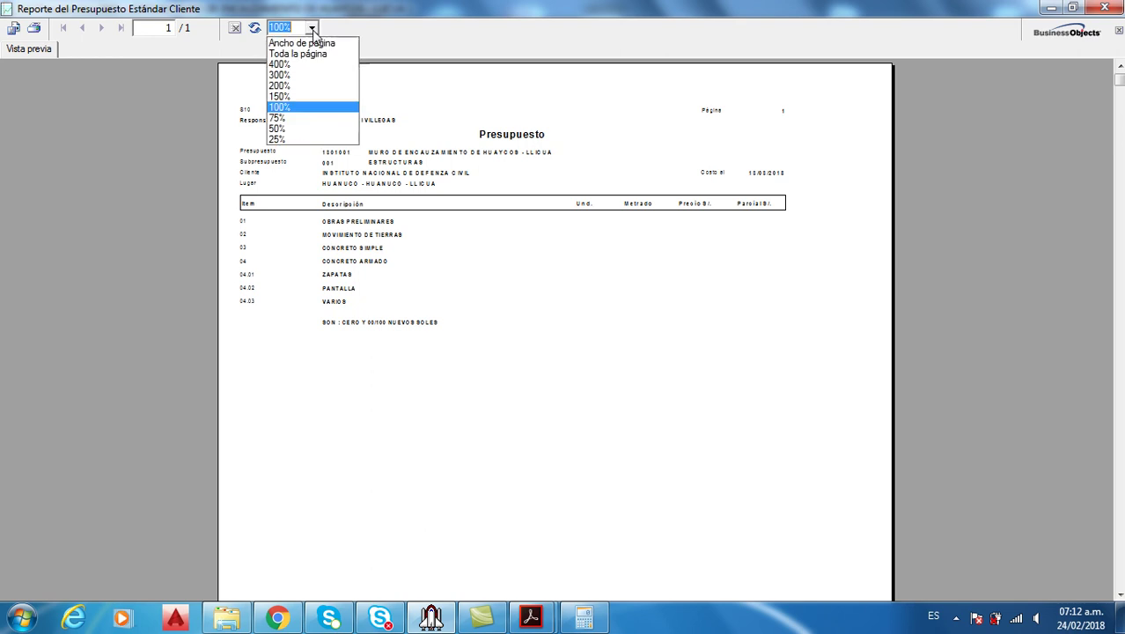
click(289, 96)
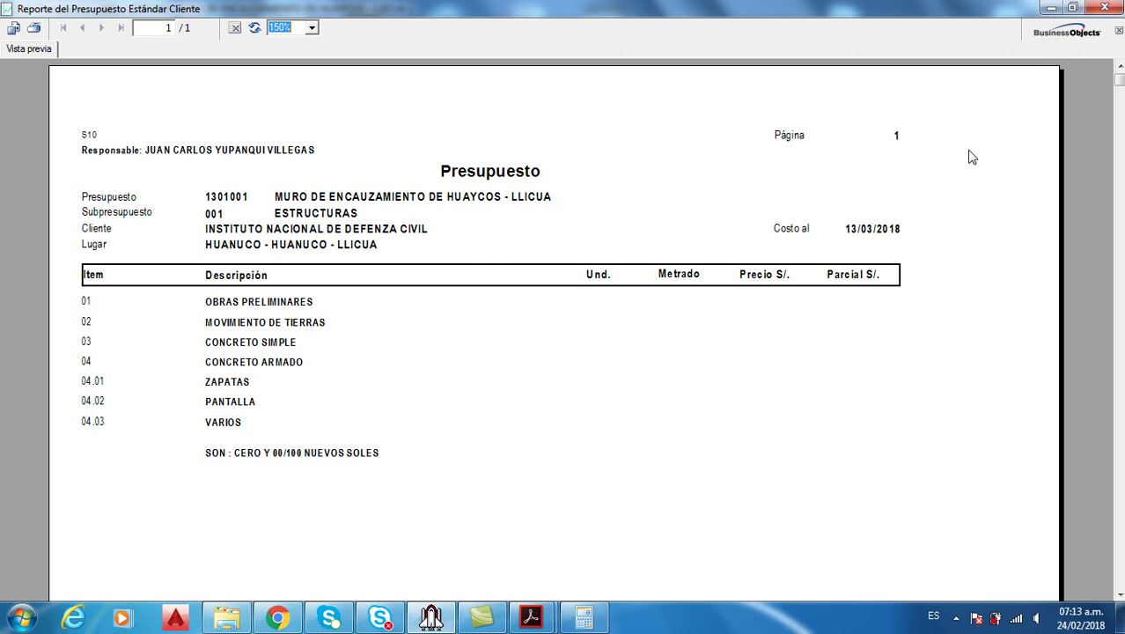
Minimize the preview, restore it from the taskbar, then close it to return to the budget sheet
click(1053, 10)
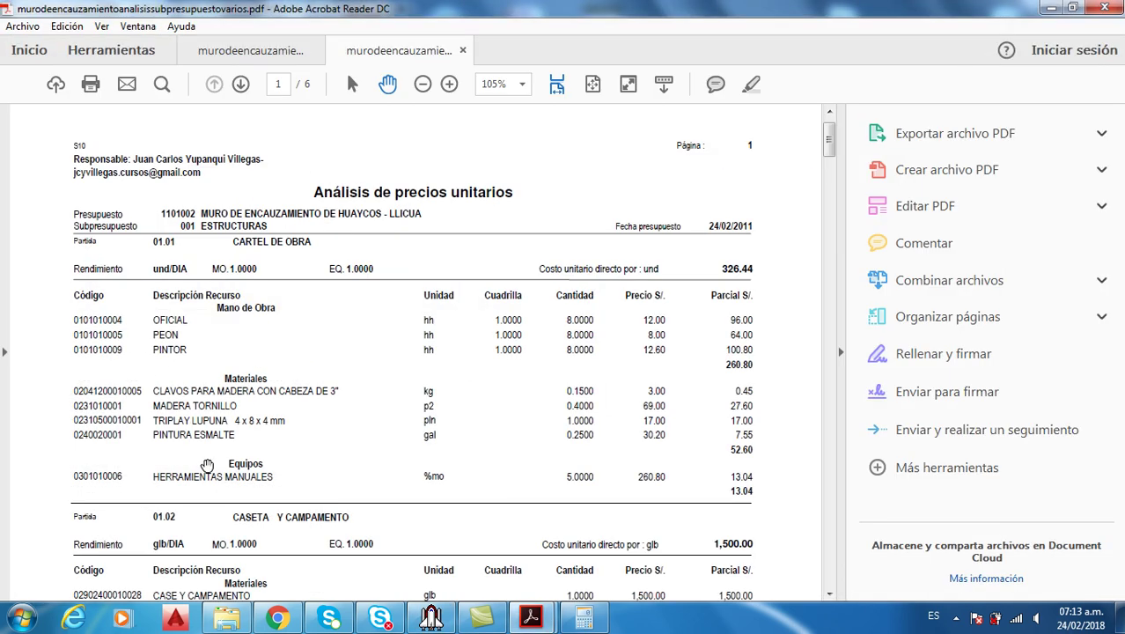
click(1052, 11)
click(431, 616)
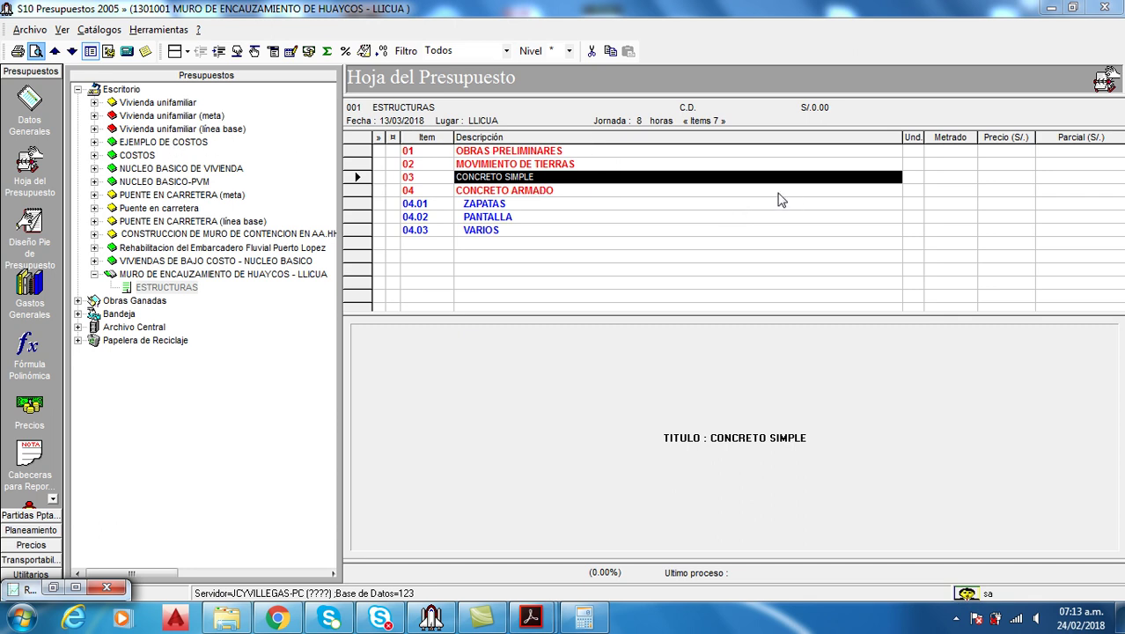
click(77, 588)
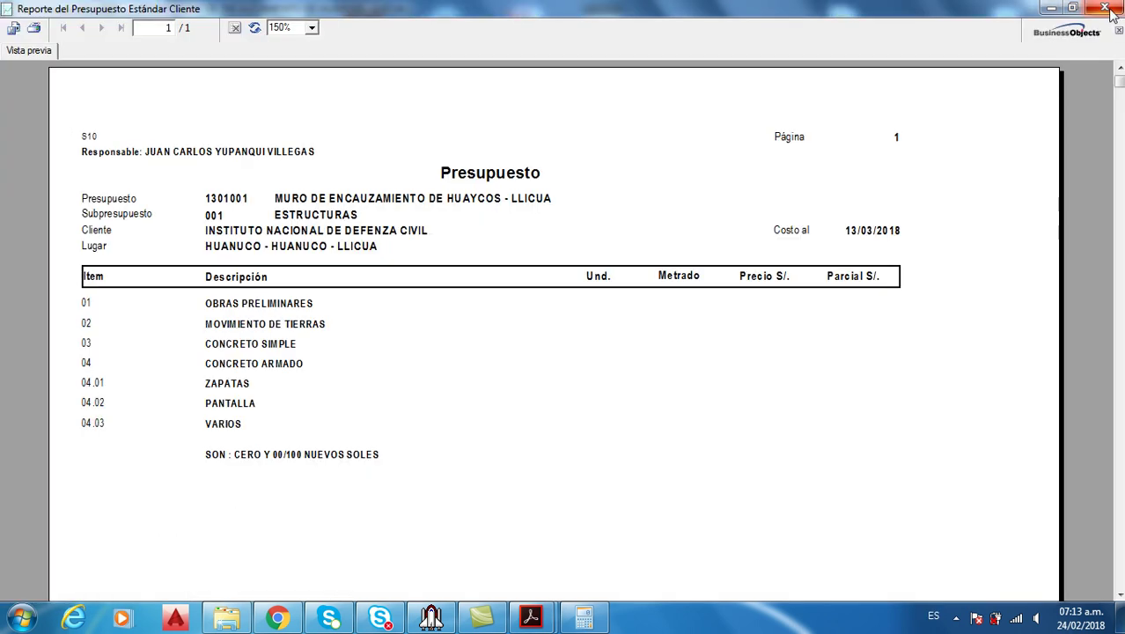
click(1105, 9)
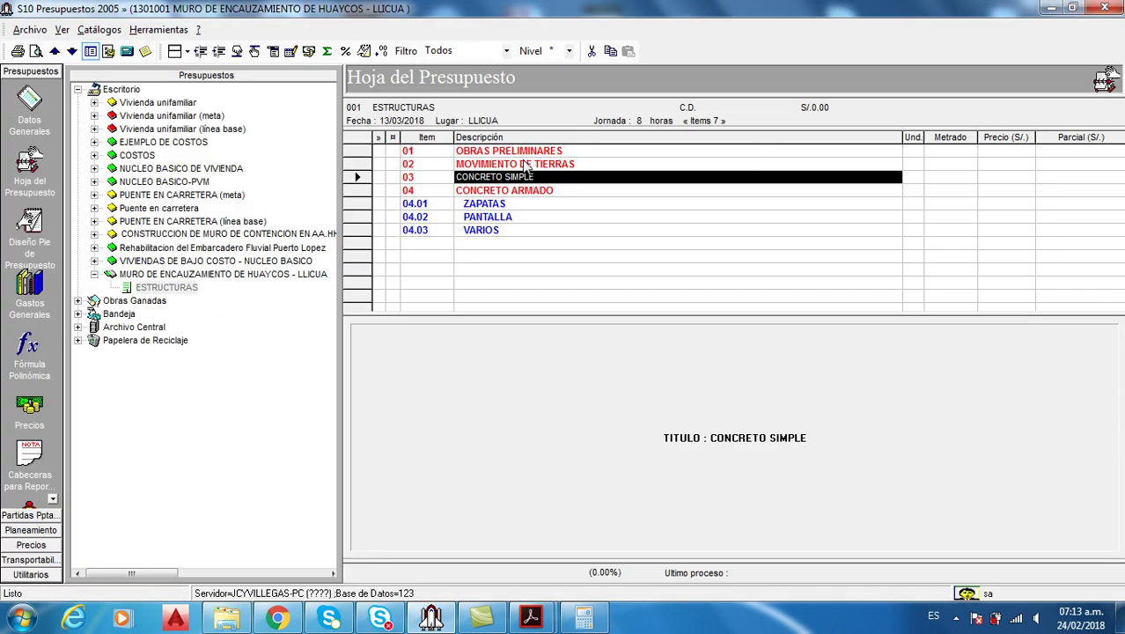
click(521, 154)
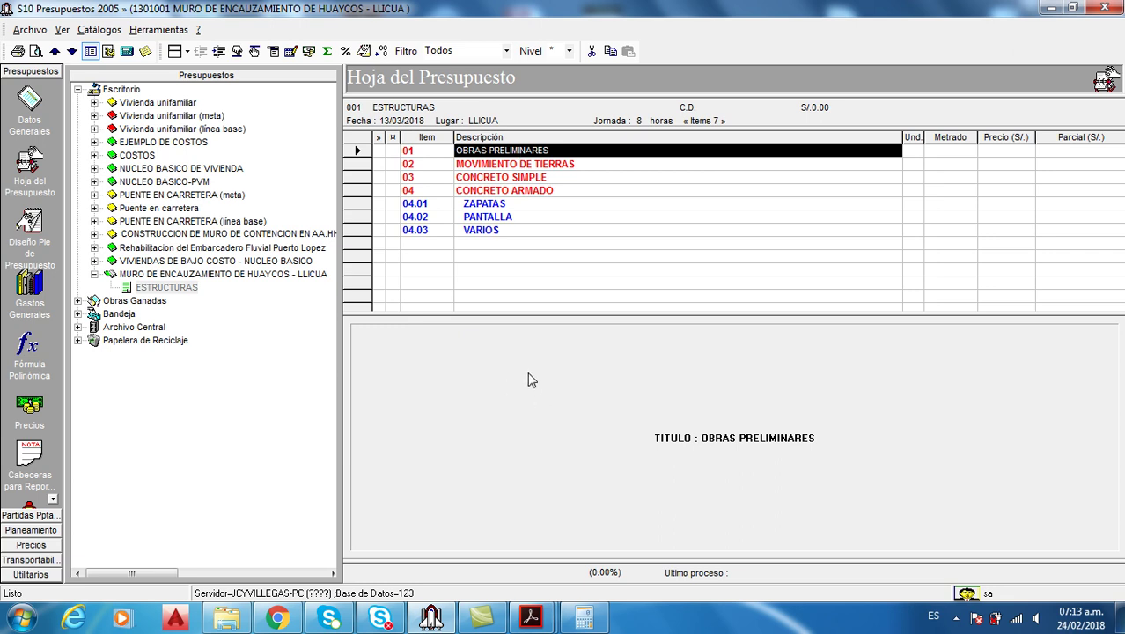
click(530, 618)
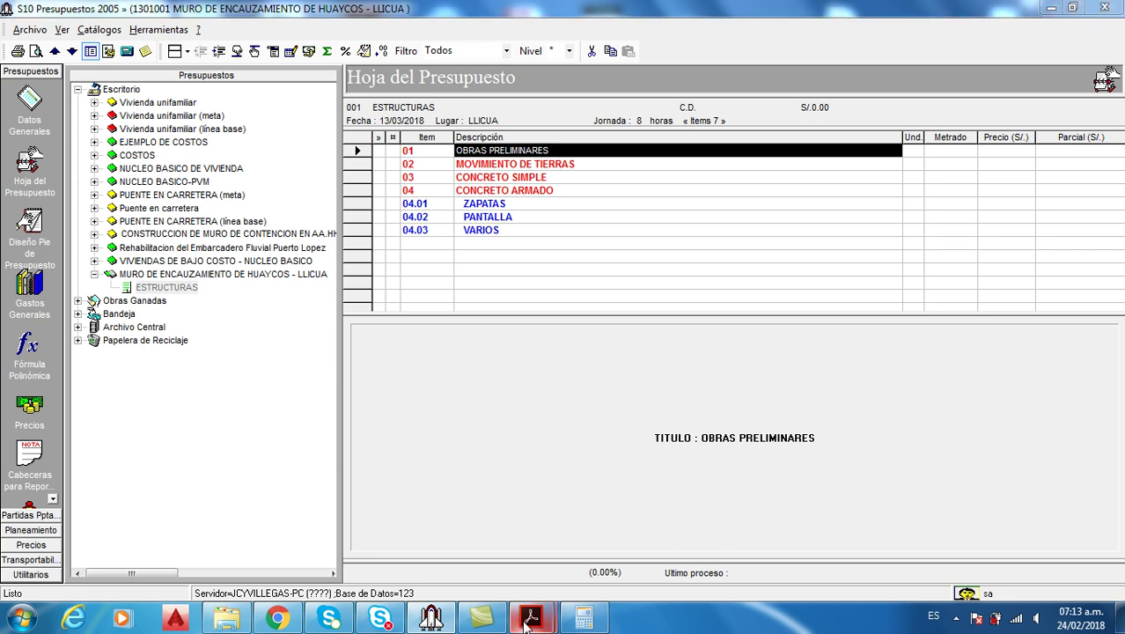
Bring up the reference budget PDF and scroll through it
click(443, 532)
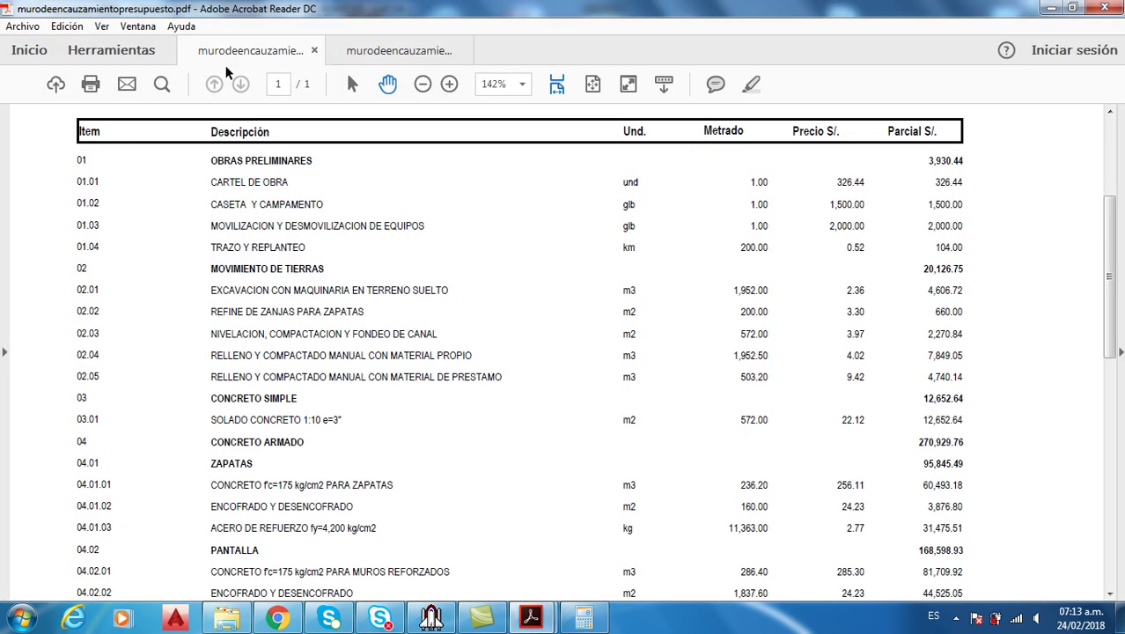
scroll(439, 209, up, 3)
scroll(451, 276, down, 2)
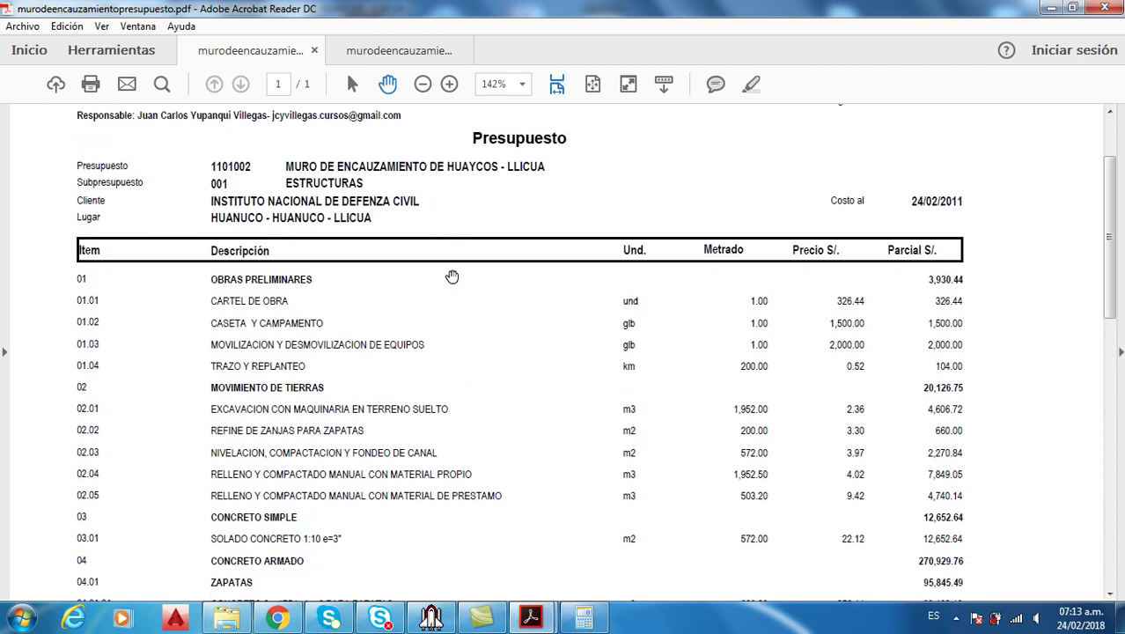
scroll(451, 275, down, 2)
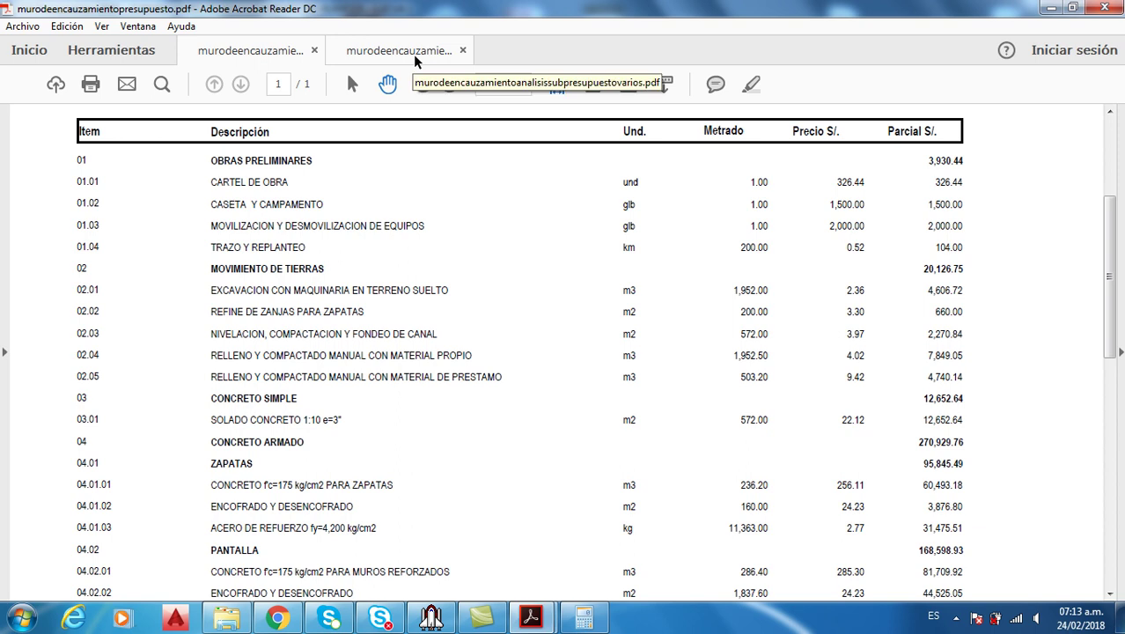
Check the unit-price analysis PDF, go back to the budget PDF, then return to S10
click(417, 58)
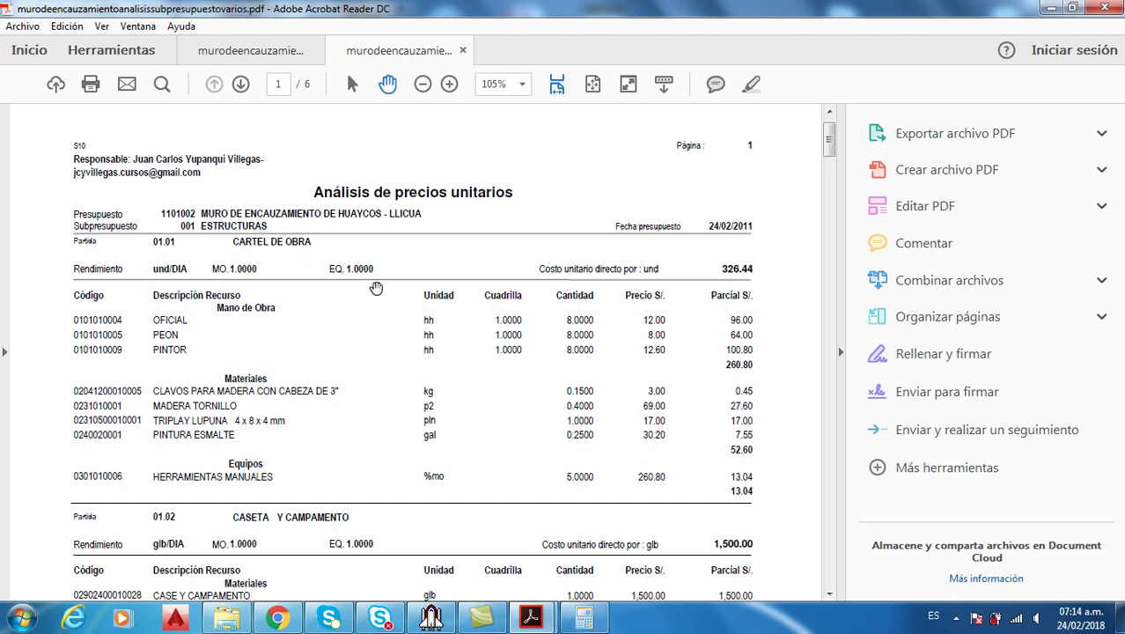
mouse_move(528, 618)
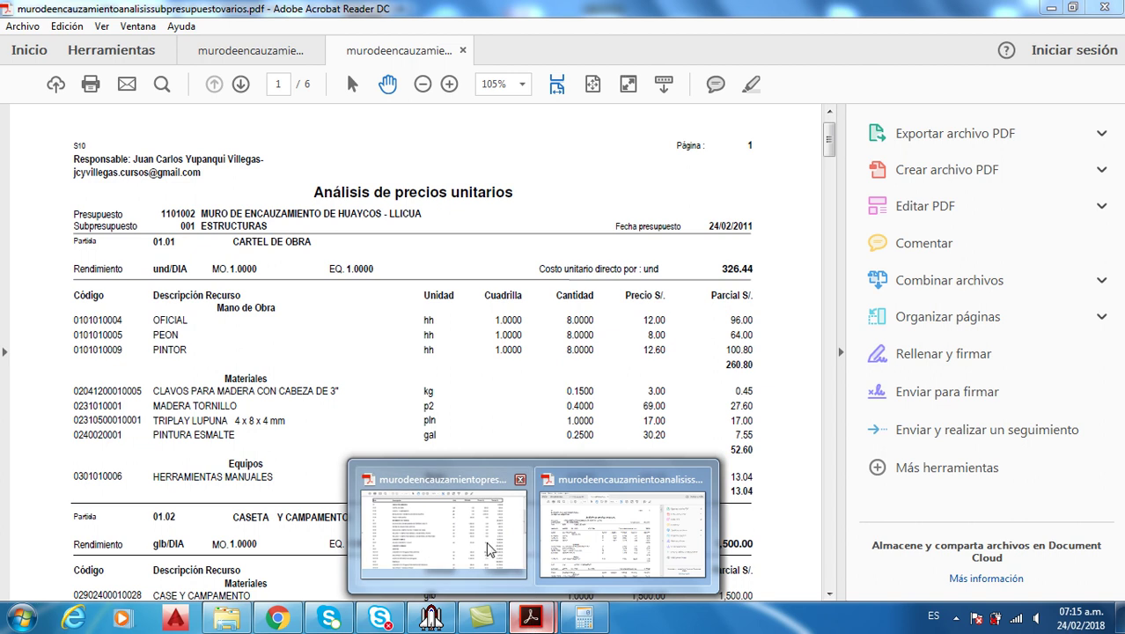
click(485, 536)
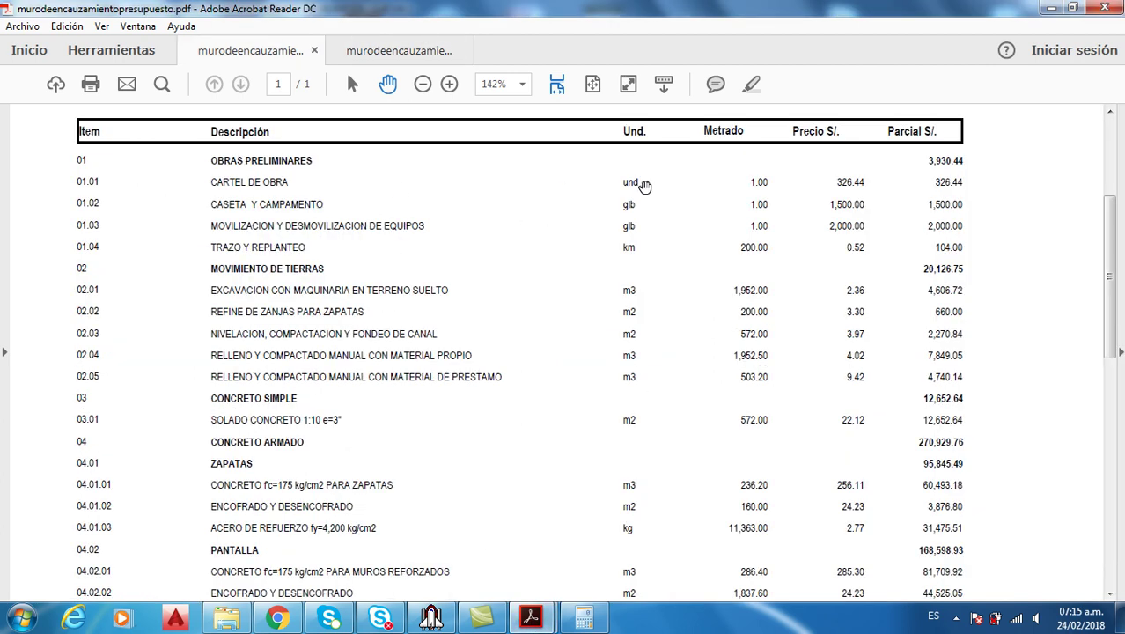
click(431, 618)
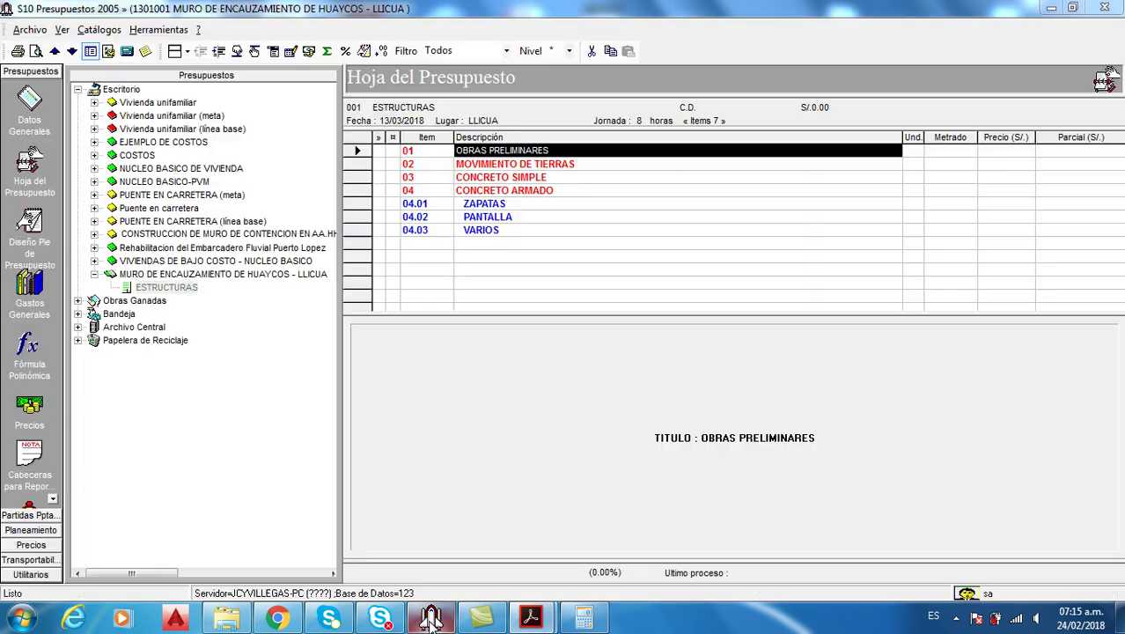
right_click(474, 153)
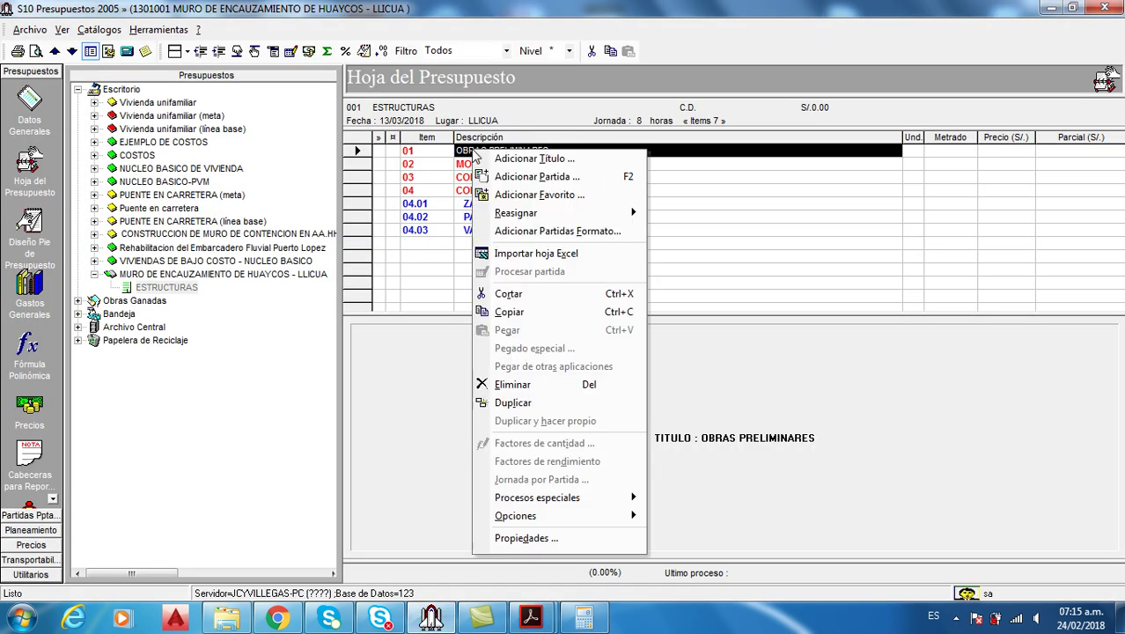
click(530, 178)
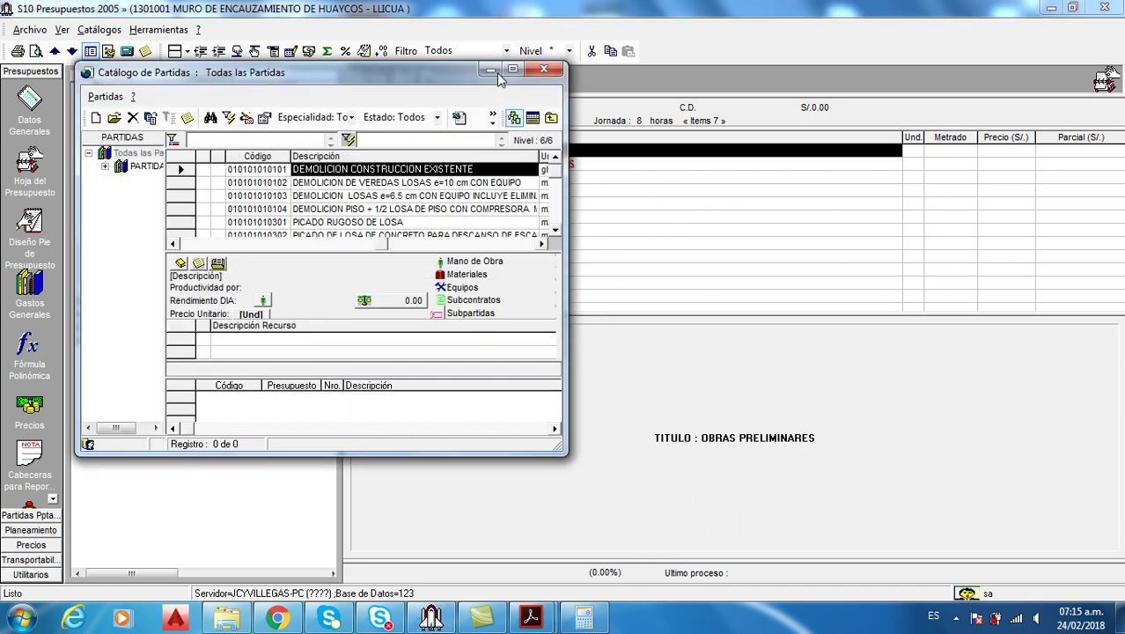
click(514, 71)
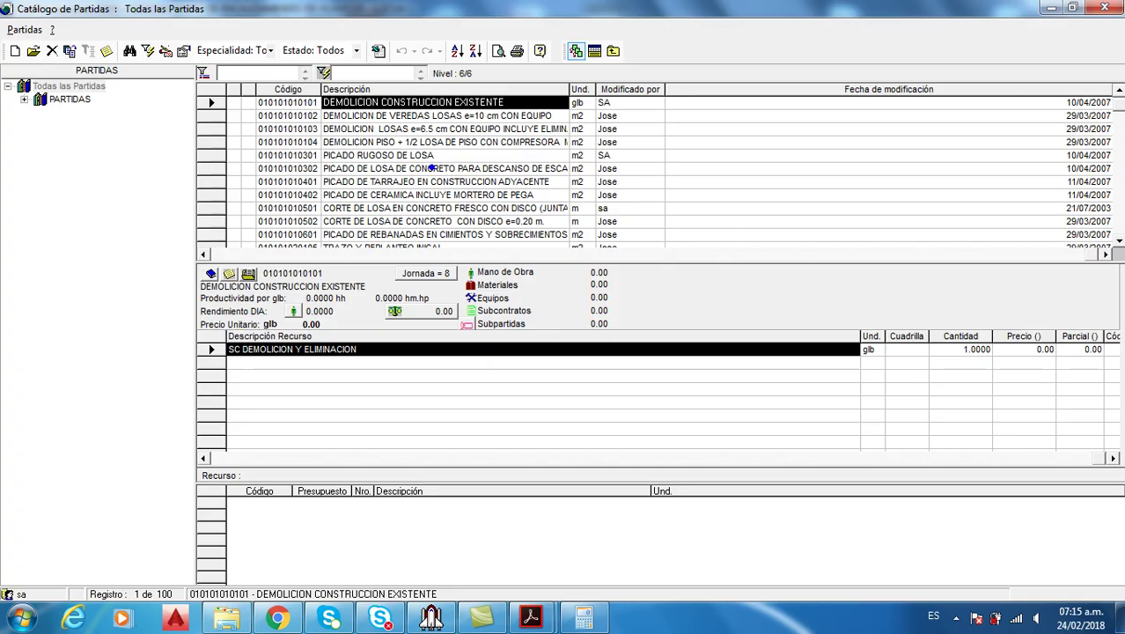
drag(54, 190, 73, 248)
mouse_move(396, 142)
mouse_down()
mouse_move(409, 184)
mouse_move(480, 187)
mouse_up()
drag(503, 360, 478, 411)
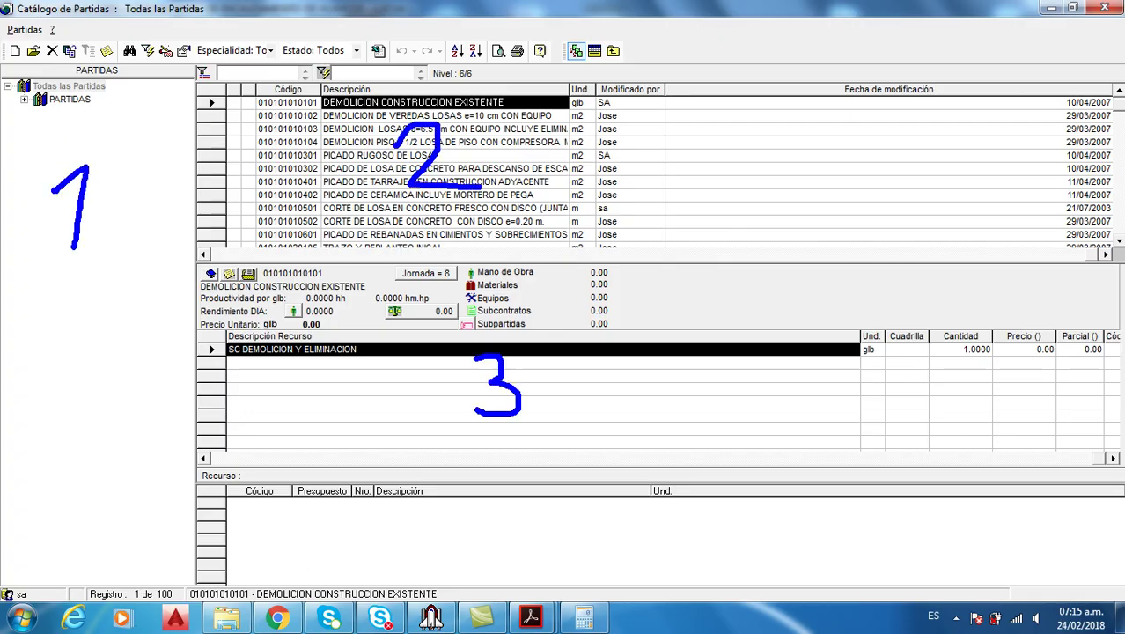
mouse_move(529, 525)
mouse_down()
mouse_move(537, 538)
mouse_move(524, 564)
mouse_up()
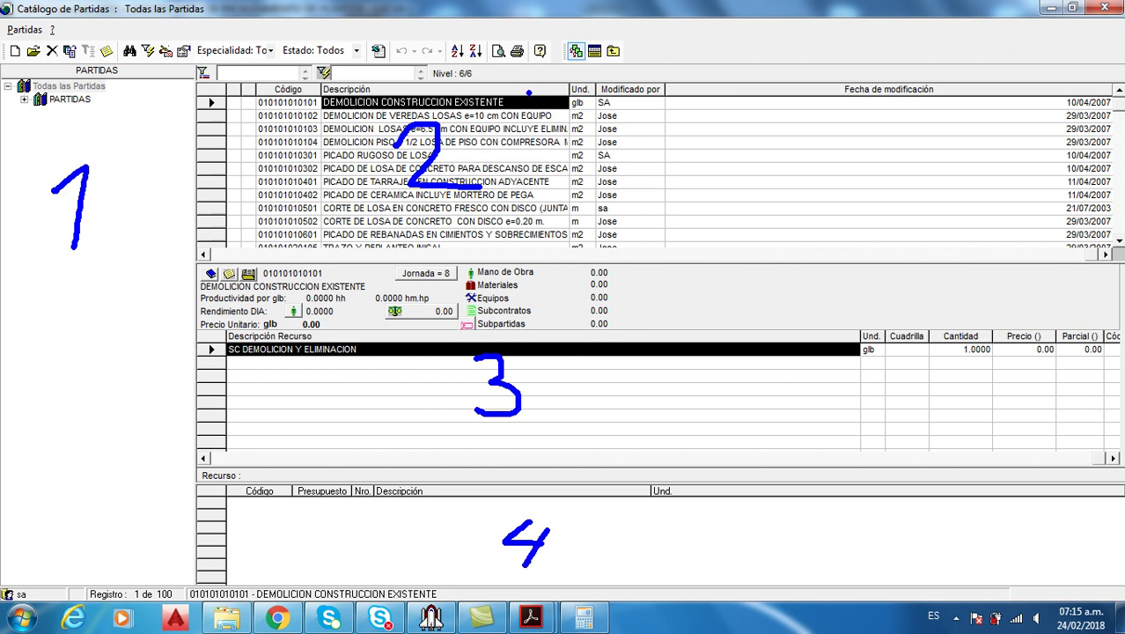
mouse_move(576, 33)
mouse_down()
mouse_move(615, 67)
mouse_move(575, 36)
mouse_up()
mouse_move(677, 23)
mouse_down()
mouse_move(635, 42)
mouse_move(641, 70)
mouse_up()
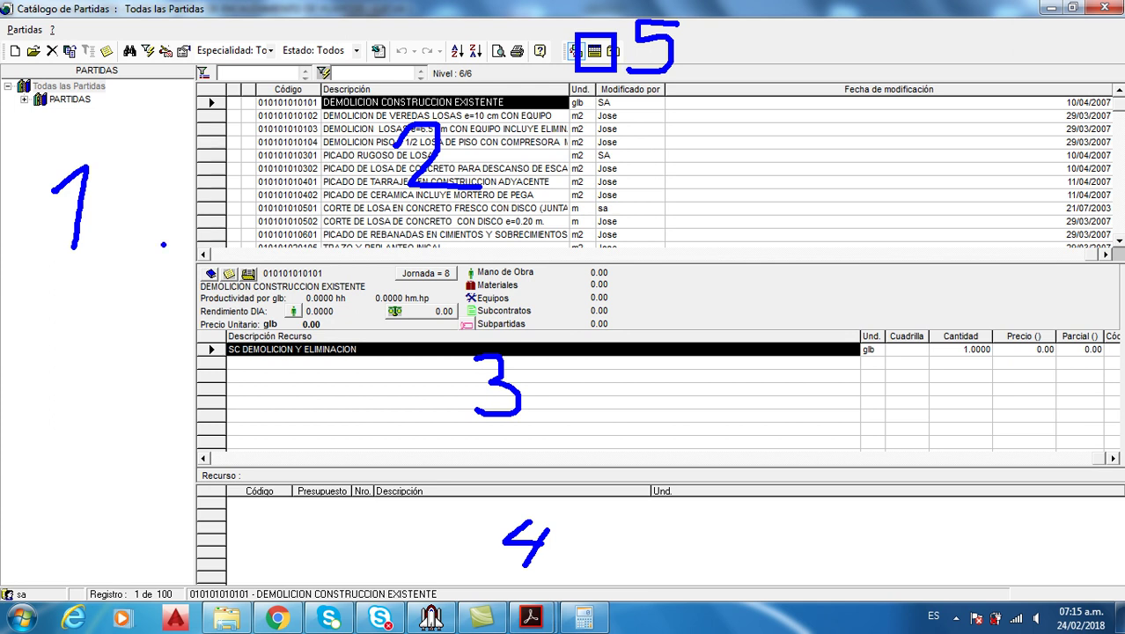
key(Escape)
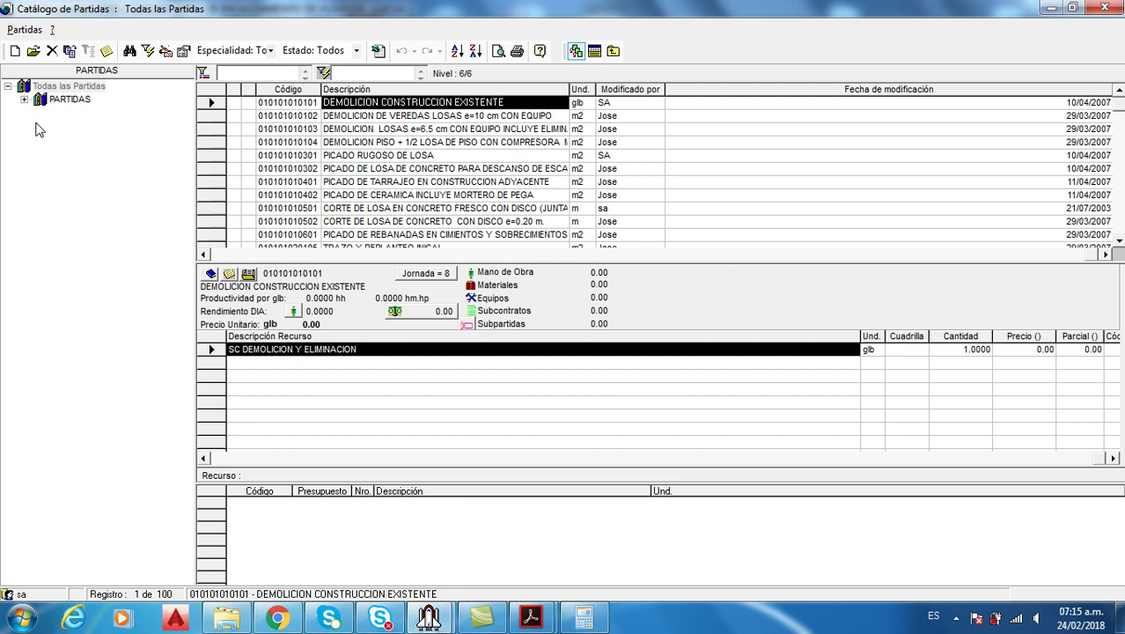
Browse several catalogue work items, then filter the list by 'CART'
click(379, 155)
click(379, 142)
click(371, 194)
click(379, 141)
click(391, 168)
click(378, 128)
click(378, 116)
click(379, 155)
text(CART)
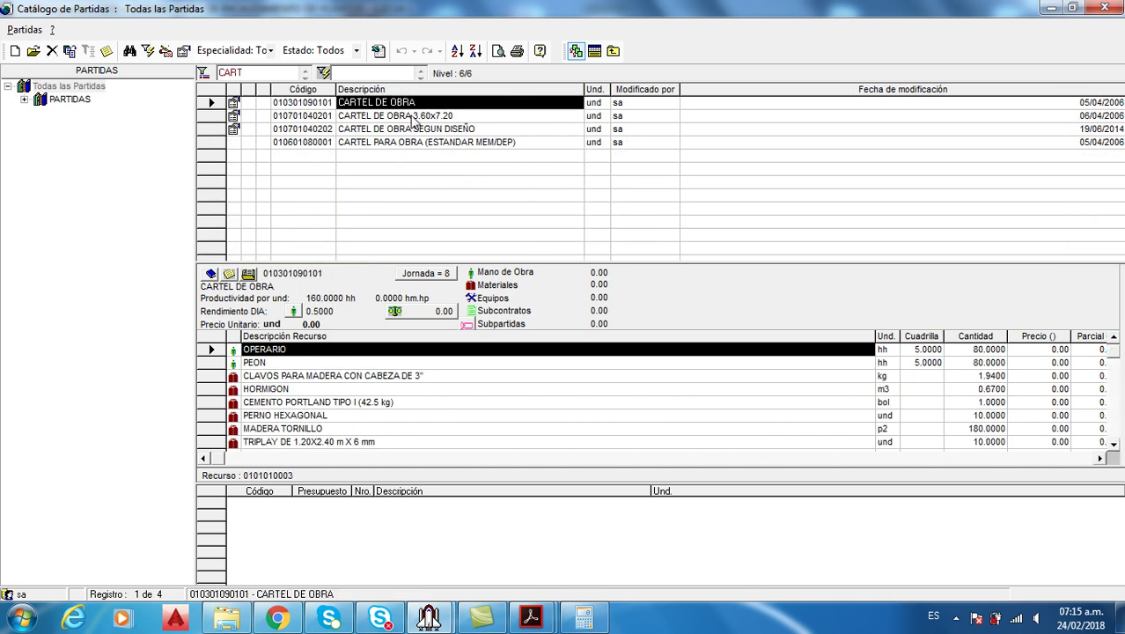
Compare the resource breakdowns of CARTEL DE OBRA SEGUN DISEÑO and CARTEL PARA OBRA
click(412, 130)
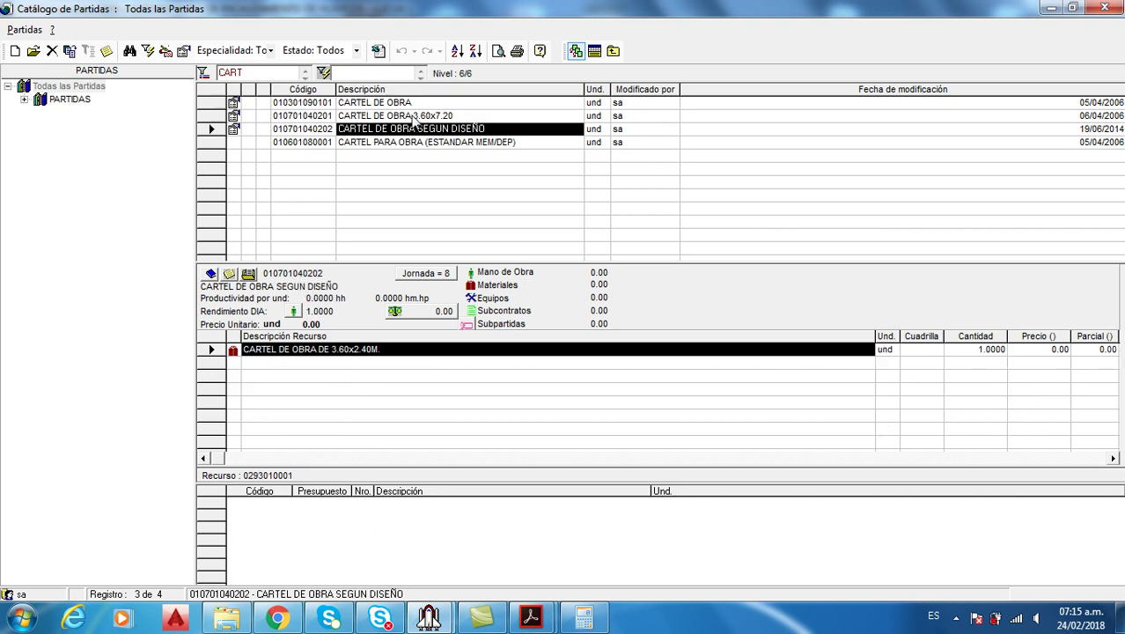
scroll(413, 119, up, 1)
scroll(413, 119, down, 2)
scroll(412, 119, up, 1)
scroll(413, 119, up, 1)
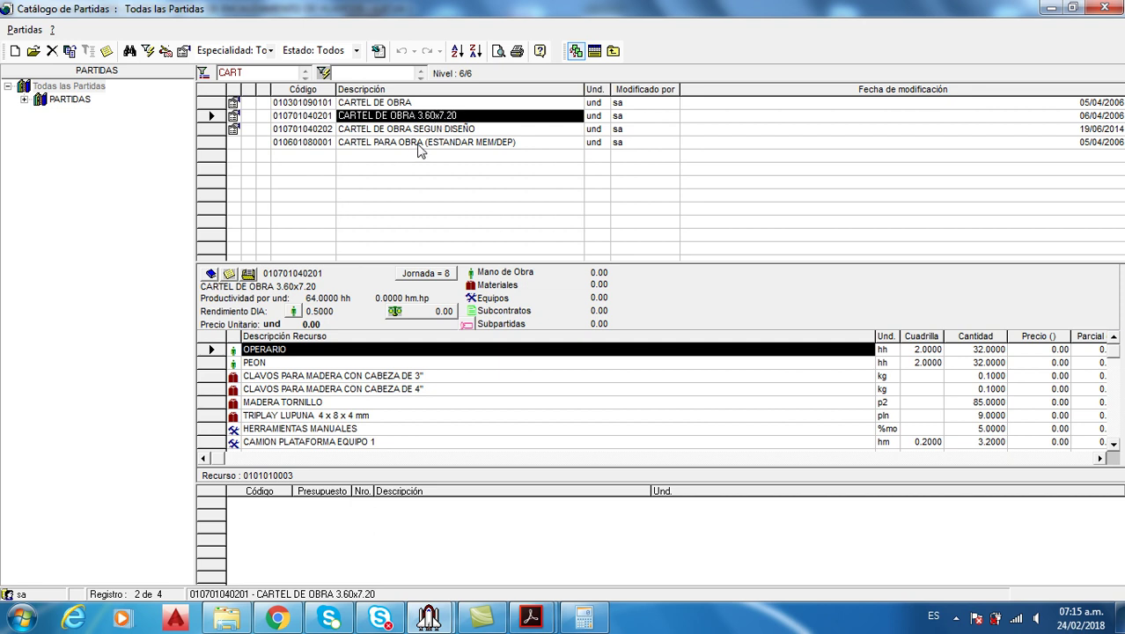
click(421, 142)
click(419, 129)
click(416, 142)
click(410, 130)
click(412, 142)
click(412, 130)
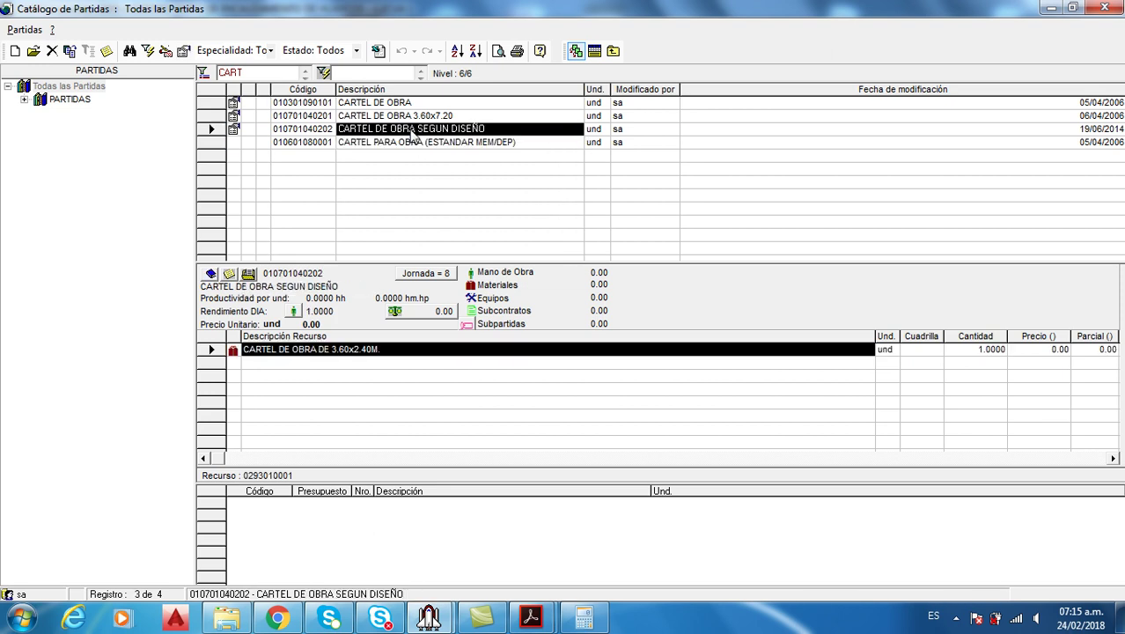
Locate the item's group with Ubicar el grupo, show Todas las Partidas, and filter 'CART' again
right_click(412, 132)
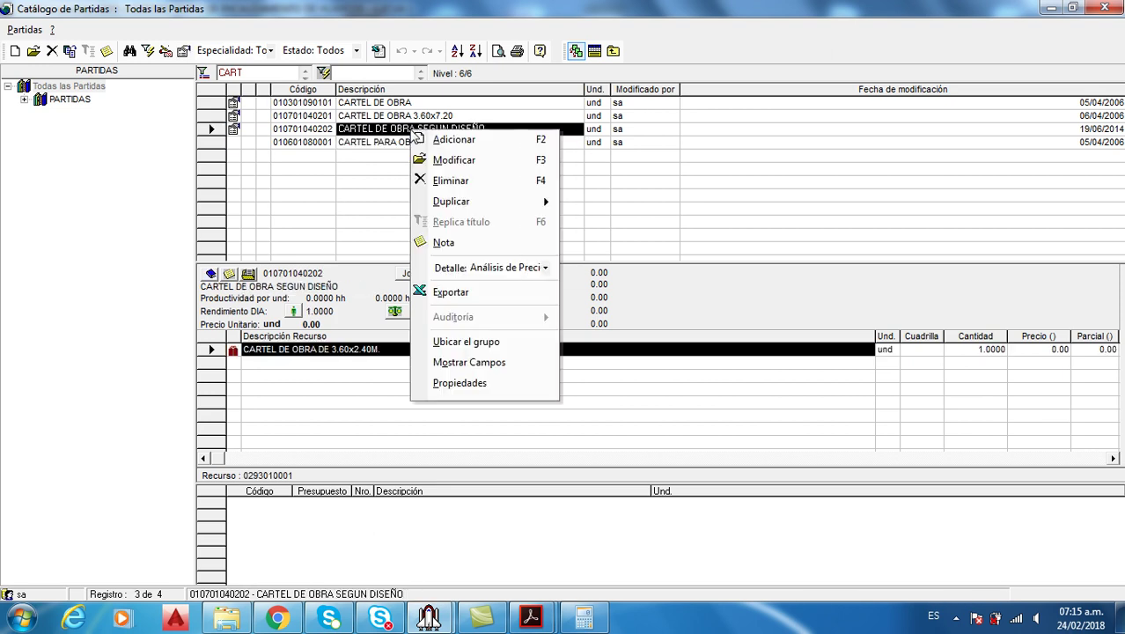
click(476, 341)
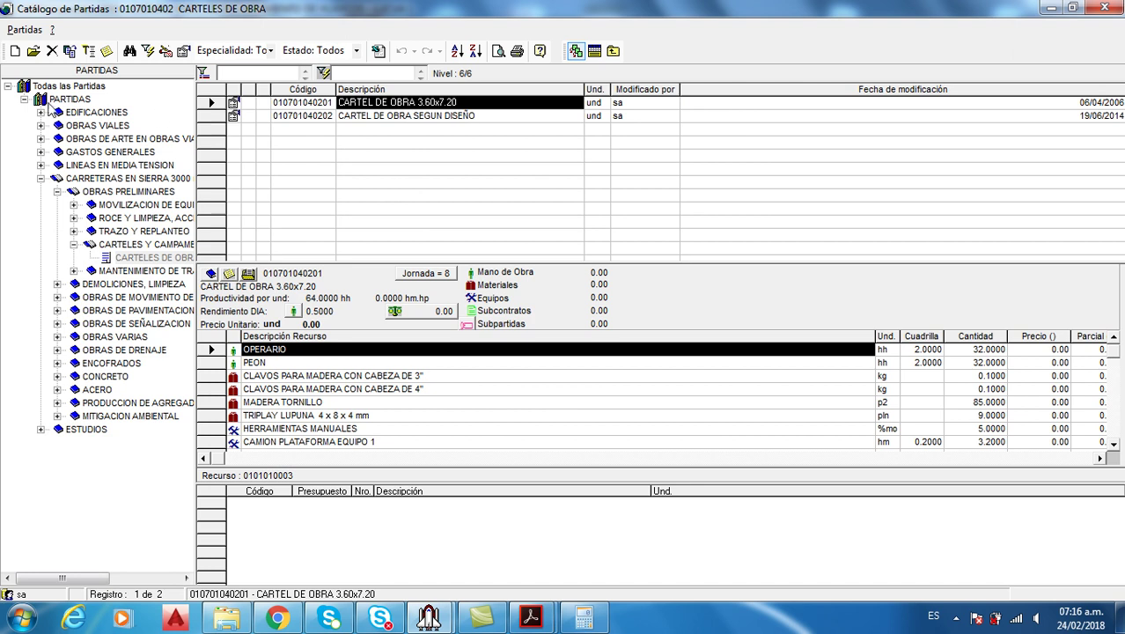
click(81, 88)
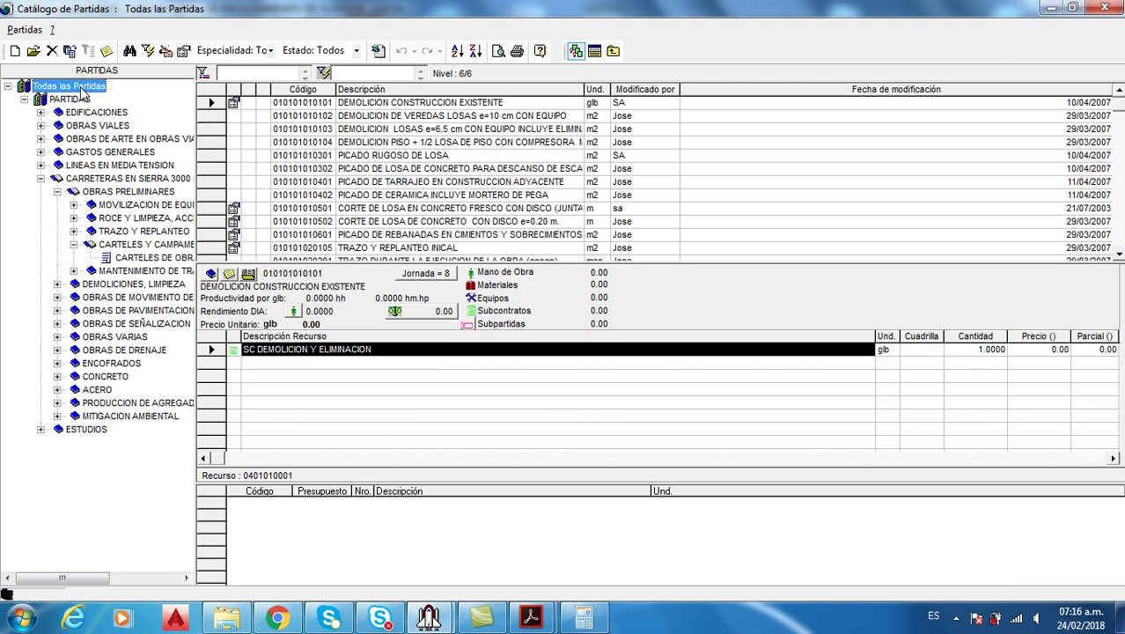
click(360, 169)
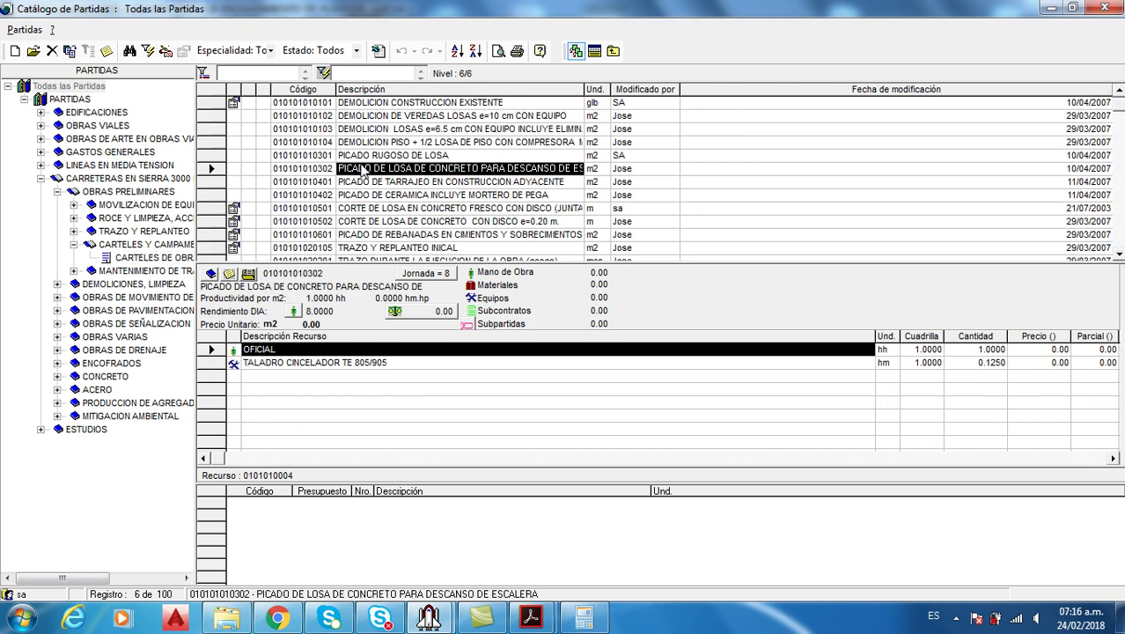
text(CART)
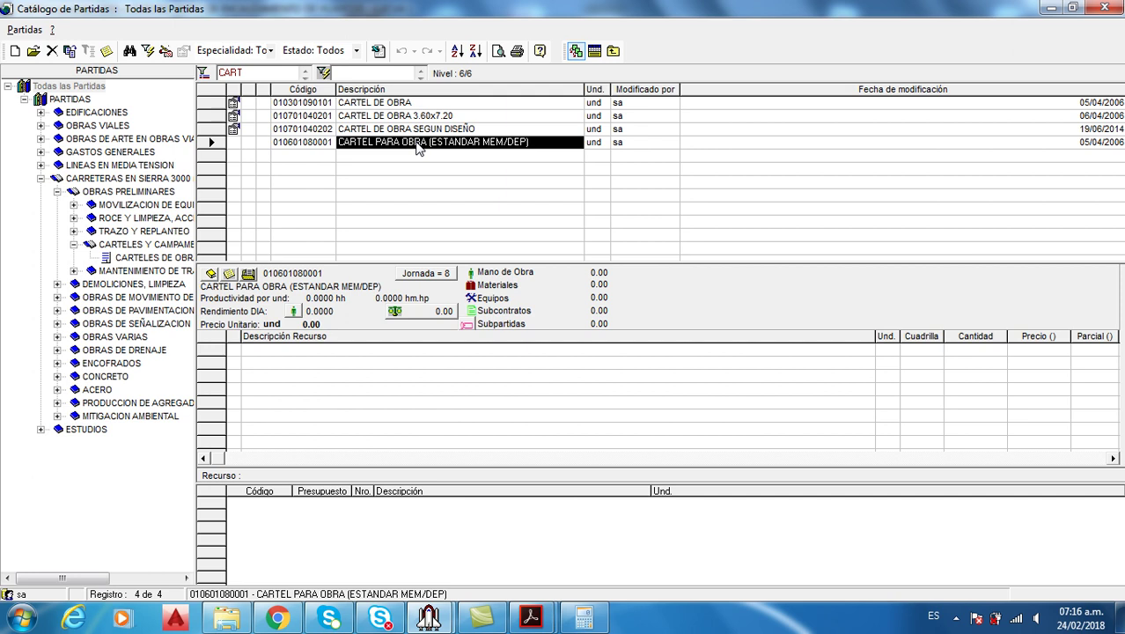
Duplicate CARTEL PARA OBRA as Solo la Partida, checking the reference budget PDF
right_click(417, 146)
mouse_move(491, 219)
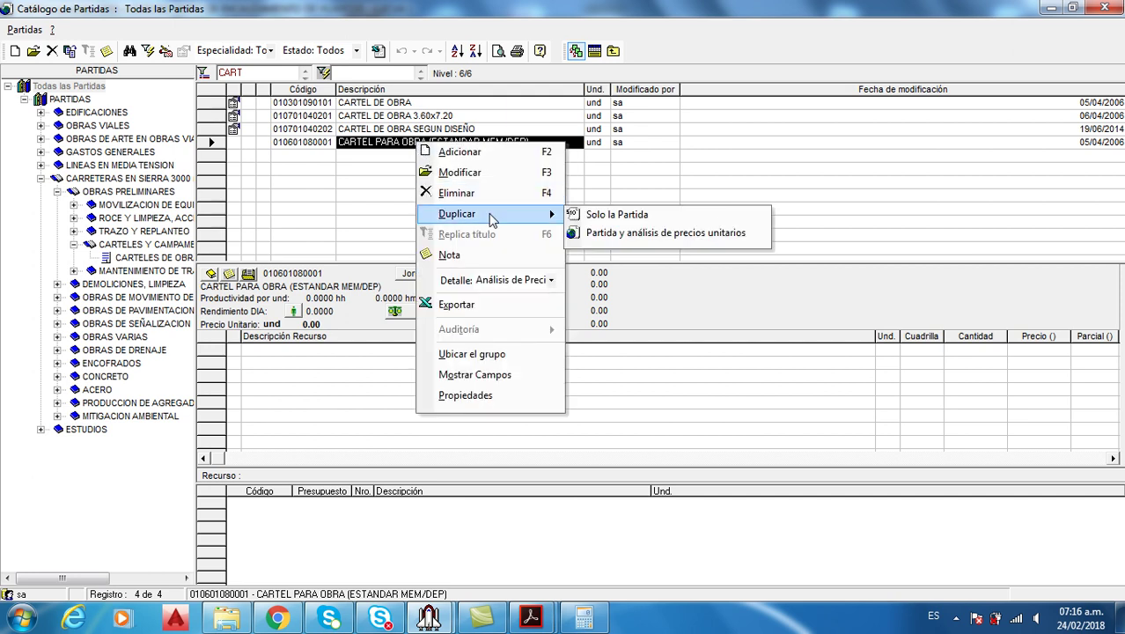
click(639, 219)
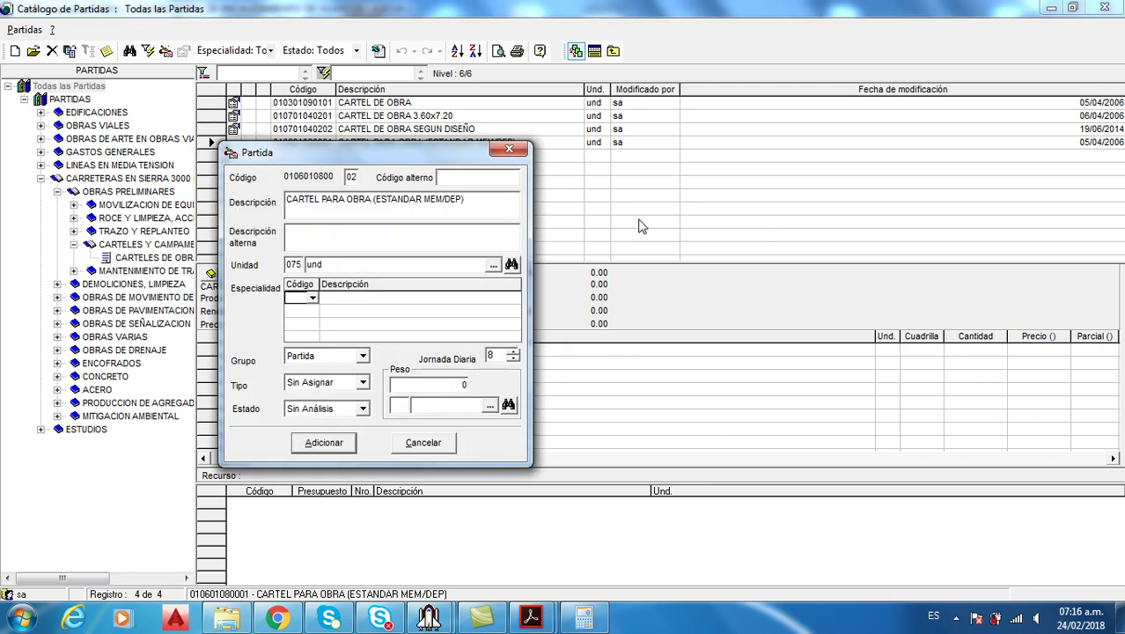
mouse_move(530, 619)
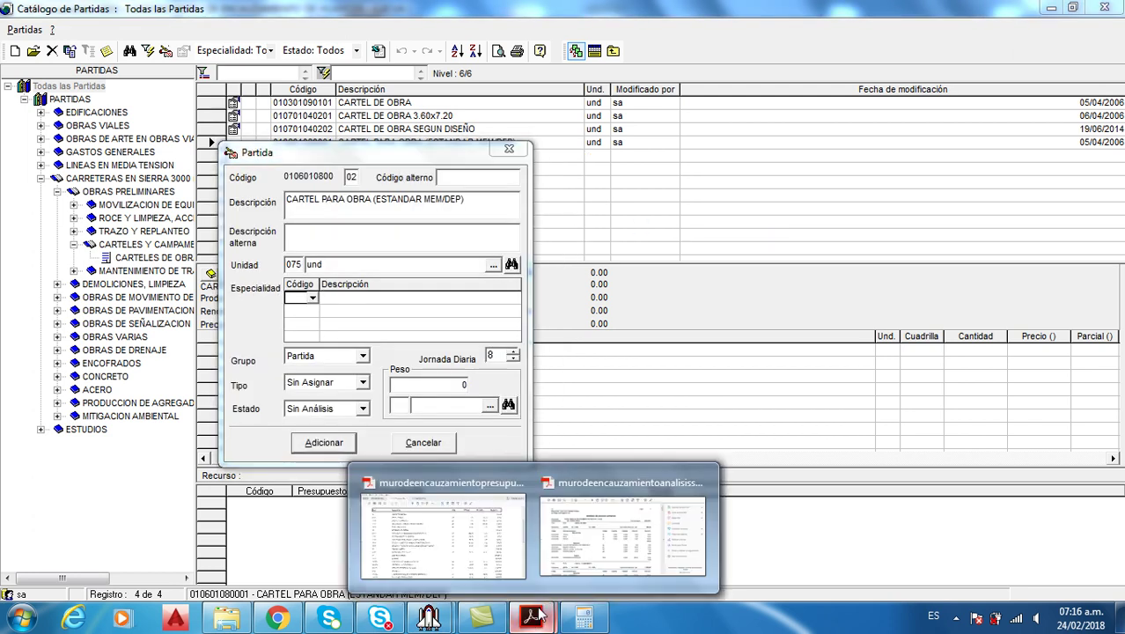
click(487, 529)
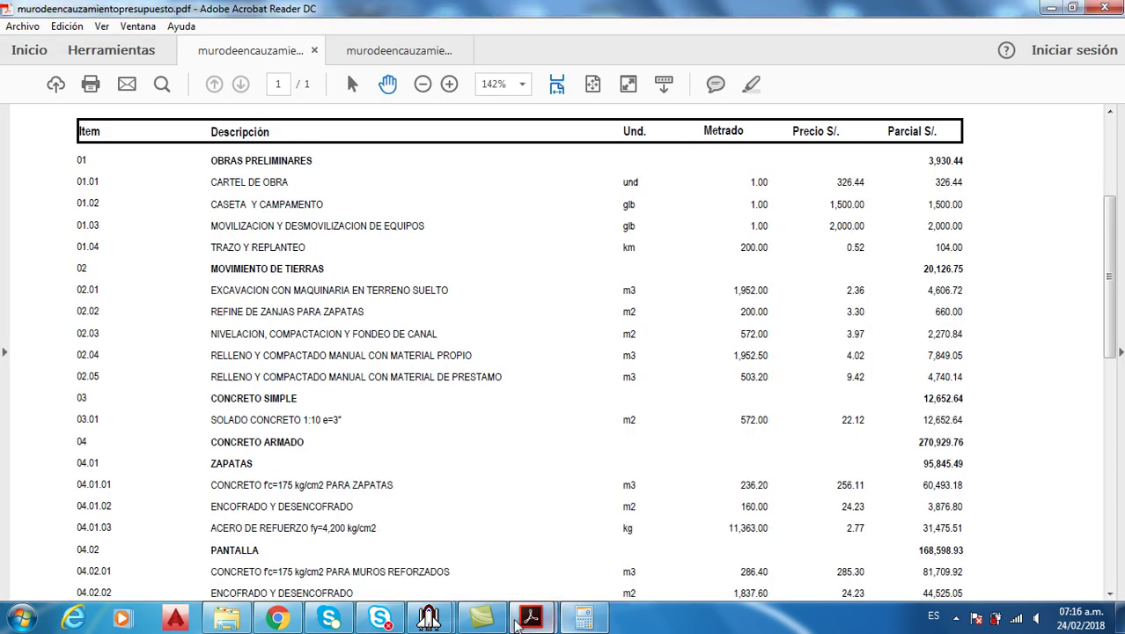
mouse_move(428, 619)
click(458, 566)
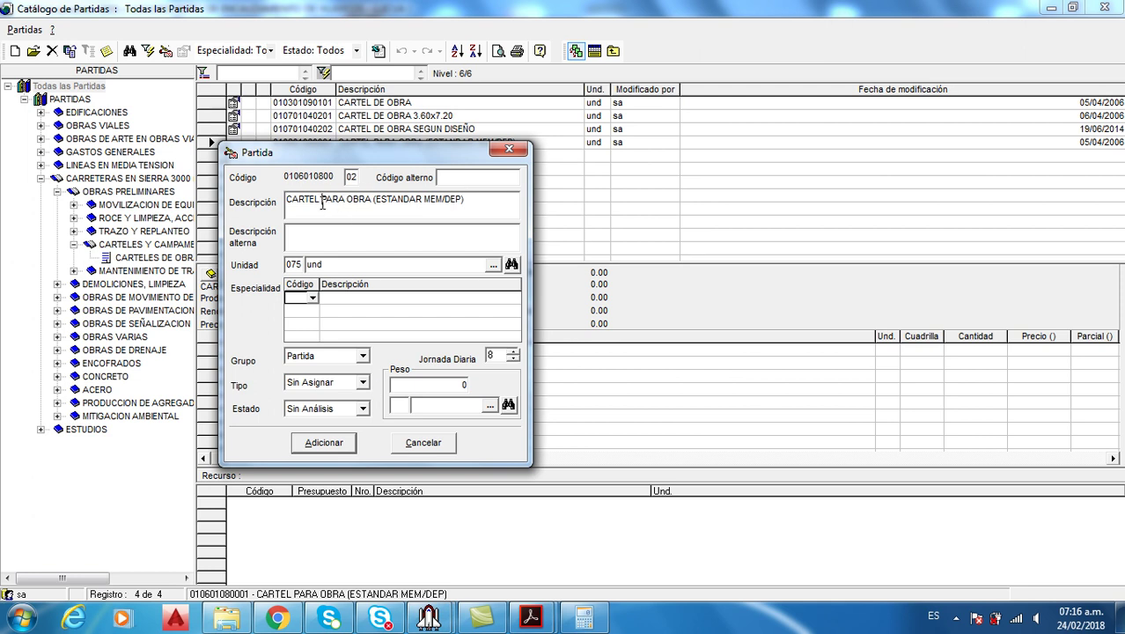
Change the copied item's description to CARTEL DE OBRA
drag(323, 204, 569, 226)
text(DE OBRA)
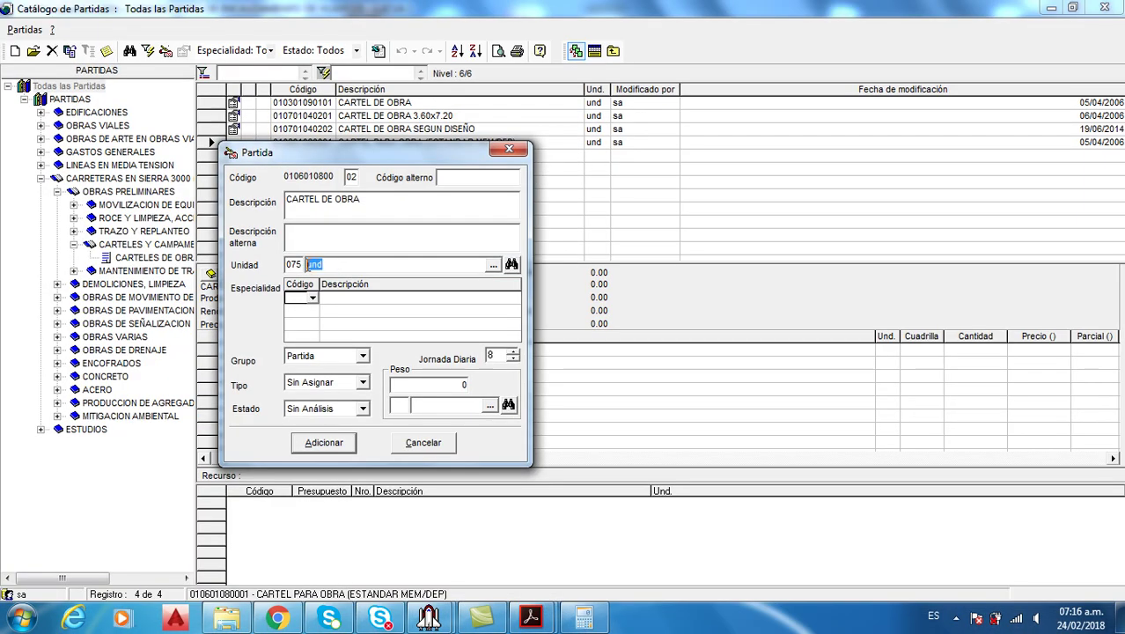
text(m3)
Set the unit to und after browsing the units catalogue, and add the new item
click(492, 265)
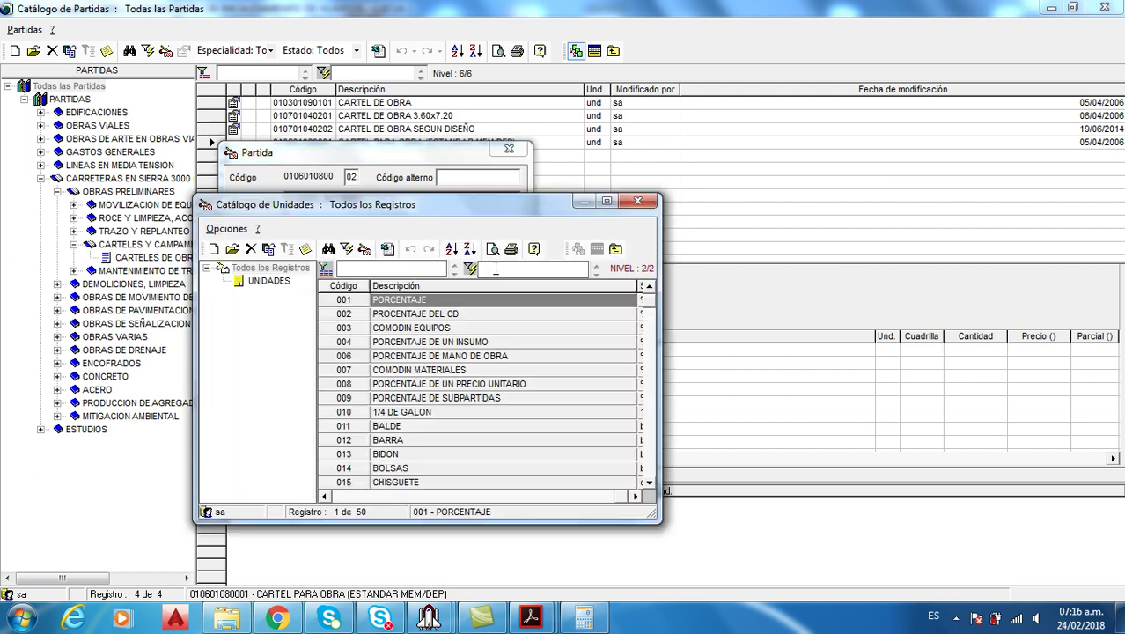
click(410, 357)
click(398, 397)
click(398, 427)
scroll(398, 436, down, 3)
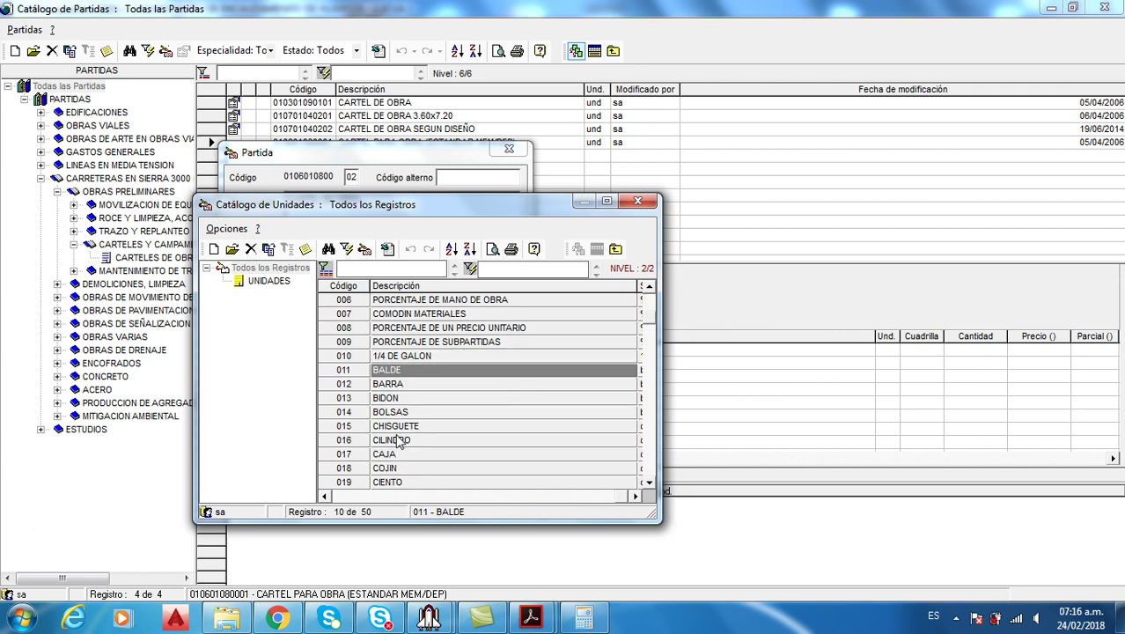
scroll(398, 440, down, 2)
double_click(405, 397)
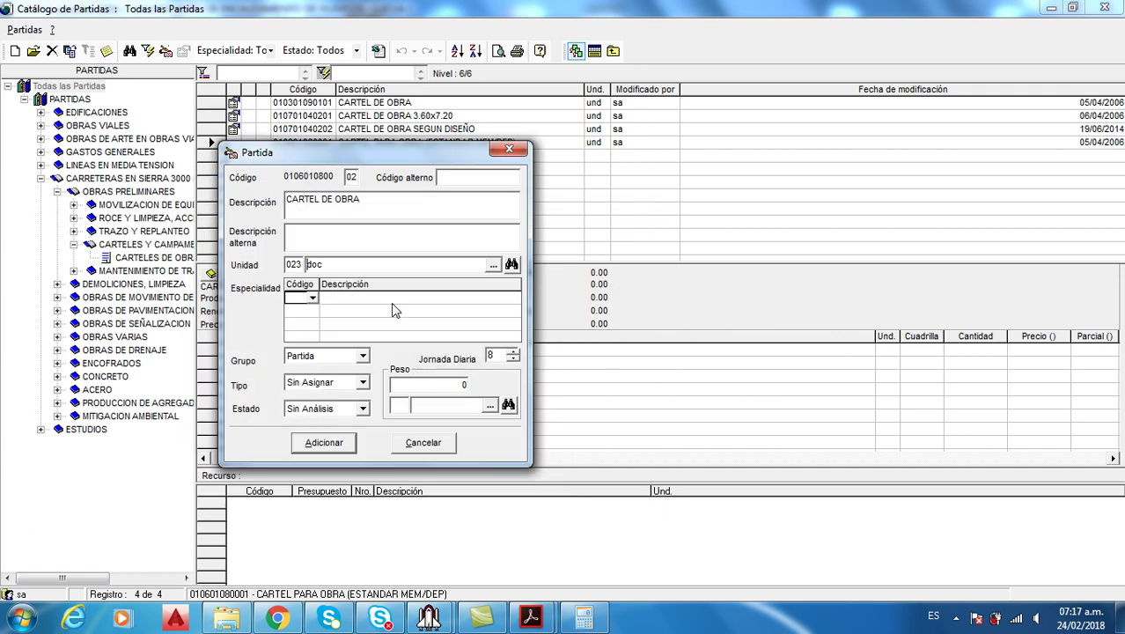
drag(331, 264, 275, 276)
text(nd)
click(344, 445)
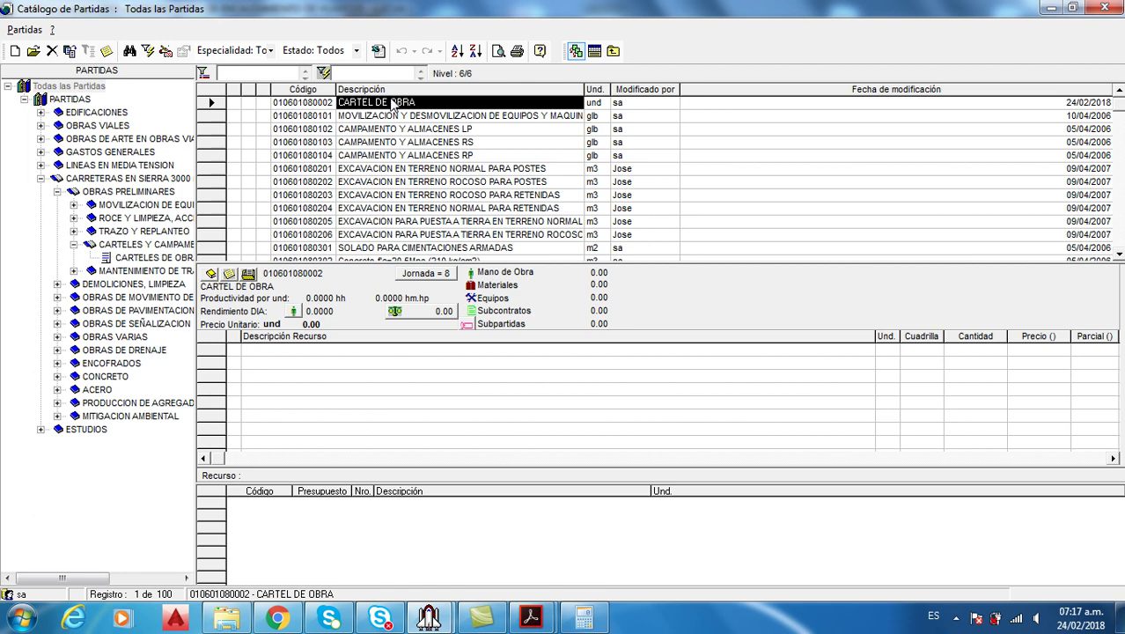
Enlarge the analysis panels and review the CARTEL DE OBRA price analysis PDF before returning to the catalogue
drag(484, 264, 480, 214)
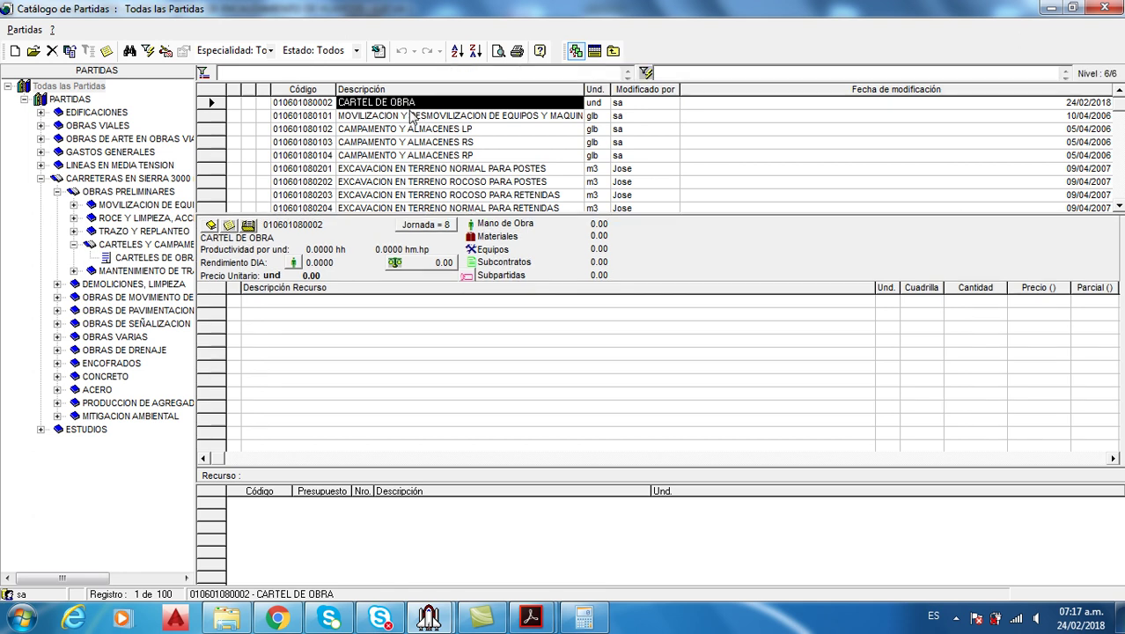
mouse_move(530, 614)
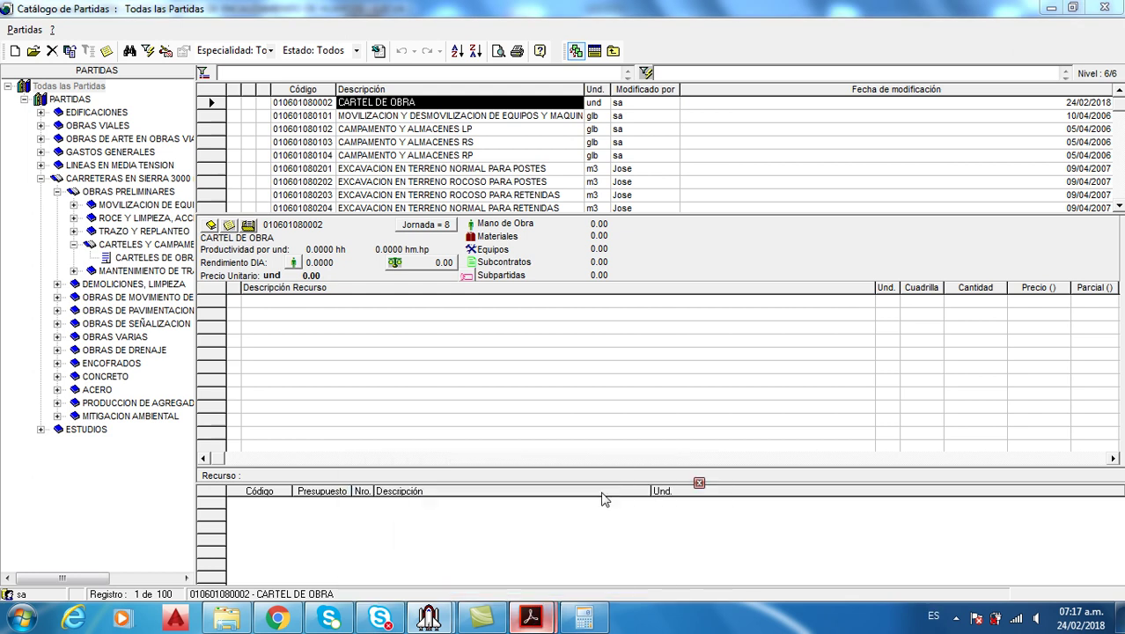
click(607, 533)
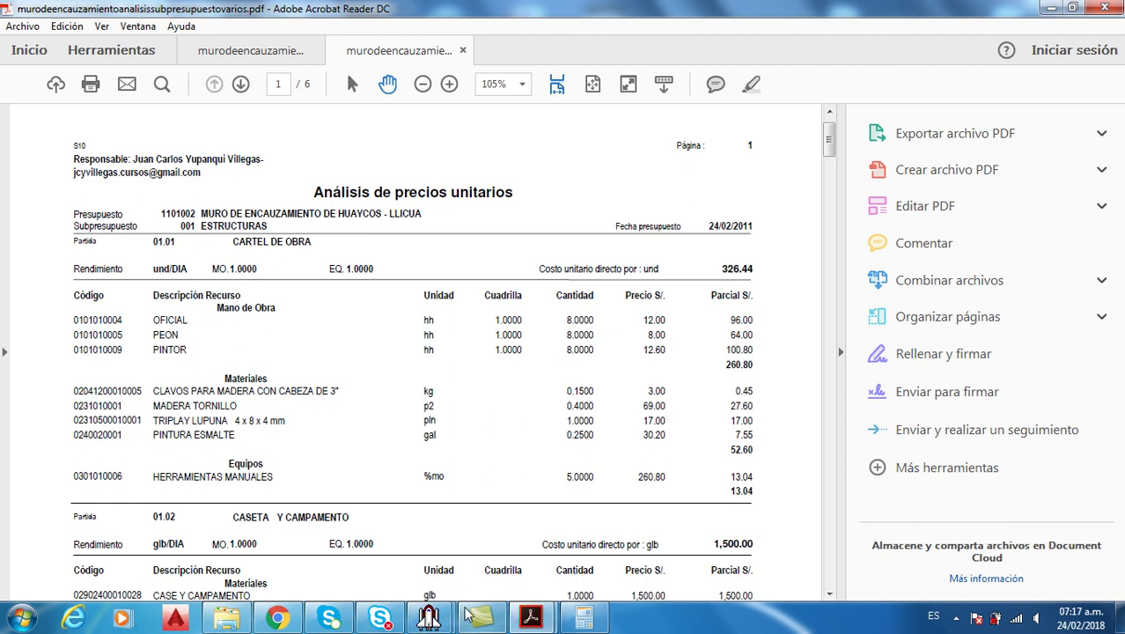
mouse_move(429, 616)
click(515, 519)
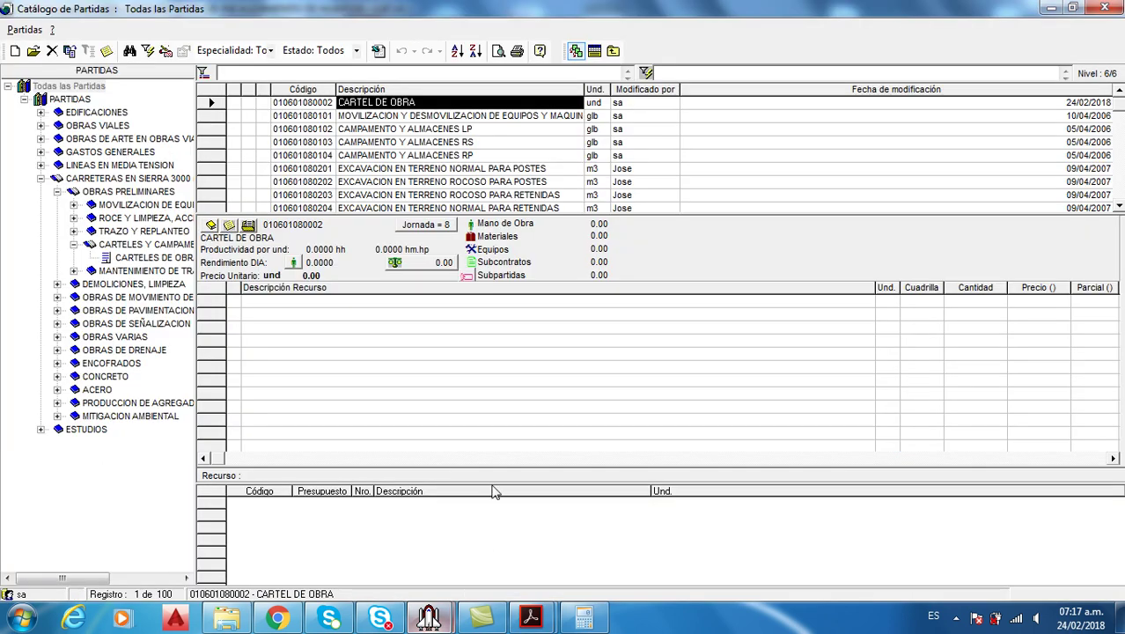
Open the resource catalogue for CARTEL DE OBRA and pick OFICIAL and PEON
right_click(392, 343)
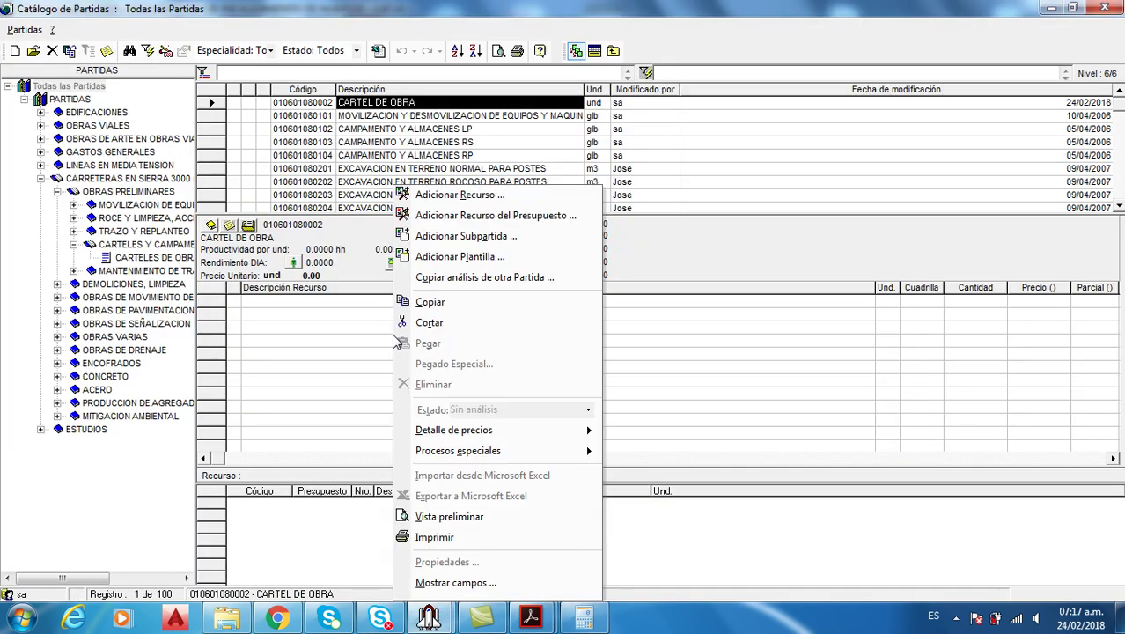
click(462, 195)
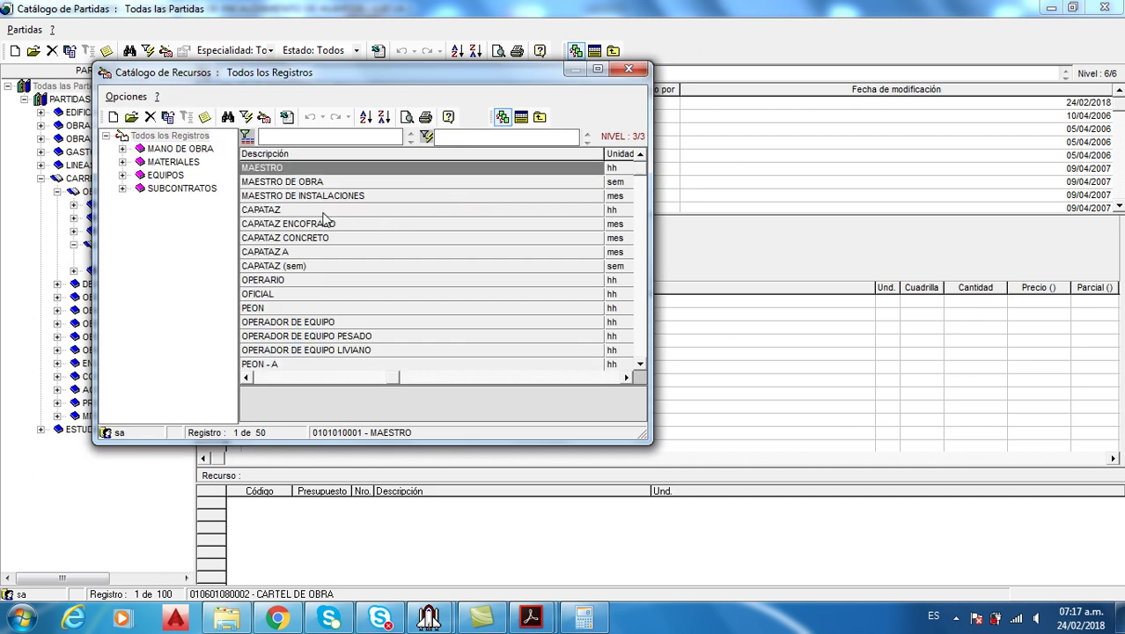
click(325, 211)
text(OF)
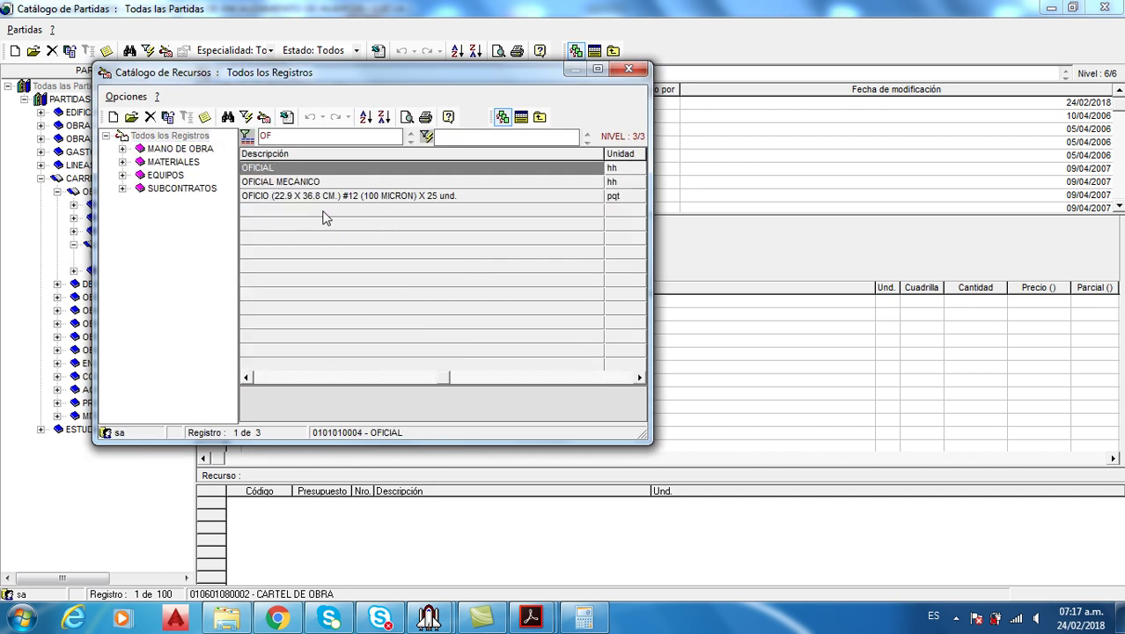
click(307, 170)
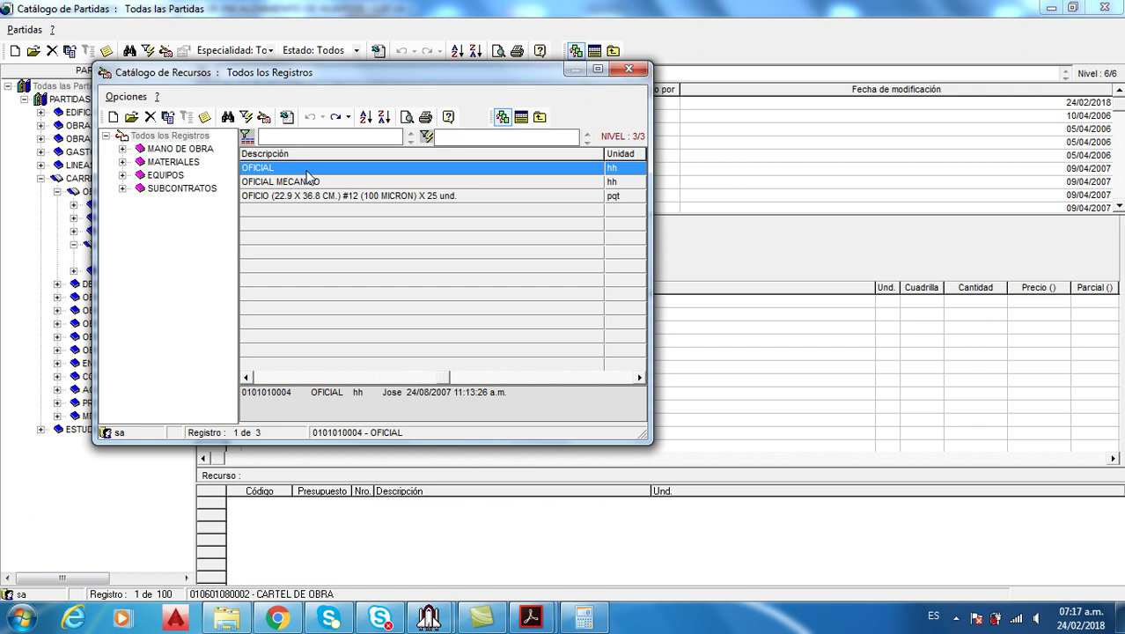
text(PEO)
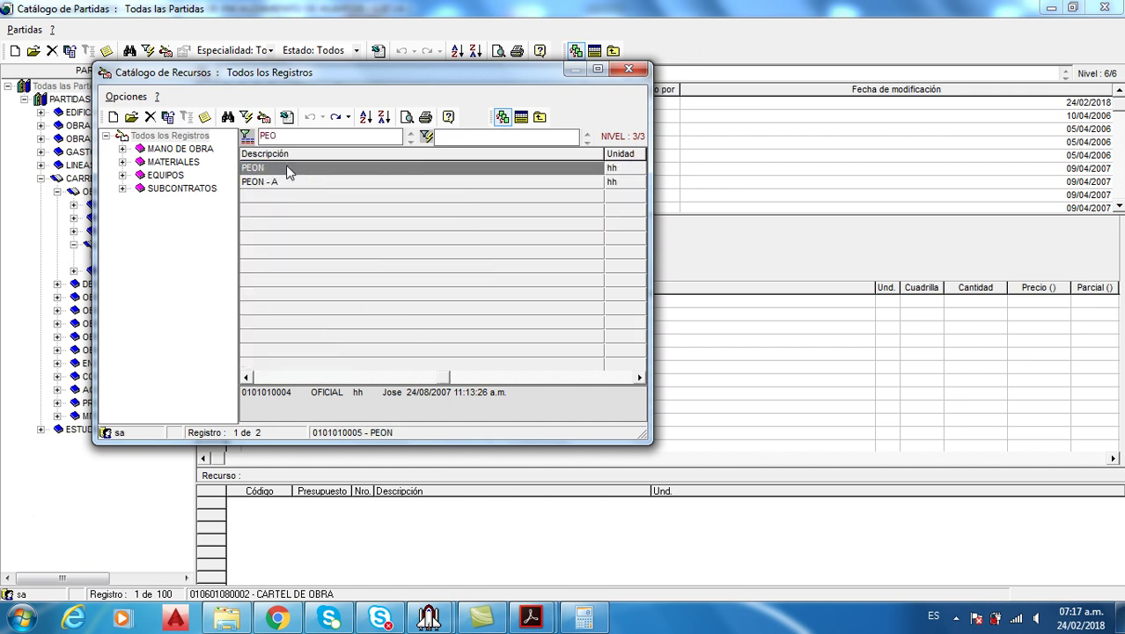
click(285, 164)
Filter resources by 'PIN' and consult the analysis and budget PDFs in Acrobat
text(PINT)
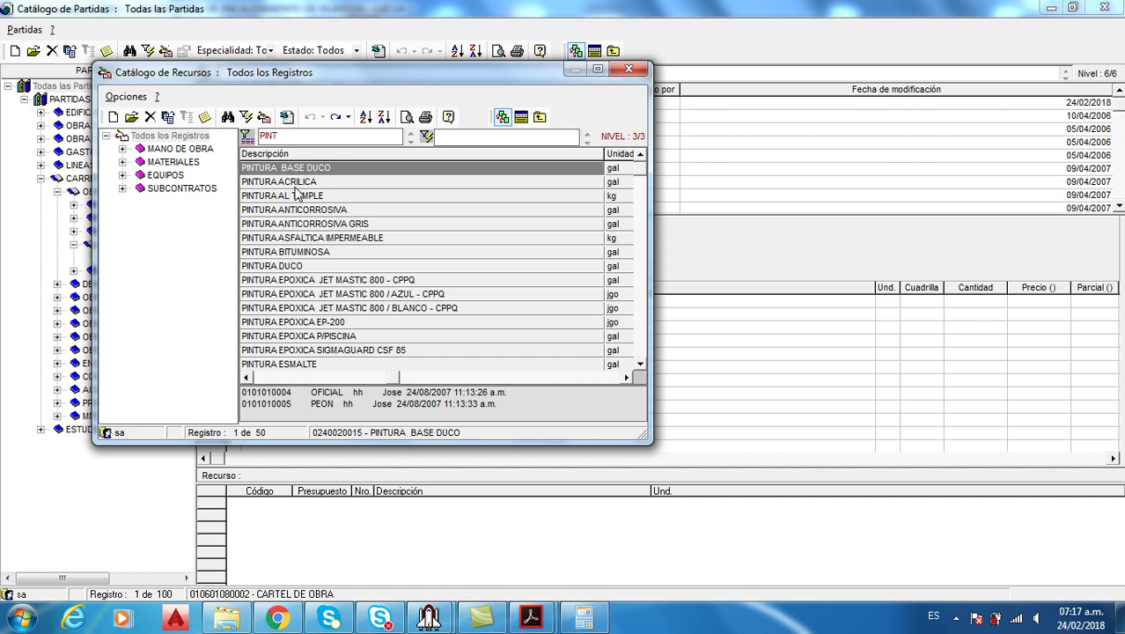
click(537, 620)
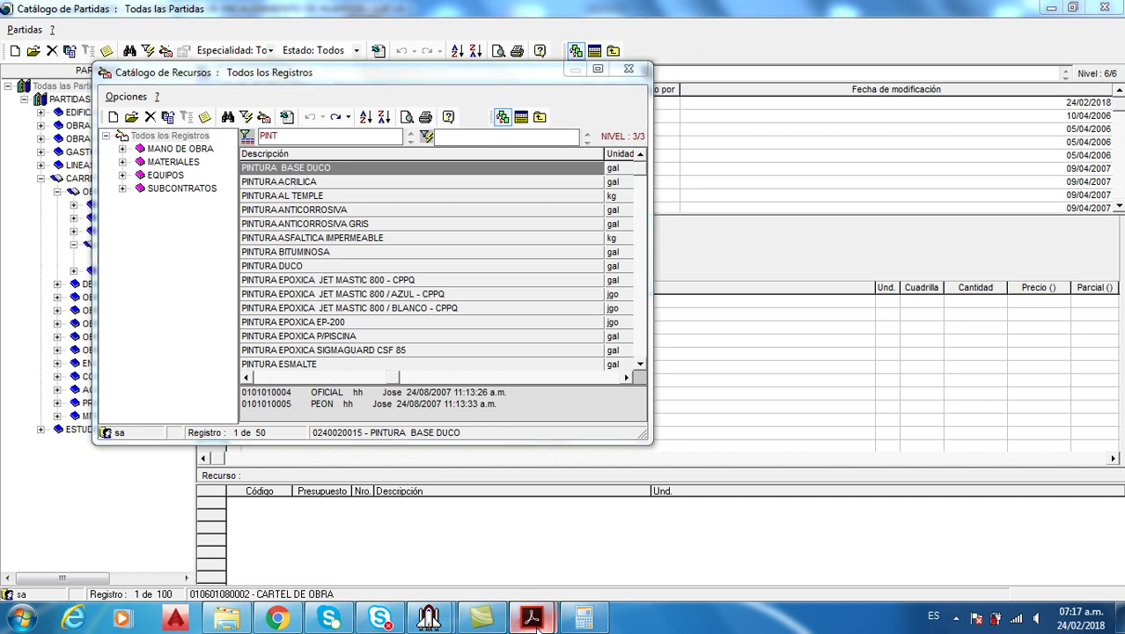
click(572, 561)
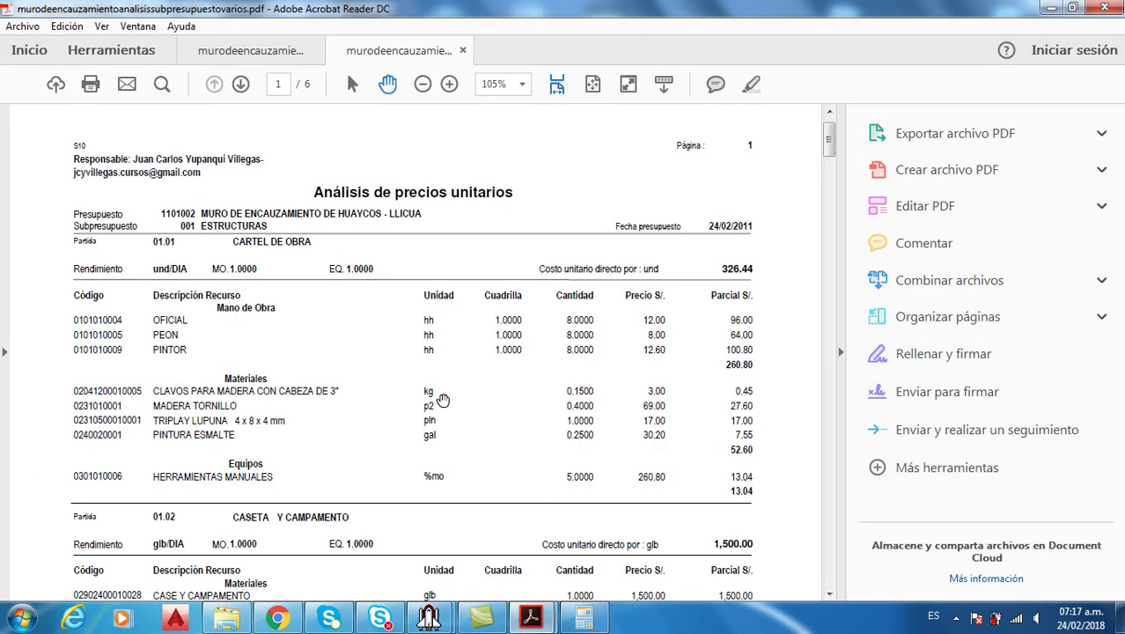
mouse_move(530, 618)
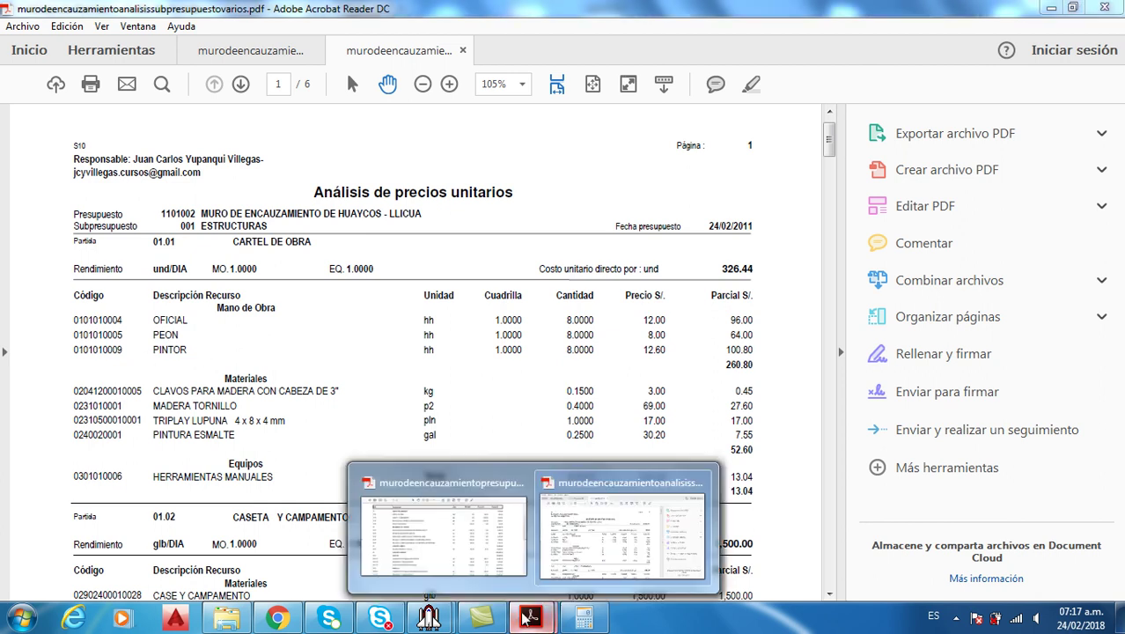
click(449, 528)
mouse_move(428, 618)
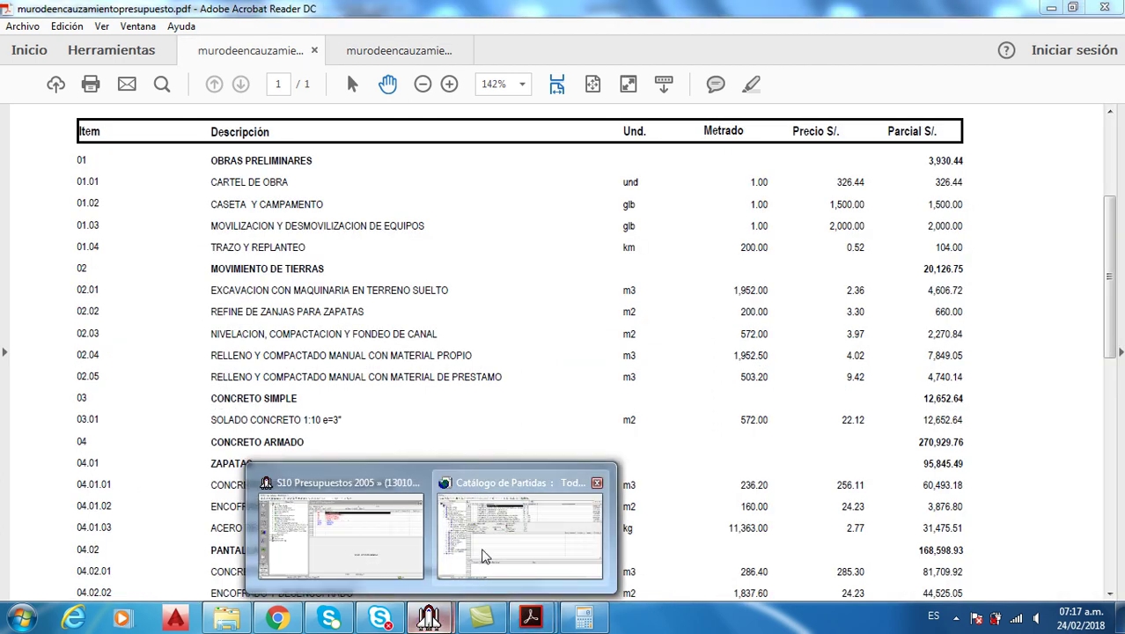
click(519, 535)
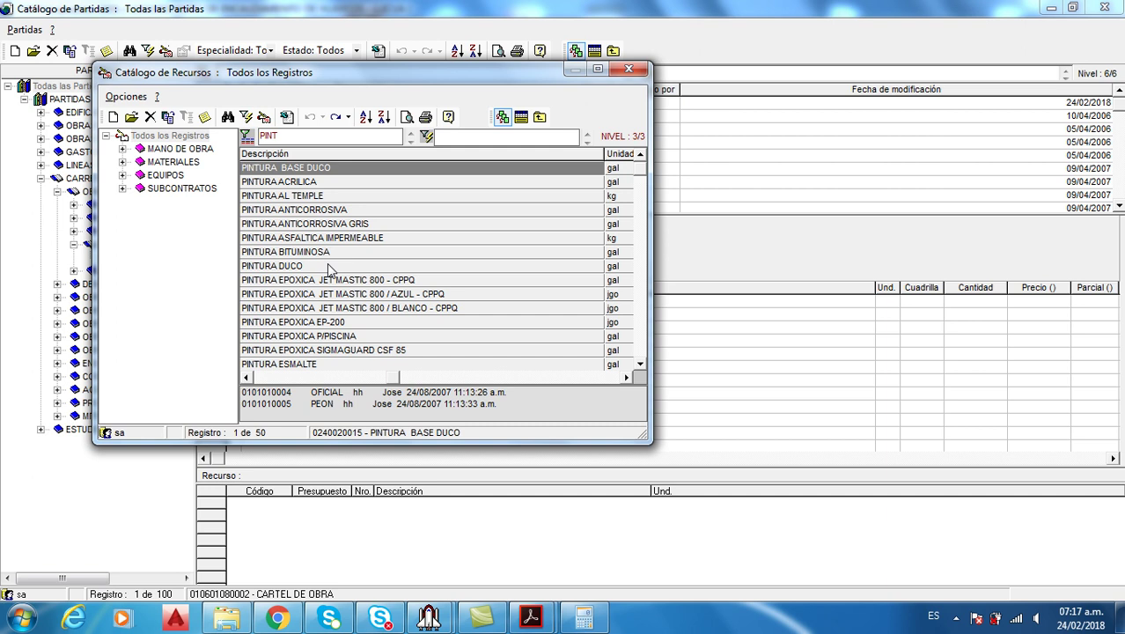
Browse the PINTURA entries, enlarge the picked-resources pane, then filter the list by 'PEO'
click(306, 286)
click(304, 267)
click(303, 215)
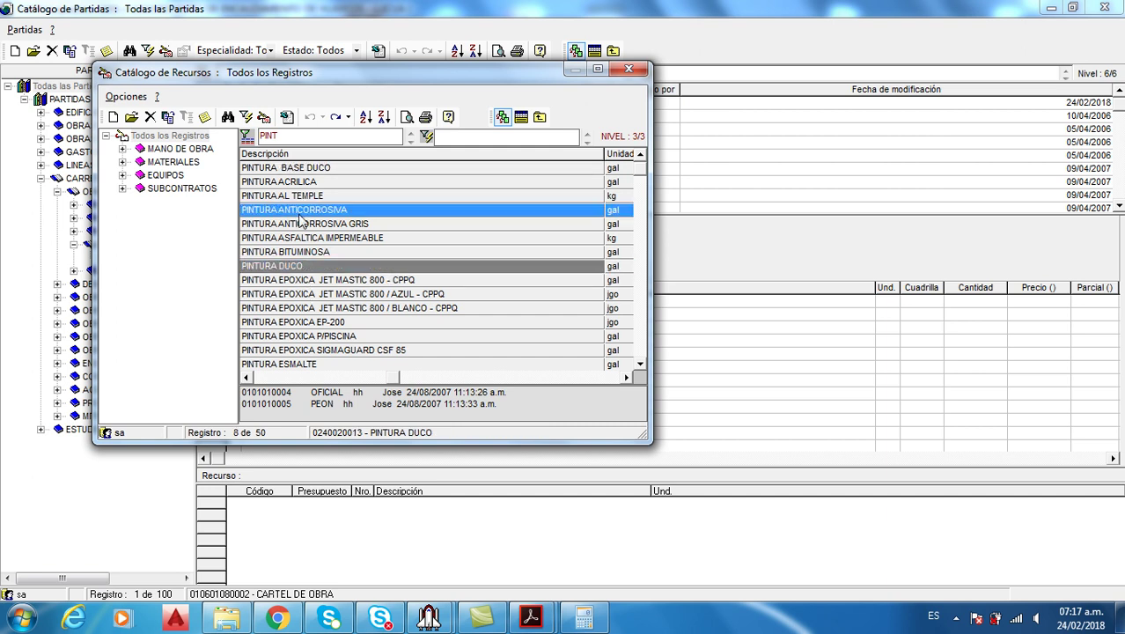
click(290, 253)
click(298, 239)
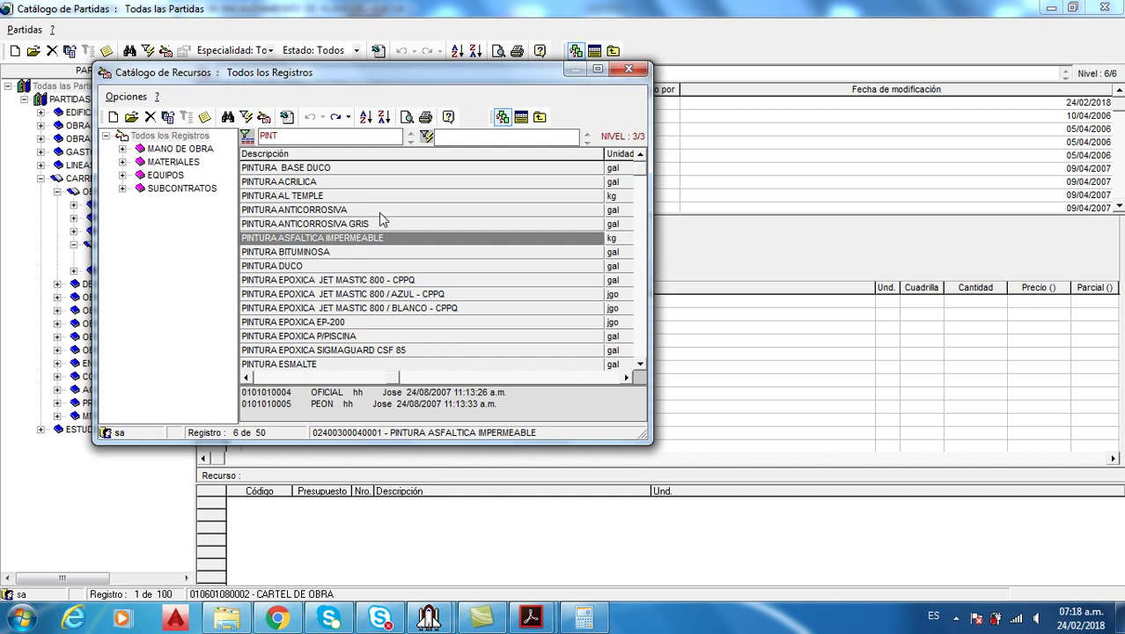
drag(415, 384, 416, 352)
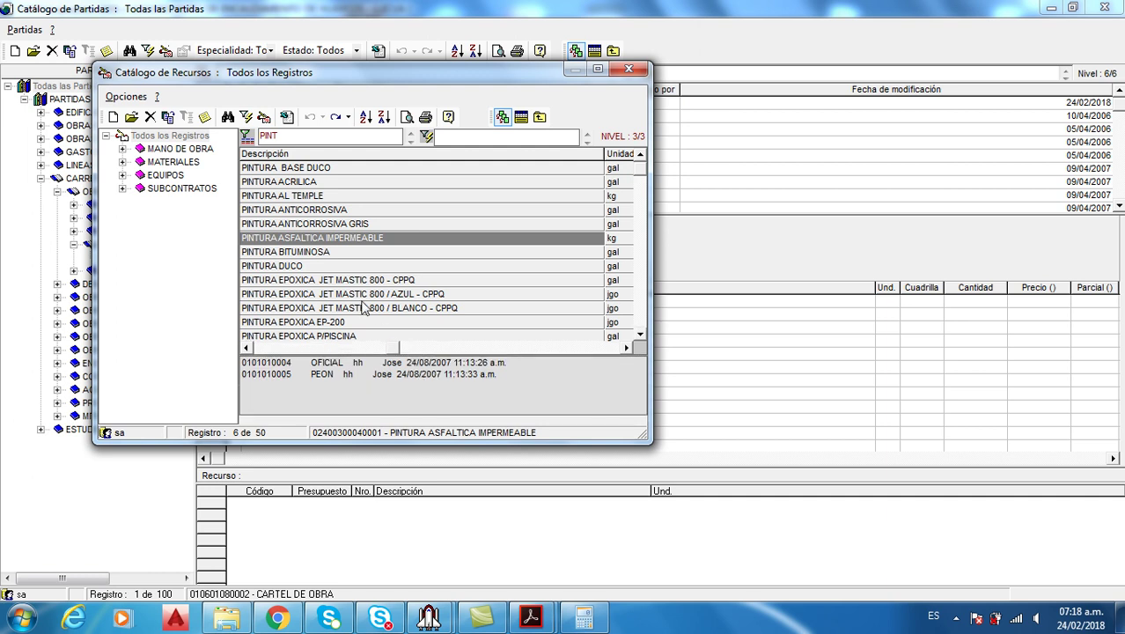
click(312, 231)
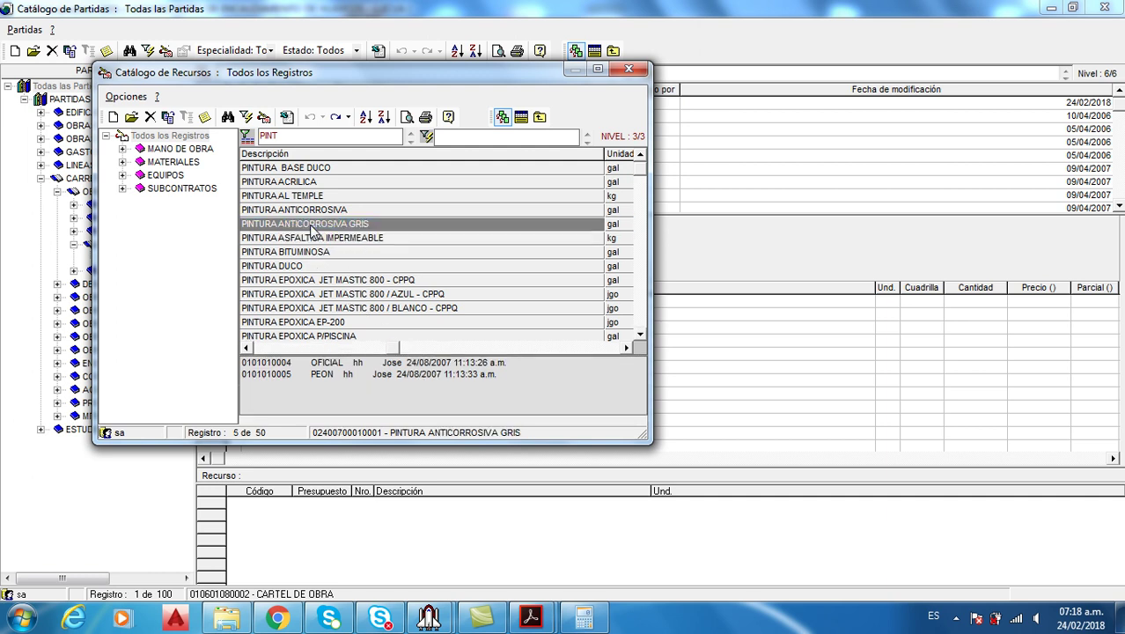
click(286, 253)
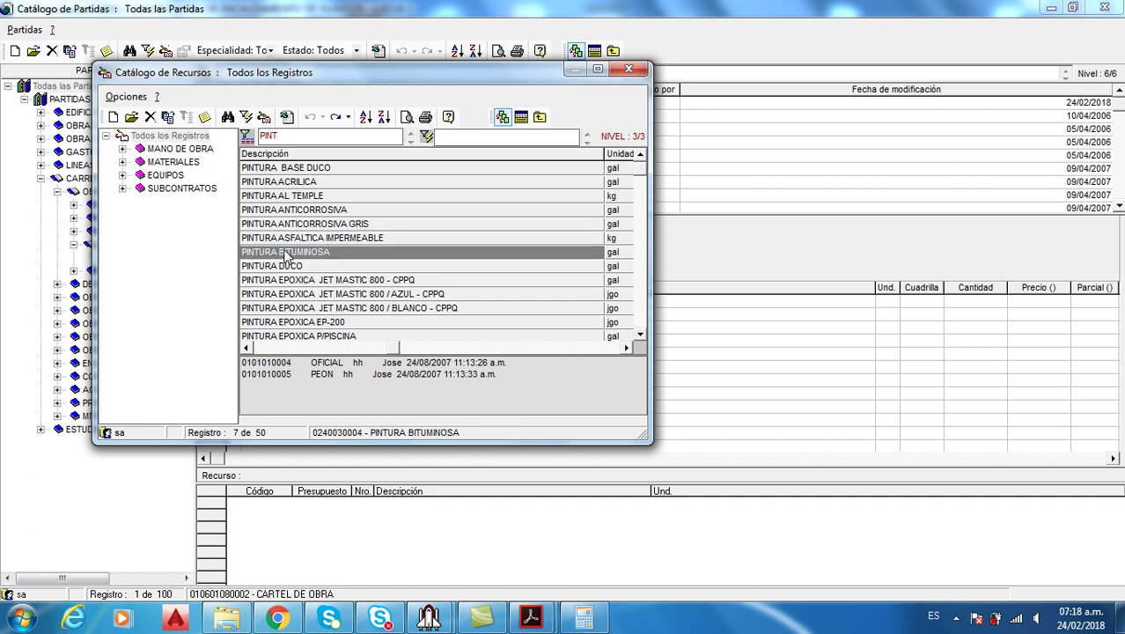
key(BackSpace)
key(BackSpace)
key(BackSpace)
key(BackSpace)
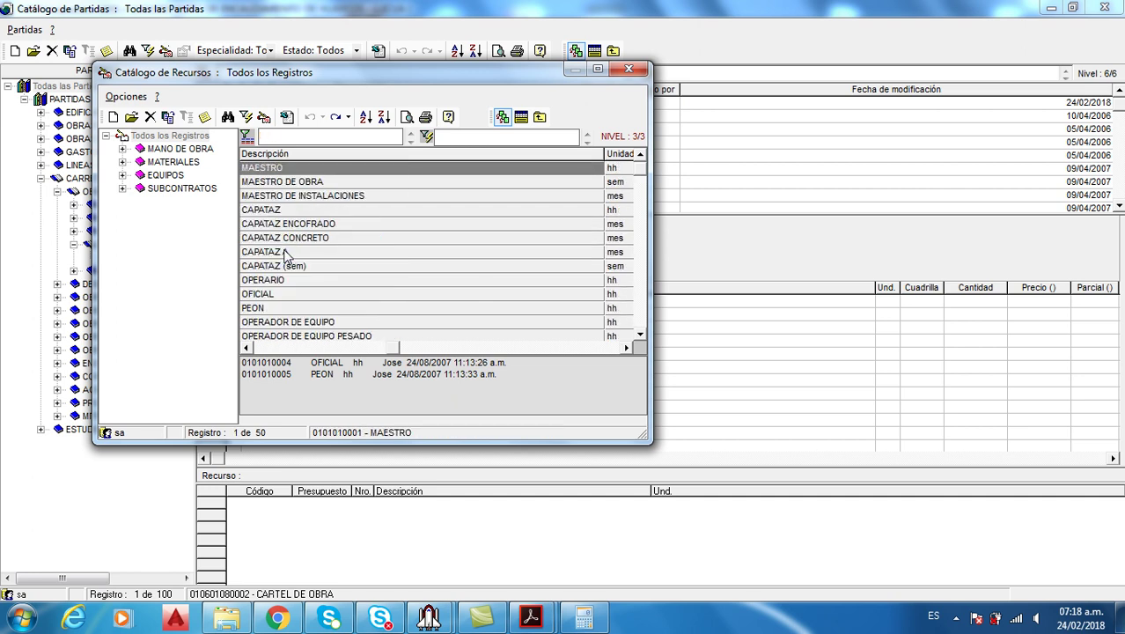
click(284, 252)
text(P)
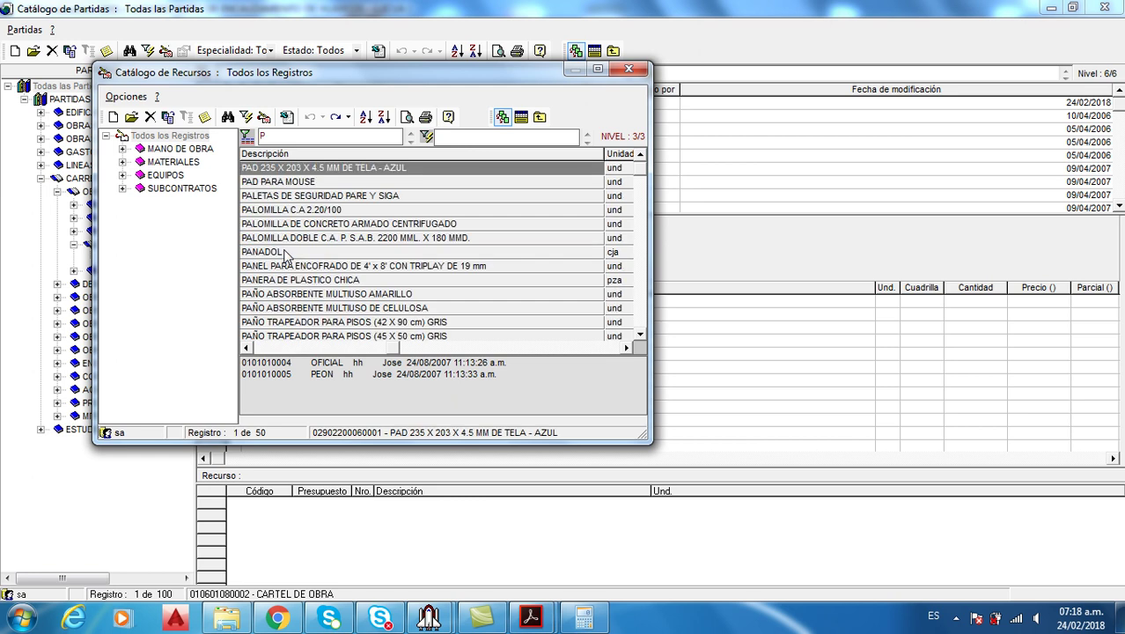
text(EO)
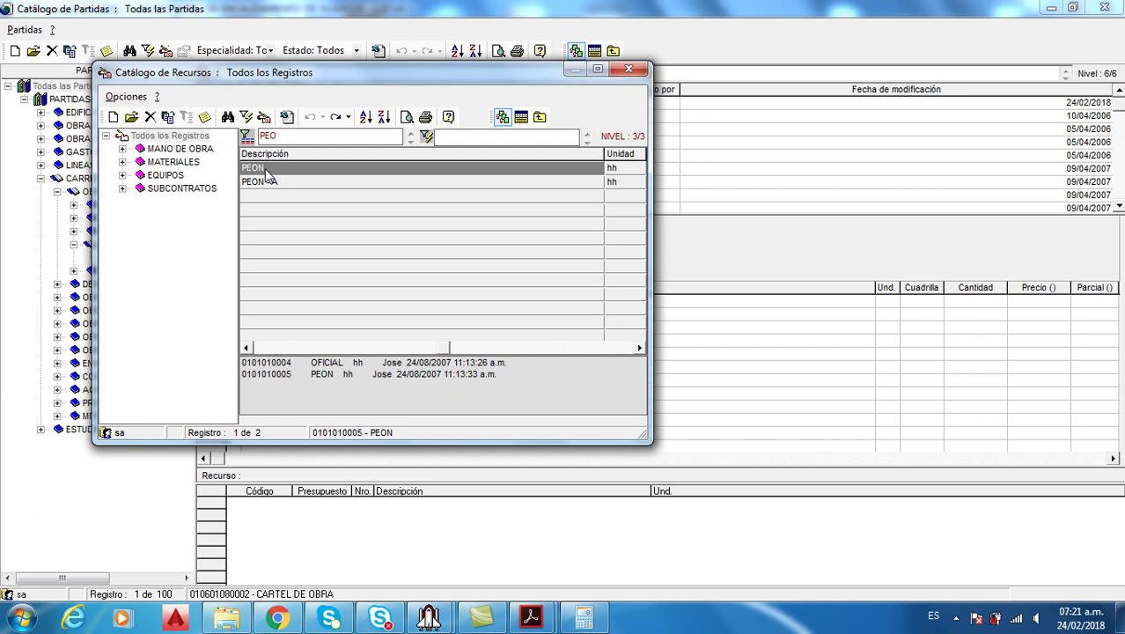
Duplicate PEON as a new PINTOR labour resource and save it, declining specific resources
right_click(266, 172)
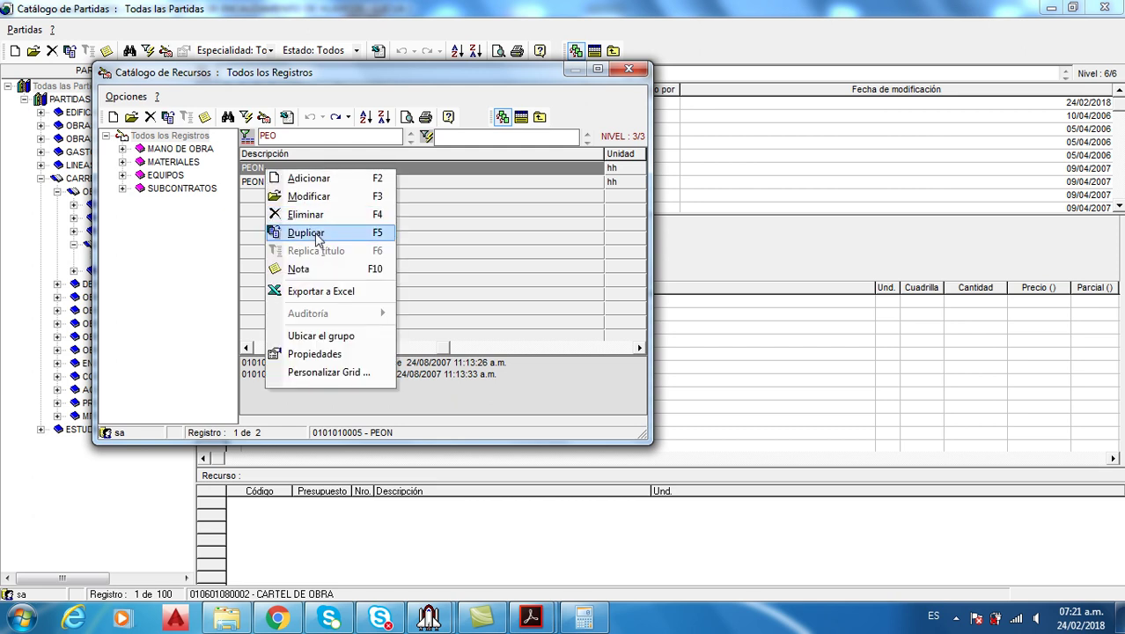
click(307, 233)
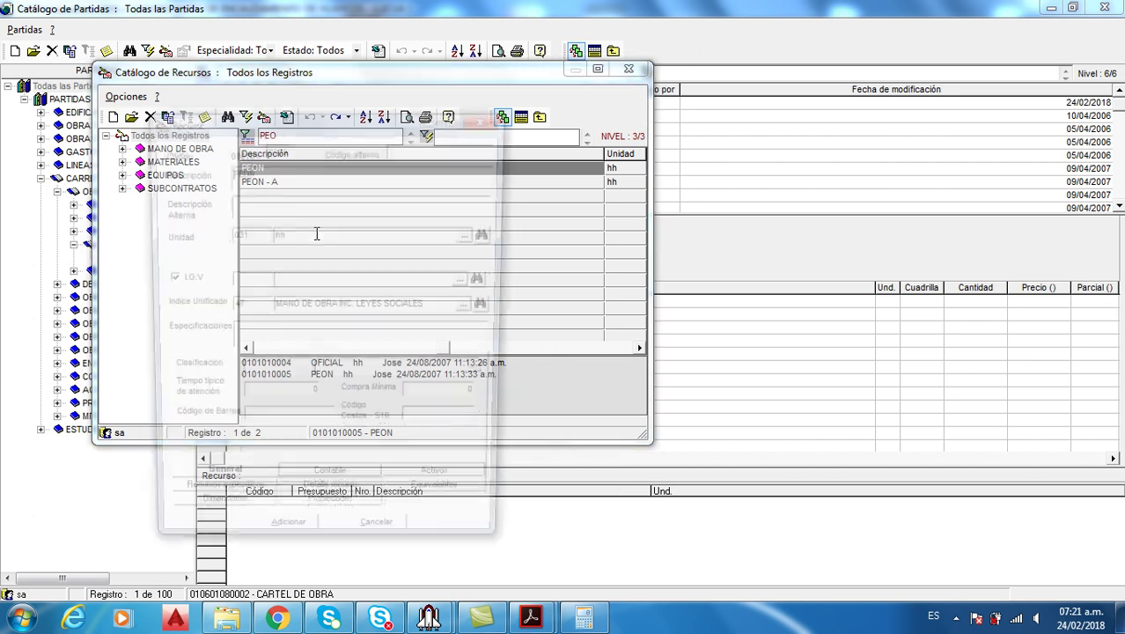
drag(341, 119, 579, 116)
text(PINTOR)
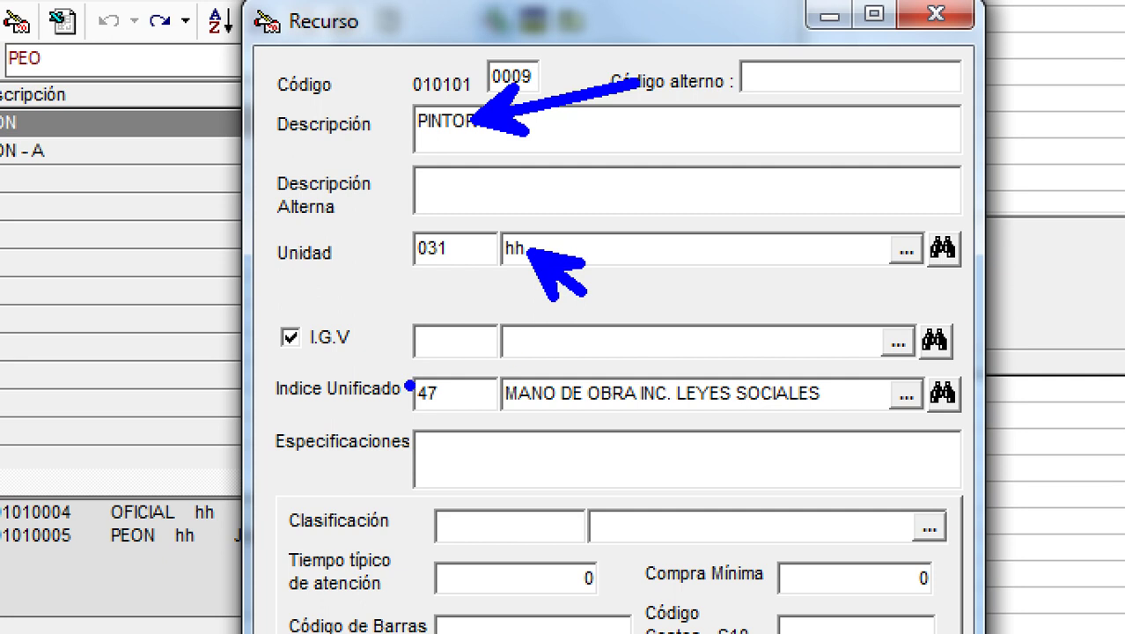
mouse_move(266, 354)
mouse_down()
mouse_move(378, 424)
mouse_move(977, 430)
mouse_up()
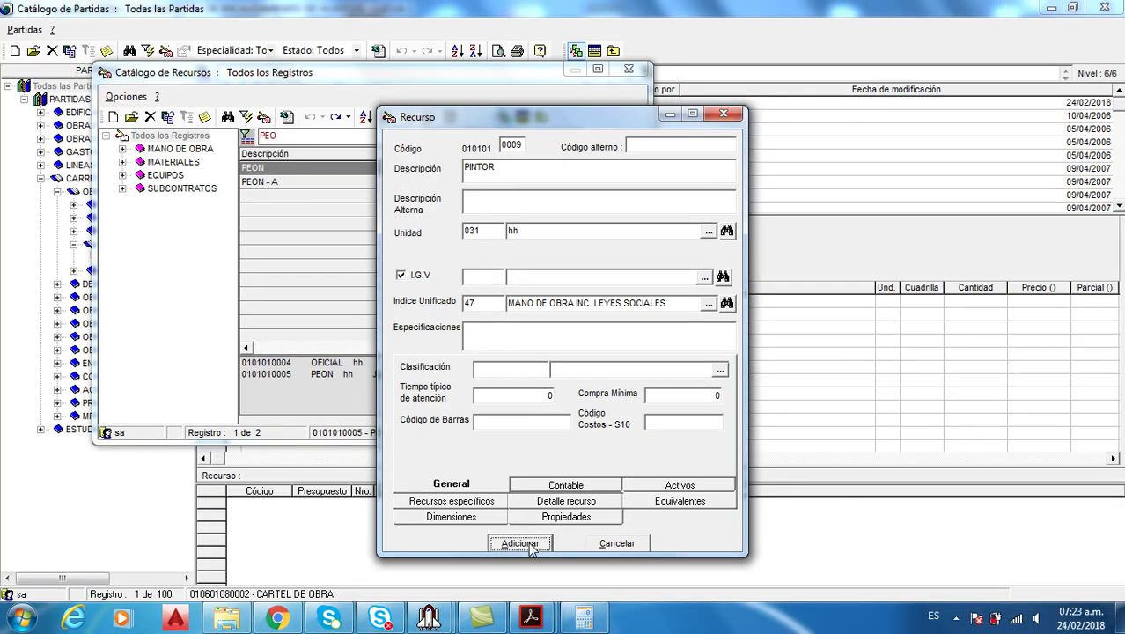
click(532, 546)
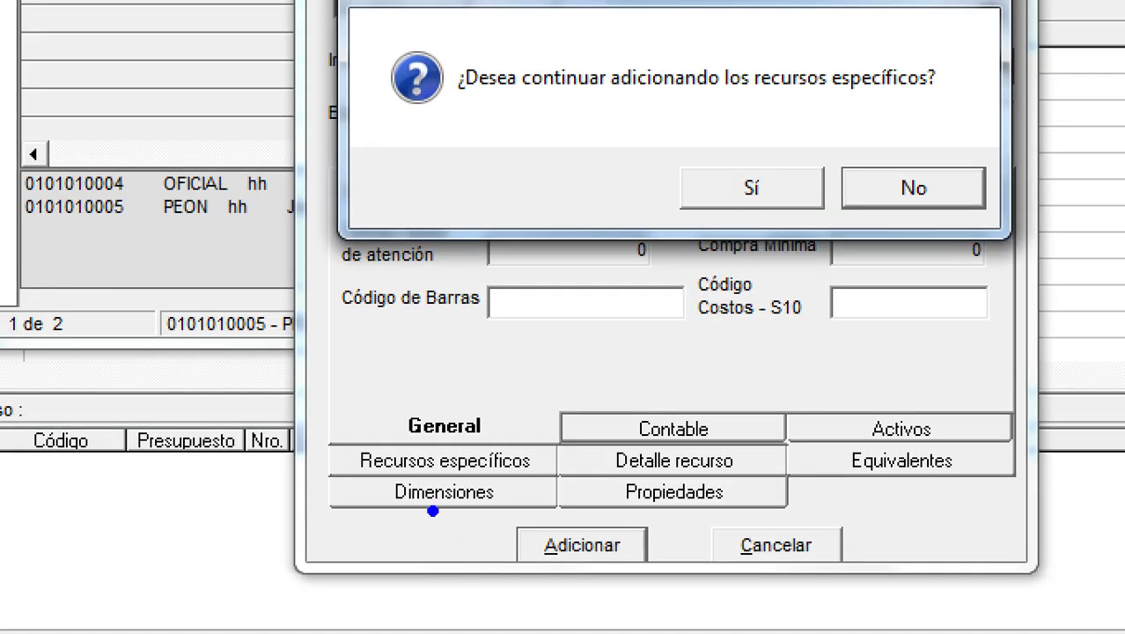
drag(334, 436, 565, 490)
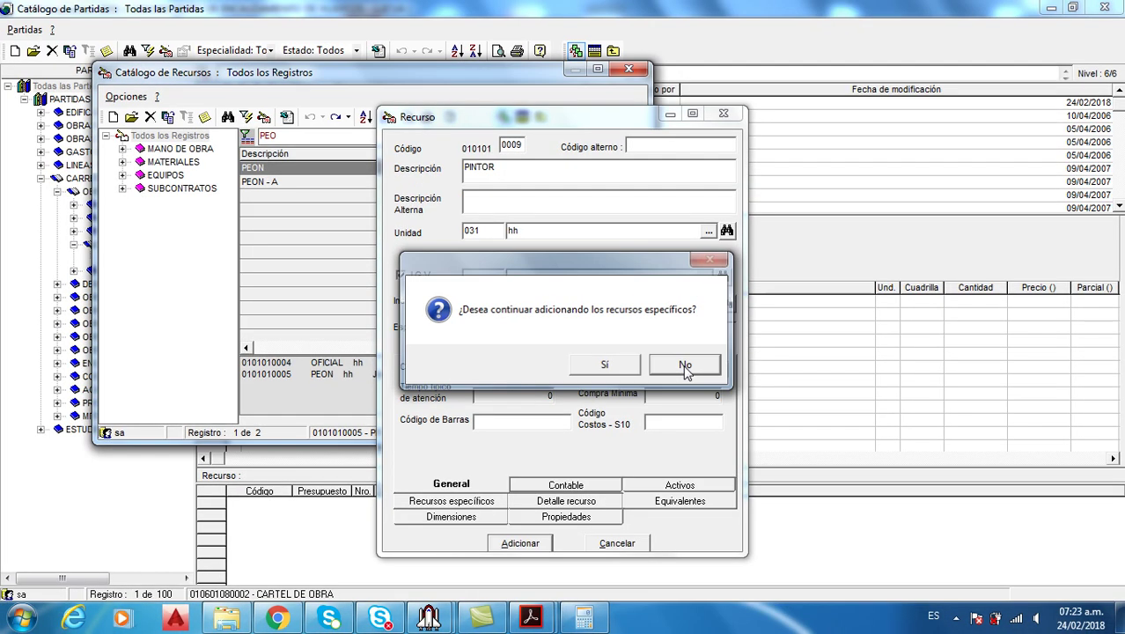
click(690, 360)
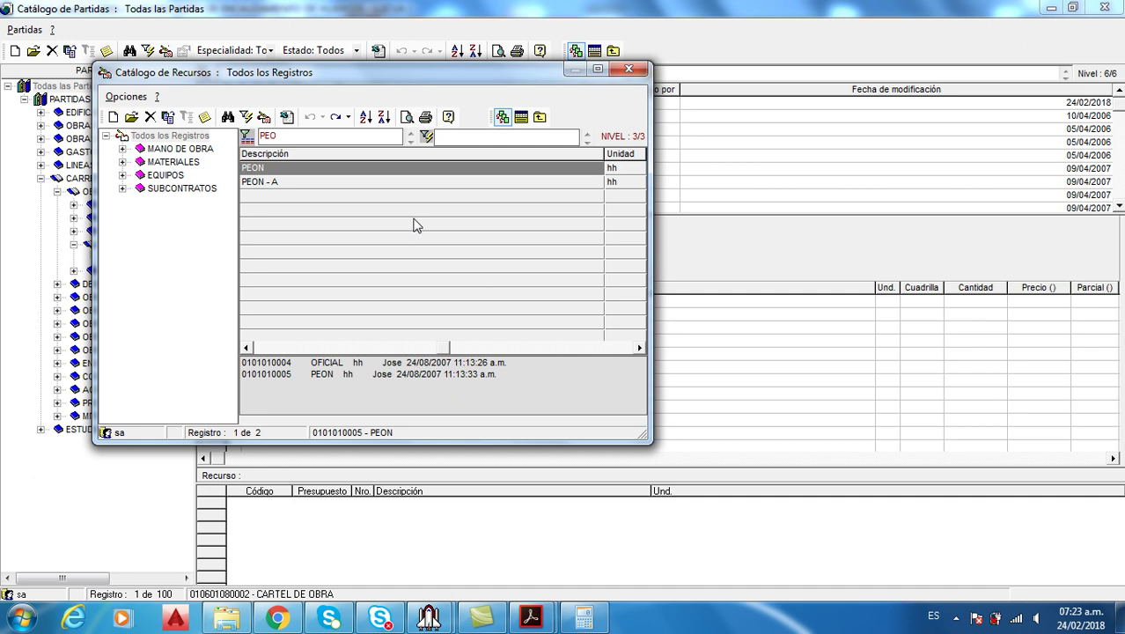
Filter by 'PINT', pick PINTOR, and send OFICIAL, PEON and PINTOR to the partida
key(BackSpace)
key(BackSpace)
text(INT)
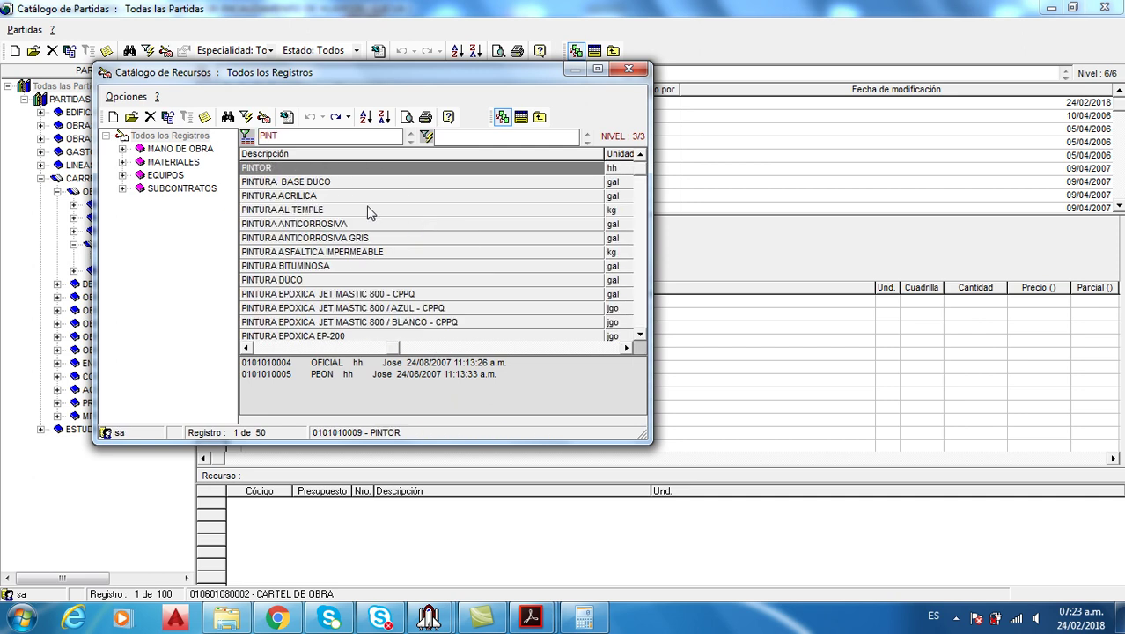
double_click(284, 171)
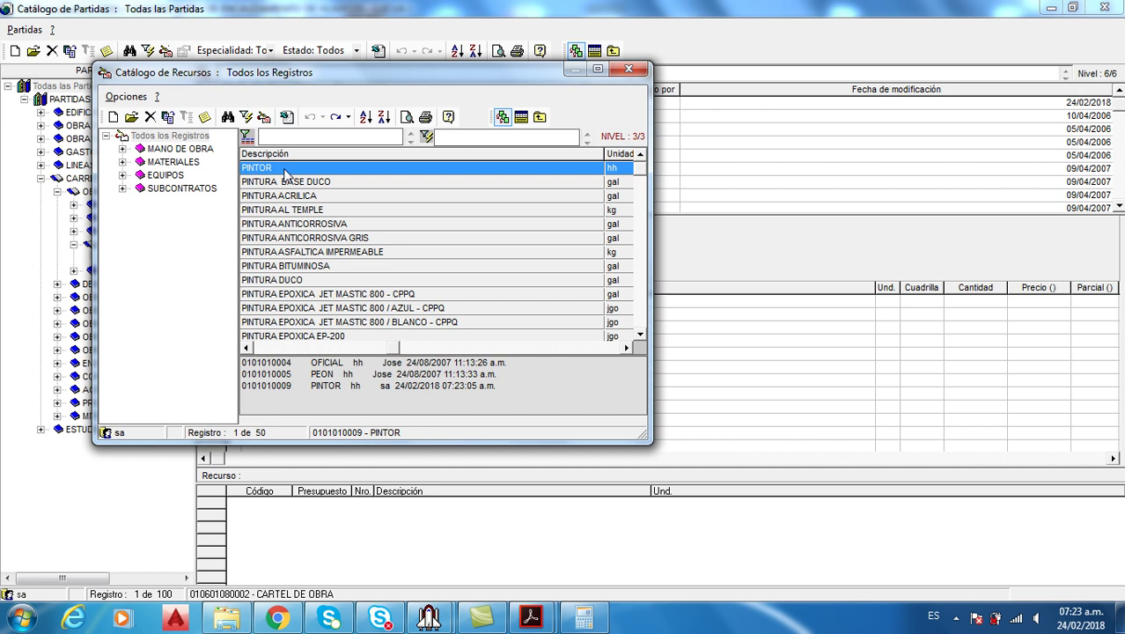
click(520, 118)
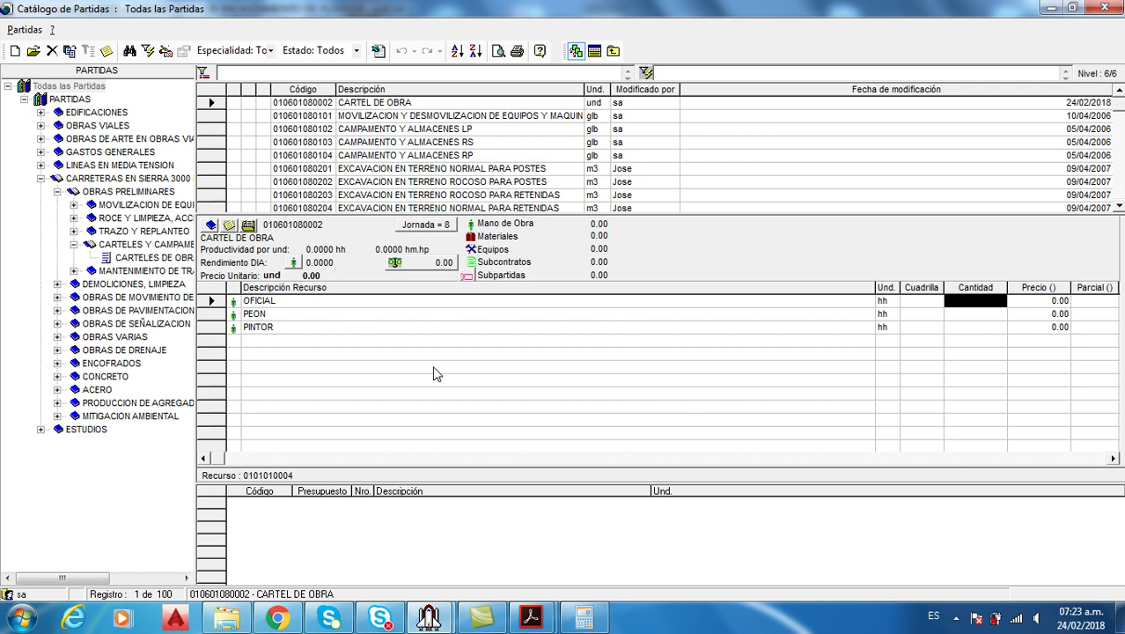
click(532, 619)
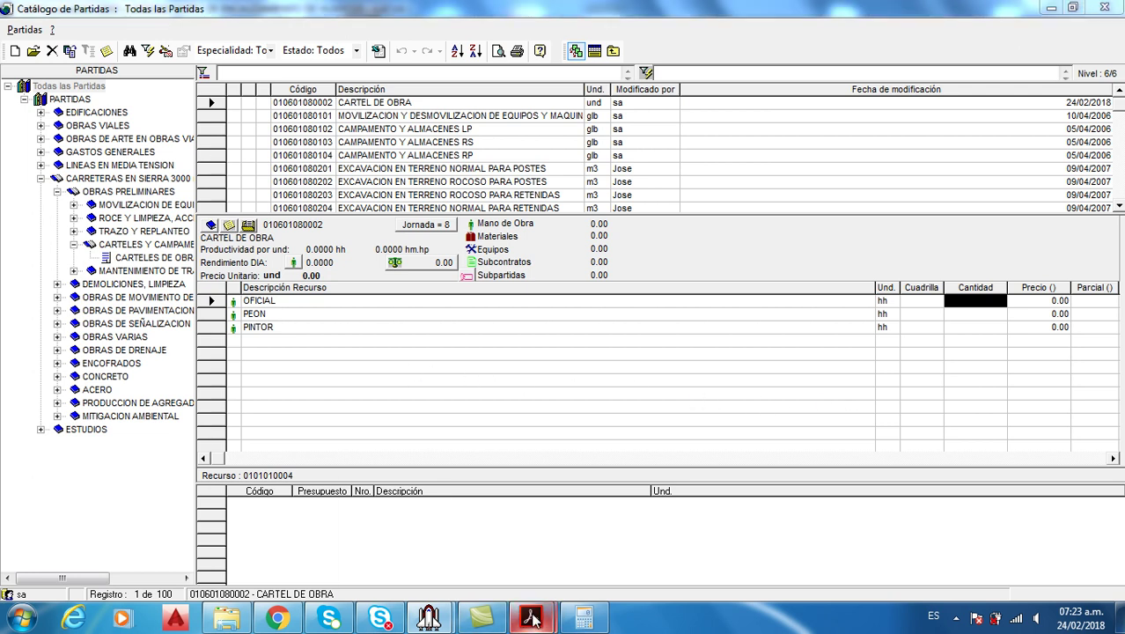
View the CARTEL DE OBRA analysis PDF (326.44; OFICIAL, PEON, PINTOR at 8.0000 hh), then return to S10
click(568, 541)
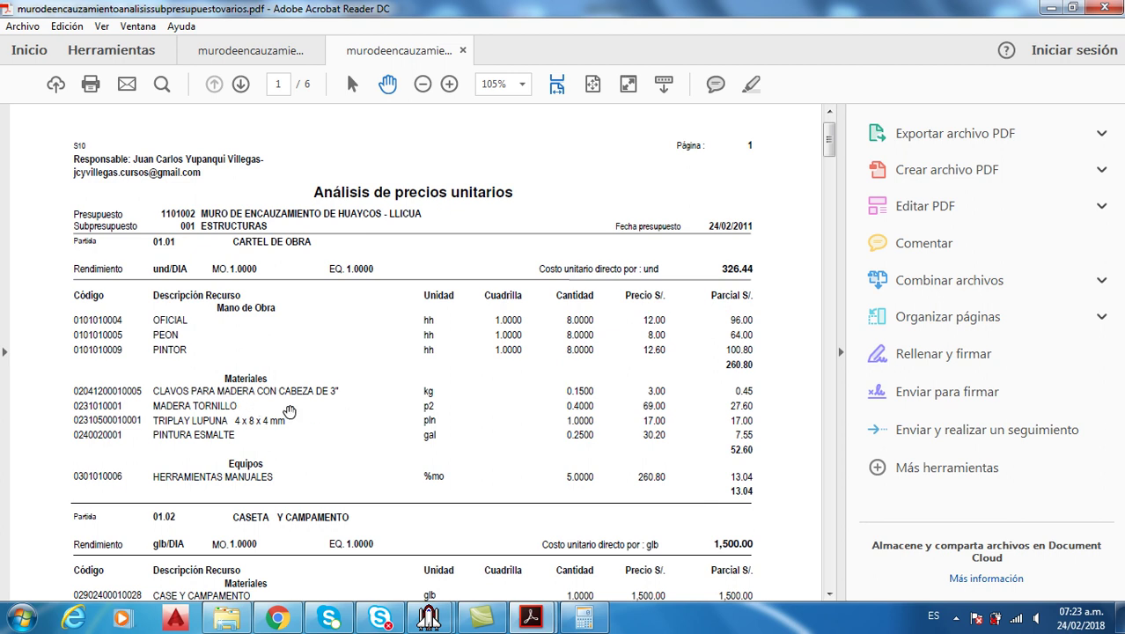
mouse_move(531, 622)
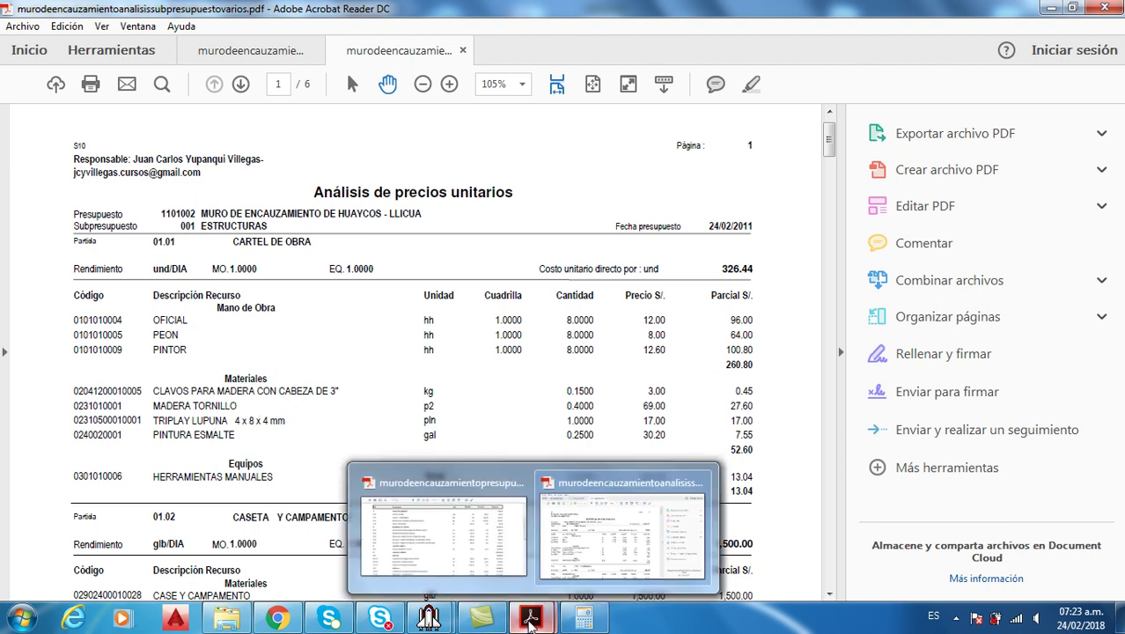
mouse_move(428, 619)
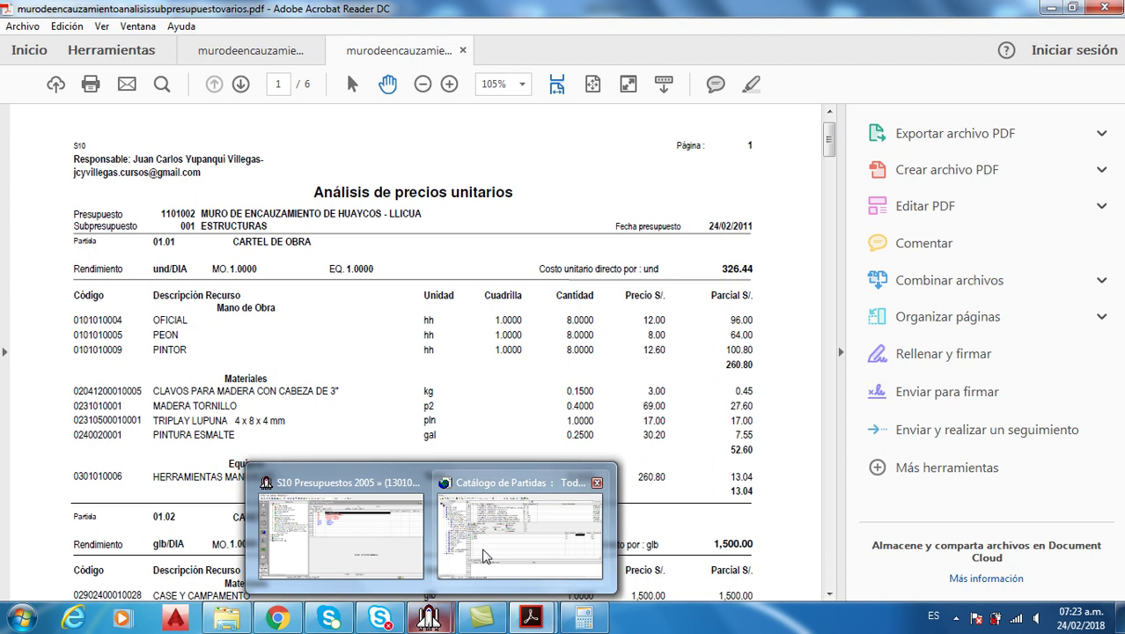
click(482, 557)
Filter the resource catalogue by CLAV and pick CLAVOS PARA MADERA CON CABEZA DE 3"
right_click(458, 375)
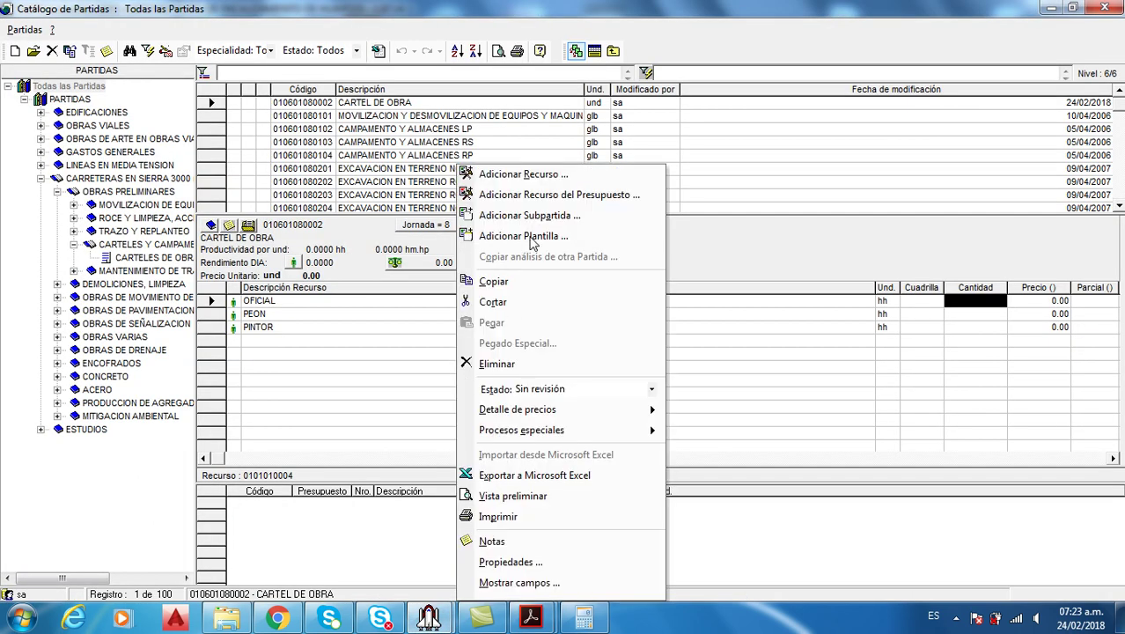
click(523, 173)
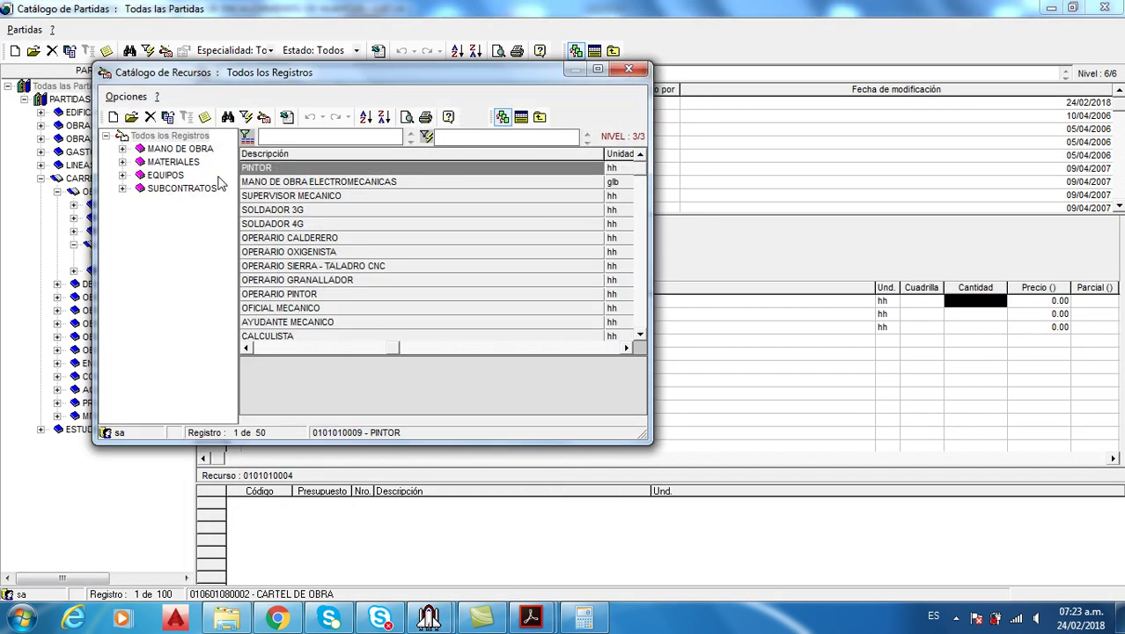
click(302, 211)
text(CL)
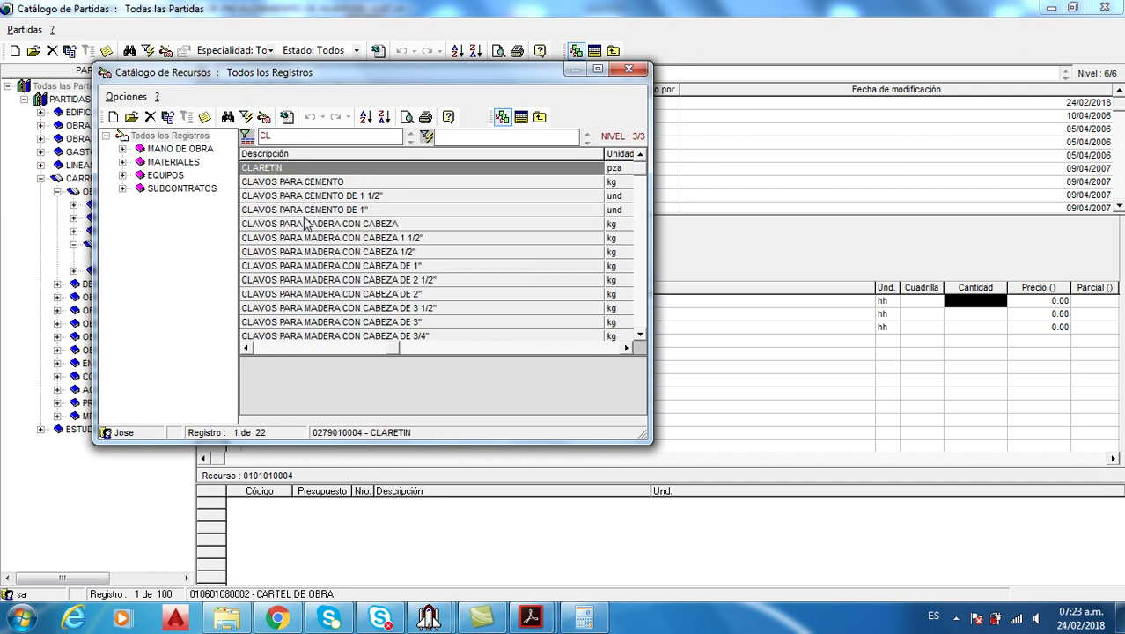
text(AV)
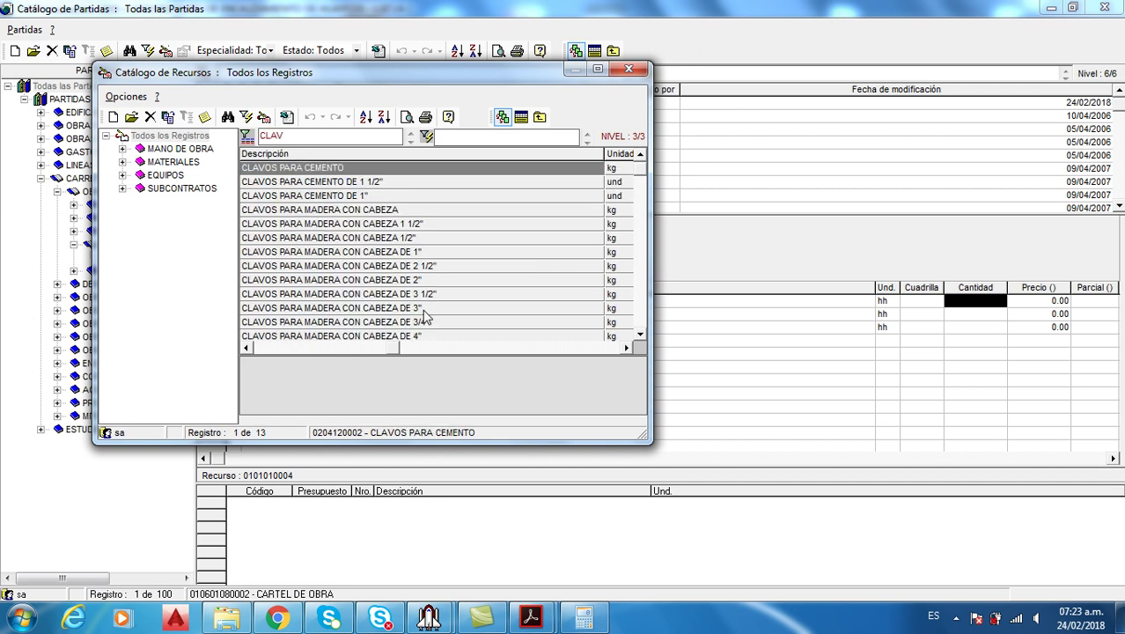
click(423, 309)
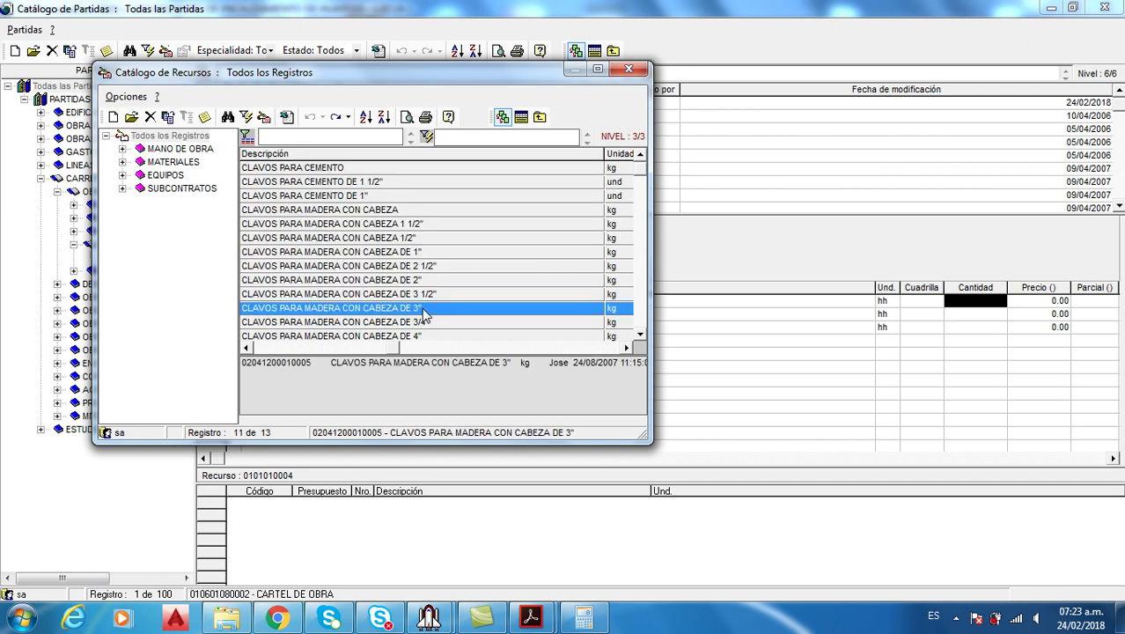
Filter by MADER, browse the timber resources and bring up MADERA PUMAQUIRO's actions
text(MADER)
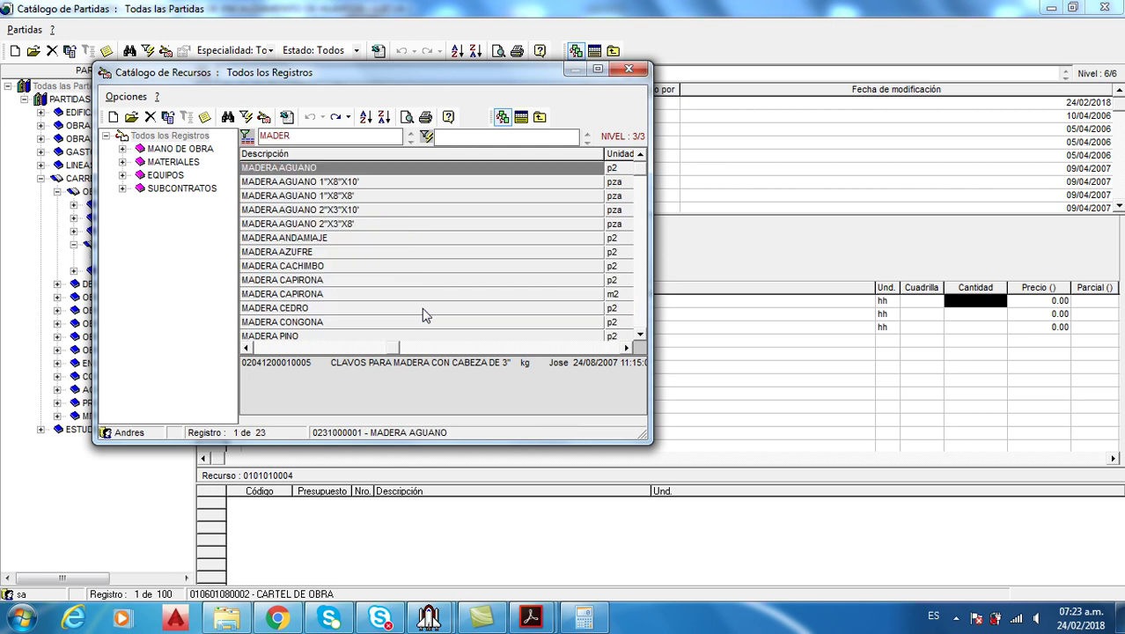
click(342, 266)
scroll(340, 265, down, 4)
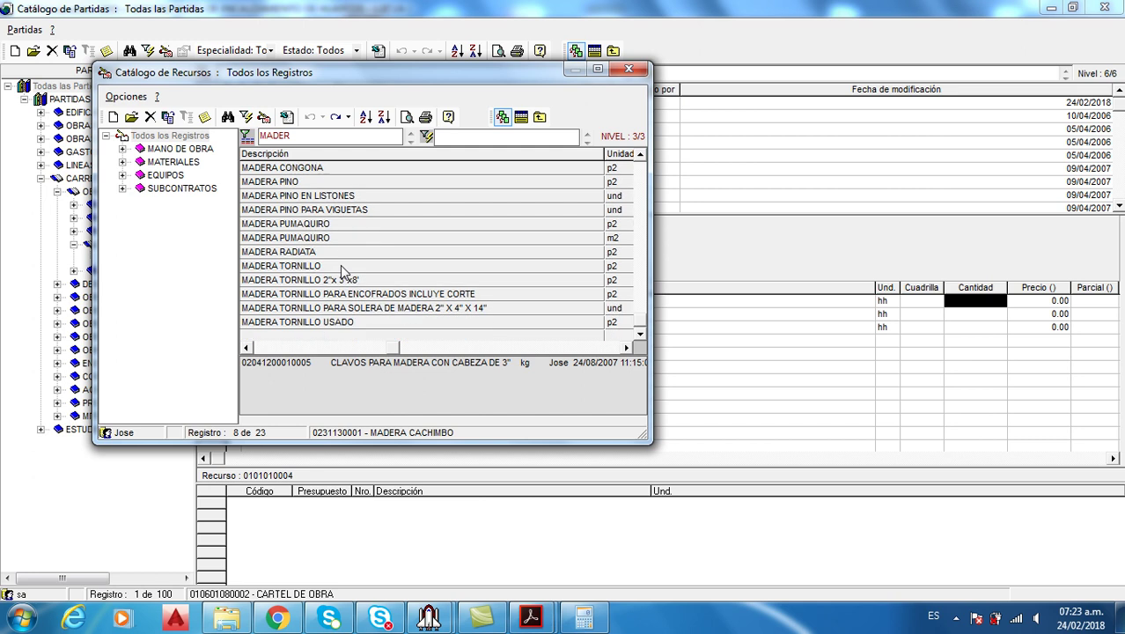
click(337, 265)
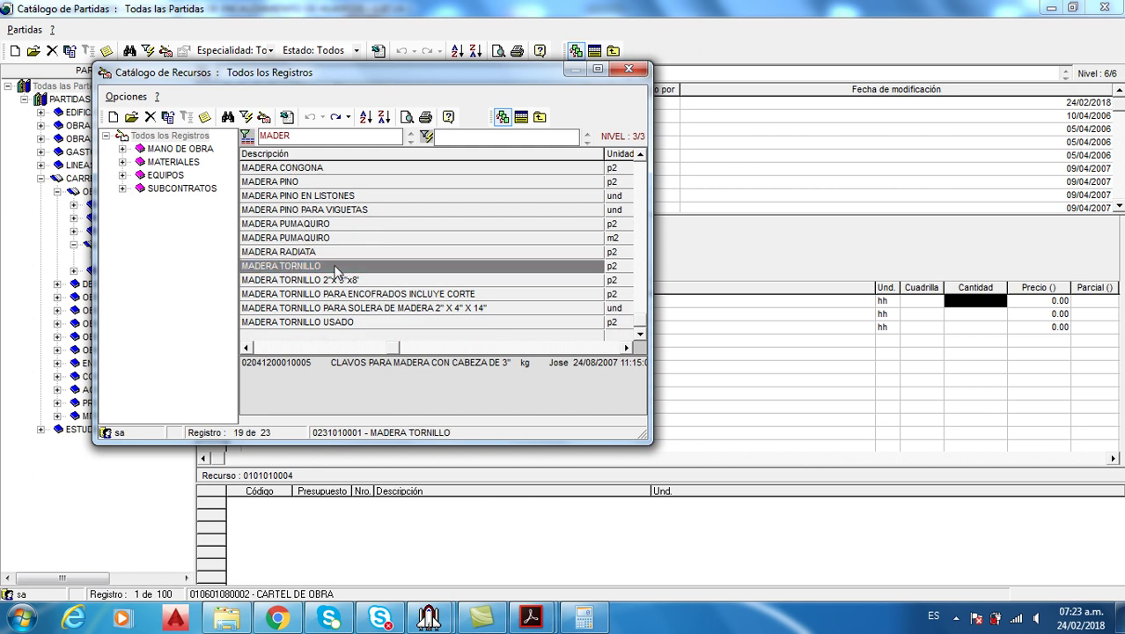
click(327, 225)
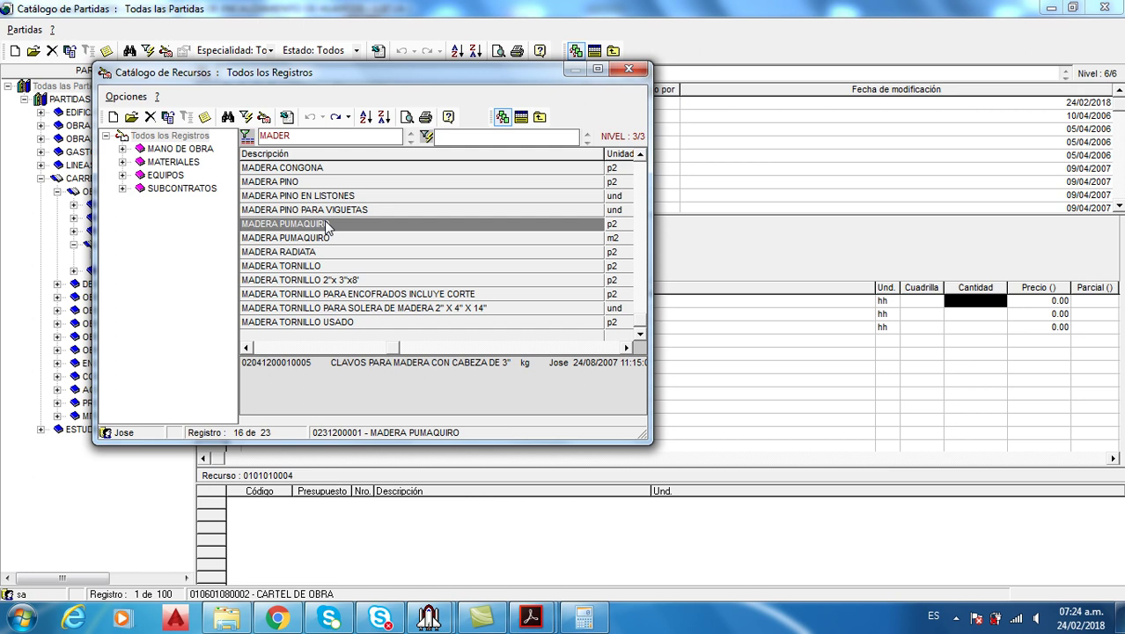
right_click(323, 220)
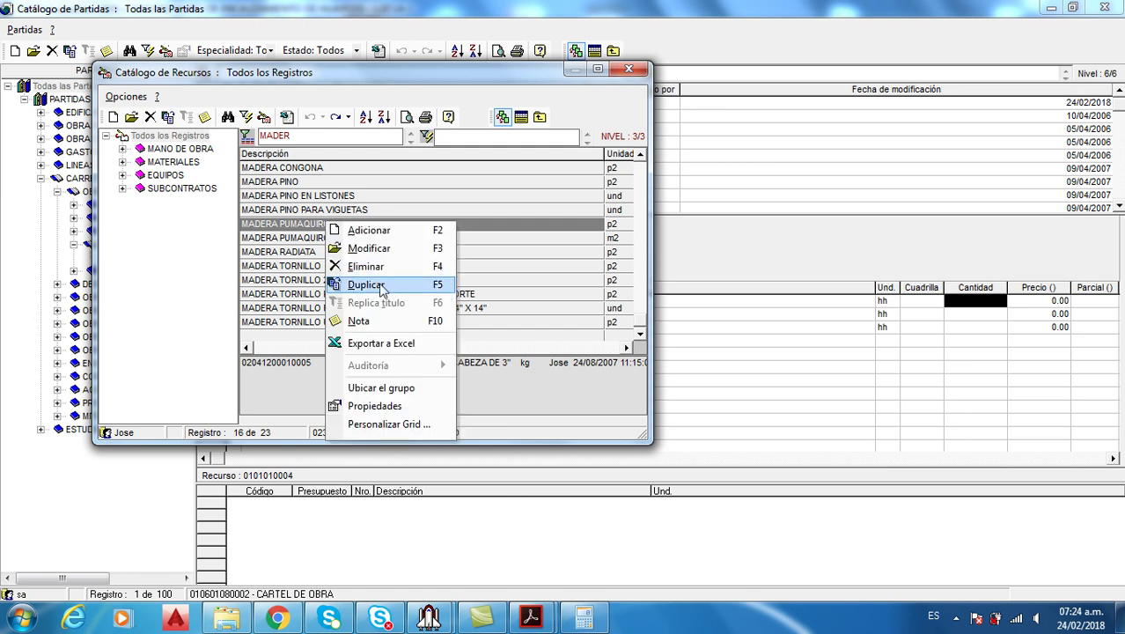
Duplicate MADERA PUMAQUIRO as MADERA TORNILLO1 with unified index 43 and save it
click(378, 284)
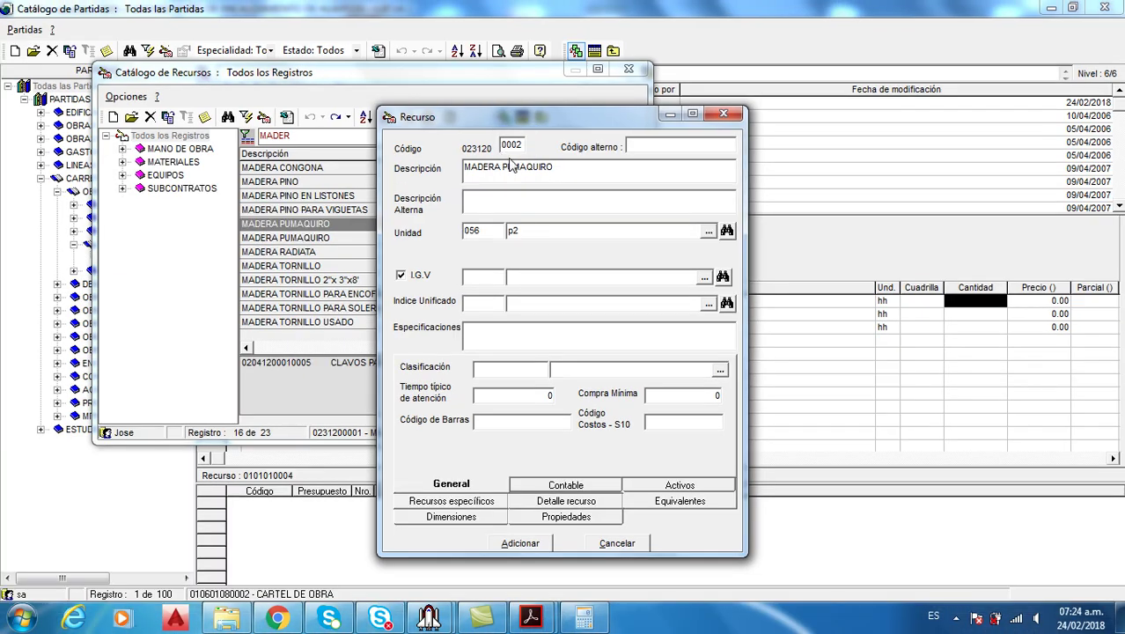
drag(502, 169, 555, 167)
text(TO)
text(MA)
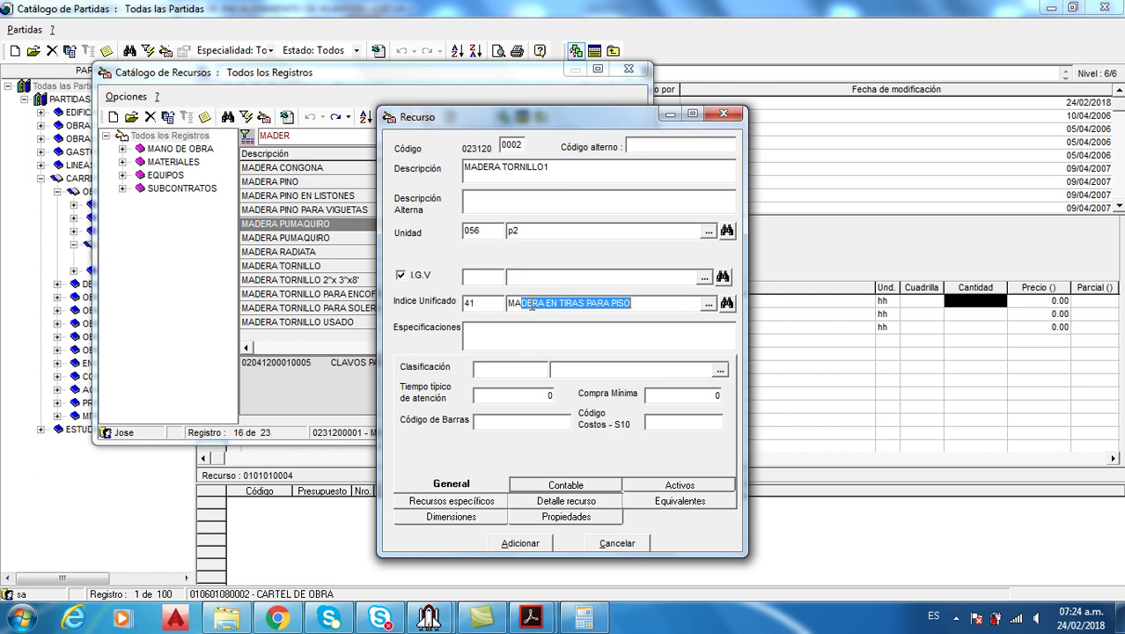
text(DERA NACIONAL)
key(Return)
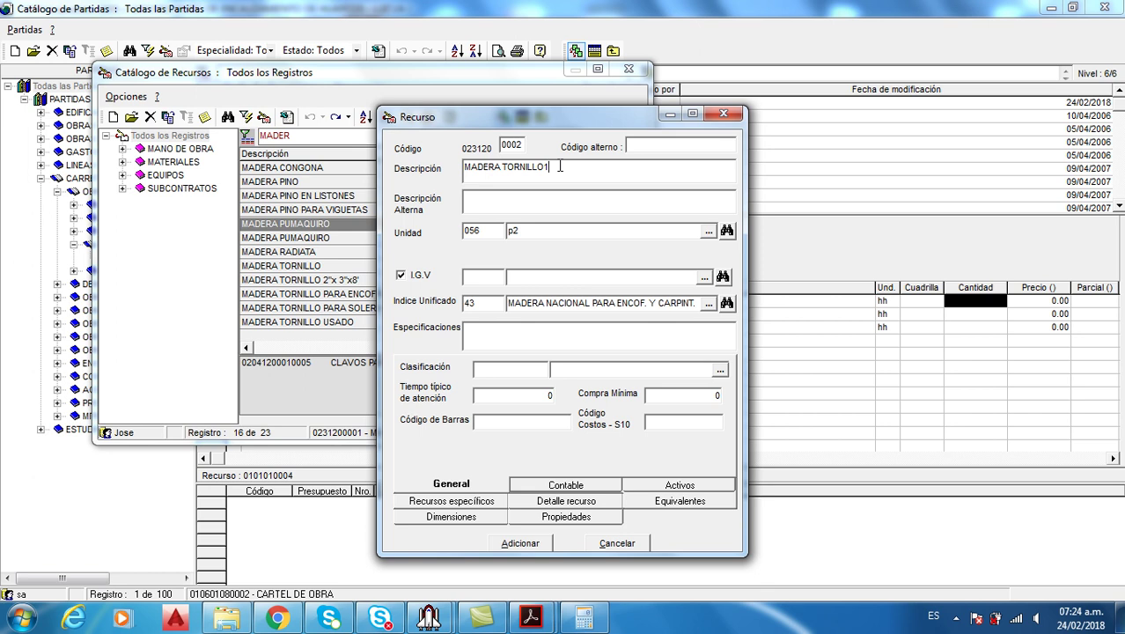
click(537, 544)
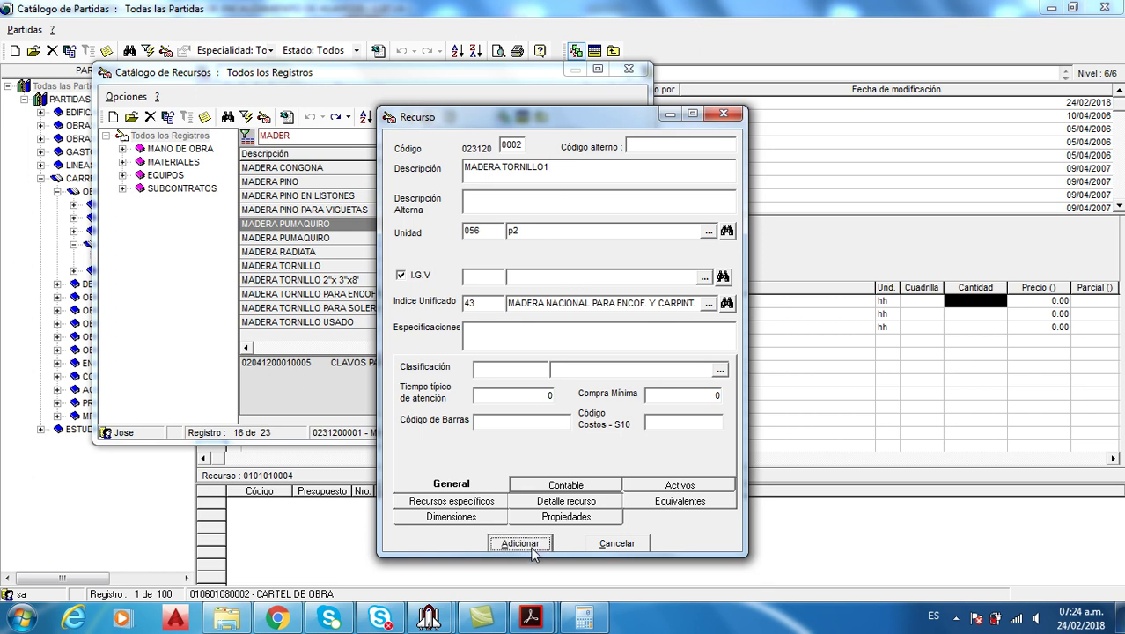
click(683, 365)
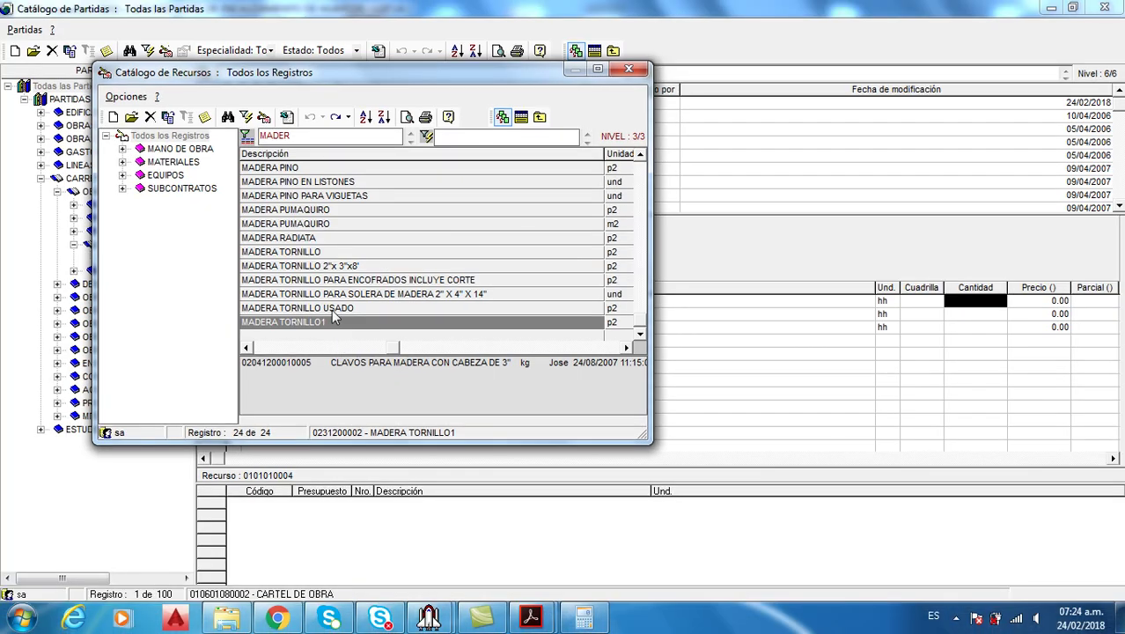
Add MADERA TORNILLO1 and the 3-inch nails to CARTEL DE OBRA's analysis
click(329, 255)
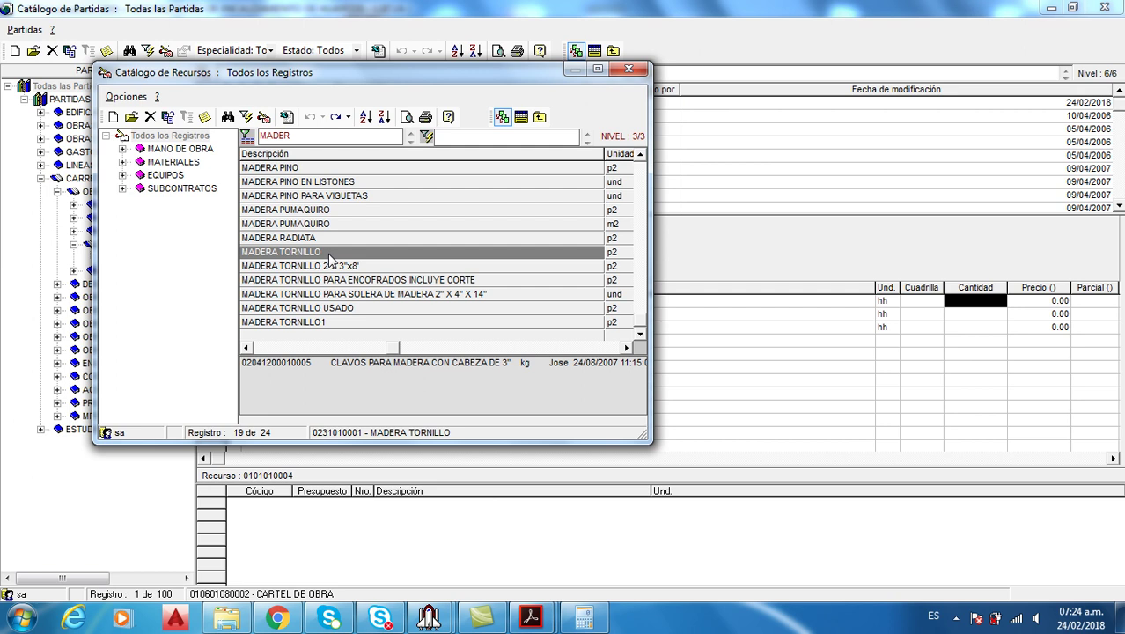
double_click(334, 324)
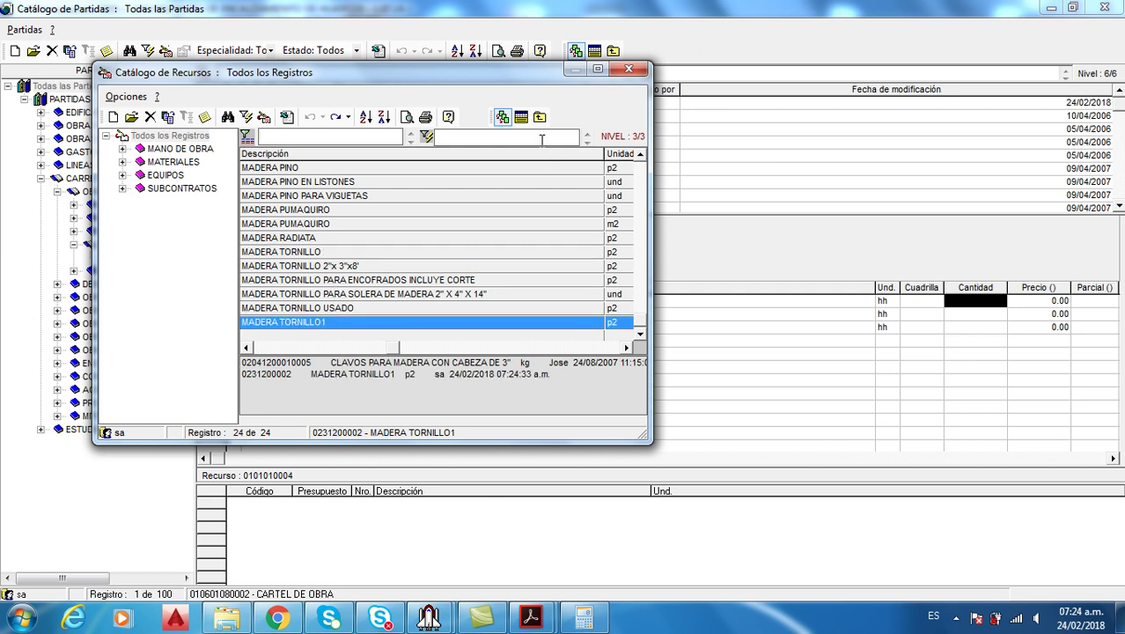
click(521, 118)
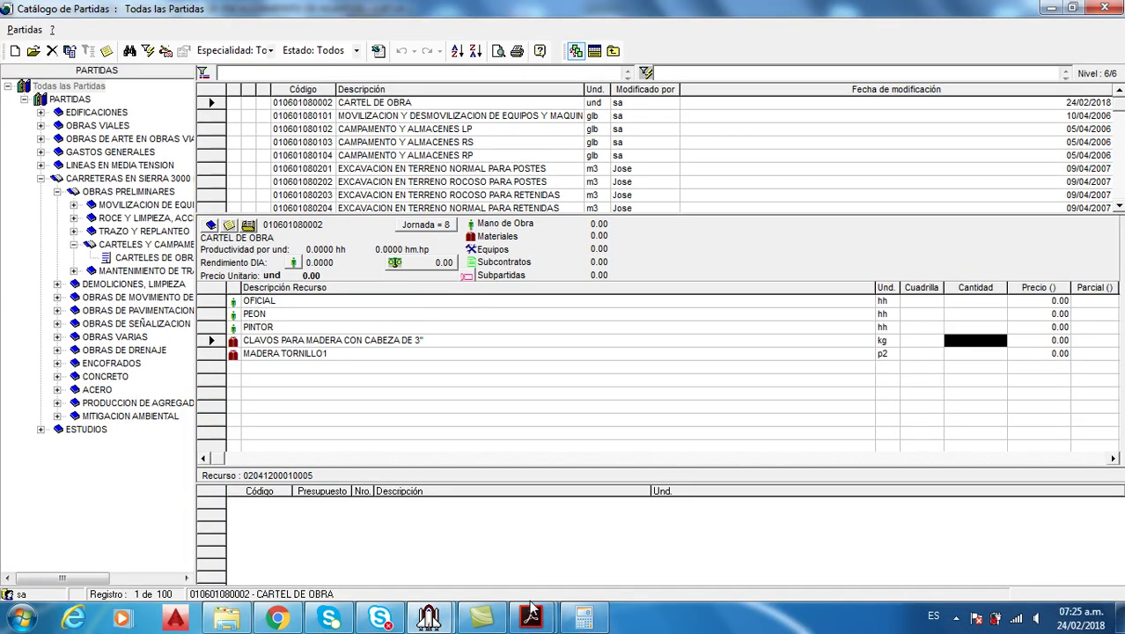
mouse_move(530, 616)
click(584, 547)
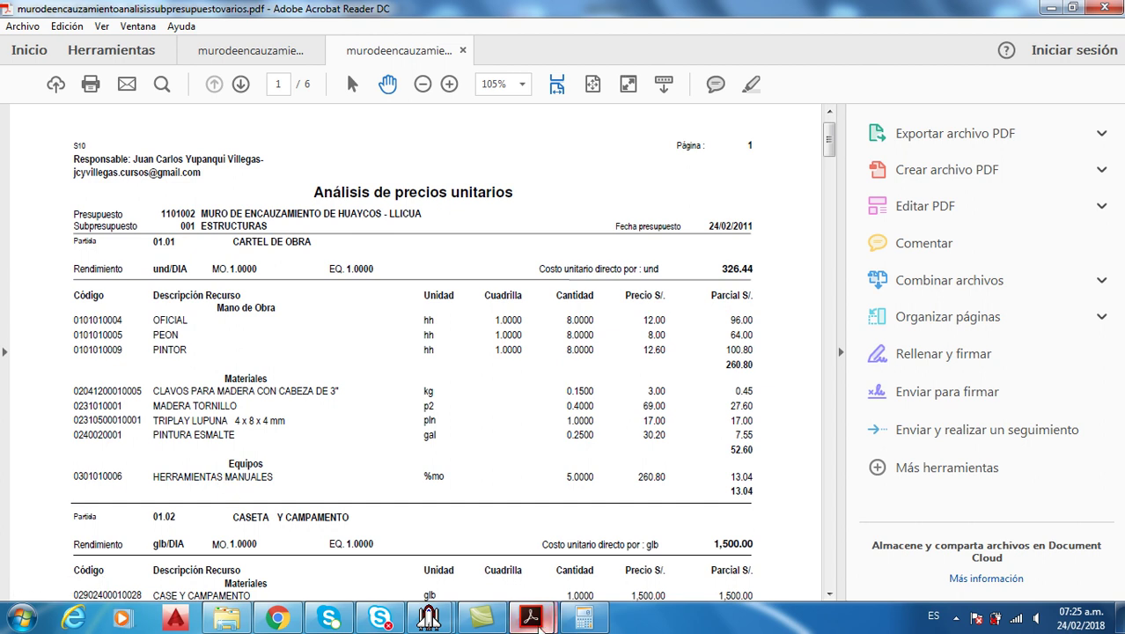
mouse_move(531, 616)
mouse_move(429, 616)
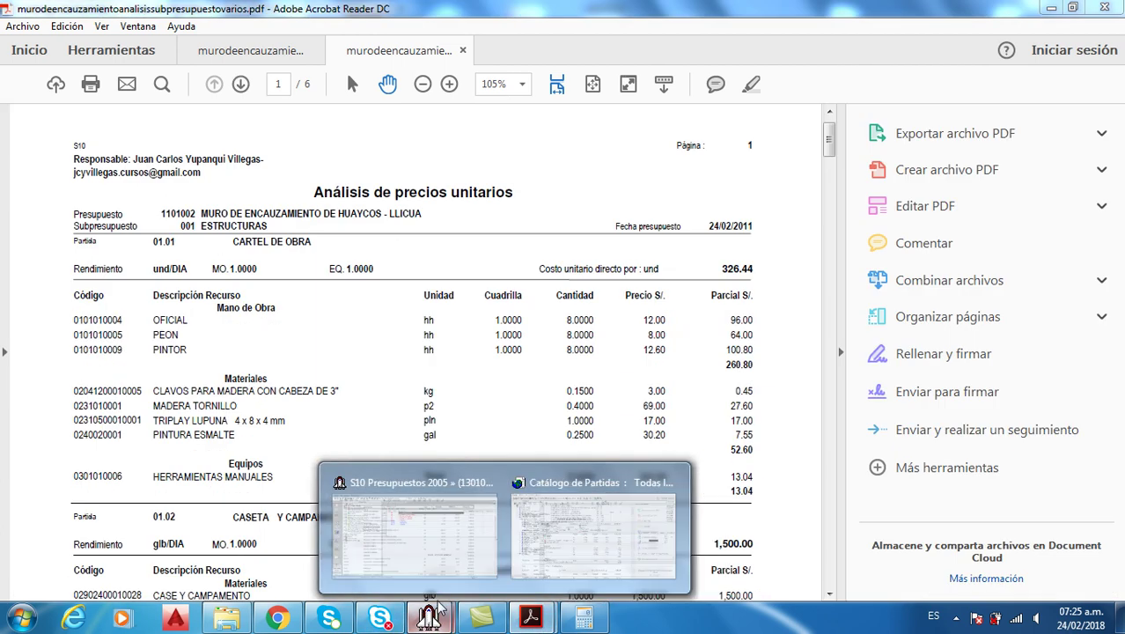
click(523, 551)
Filter the resource catalogue by HE and add HERRAMIENTAS MANUALES (%mo) to CARTEL DE OBRA
right_click(335, 419)
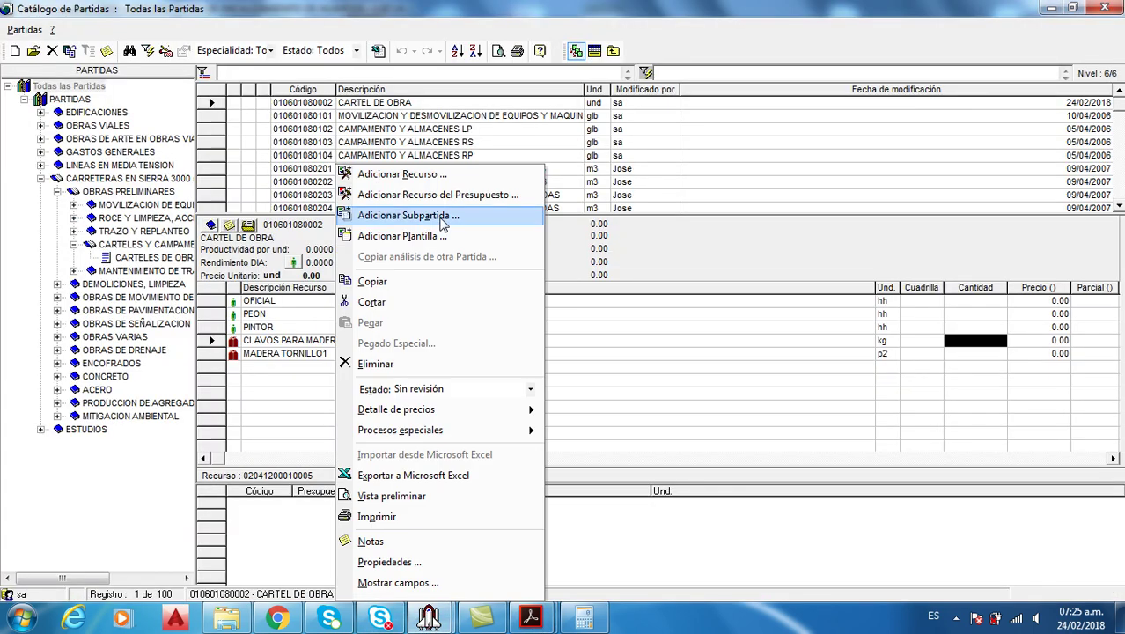
click(506, 174)
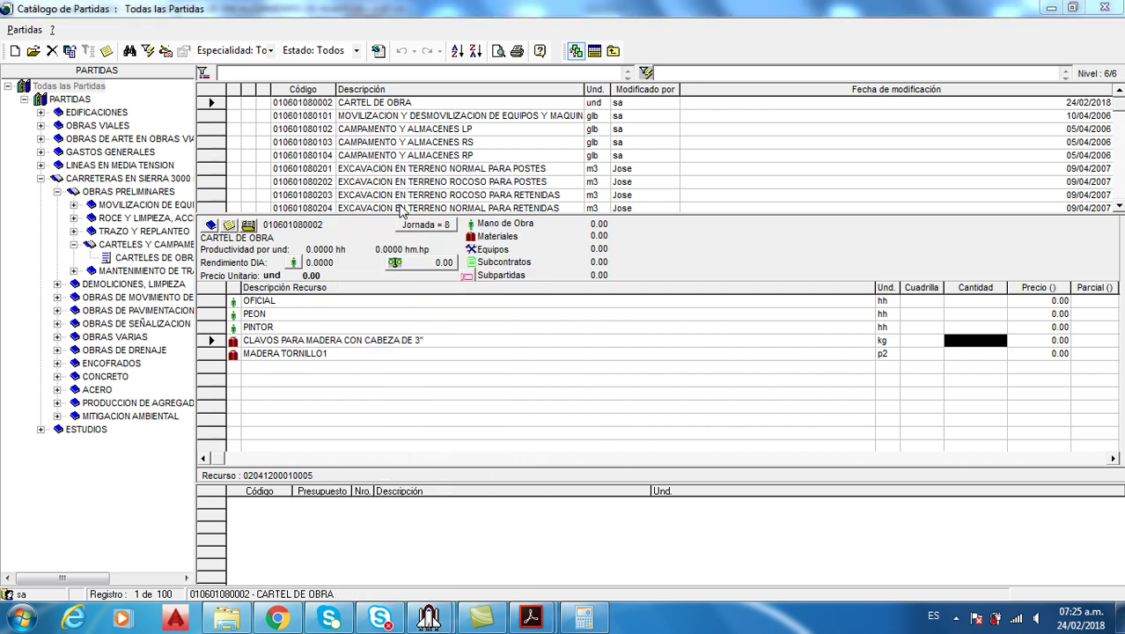
text(HE)
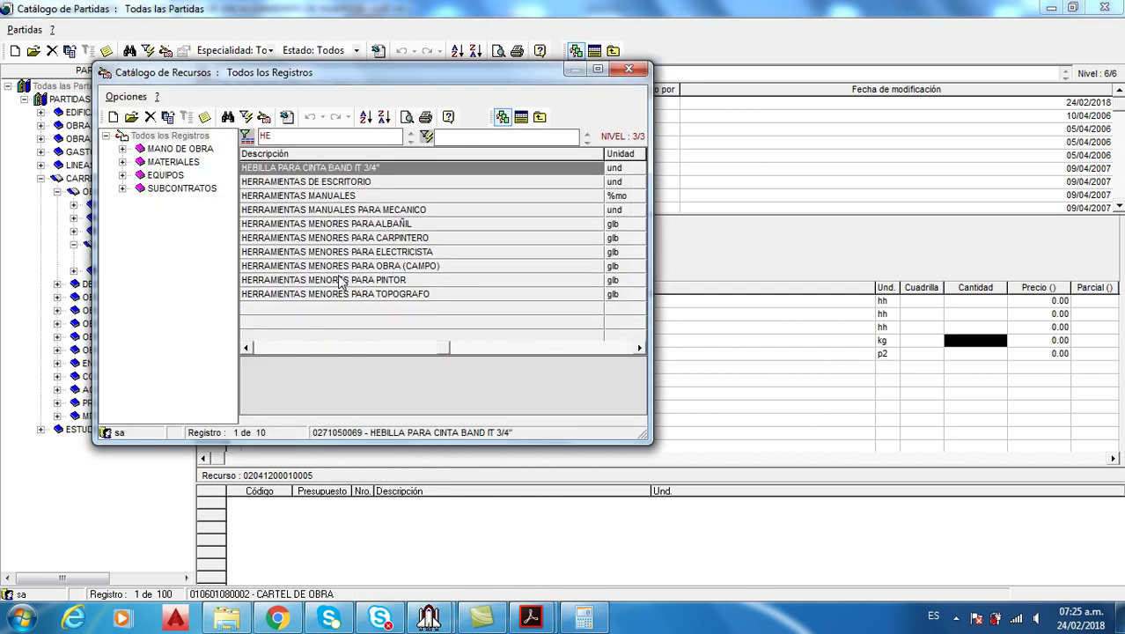
click(328, 197)
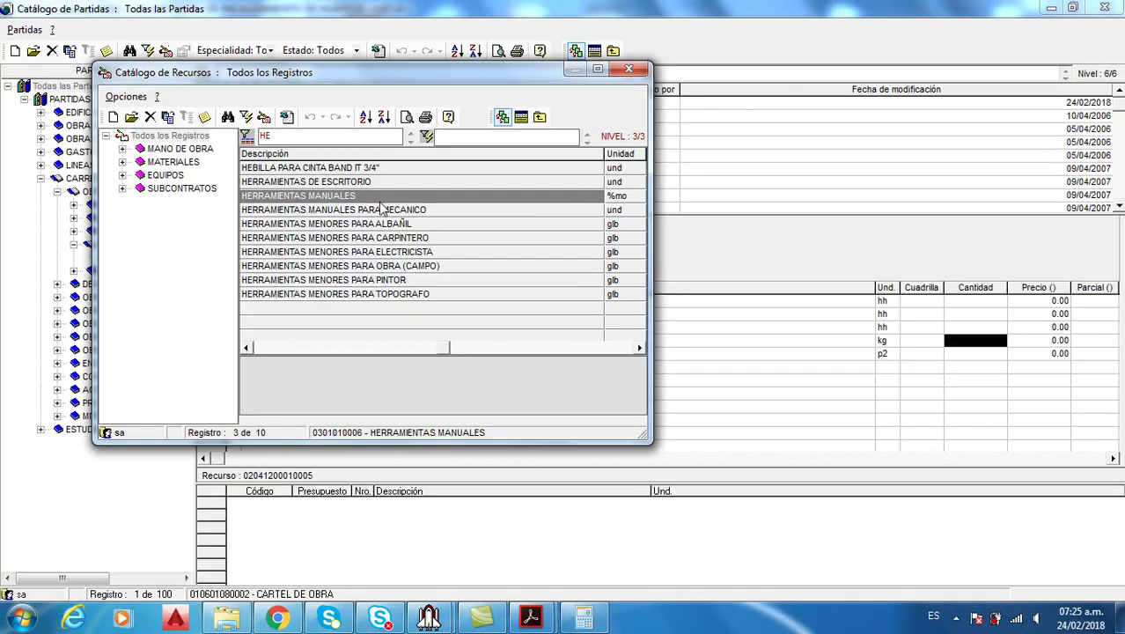
click(195, 176)
click(520, 118)
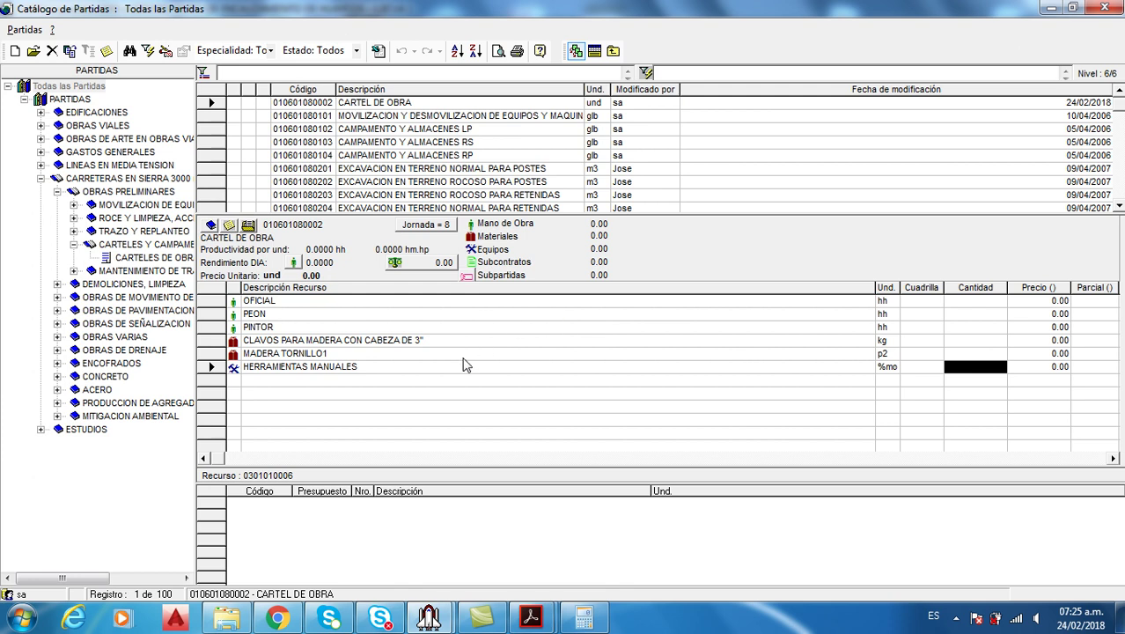
click(529, 619)
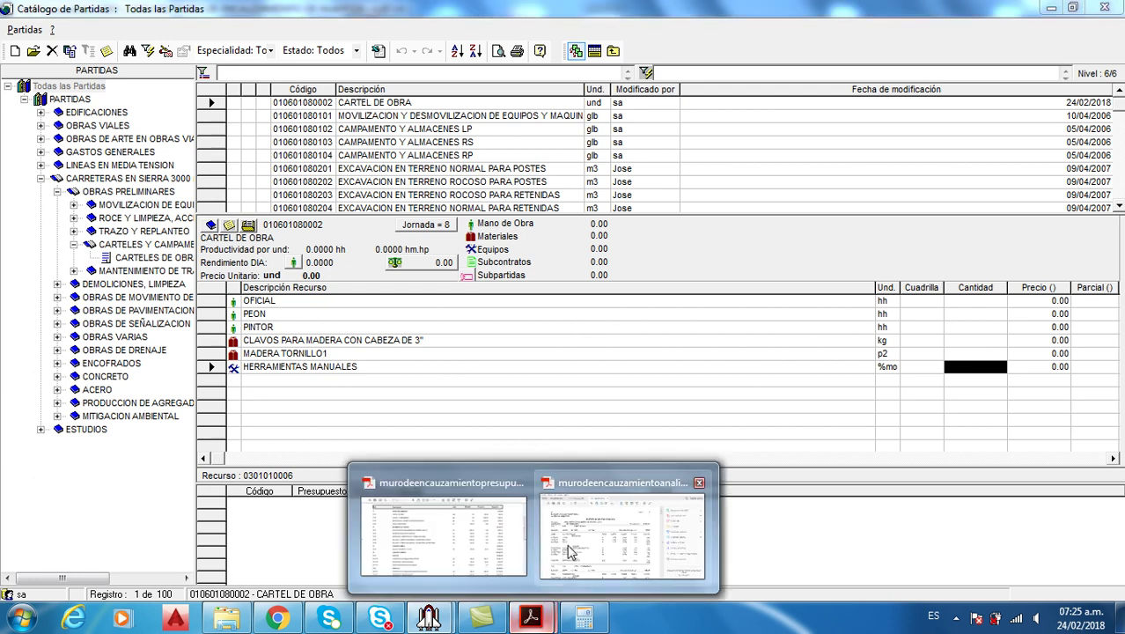
click(568, 553)
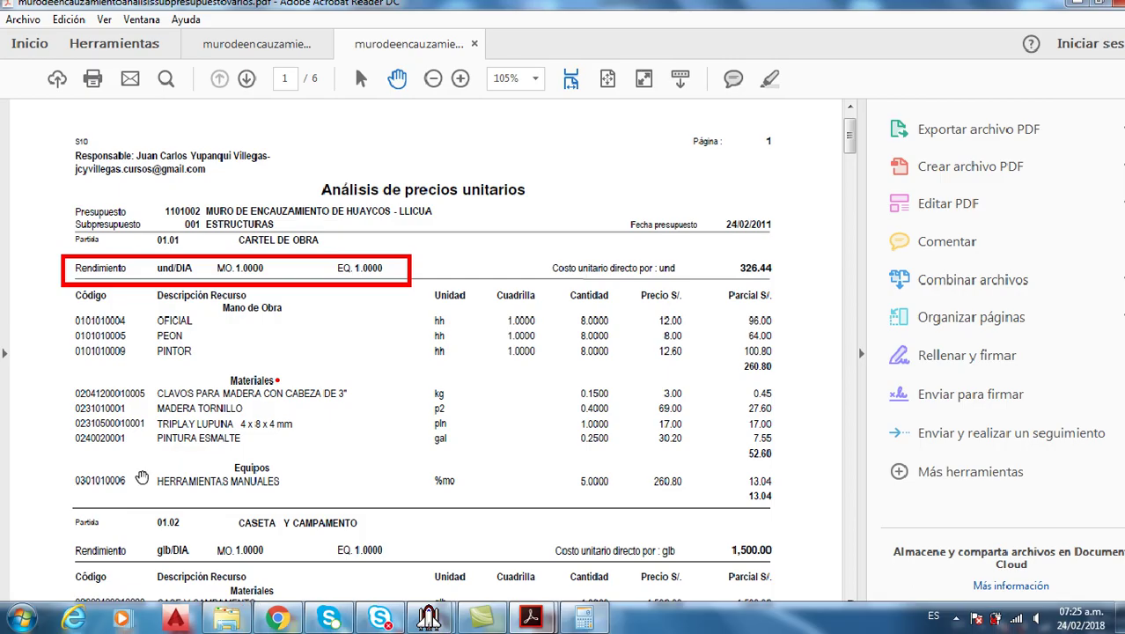
mouse_move(429, 618)
click(515, 568)
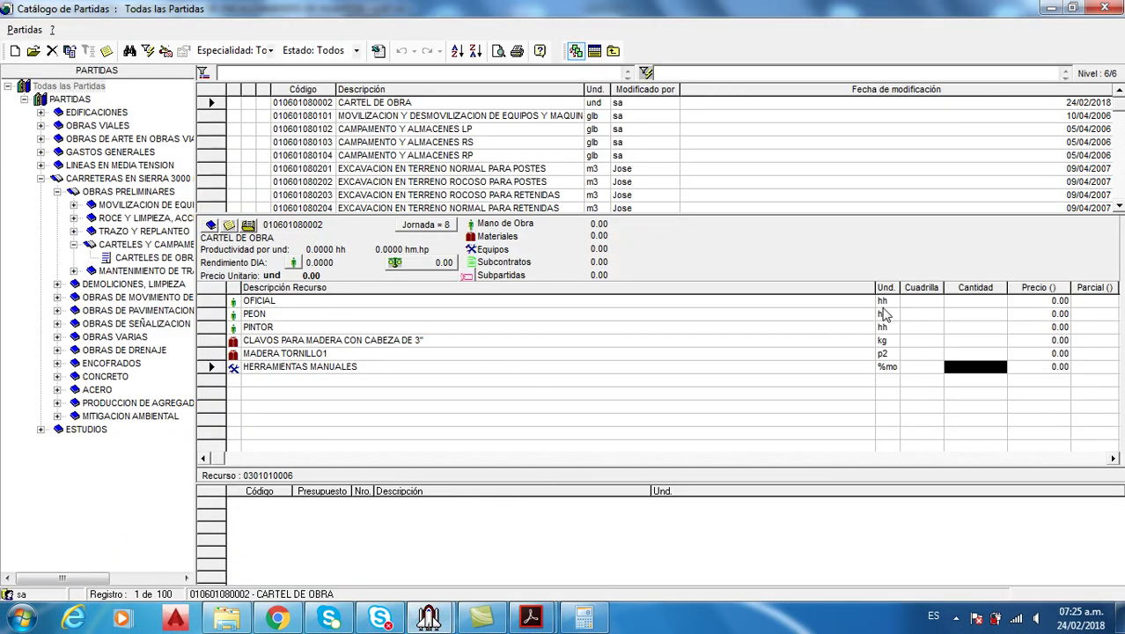
Set CARTEL DE OBRA's Rendimiento DIA (MO) to 1 and check the analysis PDF
click(920, 303)
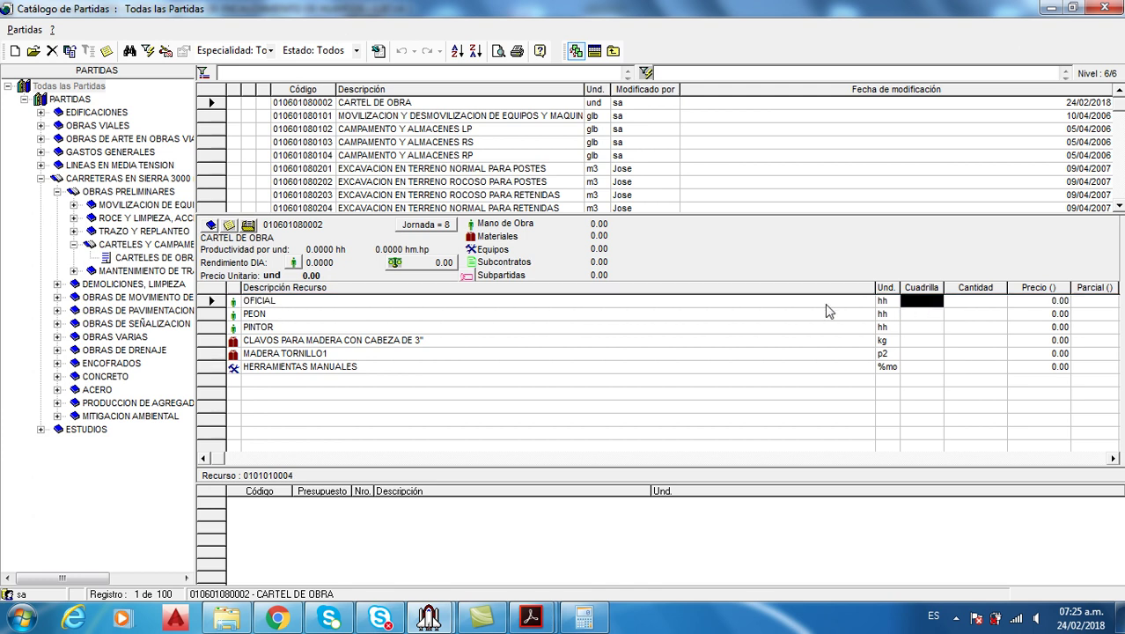
click(294, 262)
text(1)
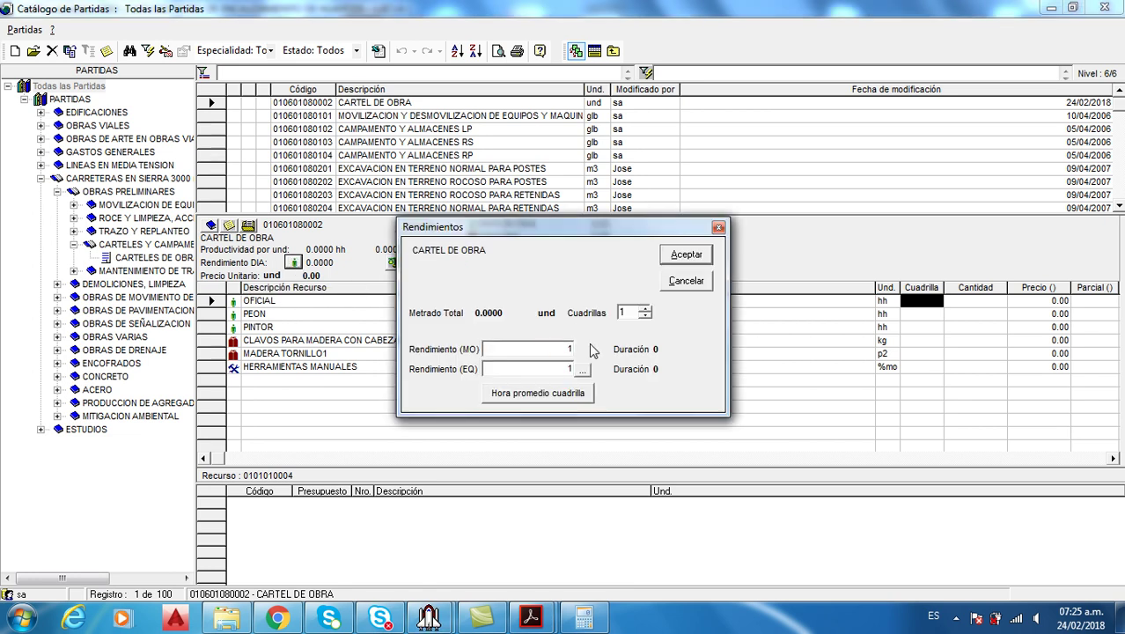
click(687, 254)
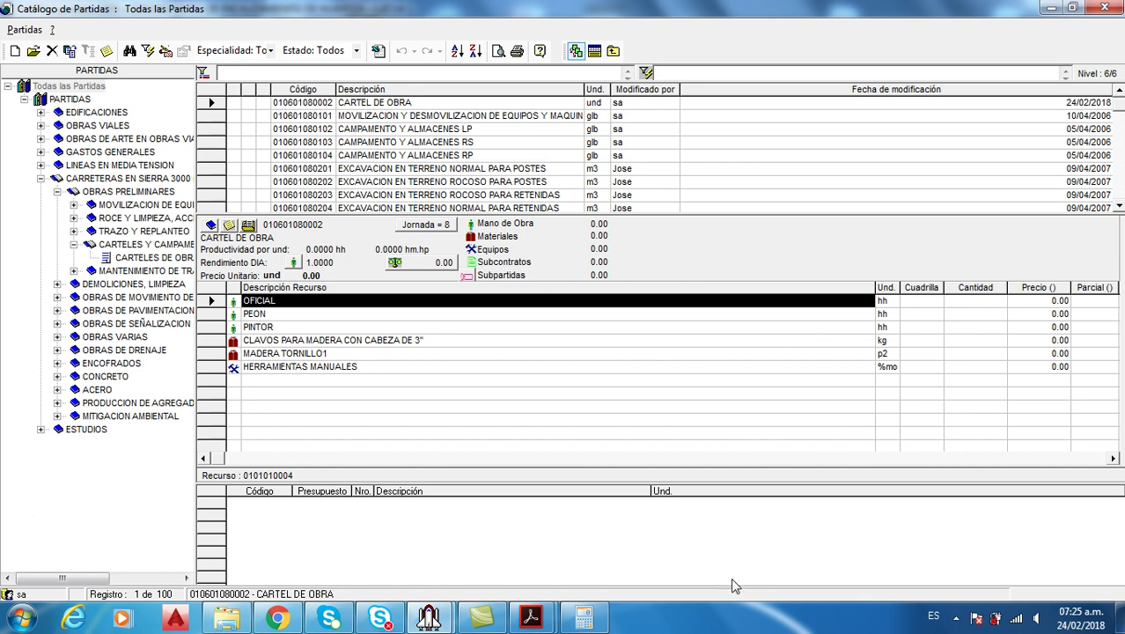
click(530, 616)
click(596, 573)
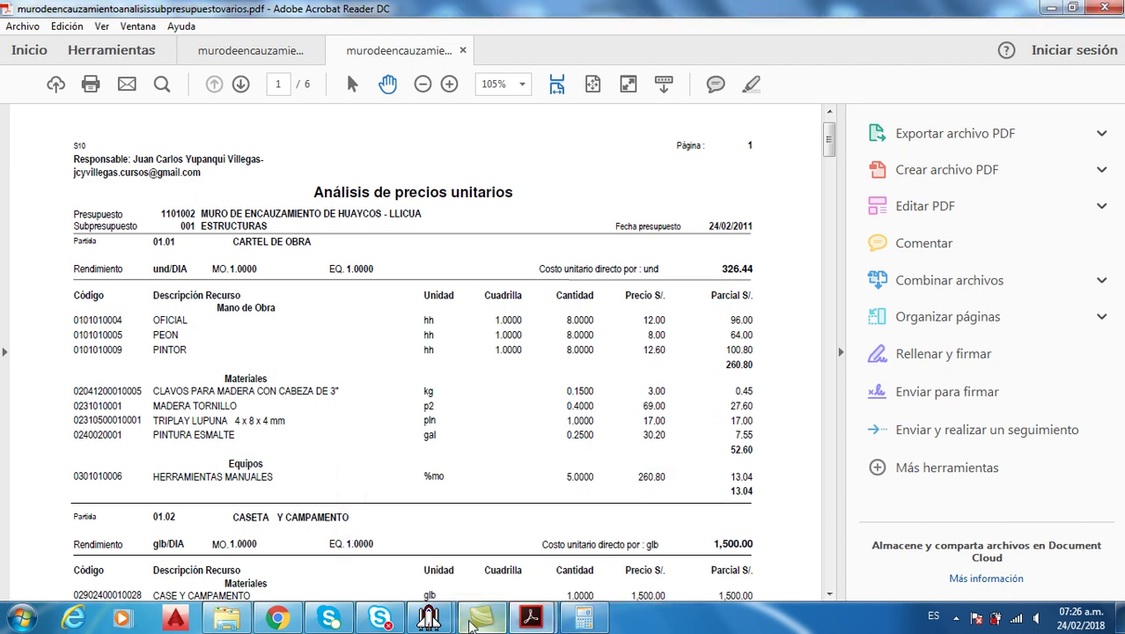
Enter a crew (Cuadrilla) of 1 for OFICIAL, PEON and PINTOR
mouse_move(480, 621)
click(503, 542)
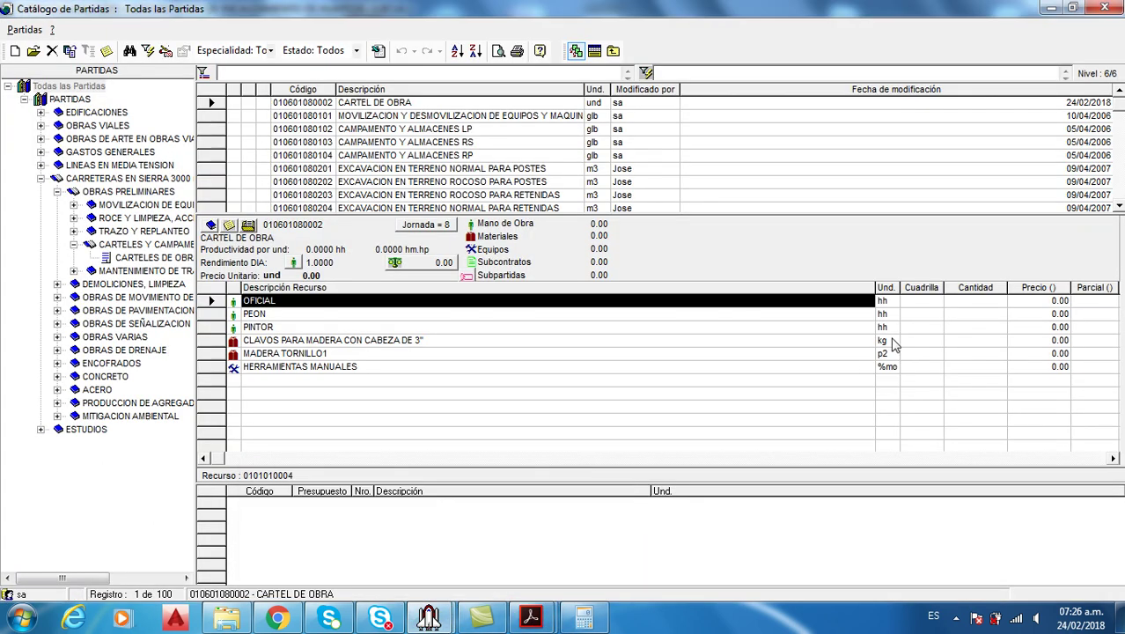
click(932, 305)
text(1)
key(Return)
text(1)
key(Return)
text(1)
Price OFICIAL at 12.00, PEON at 6.00 and PINTOR at 12.60
click(1045, 303)
text(12)
key(Return)
text(6)
key(Return)
text(1)
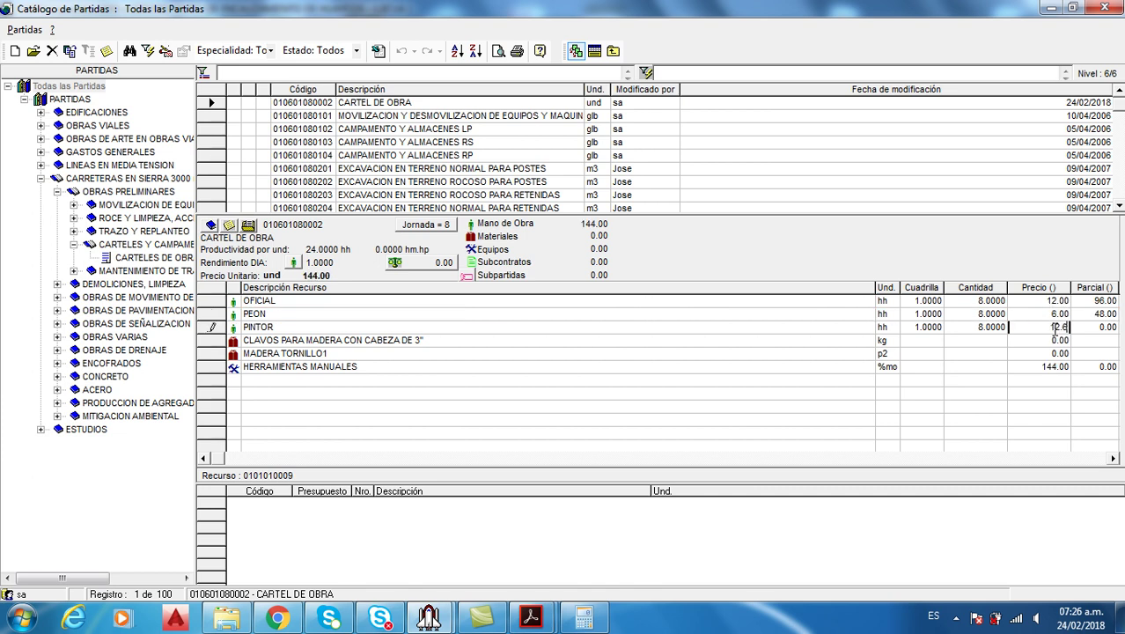
text(2.6)
key(Return)
Enter quantities 0.15 for the nails and 0.4 for MADERA TORNILLO1
mouse_move(530, 617)
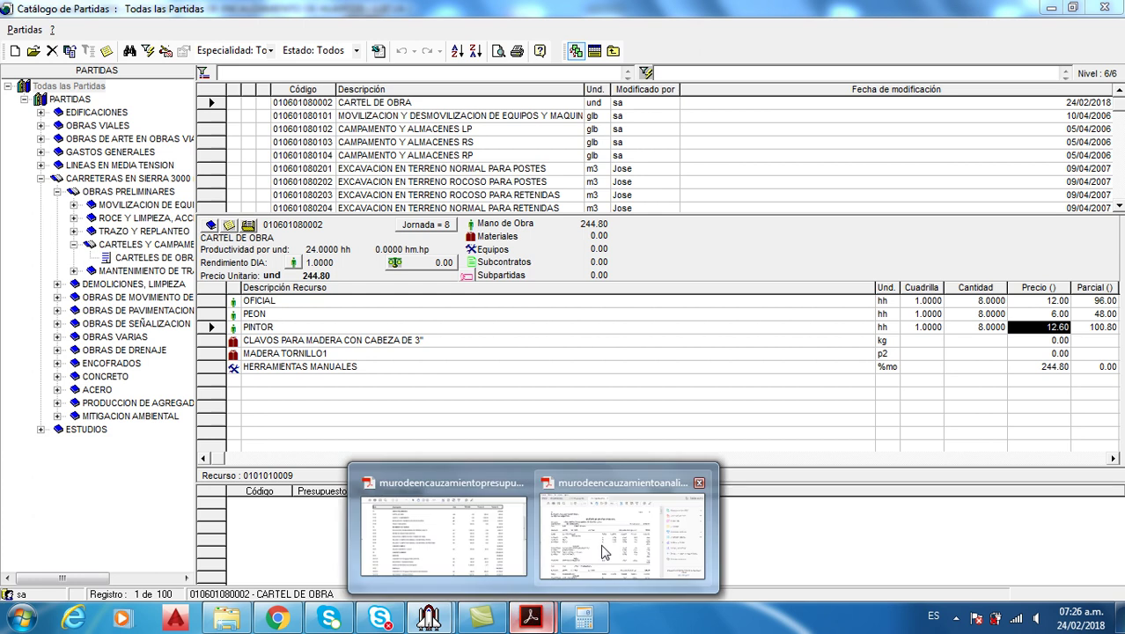
click(600, 553)
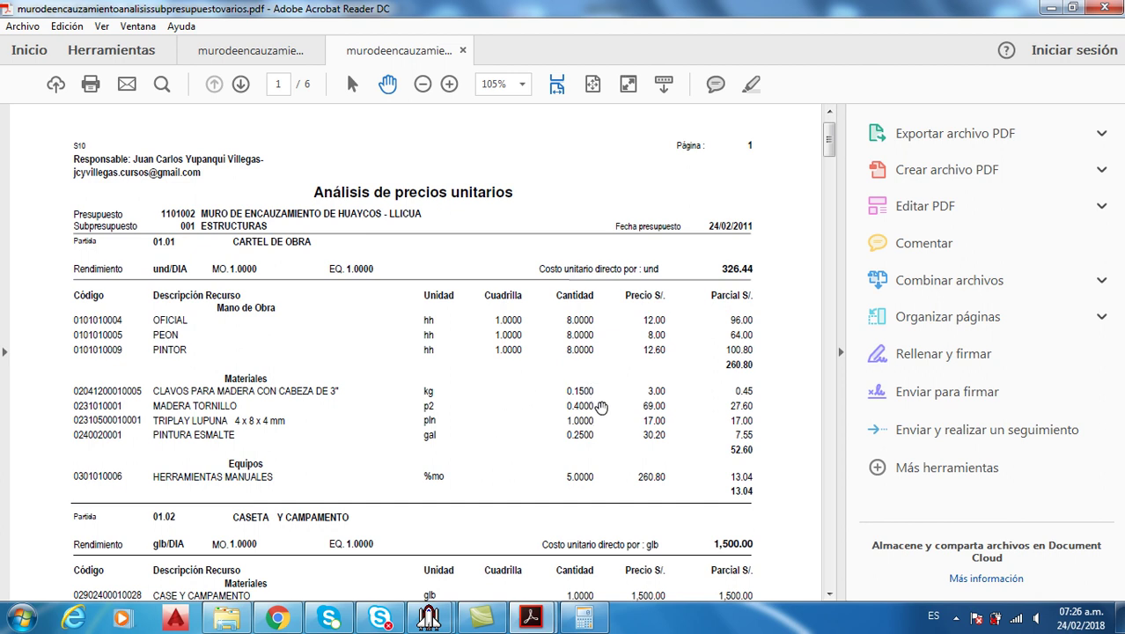
mouse_move(444, 619)
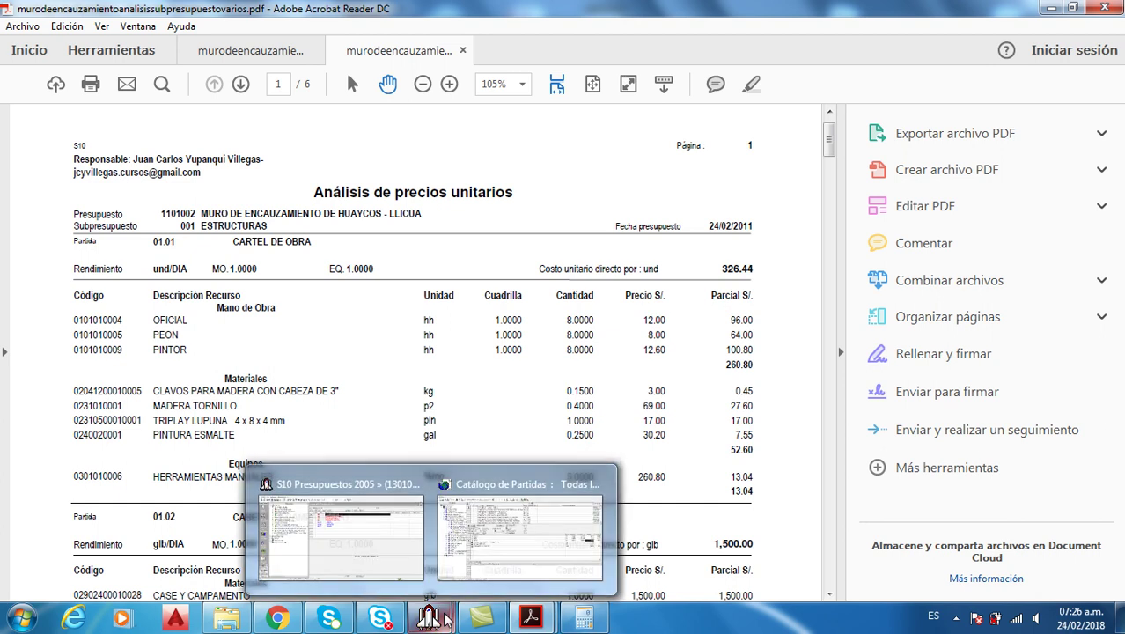
click(487, 528)
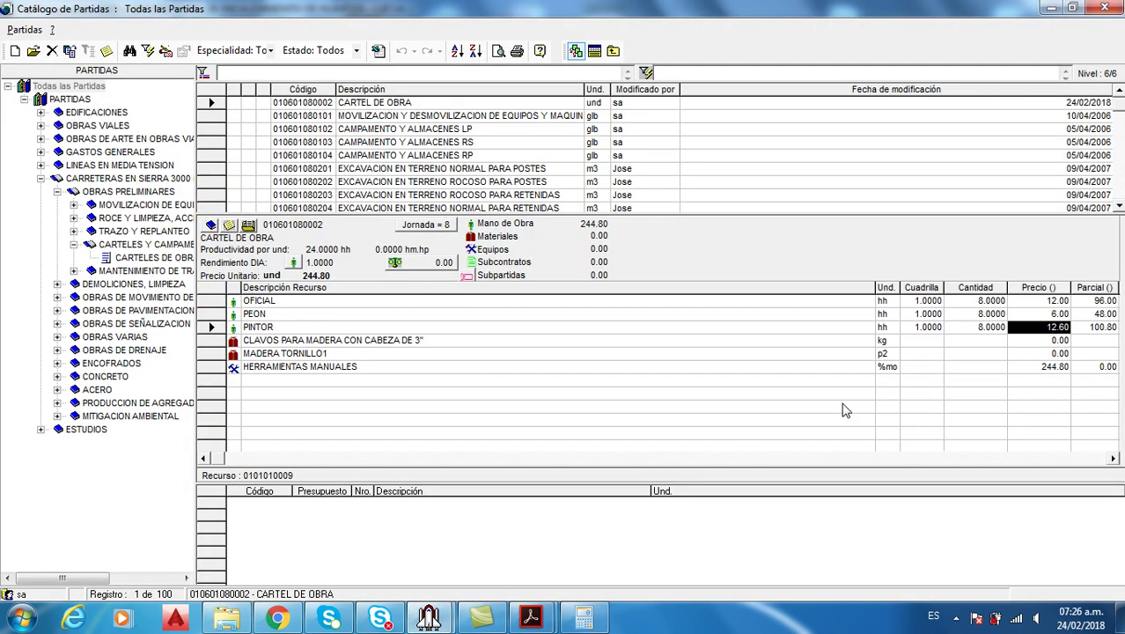
click(993, 355)
click(995, 340)
text(0.15)
key(Return)
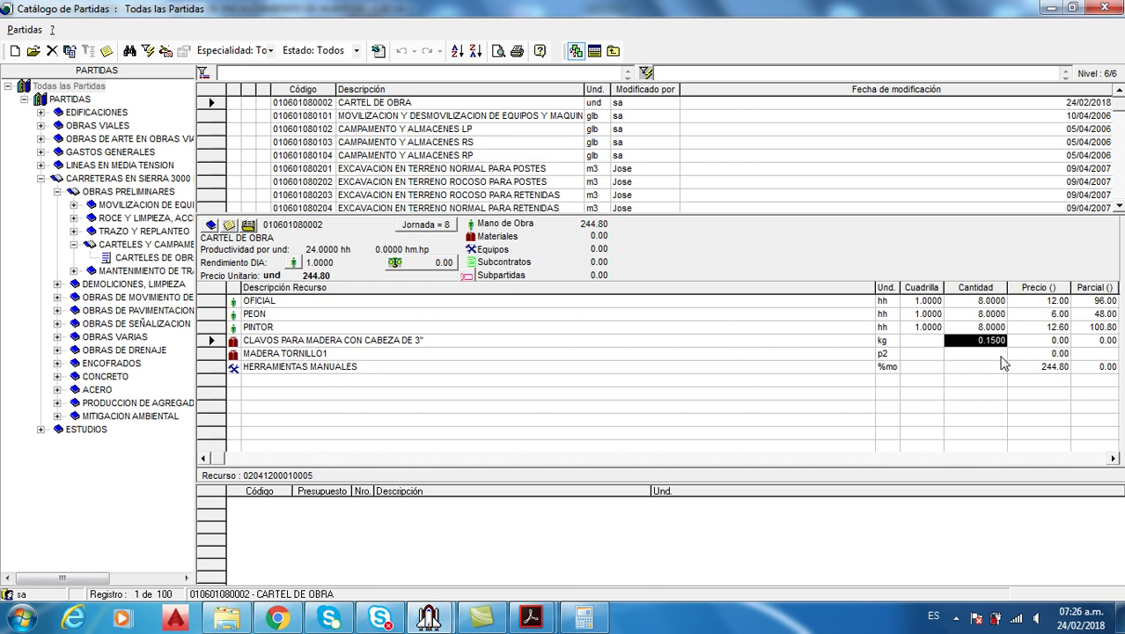
click(1001, 353)
text(0.4)
key(Return)
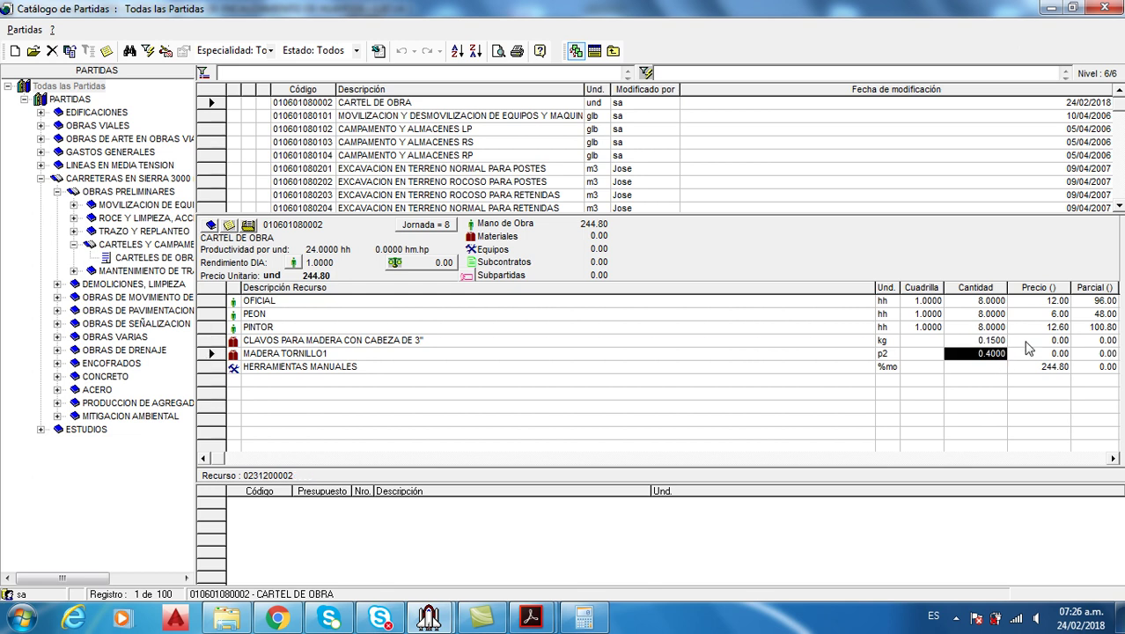
Price the nails at 3.00 and MADERA TORNILLO1 at 69.00
click(1040, 342)
mouse_move(530, 616)
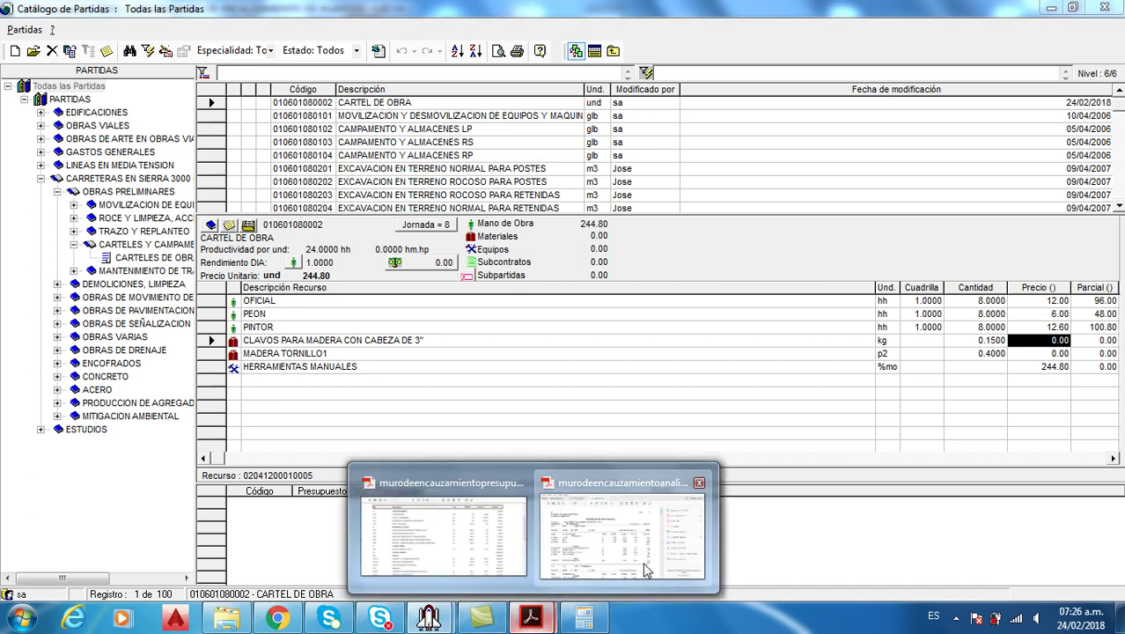
click(646, 571)
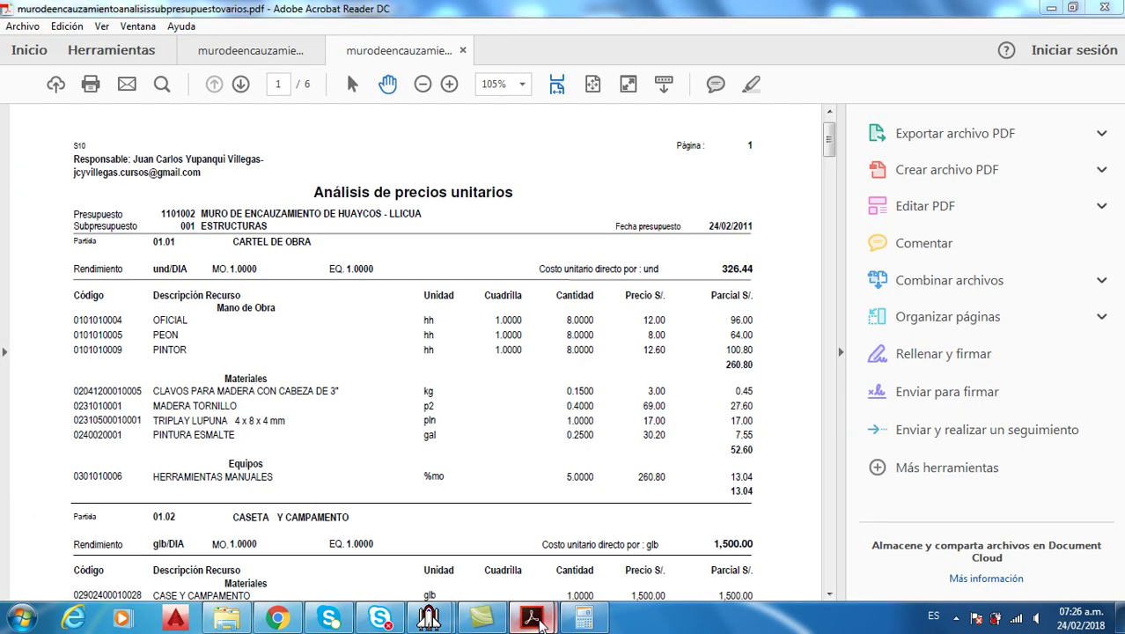
mouse_move(426, 616)
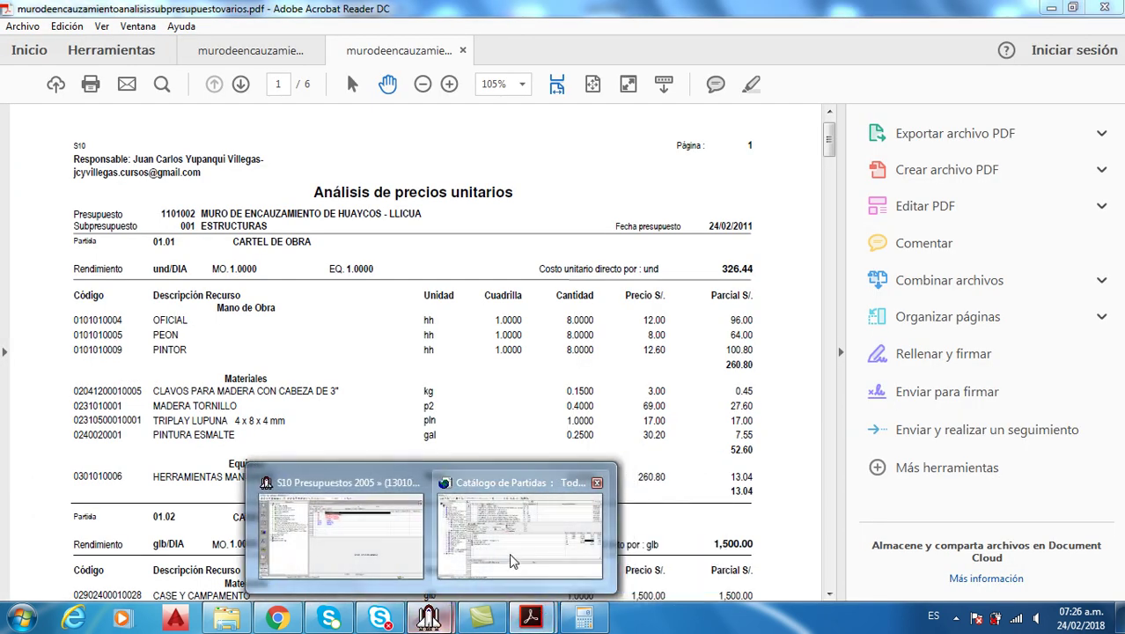
click(519, 533)
text(3)
key(Return)
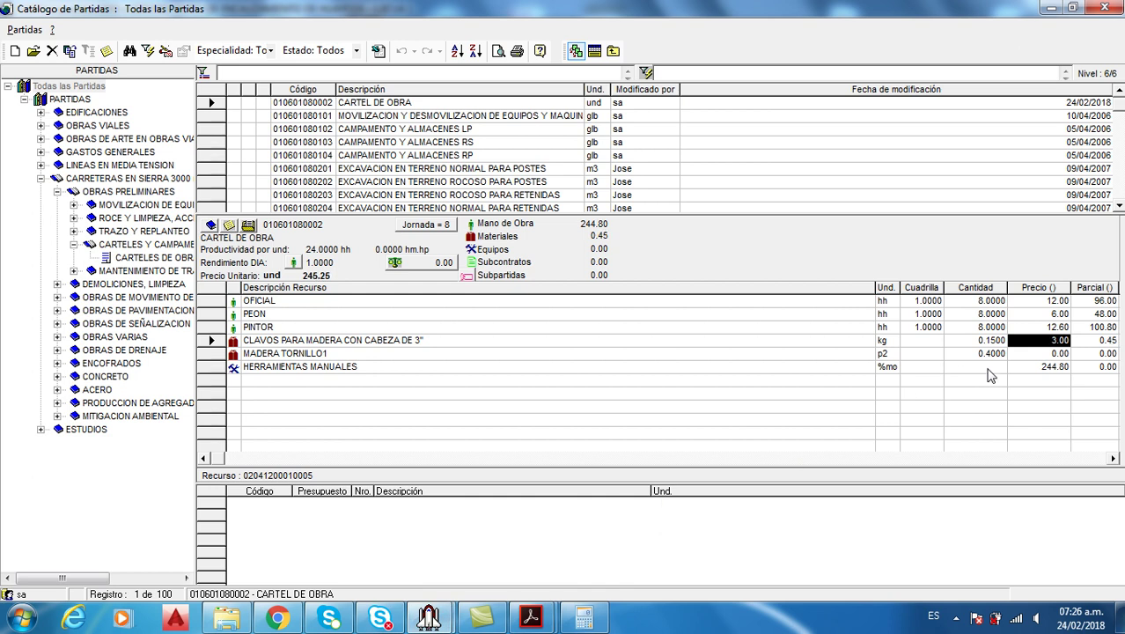
click(1038, 354)
text(69)
key(Return)
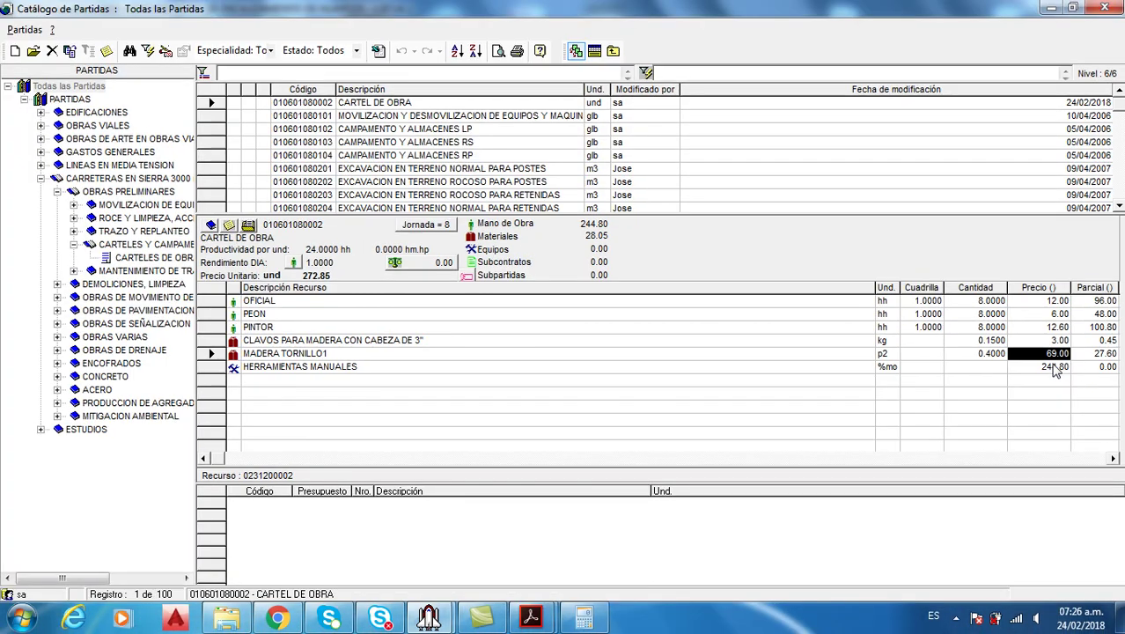
click(1054, 368)
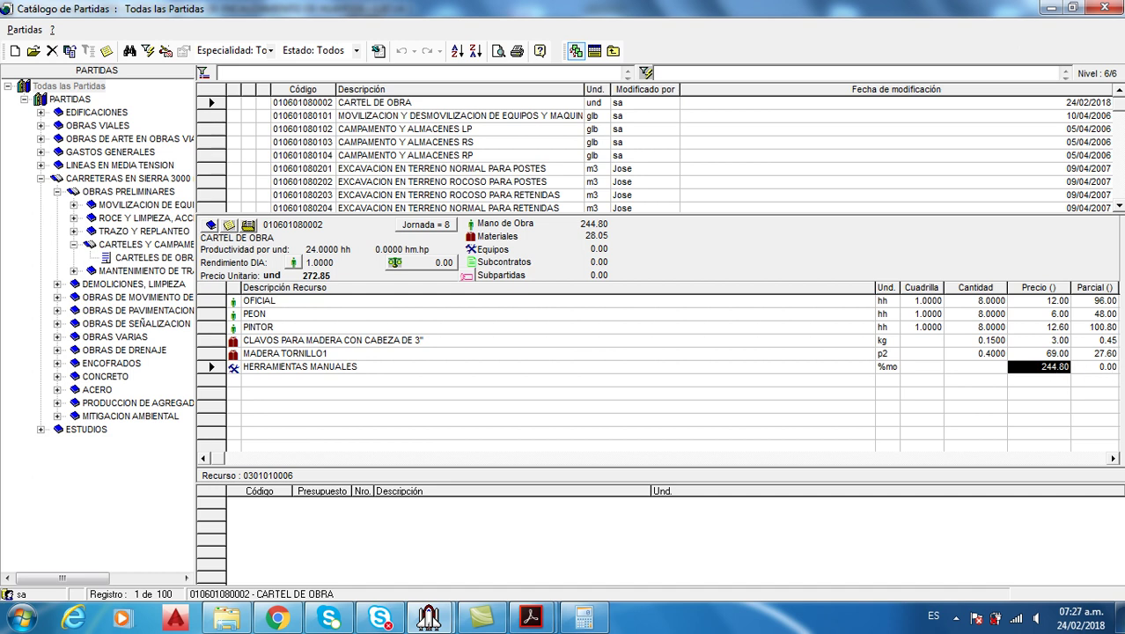
click(1112, 458)
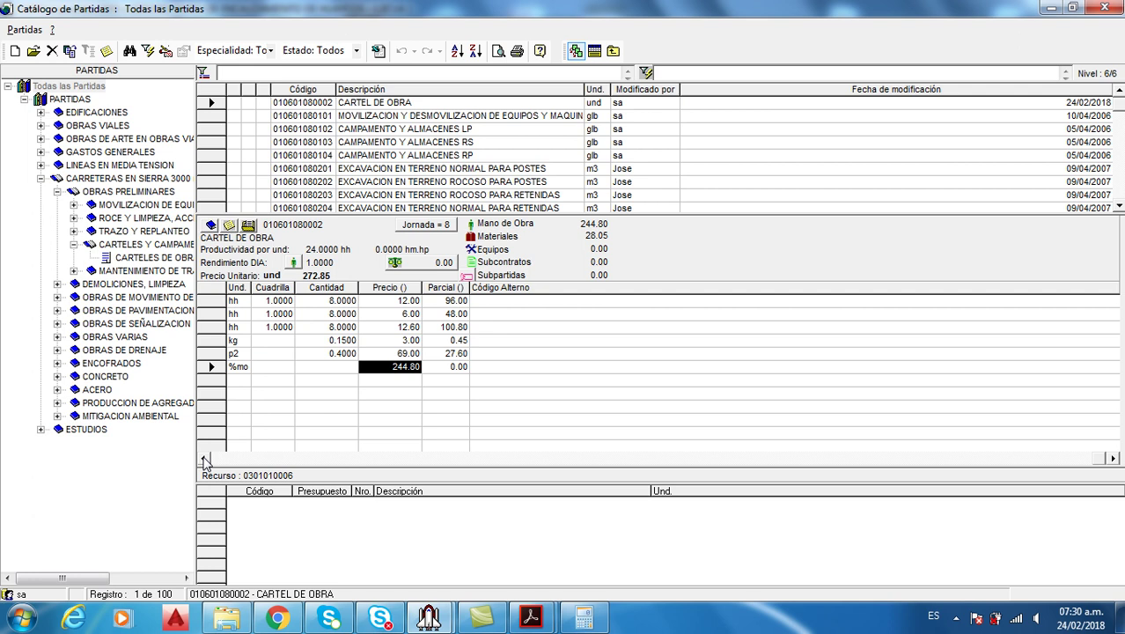
Verify in Calculator that the labour partials 96, 48 and 100.8 total the 244.80 tools base
click(204, 459)
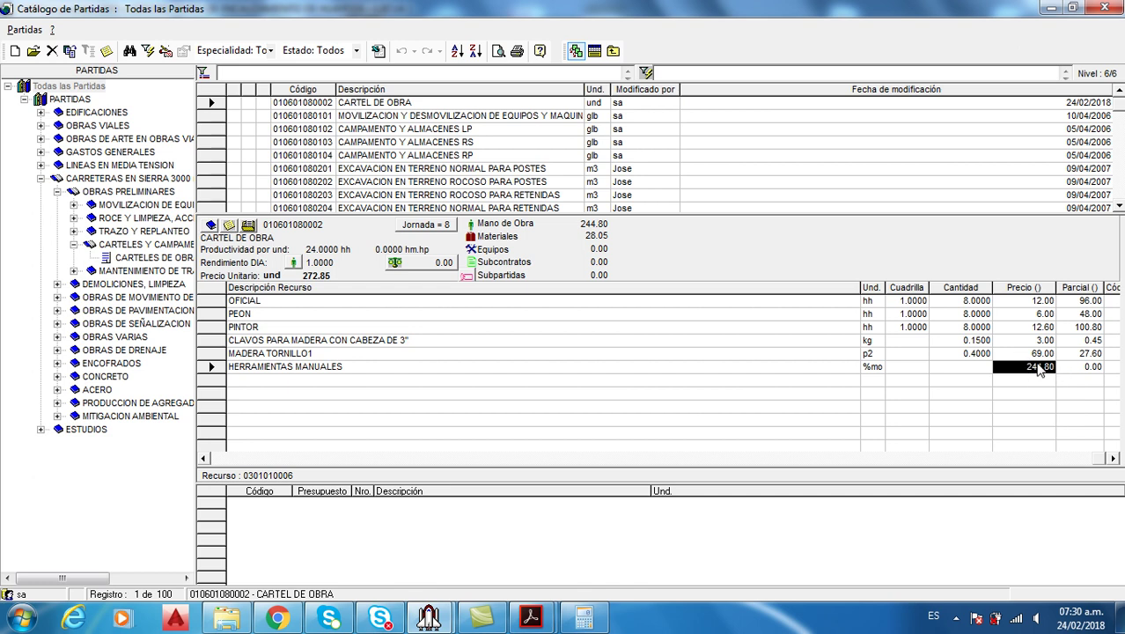
click(582, 627)
drag(443, 205, 652, 231)
text(96)
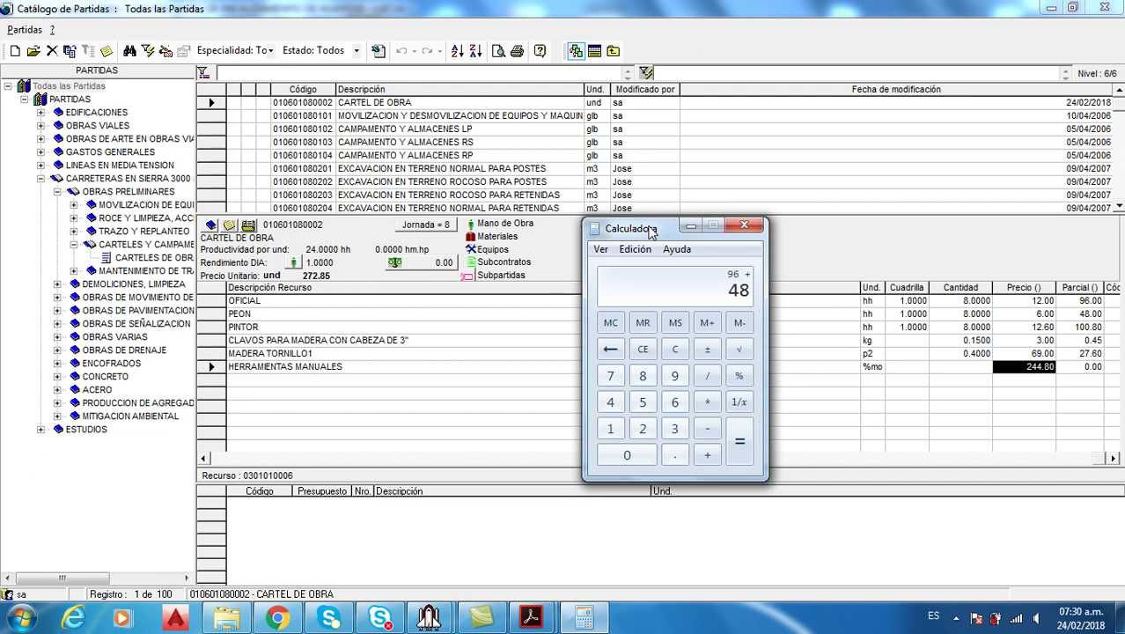
text(+100.8)
key(Return)
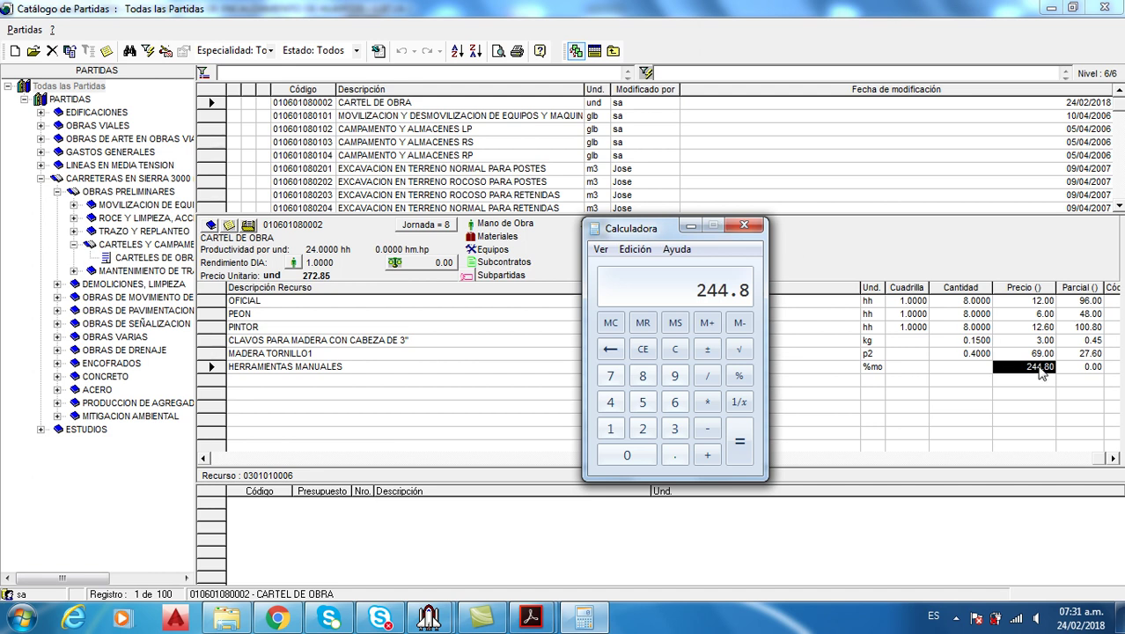
click(1040, 370)
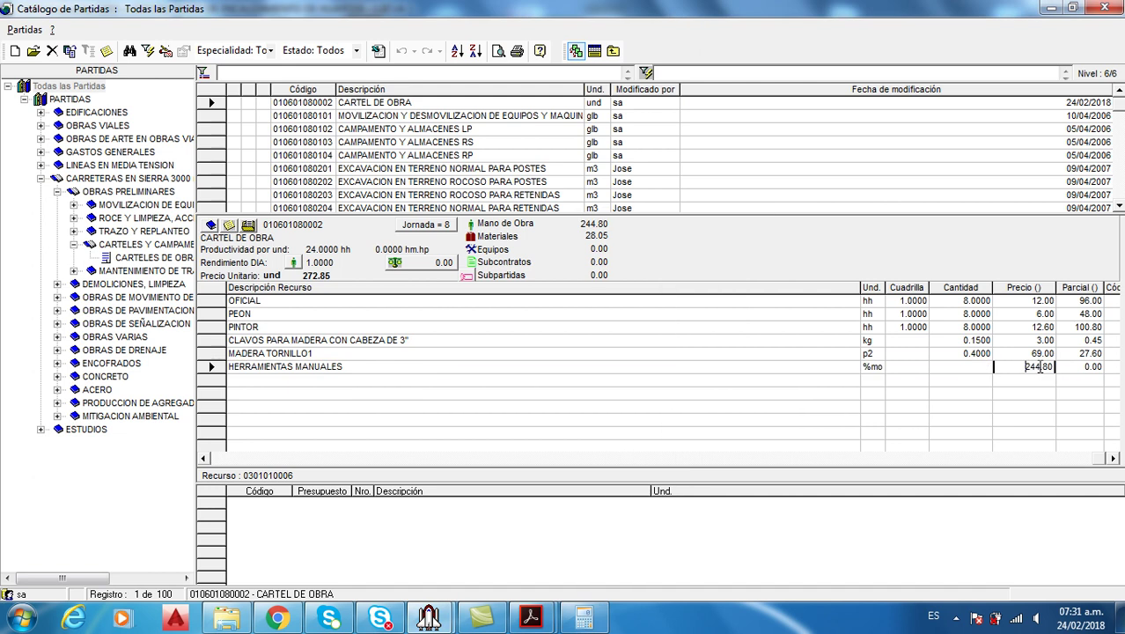
click(1090, 313)
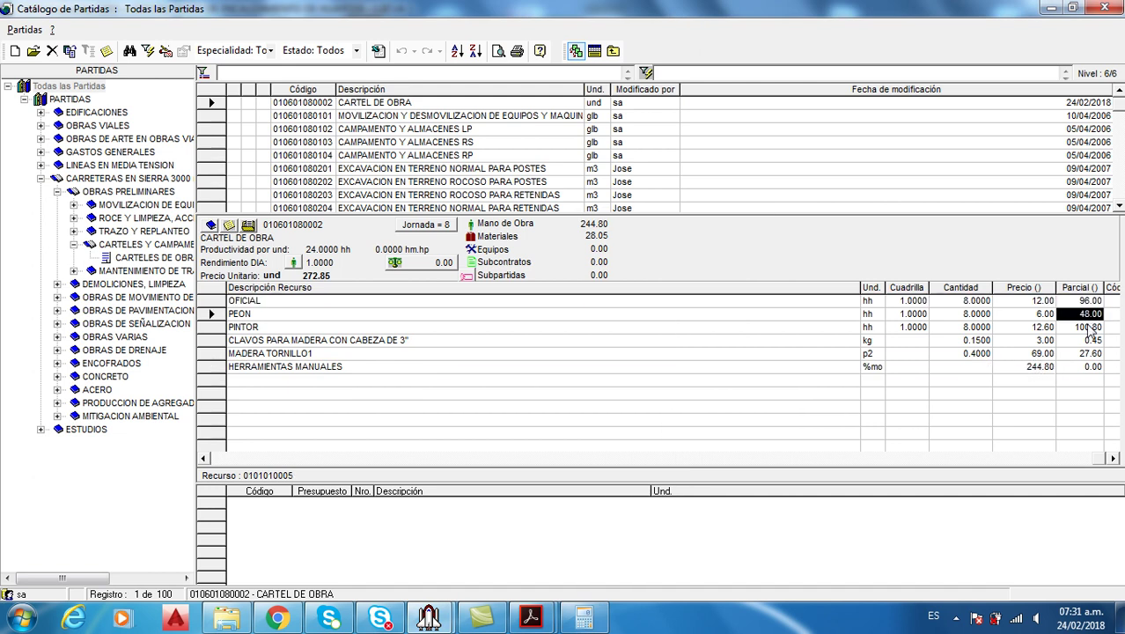
click(1090, 326)
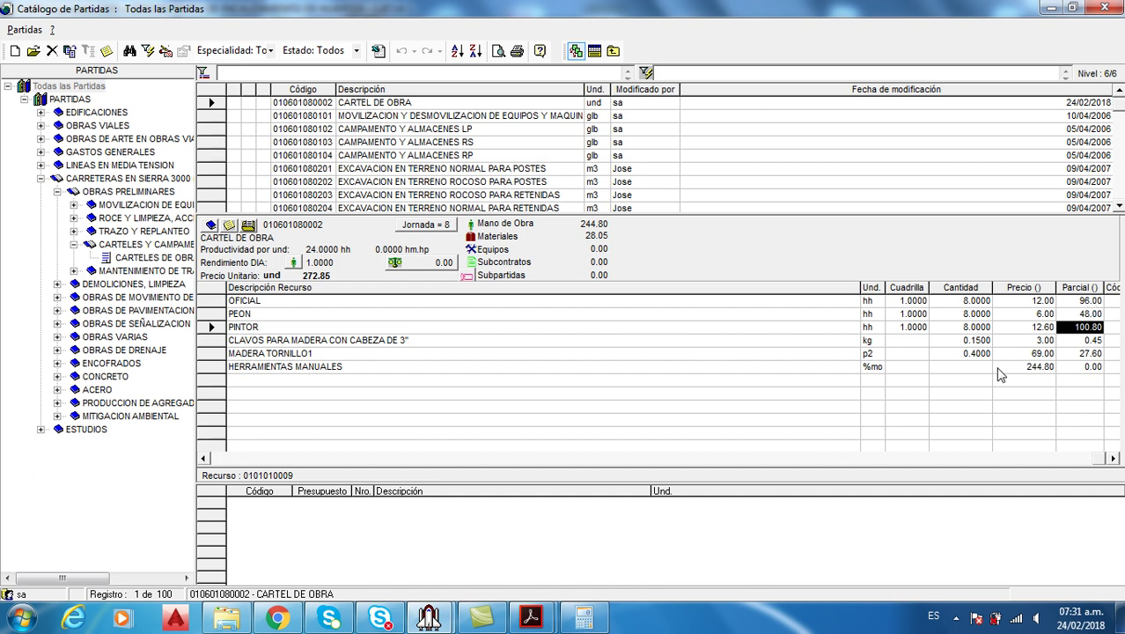
mouse_move(529, 616)
click(601, 546)
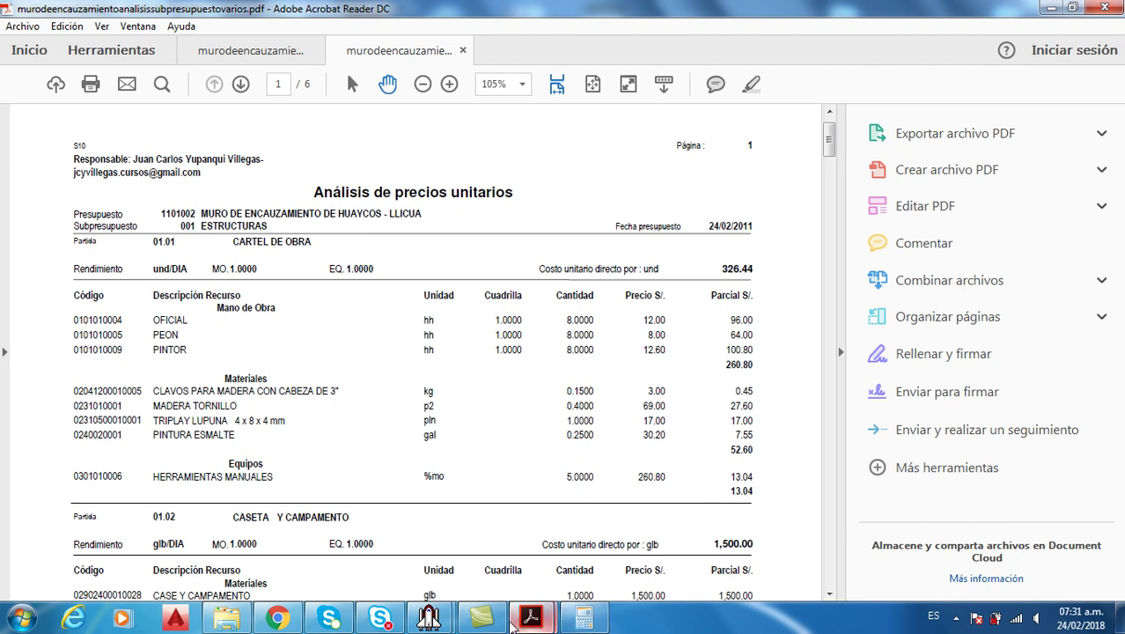
Give HERRAMIENTAS MANUALES a quantity of 5 %mo and compare against the analysis PDF
click(429, 619)
click(539, 544)
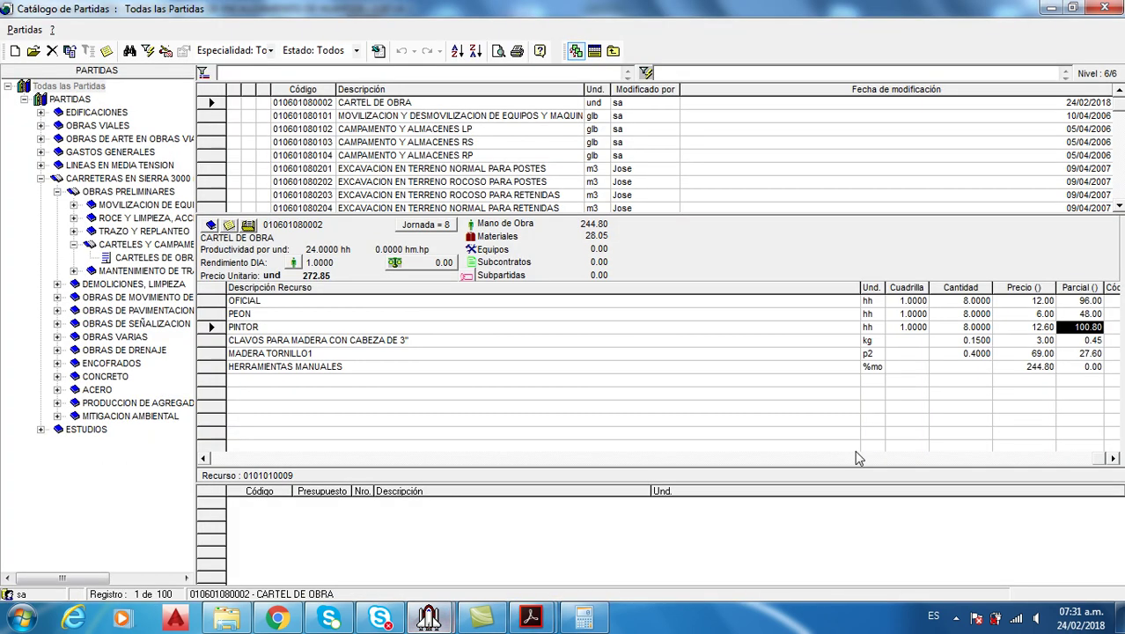
click(972, 369)
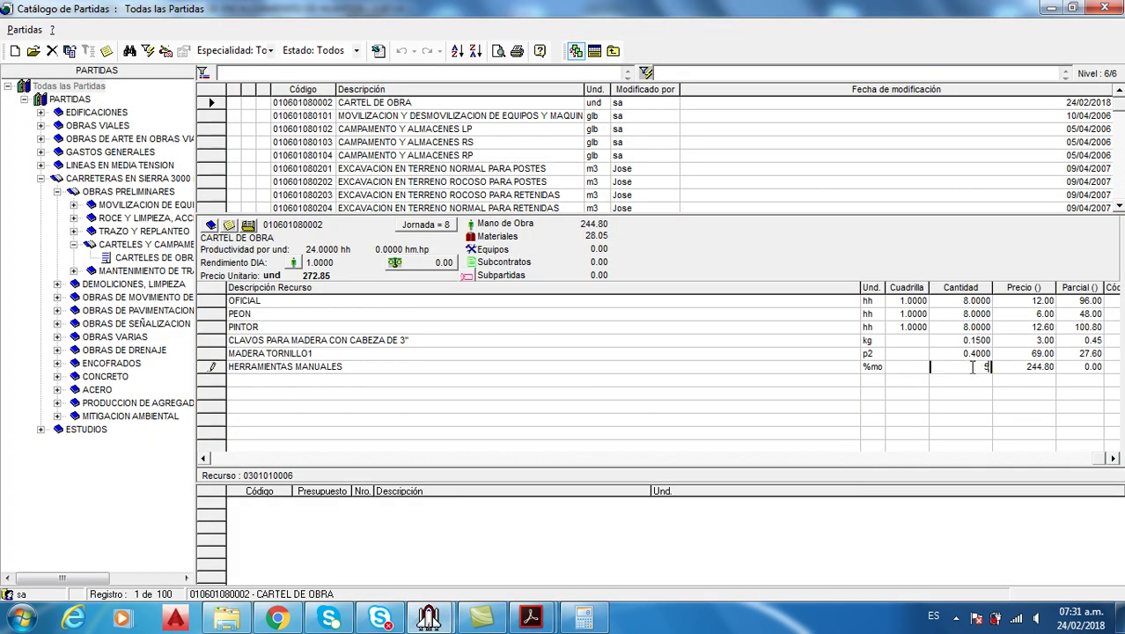
text(5)
key(Return)
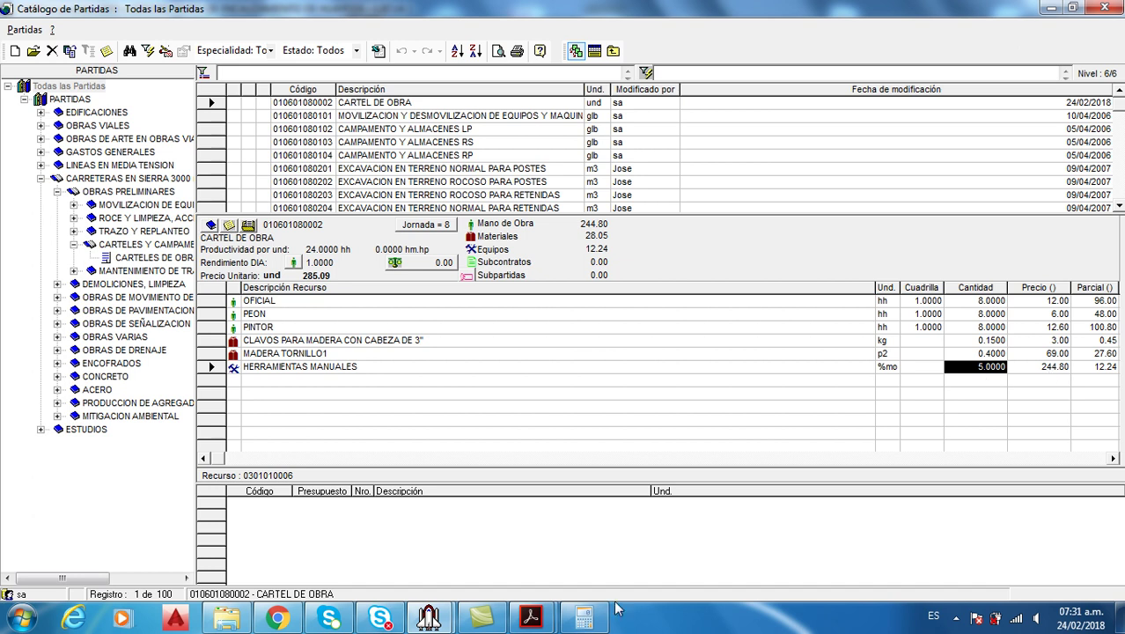
click(529, 619)
click(622, 567)
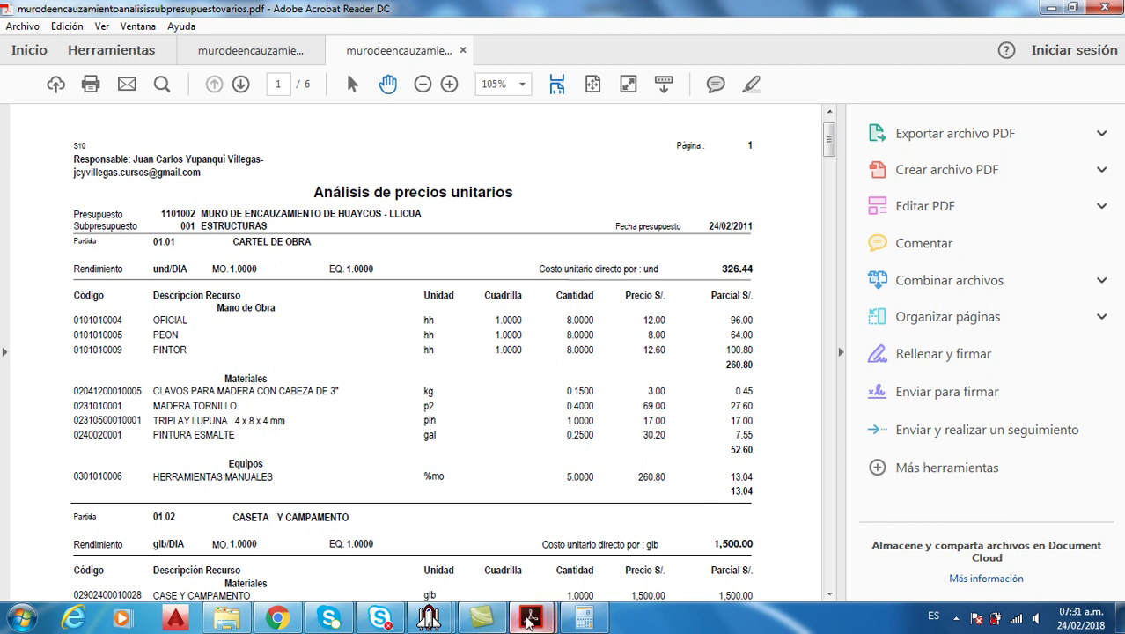
mouse_move(528, 622)
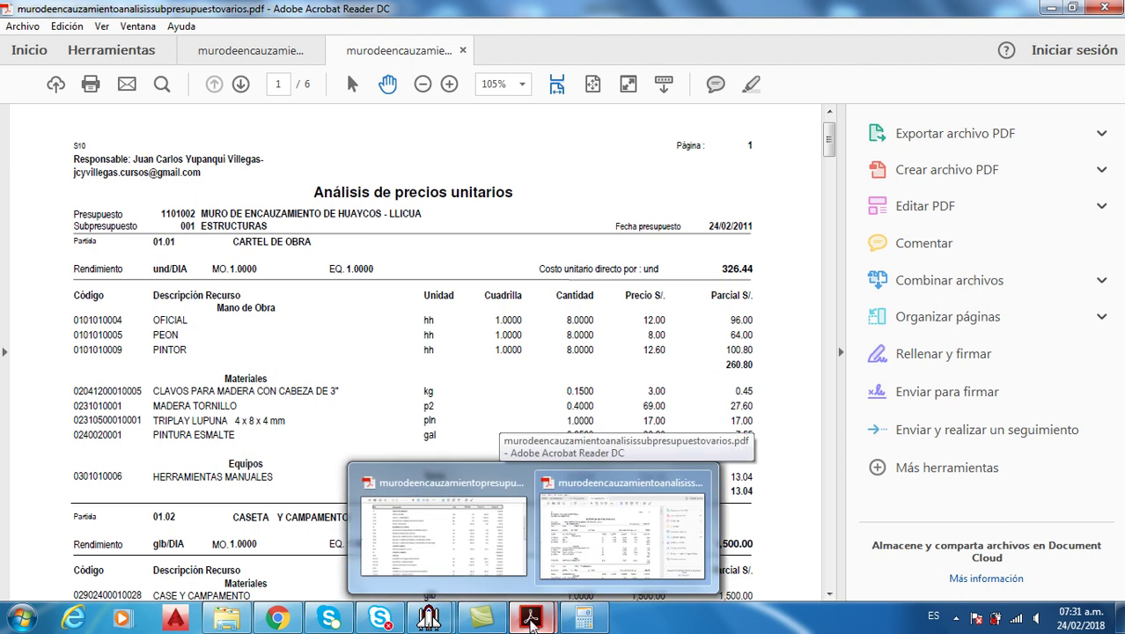
click(511, 528)
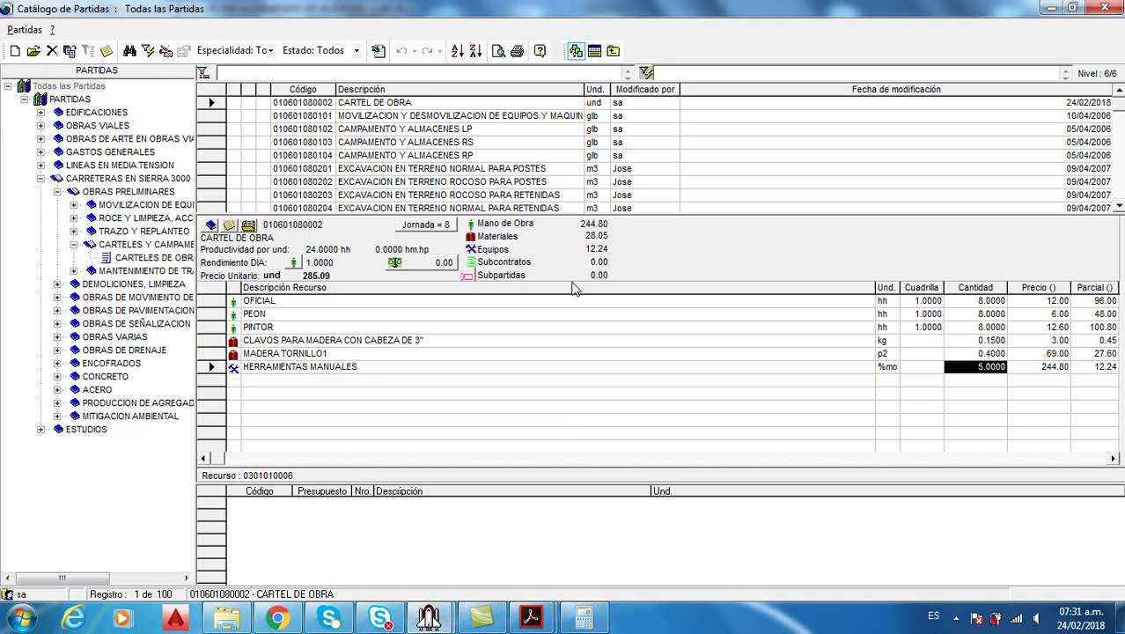
Open the resource catalogue for CARTEL DE OBRA and pick TRIPLAY LUPUNA 4 x 8 x 4 mm
right_click(429, 405)
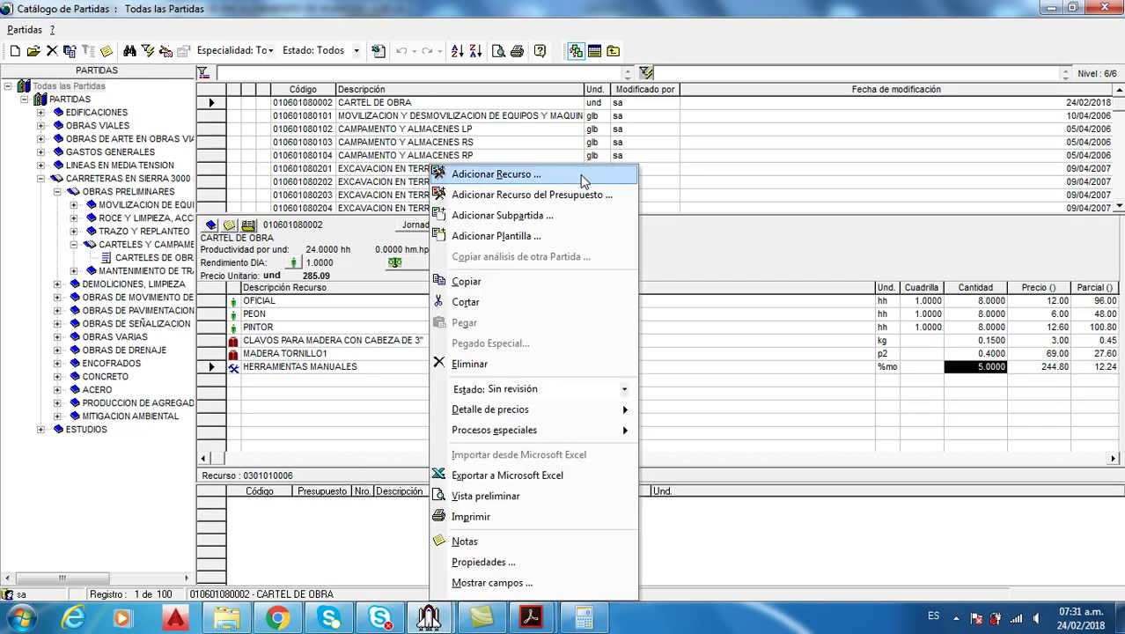
click(495, 175)
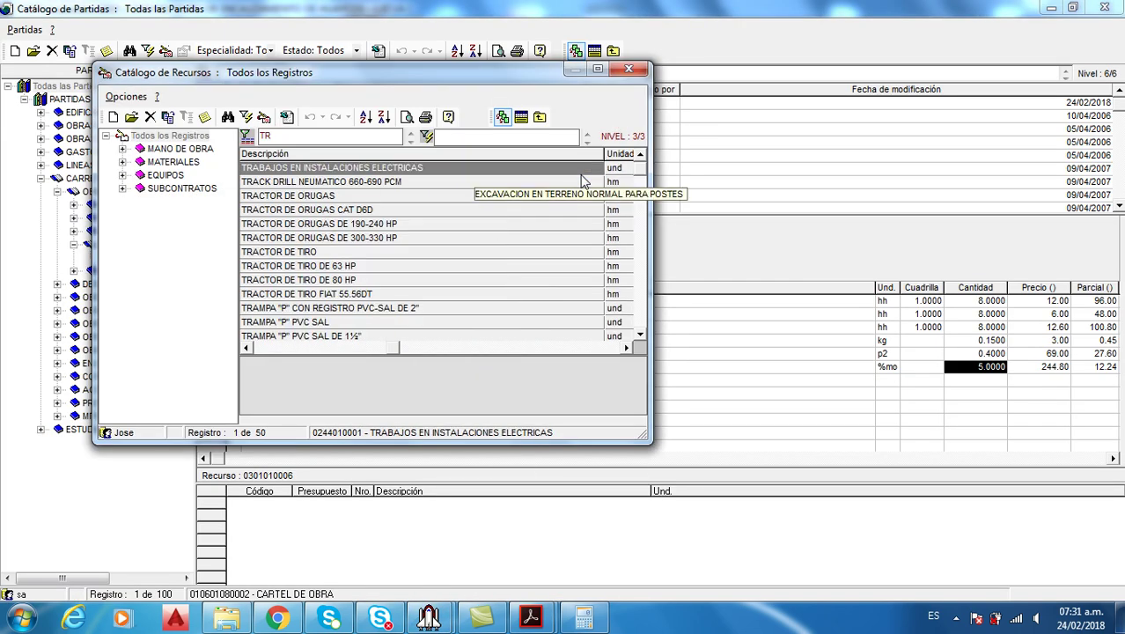
text(IP)
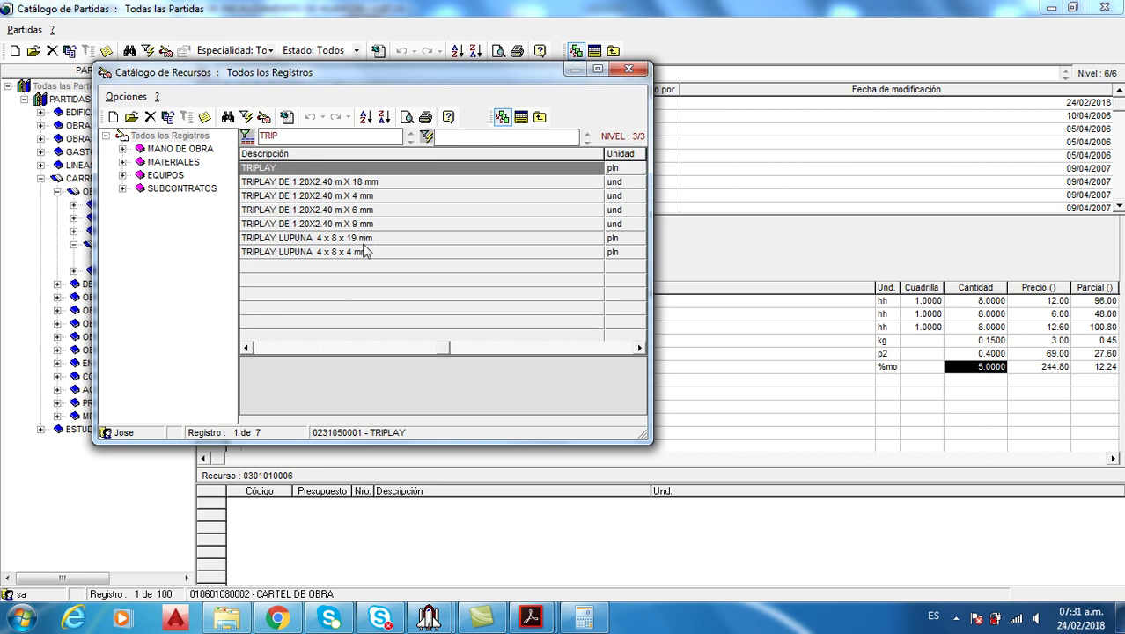
click(530, 617)
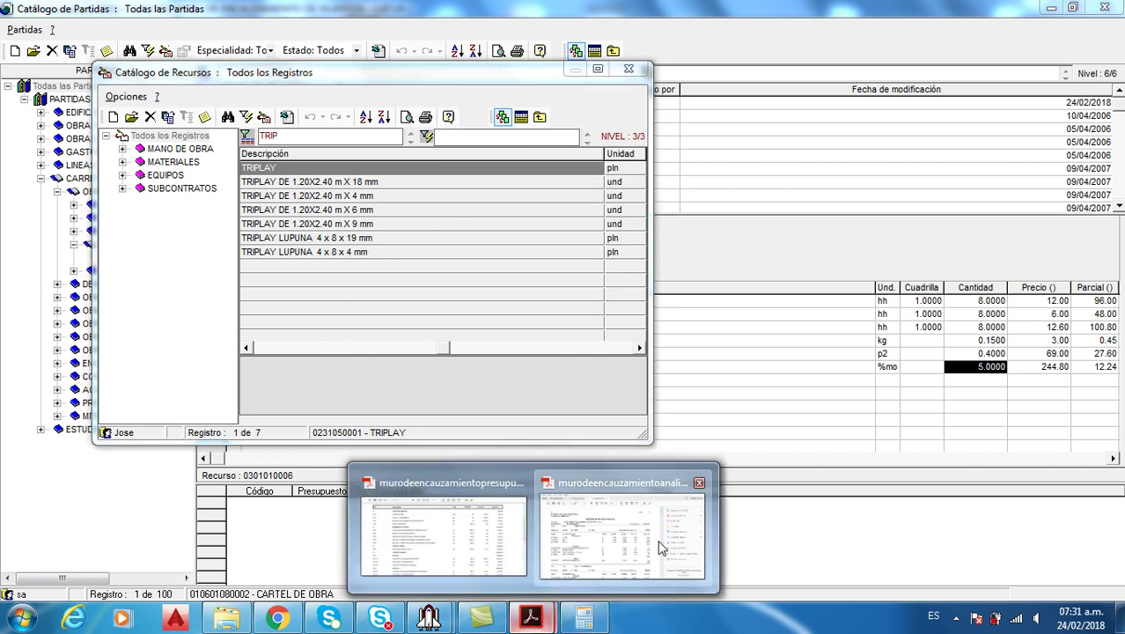
click(662, 547)
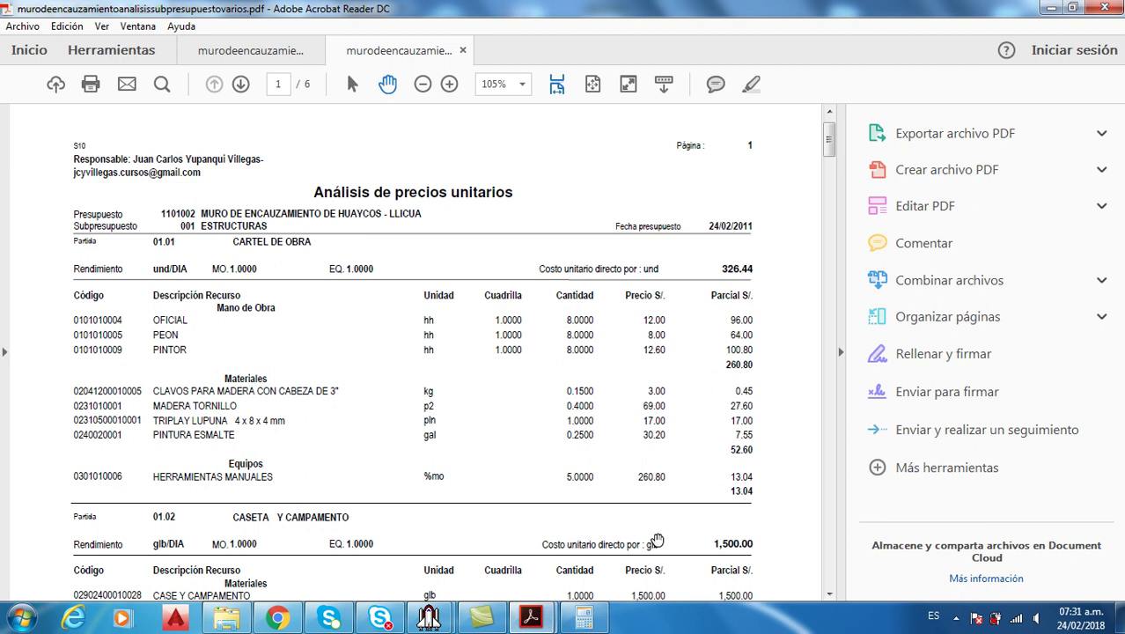
click(428, 617)
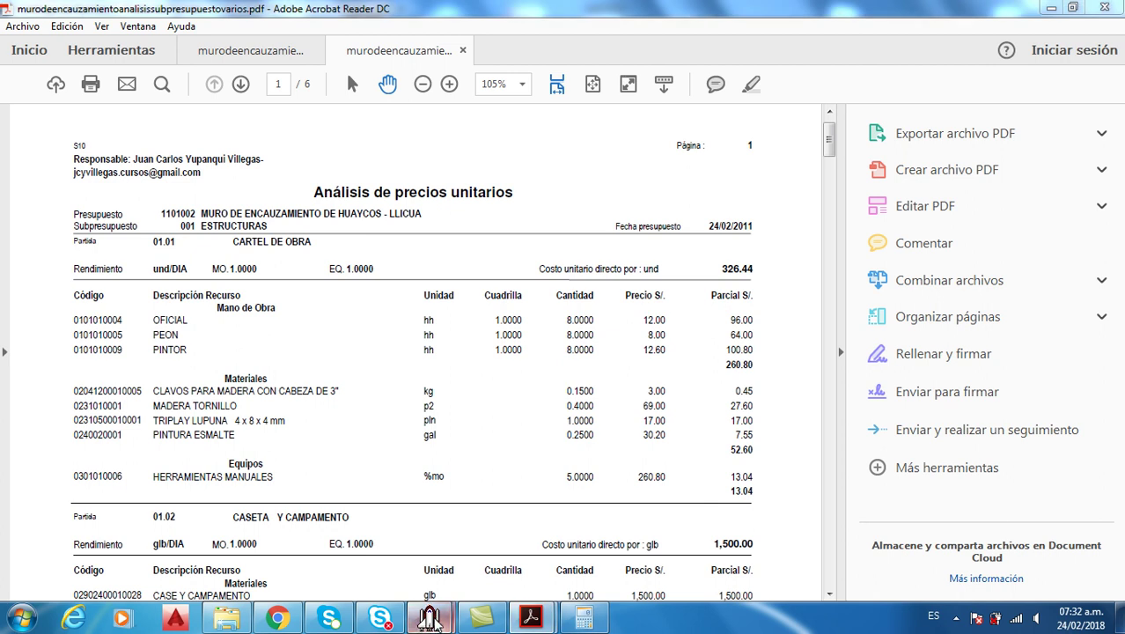
click(526, 547)
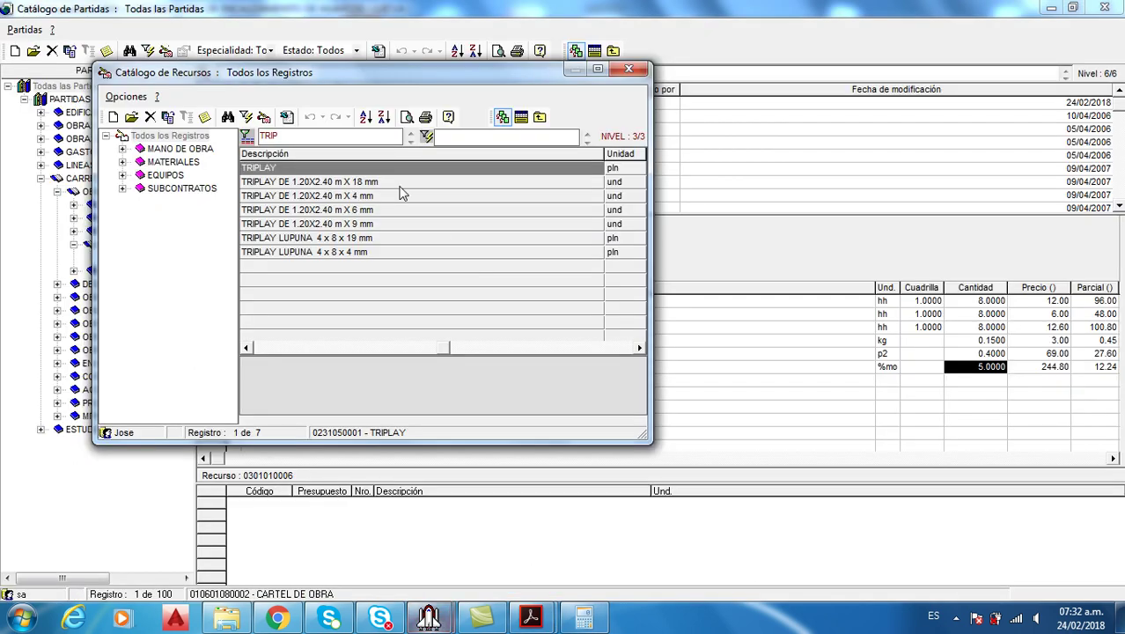
click(366, 252)
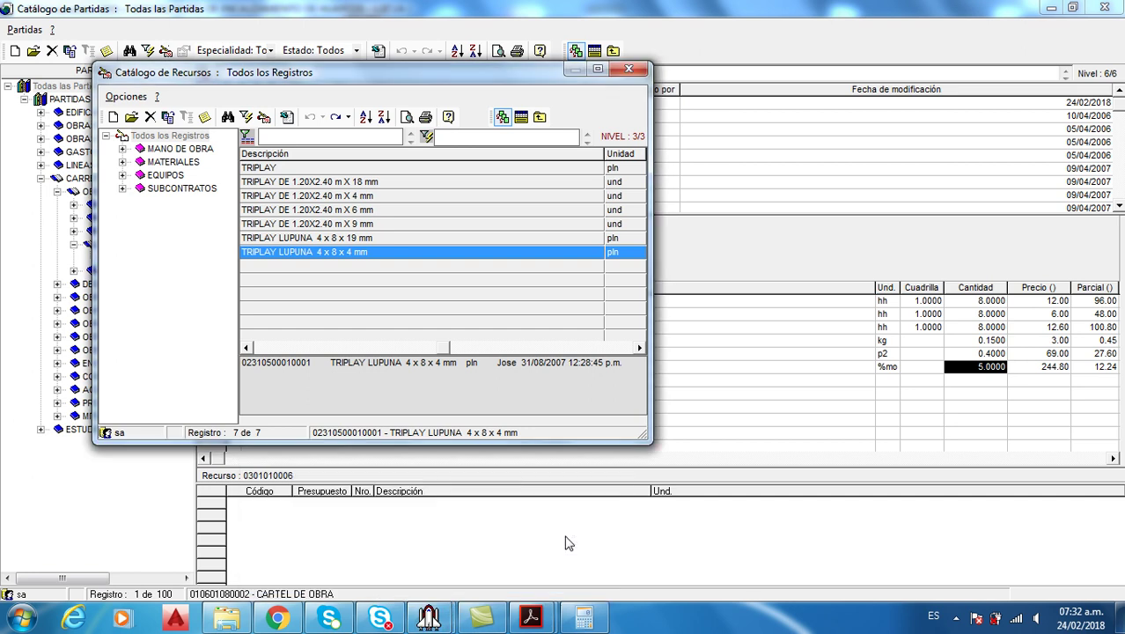
Filter by PINTUR, pick PINTURA ESMALTE and return both resources to the partida
mouse_move(531, 618)
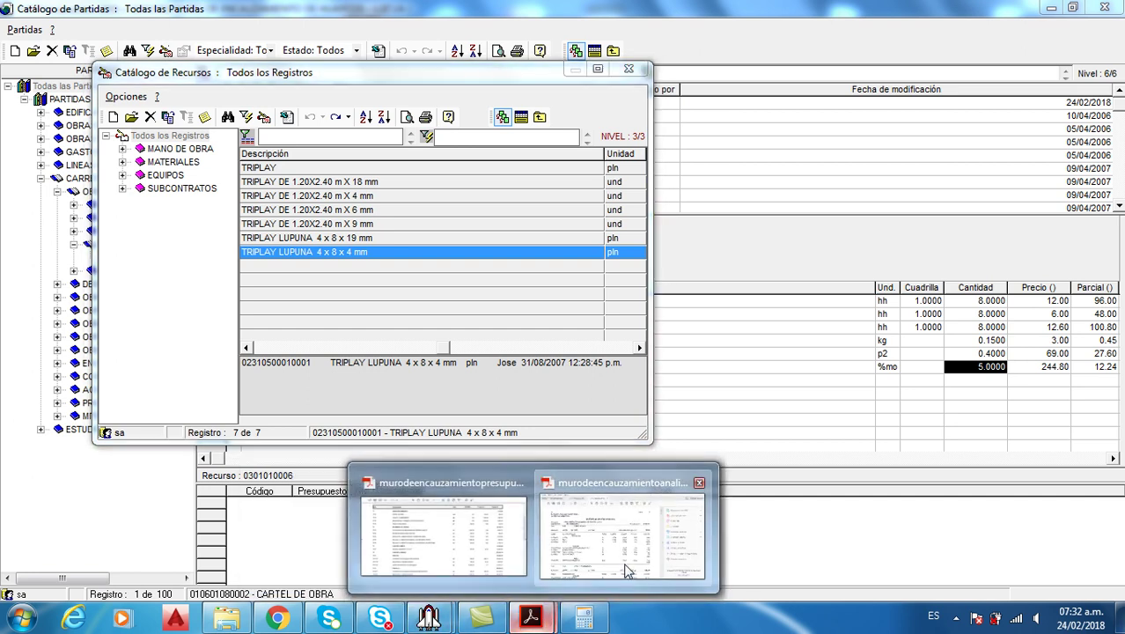
click(623, 561)
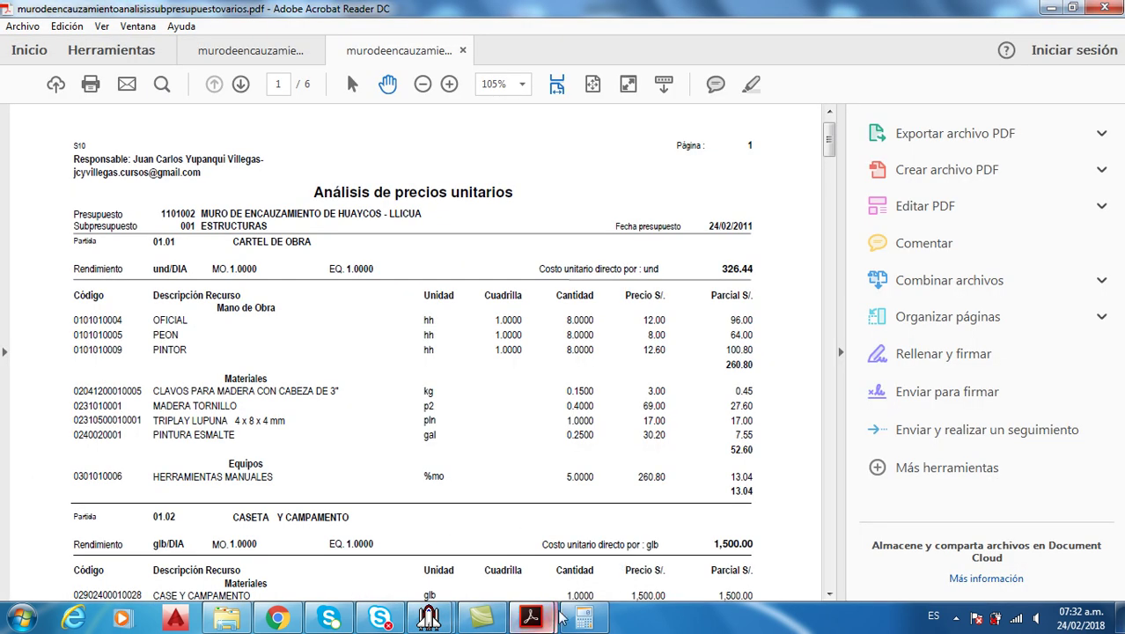
mouse_move(429, 620)
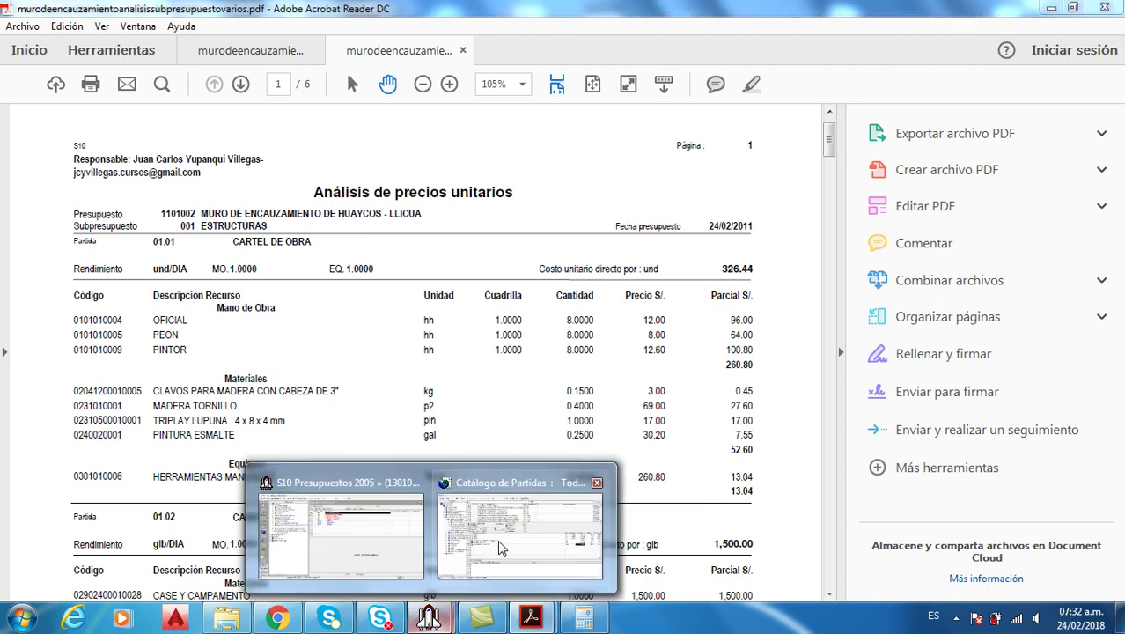
click(519, 528)
text(PINT)
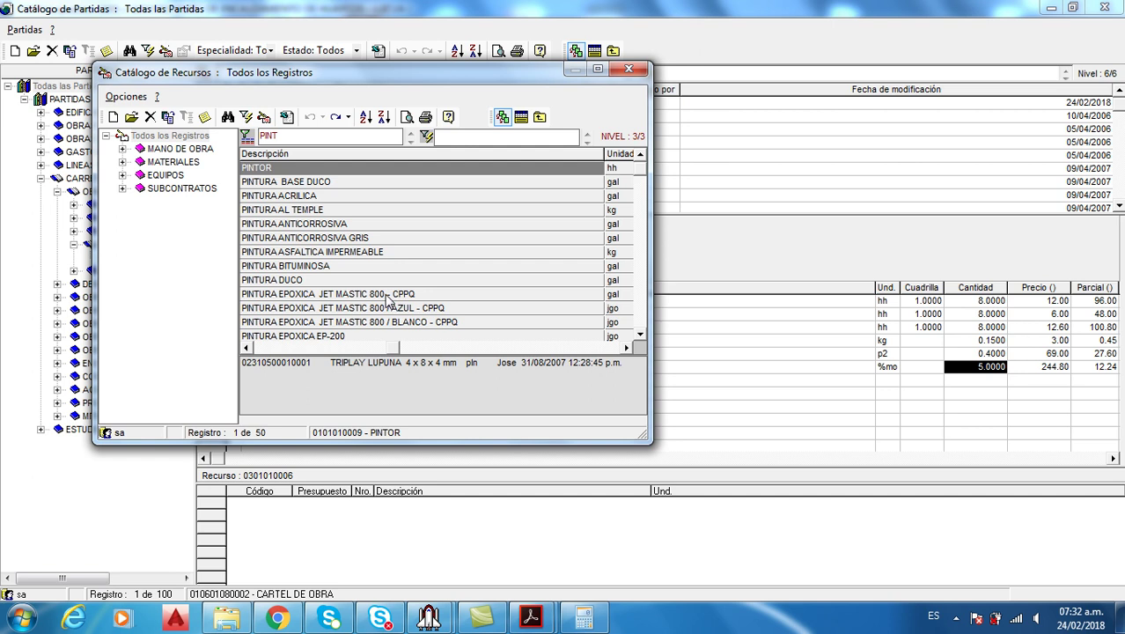
click(340, 239)
scroll(339, 251, down, 2)
text(TUR)
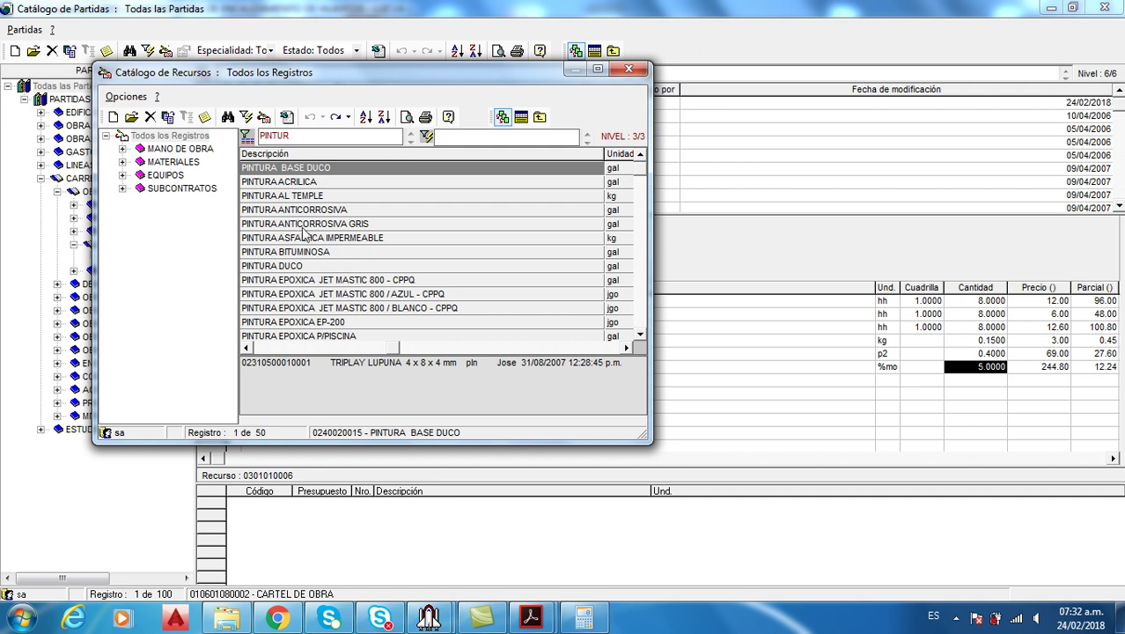
click(326, 268)
scroll(327, 273, down, 2)
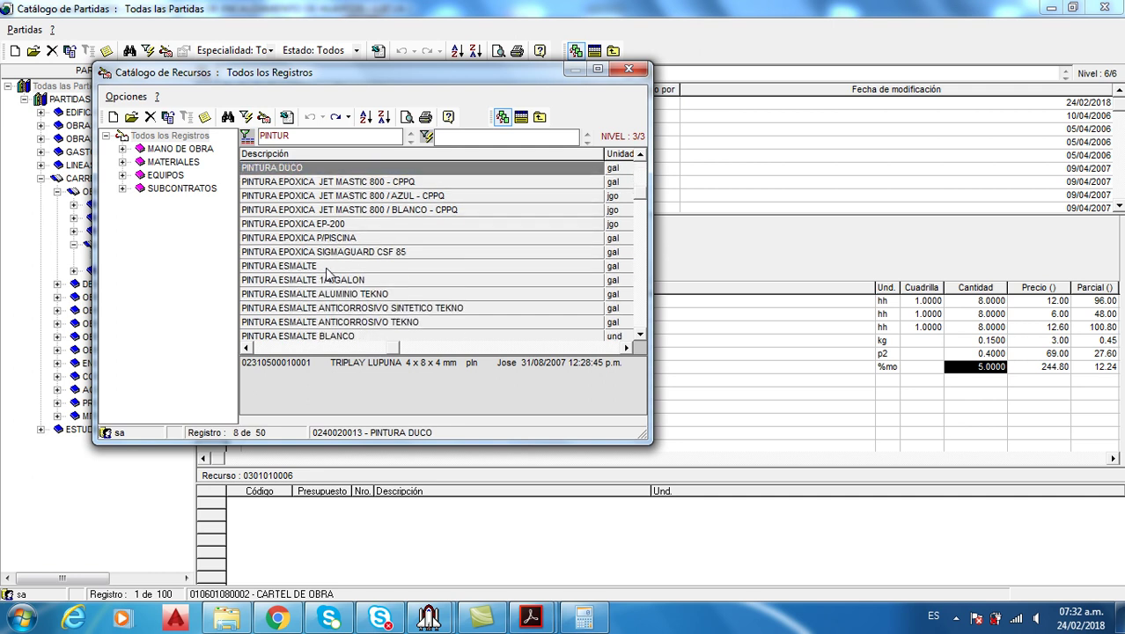
click(324, 268)
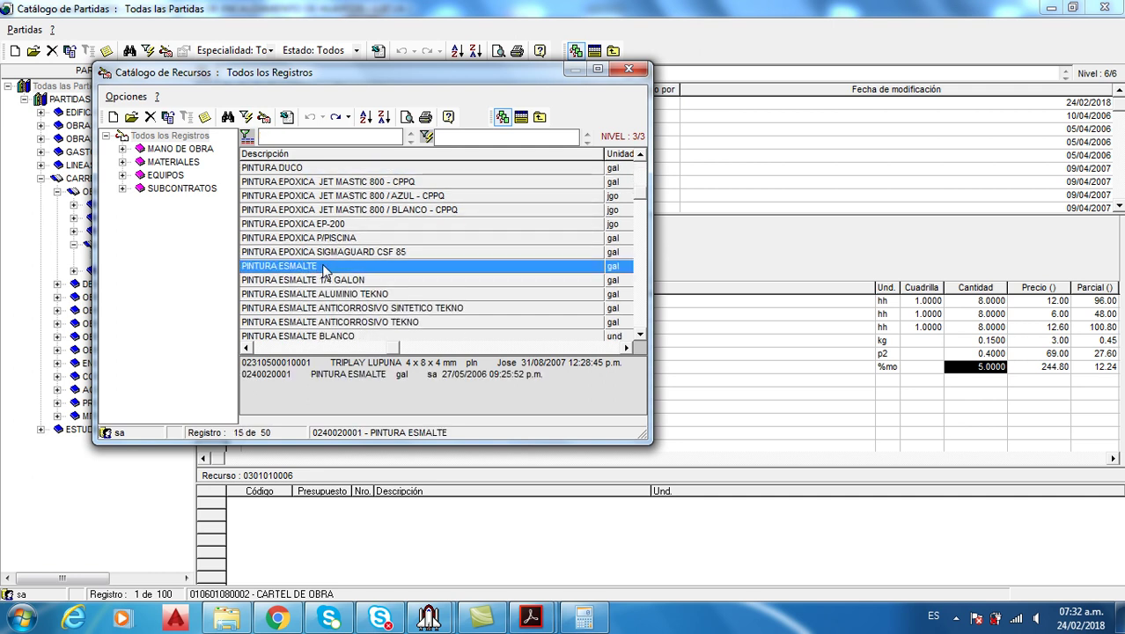
click(519, 117)
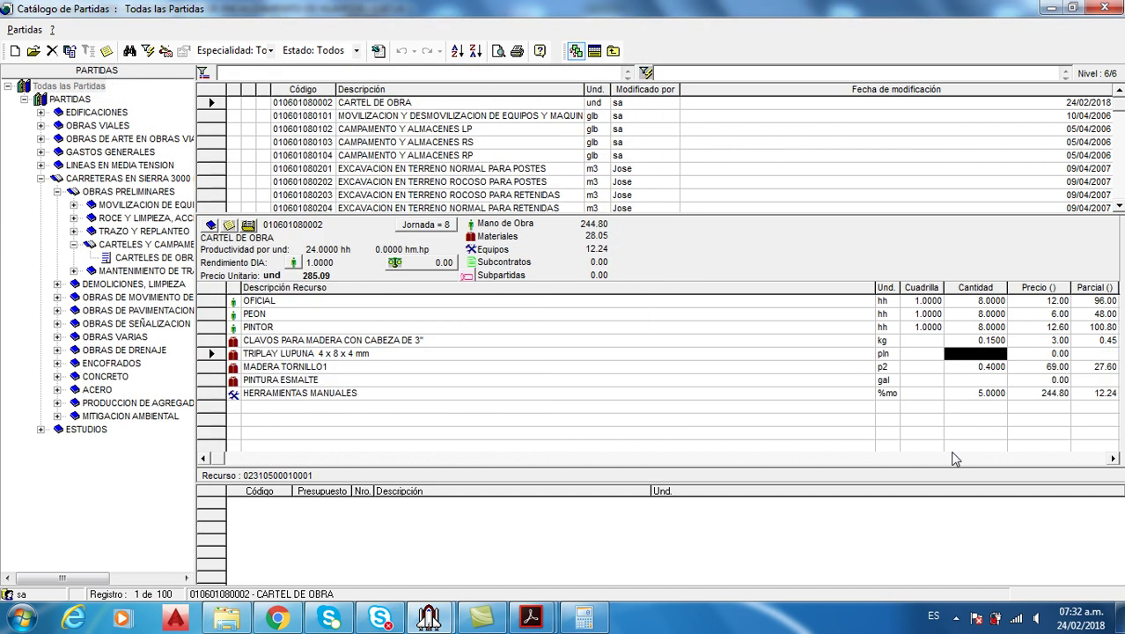
Enter quantities of 1 for the triplay and 0.25 for the enamel paint, checked against the reference PDF
mouse_move(532, 620)
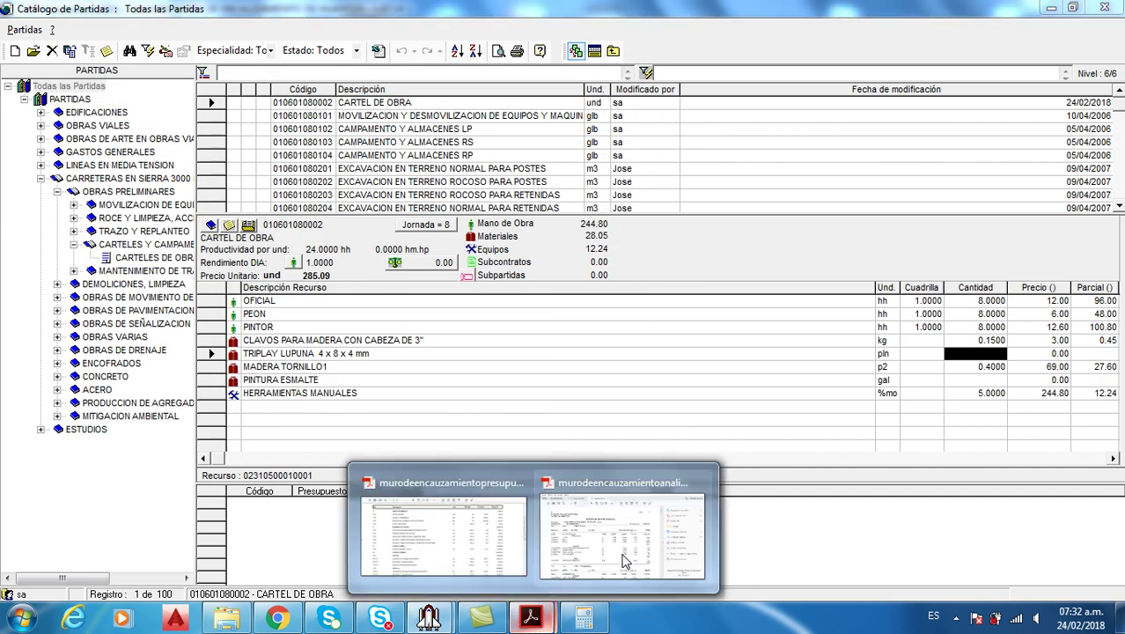
click(610, 540)
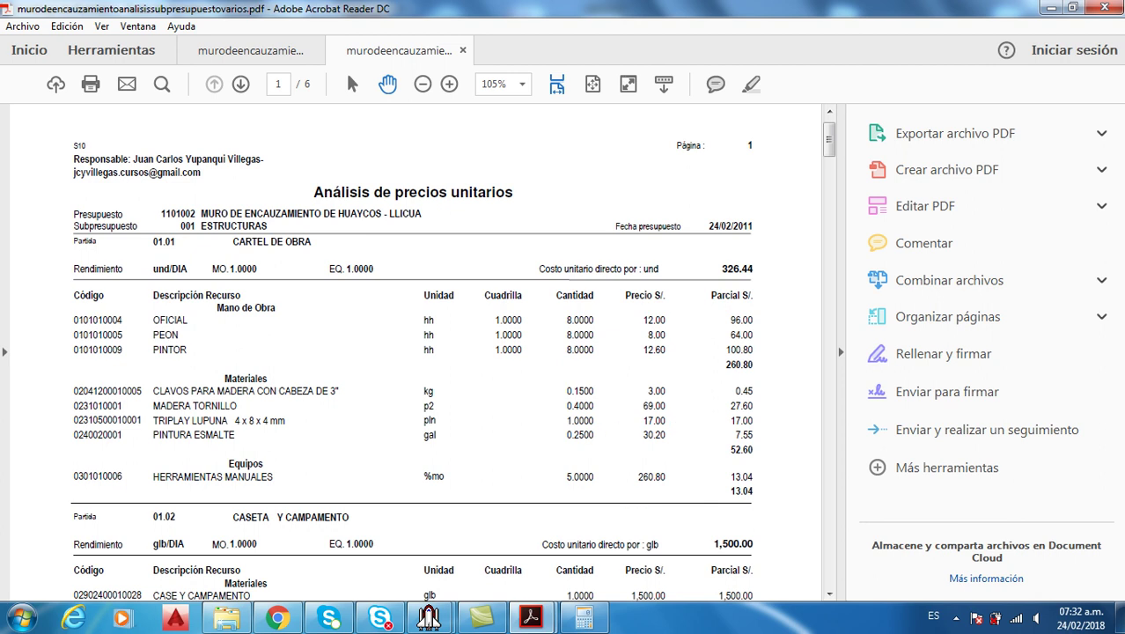
mouse_move(529, 619)
mouse_move(432, 620)
click(537, 545)
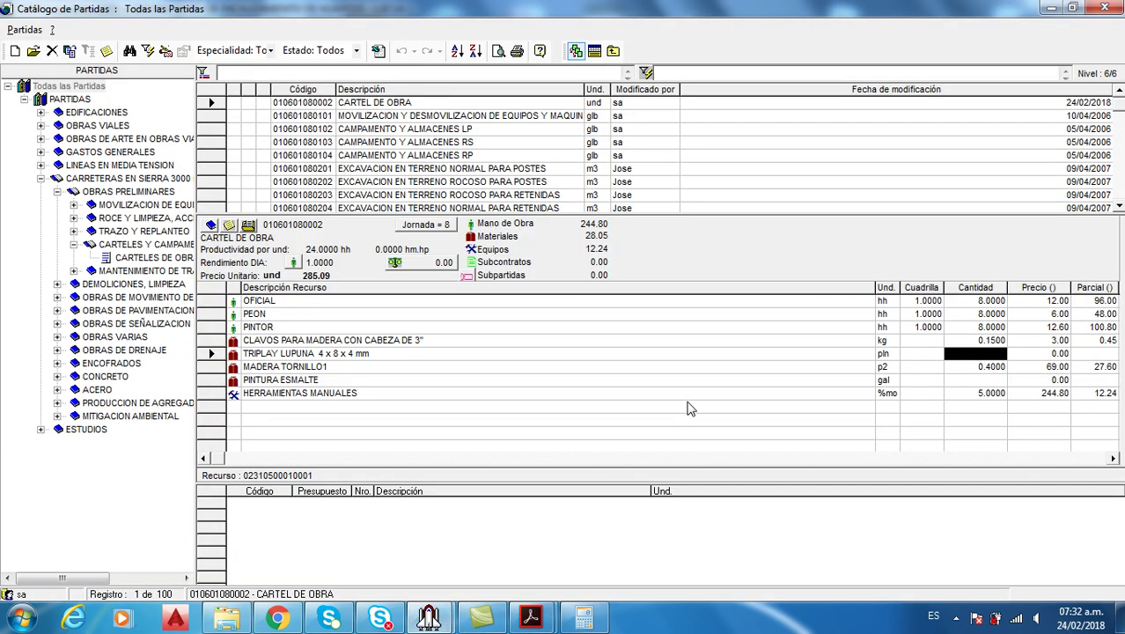
text(1)
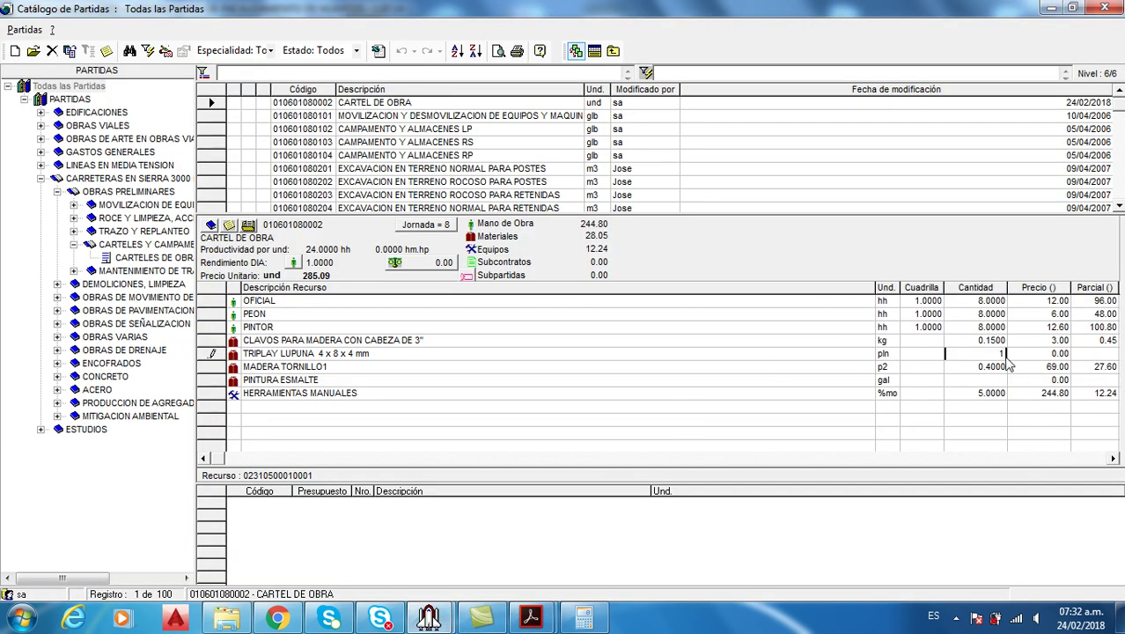
click(992, 382)
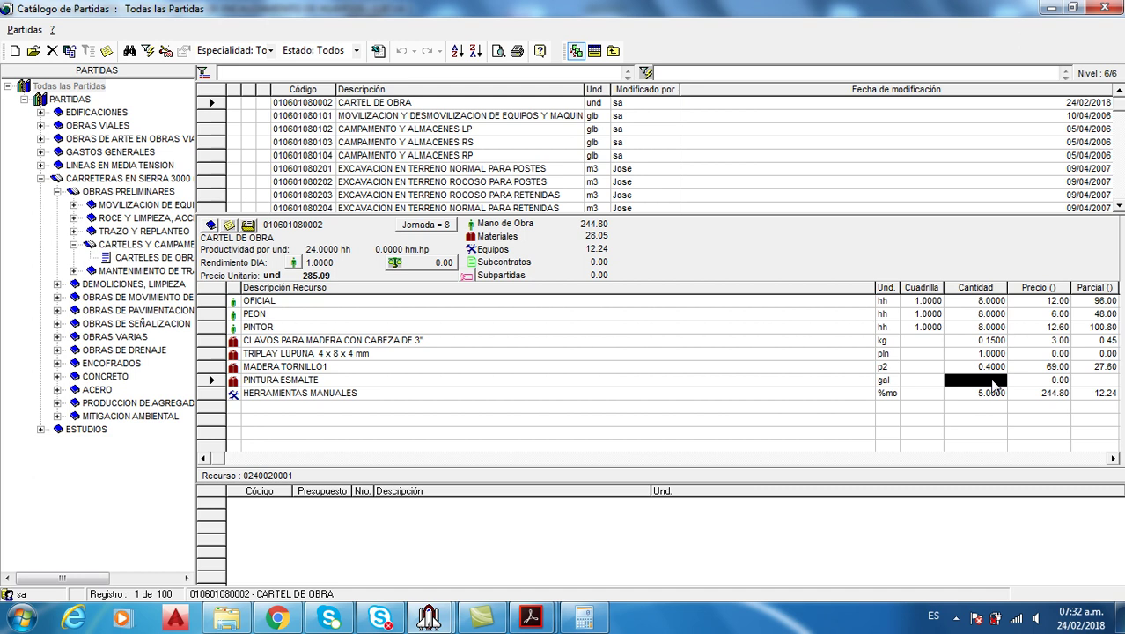
click(993, 381)
text(.25)
key(Return)
Price the TRIPLAY LUPUNA at 17.00 and the PINTURA ESMALTE at 30.20 per the reference PDF
mouse_move(530, 616)
click(623, 553)
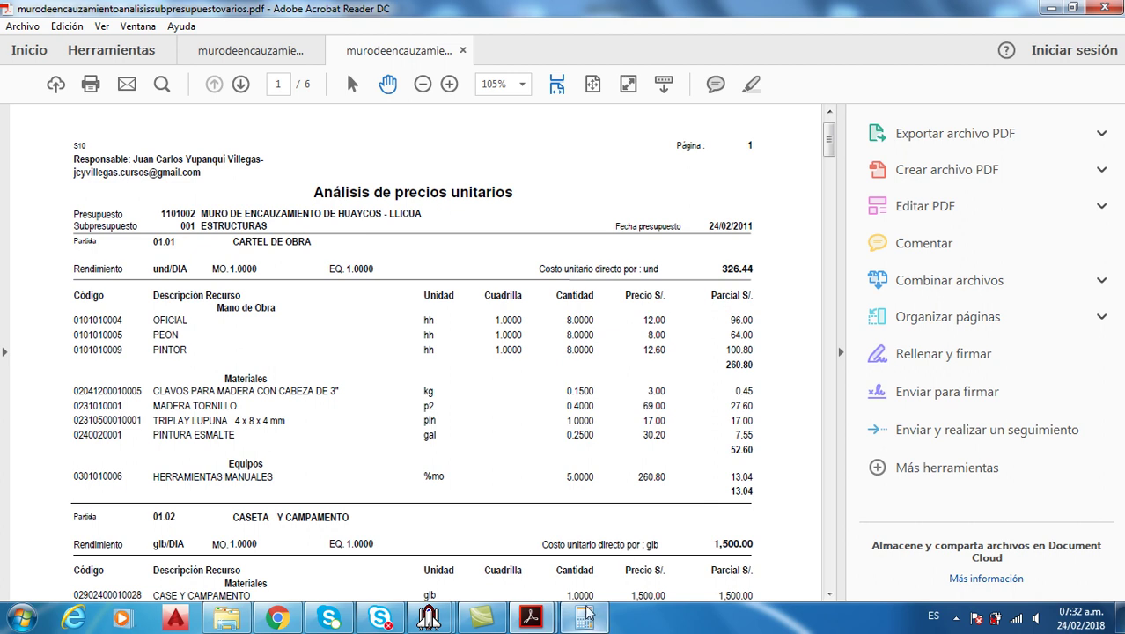
mouse_move(588, 614)
mouse_move(429, 616)
click(532, 567)
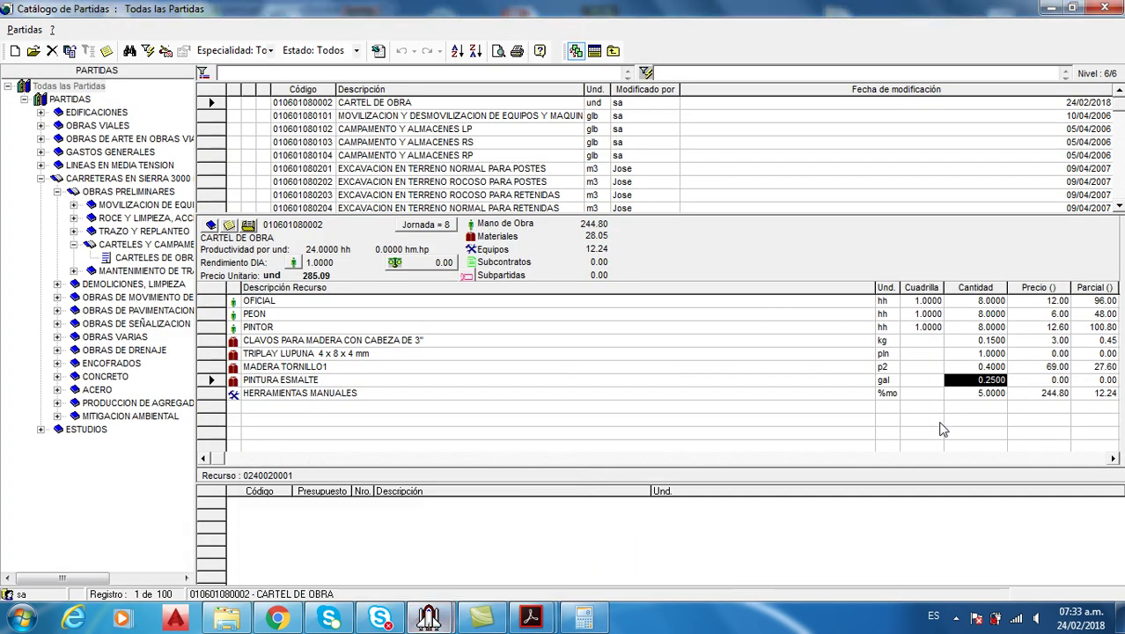
click(1046, 354)
text(17)
key(Return)
click(1054, 382)
text(3)
key(Return)
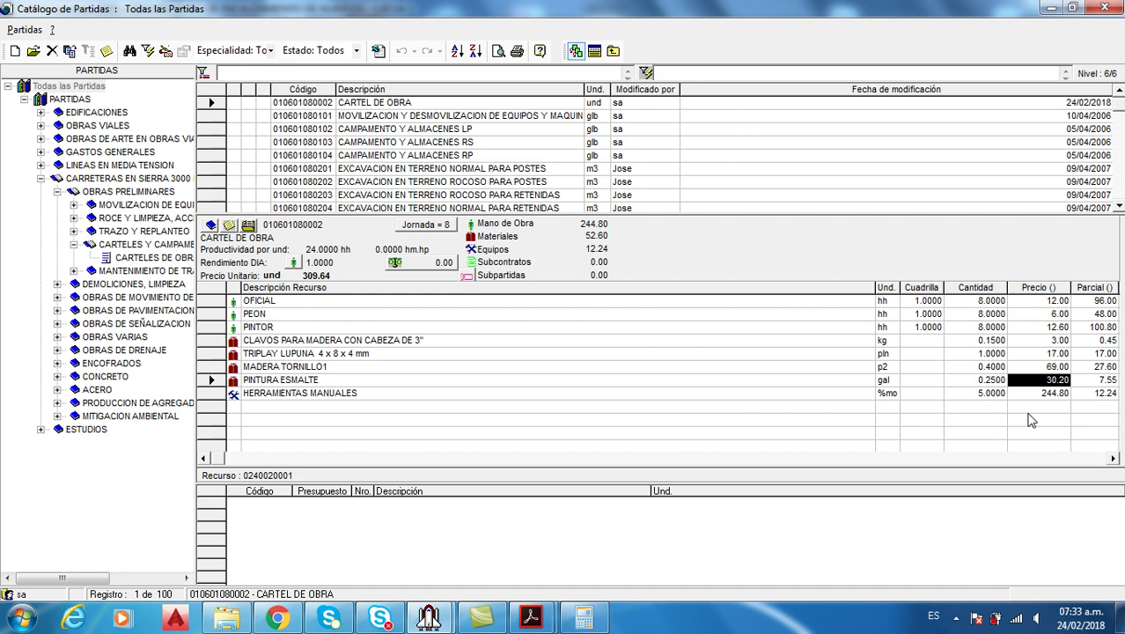
Correct the PEON price to 8.00, then send CARTEL DE OBRA back to the budget
click(1023, 356)
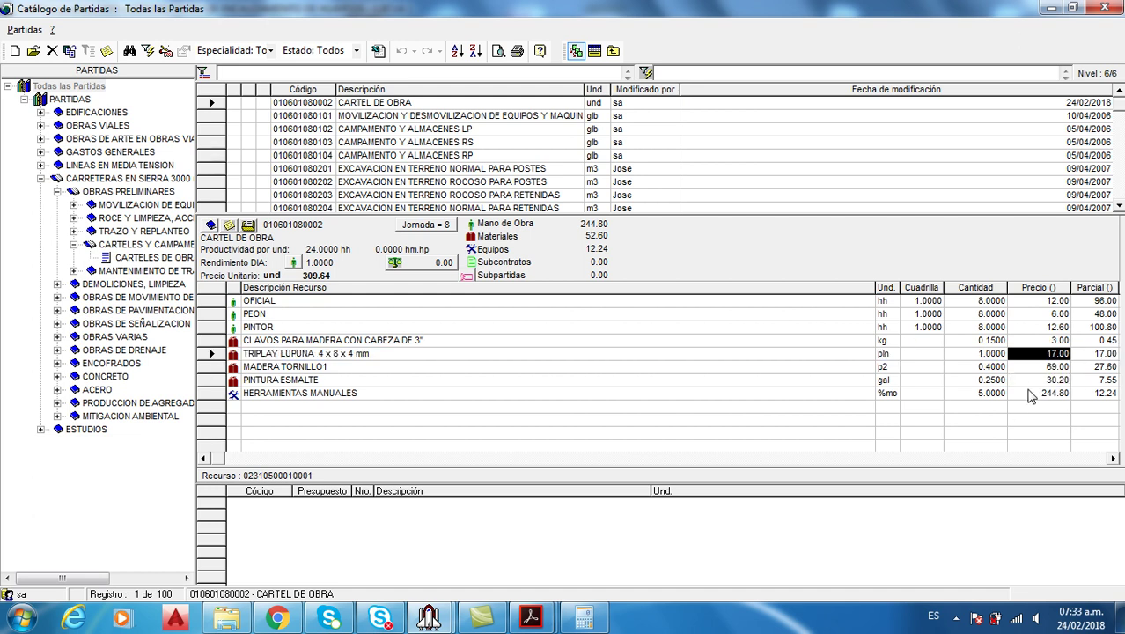
click(1026, 394)
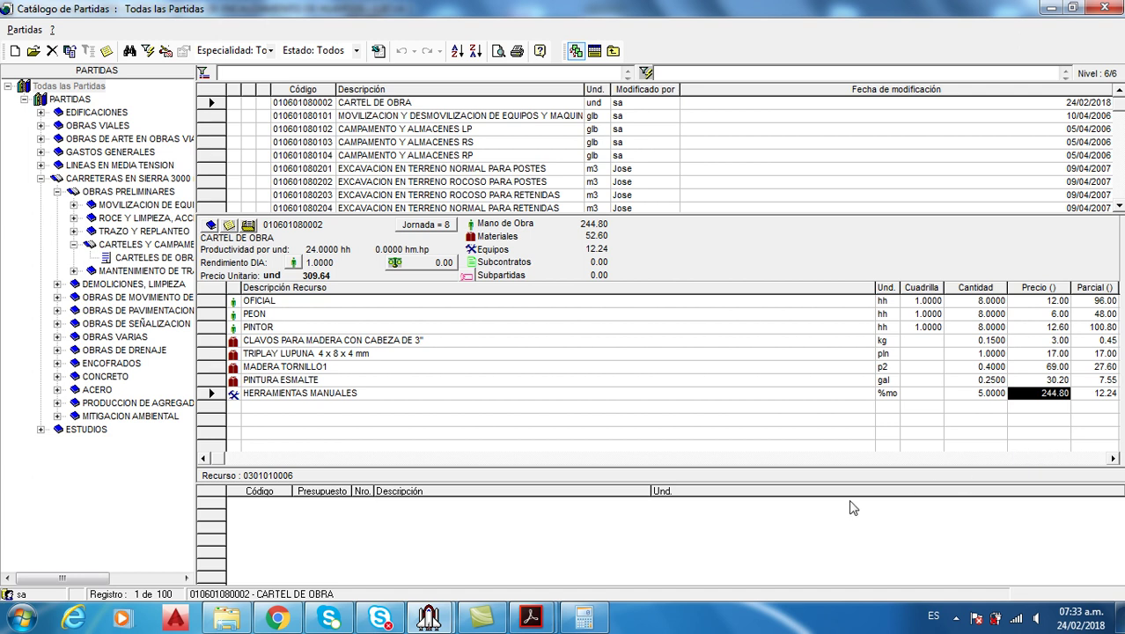
click(1058, 314)
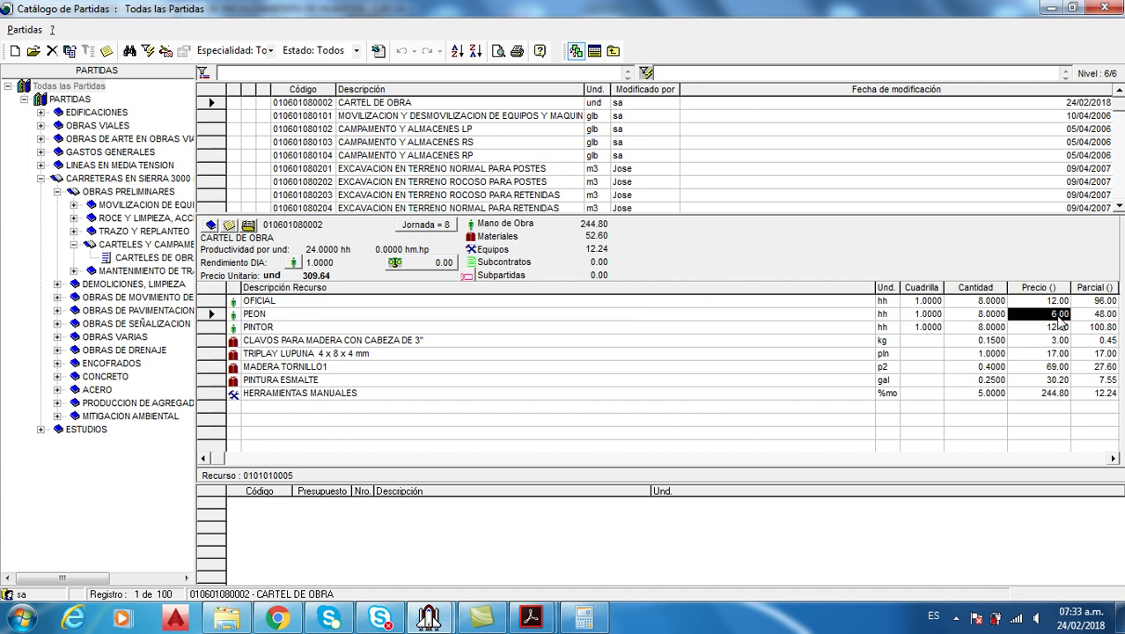
text(8)
key(Return)
click(970, 382)
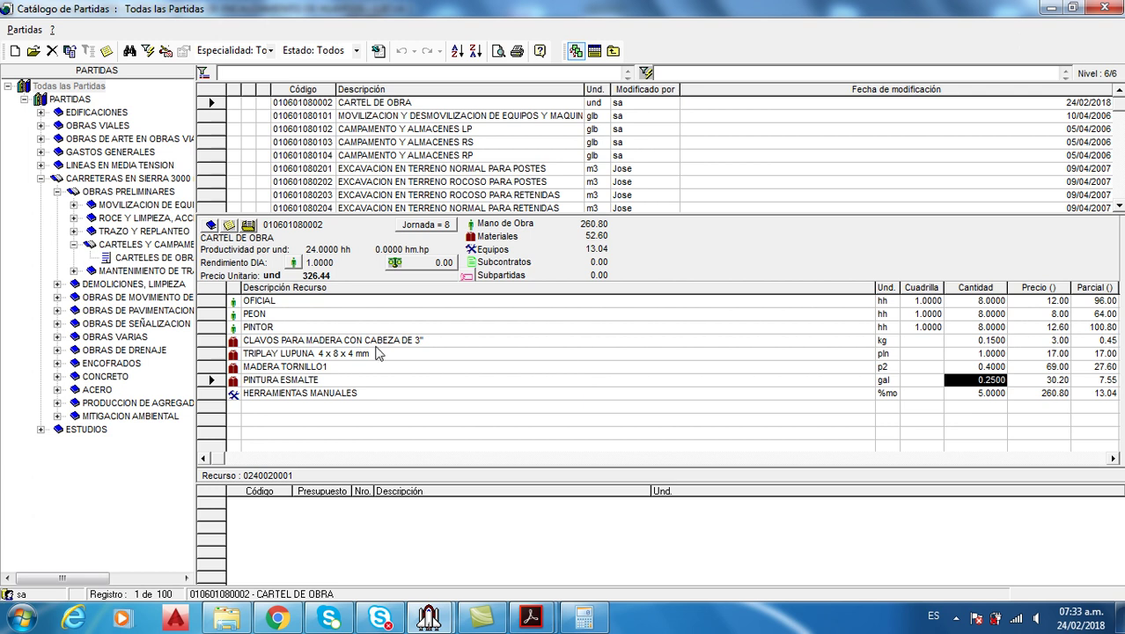
click(421, 104)
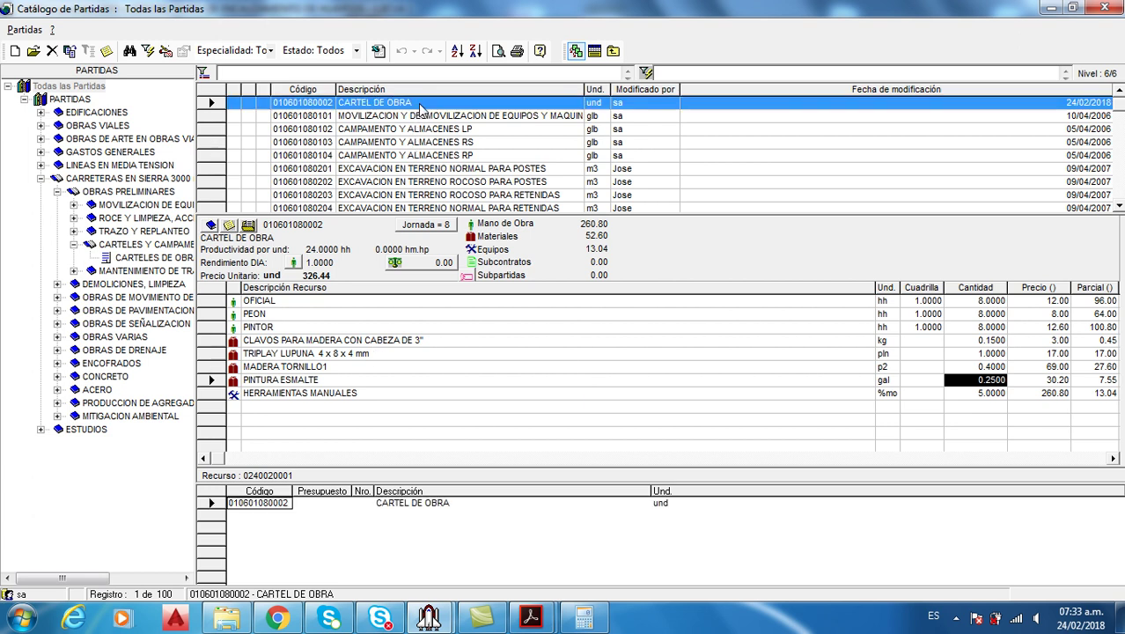
click(593, 53)
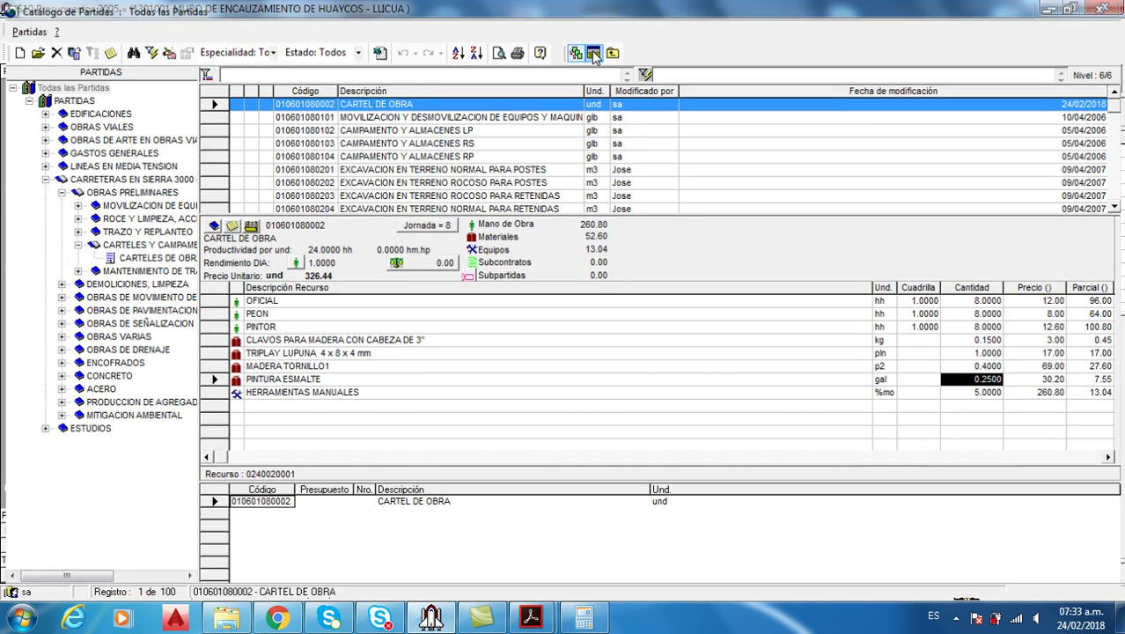
Insert CARTEL DE OBRA under OBRAS PRELIMINARES with metrado 1.00, numbered as item 01.01
click(624, 153)
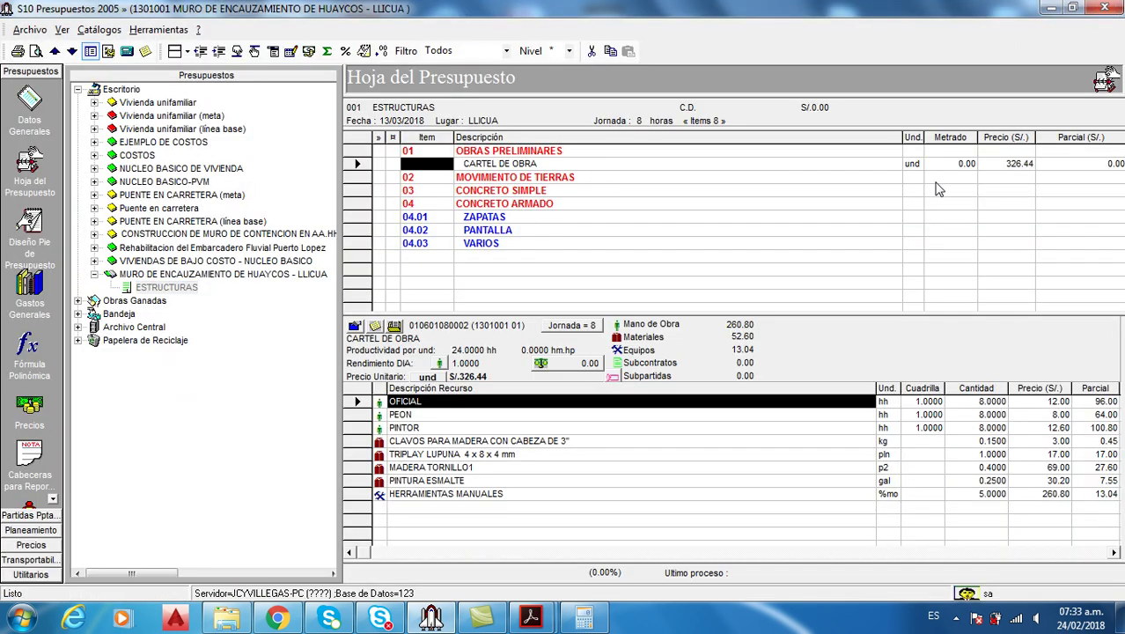
click(530, 616)
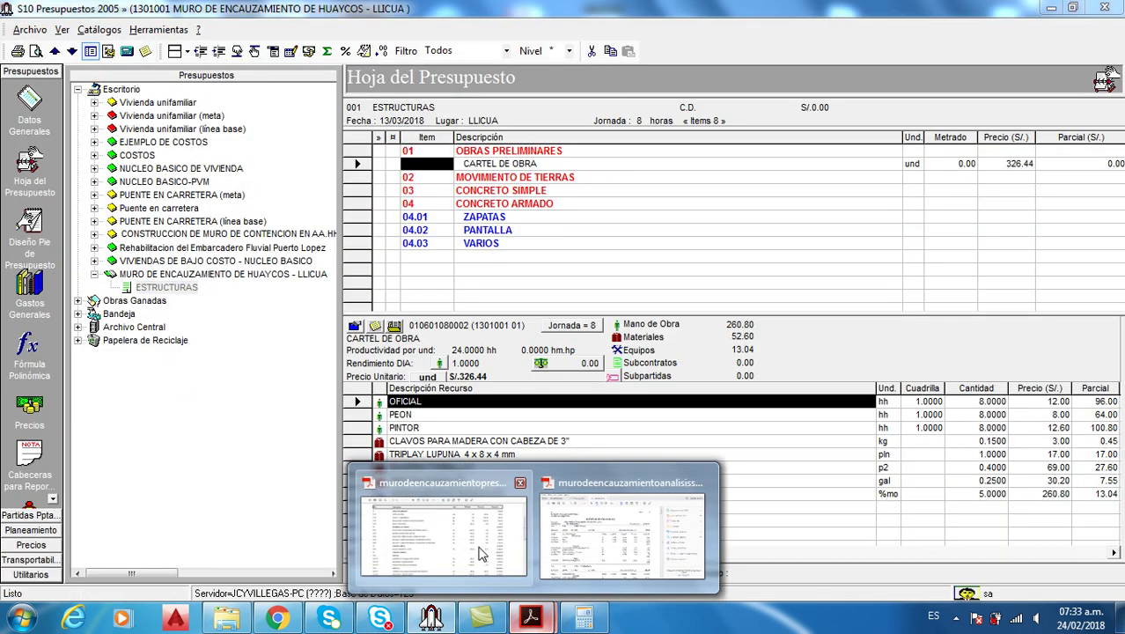
click(439, 532)
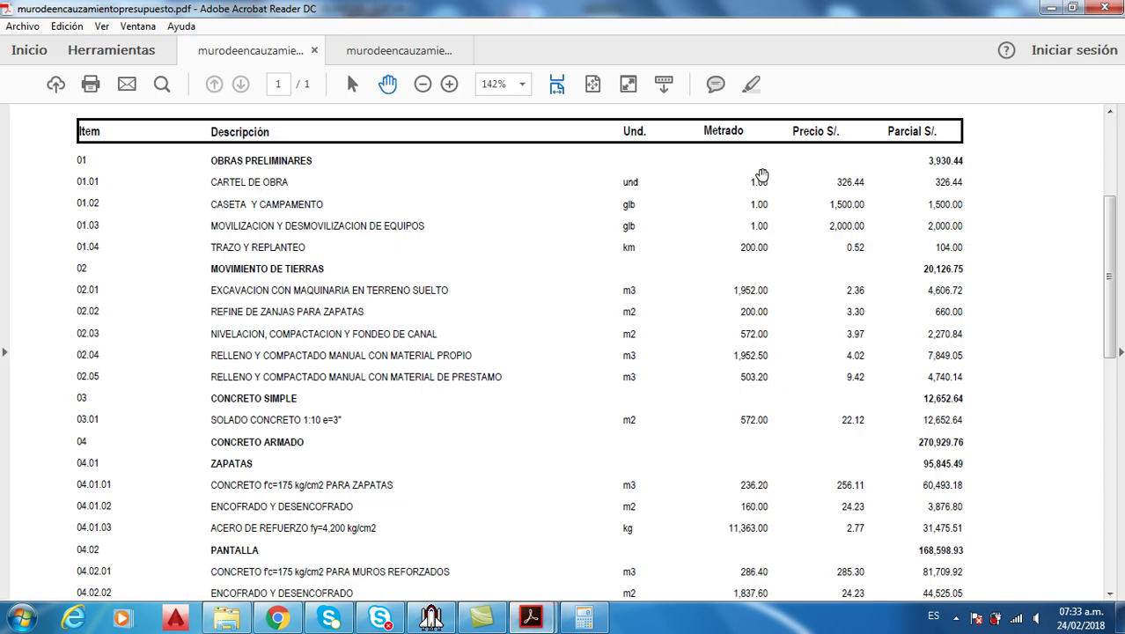
click(431, 616)
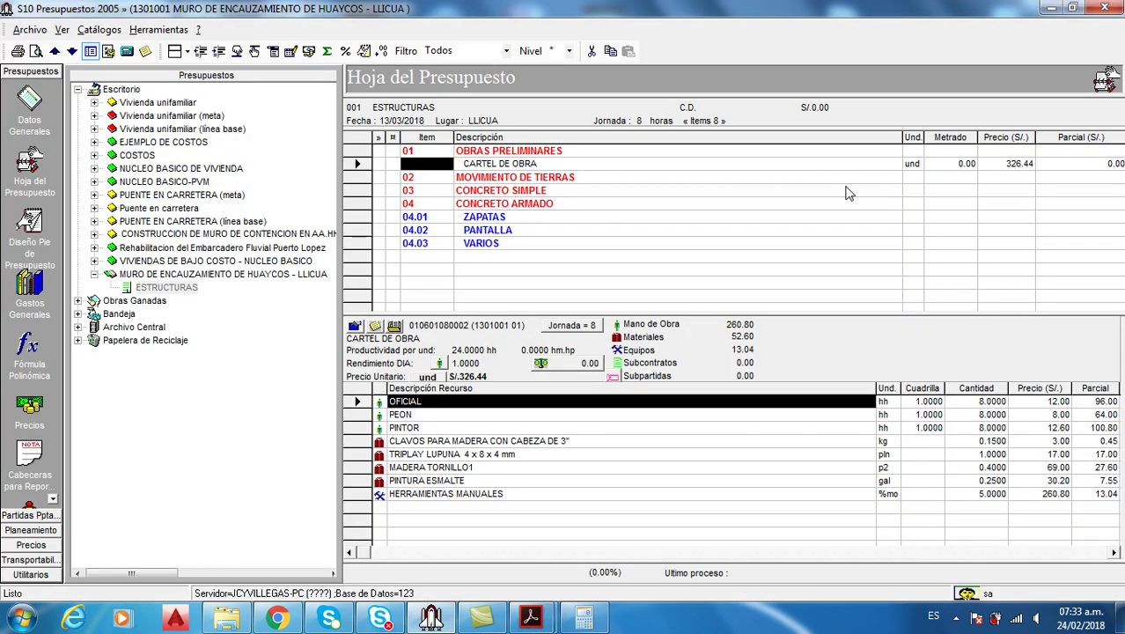
click(973, 165)
text(1)
key(Return)
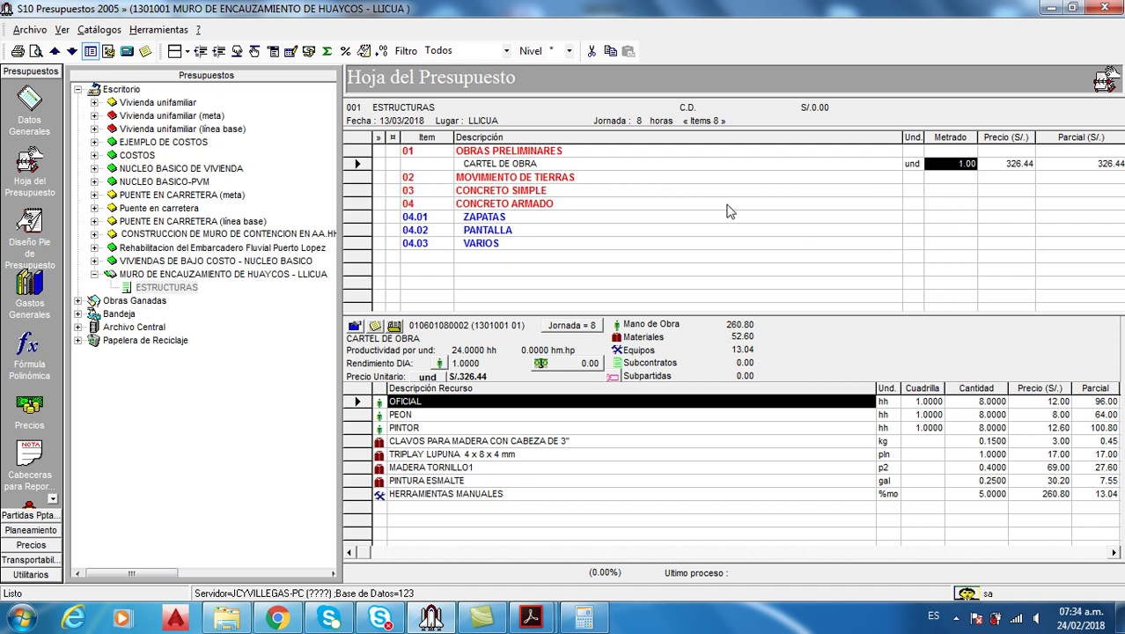
click(273, 51)
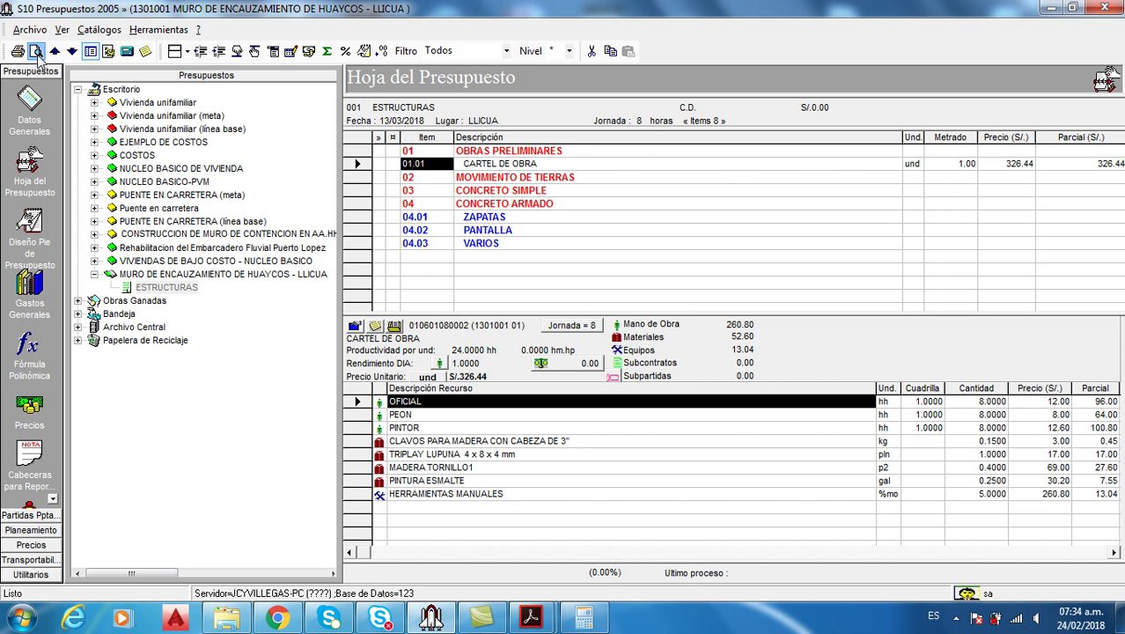
Generate the standard client budget report, accepting the default page margins
click(36, 51)
mouse_move(141, 75)
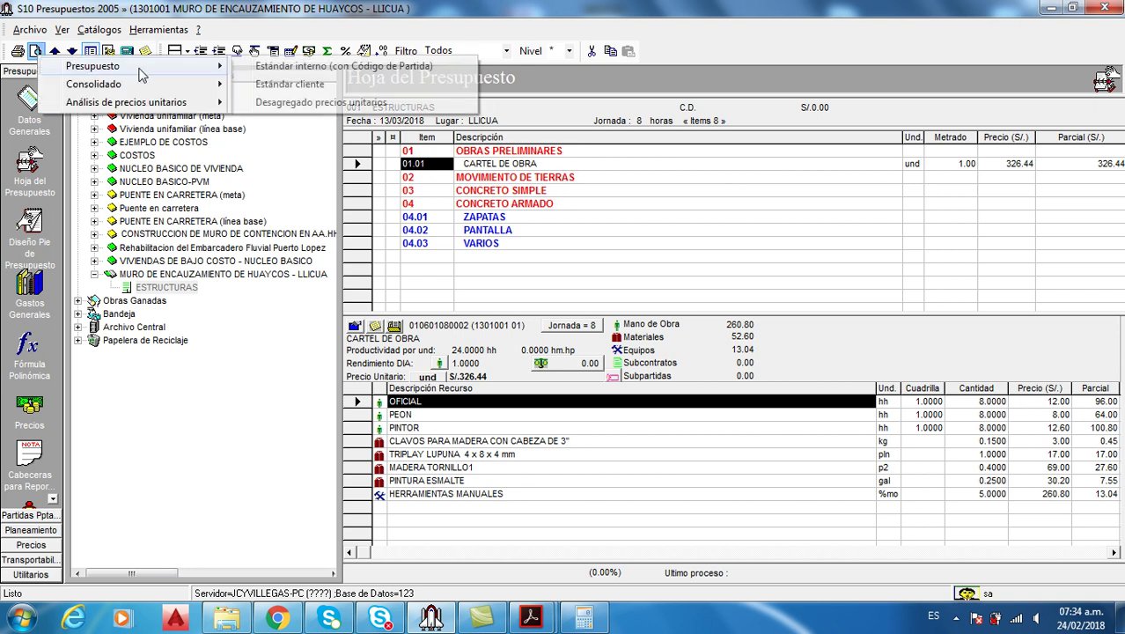
click(320, 85)
click(448, 162)
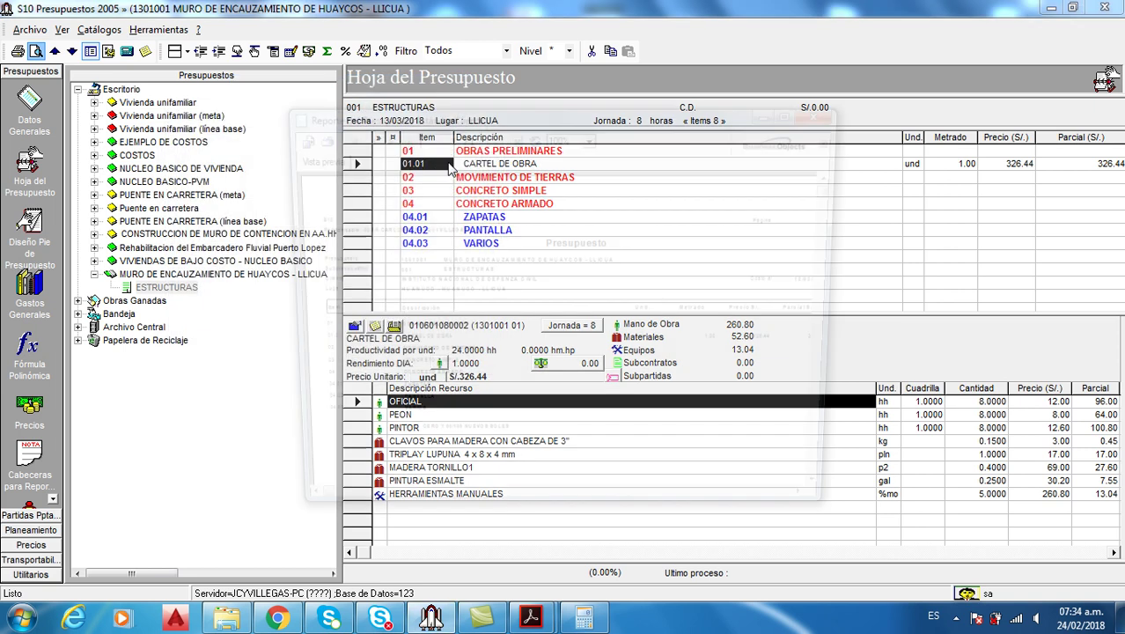
Maximize the report preview, view it at 150% zoom, then close it
click(795, 111)
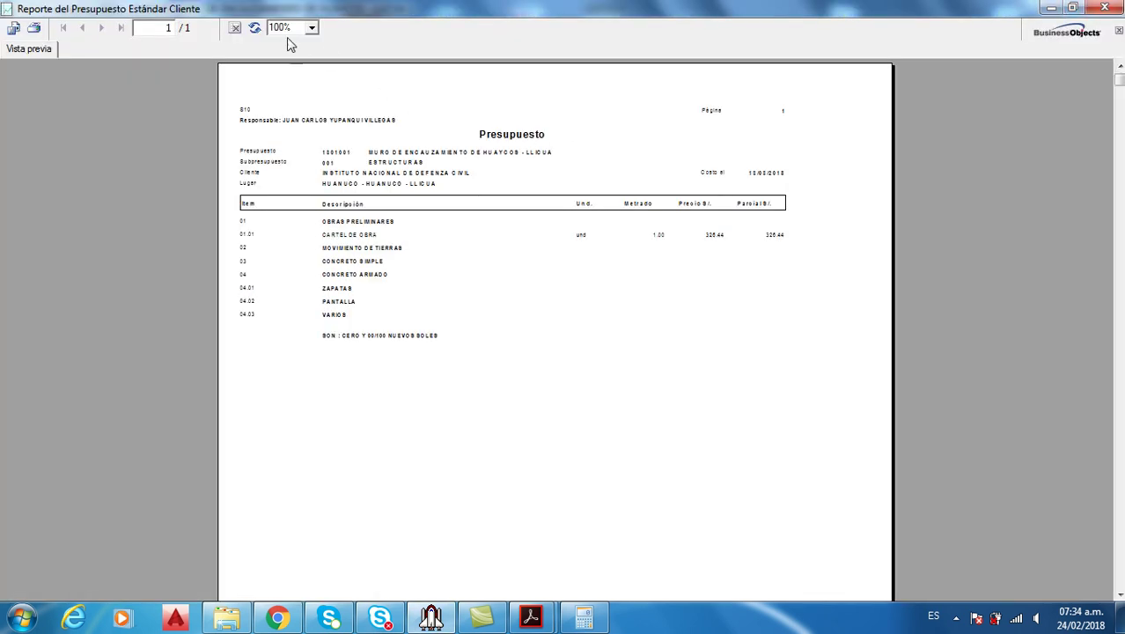
click(311, 28)
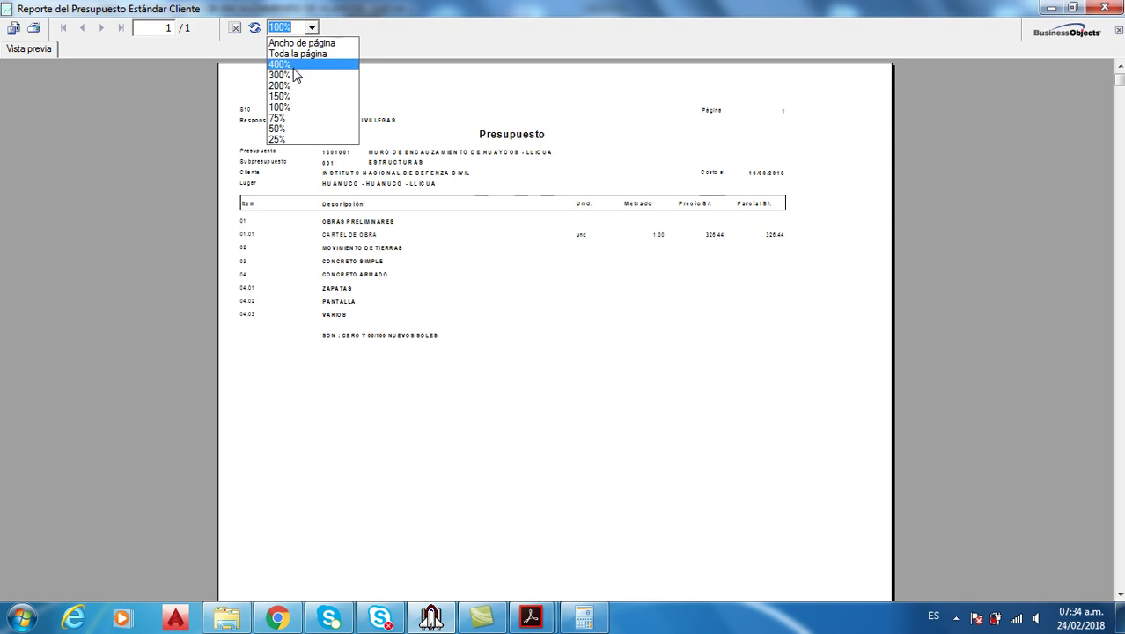
click(296, 96)
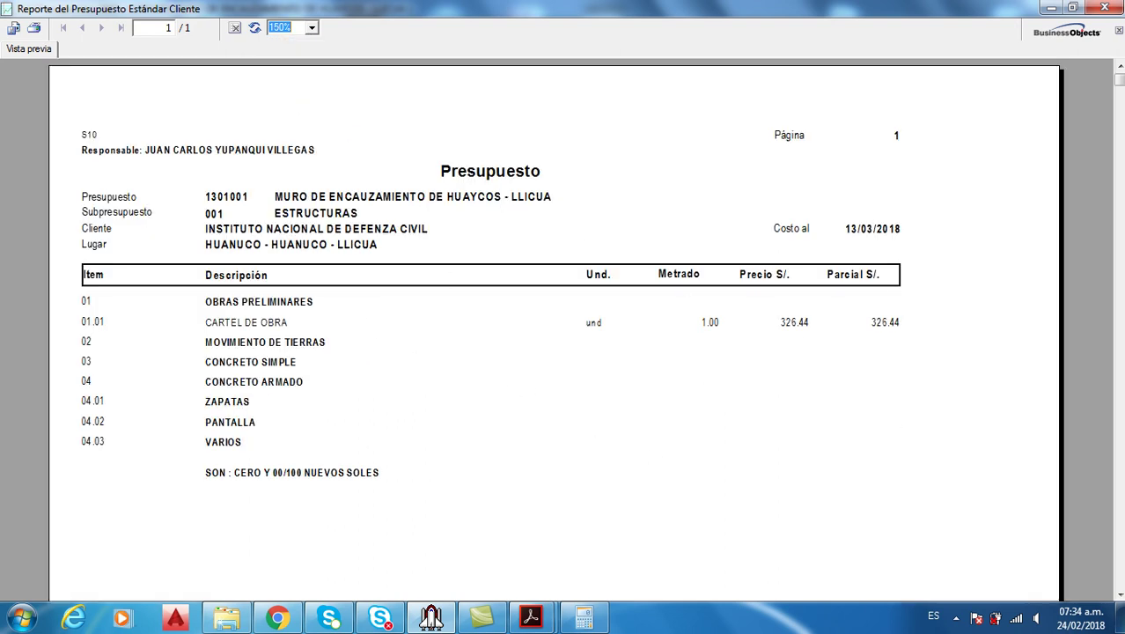
click(1105, 9)
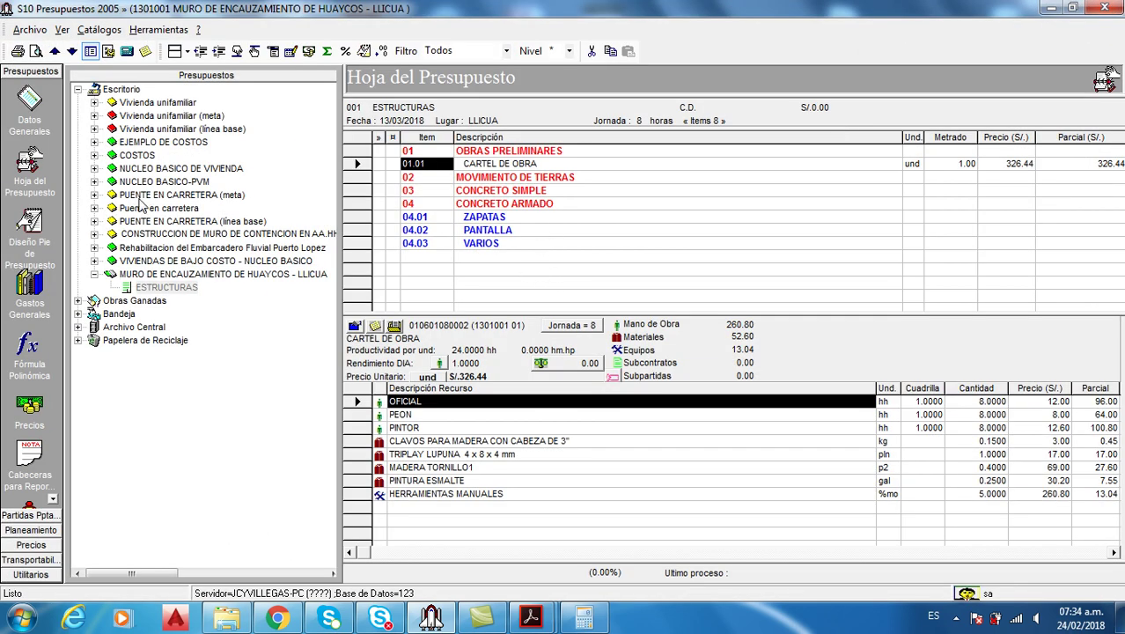
Open the logo list for the MURO DE ENCAUZAMIENTO DE HUAYCOS - LLICUA budget
click(29, 104)
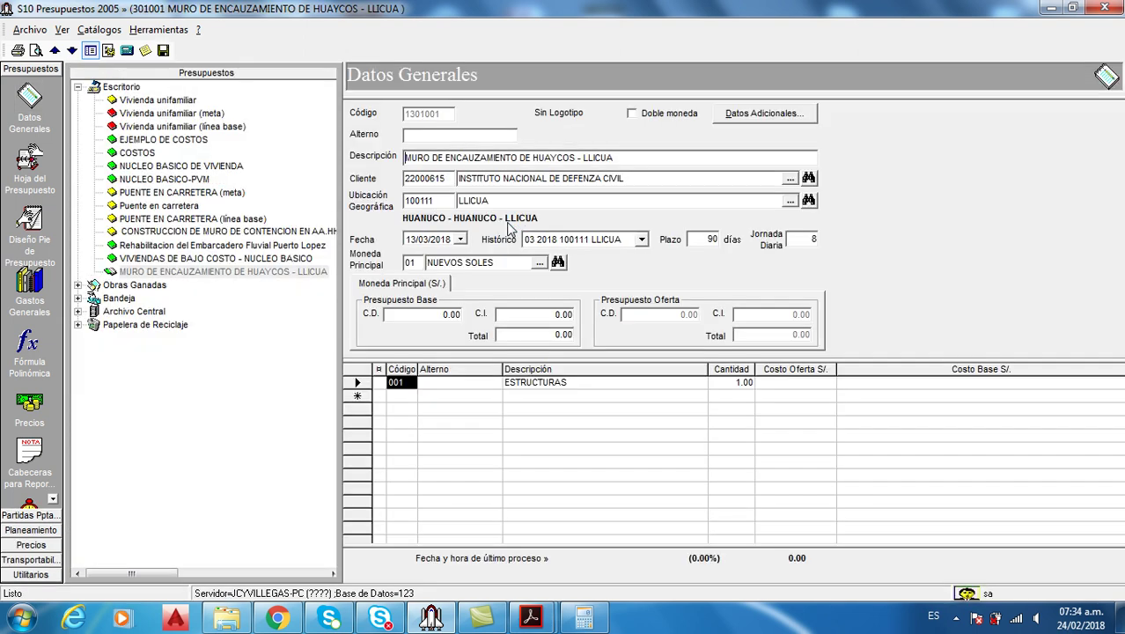
click(166, 273)
right_click(171, 278)
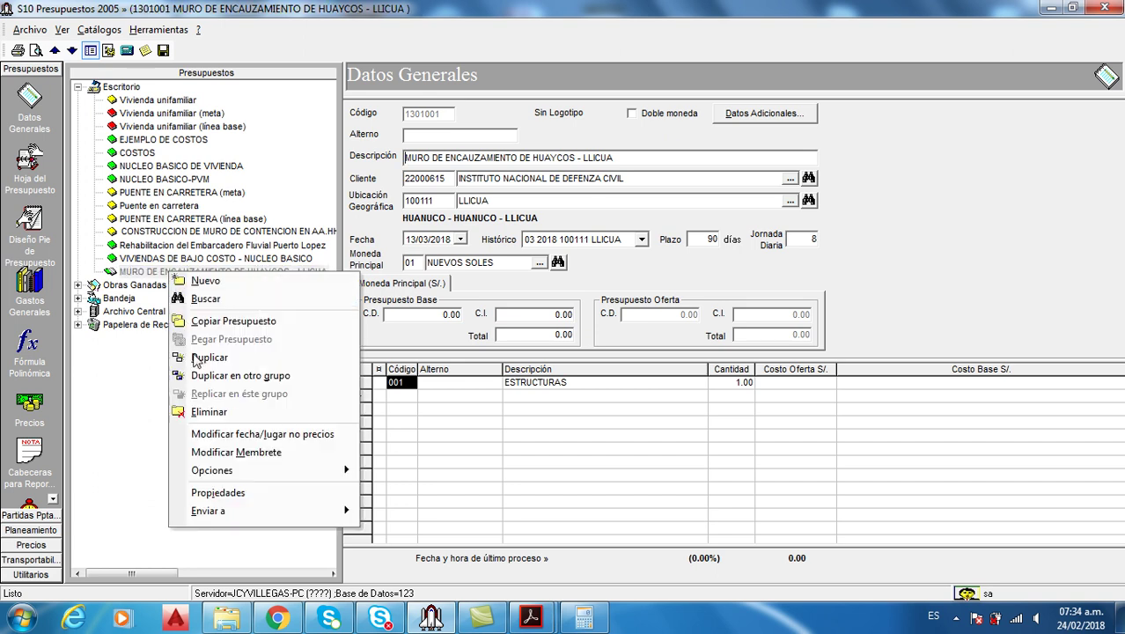
mouse_move(290, 471)
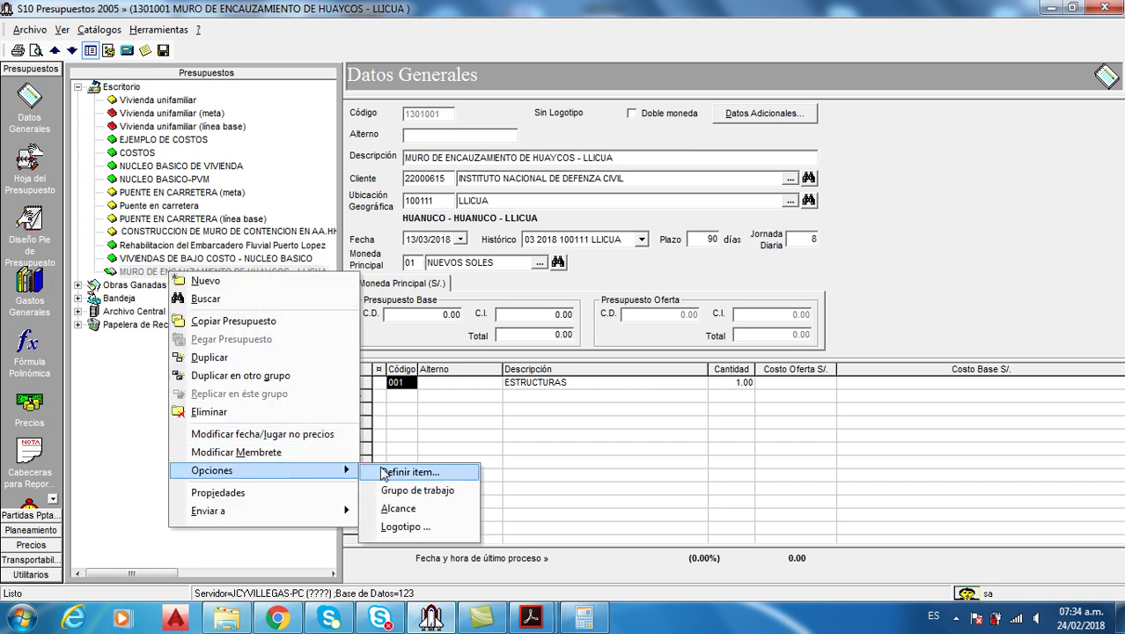
click(436, 528)
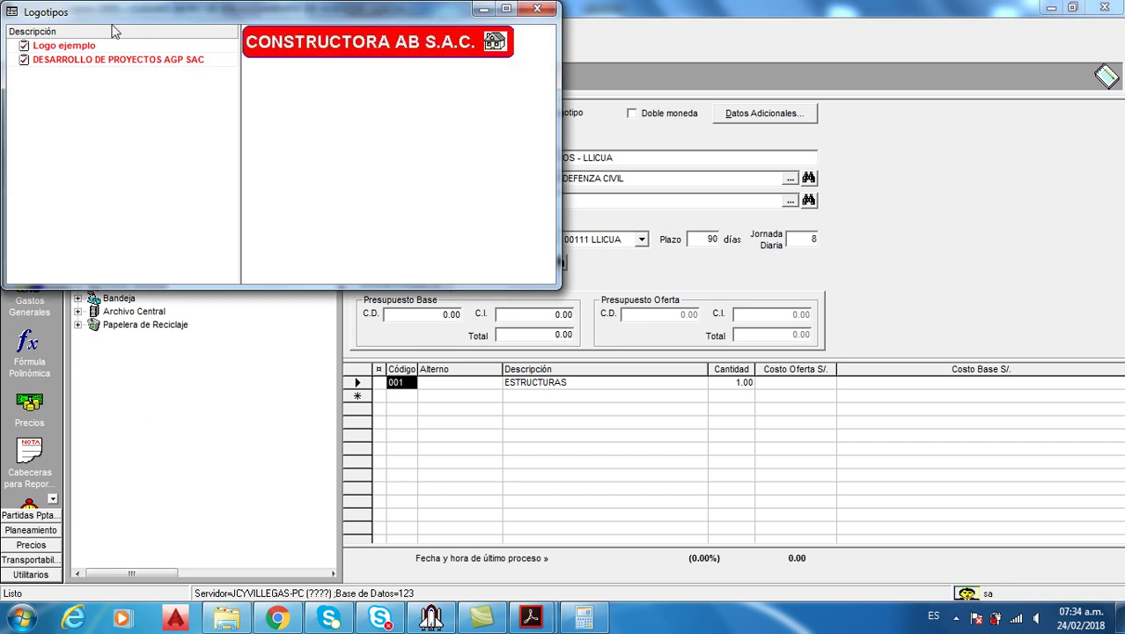
click(104, 61)
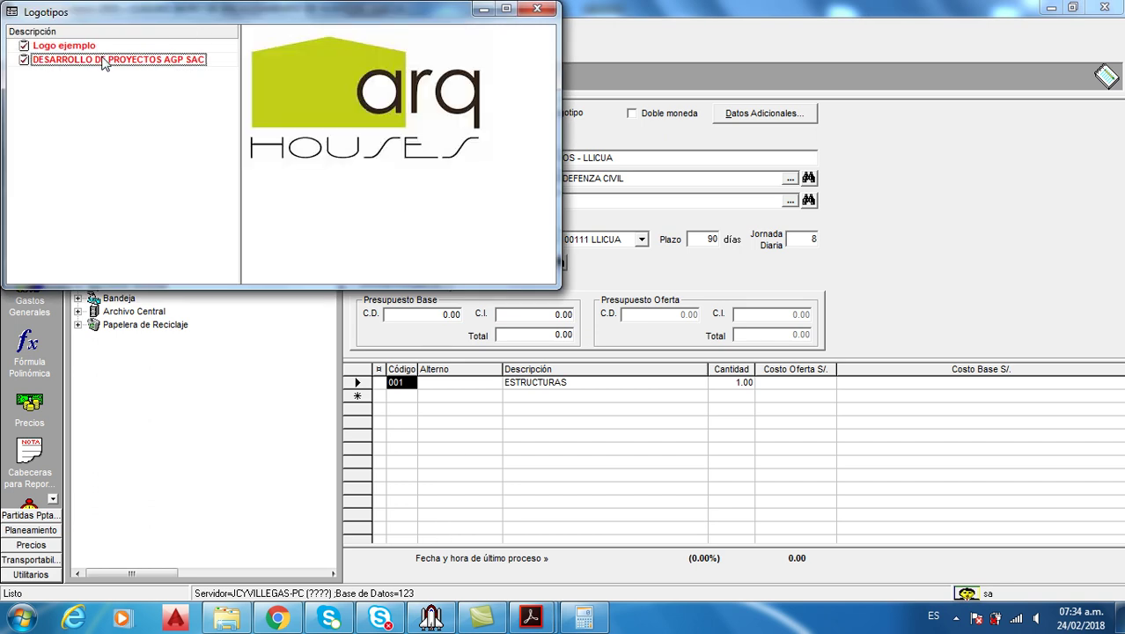
Add a new logo from Setup.bmp, then assign DESARROLLO DE PROYECTOS AGP SAC to the budget
right_click(133, 134)
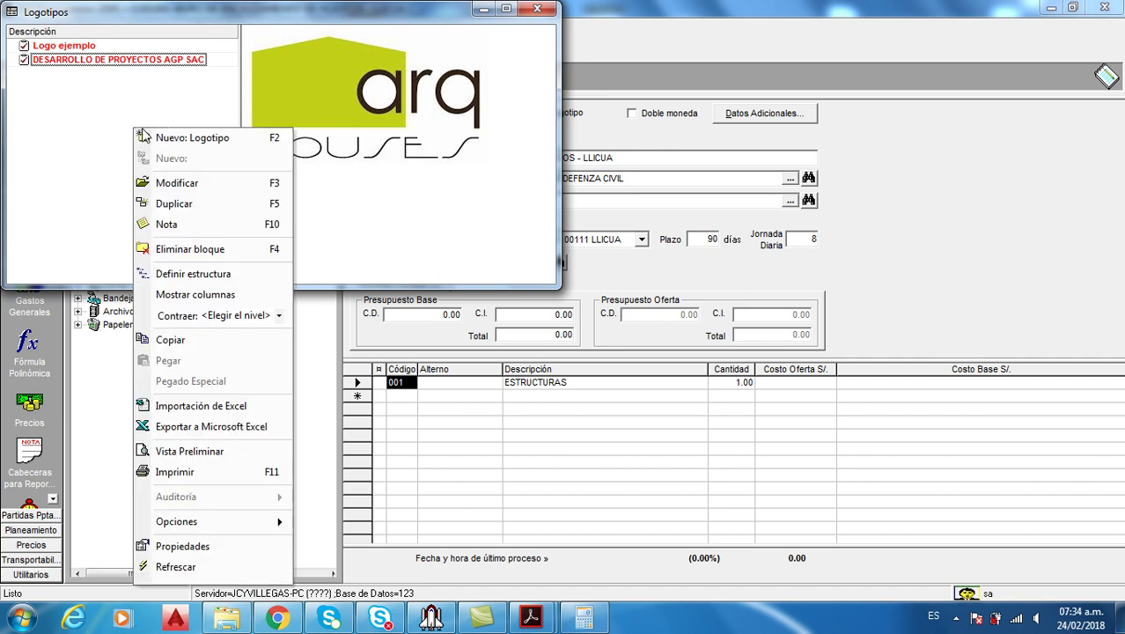
click(191, 141)
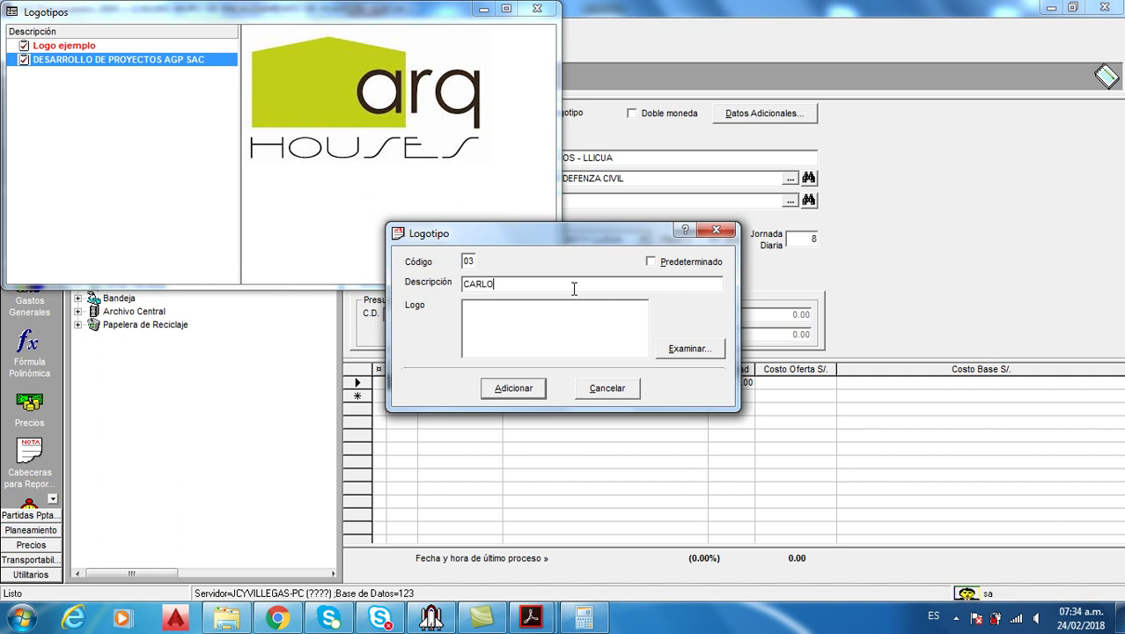
click(676, 349)
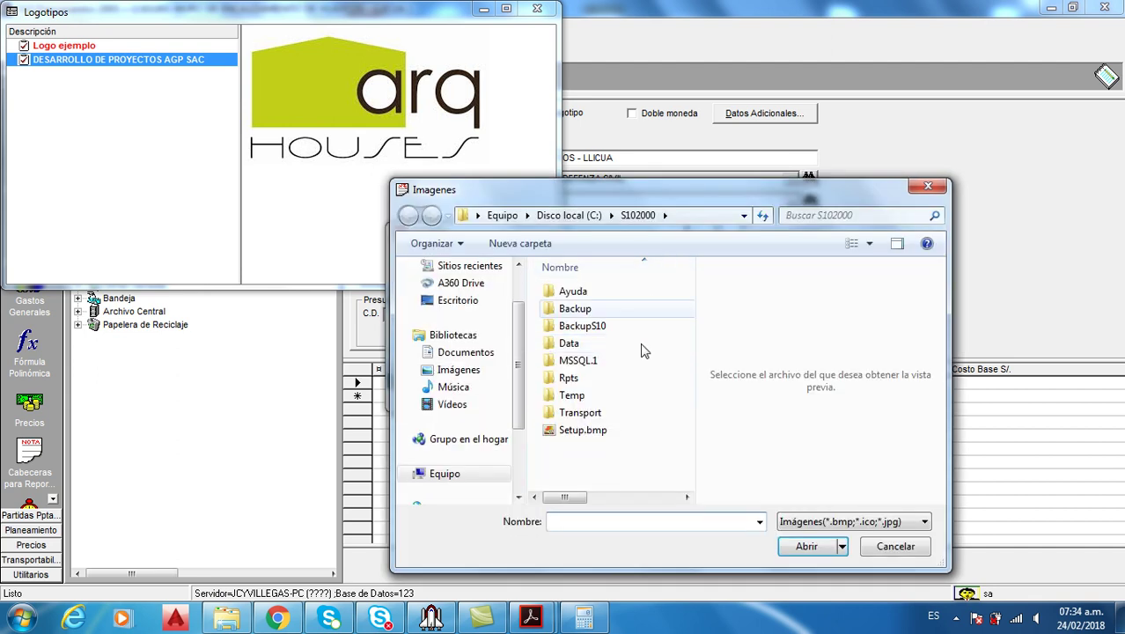
click(598, 432)
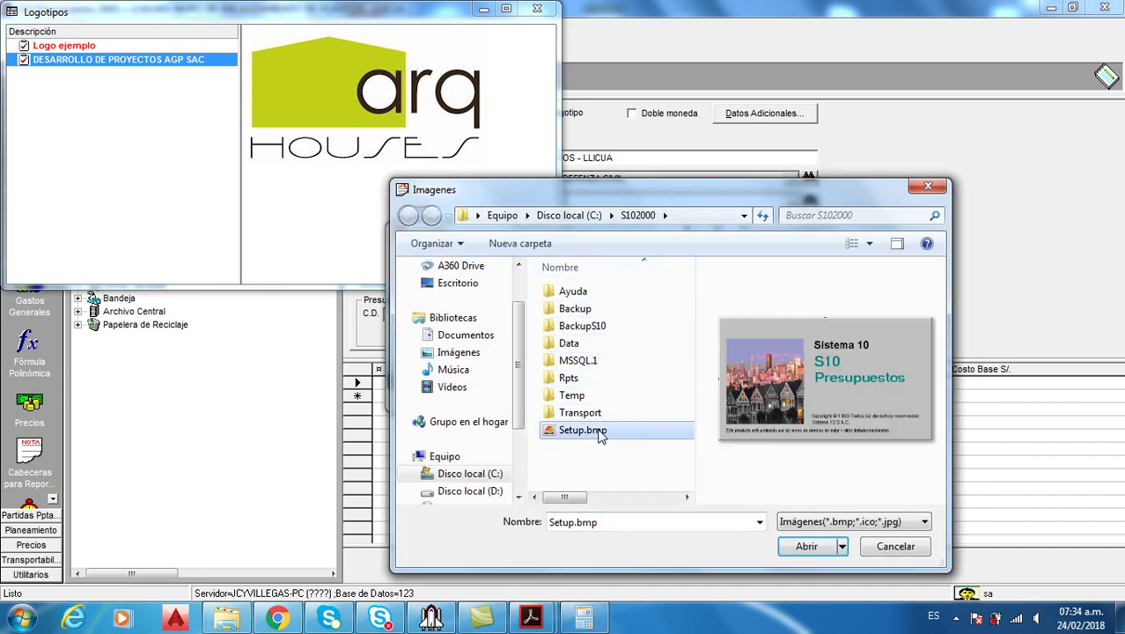
click(811, 544)
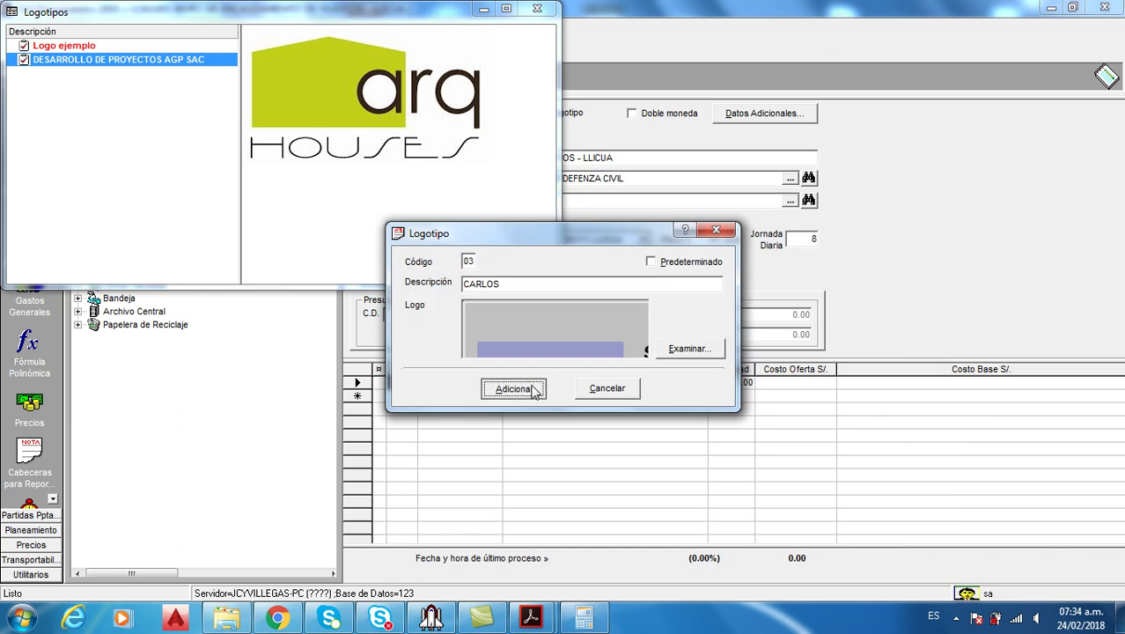
click(531, 387)
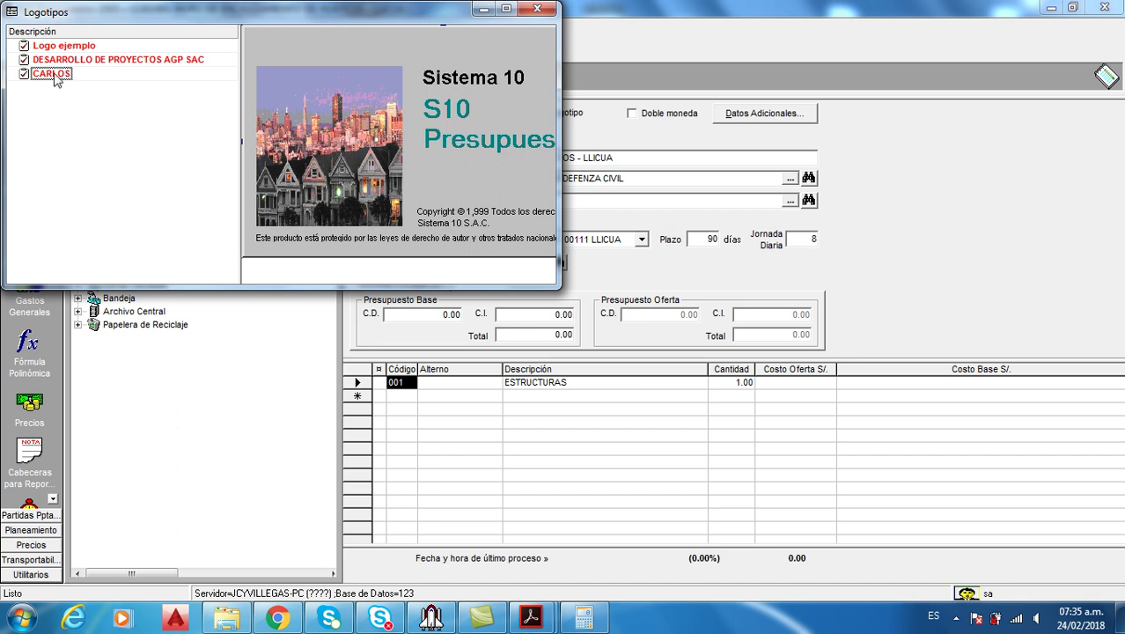
click(88, 61)
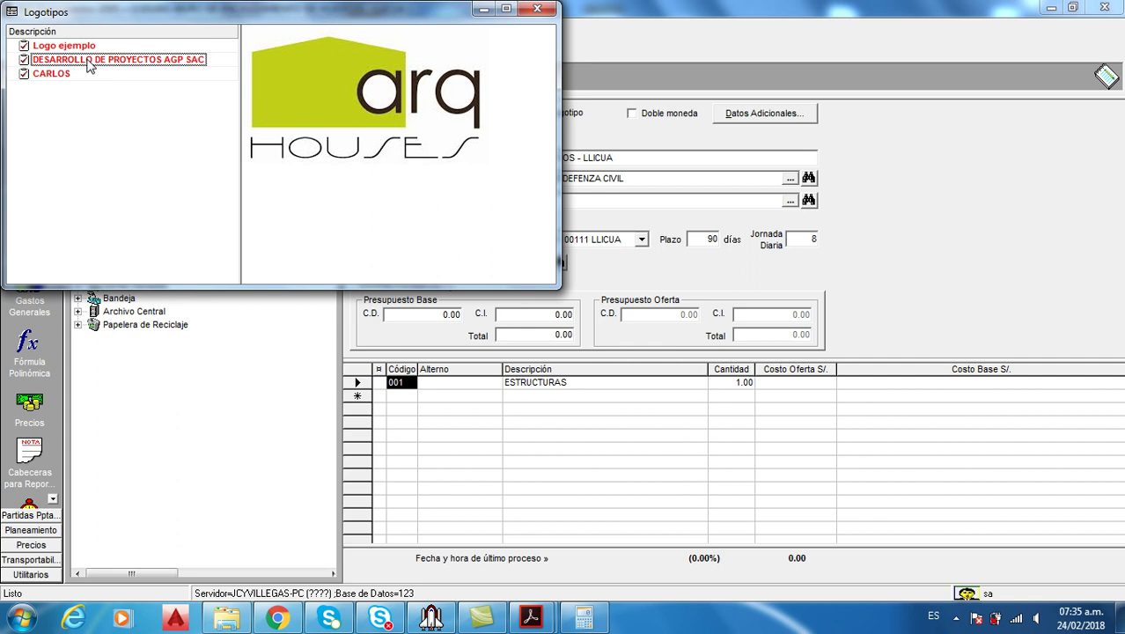
double_click(88, 62)
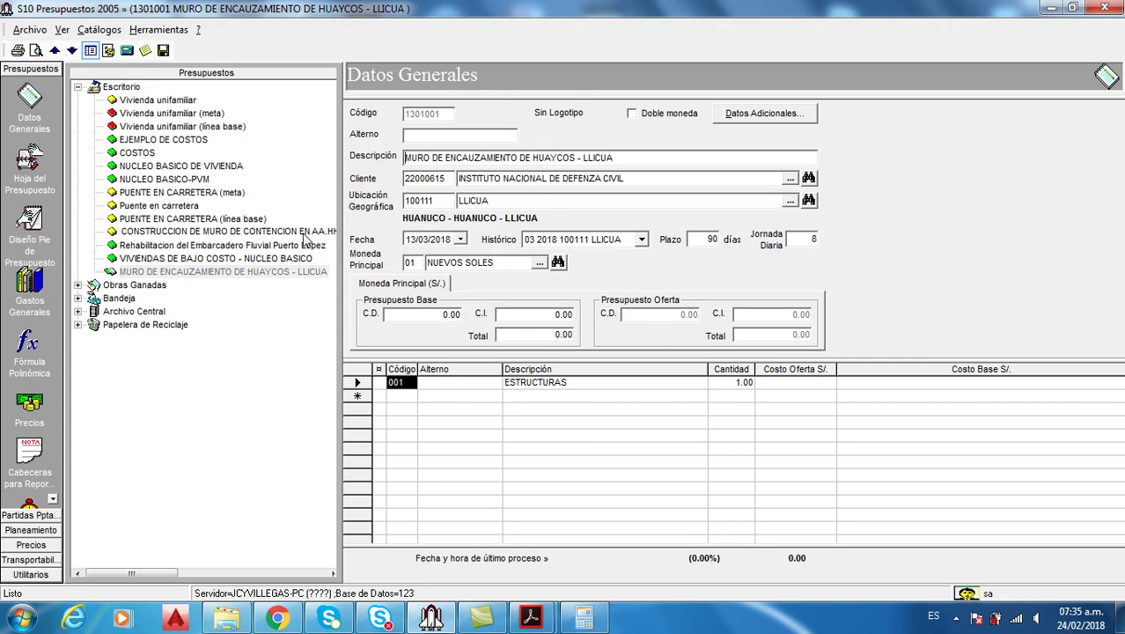
Reselect the Huaycos budget and switch to its budget sheet
click(194, 258)
click(195, 271)
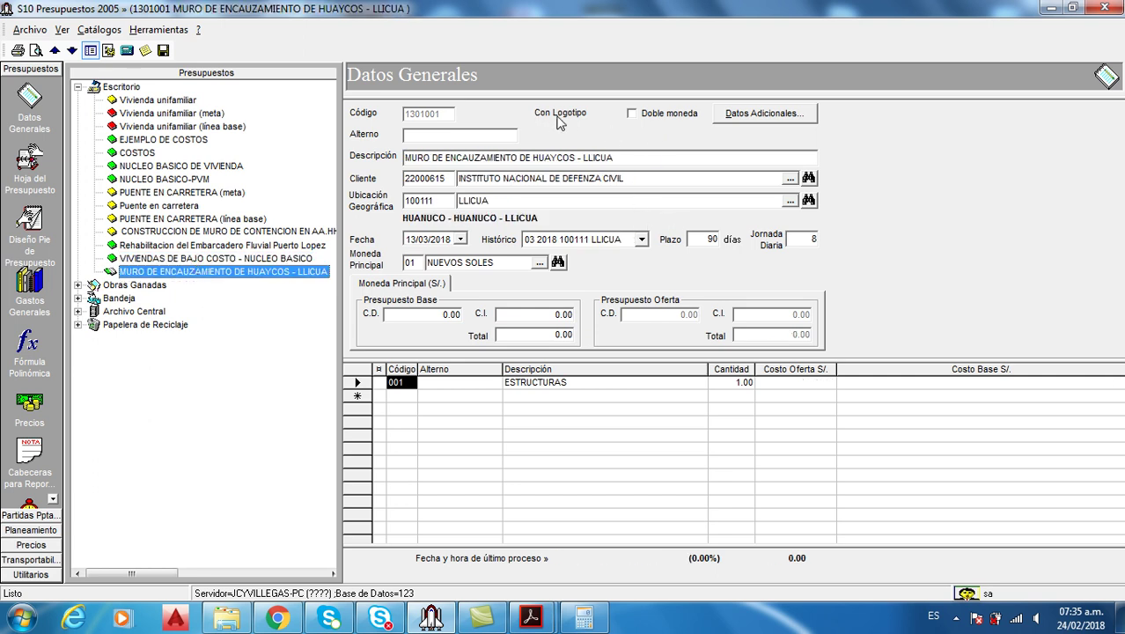
click(31, 167)
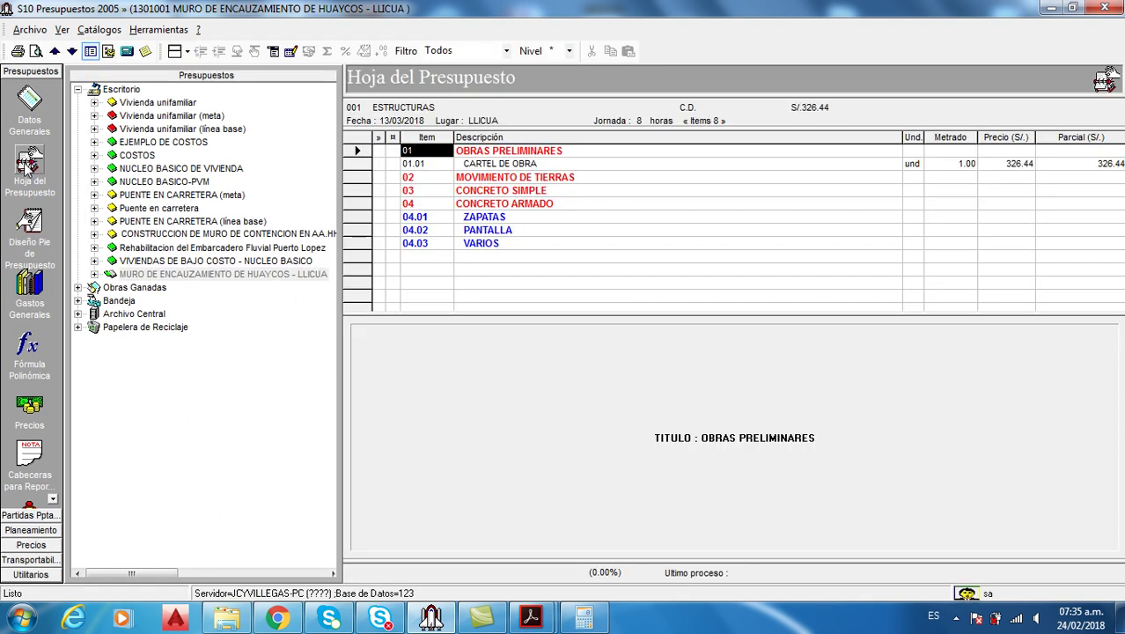
Preview the standard client budget report, now showing the arq HOUSES logo
click(37, 50)
mouse_move(141, 61)
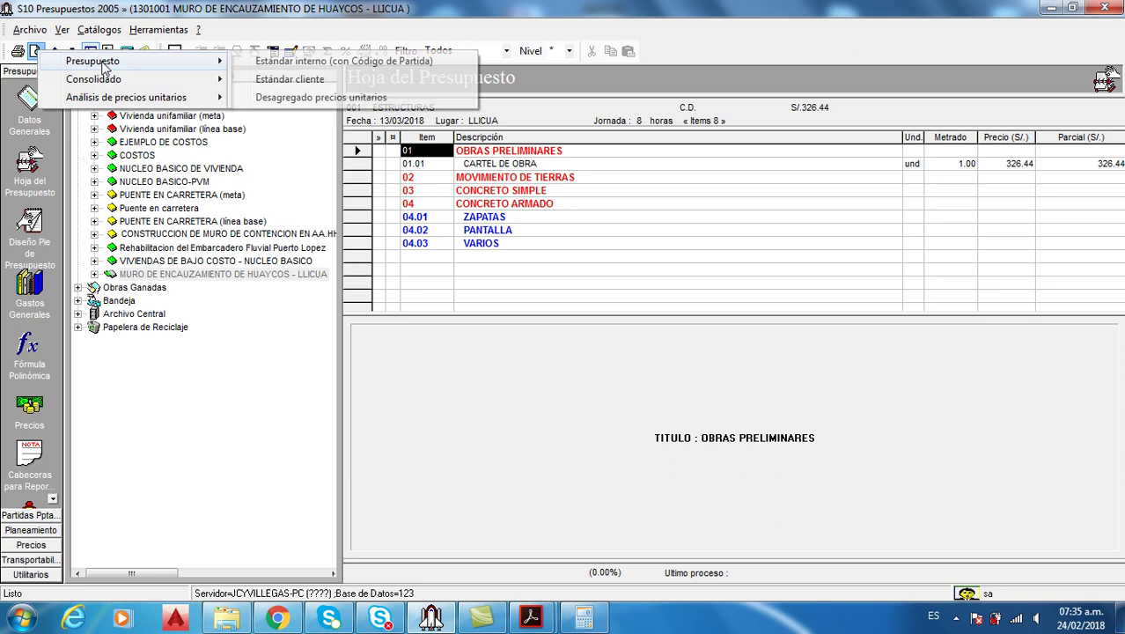
click(298, 79)
click(451, 157)
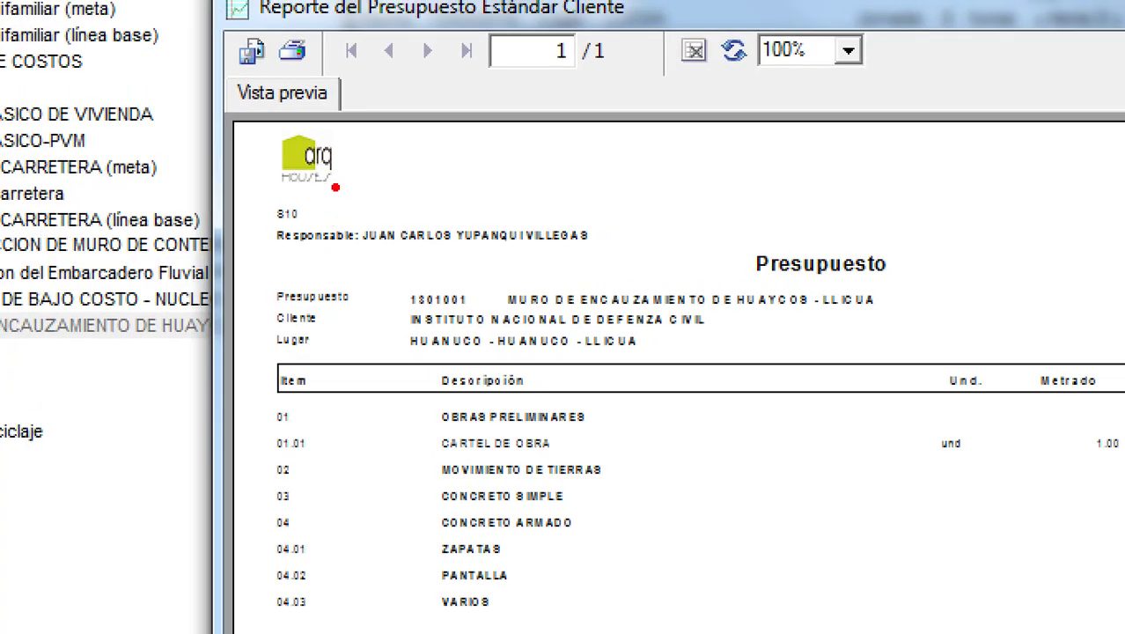
drag(335, 188, 437, 298)
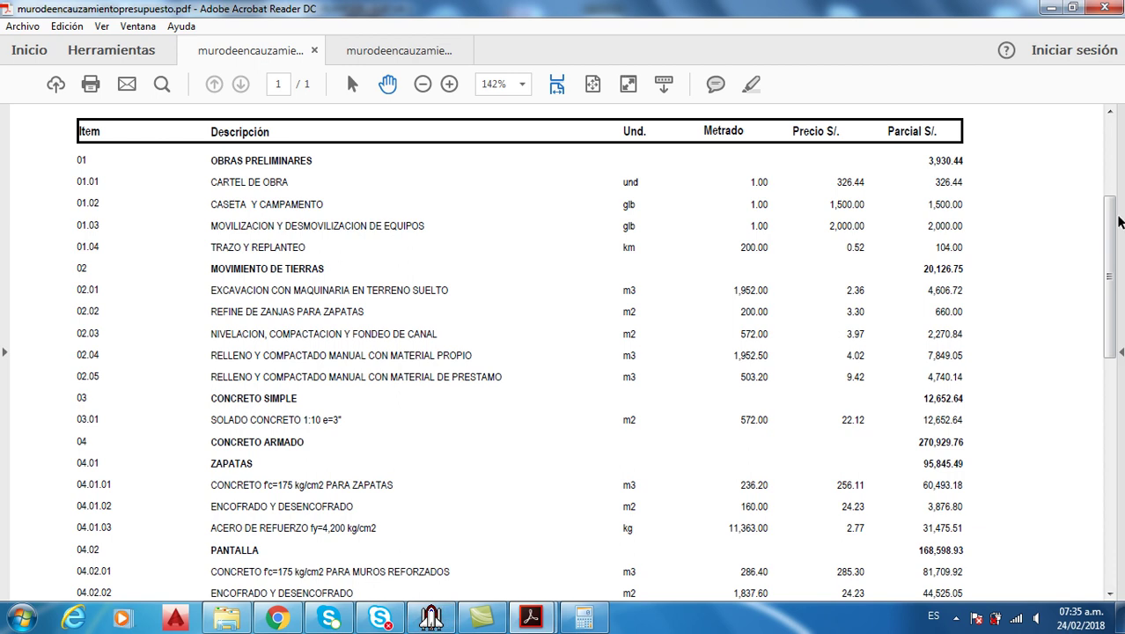
Scroll the budget PDF down to the 461,028.69 total, then return to S10 Presupuestos
scroll(1112, 229, down, 10)
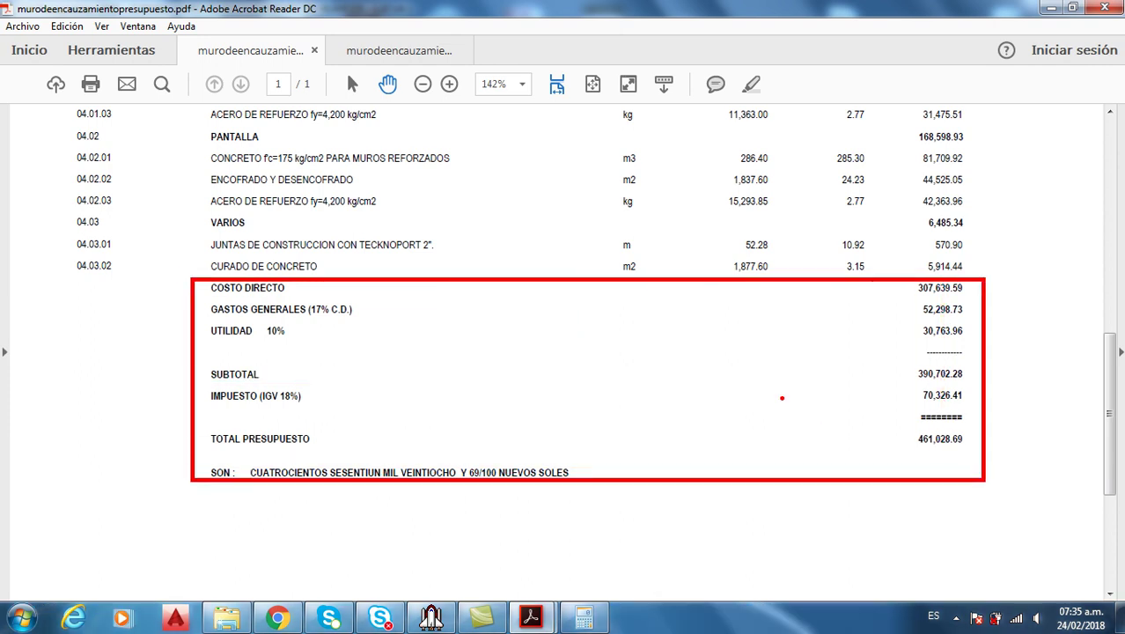
click(433, 616)
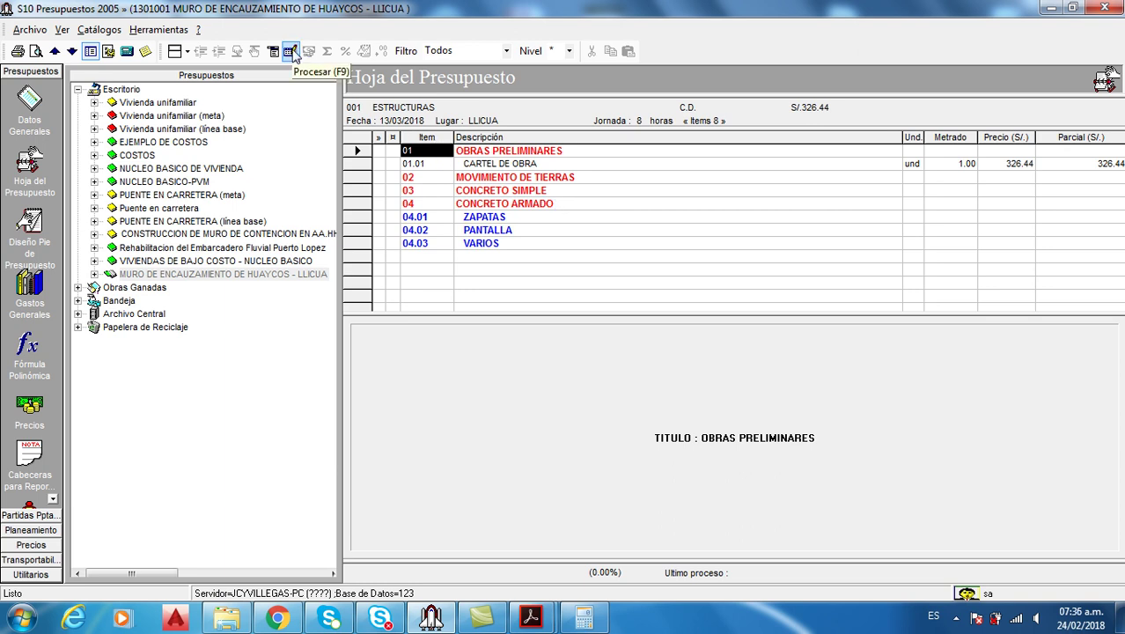
Expand the Huaycos budget, select the ESTRUCTURAS subbudget, and open its processing options
click(294, 55)
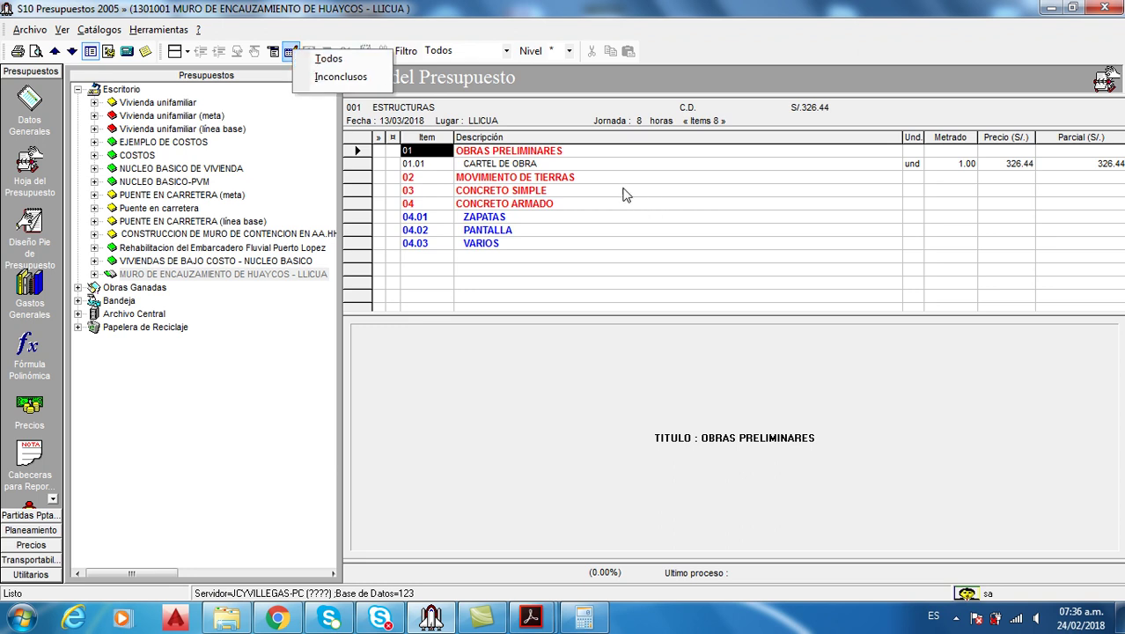
click(577, 165)
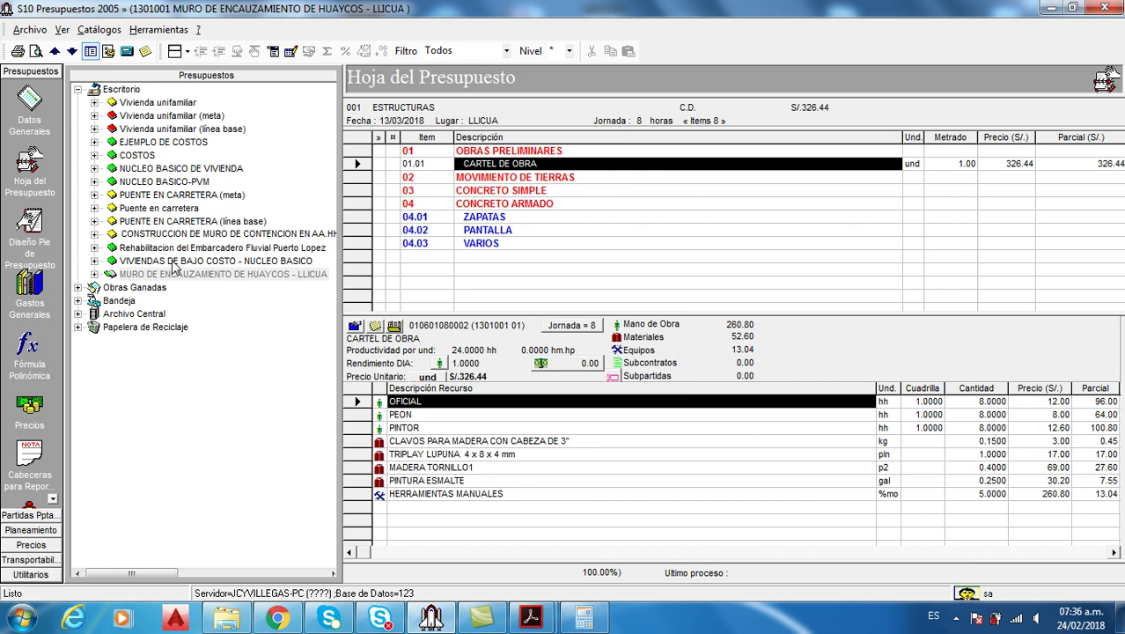
click(95, 274)
click(164, 287)
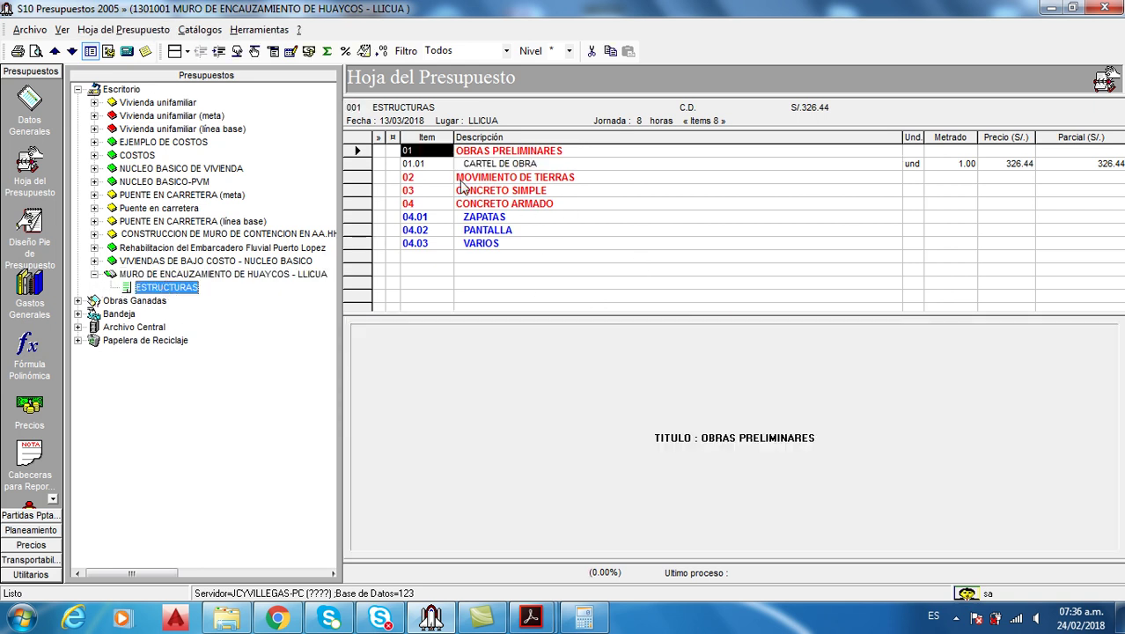
click(290, 53)
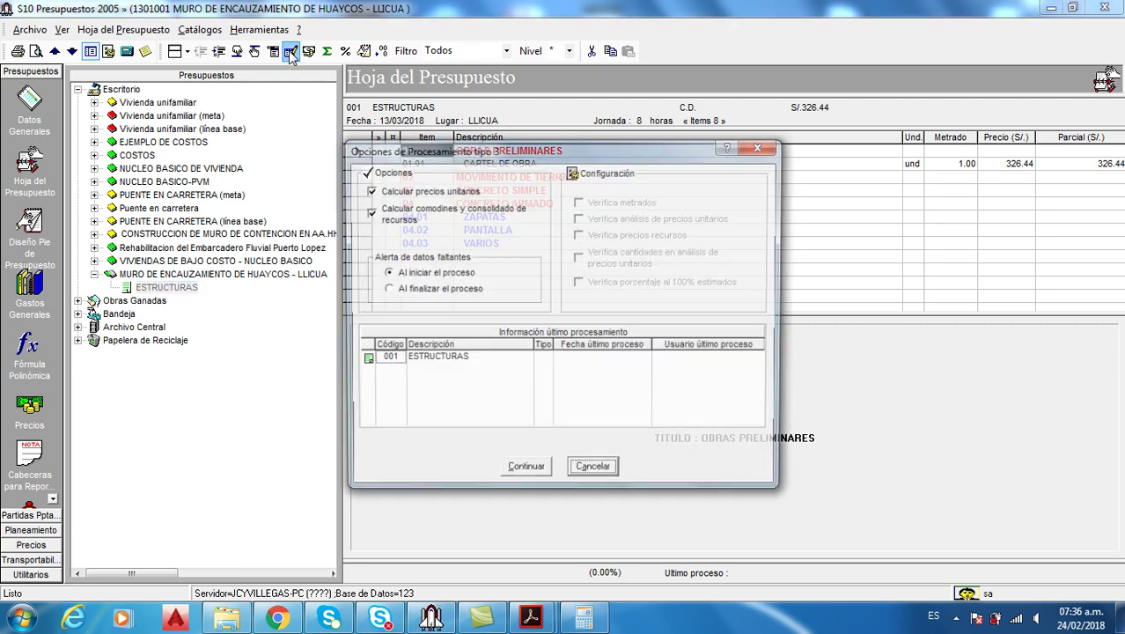
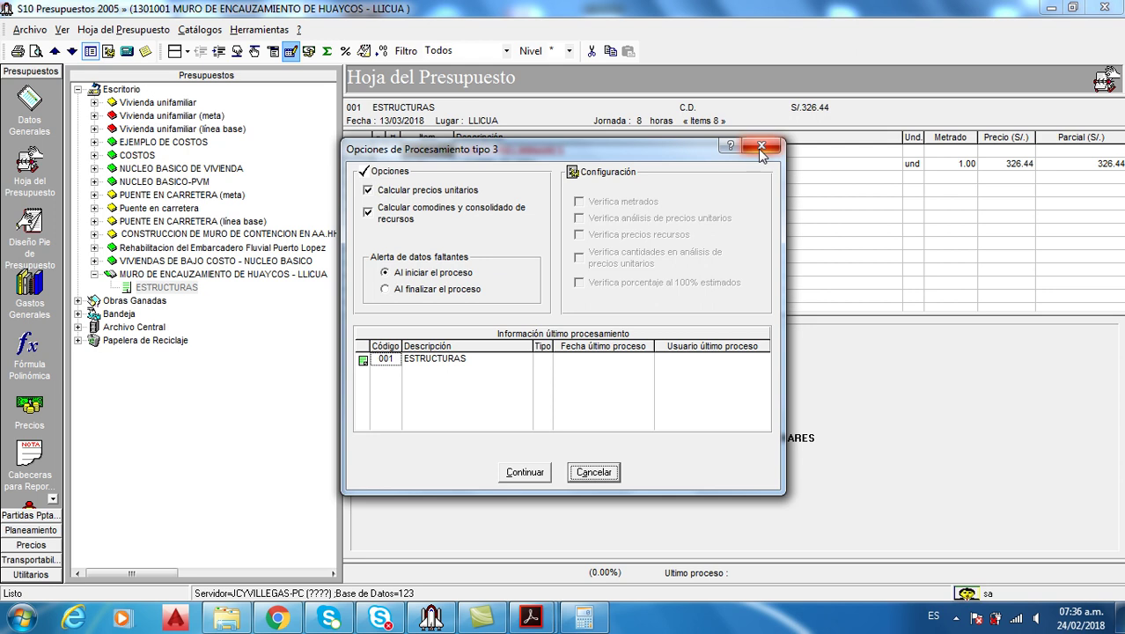
Skip processing, open Procesamiento de Presupuesto settings and switch on all five verification checks
click(761, 150)
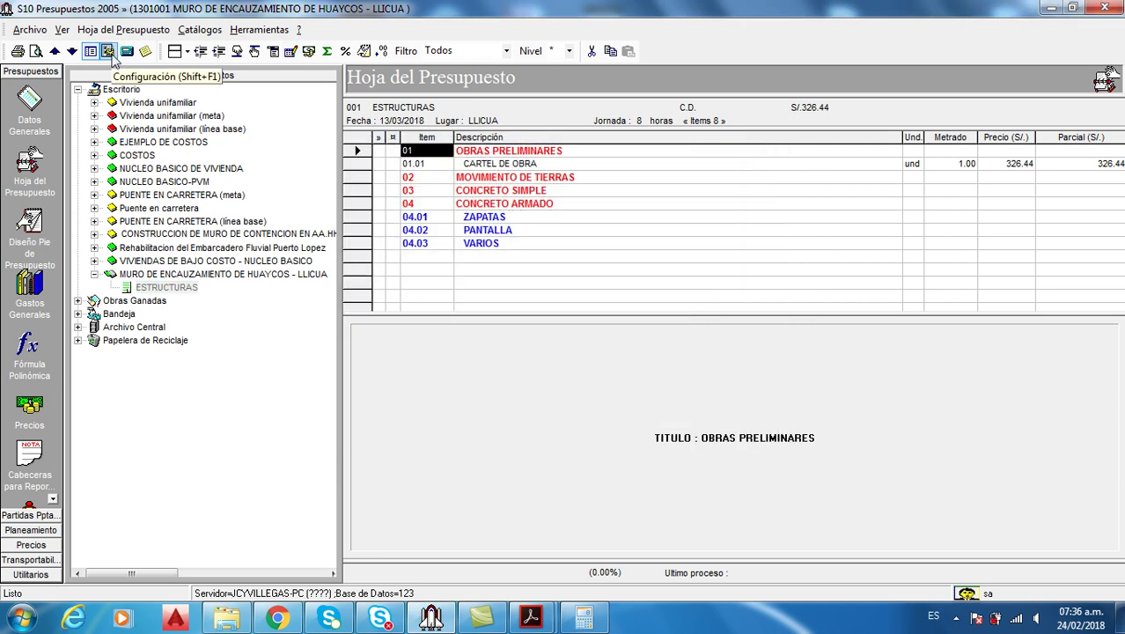
click(108, 52)
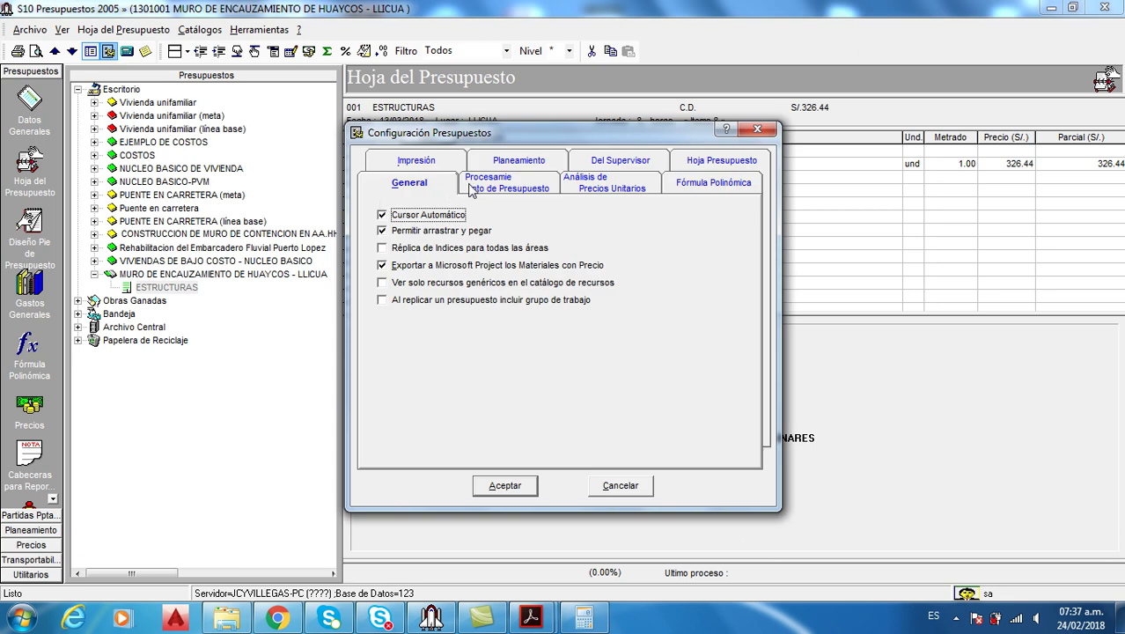
click(505, 186)
click(385, 228)
click(385, 245)
click(386, 262)
click(384, 277)
click(384, 294)
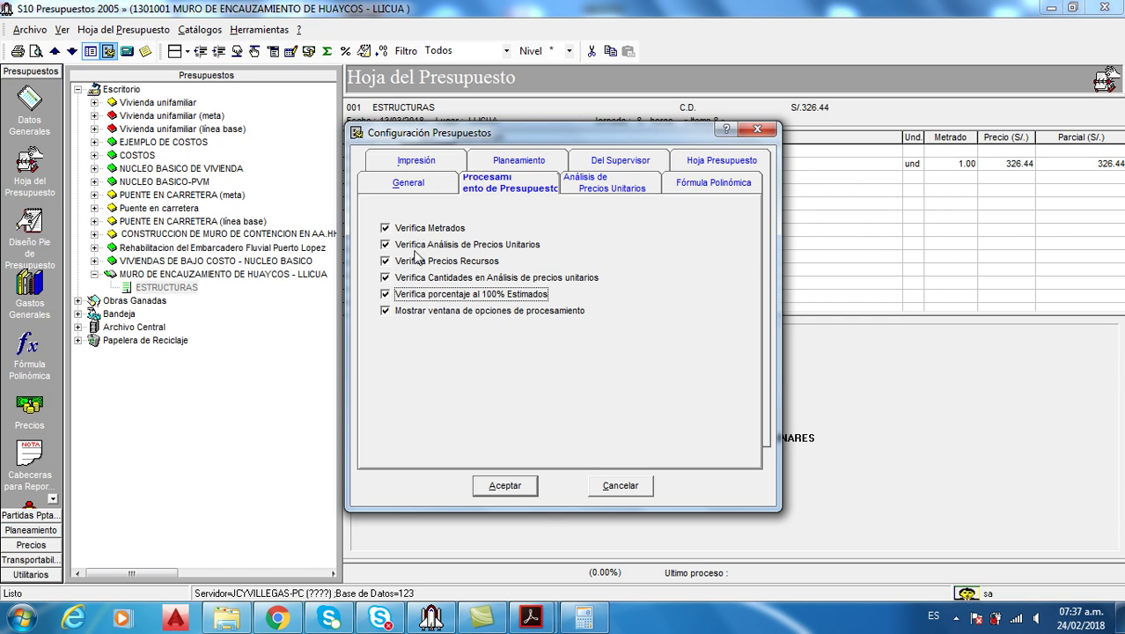
Switch all five verification checks back off and accept the configuration
click(386, 294)
click(385, 277)
click(386, 260)
click(386, 245)
click(385, 228)
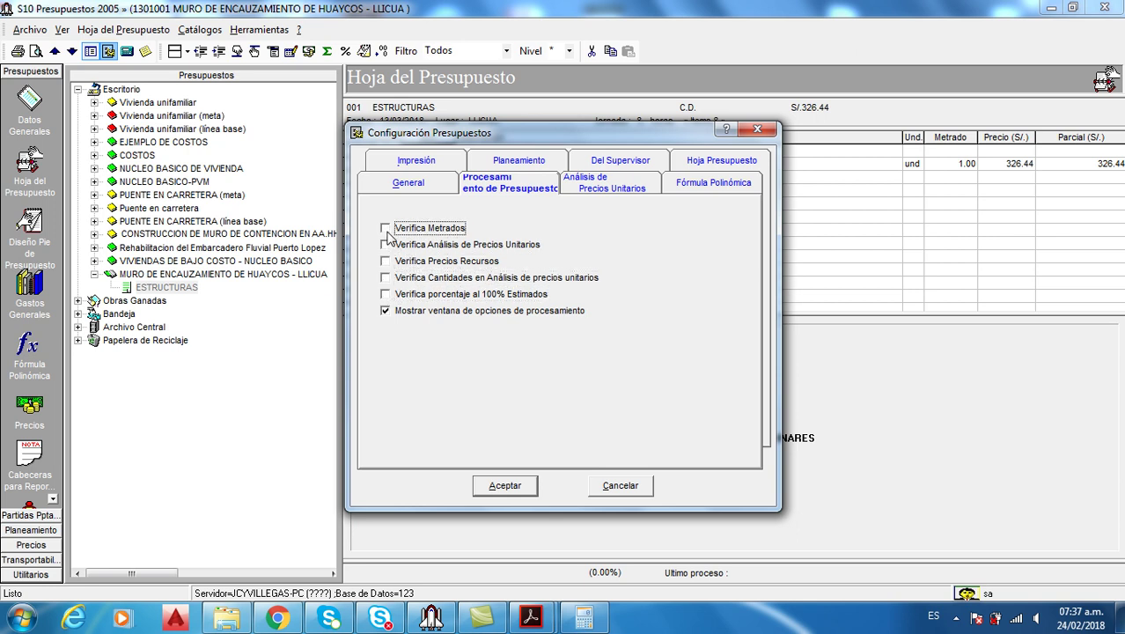
click(516, 487)
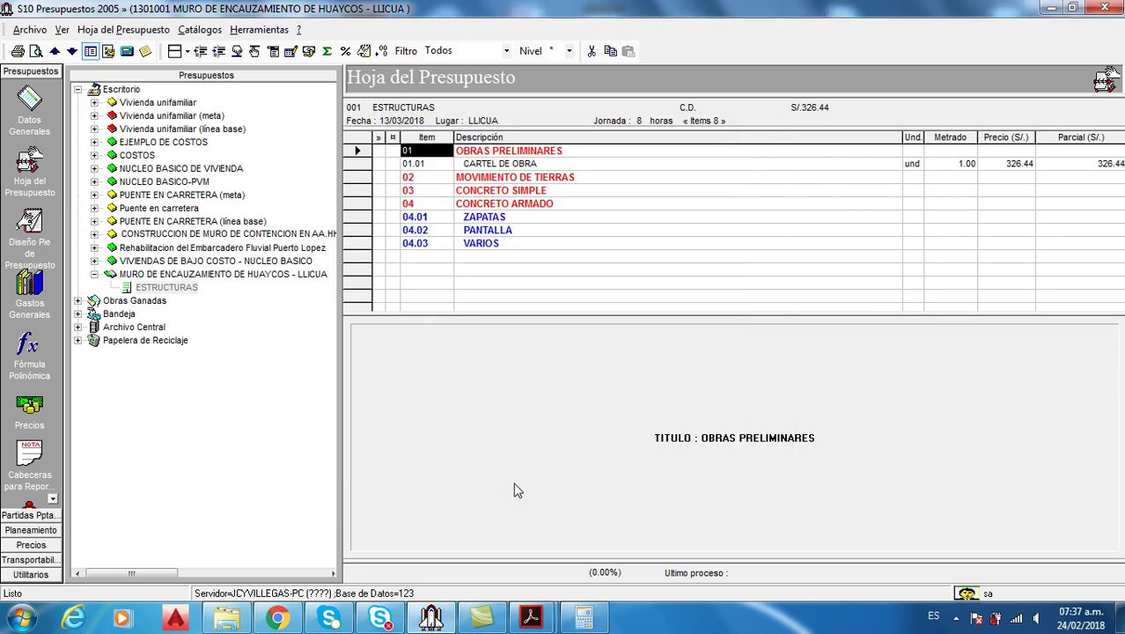
Process the ESTRUCTURAS budget to a direct cost of S/. 326.44 and close the summary
click(289, 52)
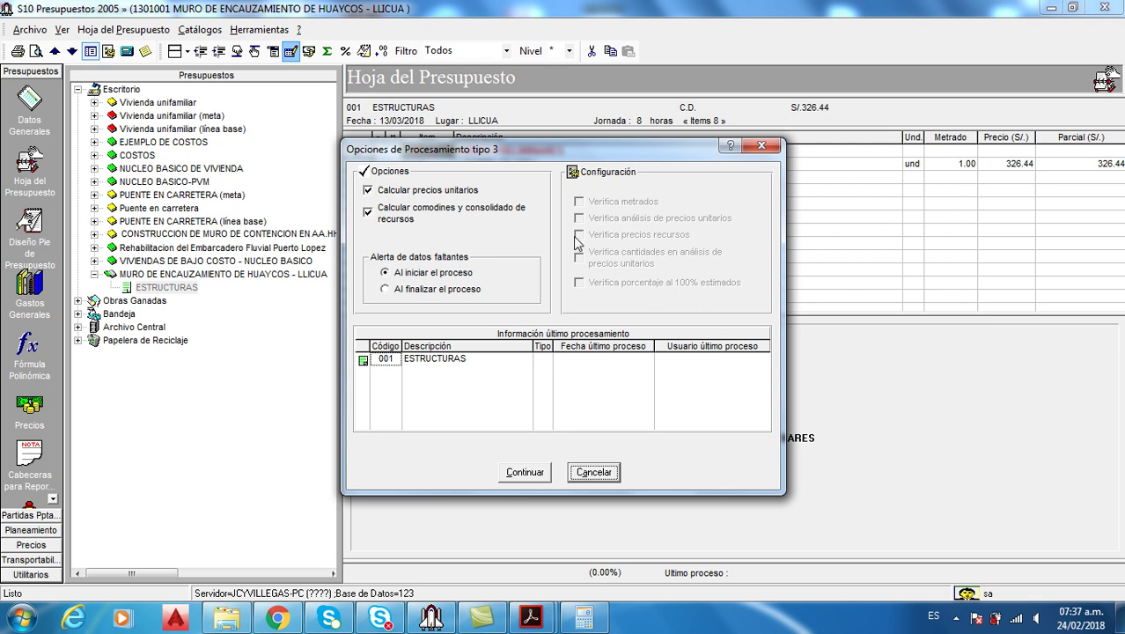
click(524, 473)
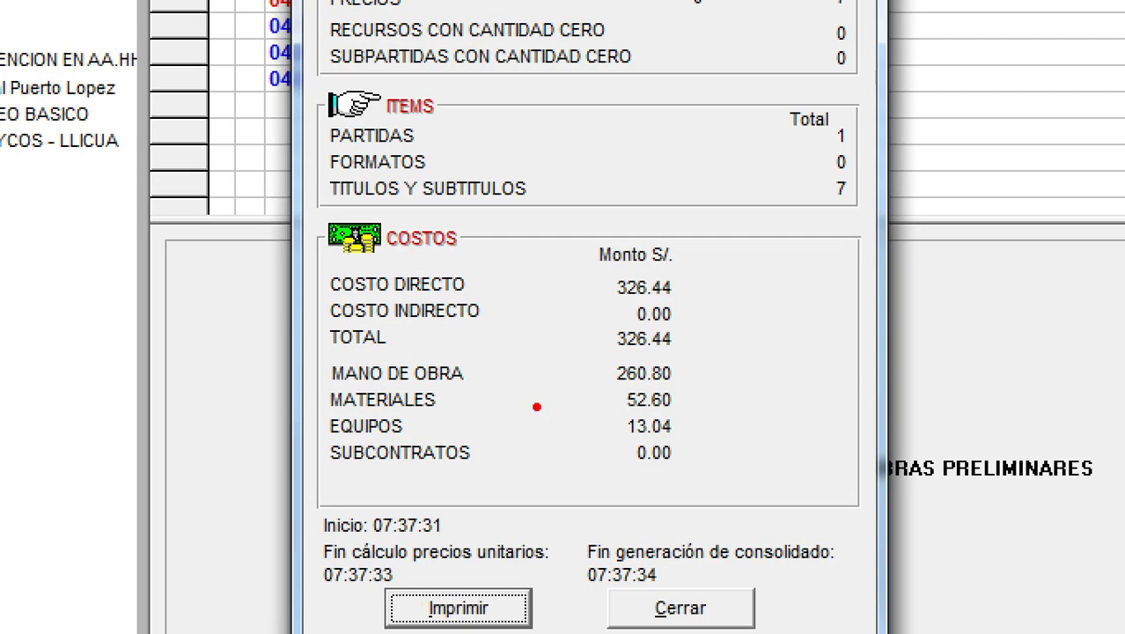
drag(688, 286, 771, 220)
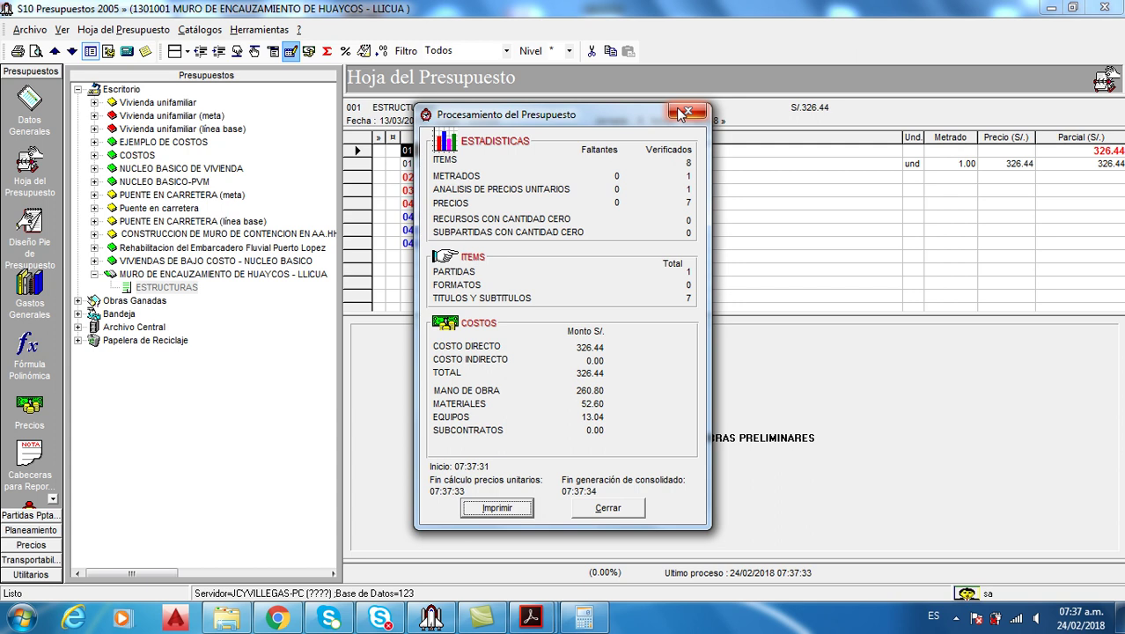
click(683, 114)
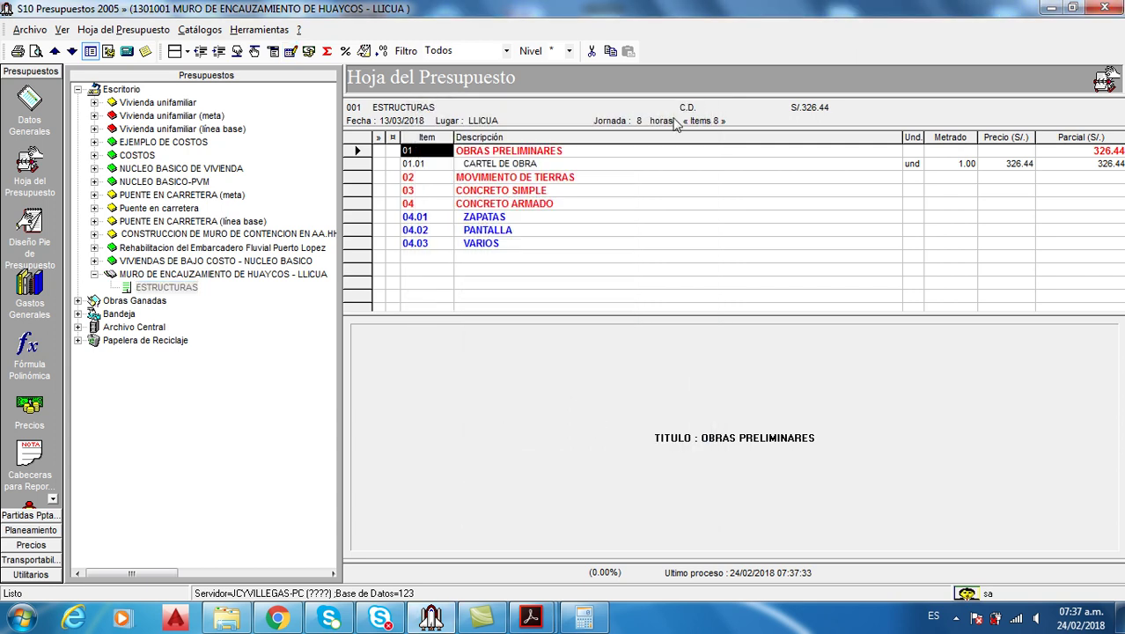
Preview the Estándar cliente budget report maximized at 150% zoom, then close it
click(35, 51)
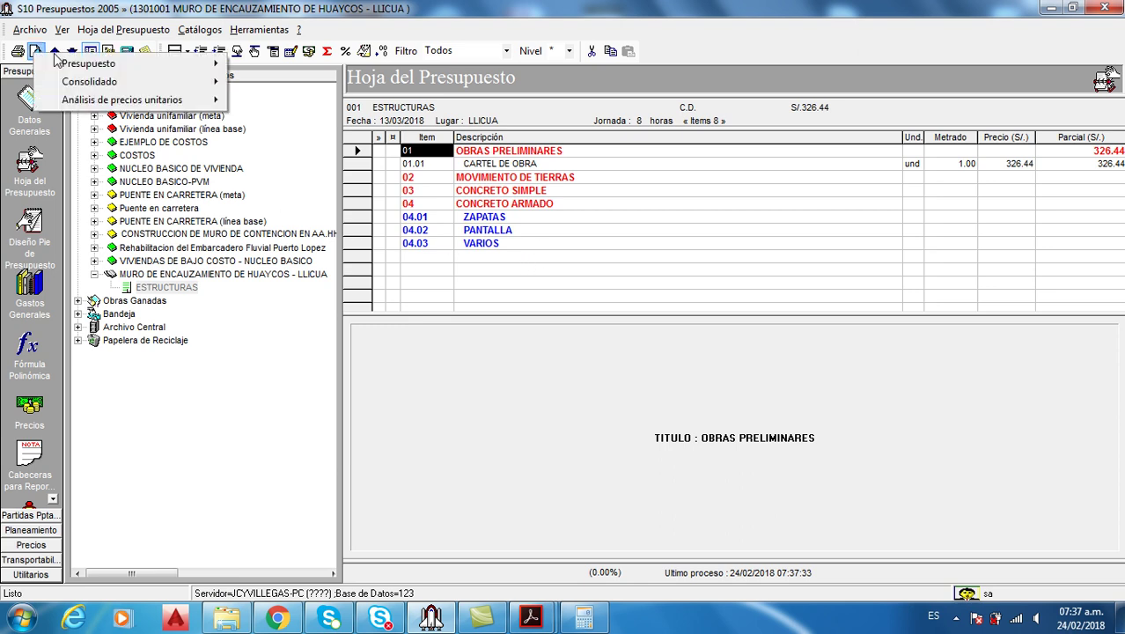
mouse_move(79, 64)
click(303, 88)
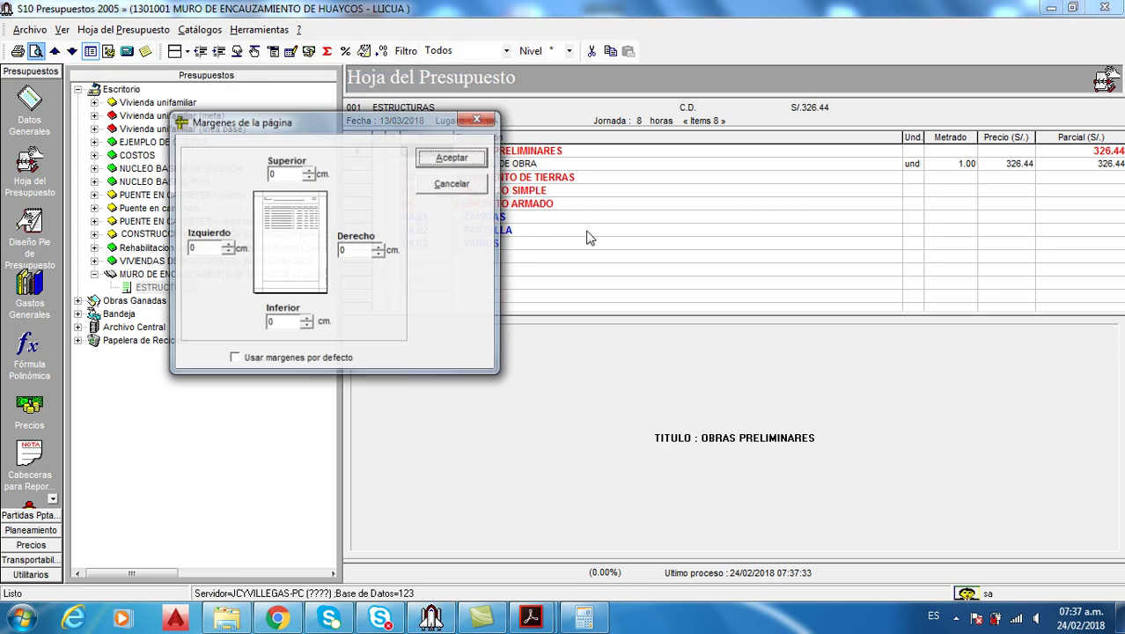
click(452, 158)
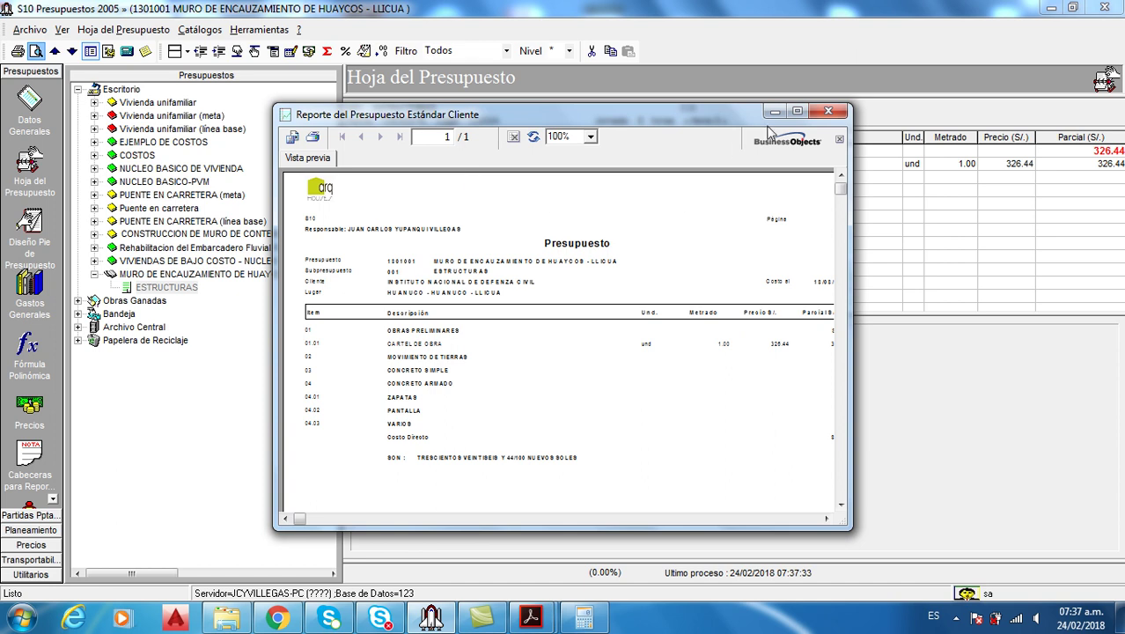
click(798, 112)
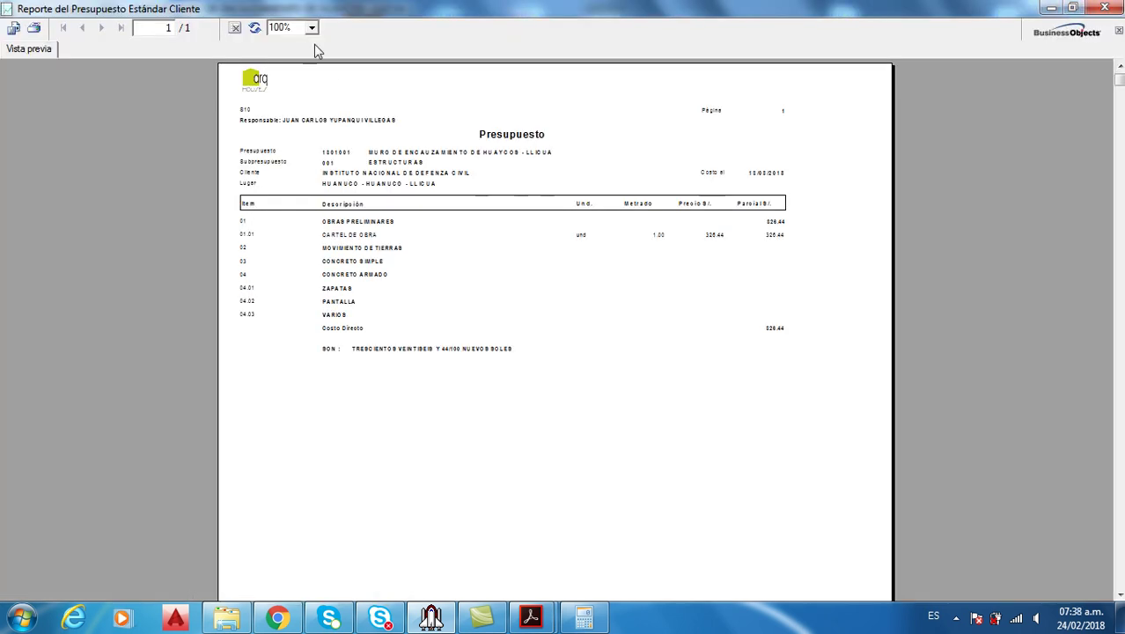
click(313, 29)
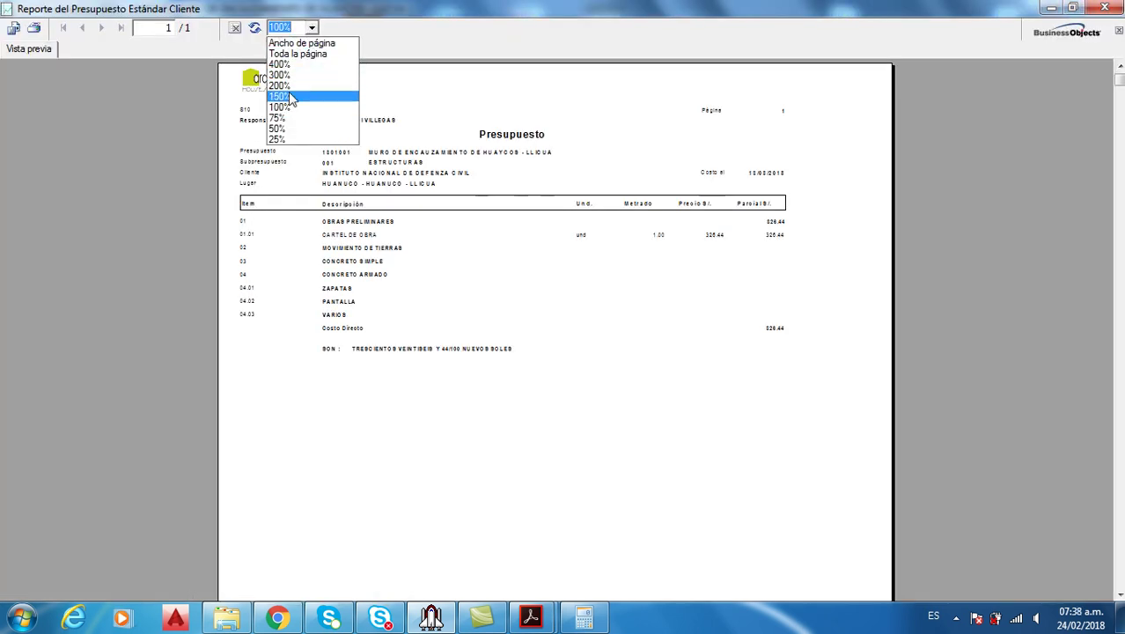
click(286, 93)
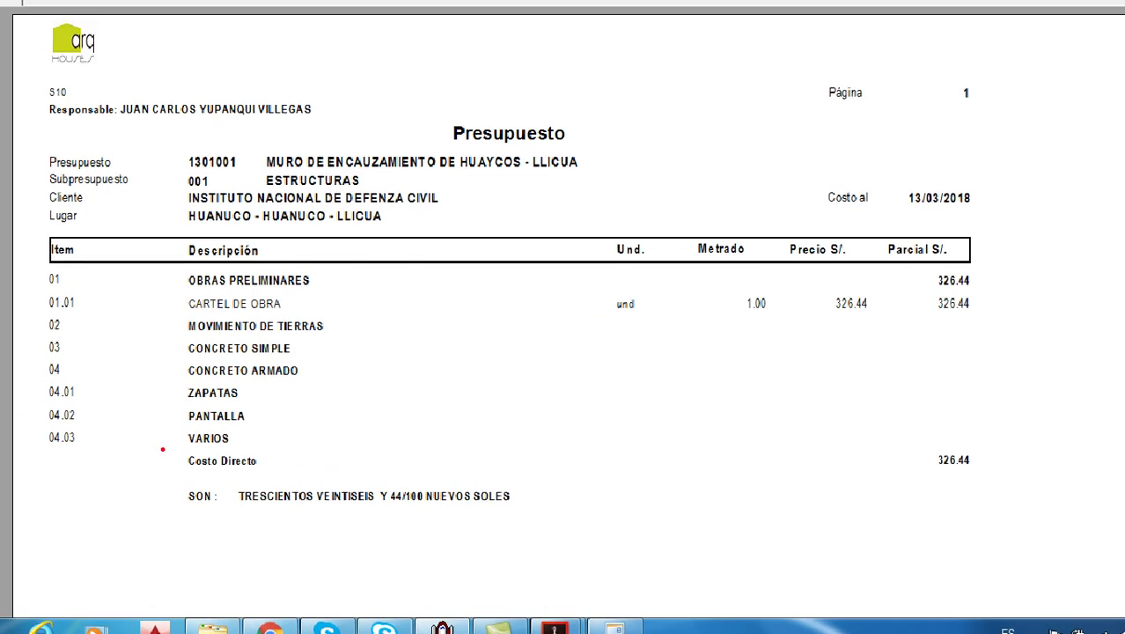
drag(162, 449, 994, 526)
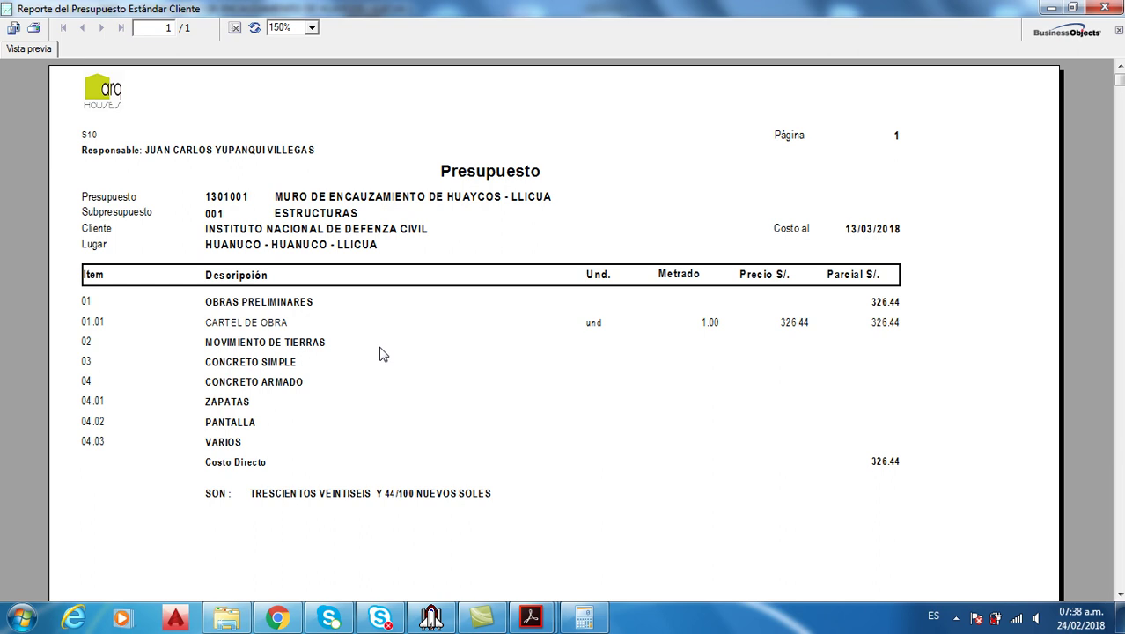
click(1105, 9)
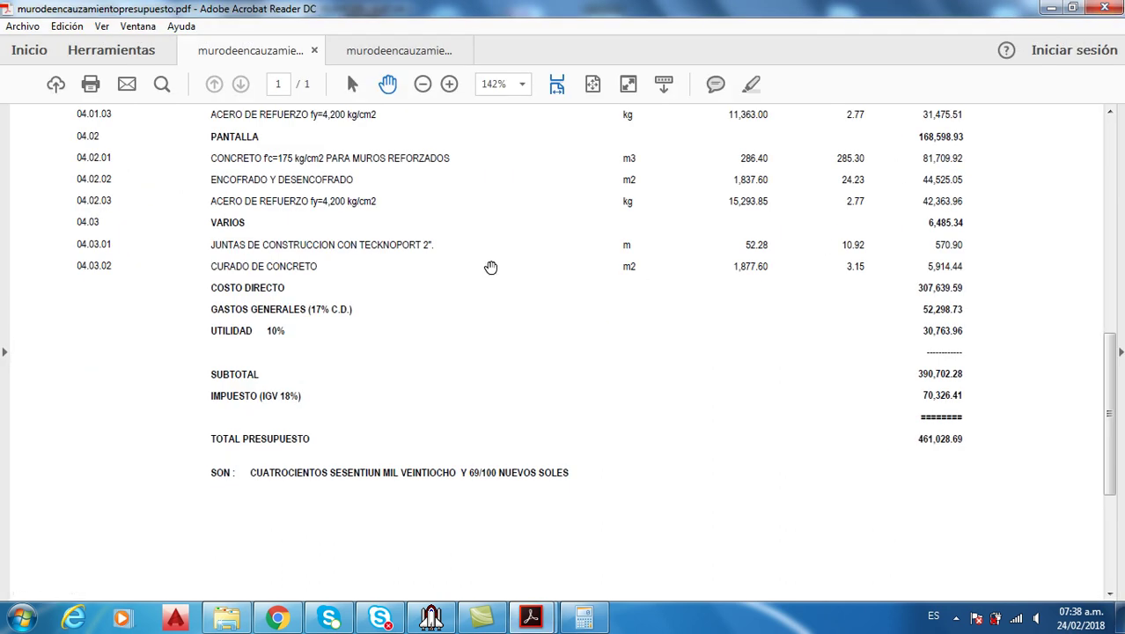
Scroll through the unit-price analysis PDF in Acrobat Reader
click(431, 616)
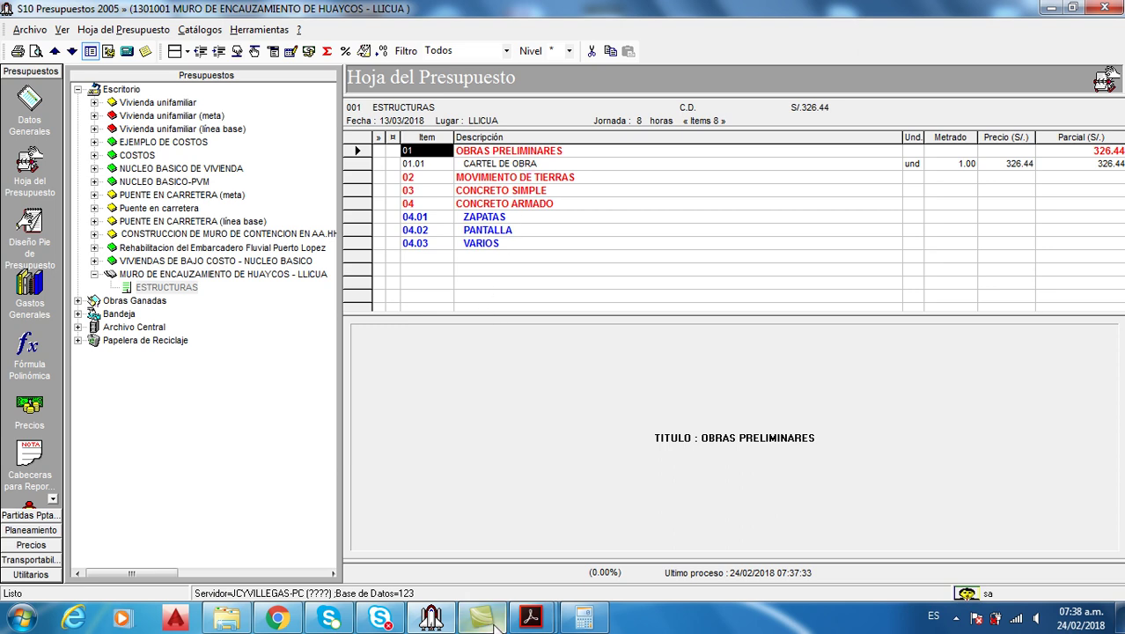
click(609, 511)
scroll(456, 297, down, 10)
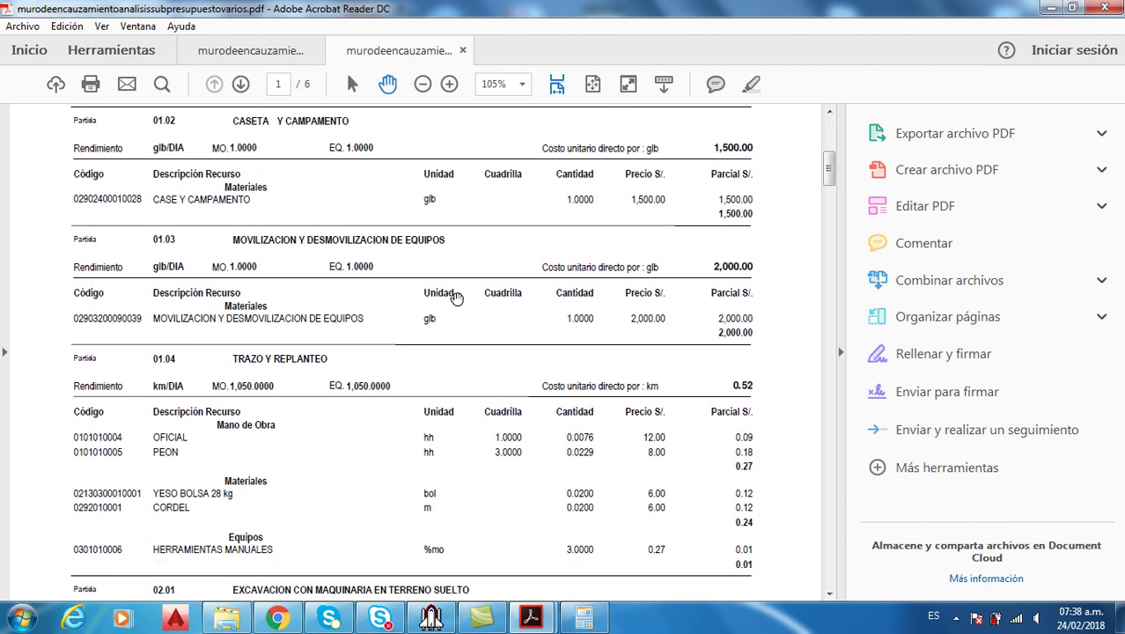
scroll(456, 297, down, 10)
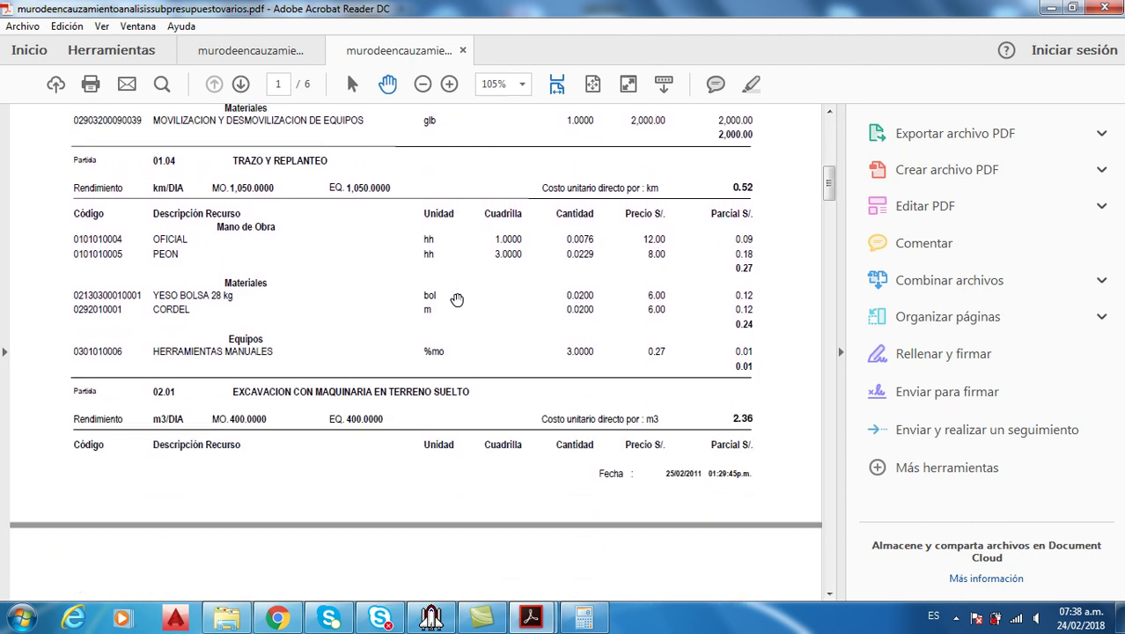
scroll(456, 301, down, 12)
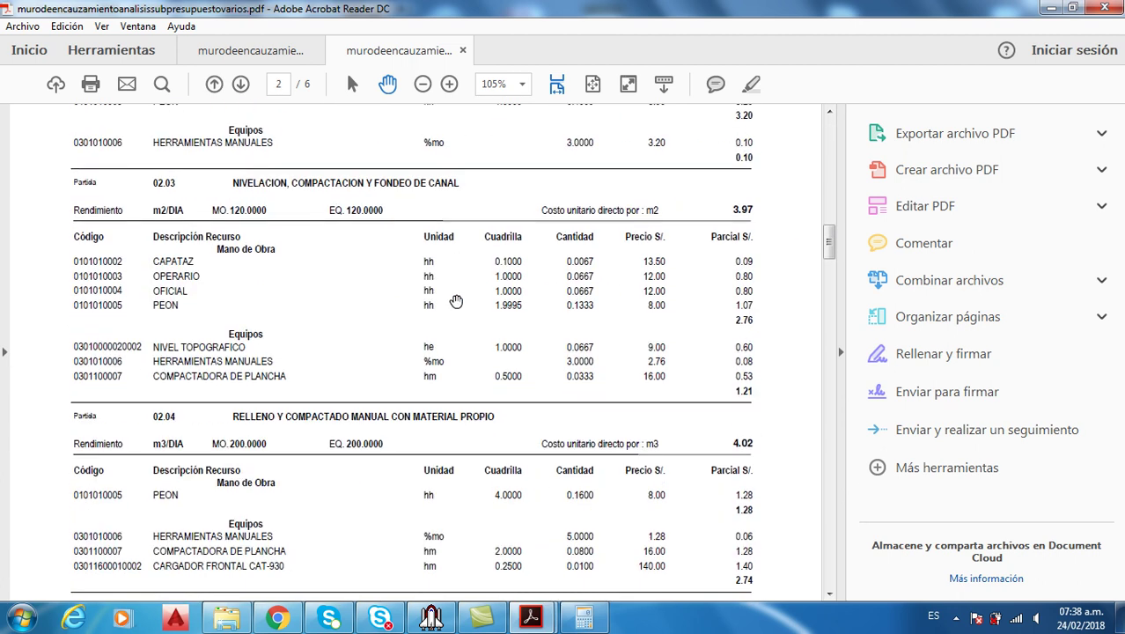
scroll(456, 302, down, 8)
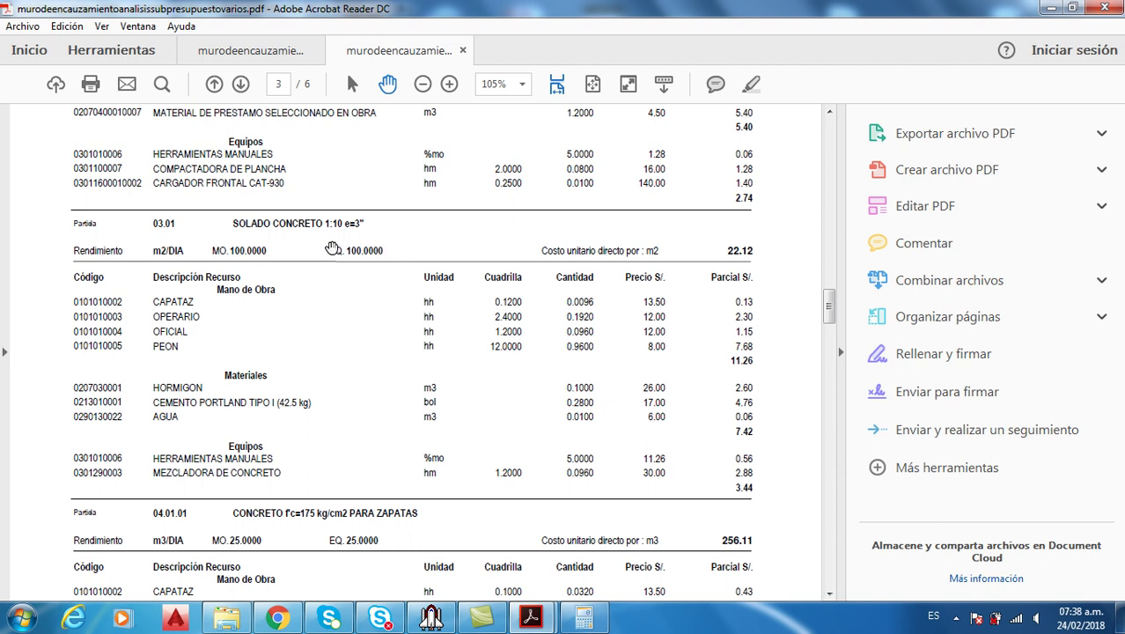
scroll(312, 314, up, 1)
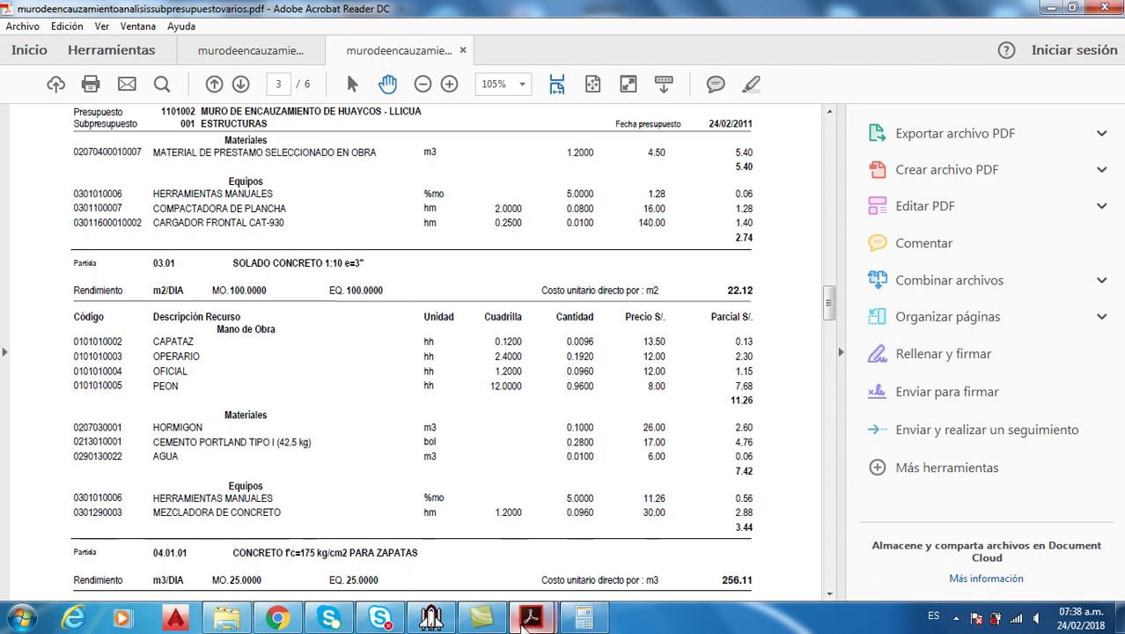
Check the budget PDF totals, then return to the S10 budget sheet
click(271, 57)
scroll(411, 248, up, 3)
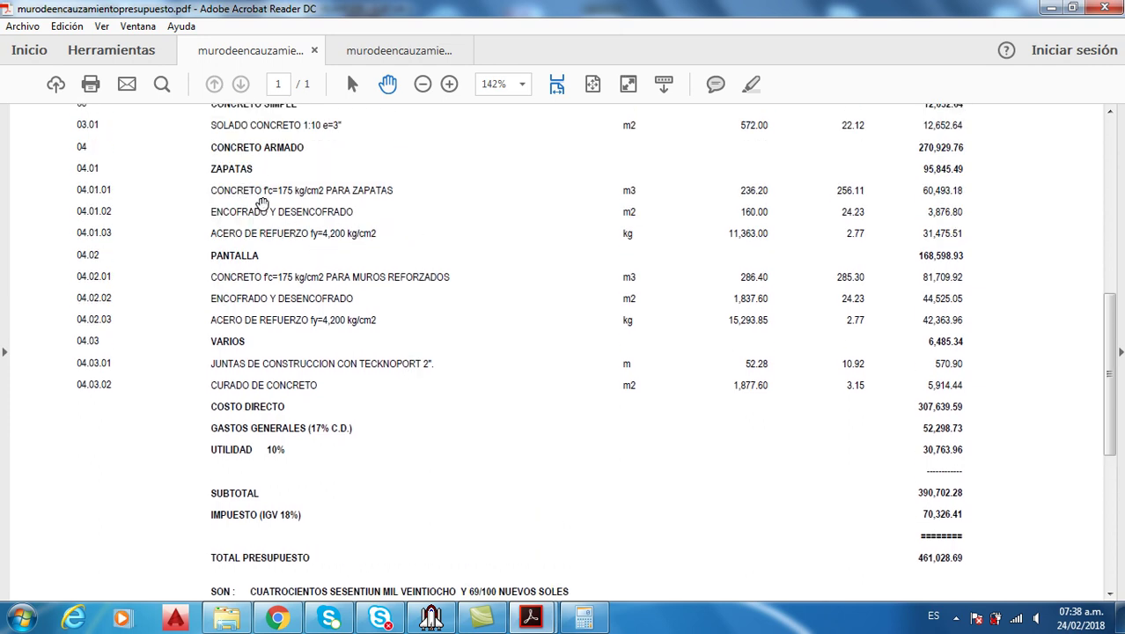
scroll(264, 231, up, 1)
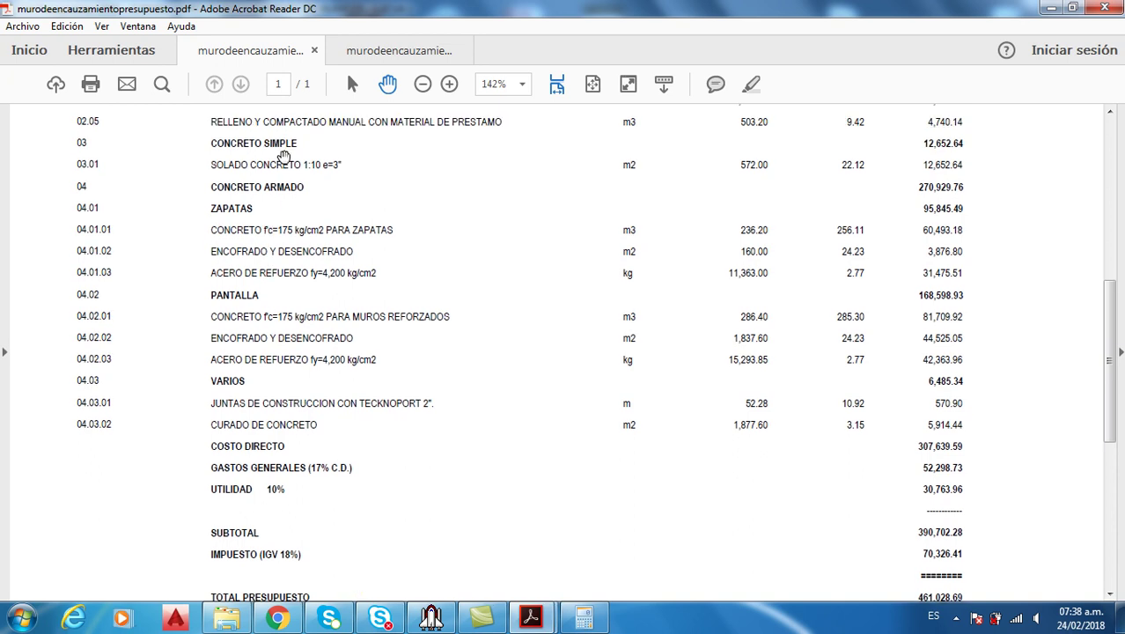
scroll(271, 176, up, 1)
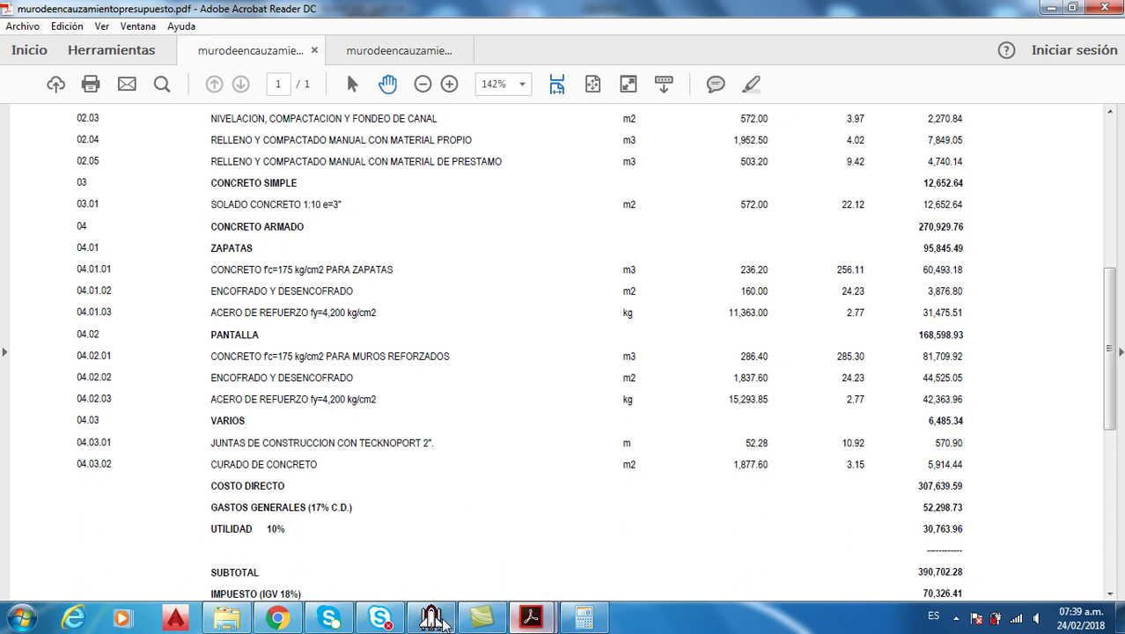
click(438, 620)
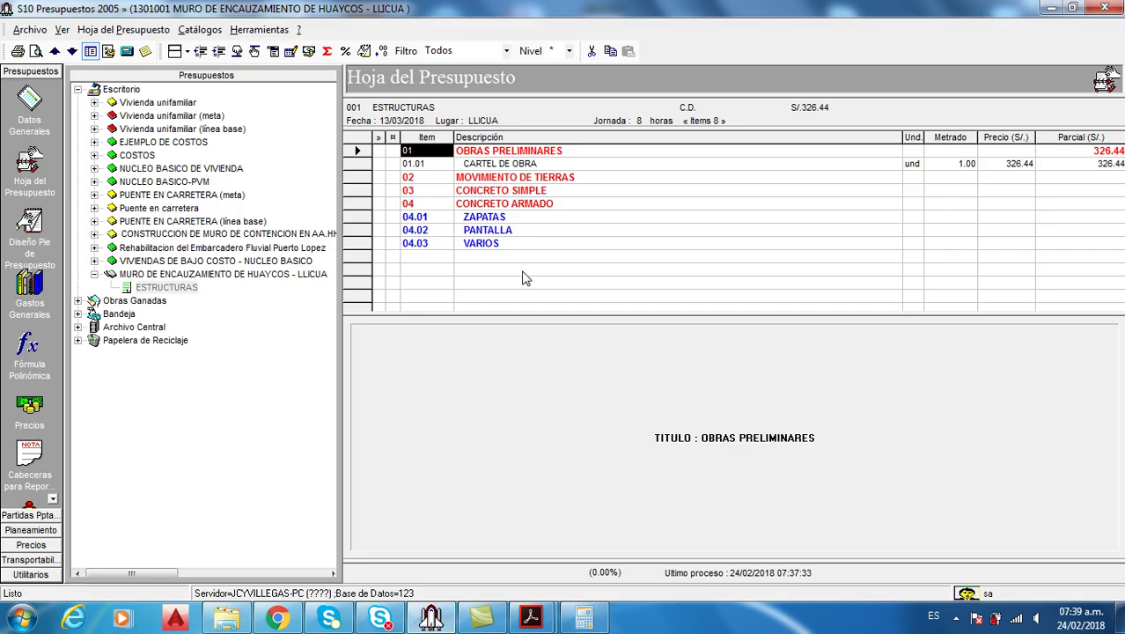
Open the item catalogue to add an item under the CONCRETO SIMPLE title
click(509, 194)
right_click(508, 193)
click(603, 220)
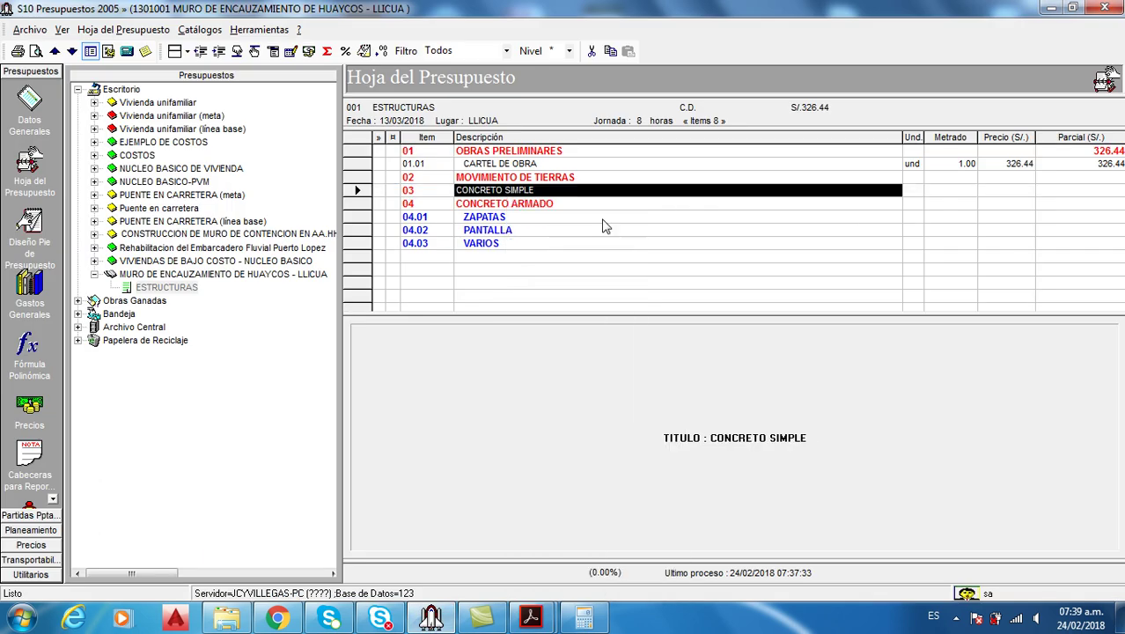
Filter the catalogue by SOLADO and bring up Duplicar for SOLADO PARA CIMENTACIONES ARMADAS
text(SOLADO)
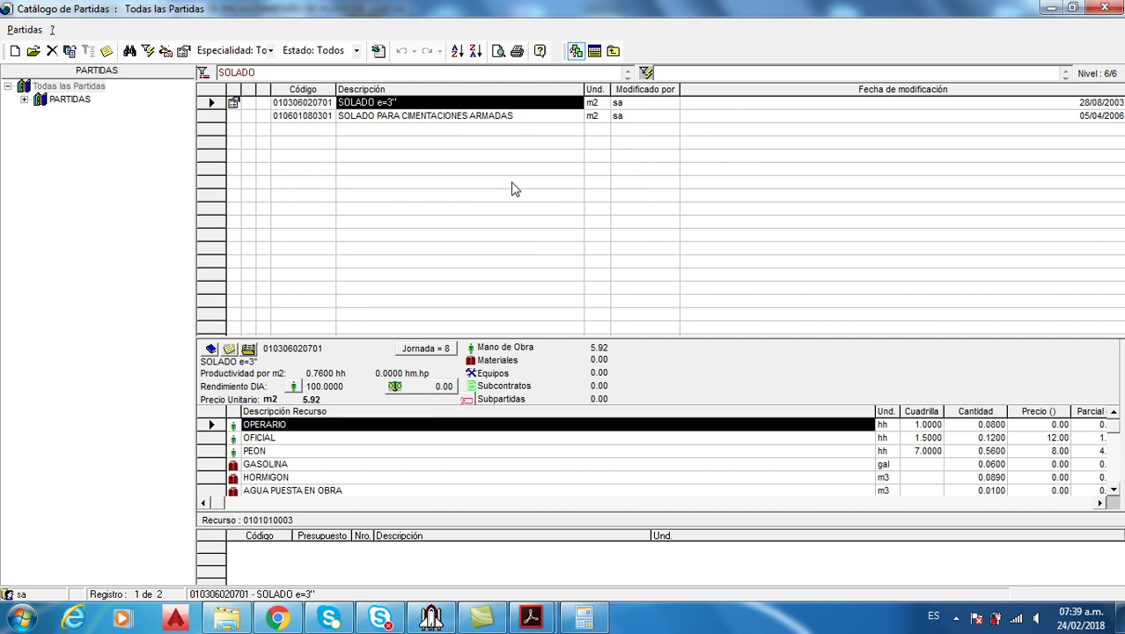
click(415, 117)
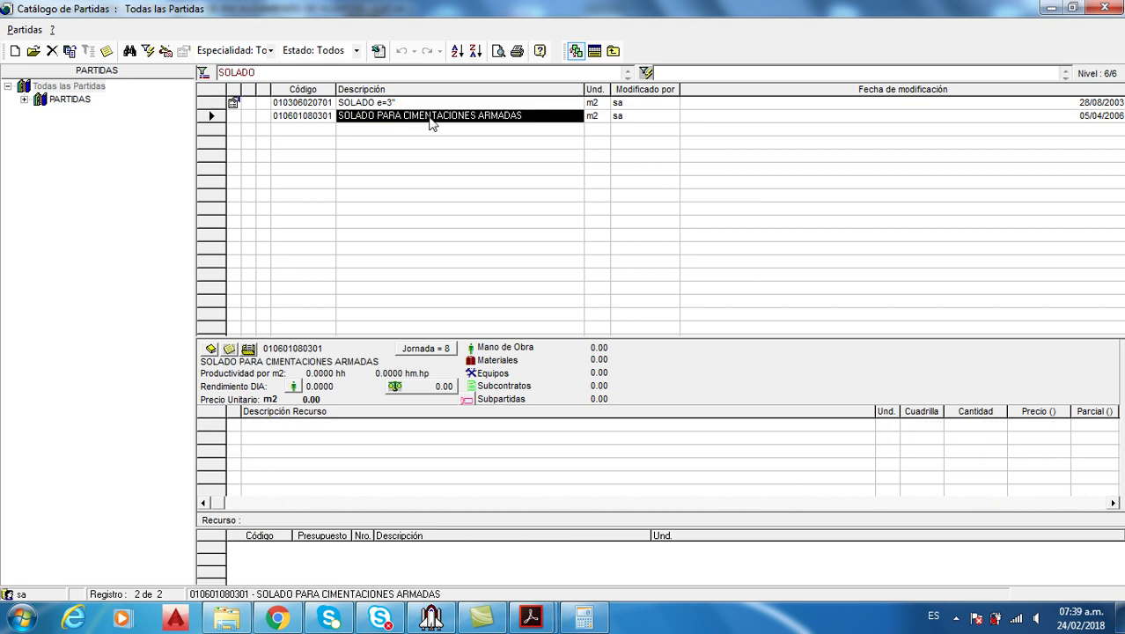
right_click(430, 123)
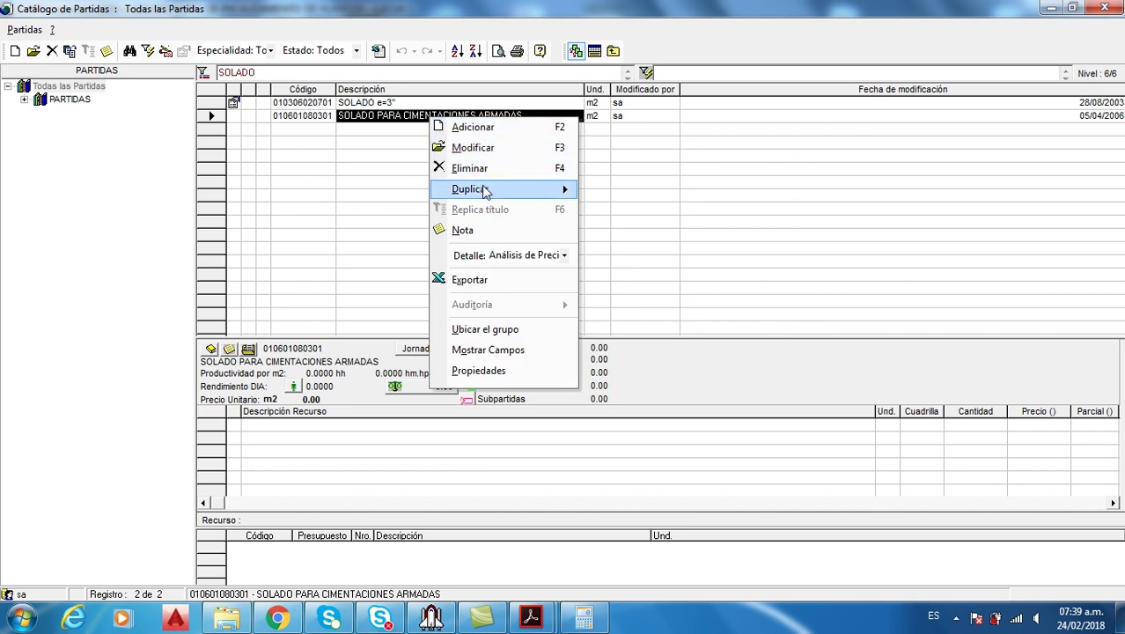
mouse_move(498, 194)
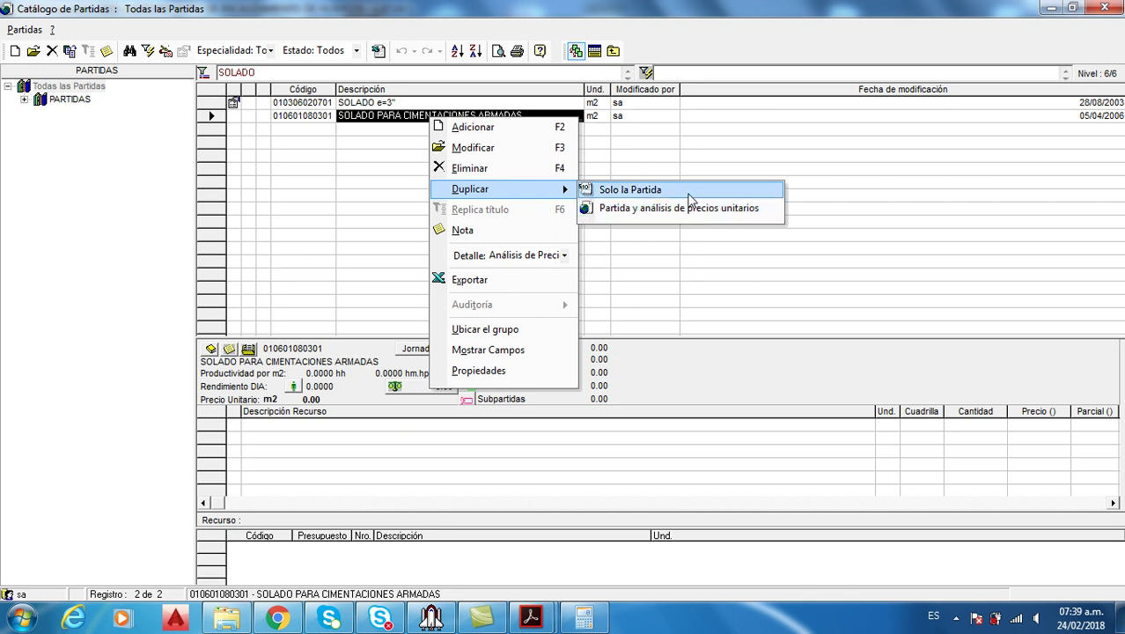
Duplicate only the item, rename it SOLADO DE CONCRETO, e=3" and add it
click(660, 189)
drag(327, 203, 465, 215)
text(DE)
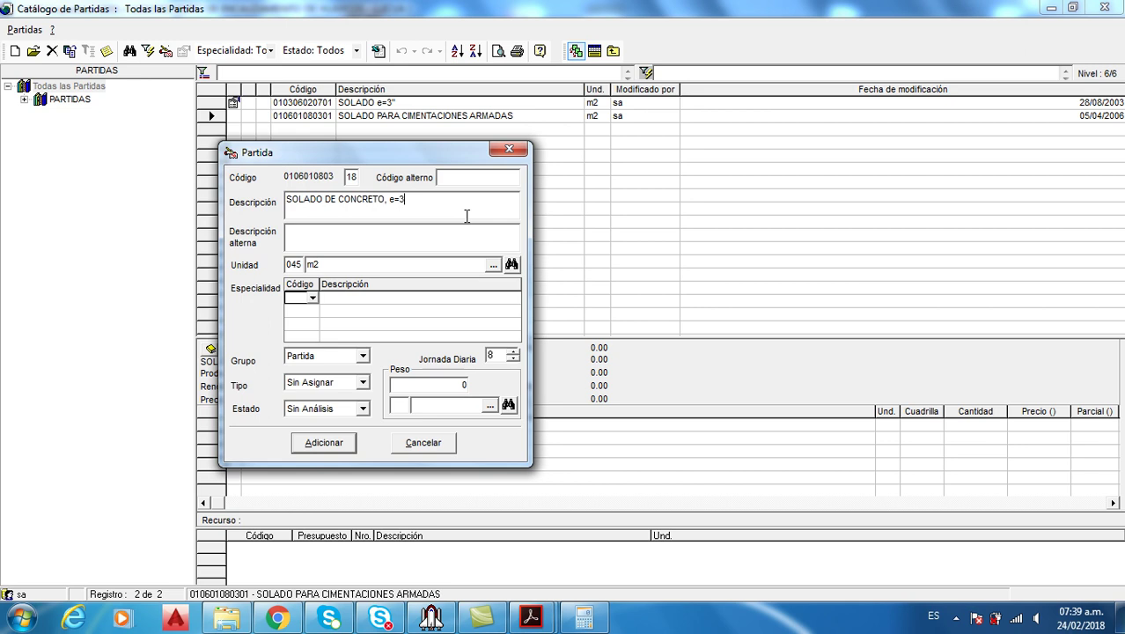
mouse_move(530, 617)
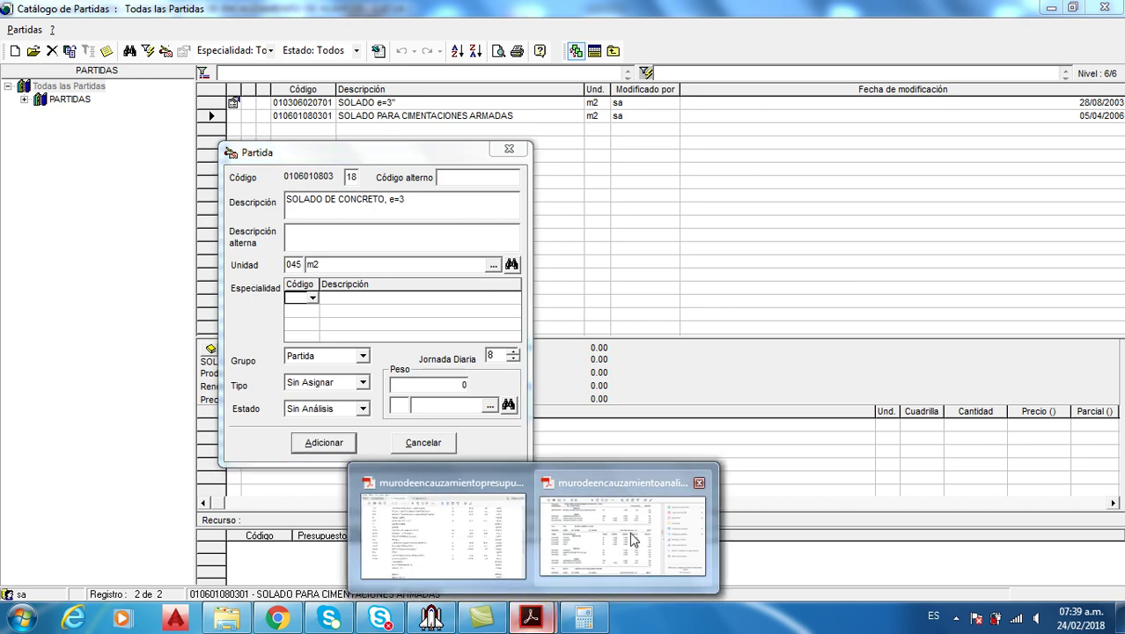
click(627, 535)
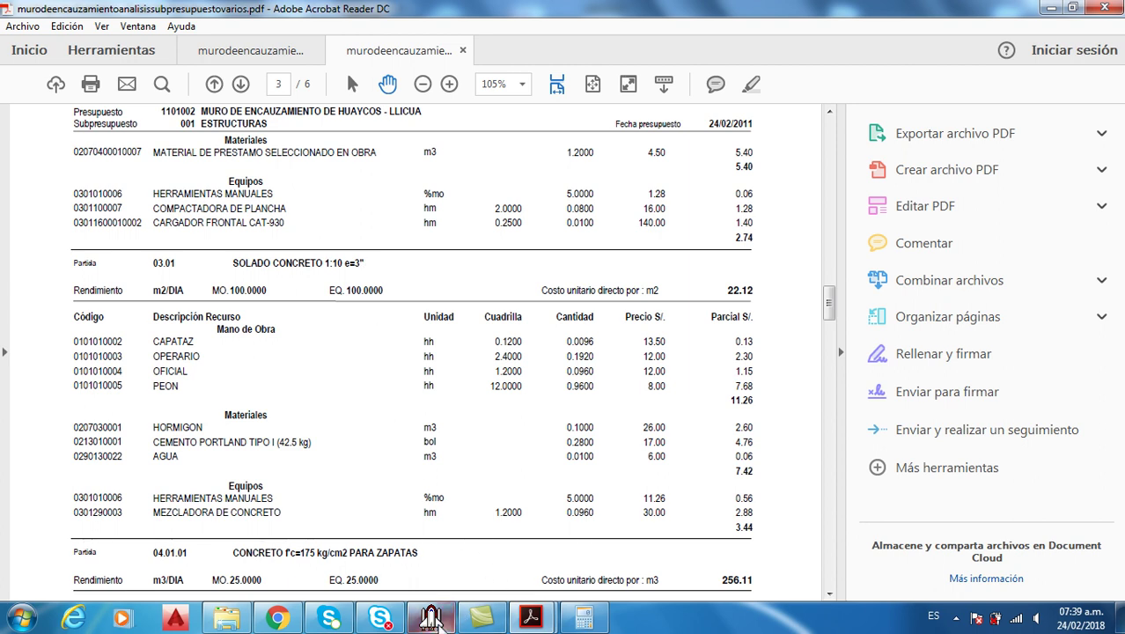
click(434, 619)
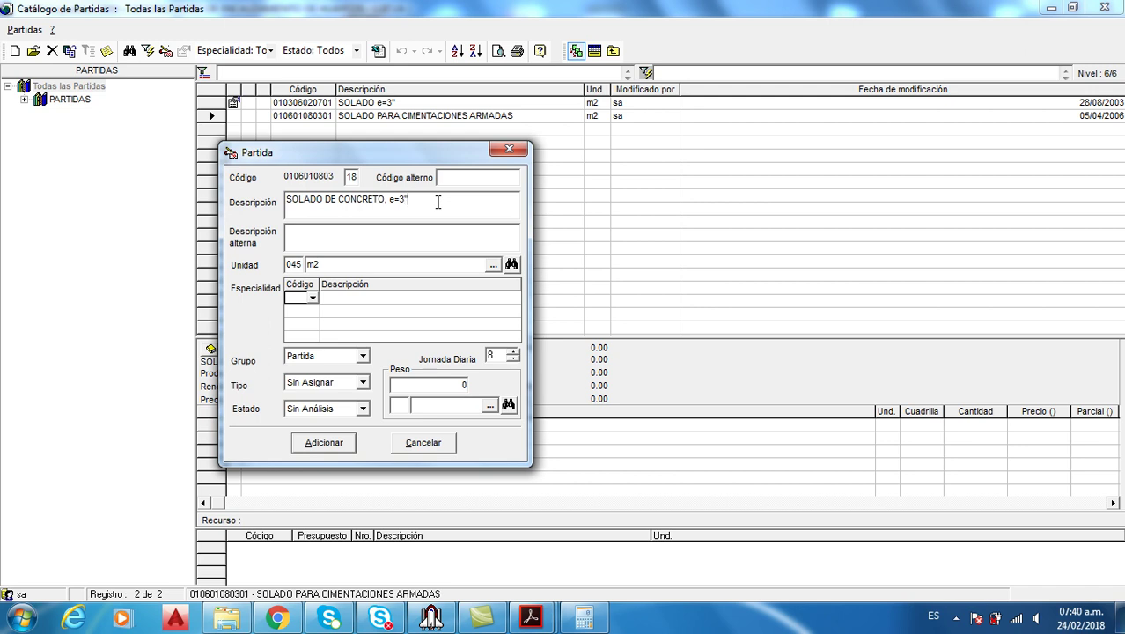
mouse_move(531, 619)
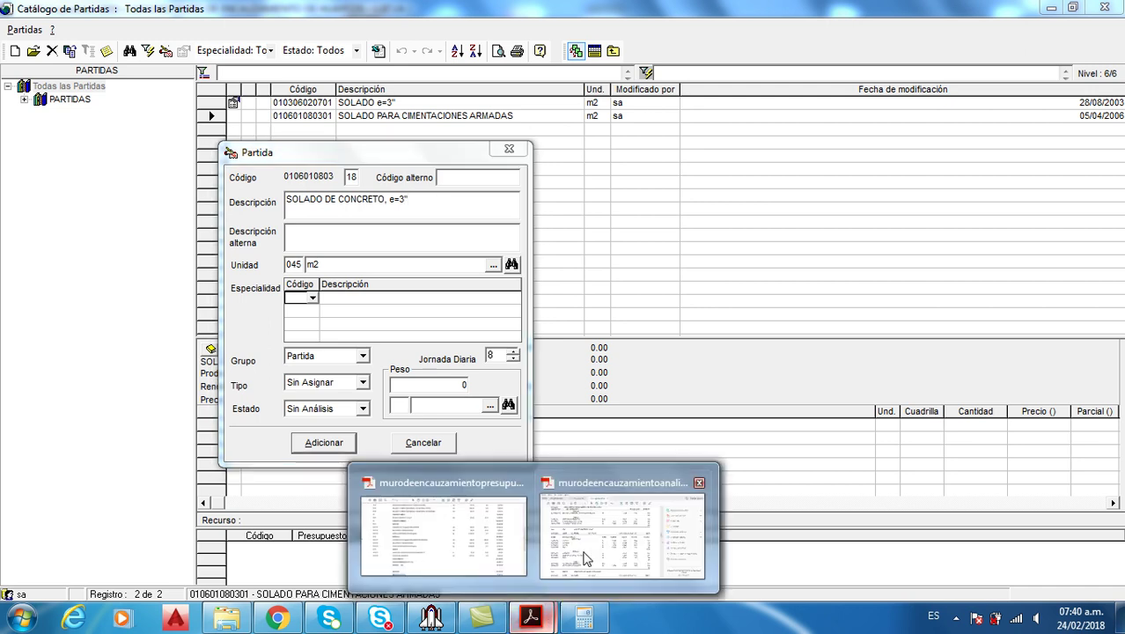
click(550, 531)
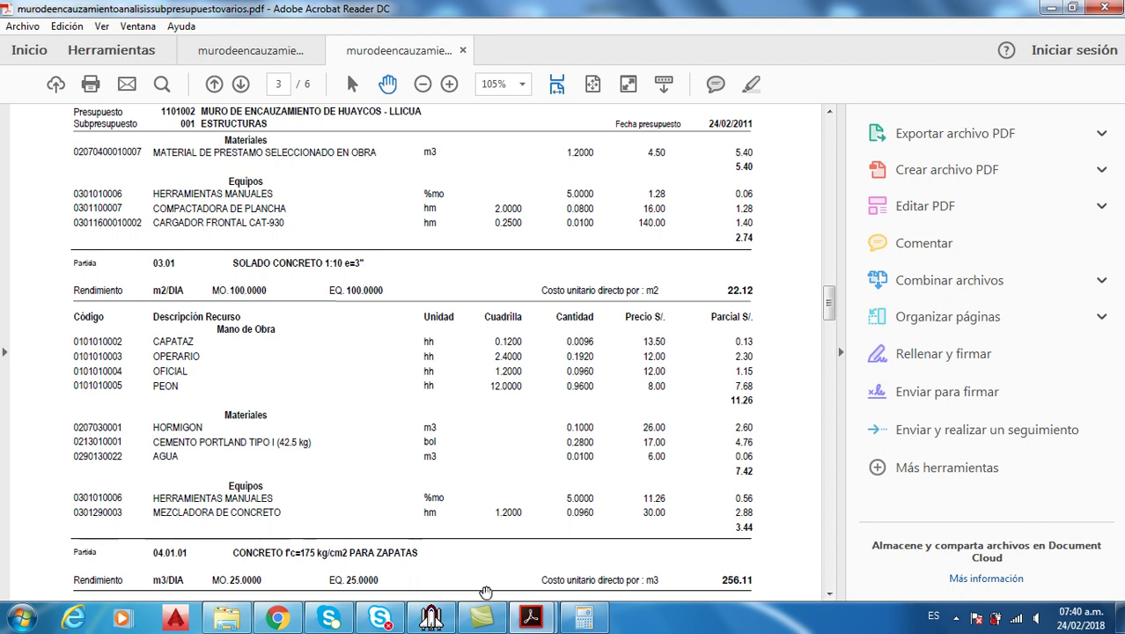
click(448, 613)
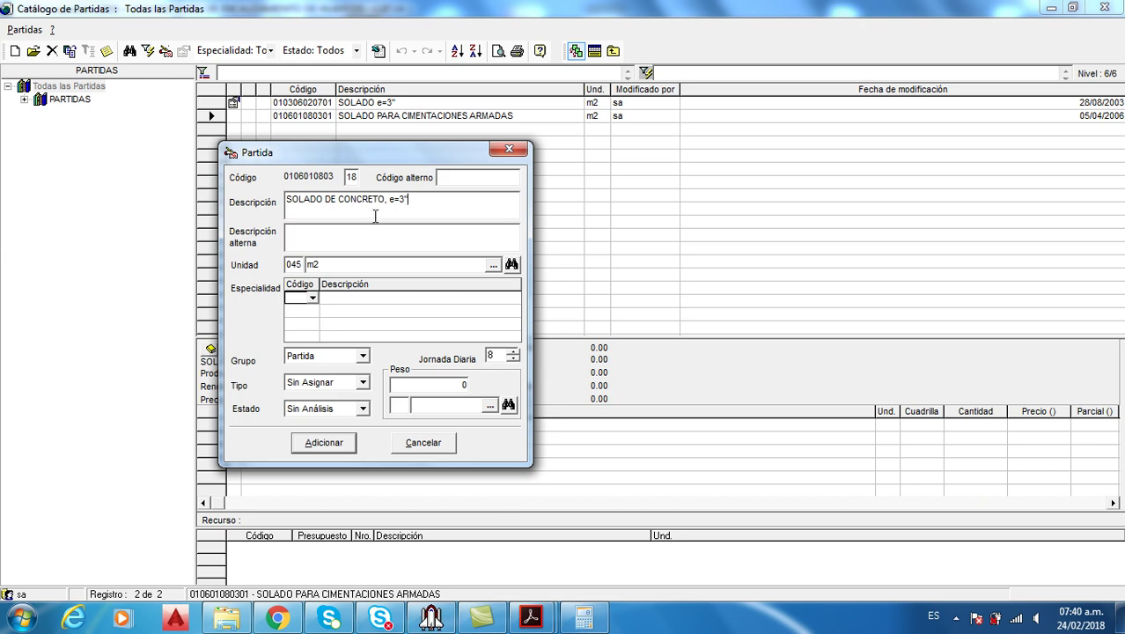
click(342, 442)
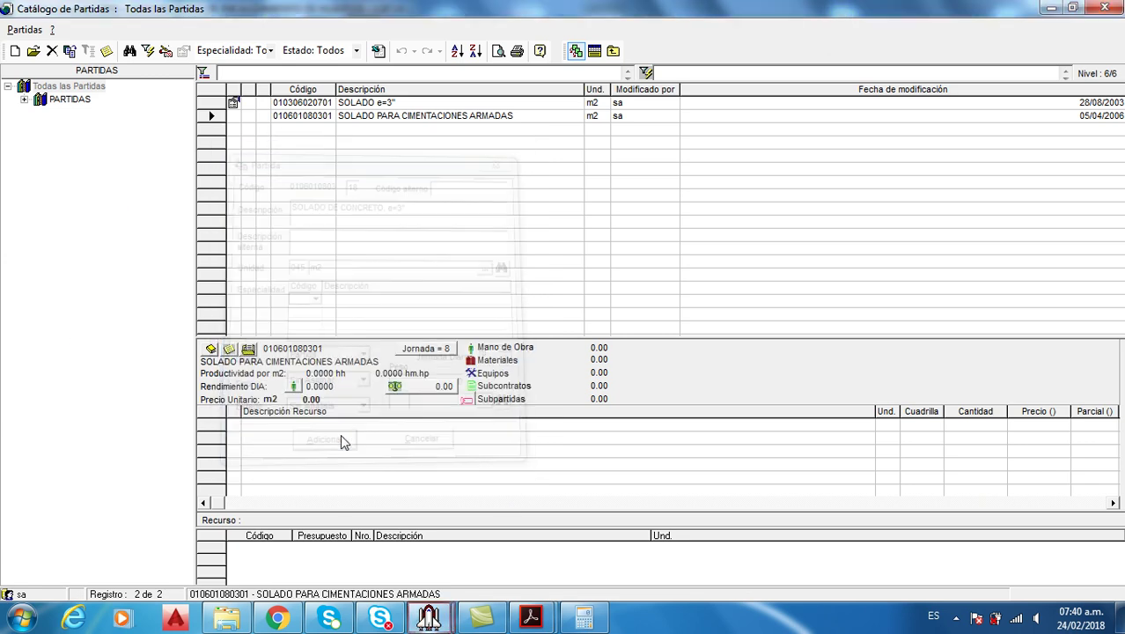
Set the new item's daily output to 100 and bring up the analysis PDF
drag(460, 336, 473, 221)
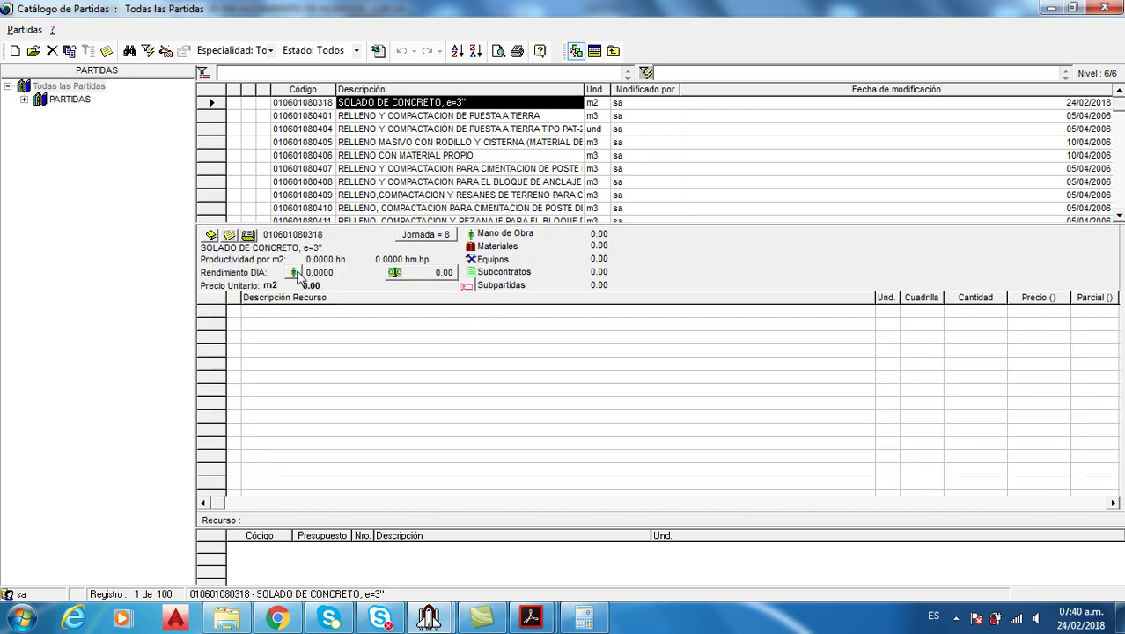
click(295, 273)
text(100)
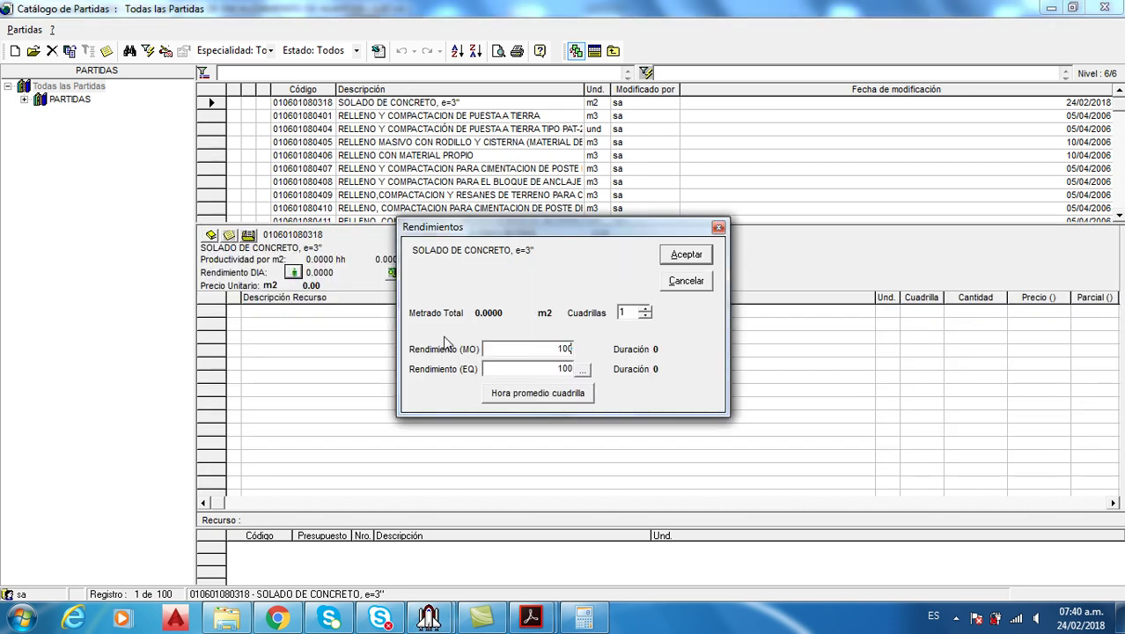
click(688, 260)
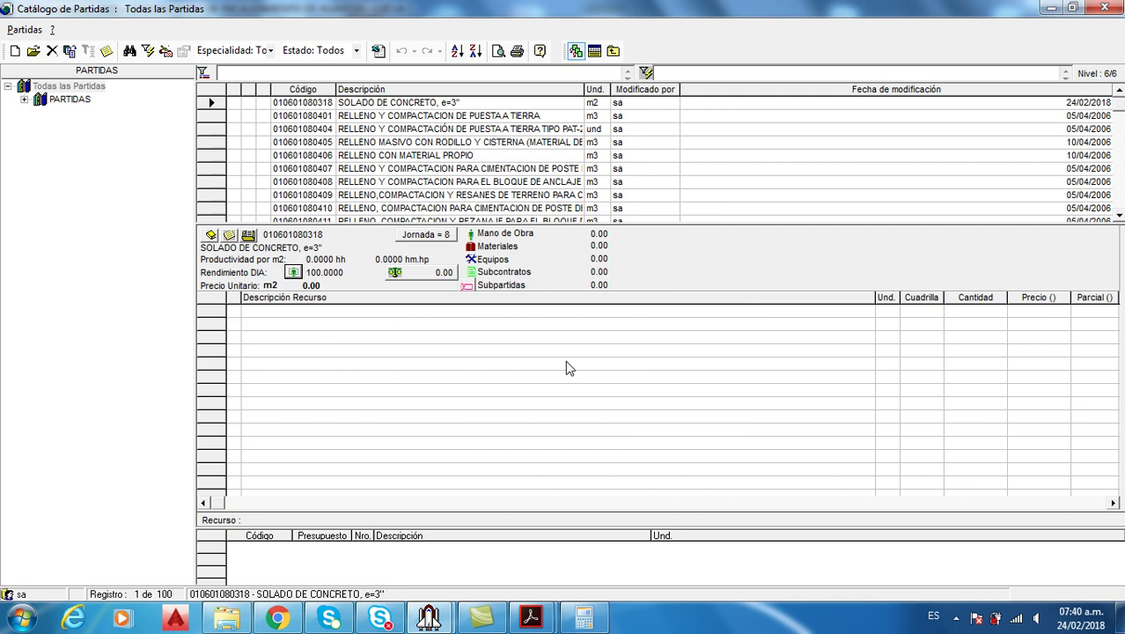
click(528, 620)
click(614, 522)
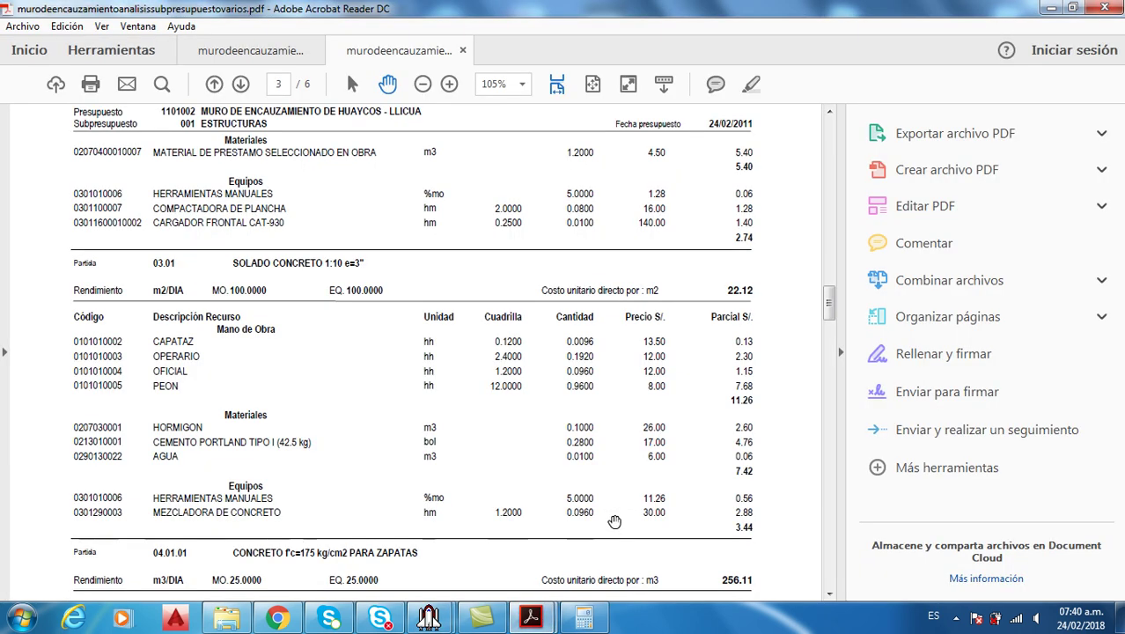
Tile the PDF beside S10 and open the resource catalogue for the item's analysis
click(838, 350)
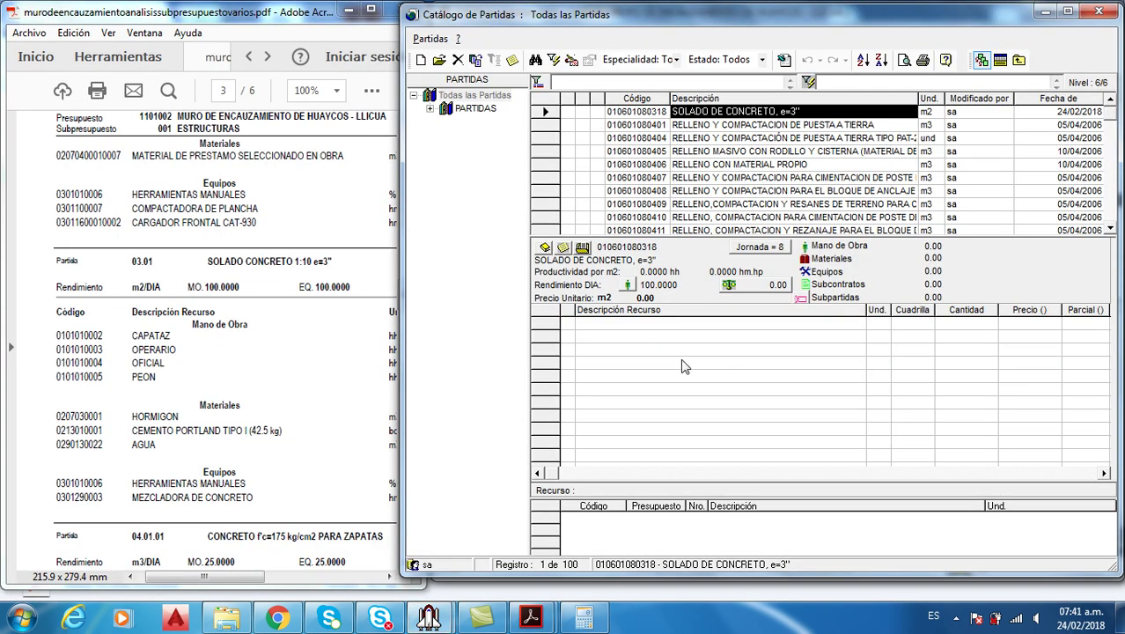
right_click(680, 361)
click(746, 195)
drag(467, 81, 749, 81)
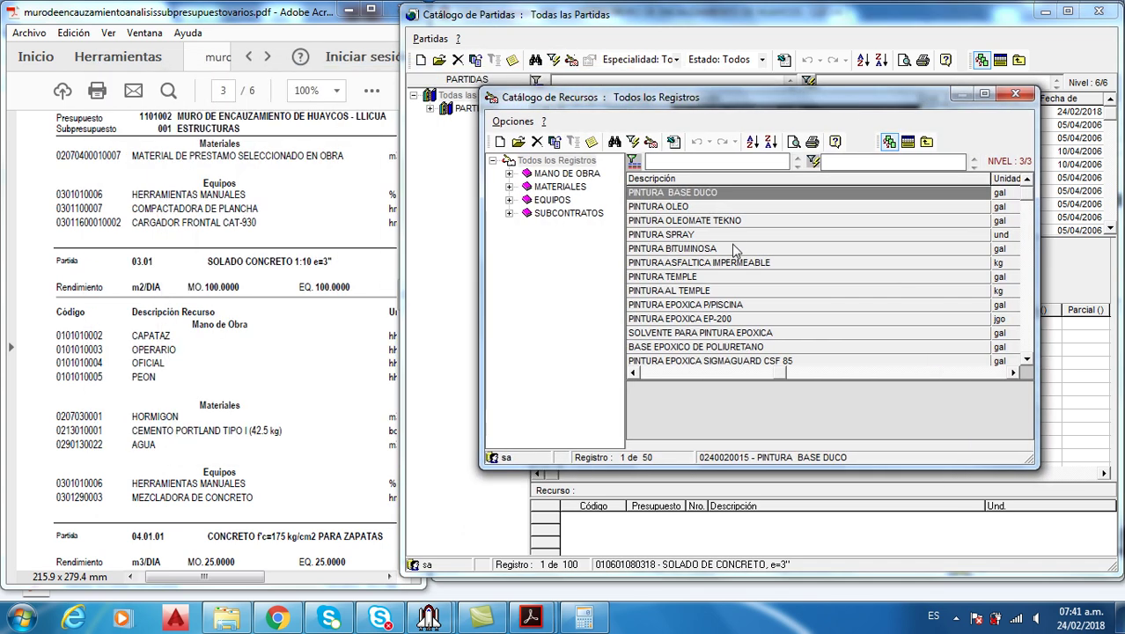
Pick CAPATAZ, OPERARIO, OFICIAL and PEON and return them to the item
text(CAP)
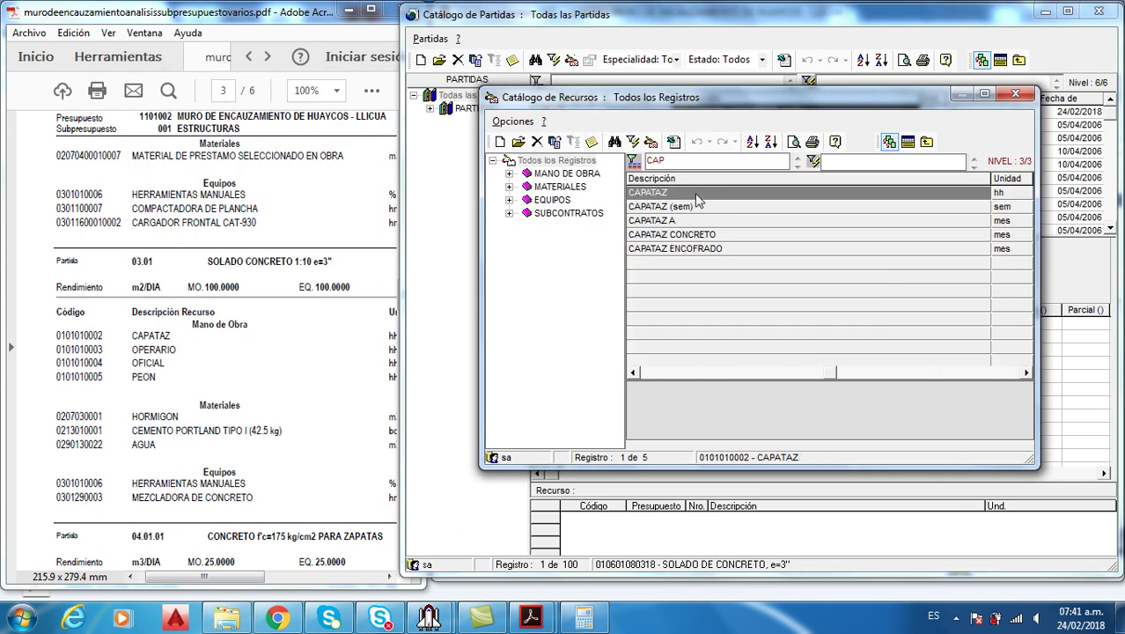
click(695, 194)
text(OPE)
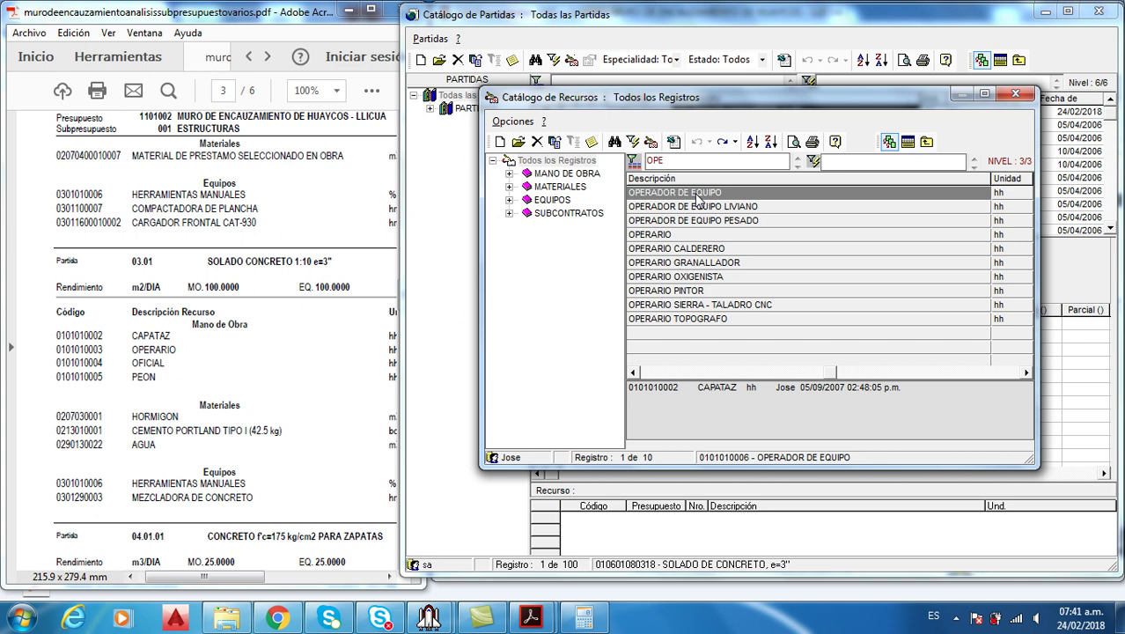
double_click(676, 235)
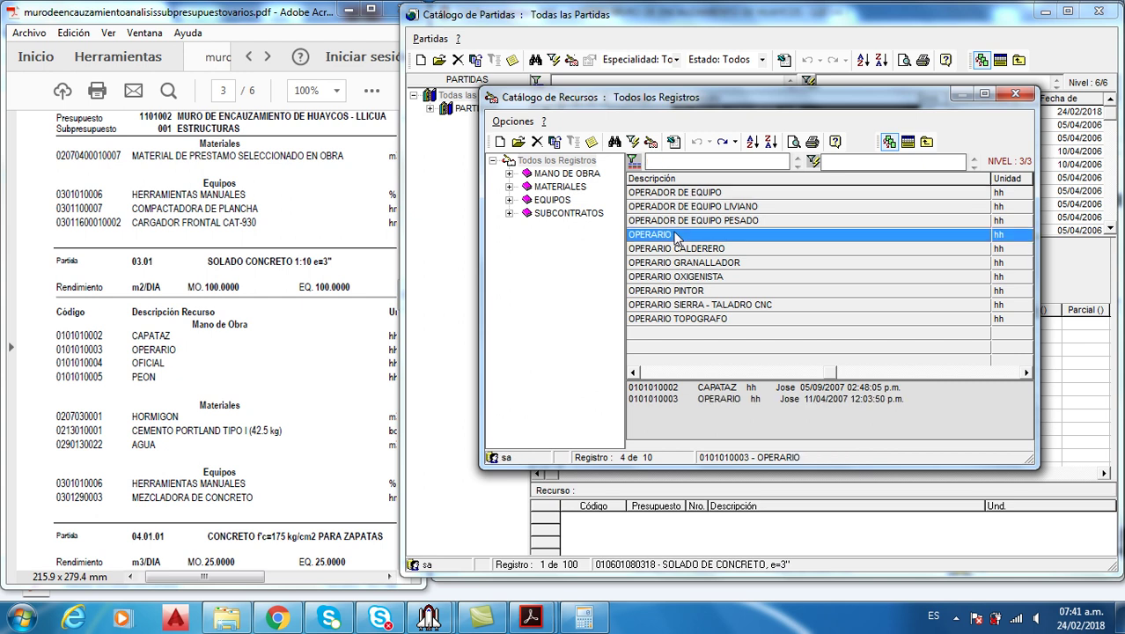
text(OF)
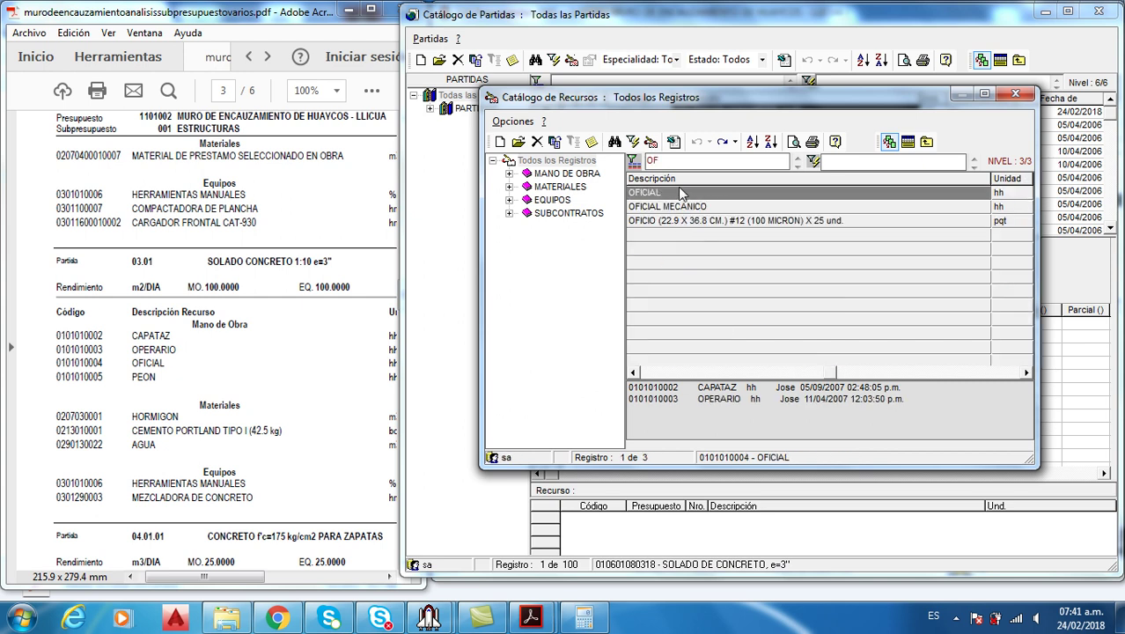
double_click(681, 193)
text(PEO)
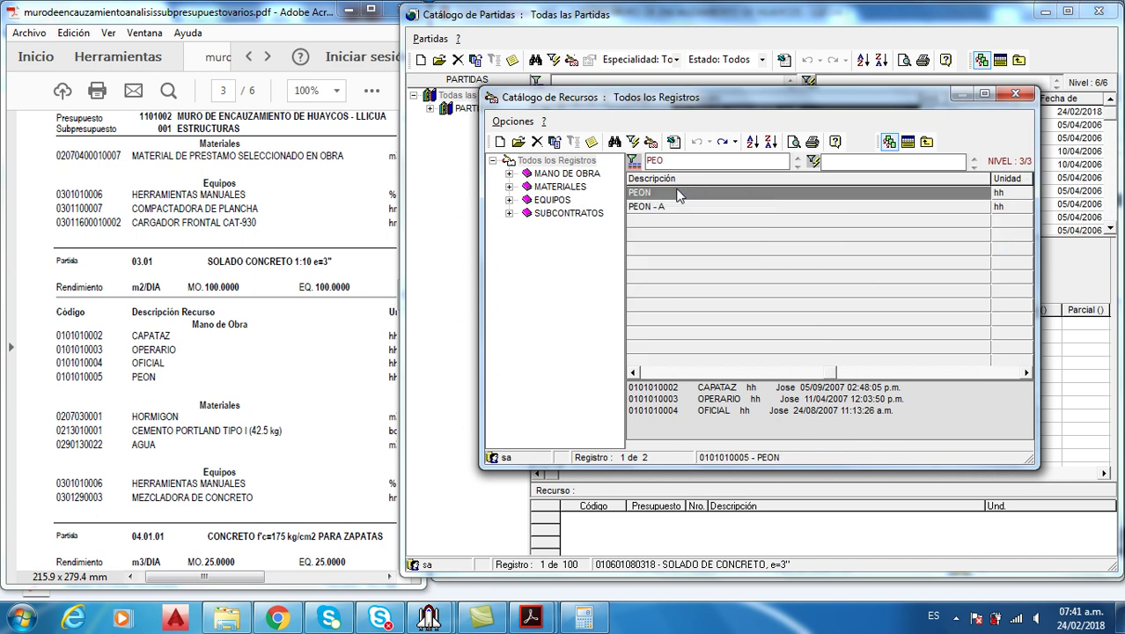
double_click(673, 193)
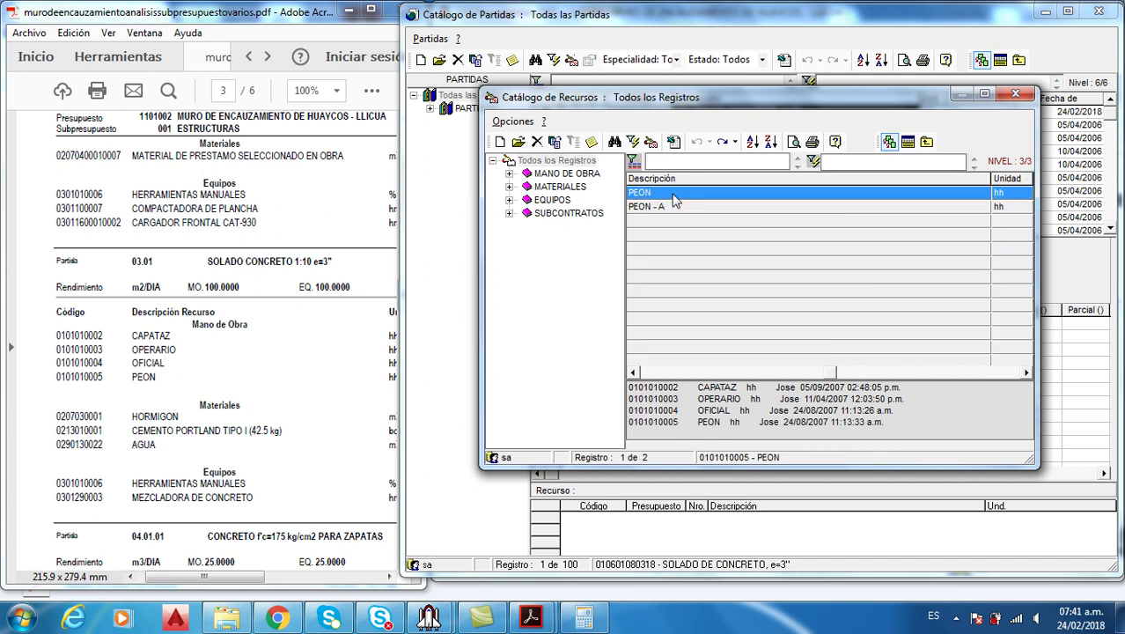
click(906, 140)
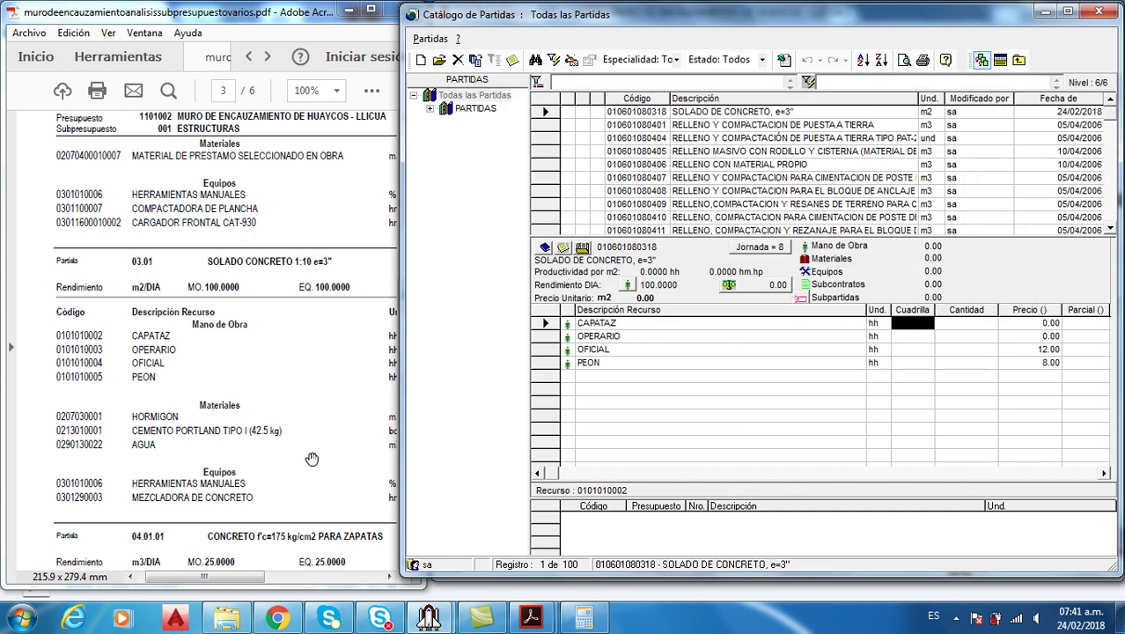
Enter Cuadrilla values 0.12, 2.4, 1.2 and 12 for CAPATAZ, OPERARIO, OFICIAL and PEON
drag(228, 579, 308, 588)
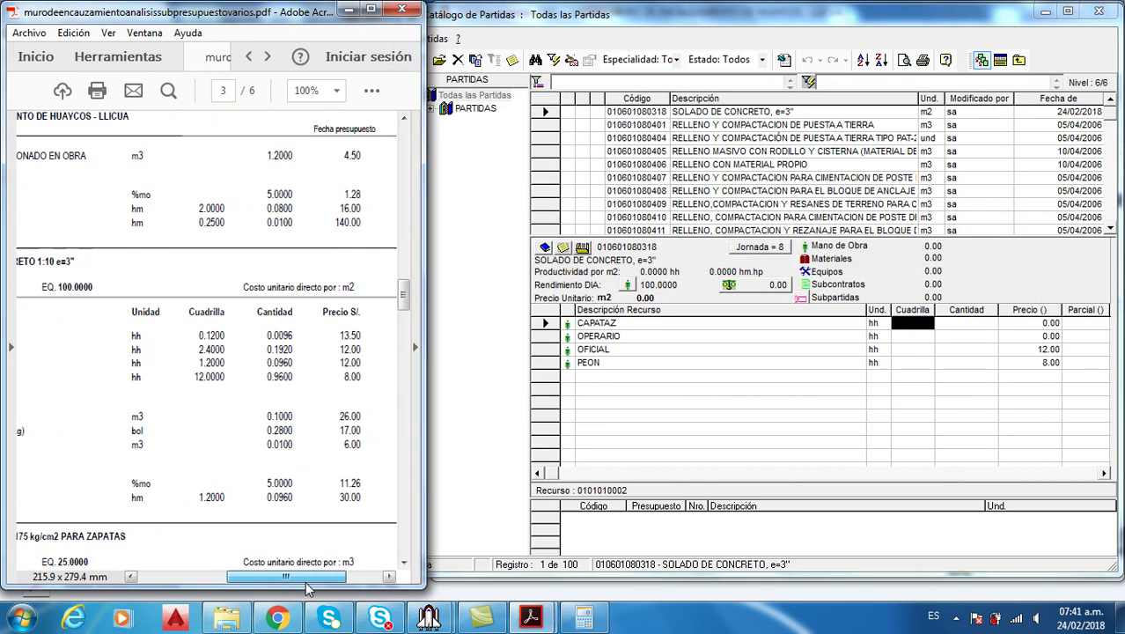
click(918, 323)
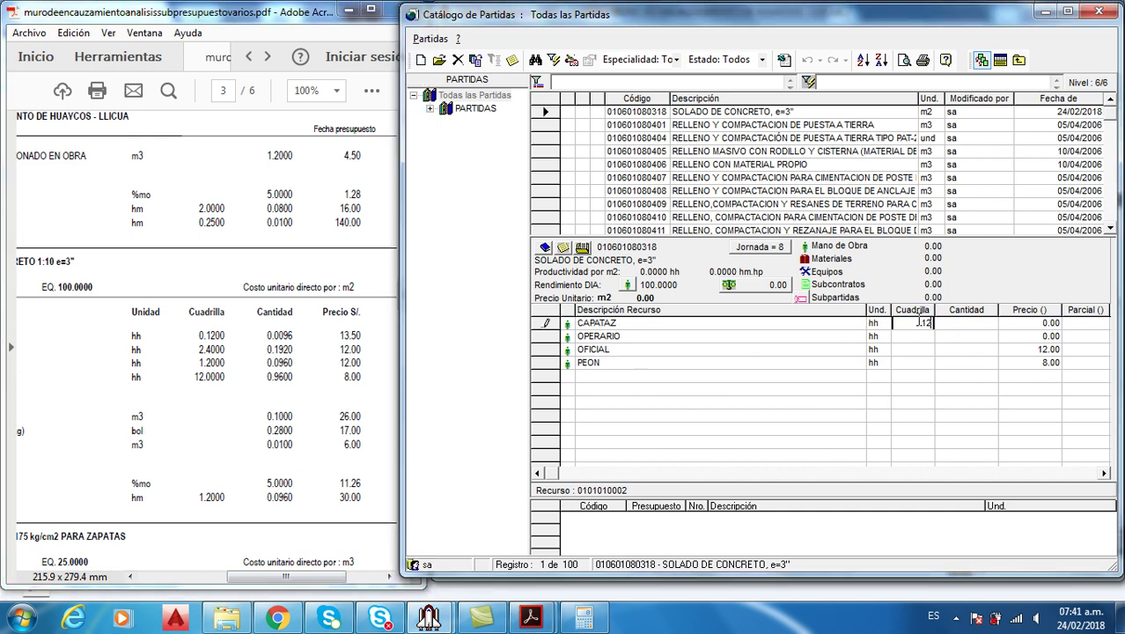
key(Return)
click(919, 336)
text(2.4)
key(Return)
click(917, 350)
text(1.2)
key(Return)
click(913, 362)
text(12)
key(Return)
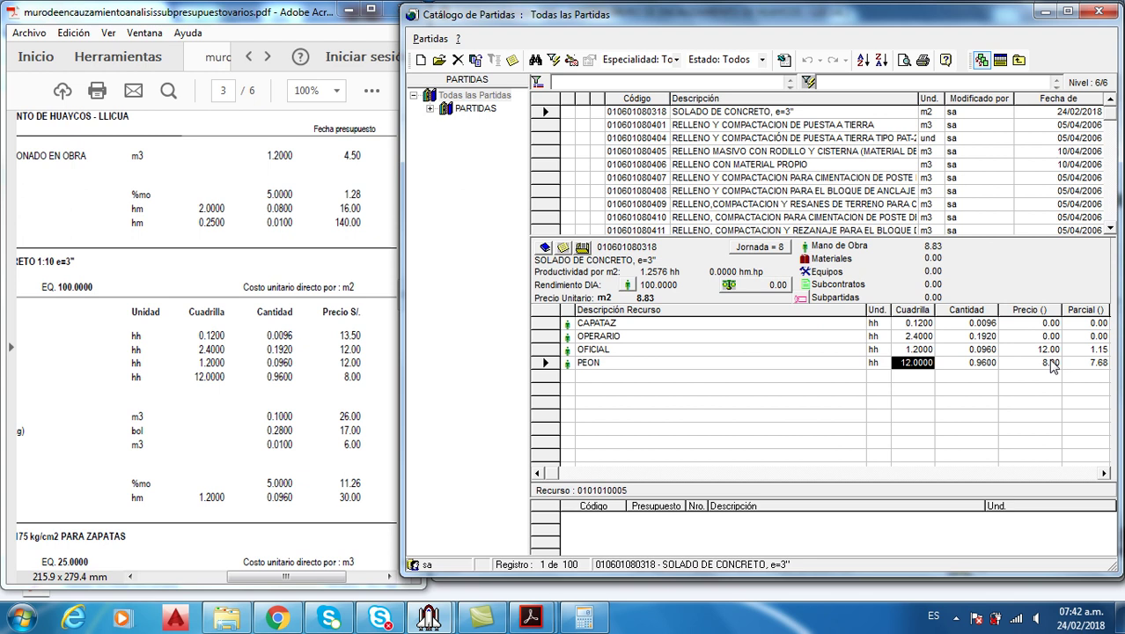
Set CAPATAZ's price to 13.50 and OPERARIO's to 12, bringing the unit price to 11.26
click(1043, 324)
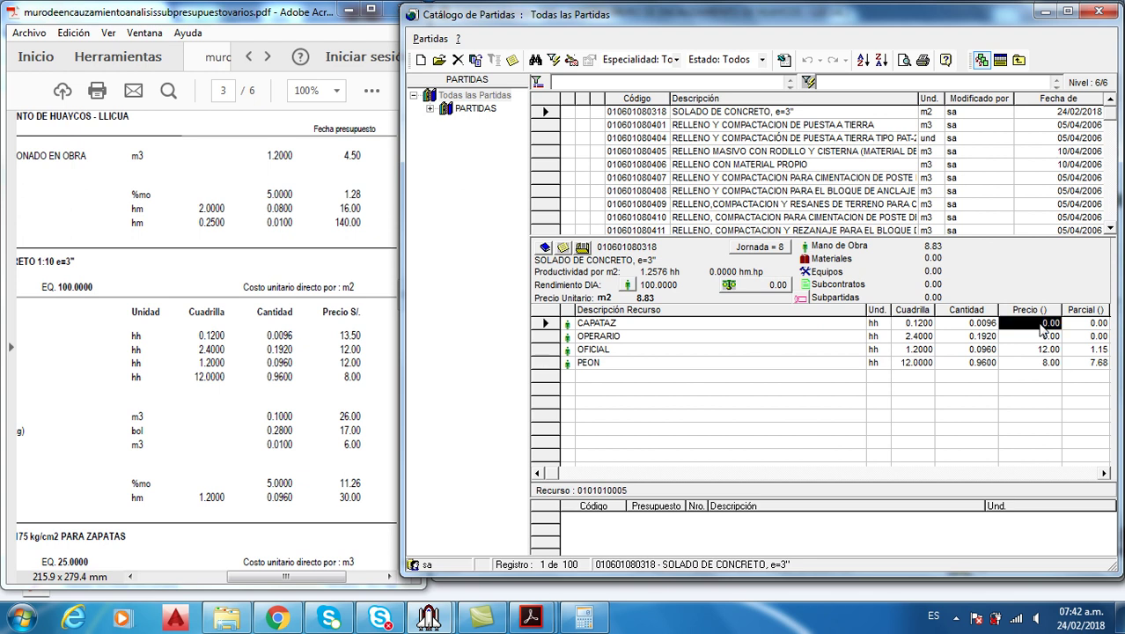
text(13.)
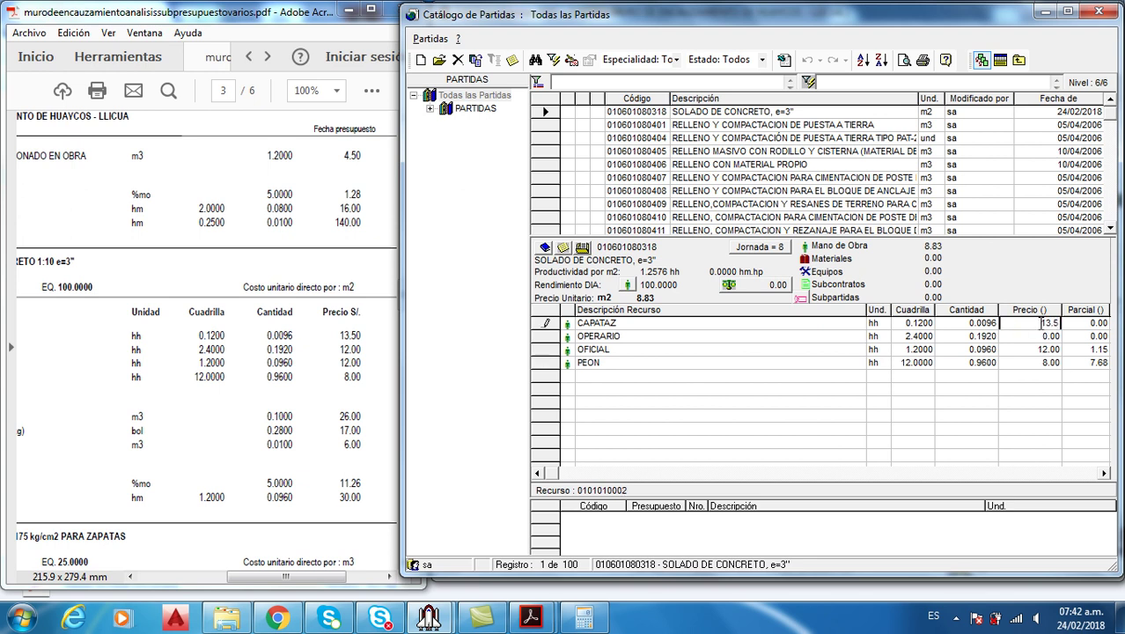
text(50)
key(Return)
click(1046, 338)
text(12)
key(Return)
click(1040, 366)
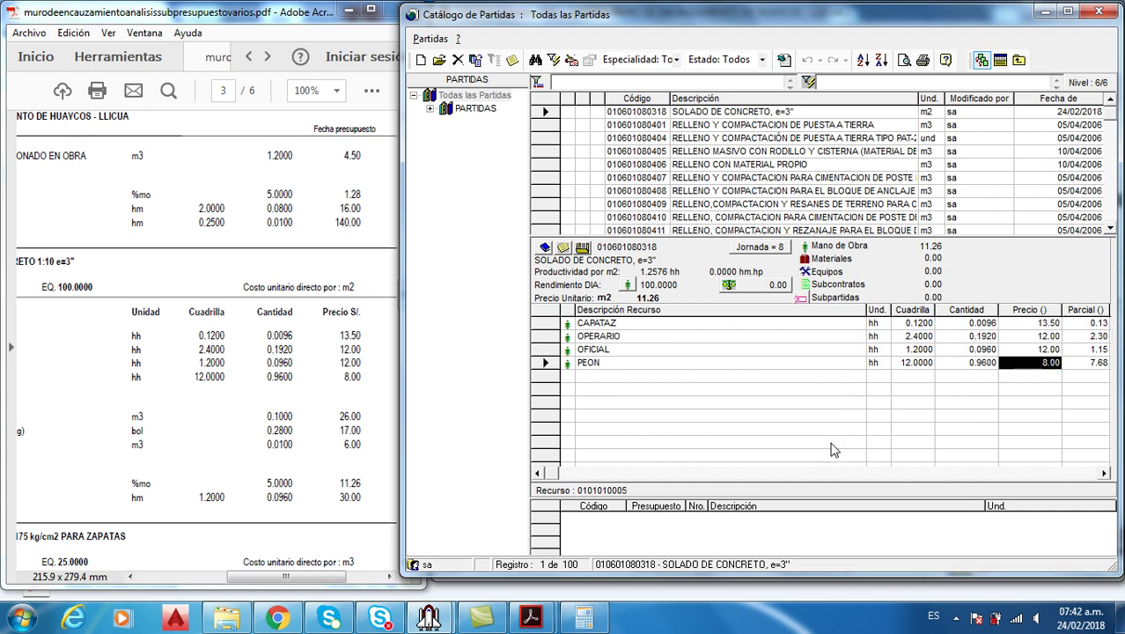
drag(319, 577, 245, 577)
click(442, 491)
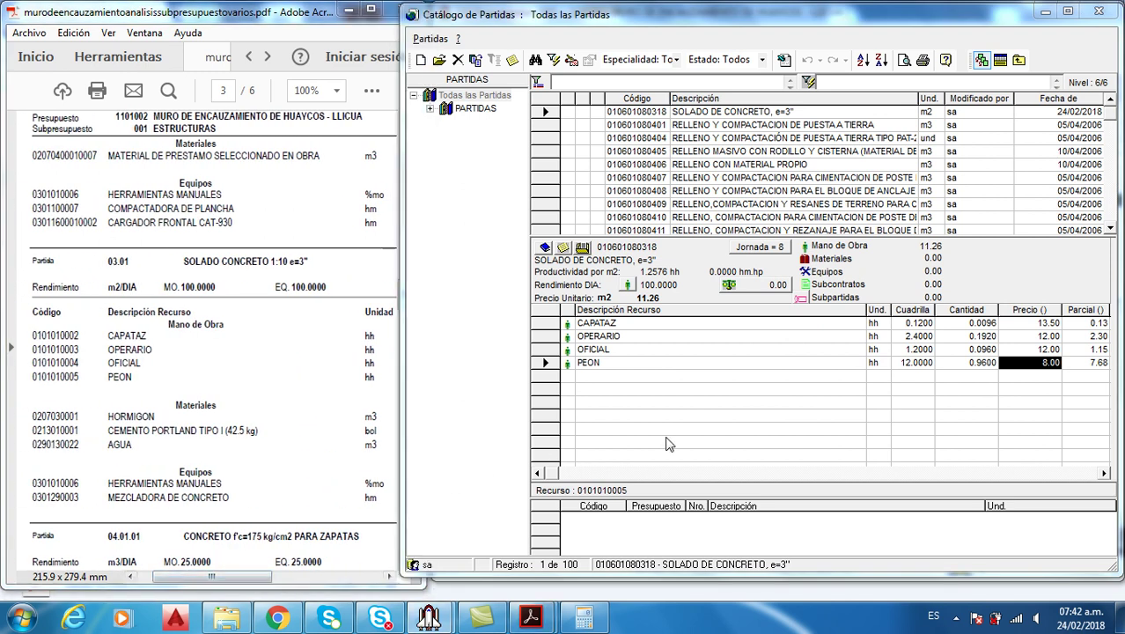
Open the resource catalogue, filter by HORMI and duplicate HORMIGON DE RIO
right_click(665, 444)
click(794, 180)
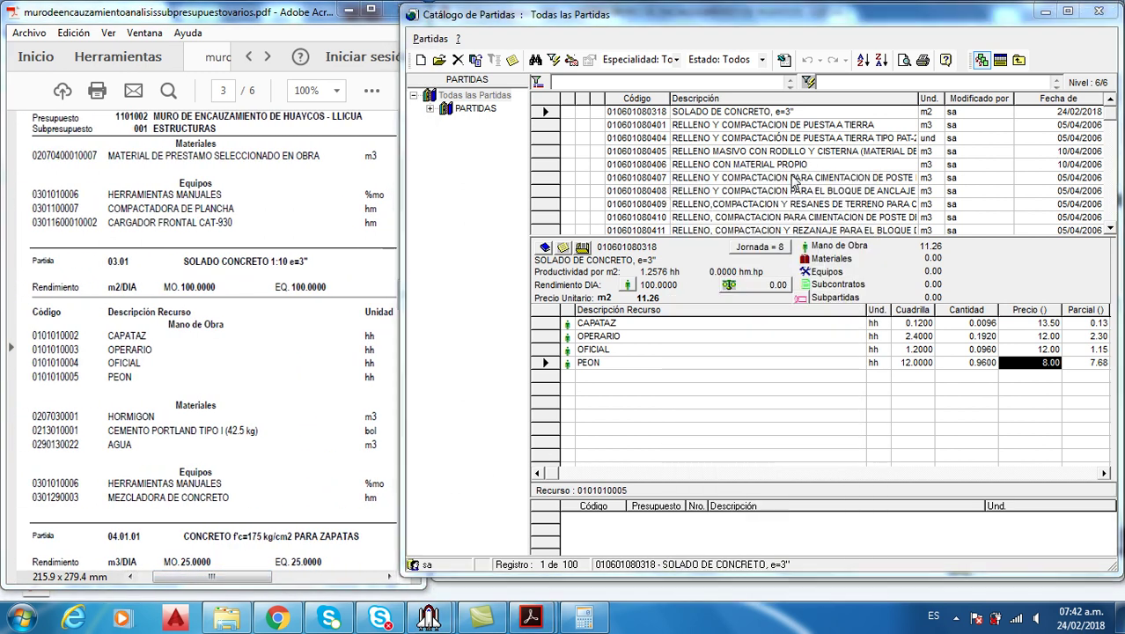
text(HOR)
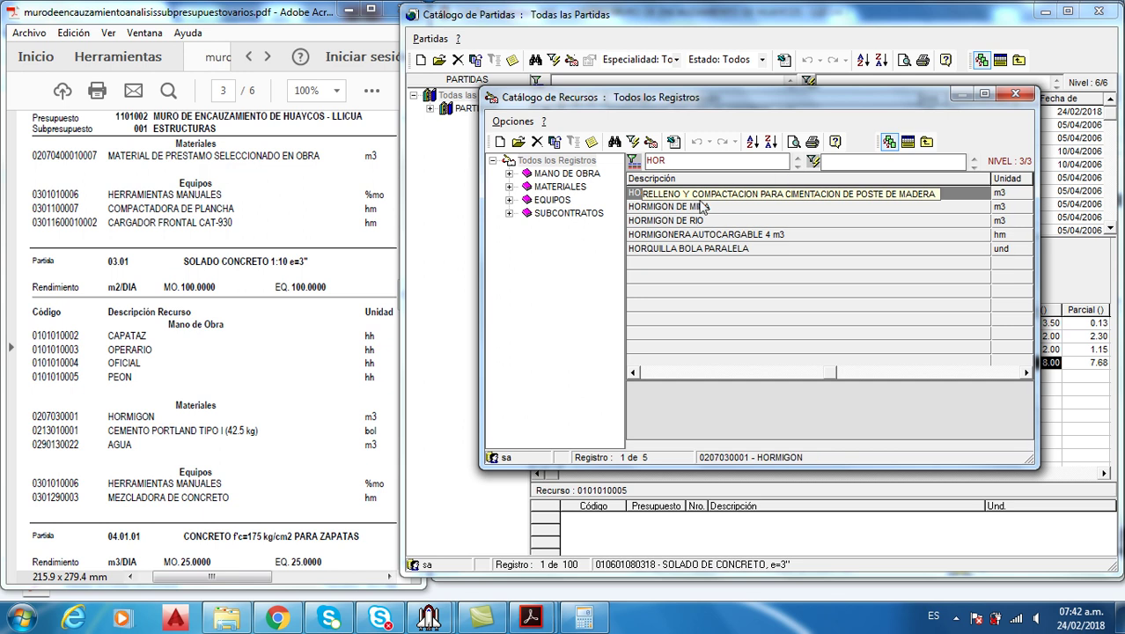
text(MI)
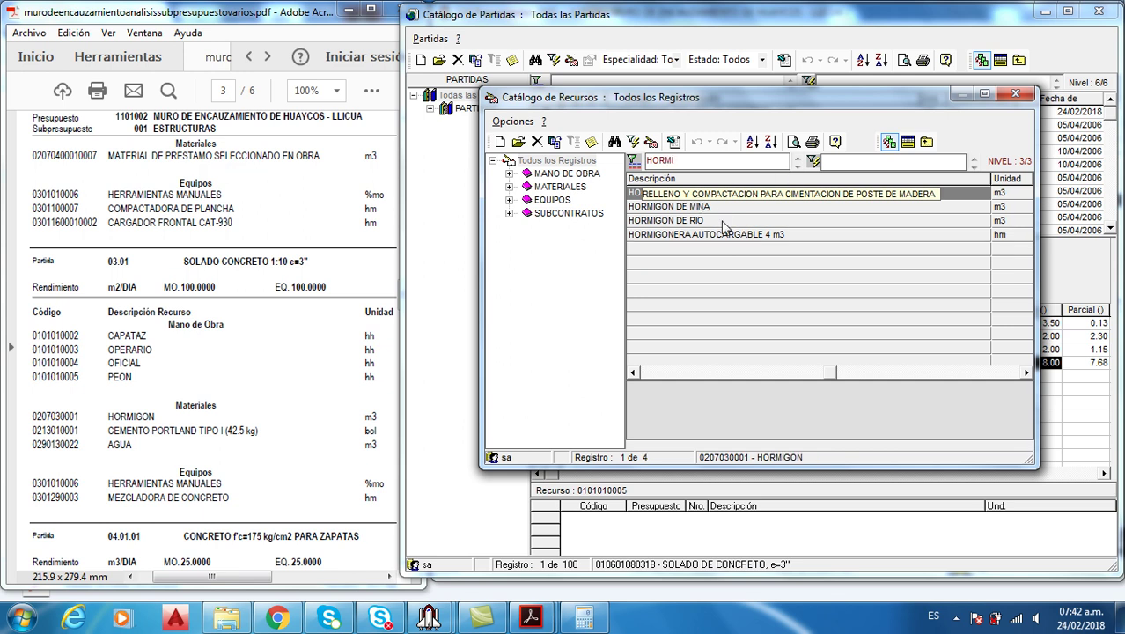
click(721, 220)
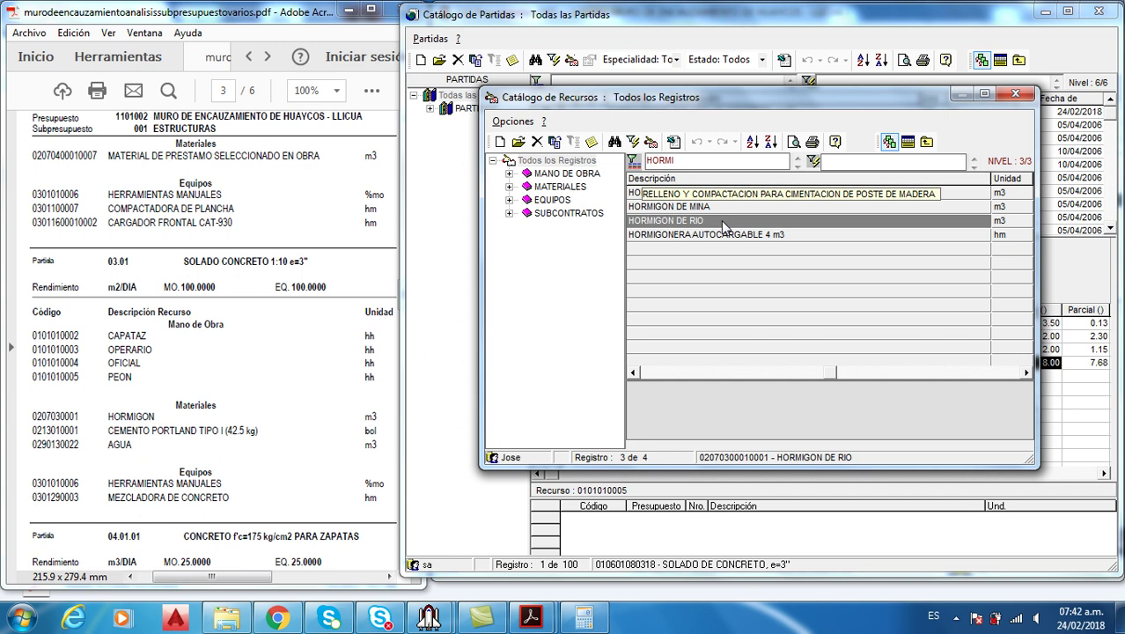
right_click(721, 220)
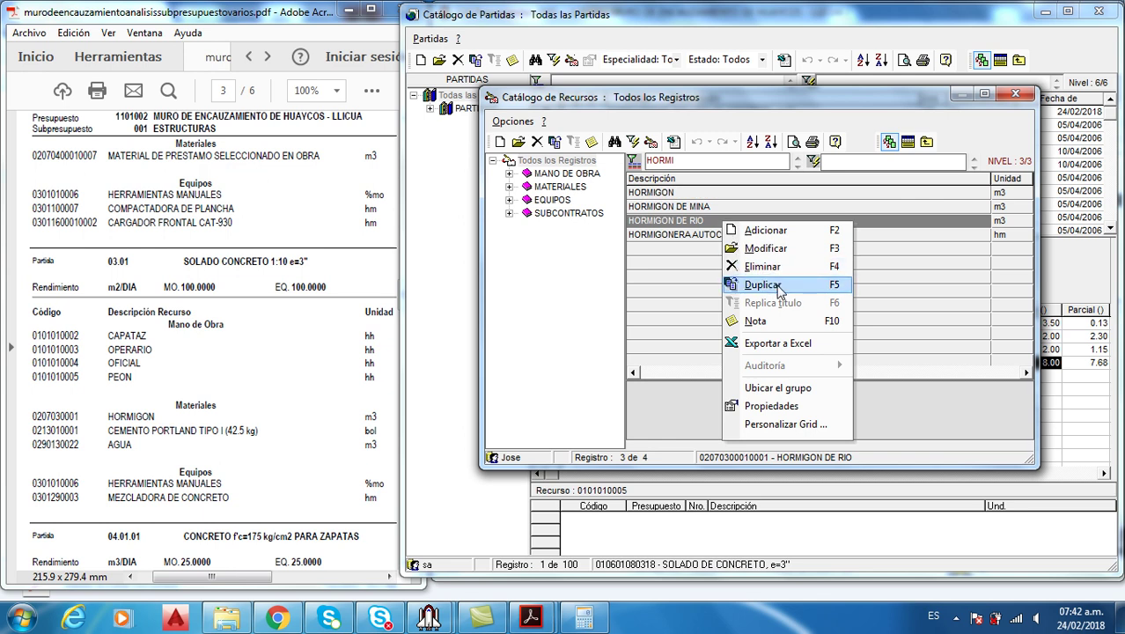
click(764, 285)
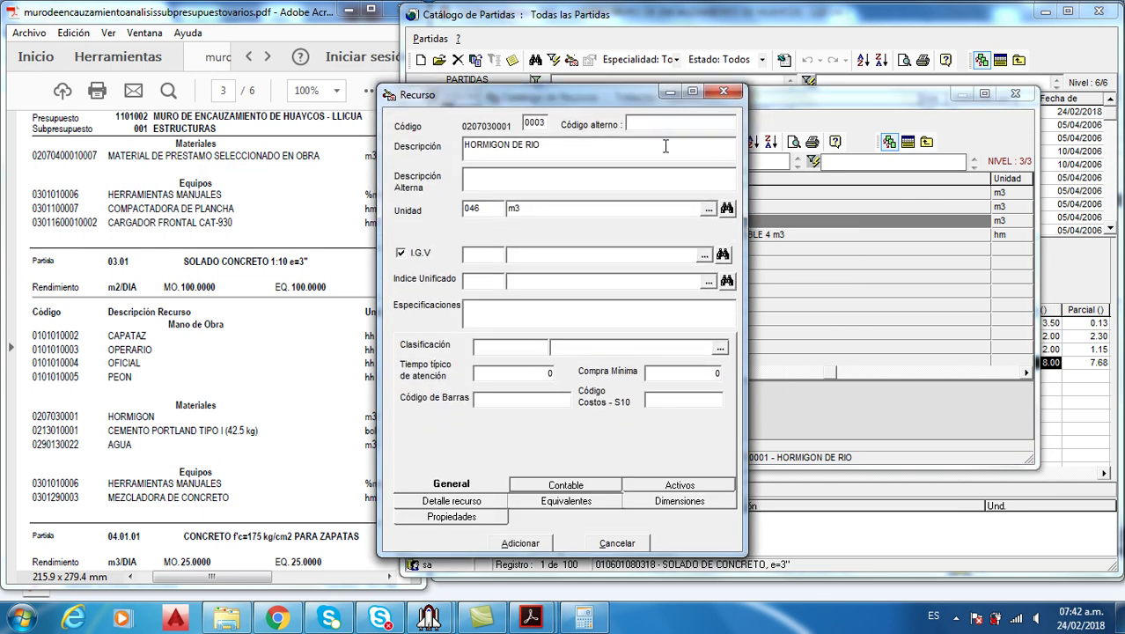
Trim the copy's description to HORMIGON, save it and select it for the analysis
drag(583, 95, 701, 114)
drag(633, 160, 729, 168)
key(BackSpace)
key(BackSpace)
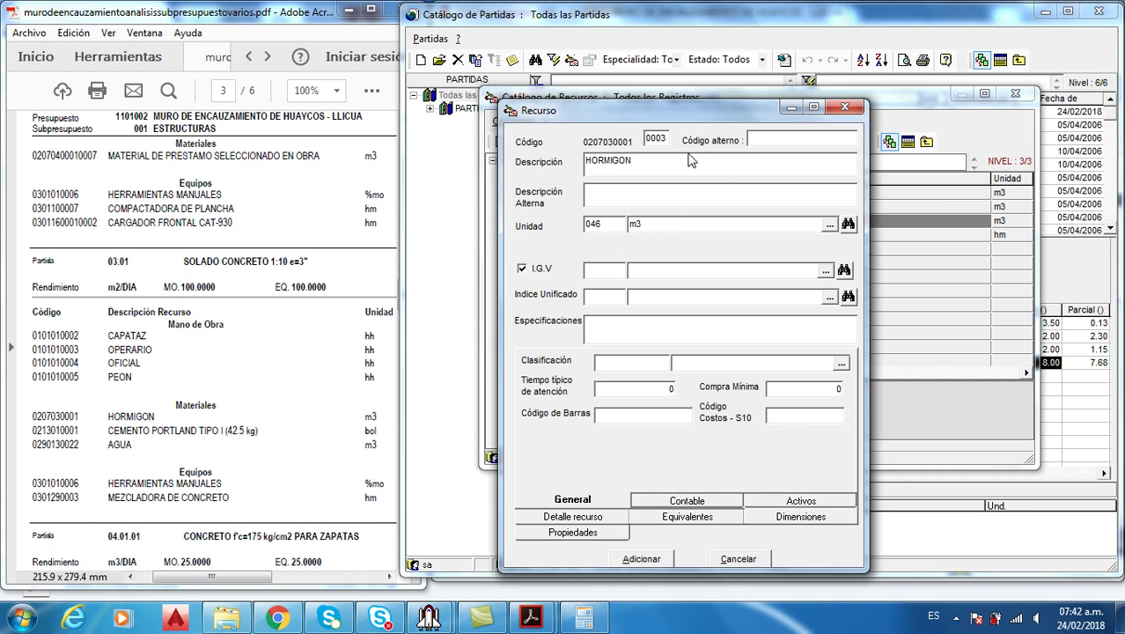
drag(666, 139, 659, 139)
click(666, 160)
click(641, 558)
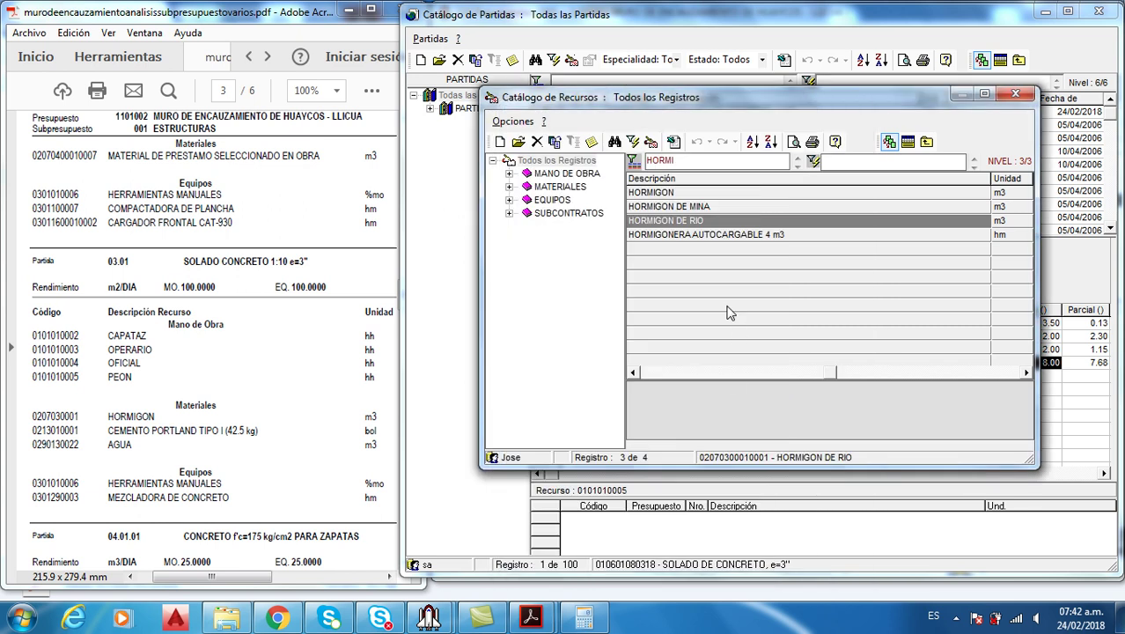
click(682, 191)
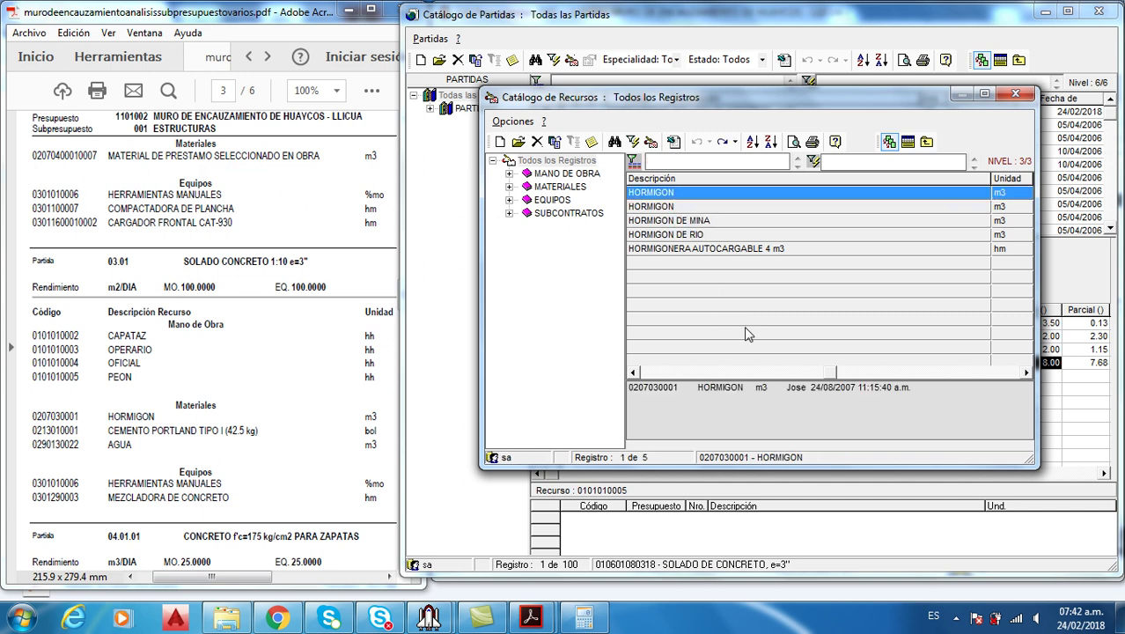
Pick CEMENTO PORTLAND TIPO I, AGUA, HERRAMIENTAS MANUALES and MEZCLADORA DE CONCRETO, and insert them with HORMIGON
text(CEME)
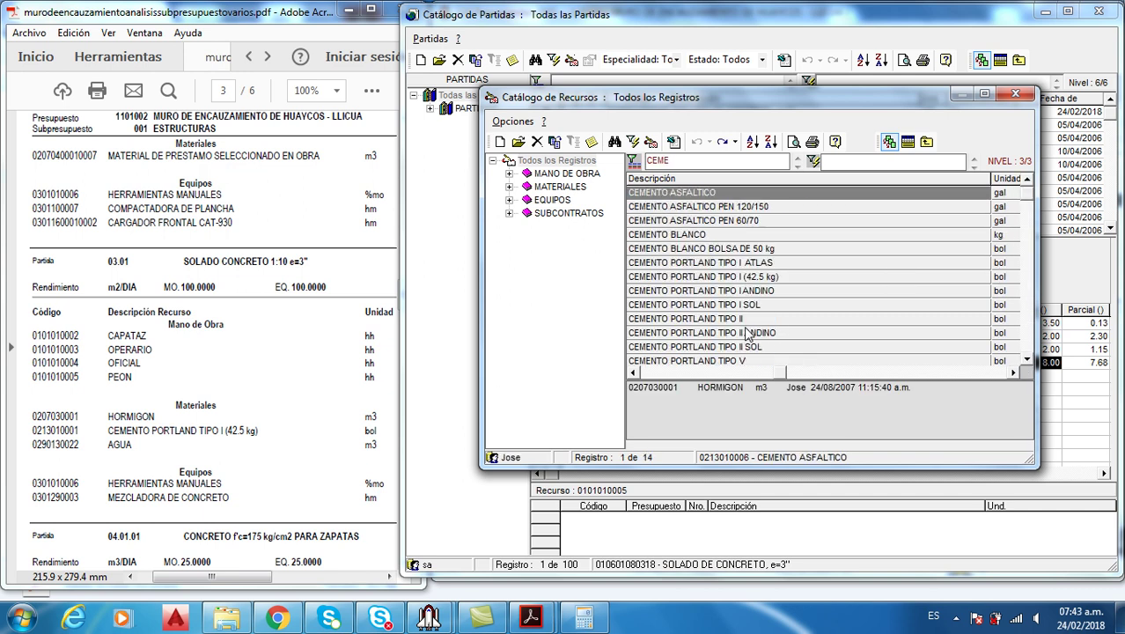
double_click(757, 278)
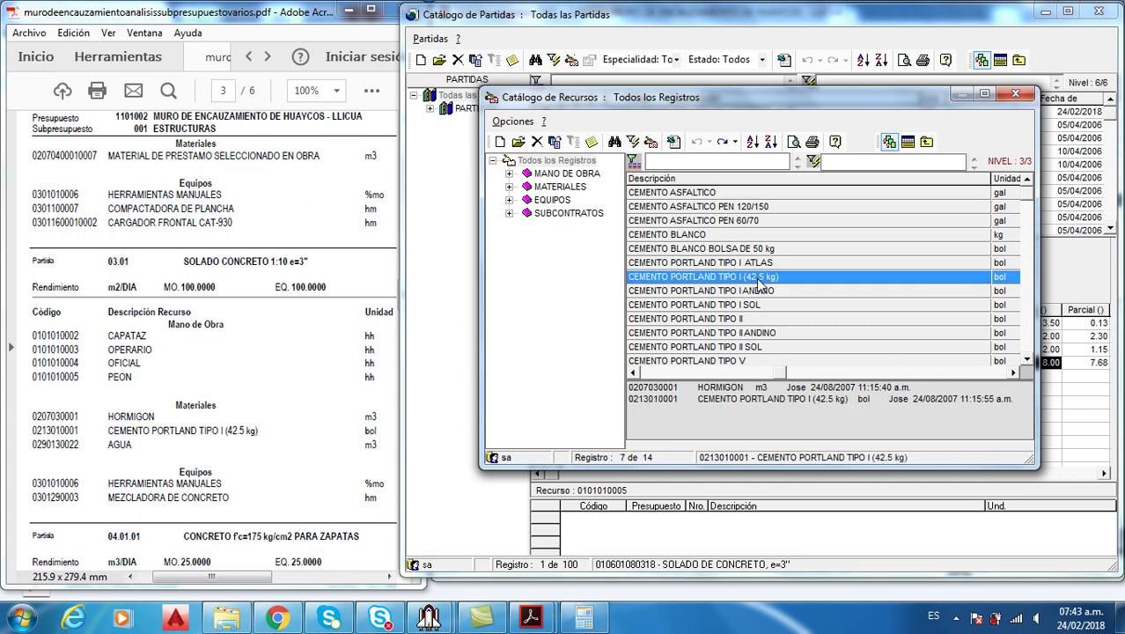
text(AGU)
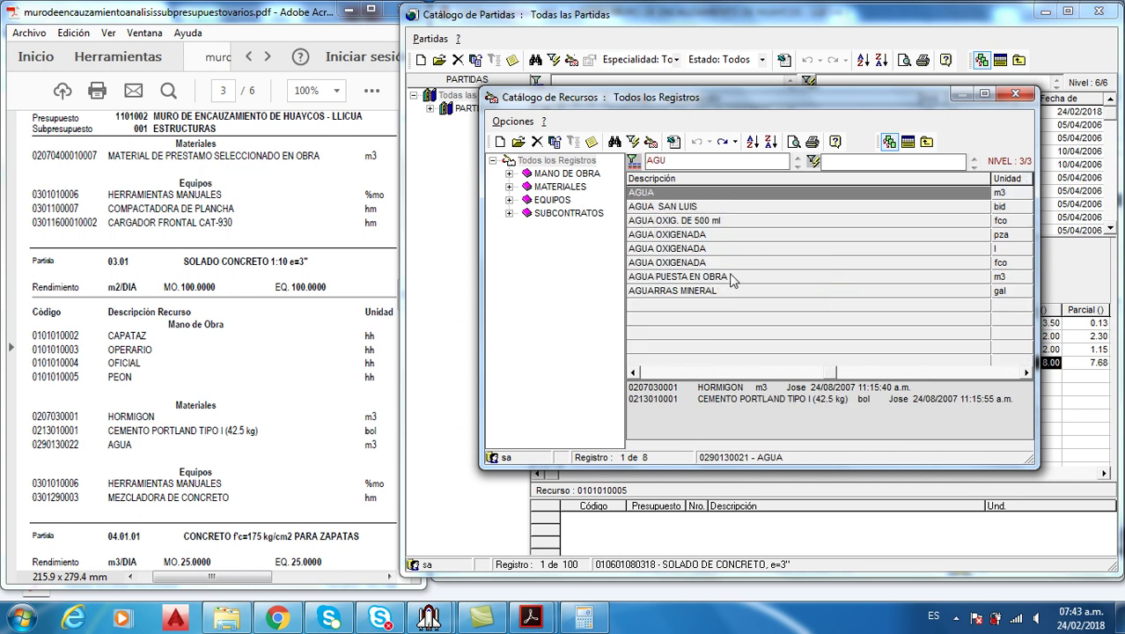
double_click(695, 196)
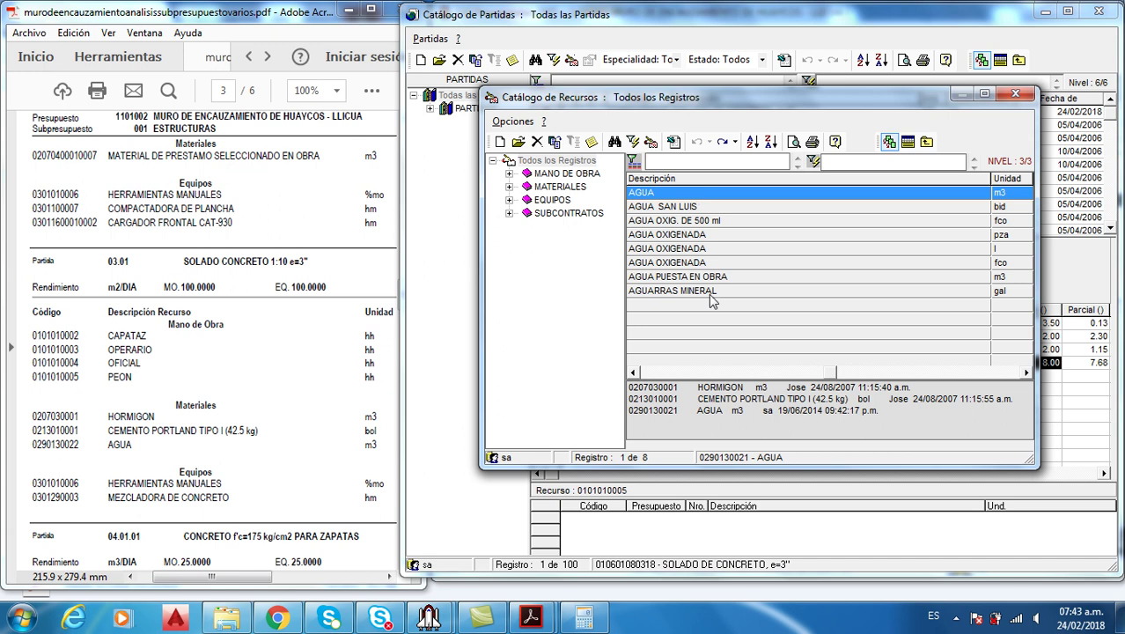
text(HER)
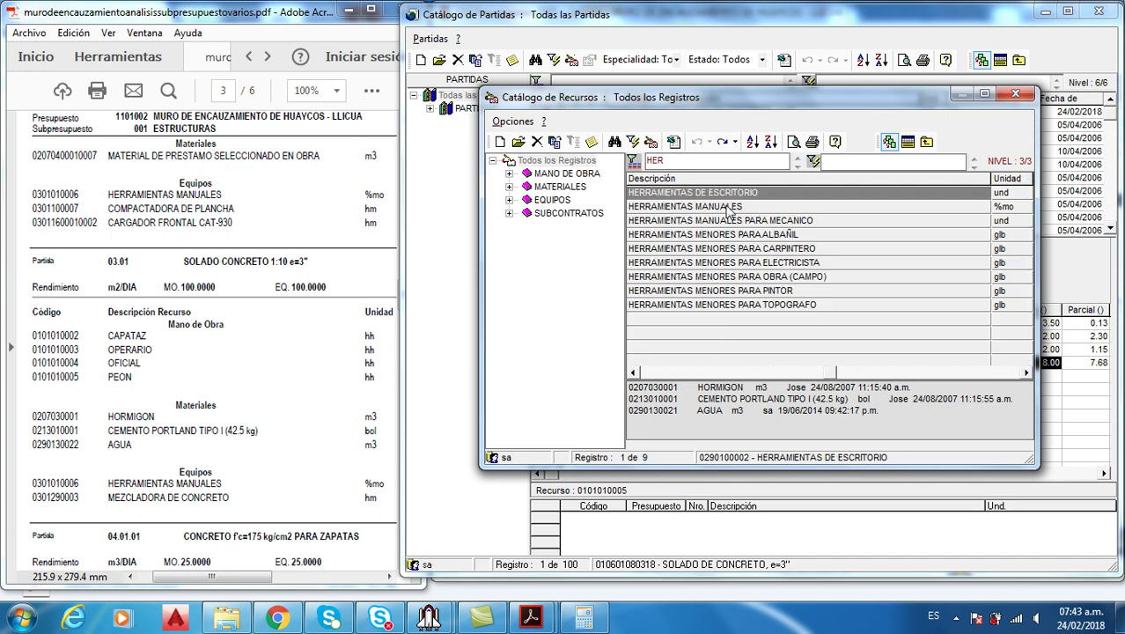
click(731, 207)
double_click(732, 206)
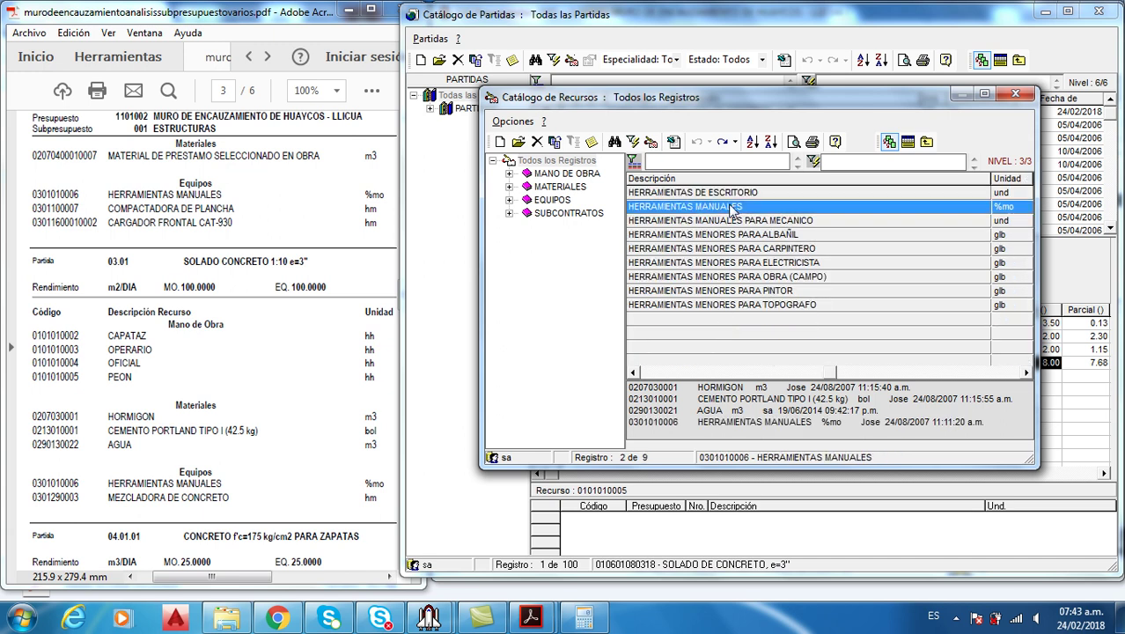
text(MEZCL)
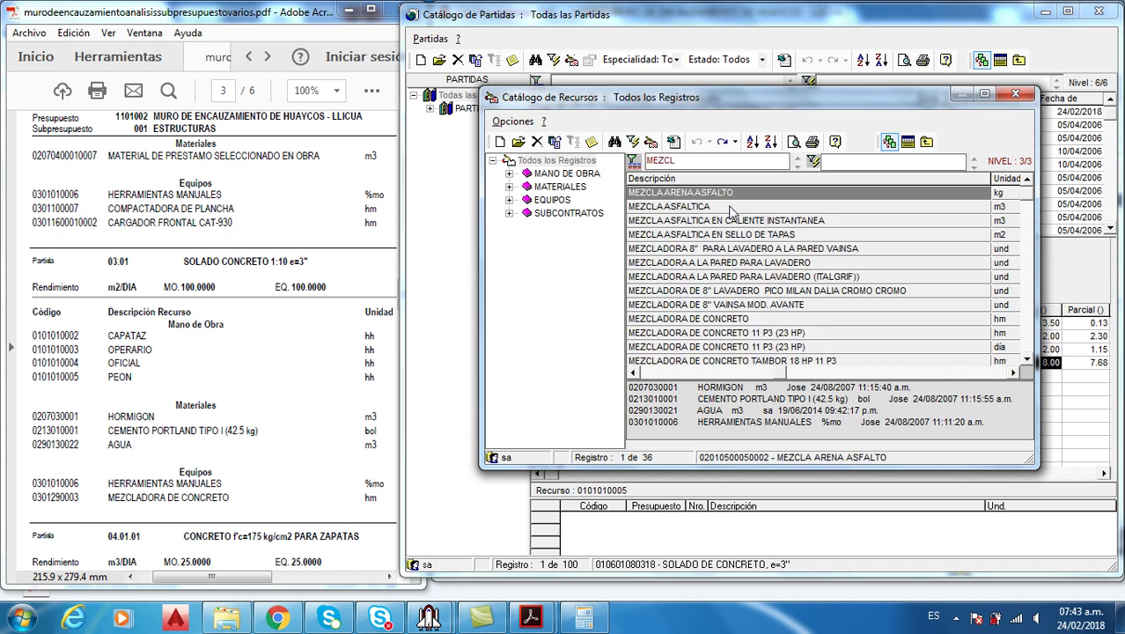
click(730, 320)
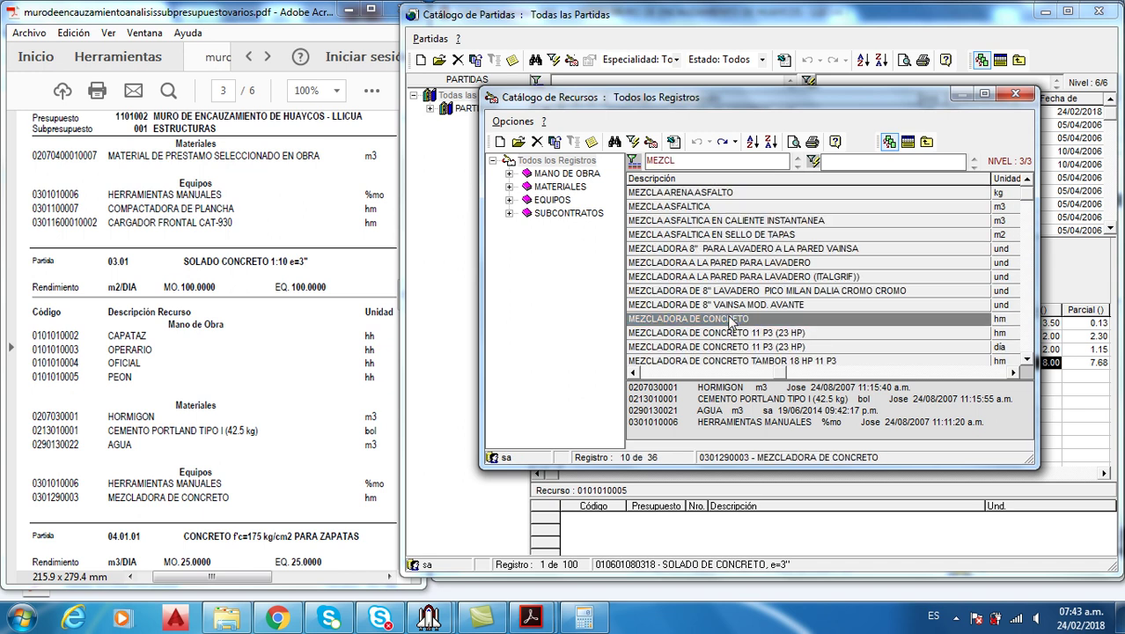
double_click(786, 318)
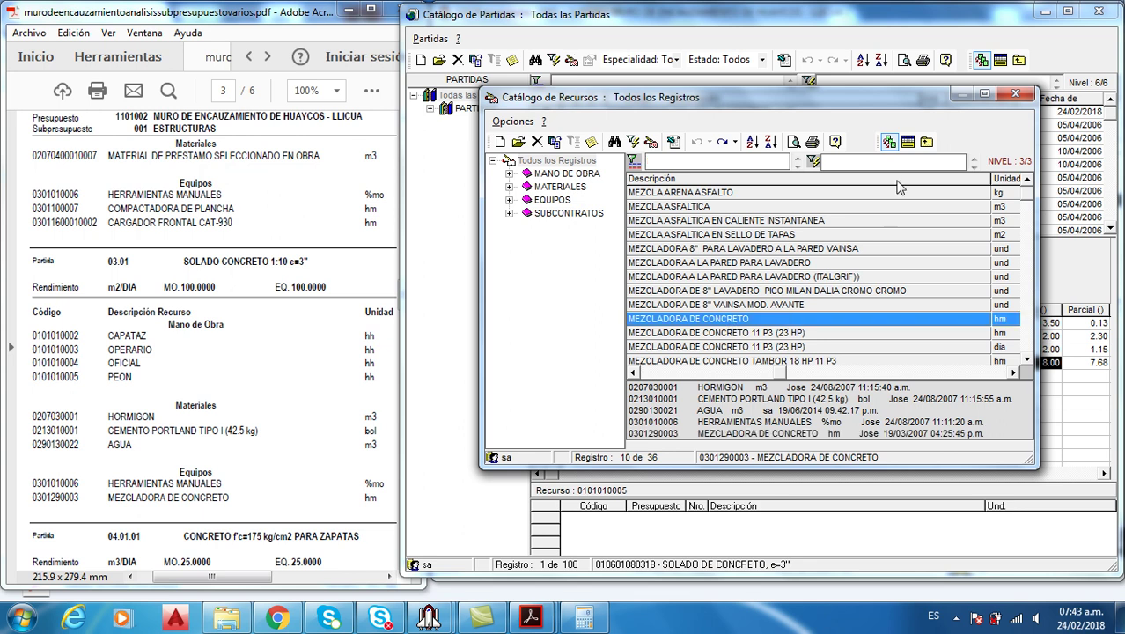
click(890, 142)
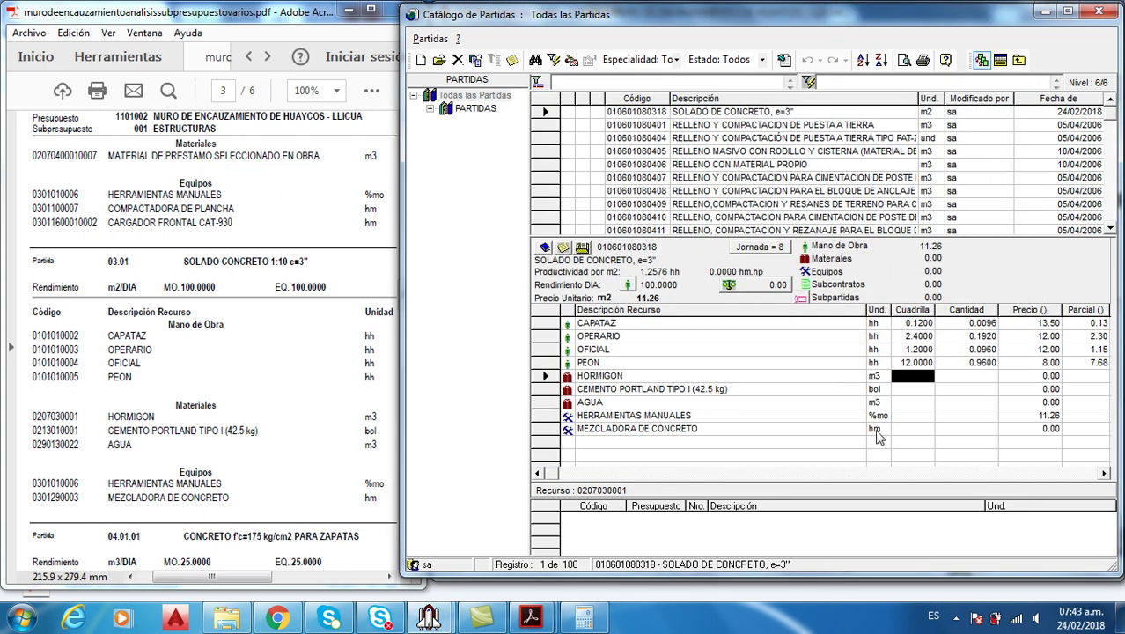
Enter material quantities: 0.1 for HORMIGON, 0.28 for cement and 0.01 for AGUA
drag(253, 577, 313, 581)
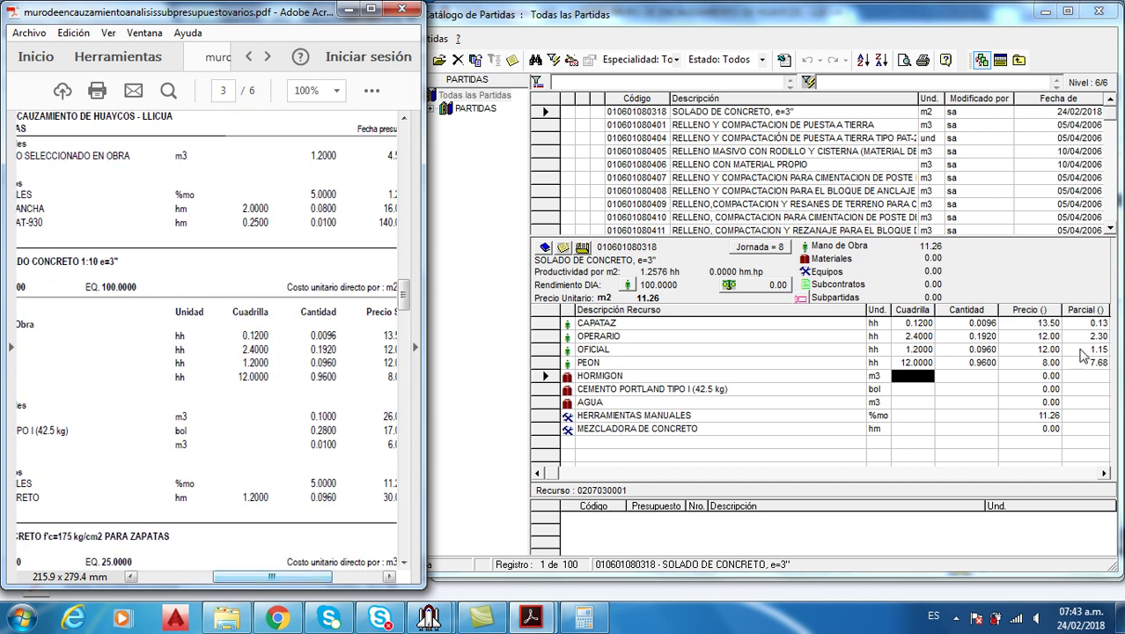
click(971, 380)
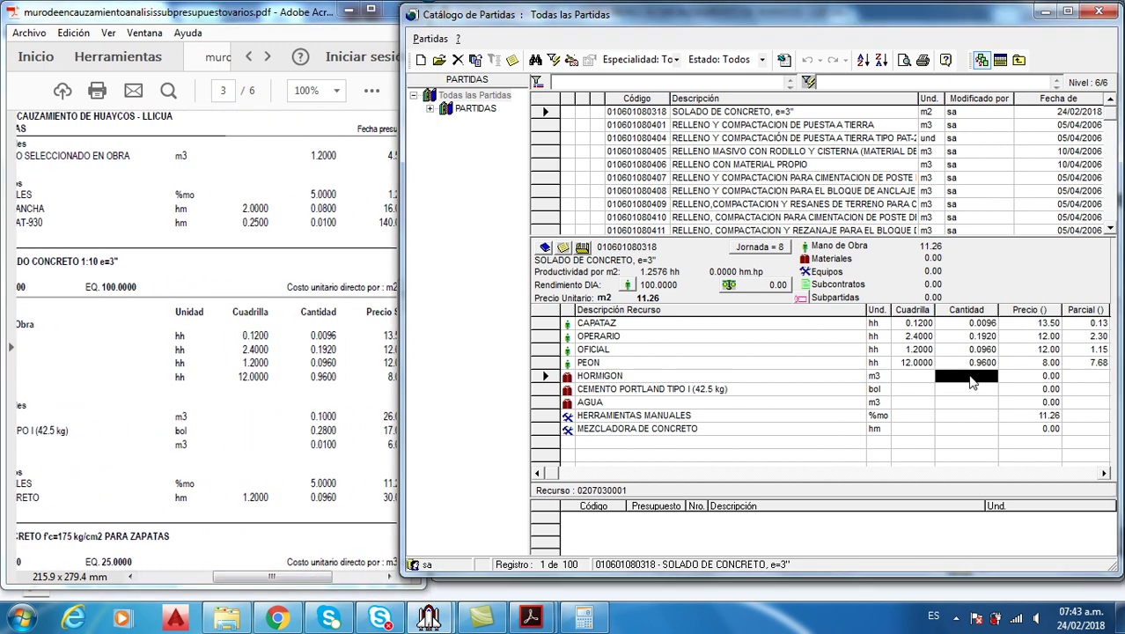
text(0.1)
click(982, 388)
click(982, 388)
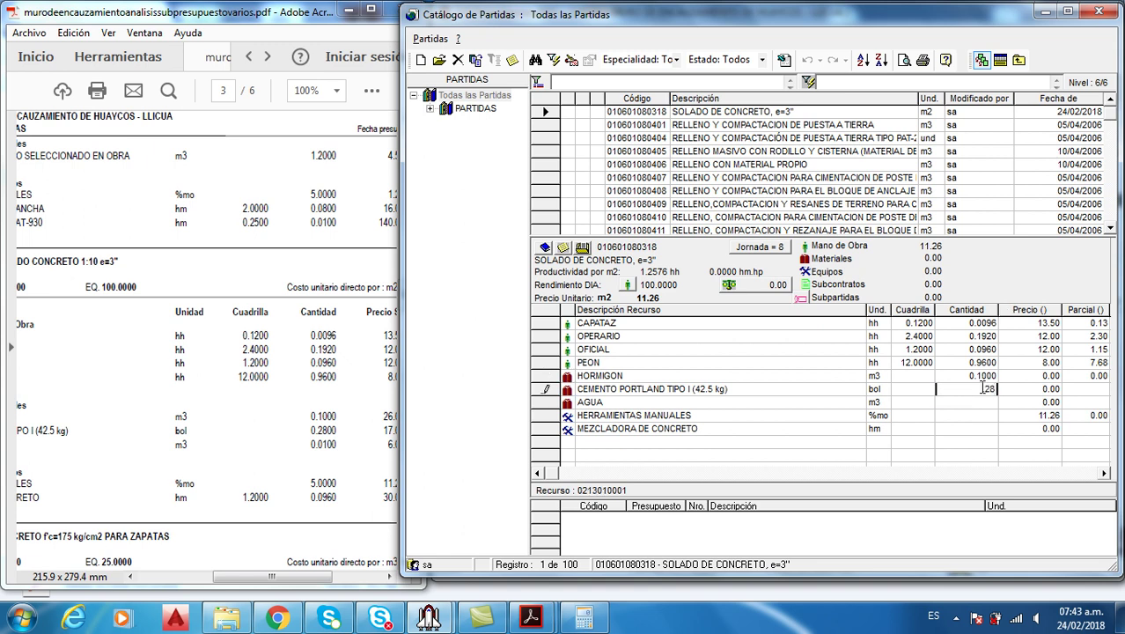
text(.28)
key(Return)
click(981, 403)
click(980, 402)
text(.001)
click(980, 403)
click(980, 403)
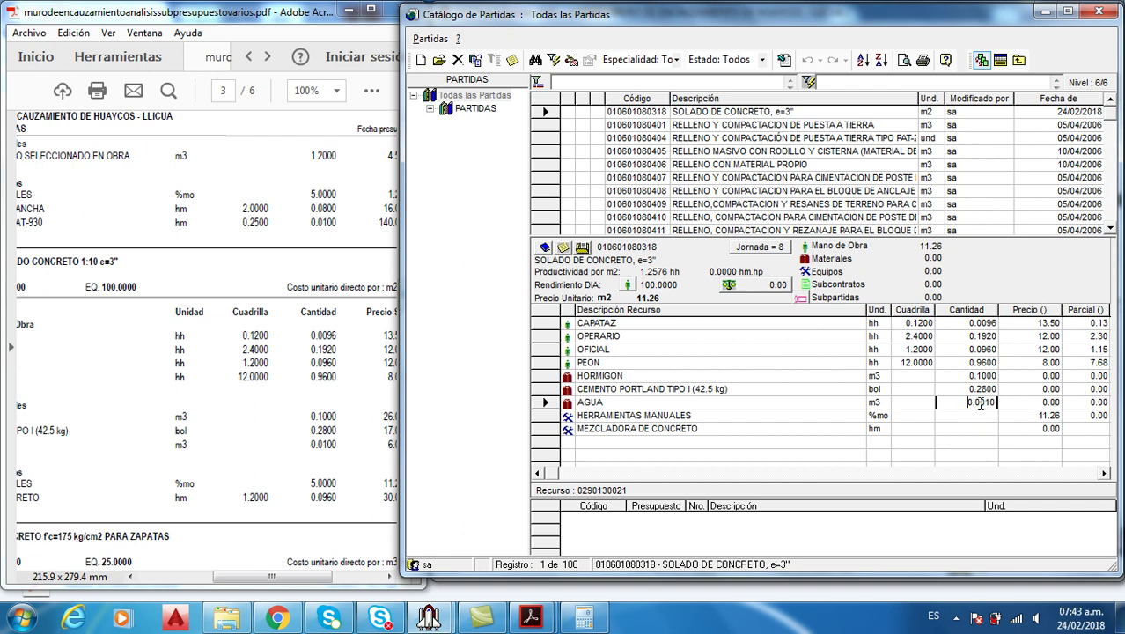
text(.01)
key(Return)
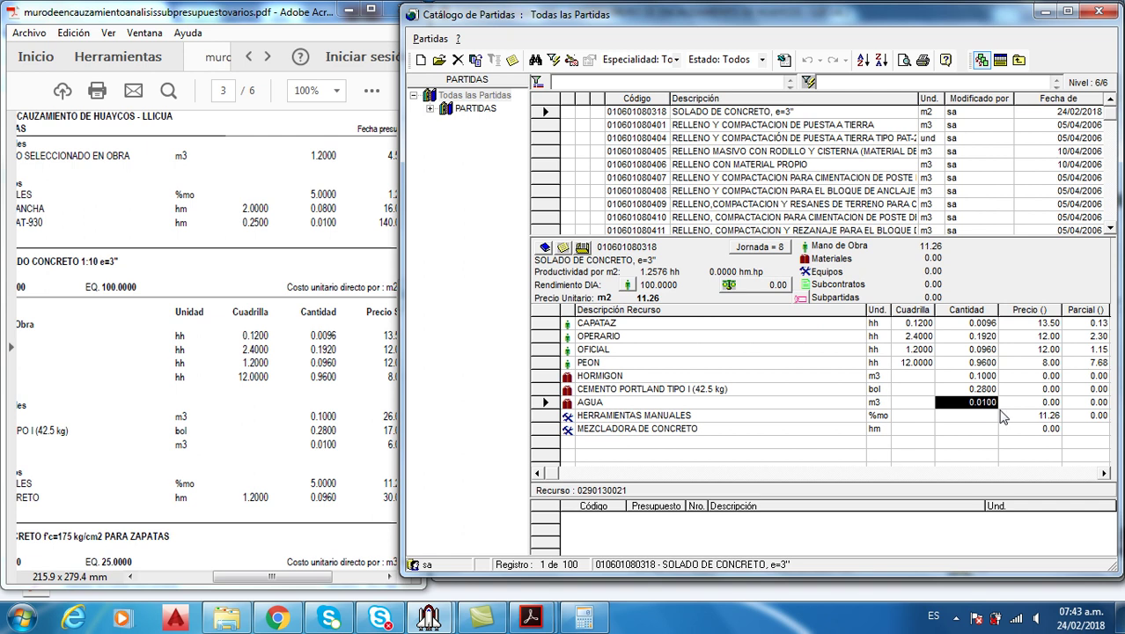
Price the materials: HORMIGON 26.00, cement 17.00 and AGUA 6.00
click(1054, 376)
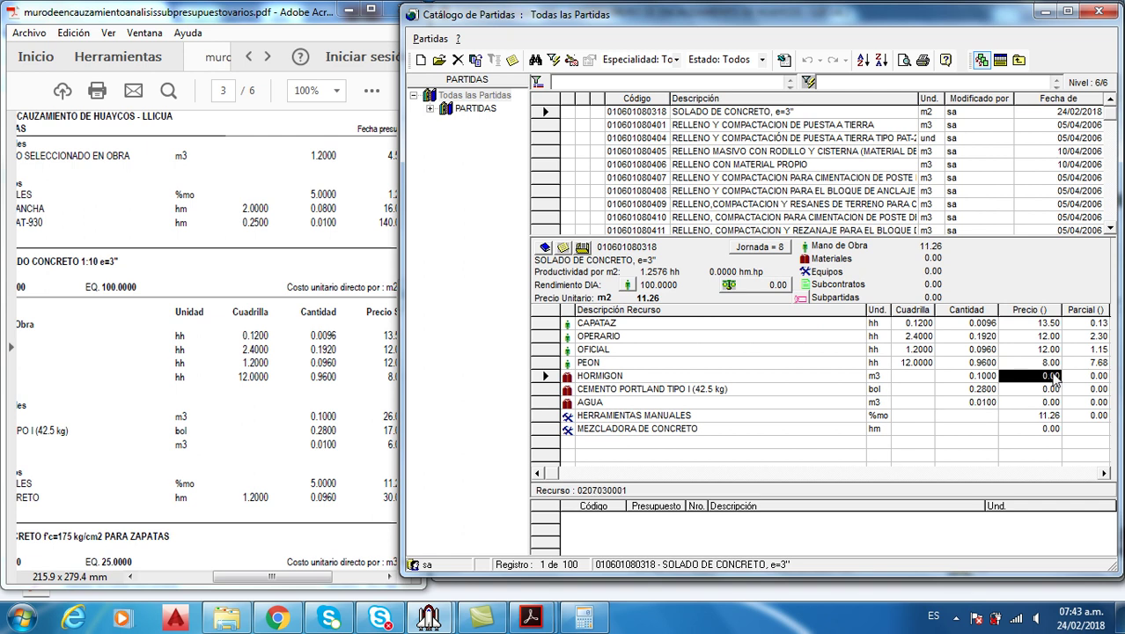
drag(328, 577, 350, 582)
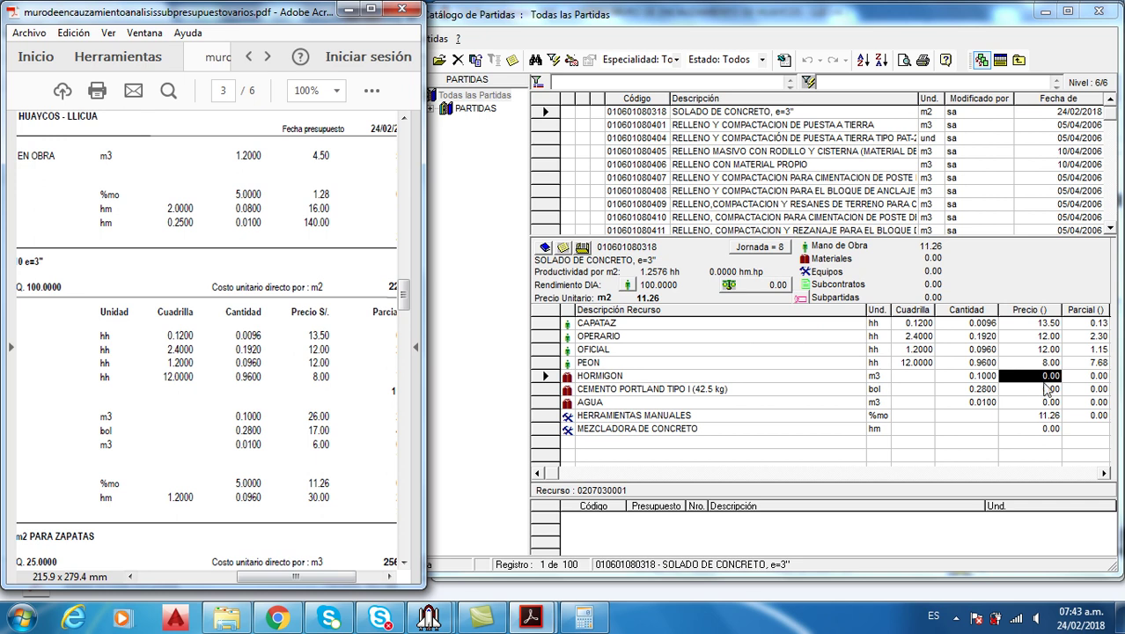
click(1047, 394)
text(260)
key(Return)
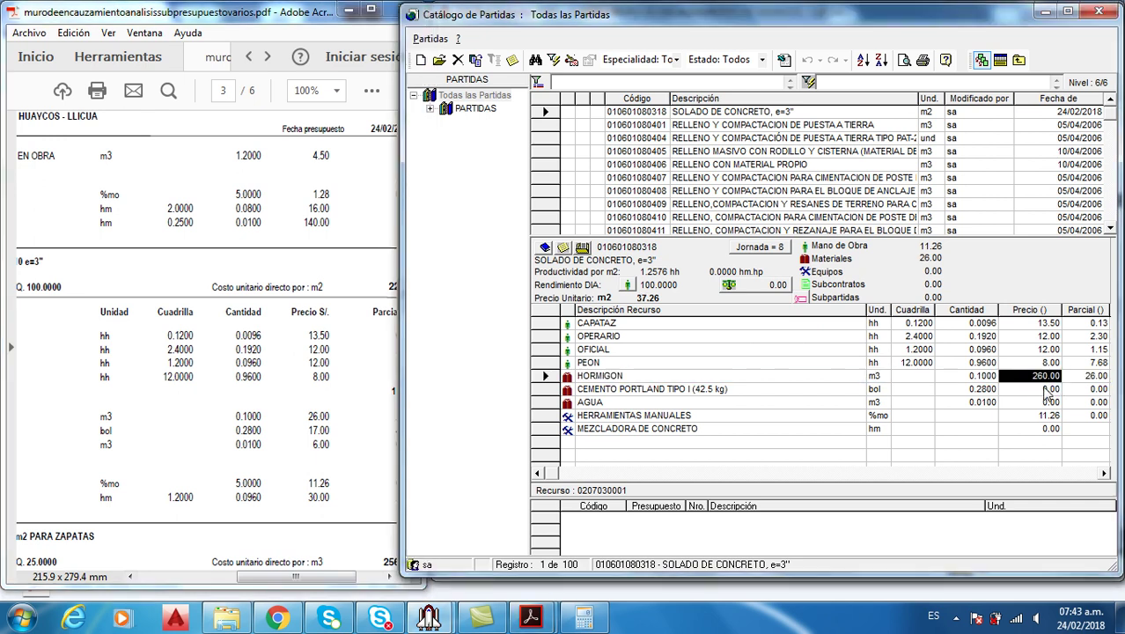
click(1053, 376)
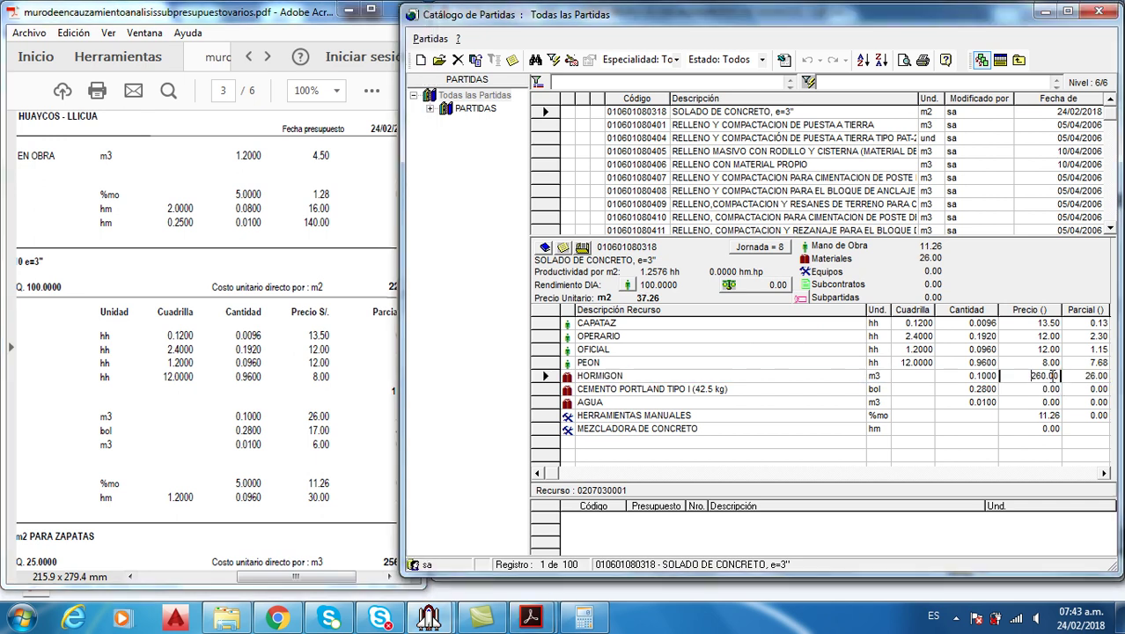
key(BackSpace)
key(Return)
click(1057, 389)
text(17)
key(Return)
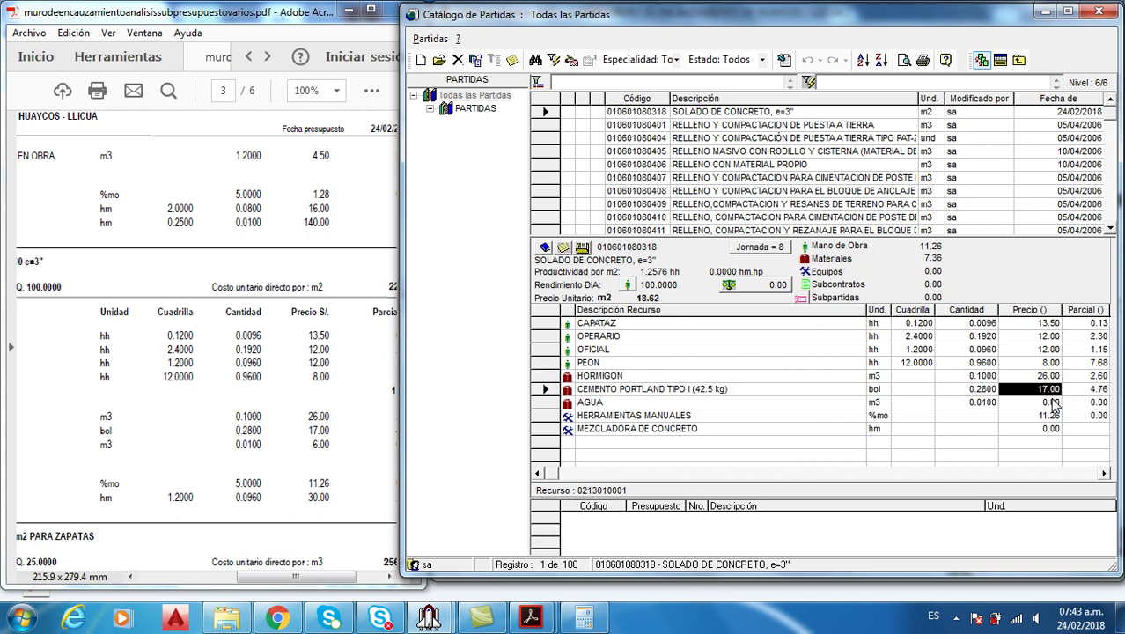
click(1055, 402)
text(6)
key(Return)
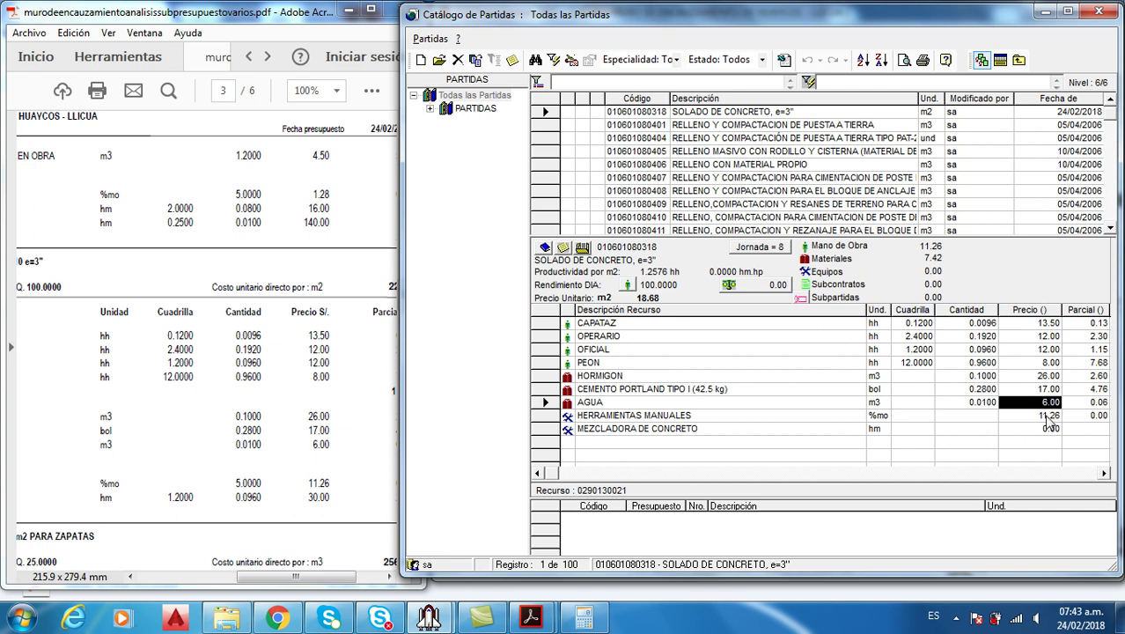
Set the MEZCLADORA DE CONCRETO crew to 1.2 and its price to 30.00
click(1046, 430)
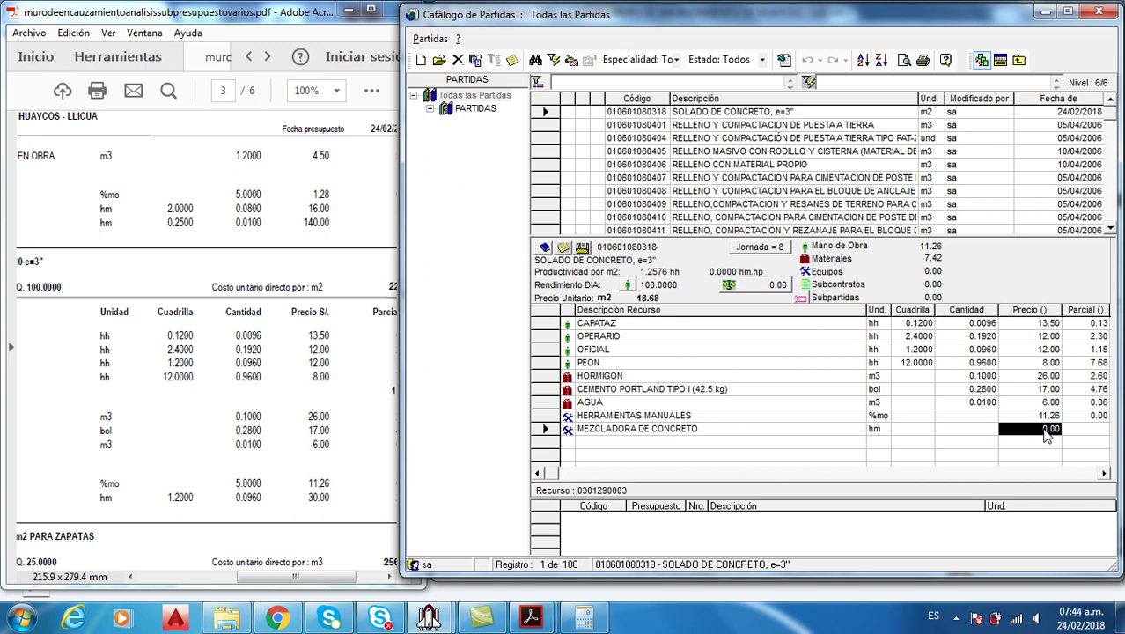
click(993, 431)
click(993, 431)
click(1047, 438)
click(924, 431)
text(1.2)
key(Return)
click(1041, 429)
text(30)
key(Return)
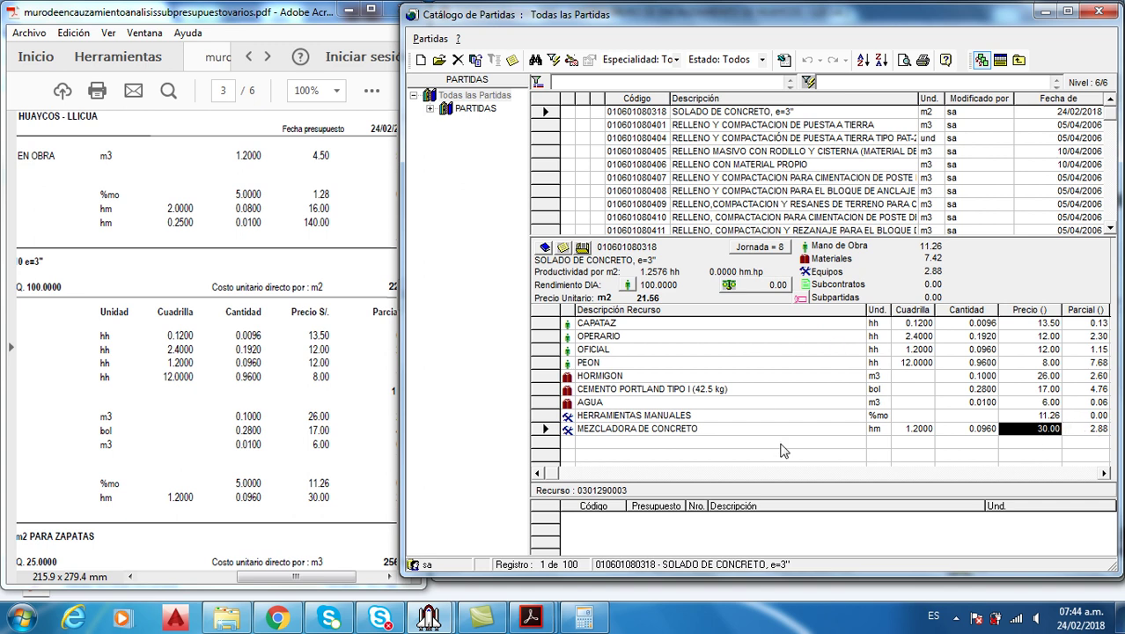
Set HERRAMIENTAS MANUALES to 5% (unit price 22.12), then select SOLADO DE CONCRETO, e=3" in the catalogue
drag(302, 577, 330, 576)
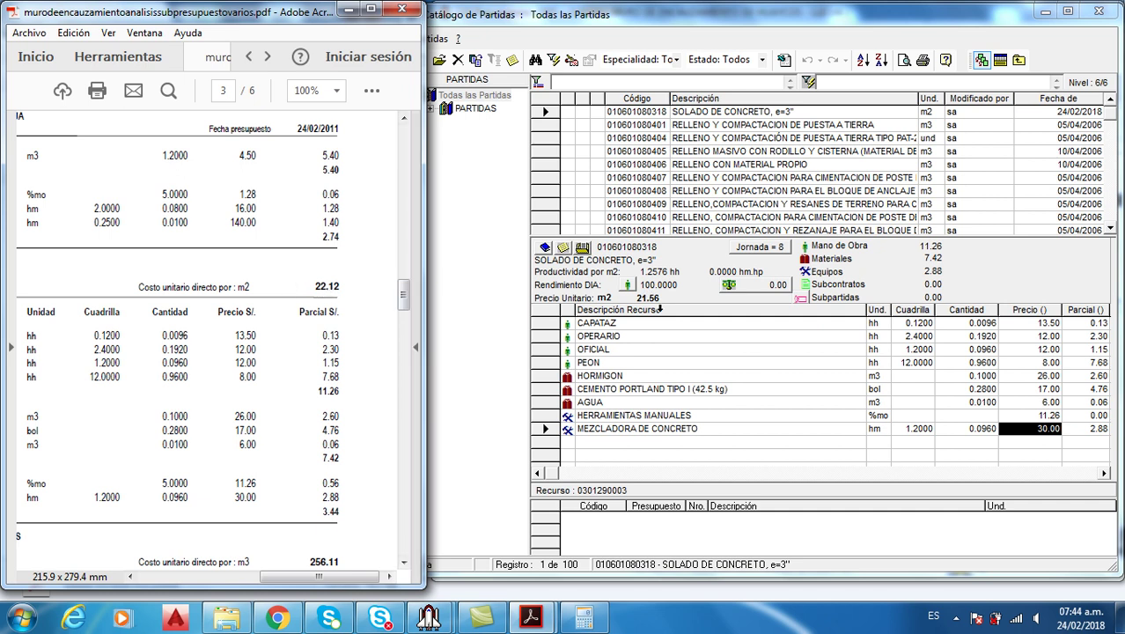
click(1025, 388)
key(Up)
key(Up)
key(Up)
key(Right)
click(1050, 362)
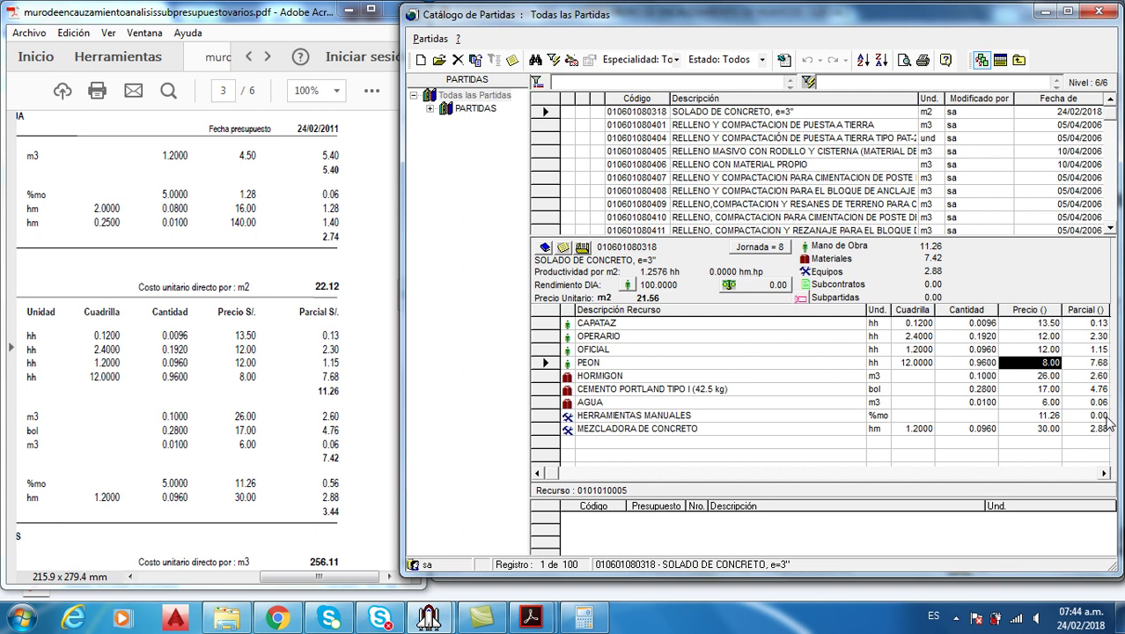
click(972, 416)
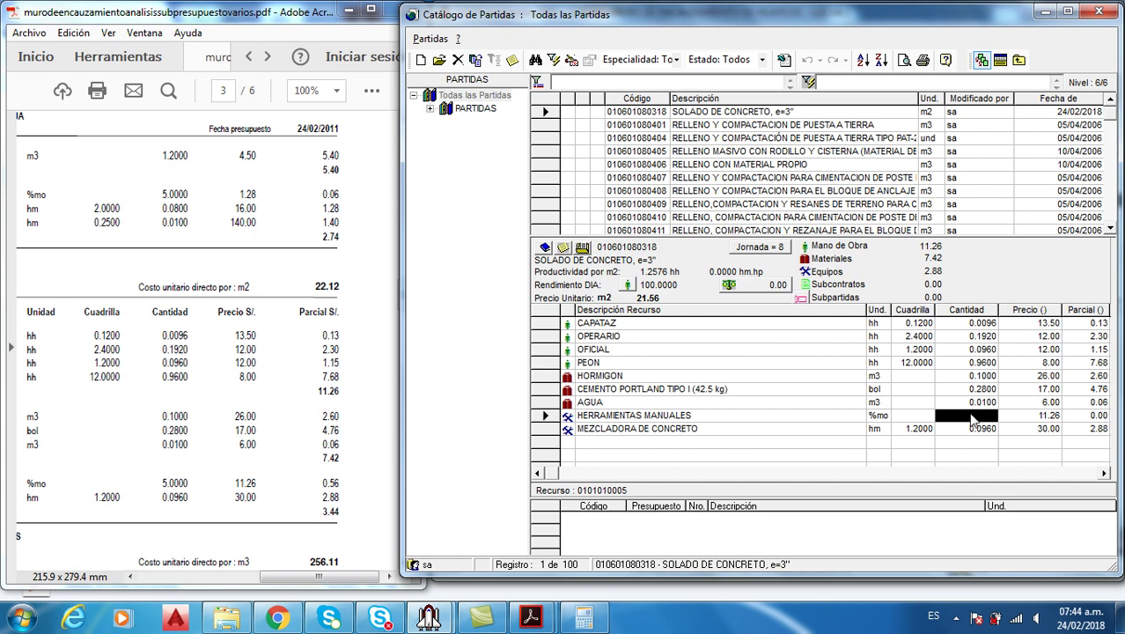
text(5)
key(Return)
key(Up)
key(Up)
key(Up)
key(Up)
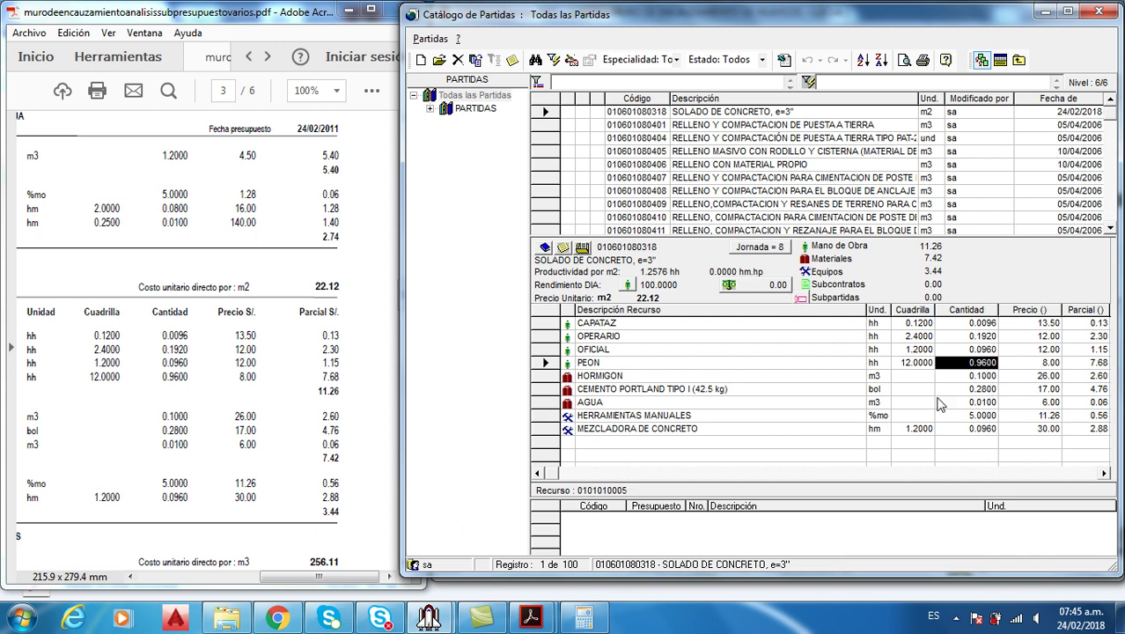
click(749, 112)
Insert SOLADO DE CONCRETO under 03 CONCRETO SIMPLE and return to the budget PDF
click(999, 60)
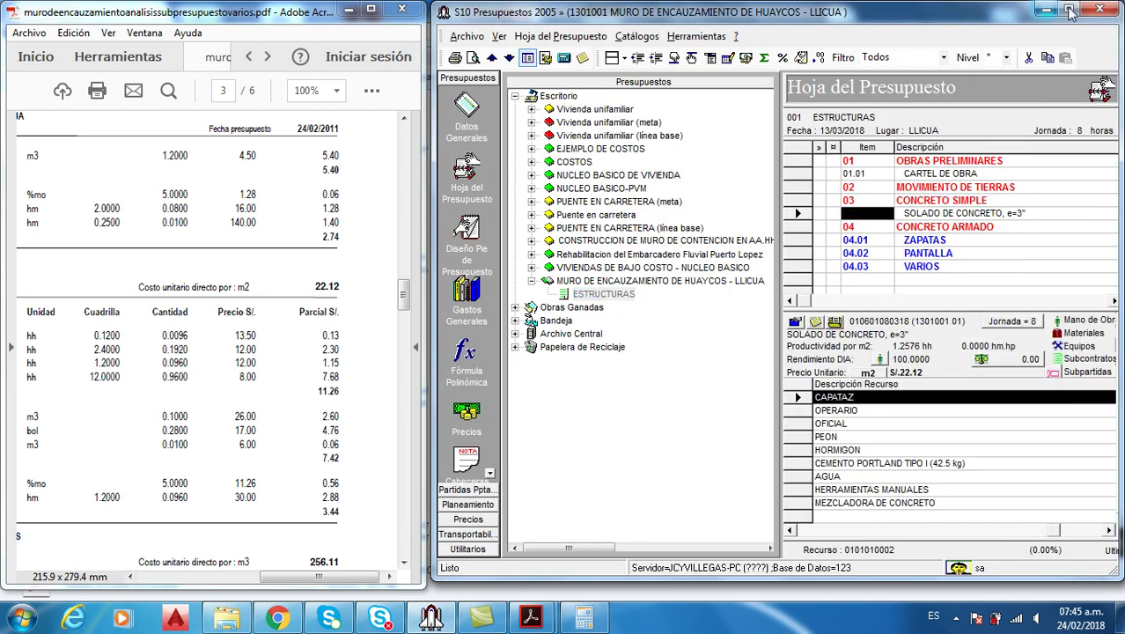
click(139, 58)
click(233, 58)
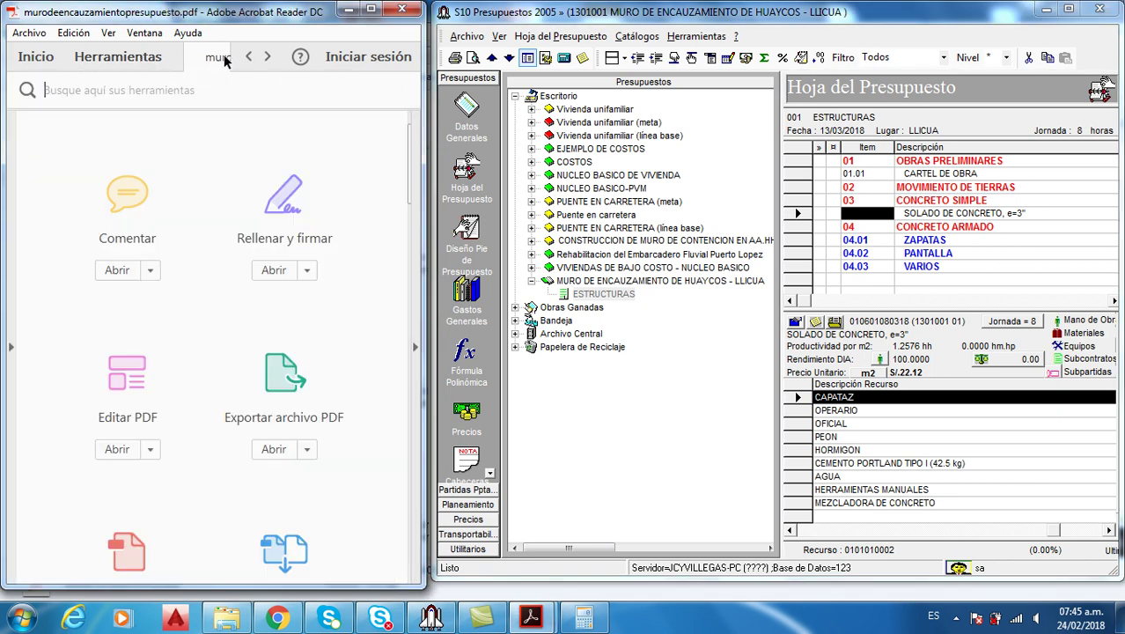
View the budget PDF at 100% in a wider window and scroll to the totals
click(335, 91)
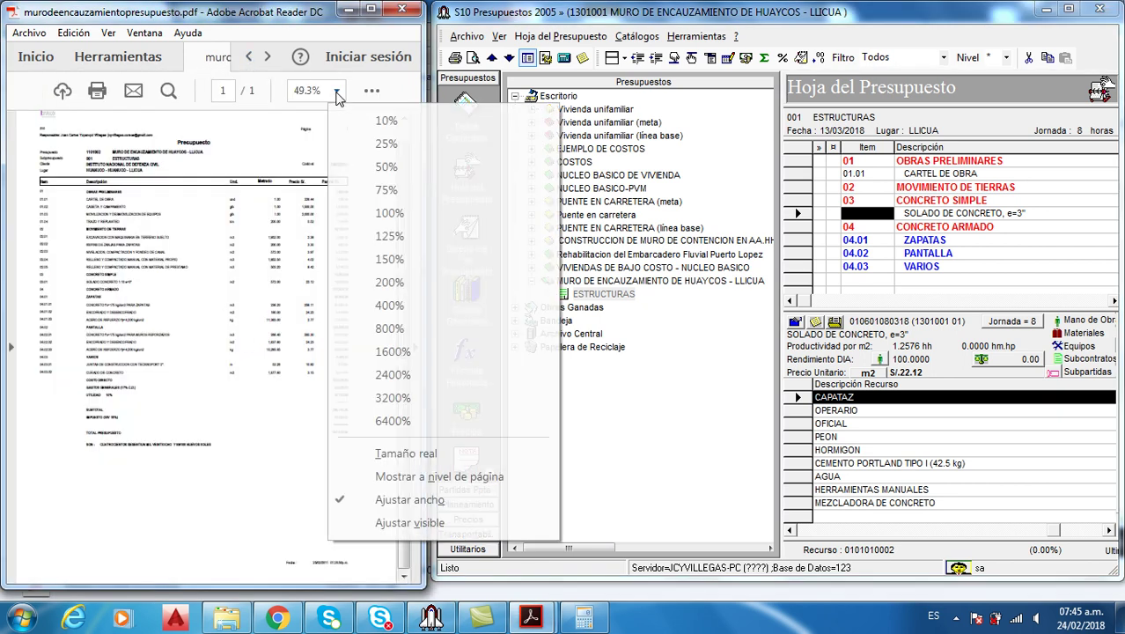
click(405, 218)
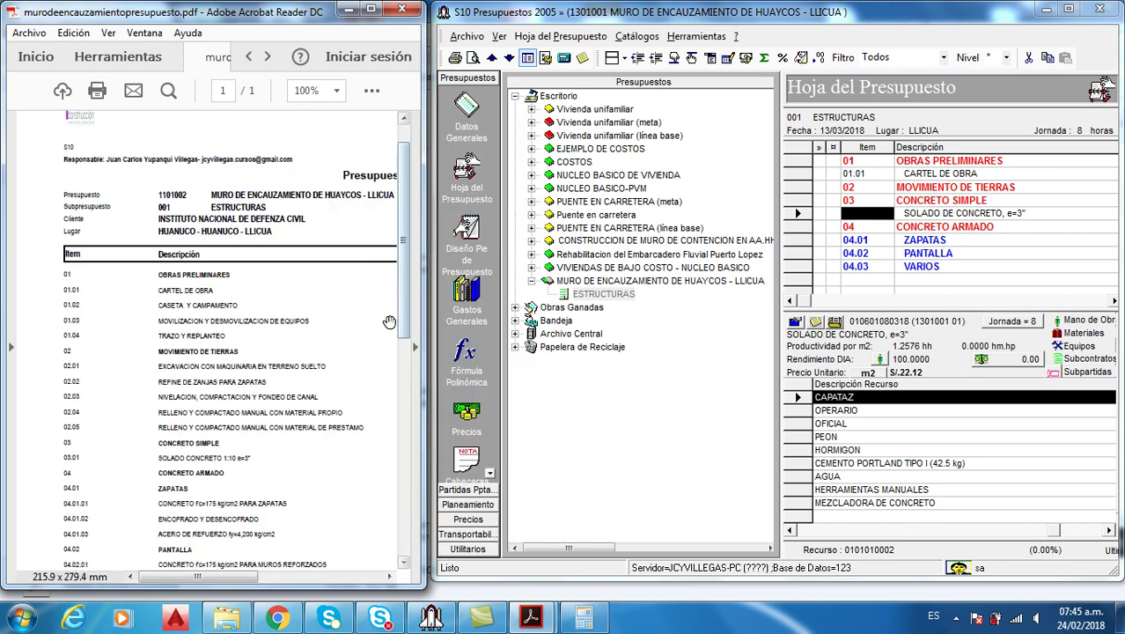
drag(426, 320, 457, 321)
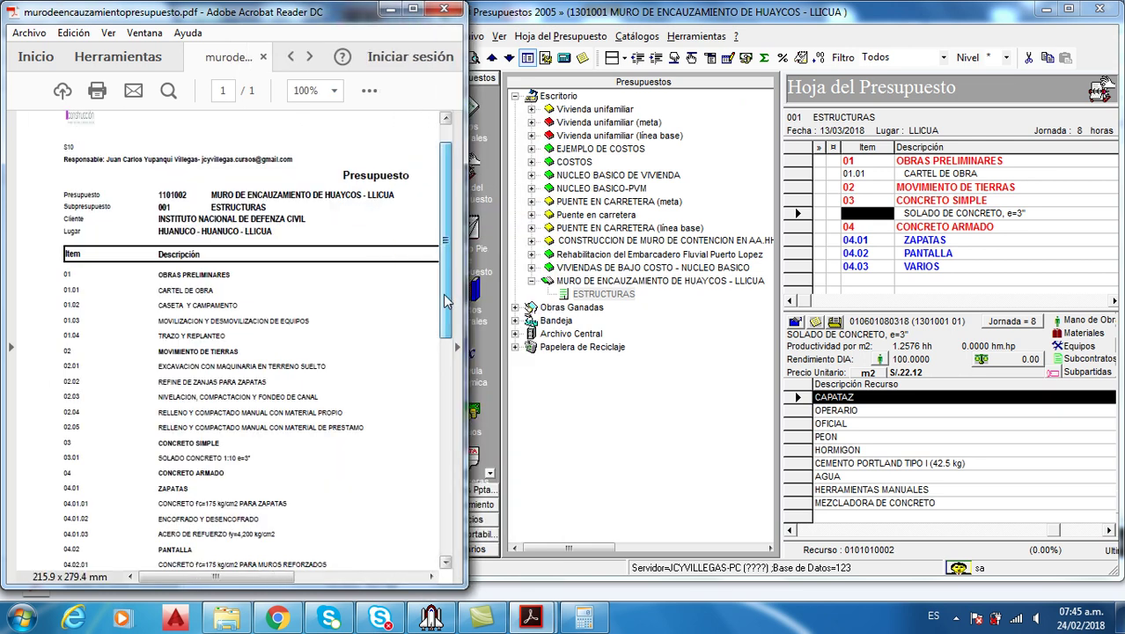
scroll(431, 352, down, 5)
drag(179, 578, 227, 585)
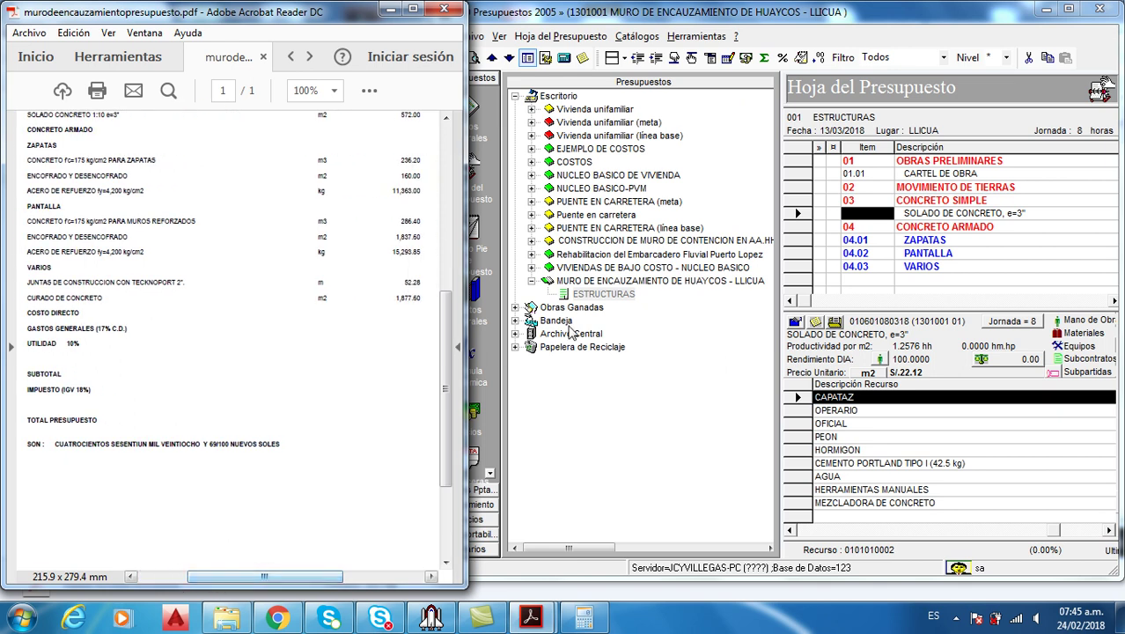
click(947, 268)
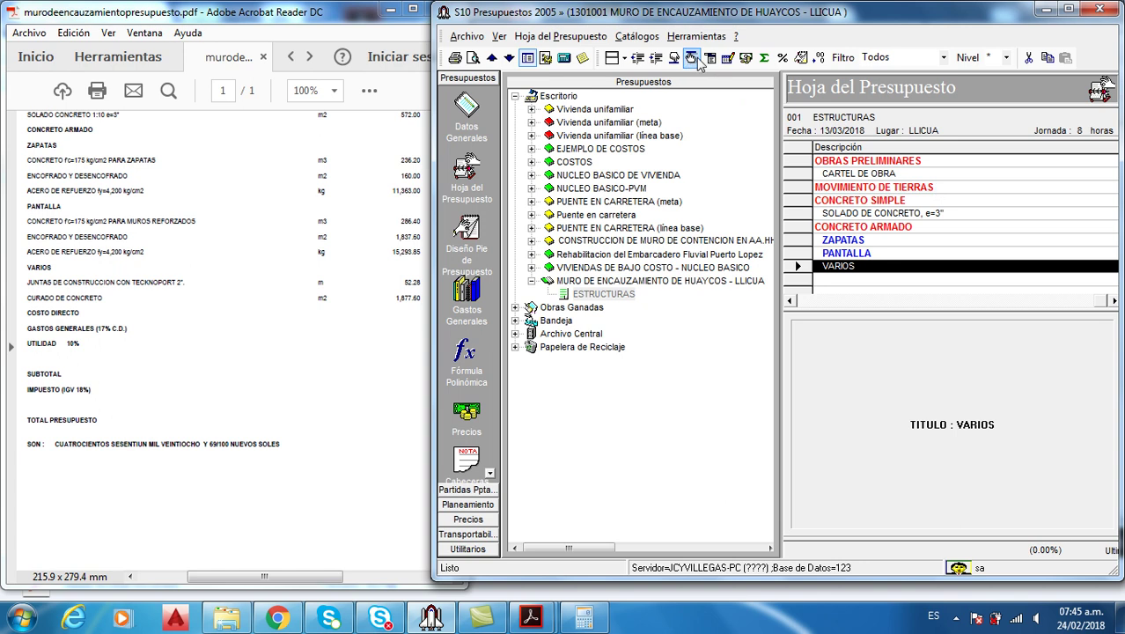
Recalculate the budget, close the processing statistics and open the Diseño Pie de Presupuesto
click(727, 58)
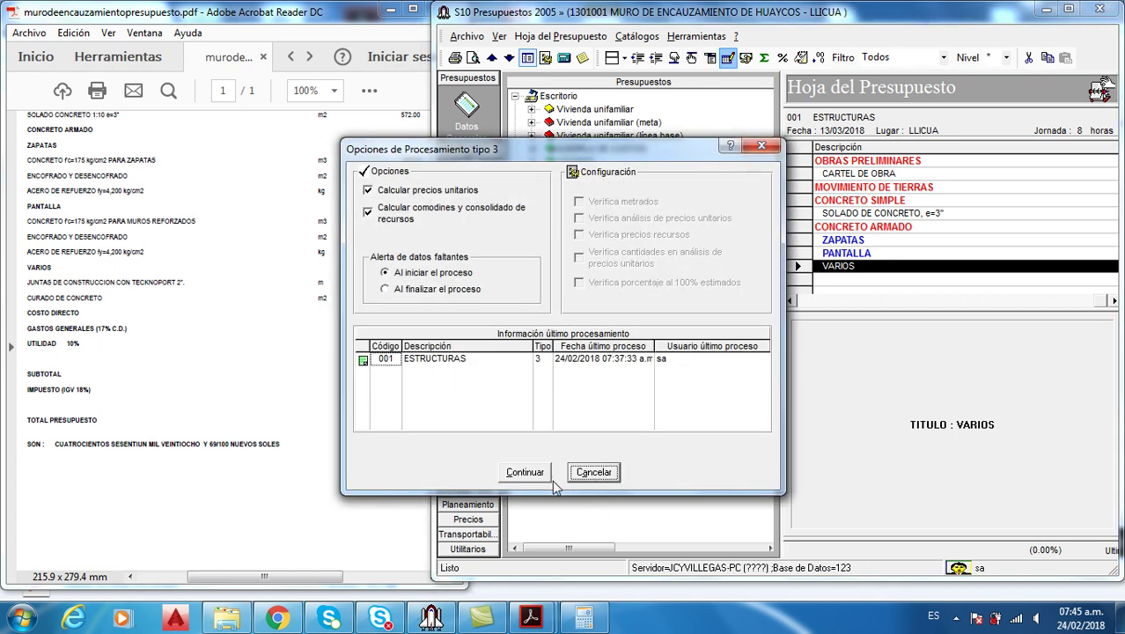
click(524, 472)
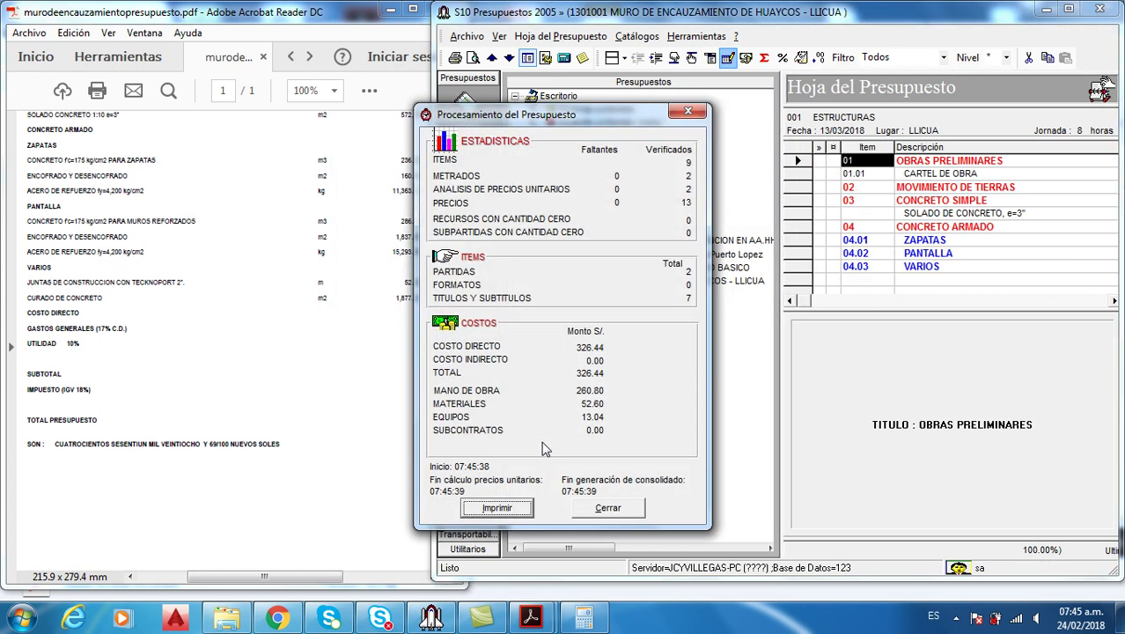
click(603, 508)
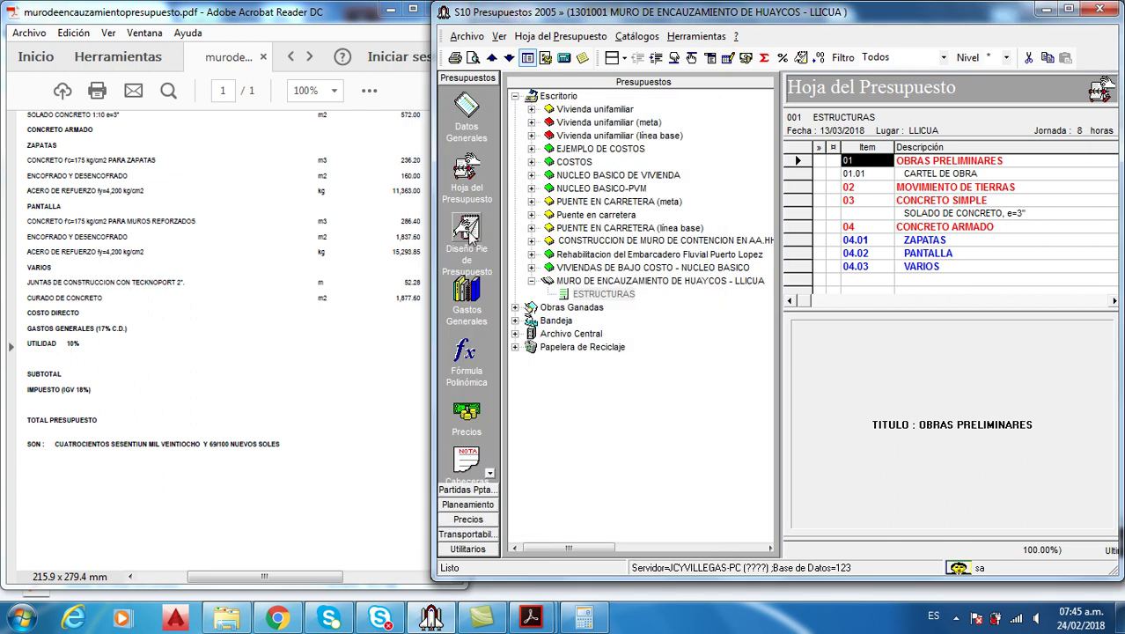
click(466, 230)
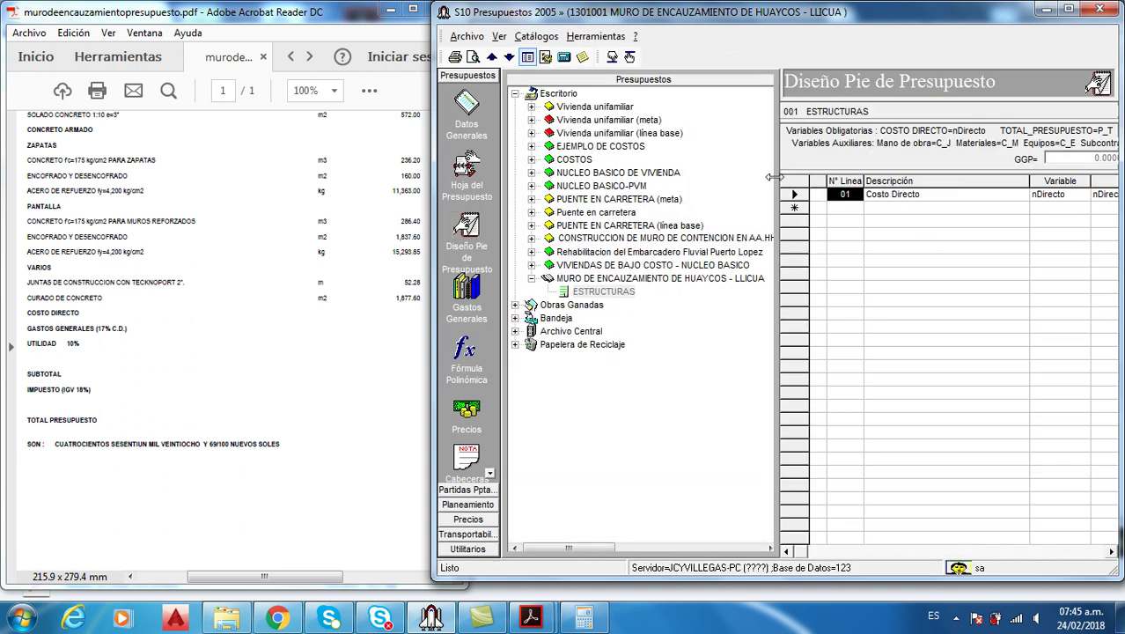
Load the footer design for the whole Muro budget and apply it to all subbudgets
drag(778, 180, 689, 180)
click(595, 280)
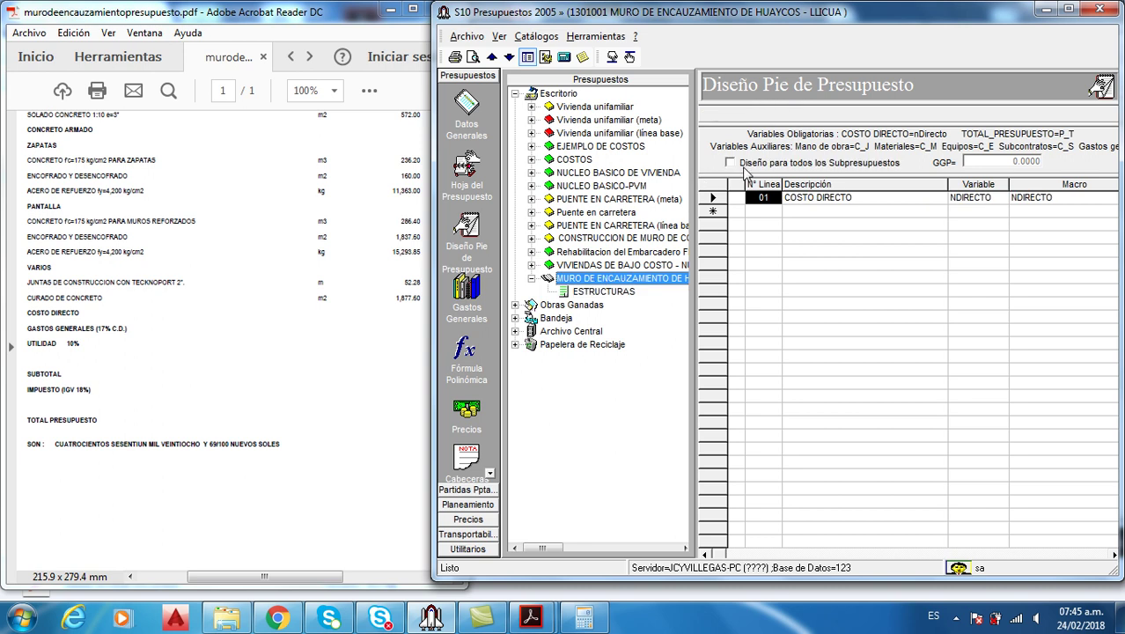
click(729, 162)
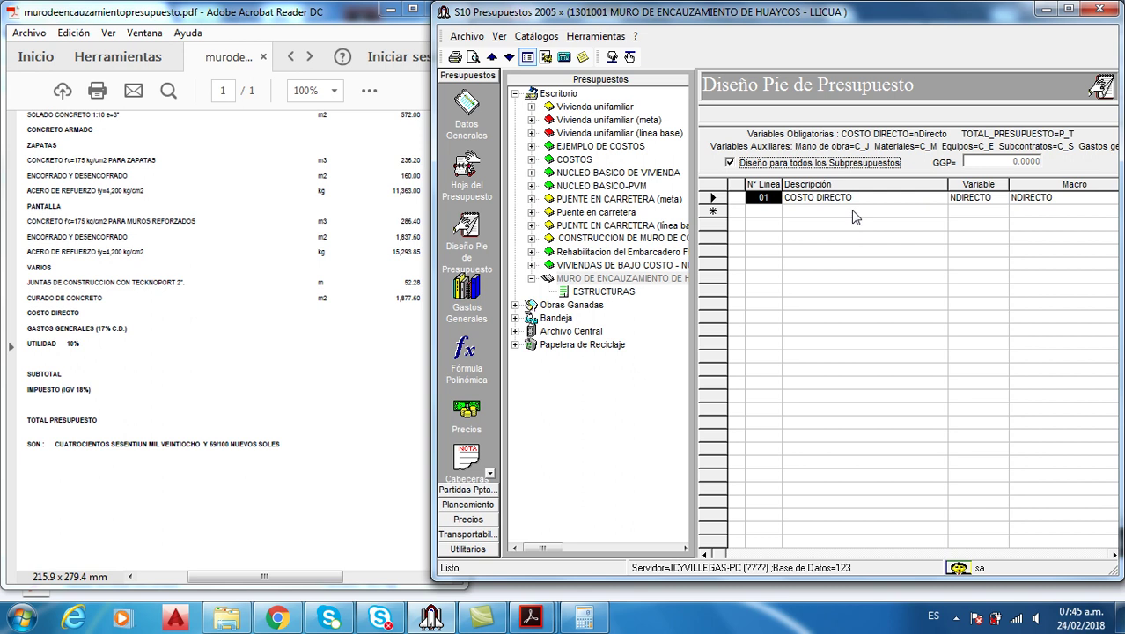
drag(432, 262, 377, 262)
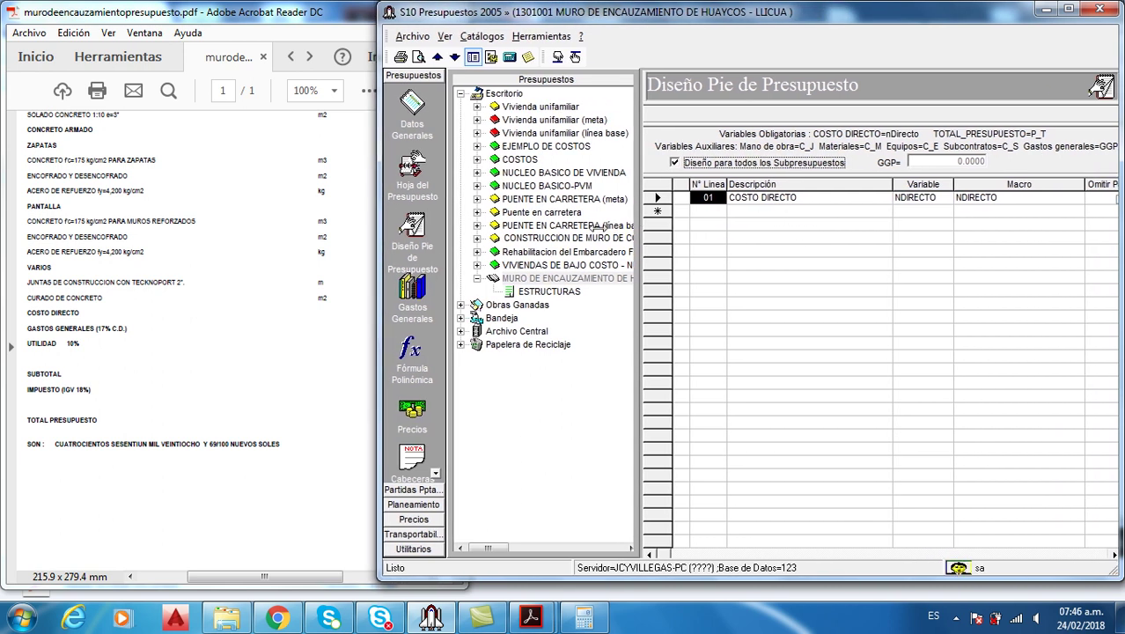
drag(638, 226, 561, 227)
click(692, 214)
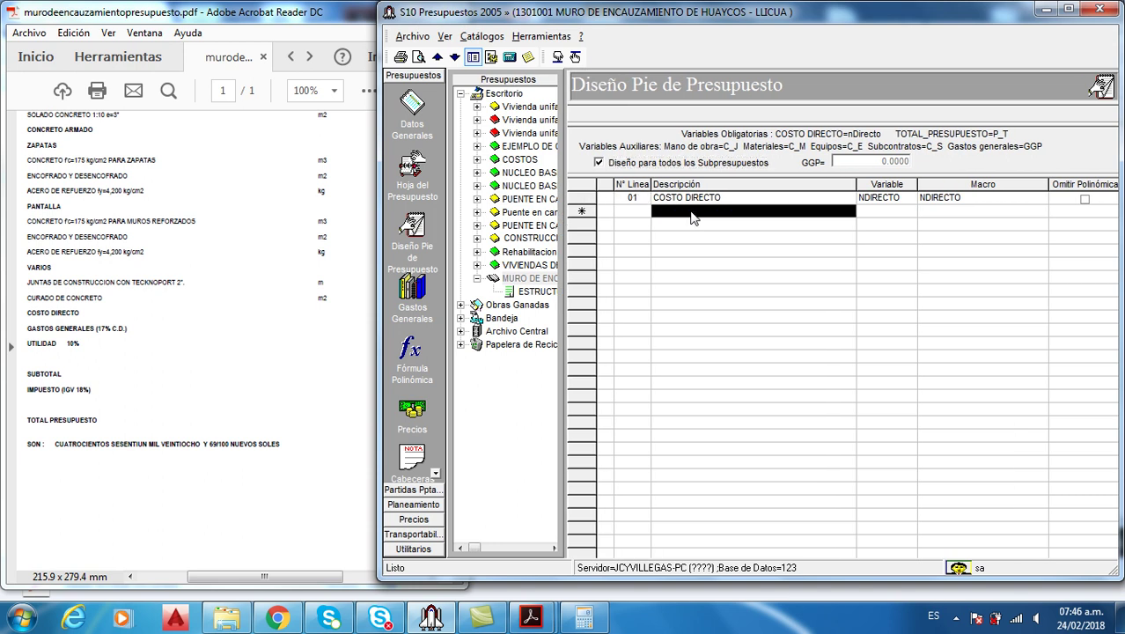
right_click(692, 213)
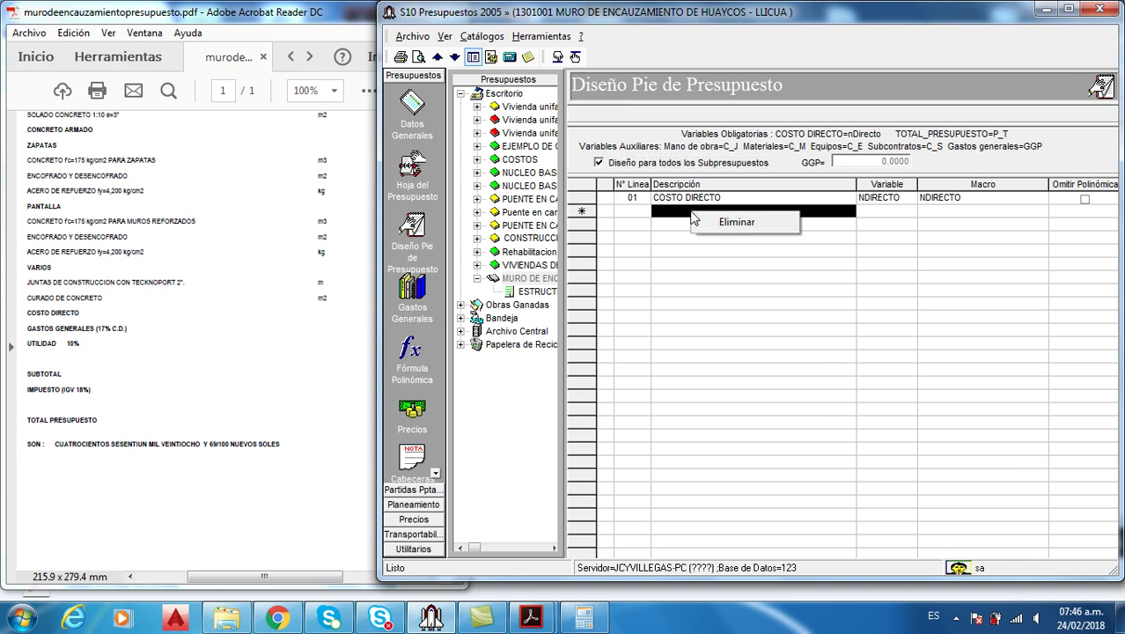
click(684, 222)
Add footer line 02 GASTOS GENERALES (17% C.D.) with variable GGP and macro 0.17*NDIRECTO
click(687, 211)
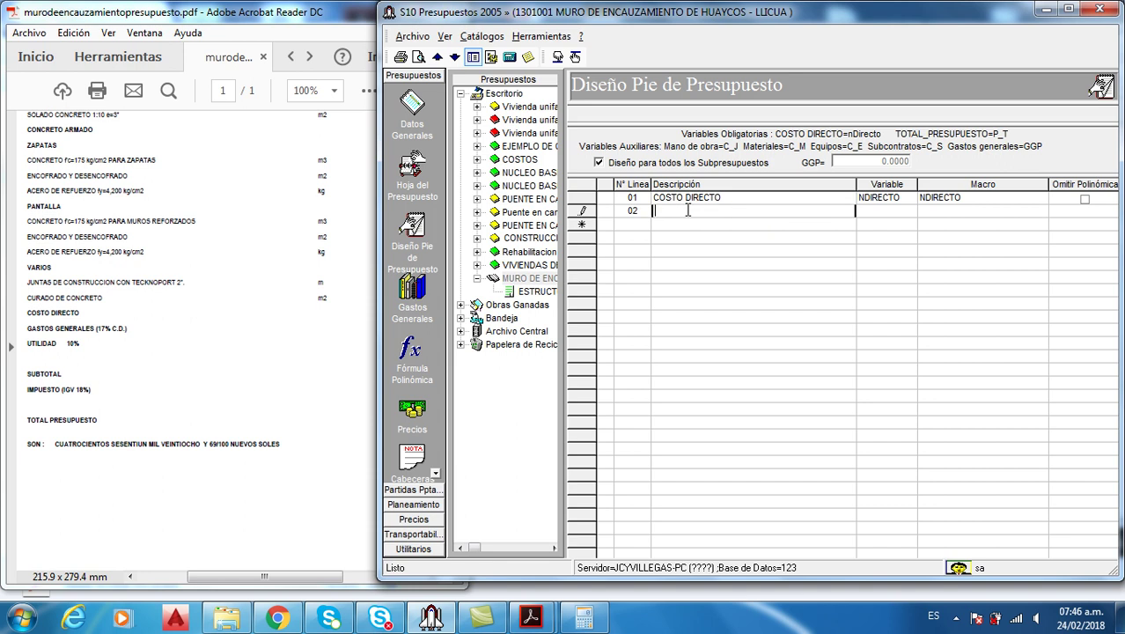
text(GASTOS GENERALES)
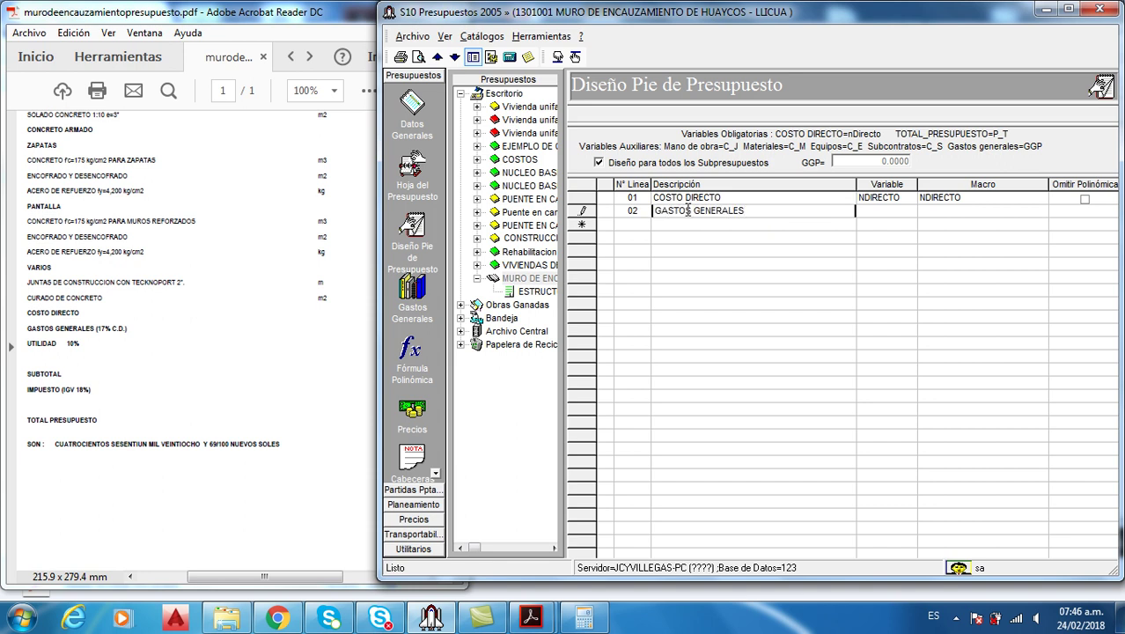
text( (17% C.D.)
key(Tab)
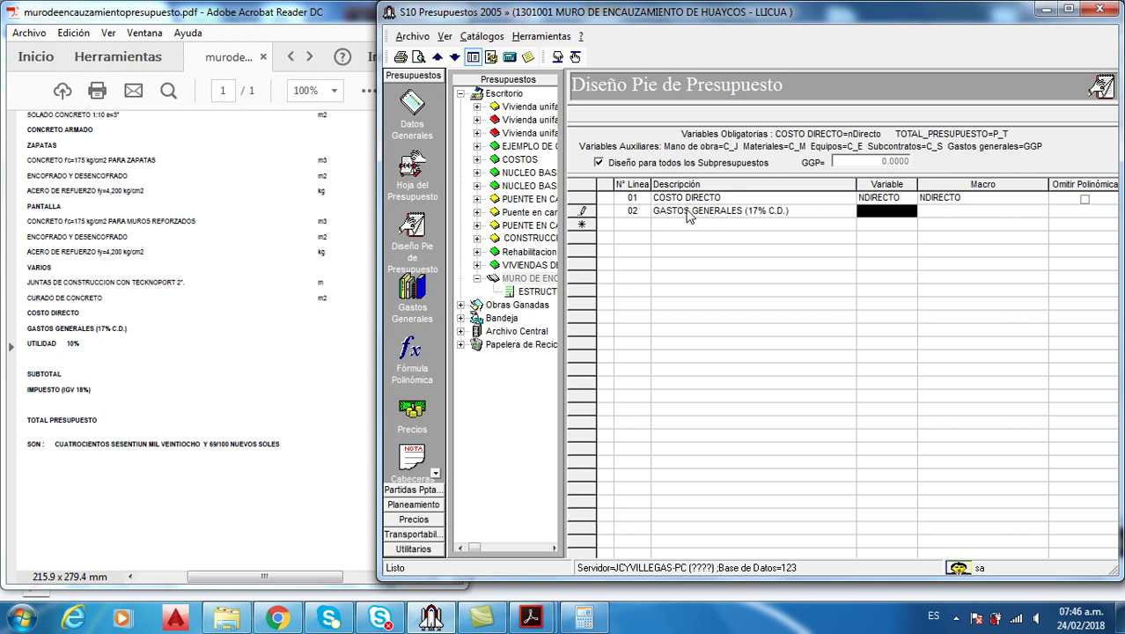
click(895, 220)
text(GGP)
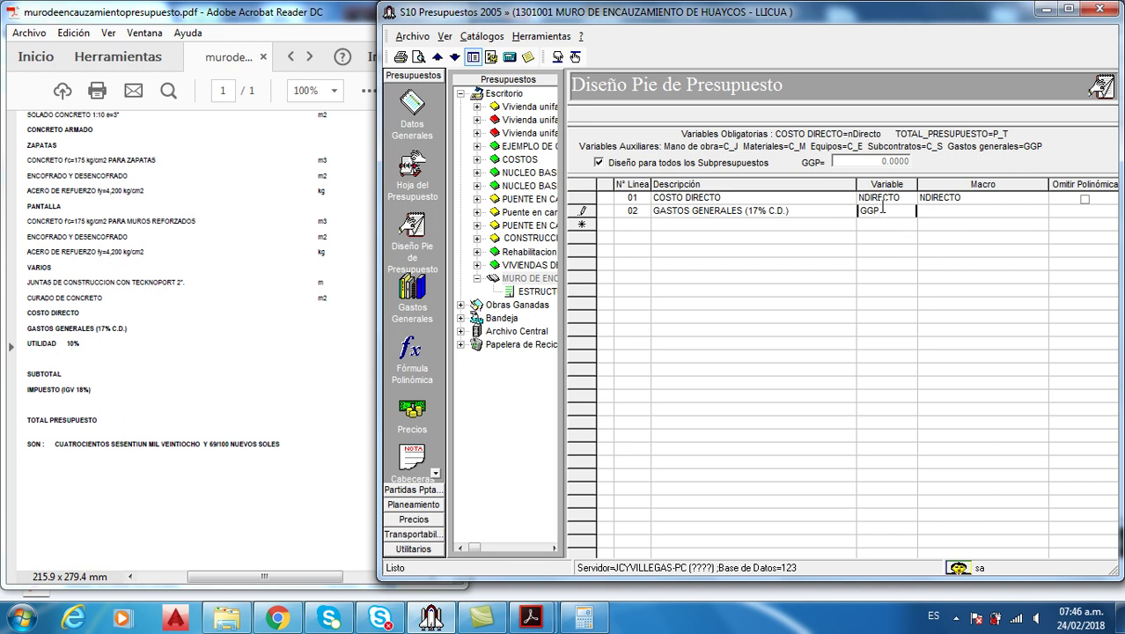
click(962, 211)
text(0.17*NDIRECTO)
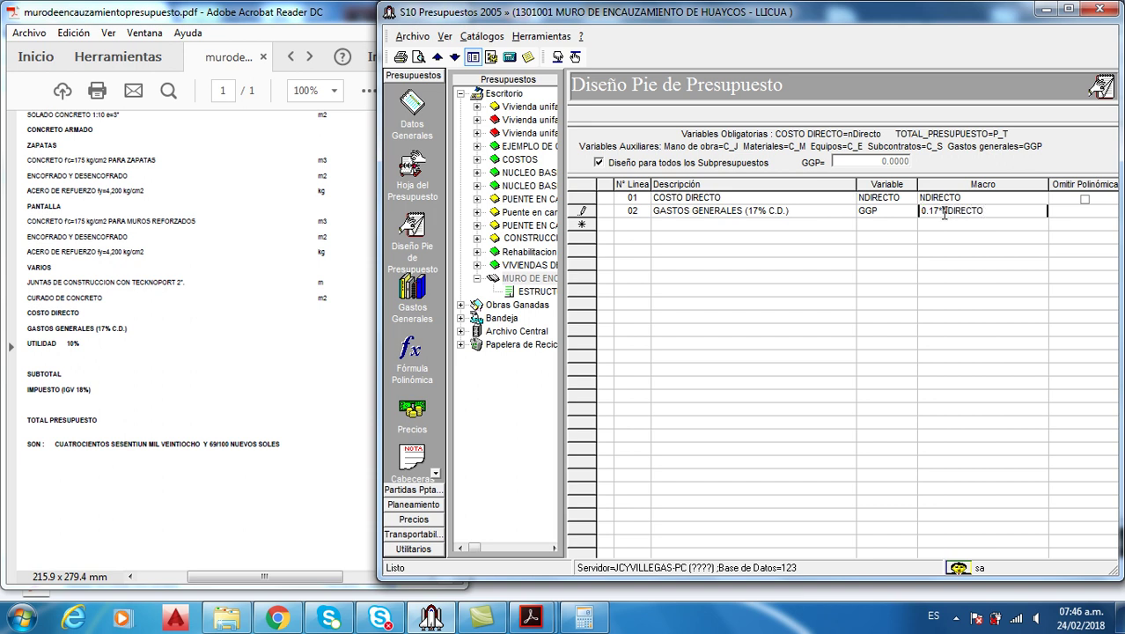
key(Tab)
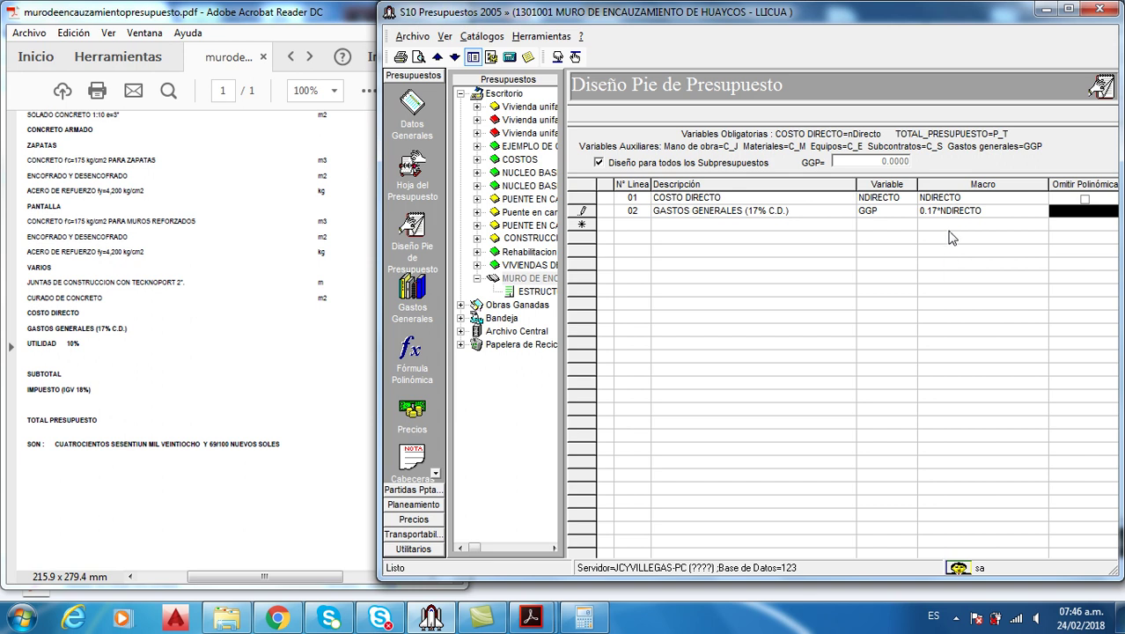
click(799, 226)
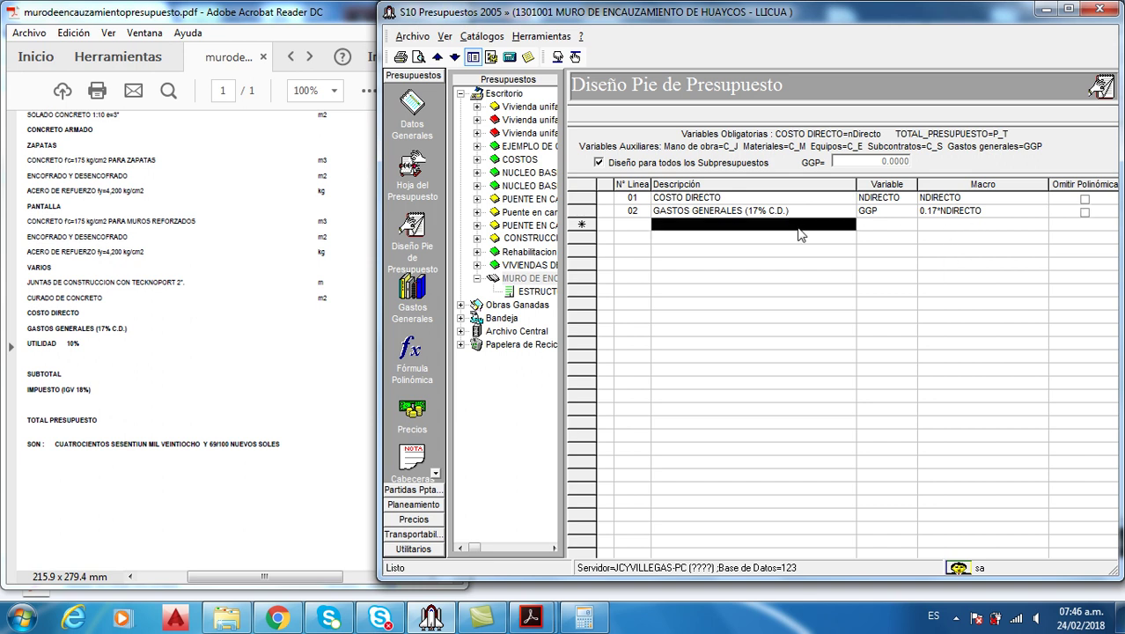
Add line UTILIDADES (10% C.D.) as UTI = 0.10*NDIRECTO, followed by a dashed separator line
text(UTI)
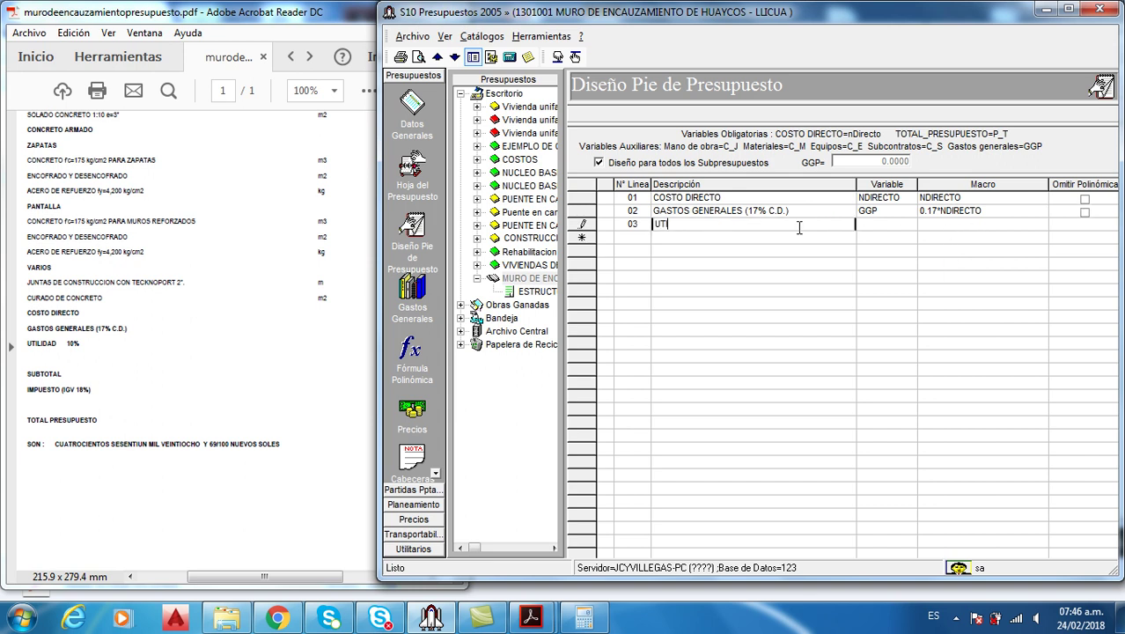
text(LIDADES (10% C.D.))
key(Tab)
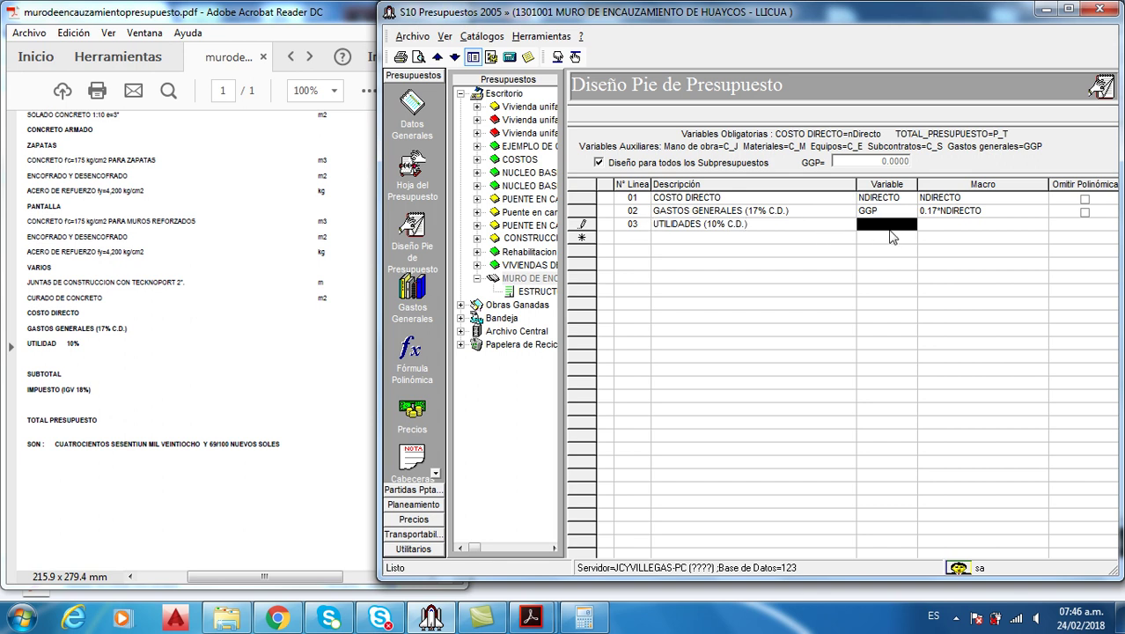
text(UTI)
key(Tab)
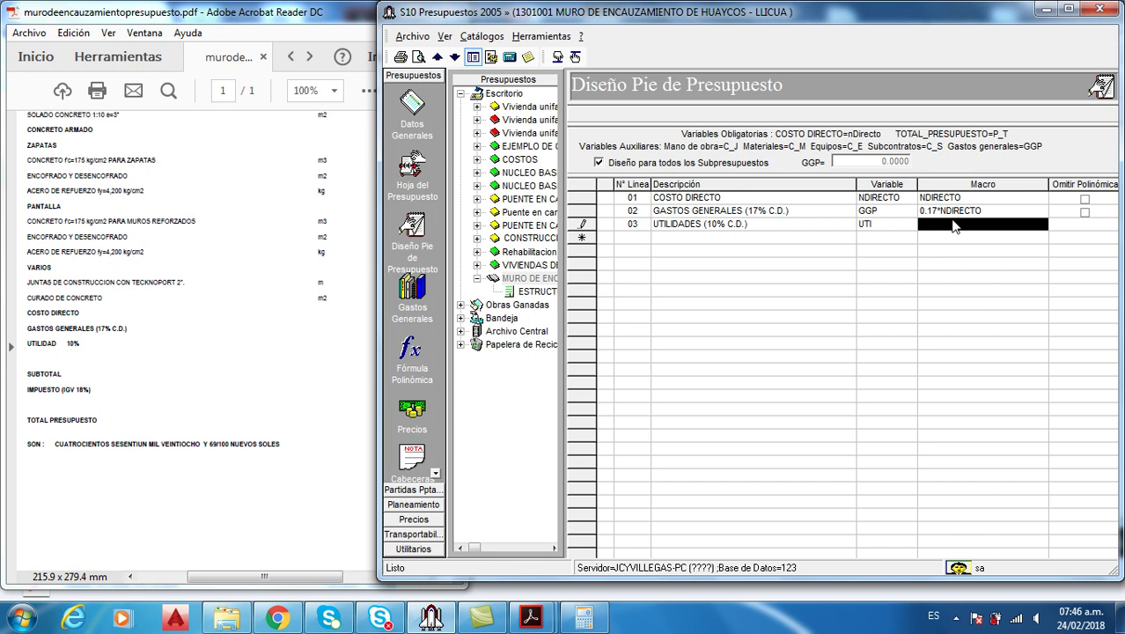
text(0.10)
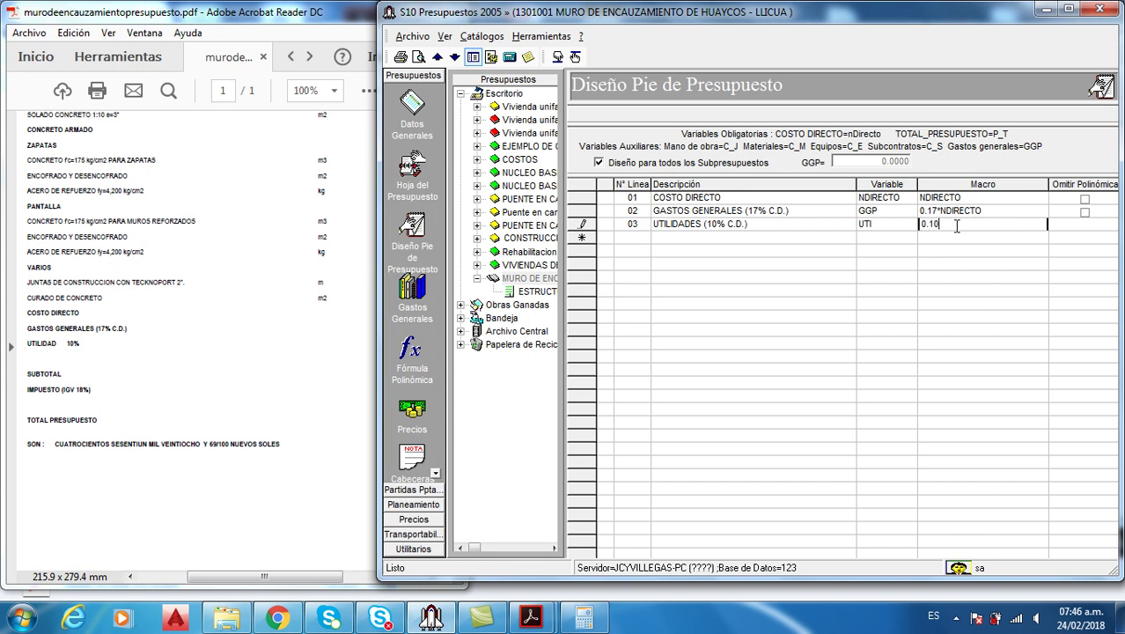
text(*NDIRECTO)
key(Tab)
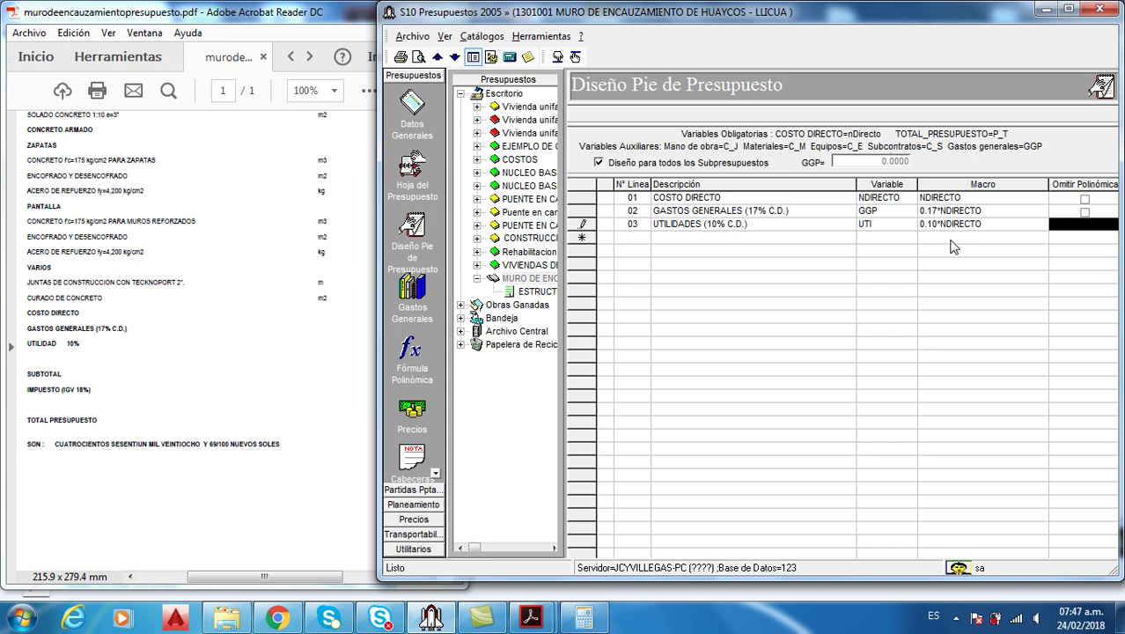
click(951, 240)
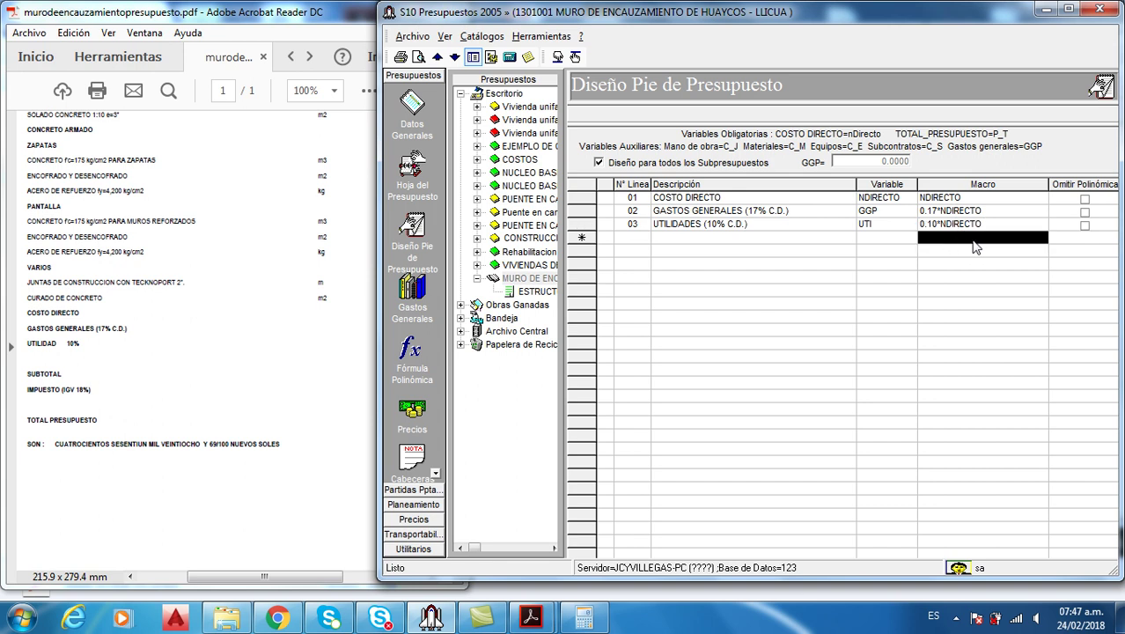
text(--------)
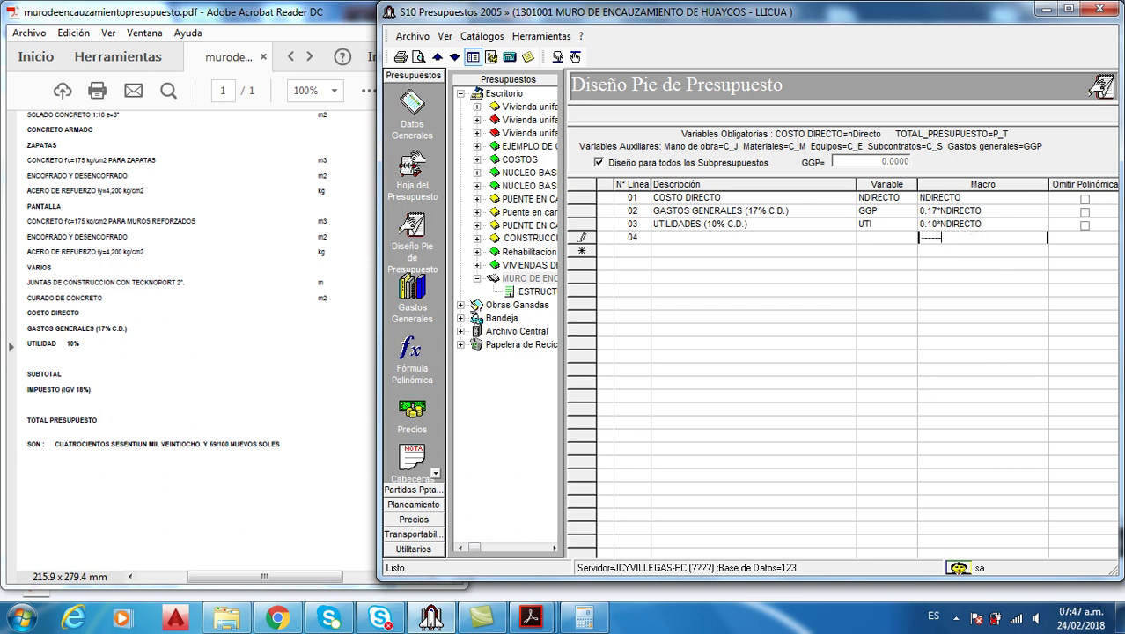
text(---------)
key(Return)
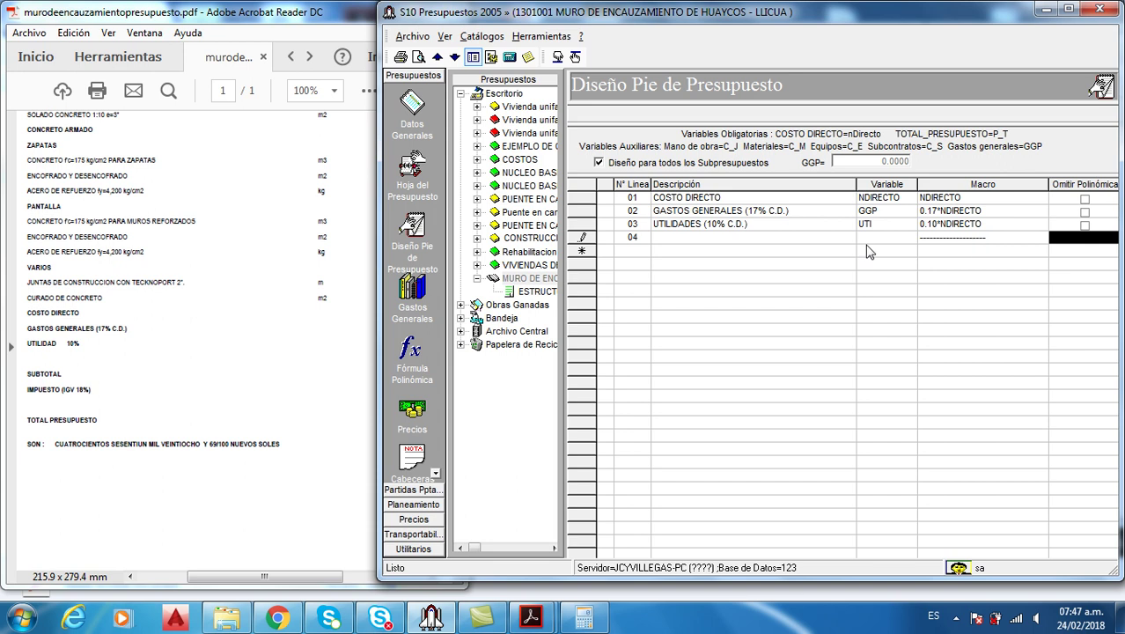
Add line 05 'SUBTORAL' with variable ST and macro NDIRECTO+GGP+UTI
click(839, 253)
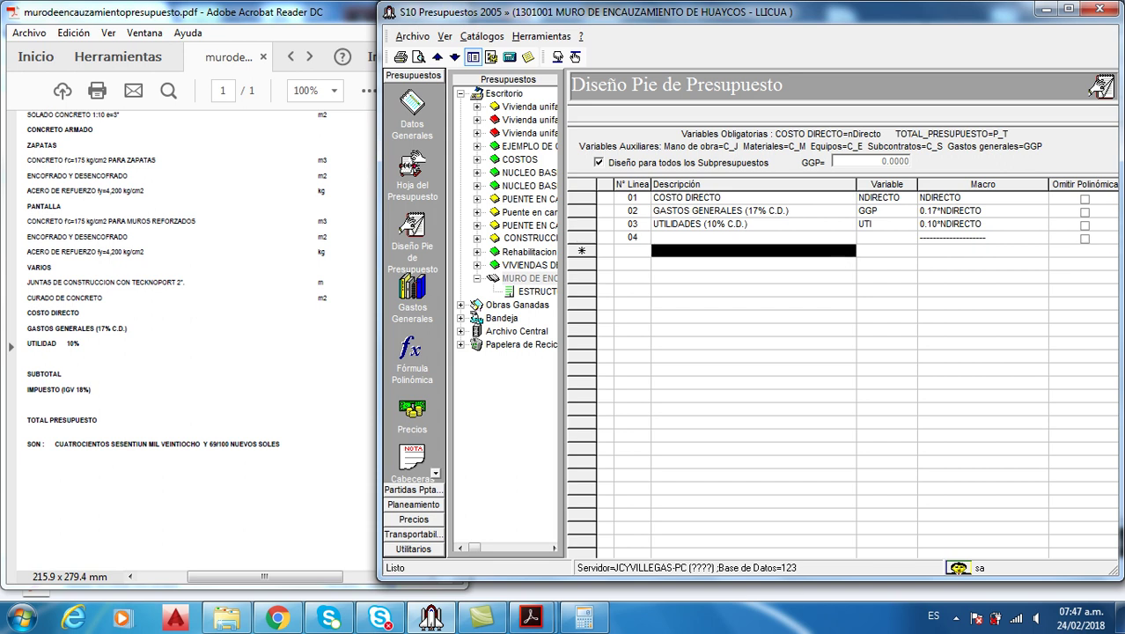
text(SUBTO)
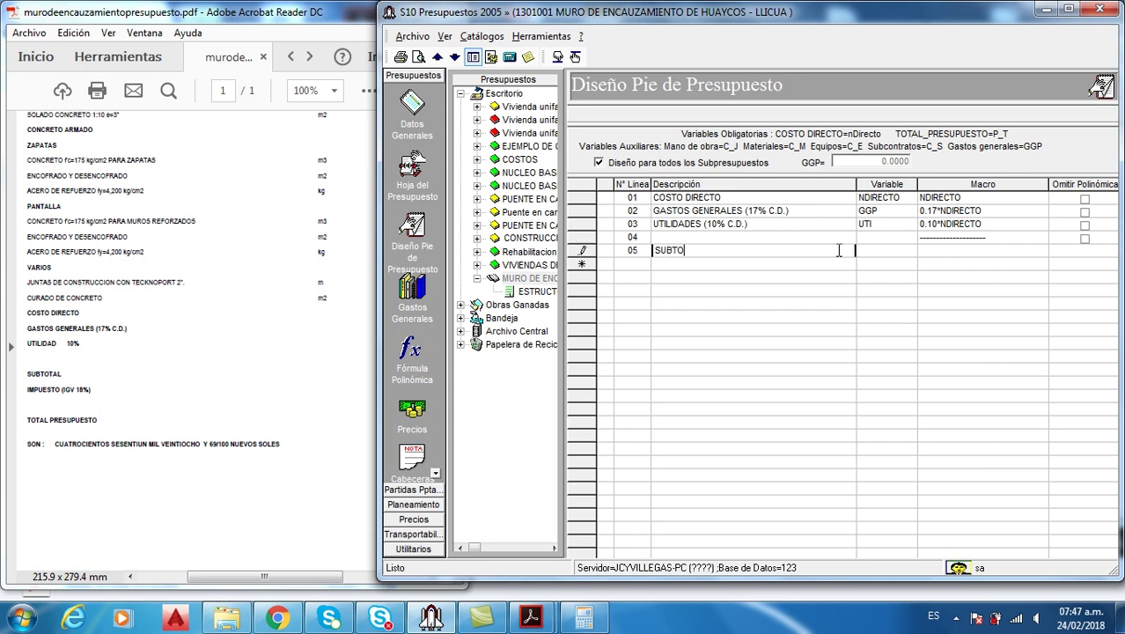
text(RAL)
click(887, 250)
text(ST)
key(Tab)
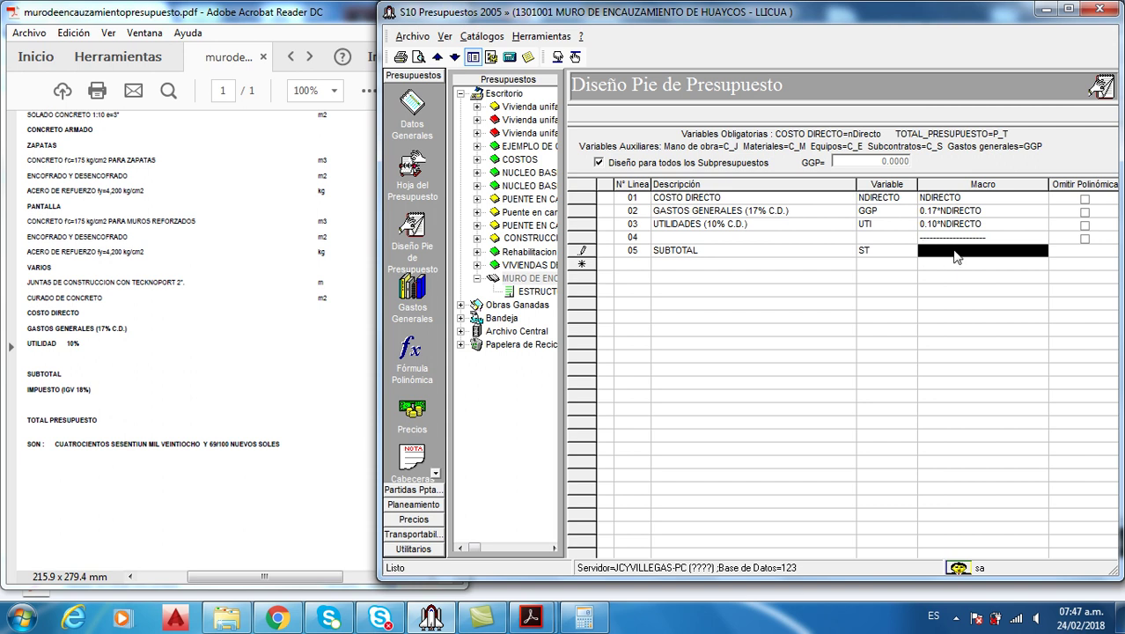
text(NDIREC)
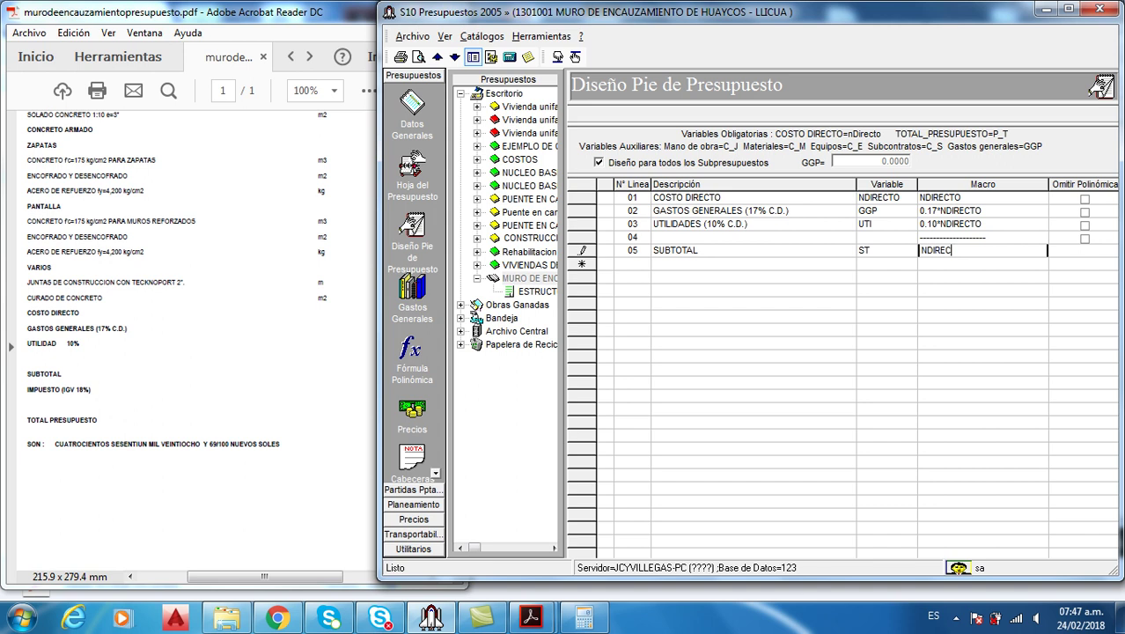
text(TO+GGP+UTI)
key(Tab)
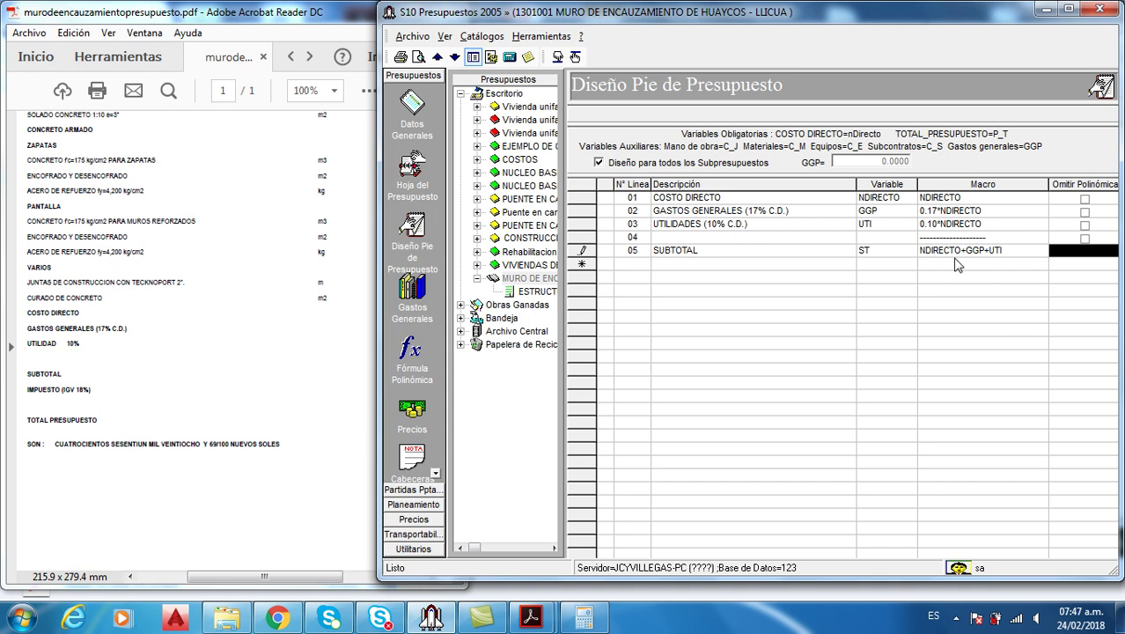
Add line 06 IMPUESTO (18% ST) with variable IGV and macro 0.18*ST
click(836, 272)
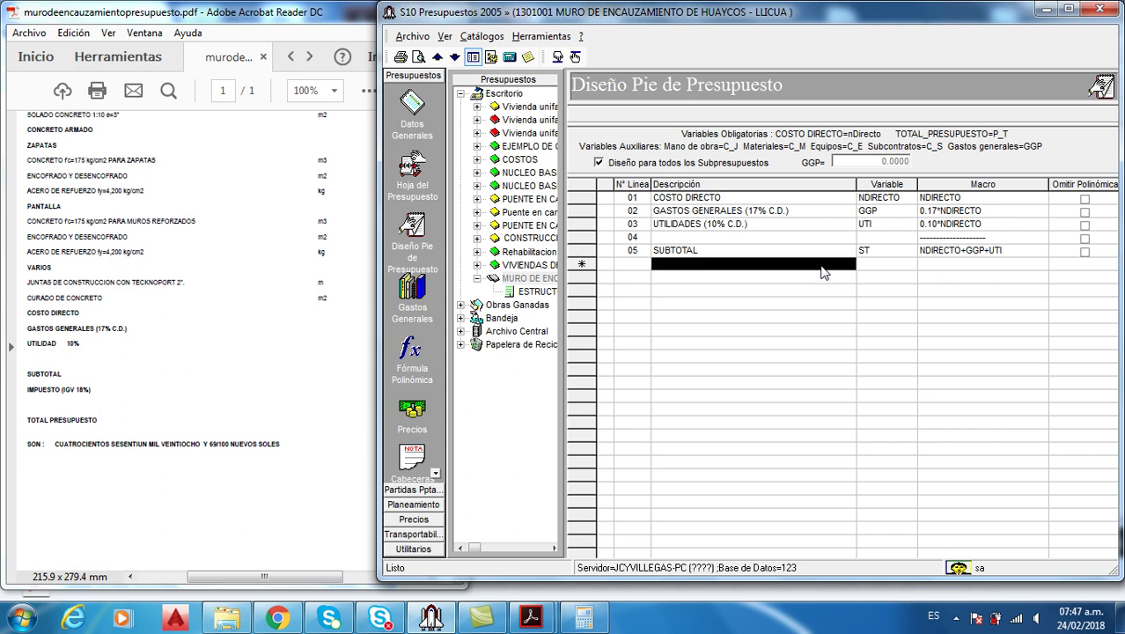
text(IM)
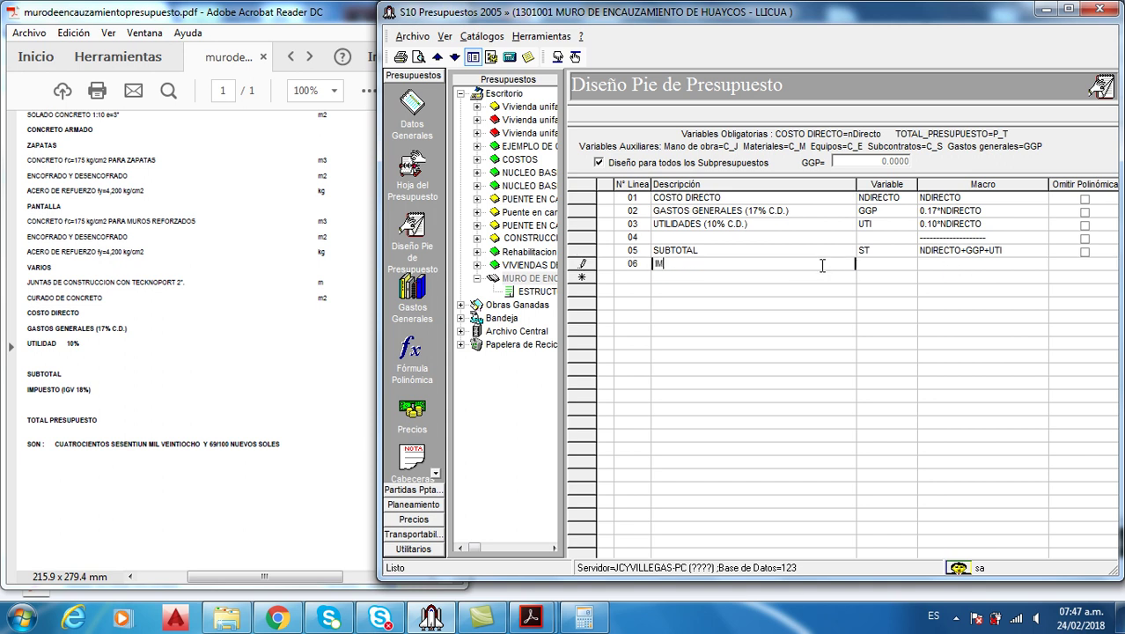
text(PUESTO (18% ST))
key(Tab)
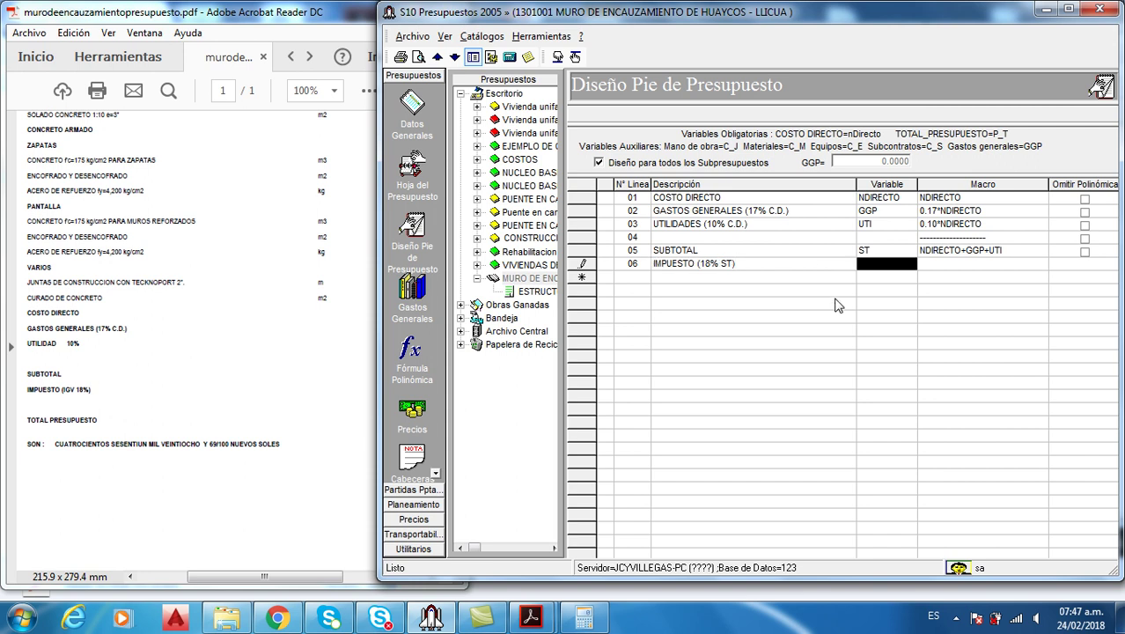
text(IGV)
key(Tab)
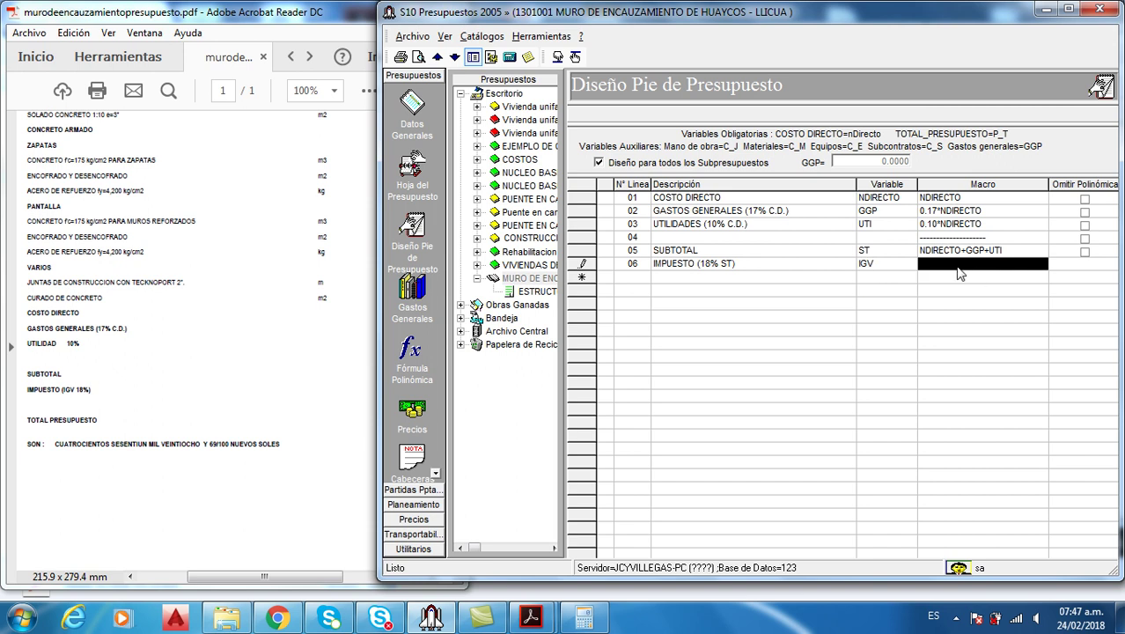
text(0.18)
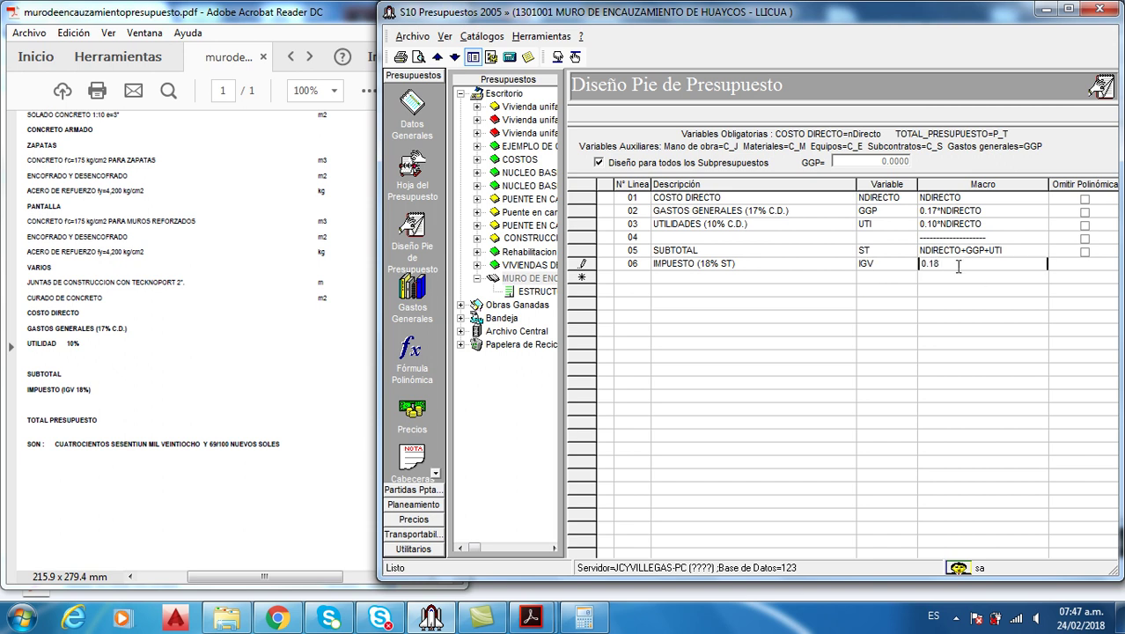
text(*ST)
key(Tab)
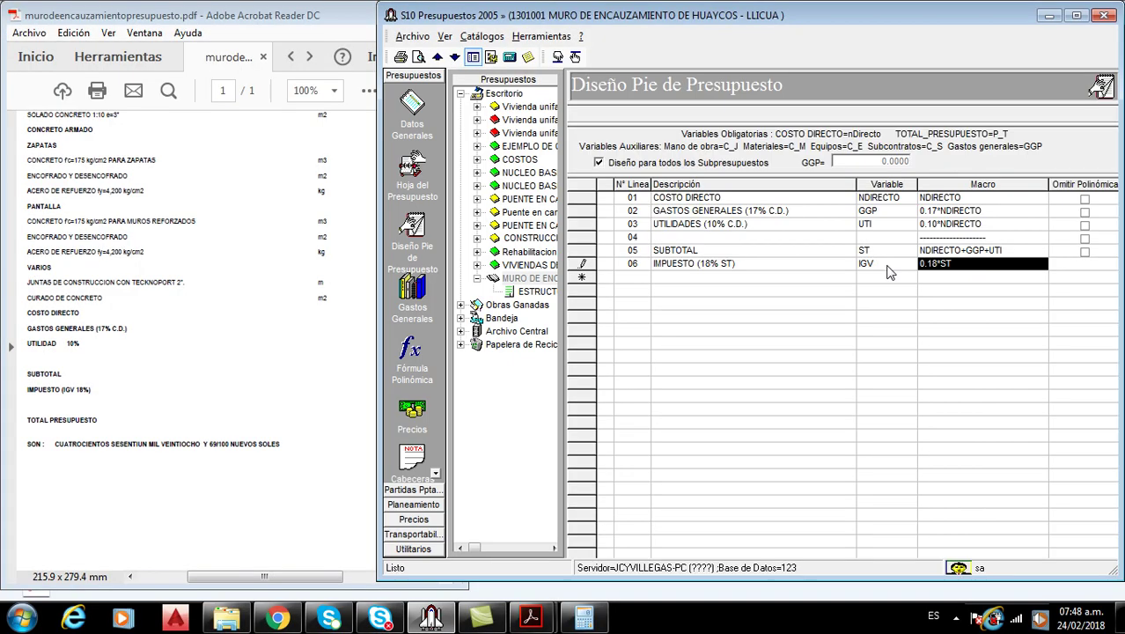
Put a dashed separator on line 07 and the description TOTAL PRESUPUESTO on line 08
click(876, 264)
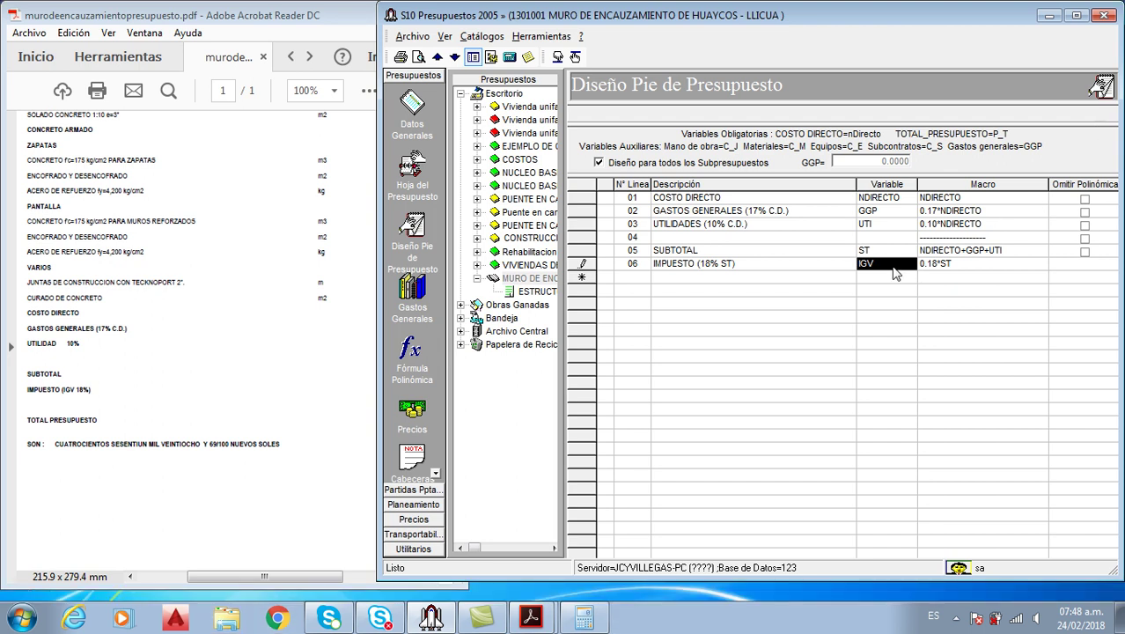
click(958, 280)
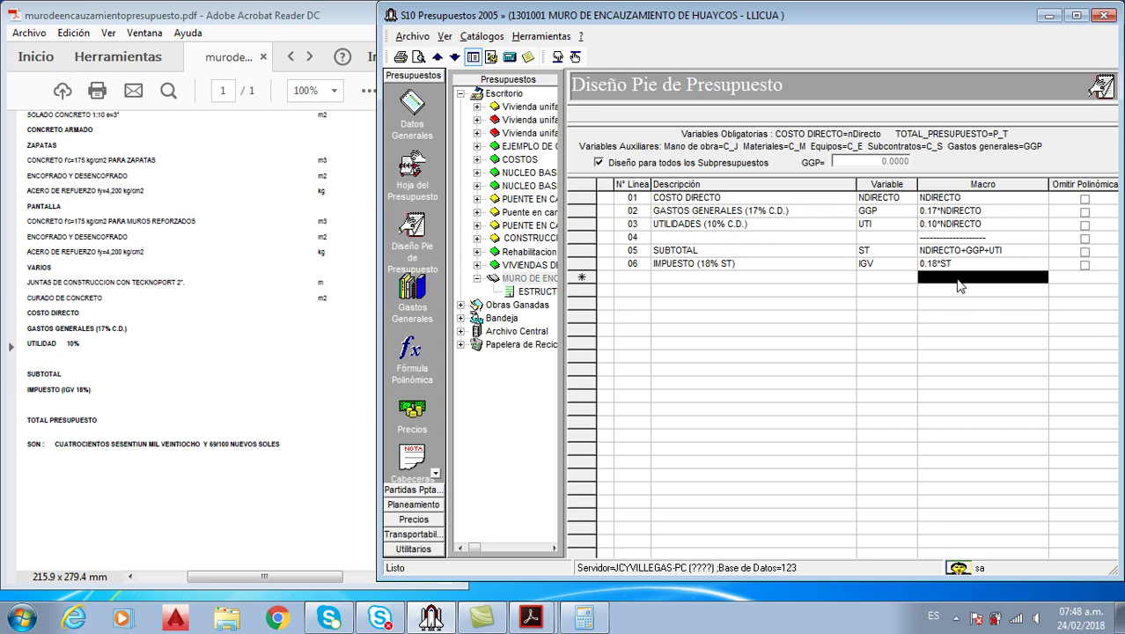
text(--------------------)
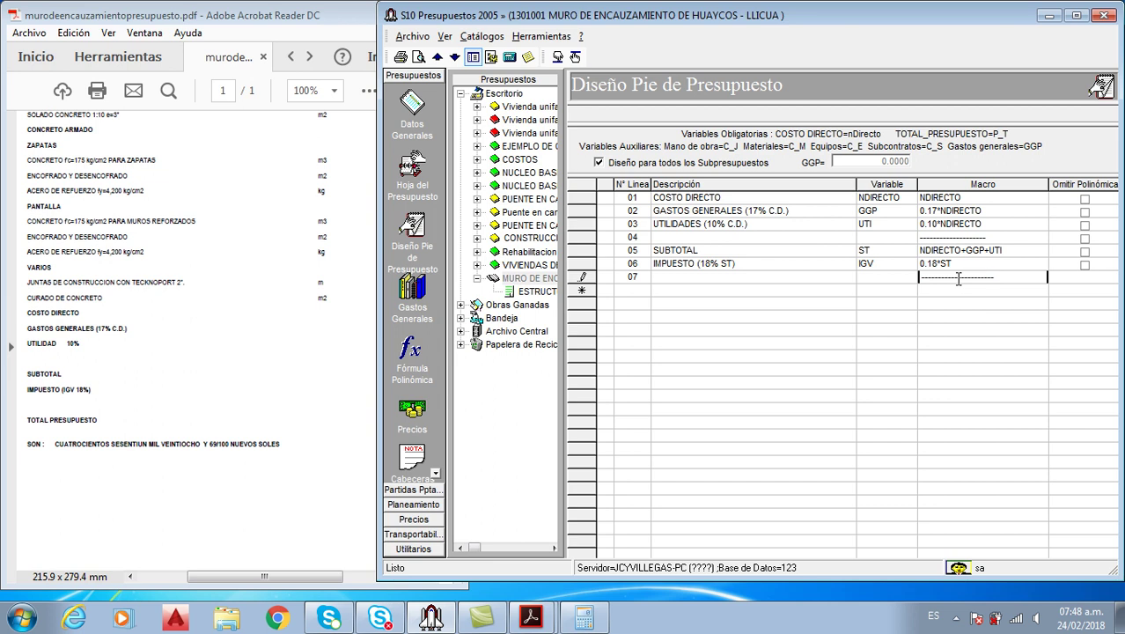
click(837, 293)
text(TOTAL PRESUPUESTO)
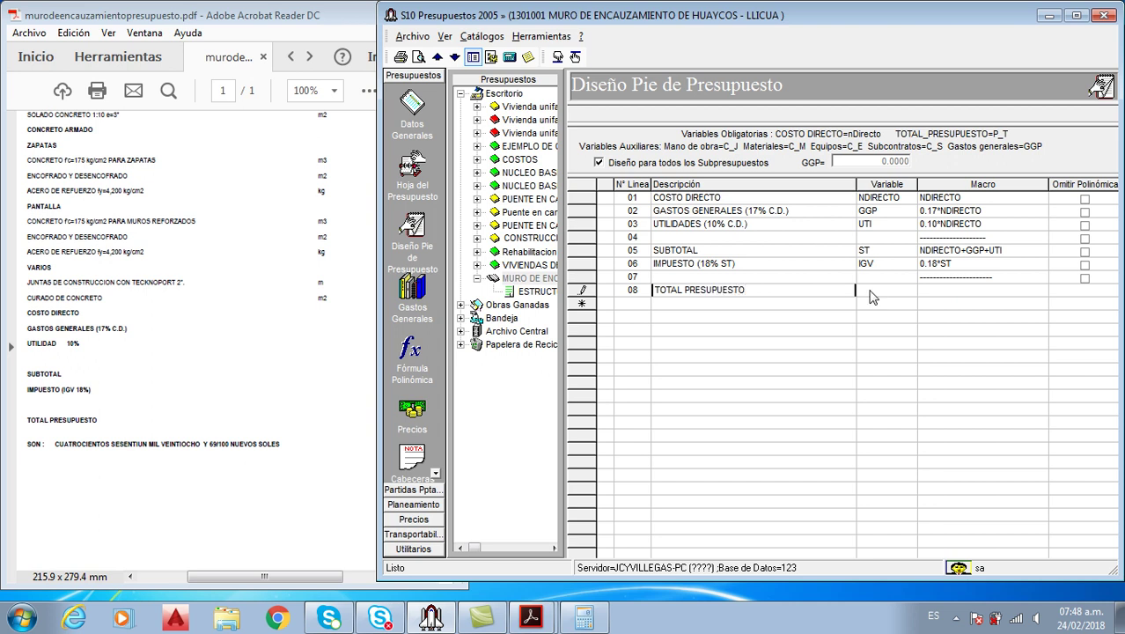
click(901, 293)
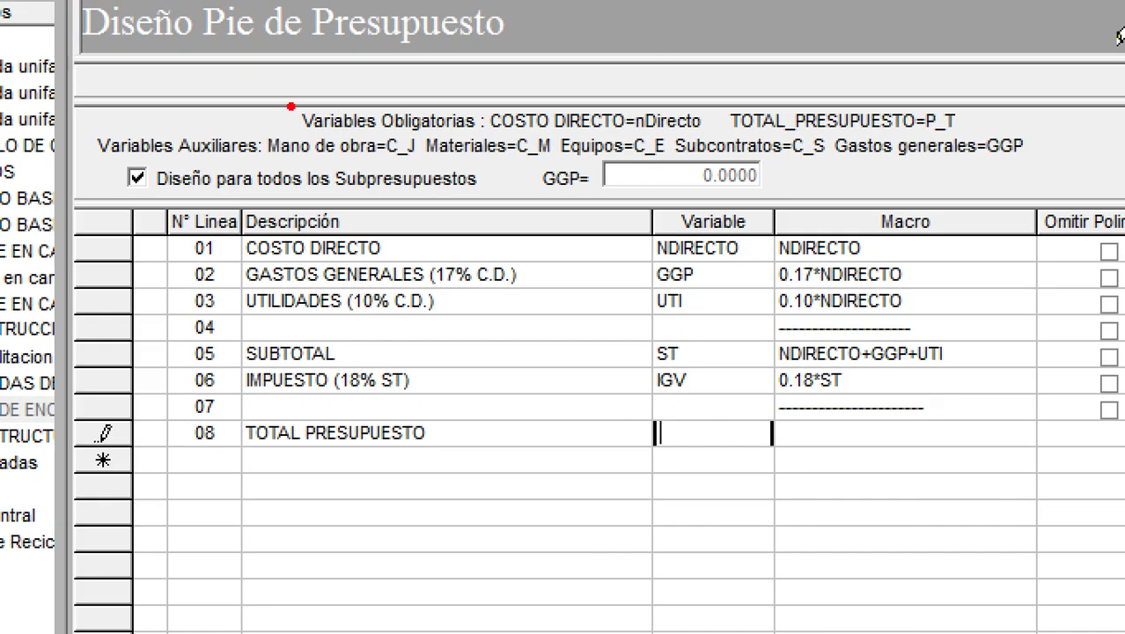
mouse_move(287, 104)
mouse_down()
mouse_move(1014, 166)
mouse_move(999, 138)
mouse_move(973, 138)
mouse_up()
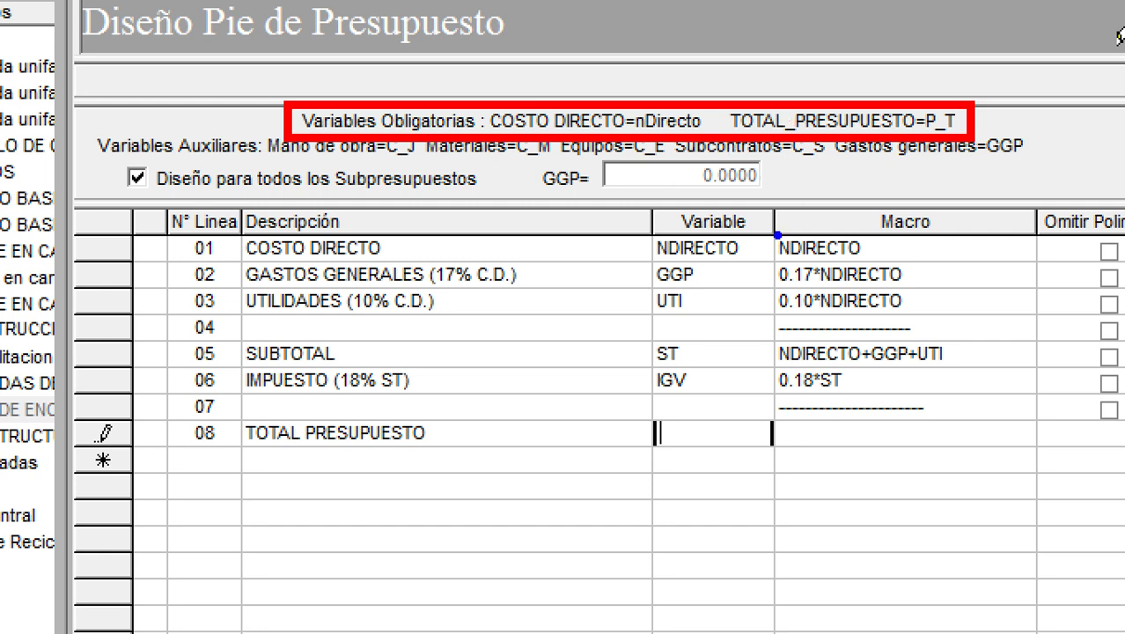
drag(762, 224, 878, 268)
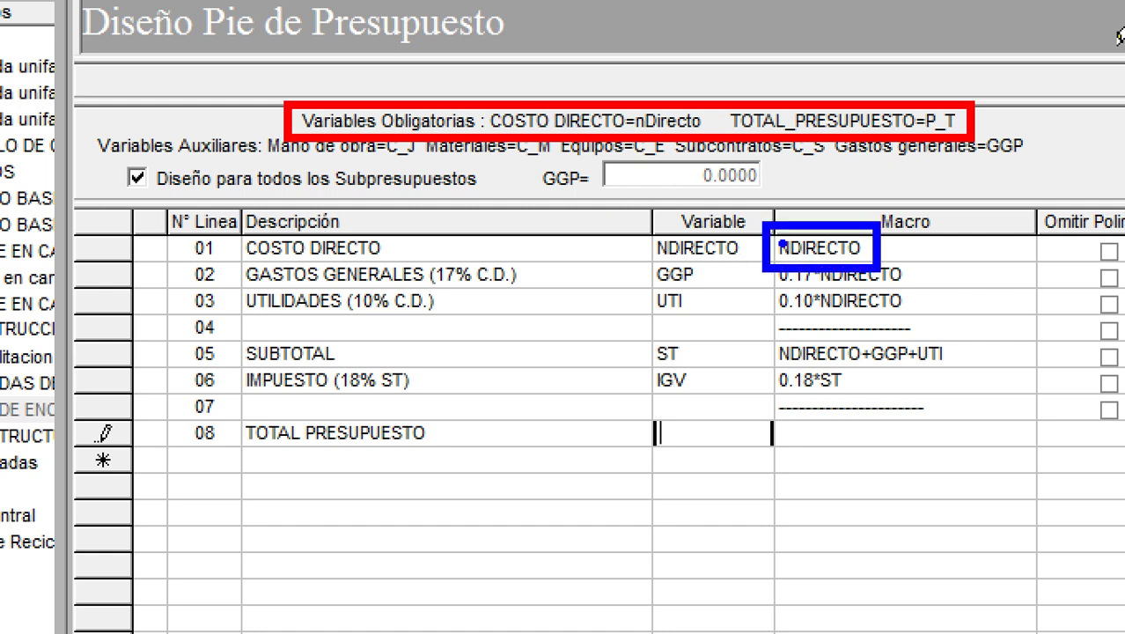
mouse_move(655, 409)
mouse_down()
mouse_move(779, 466)
mouse_move(962, 472)
mouse_move(786, 464)
mouse_up()
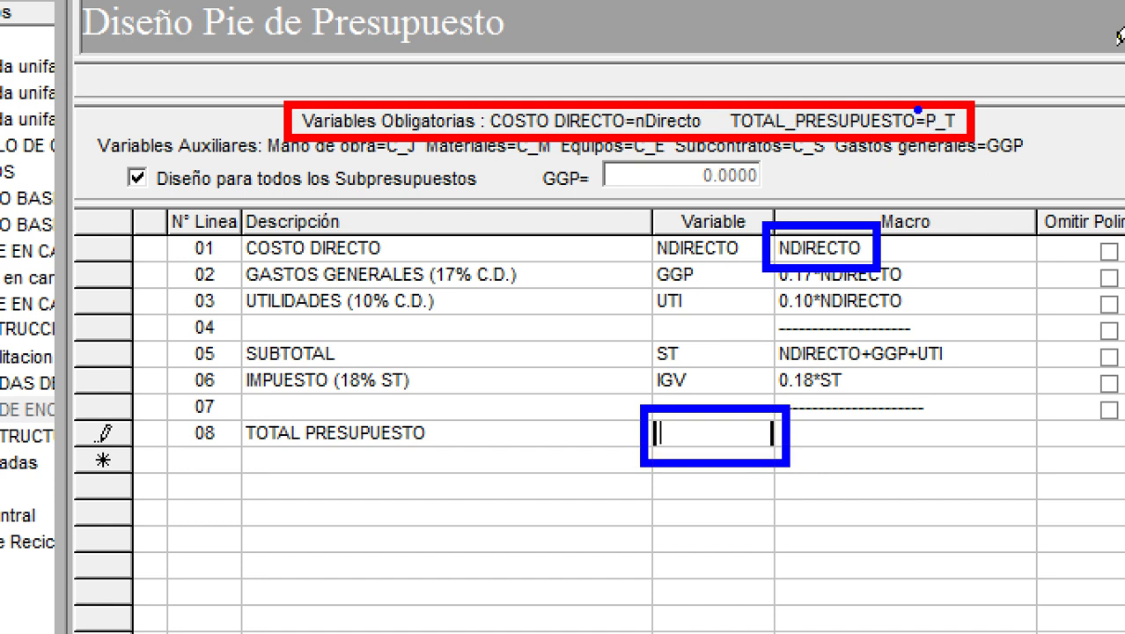
mouse_move(918, 103)
mouse_down()
mouse_move(946, 139)
mouse_move(970, 139)
mouse_up()
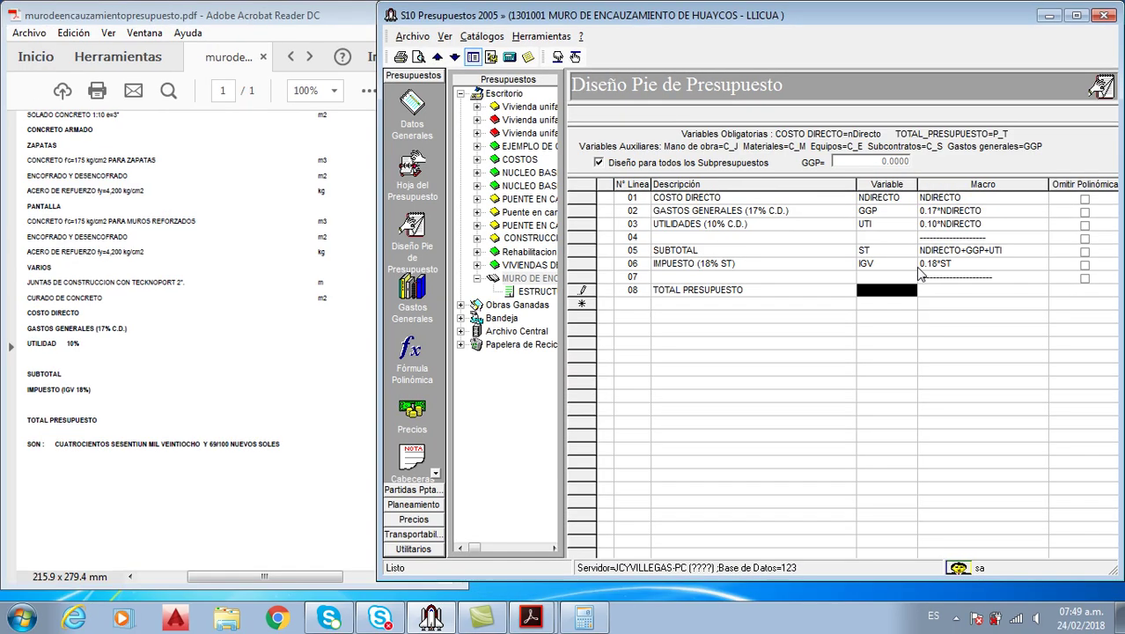
Give the TOTAL PRESUPUESTO line variable P_T and macro ST+IGV
text(P_T)
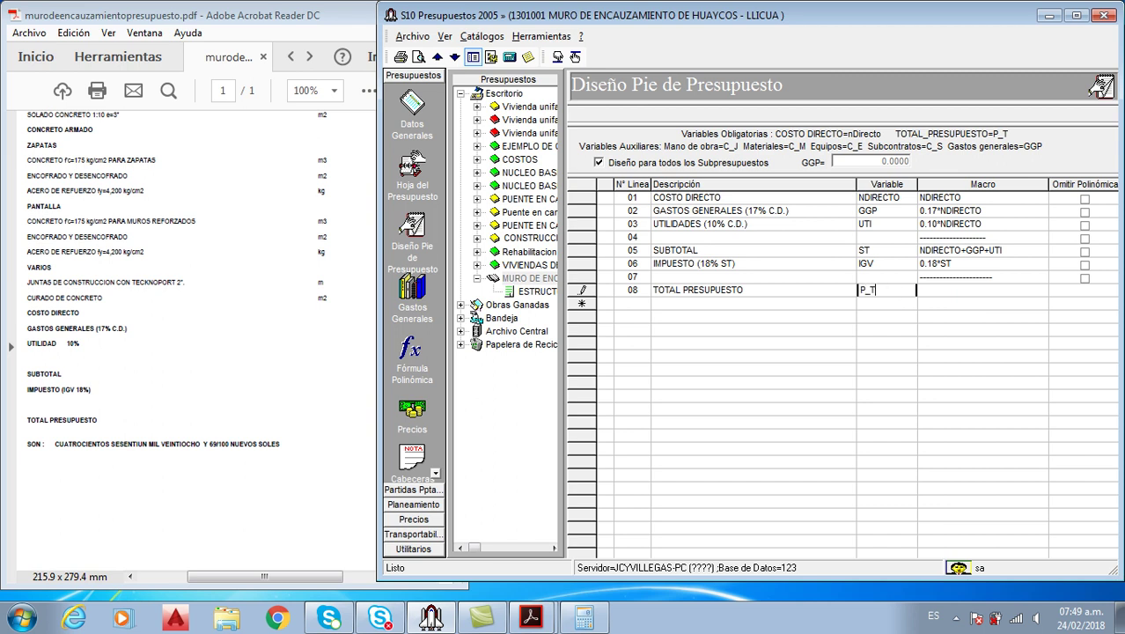
key(Tab)
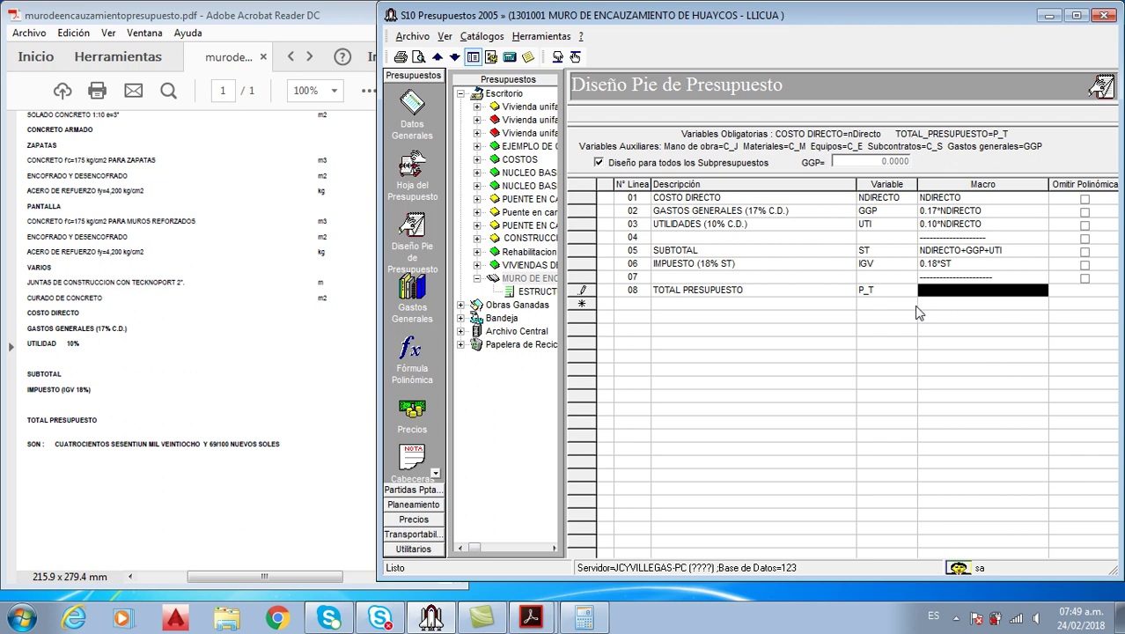
text(ST)
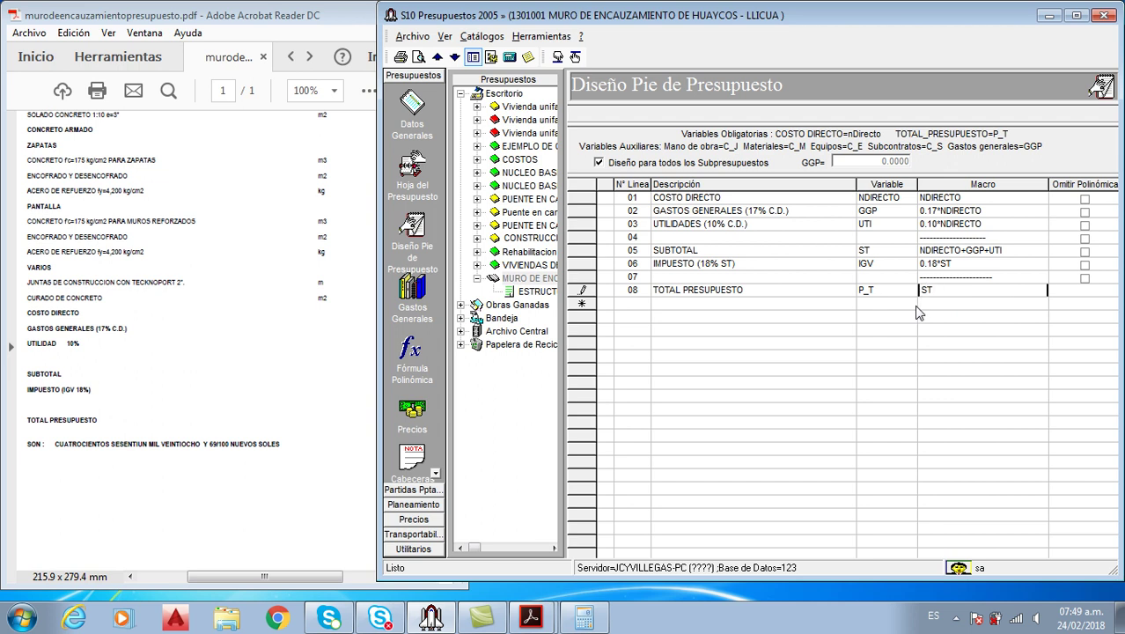
text(+IGV)
key(Tab)
Review the earlier footer formulas, including 0.17*NDIRECTO, and maximize the S10 window
click(955, 264)
click(968, 250)
click(968, 237)
click(971, 264)
click(968, 211)
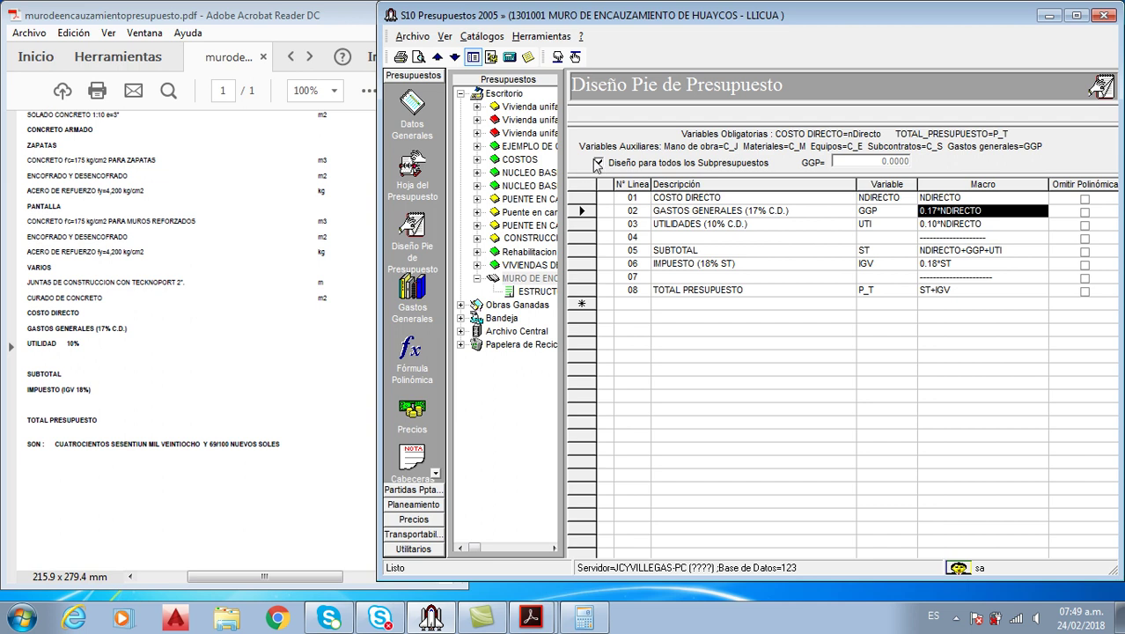
click(1076, 15)
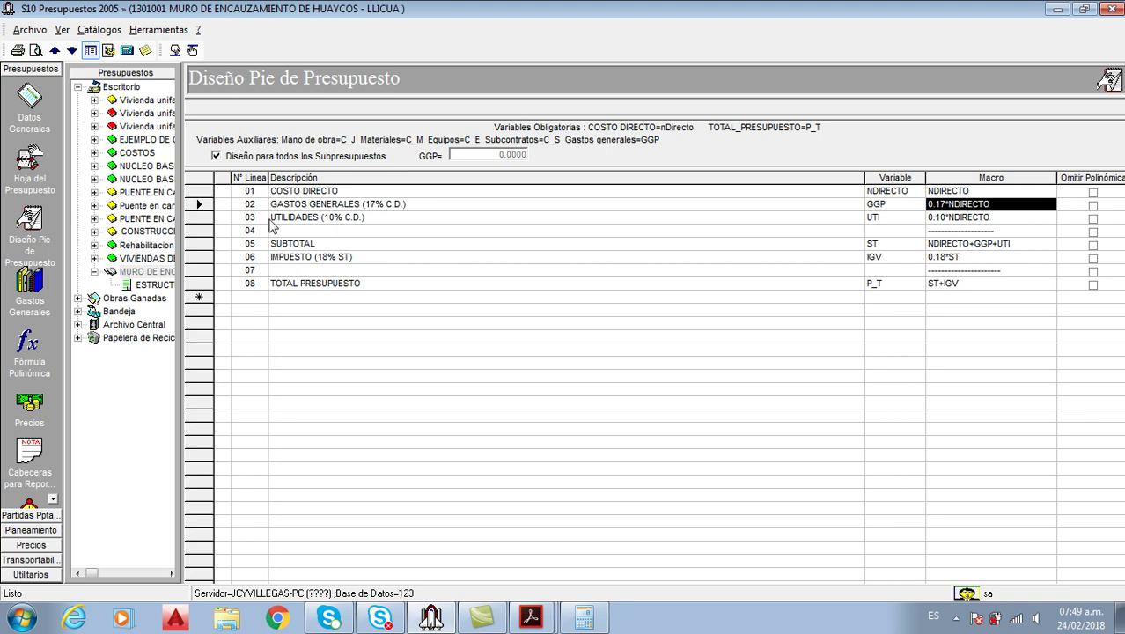
Open the budget sheet with item codes and set SOLADO DE CONCRETO's quantity to 572
drag(180, 215, 286, 218)
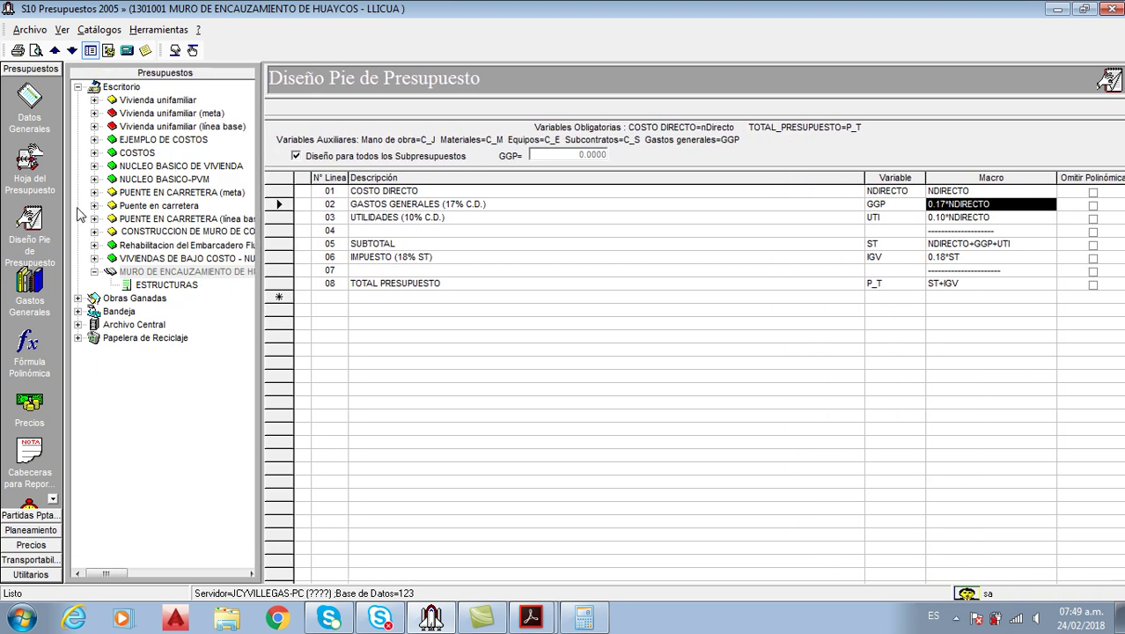
click(34, 167)
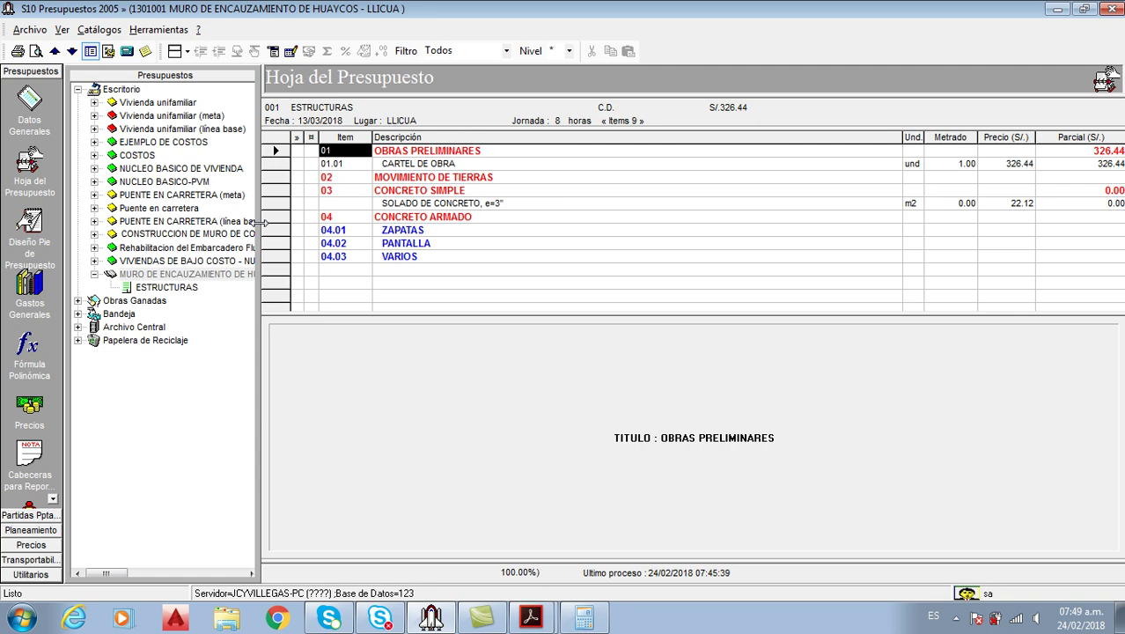
drag(260, 225, 289, 225)
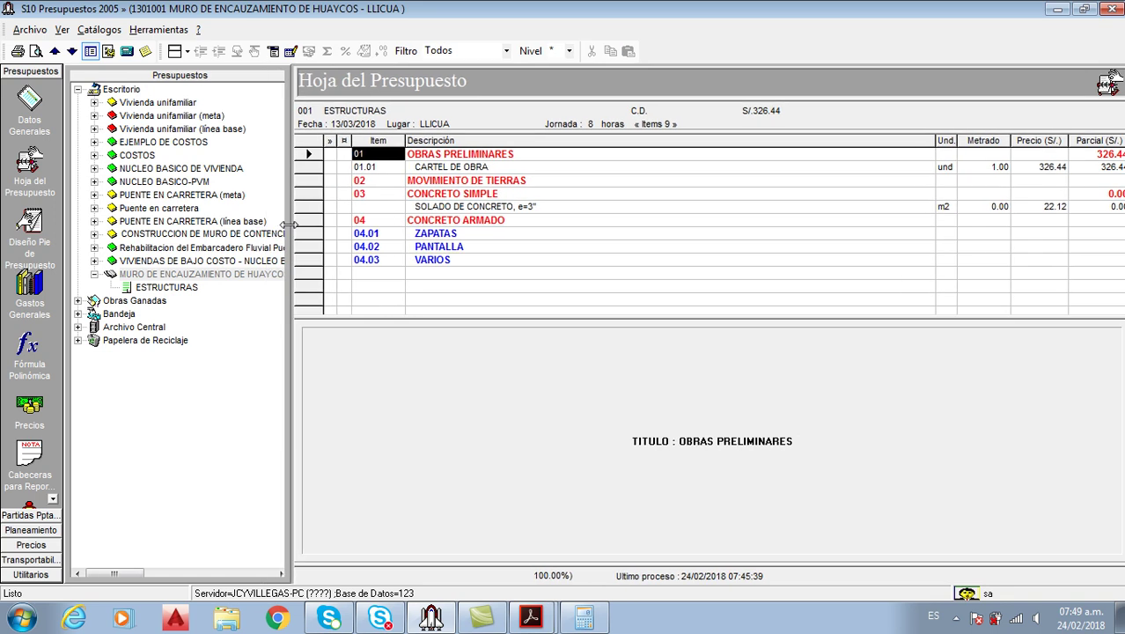
click(275, 51)
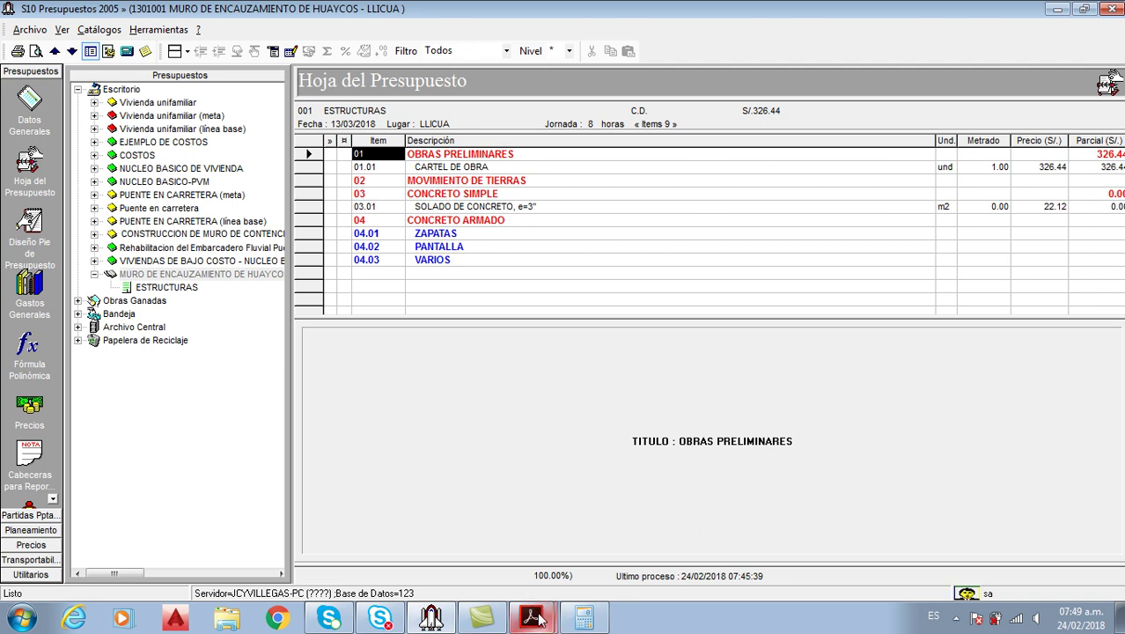
mouse_move(532, 616)
click(492, 552)
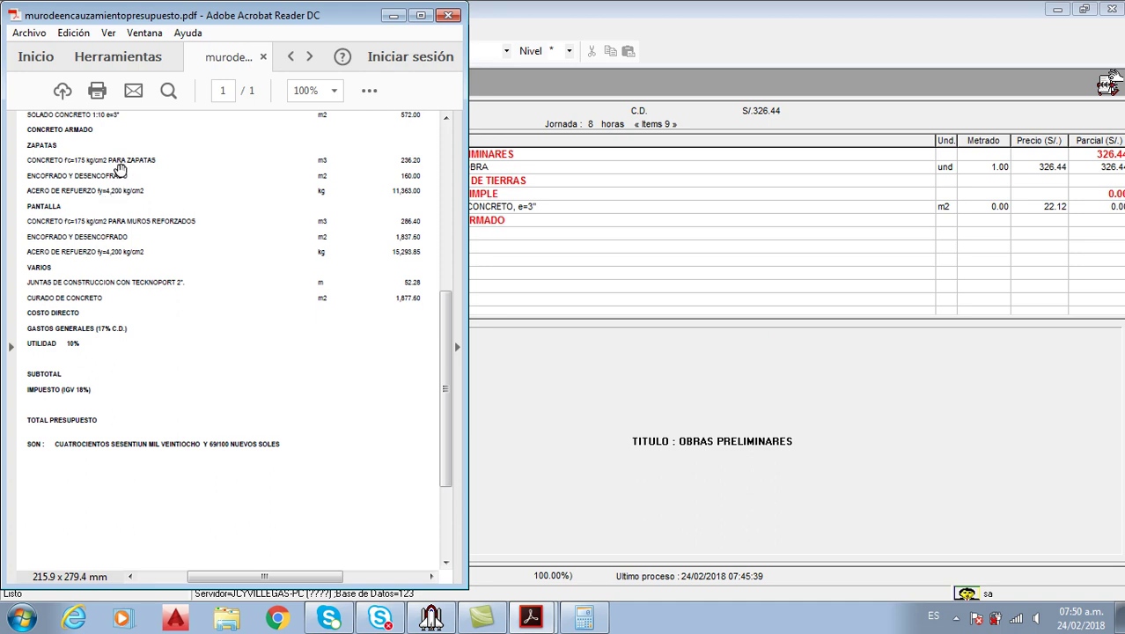
click(999, 208)
text(572)
key(Return)
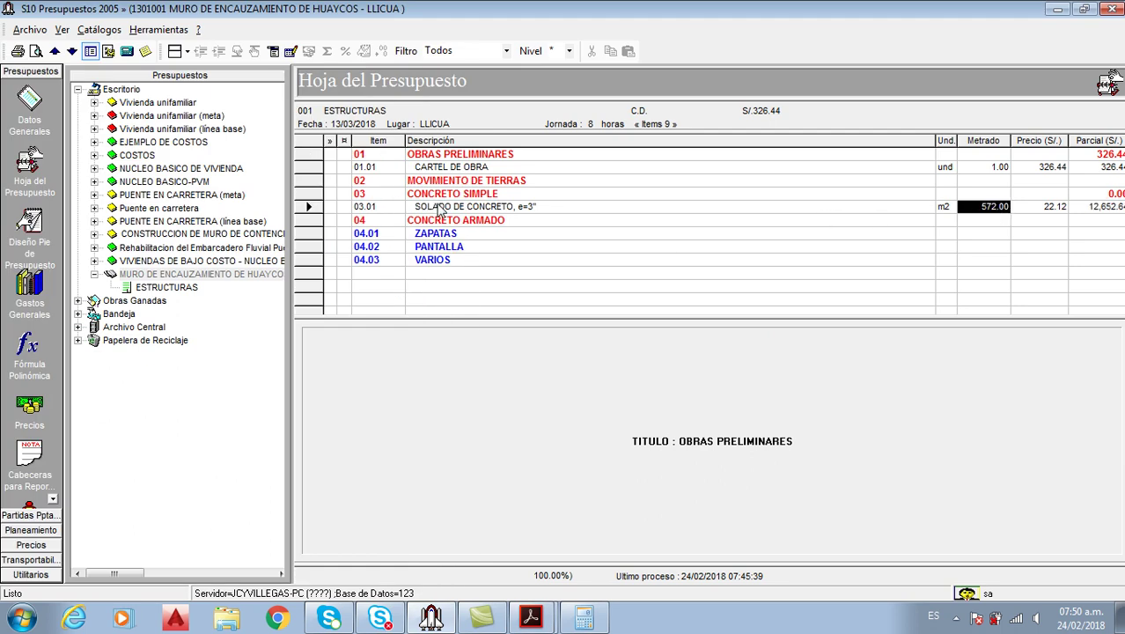
Process the Estructuras budget, giving direct cost 12,979.08 and total 16,846.85
click(289, 56)
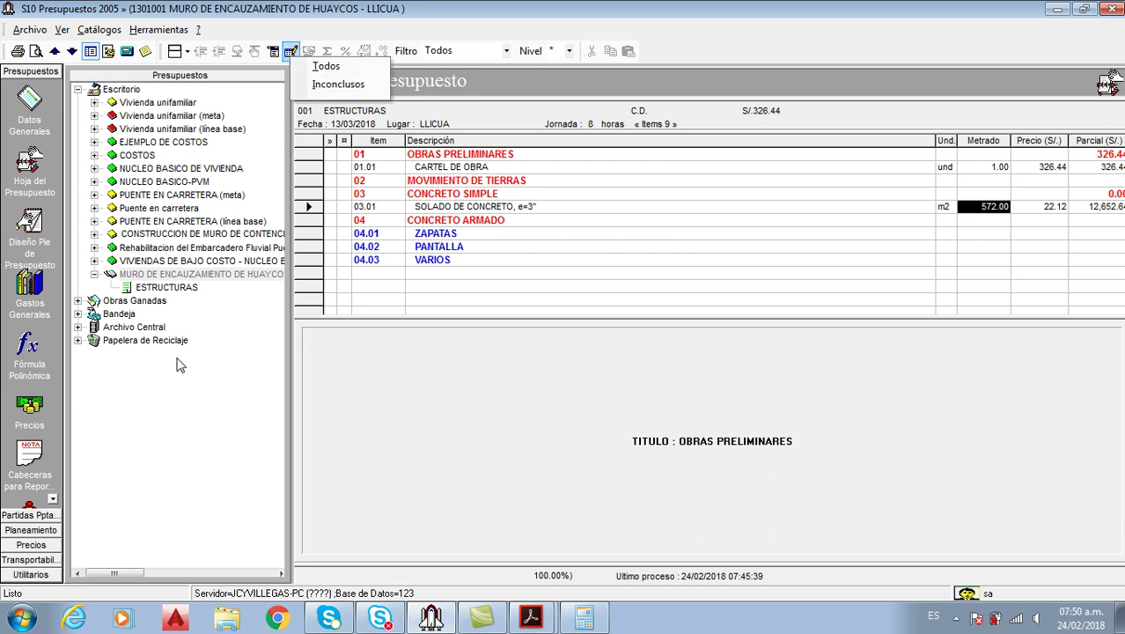
click(185, 287)
click(288, 51)
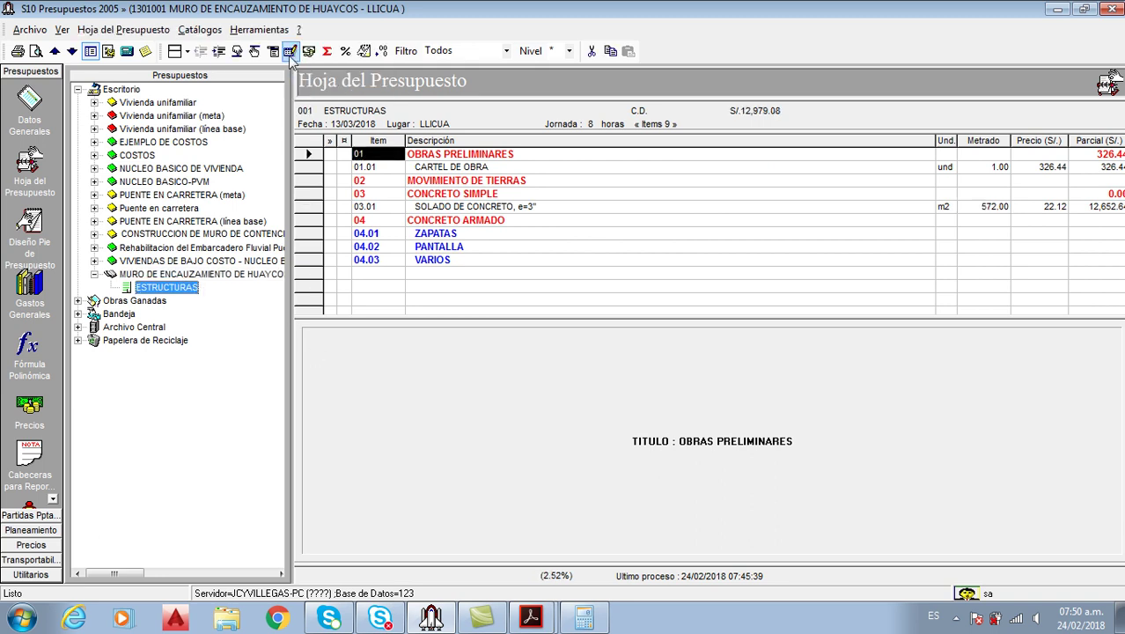
click(524, 407)
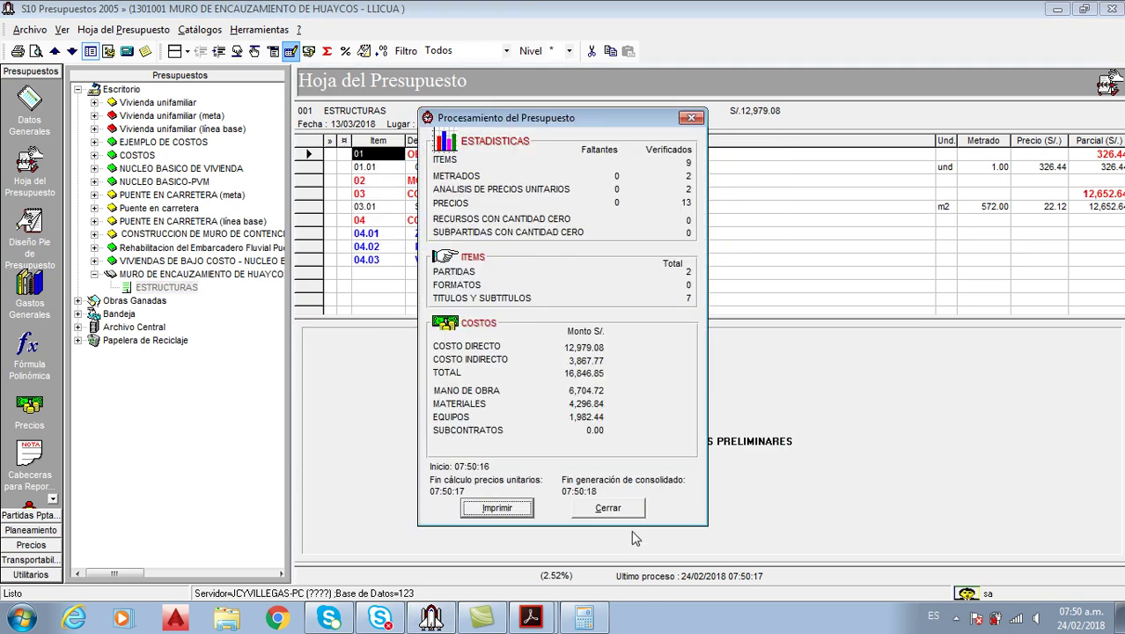
click(618, 511)
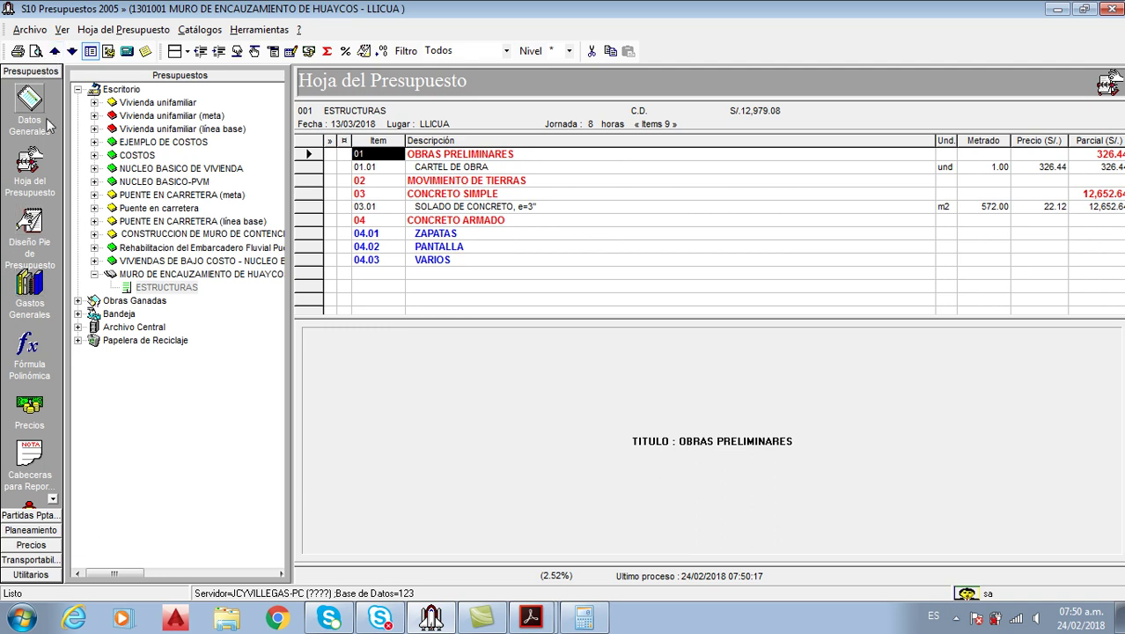
click(35, 50)
mouse_move(211, 65)
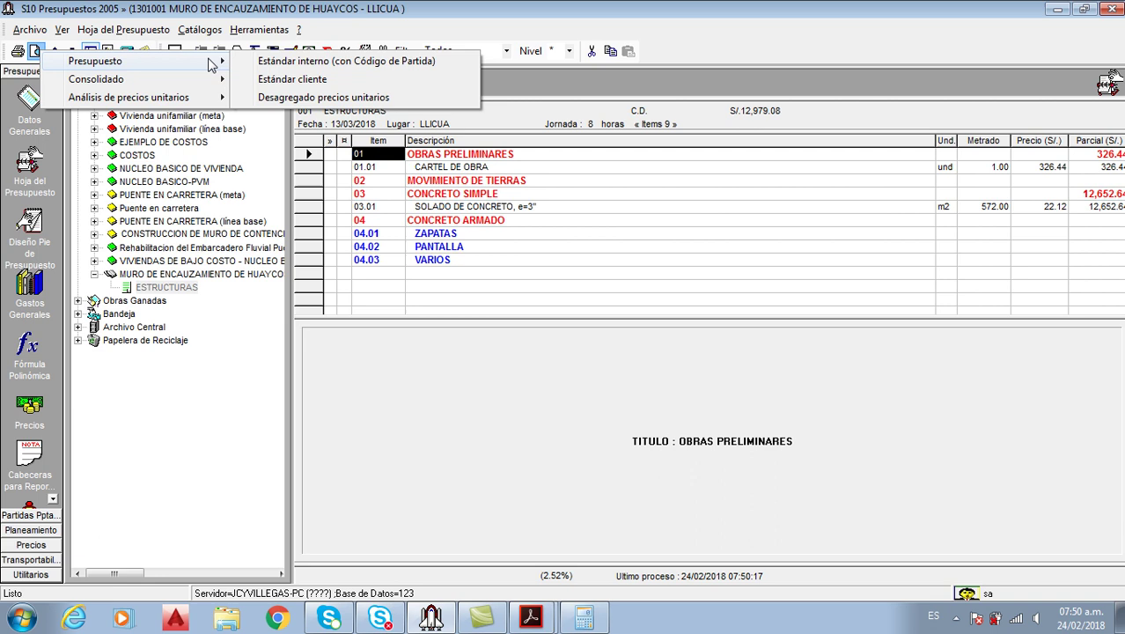
click(303, 79)
click(464, 160)
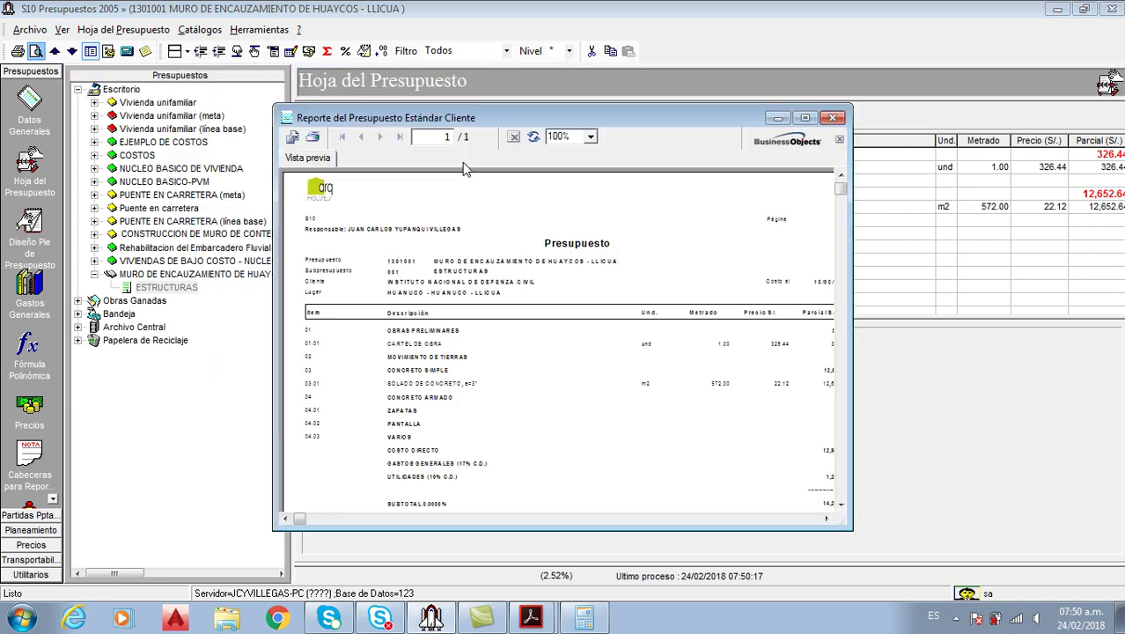
click(828, 187)
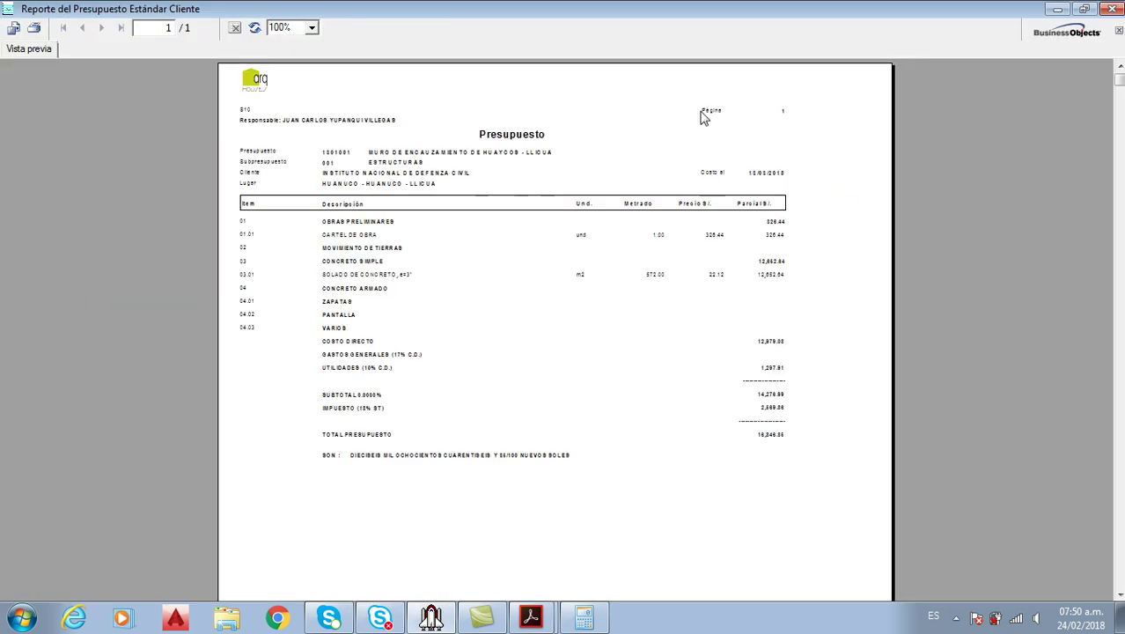
click(312, 27)
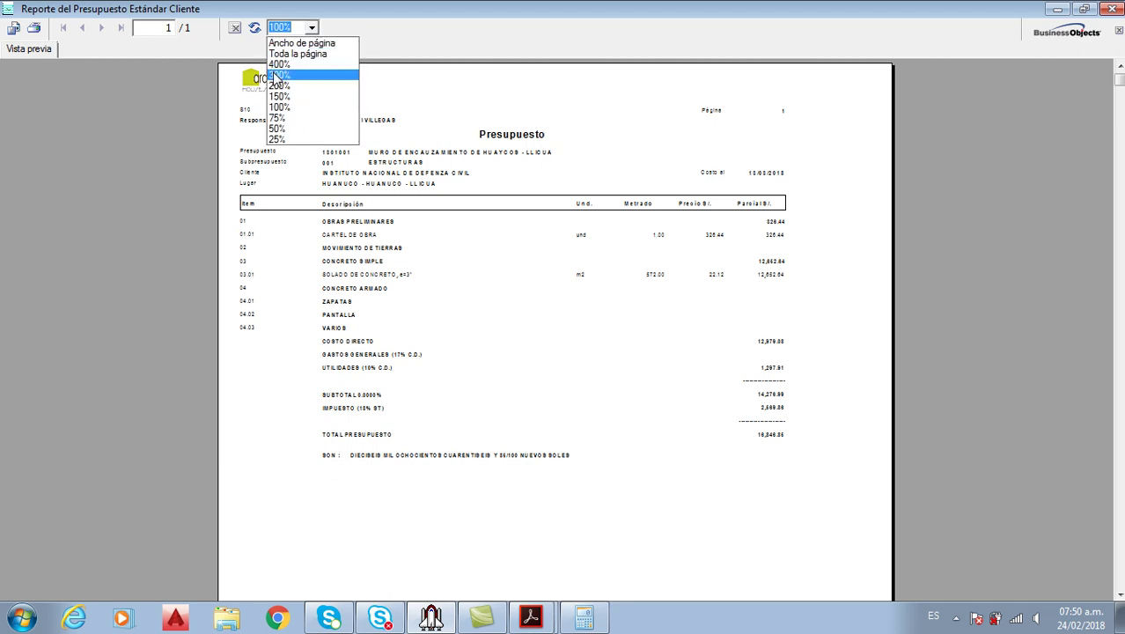
click(279, 96)
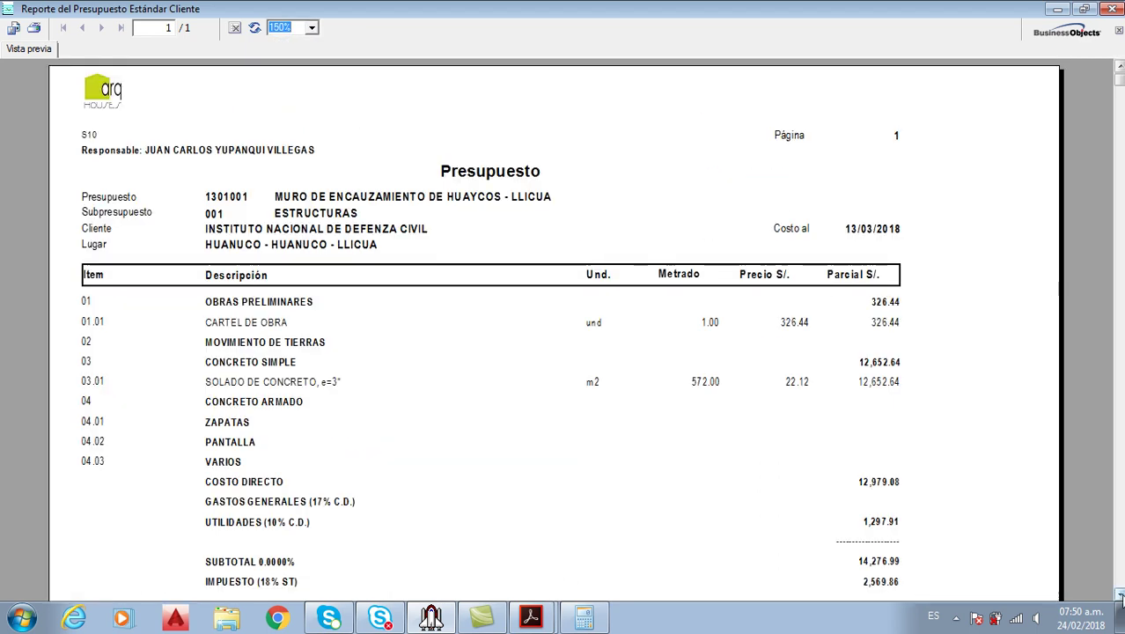
scroll(1119, 594, down, 3)
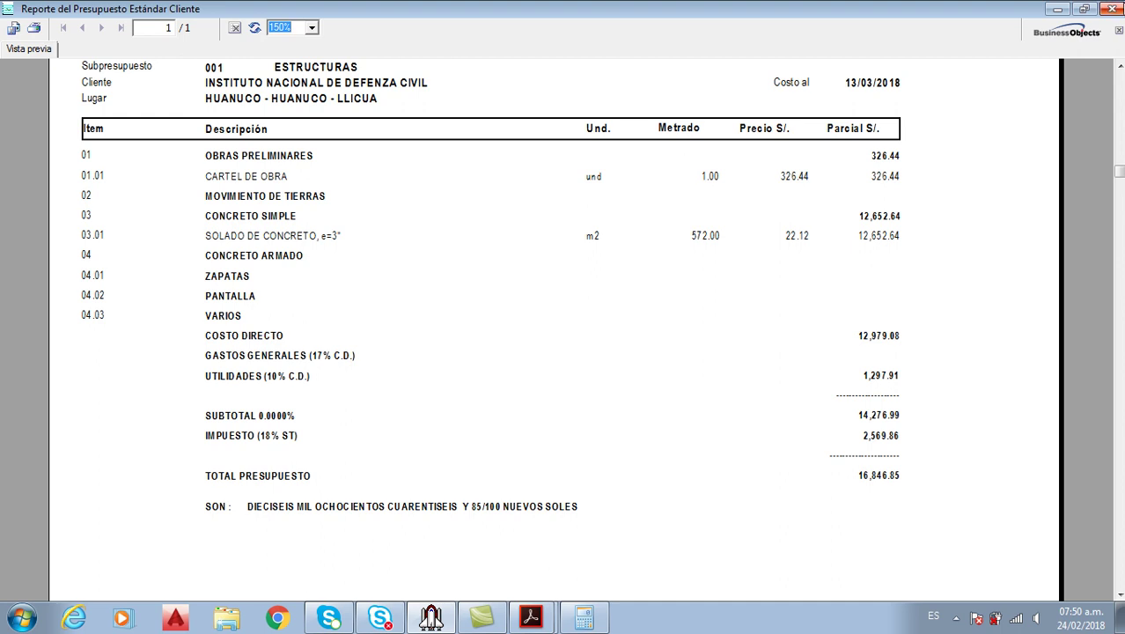
click(1112, 8)
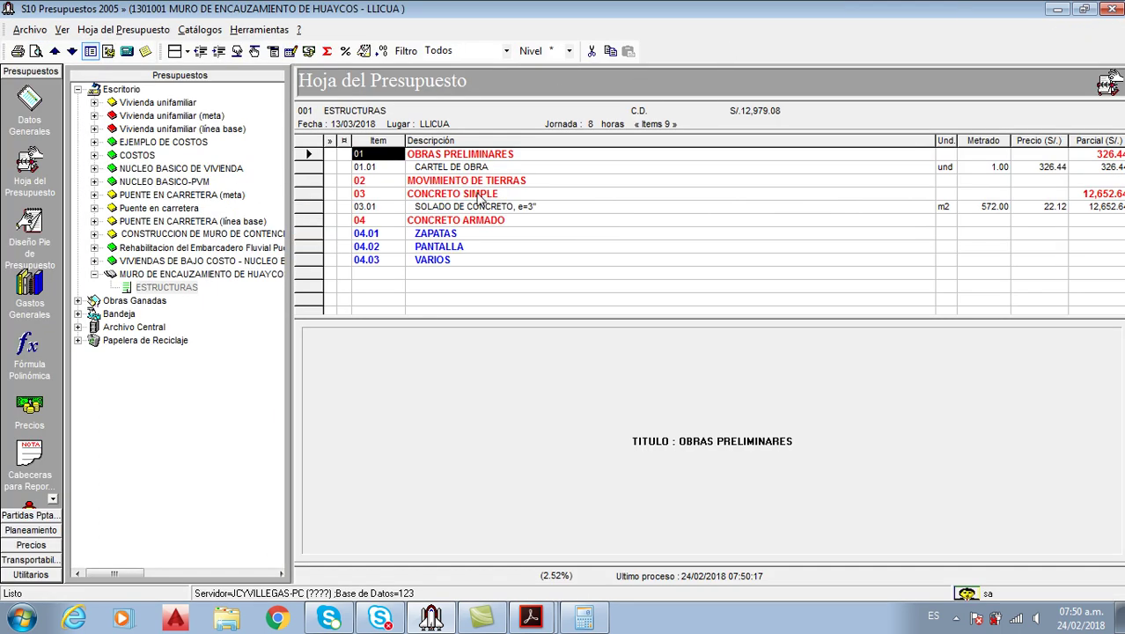
click(35, 51)
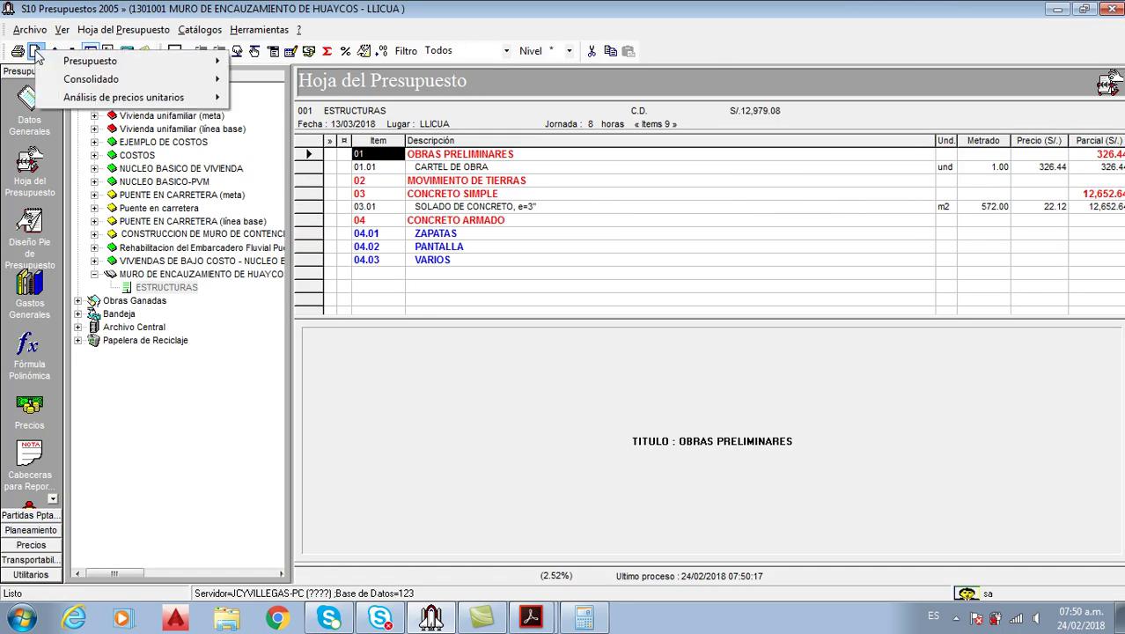
Preview the Presupuesto Estándar cliente report with default page margins, maximized to full screen
mouse_move(159, 63)
click(348, 78)
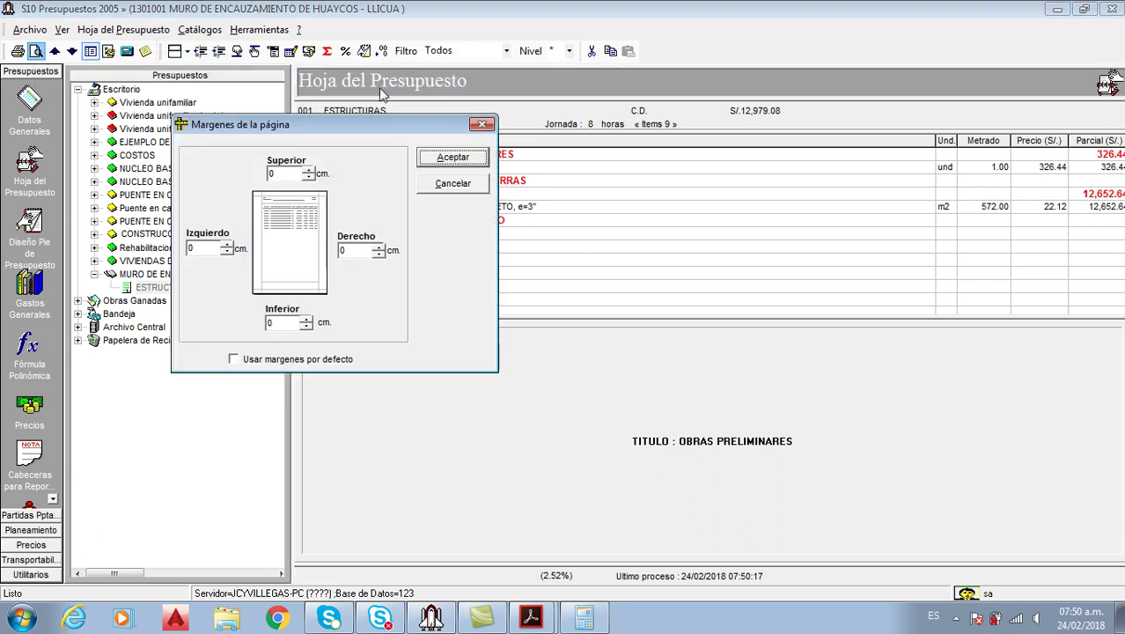
click(454, 158)
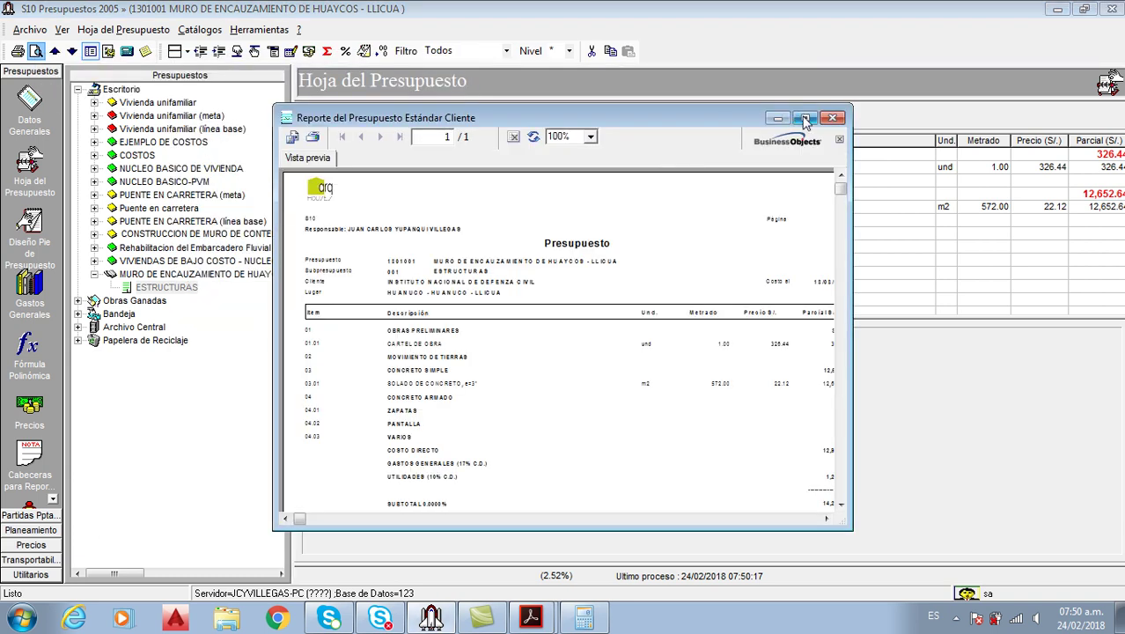
click(803, 118)
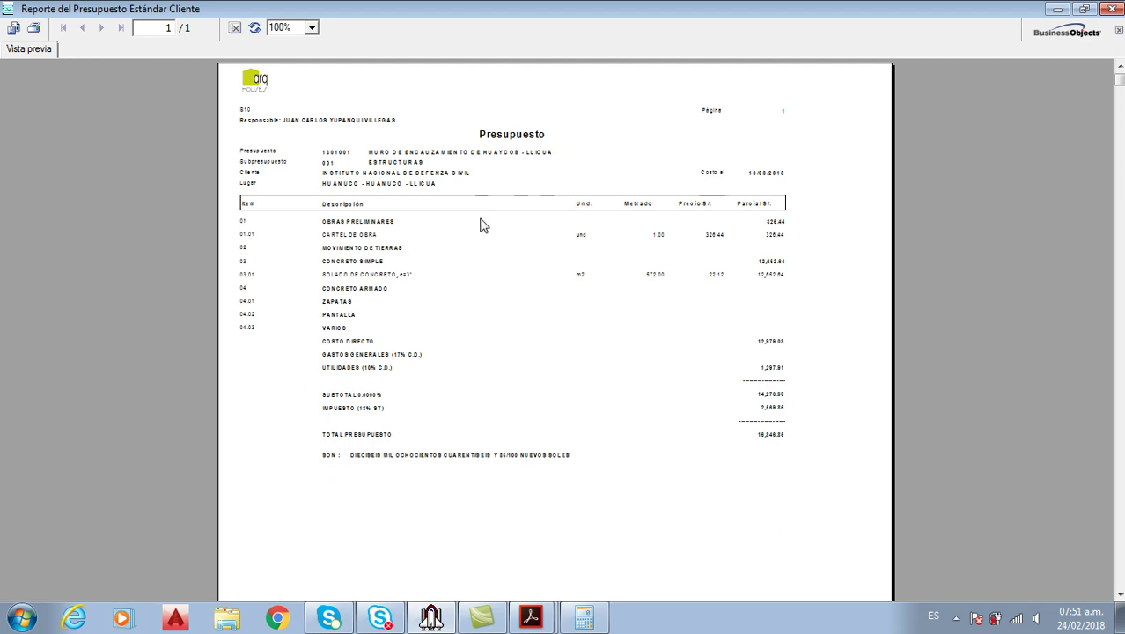
Export all pages of the client budget report as Acrobat PDF PresupuestoCliente.pdf to the desktop
click(14, 29)
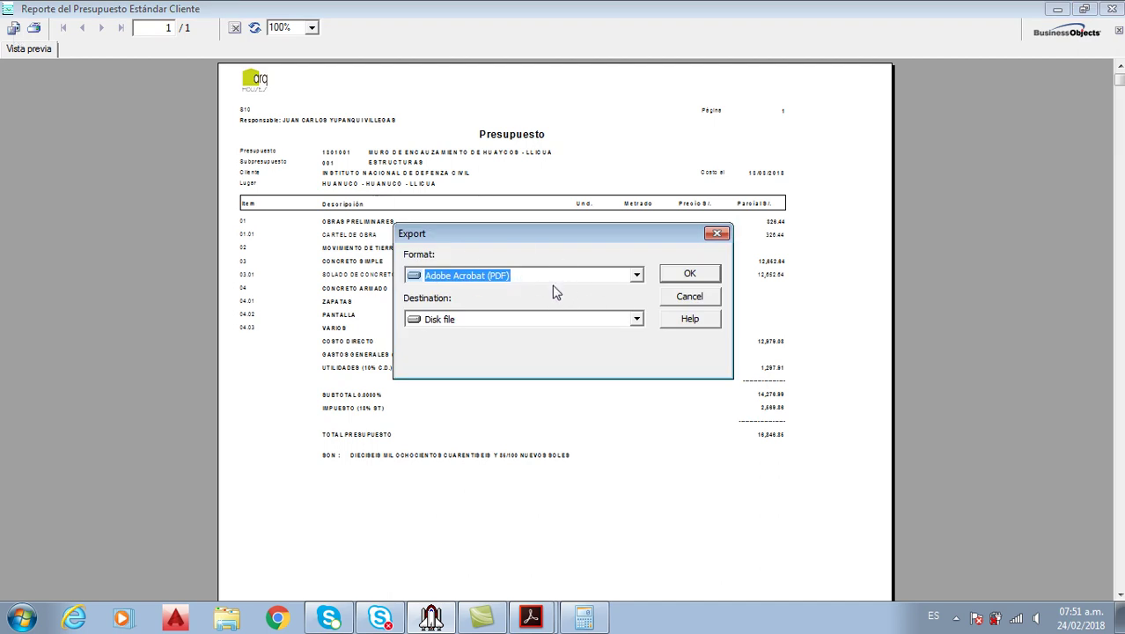
click(687, 276)
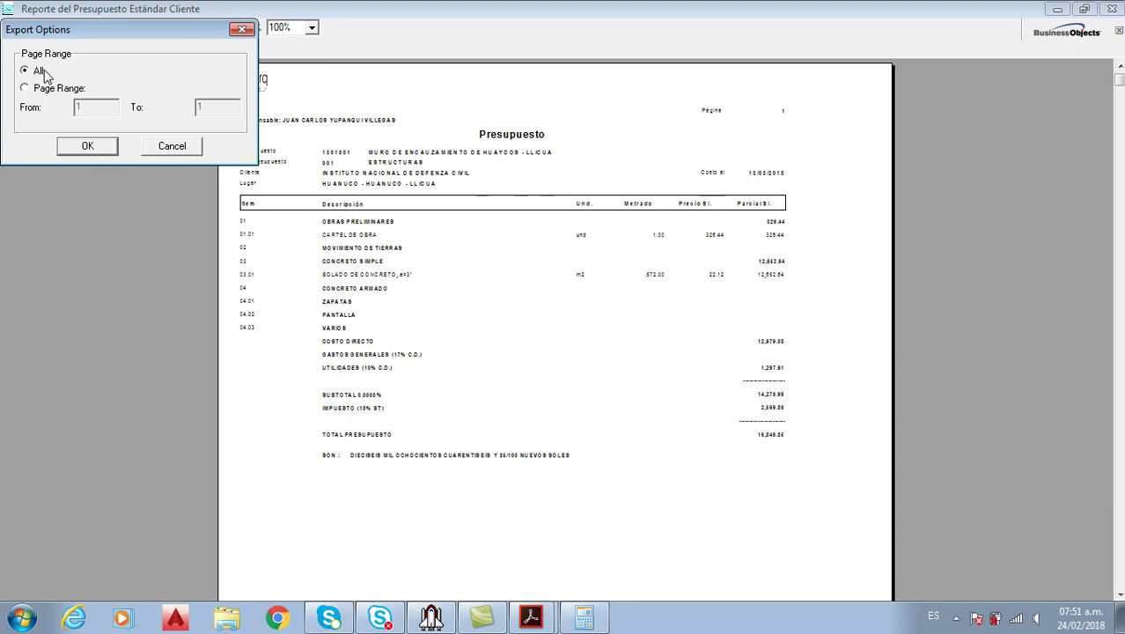
click(88, 146)
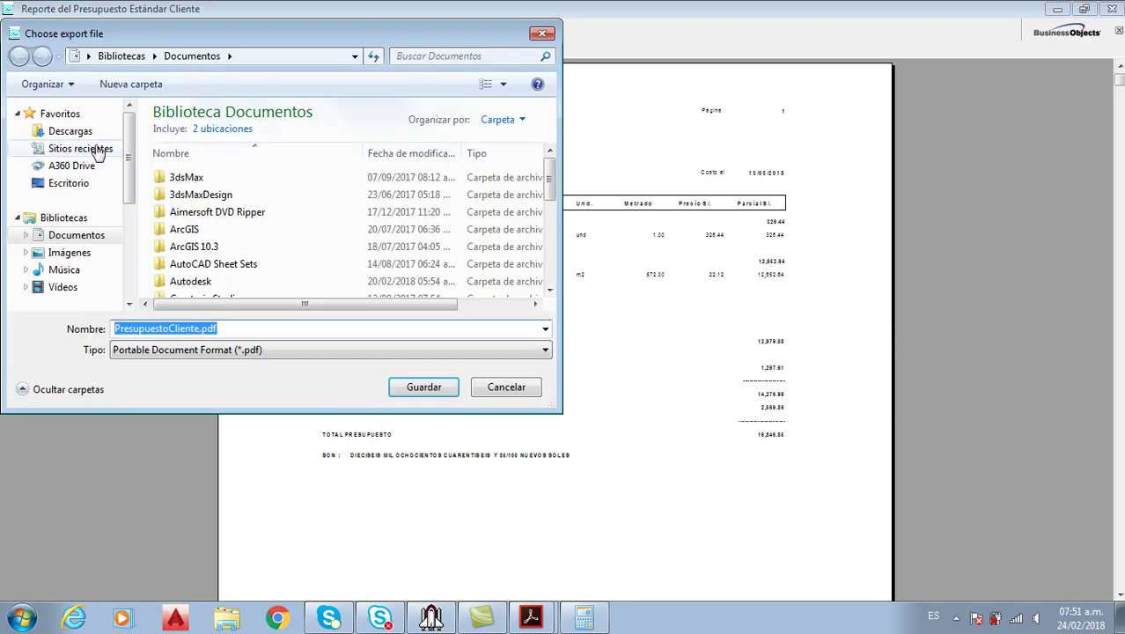
click(77, 184)
click(244, 329)
click(258, 329)
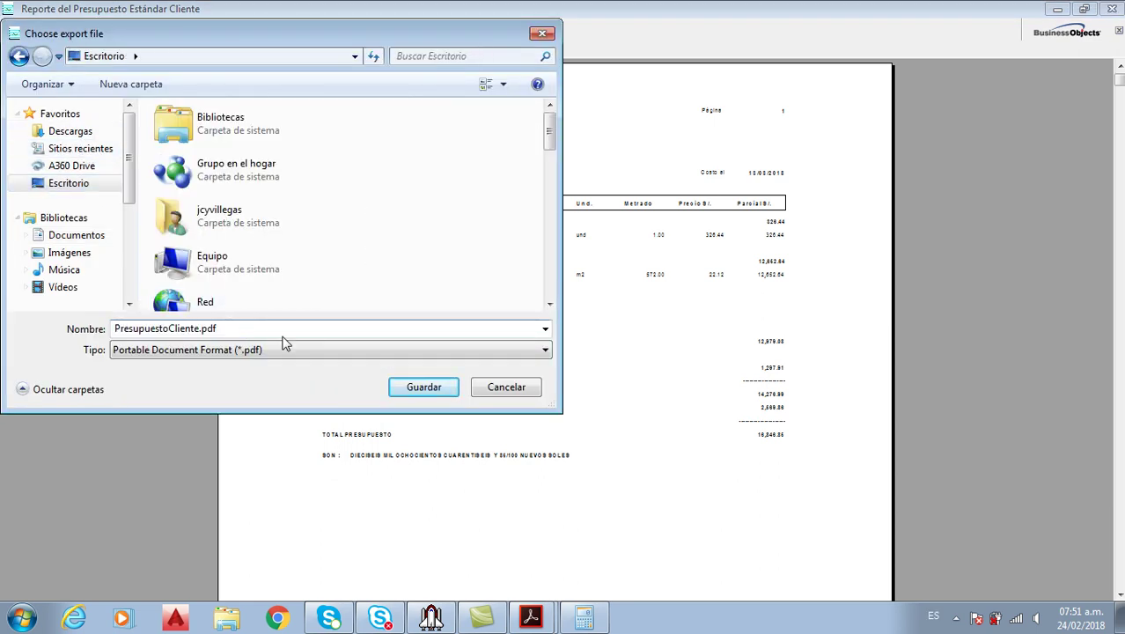
click(423, 387)
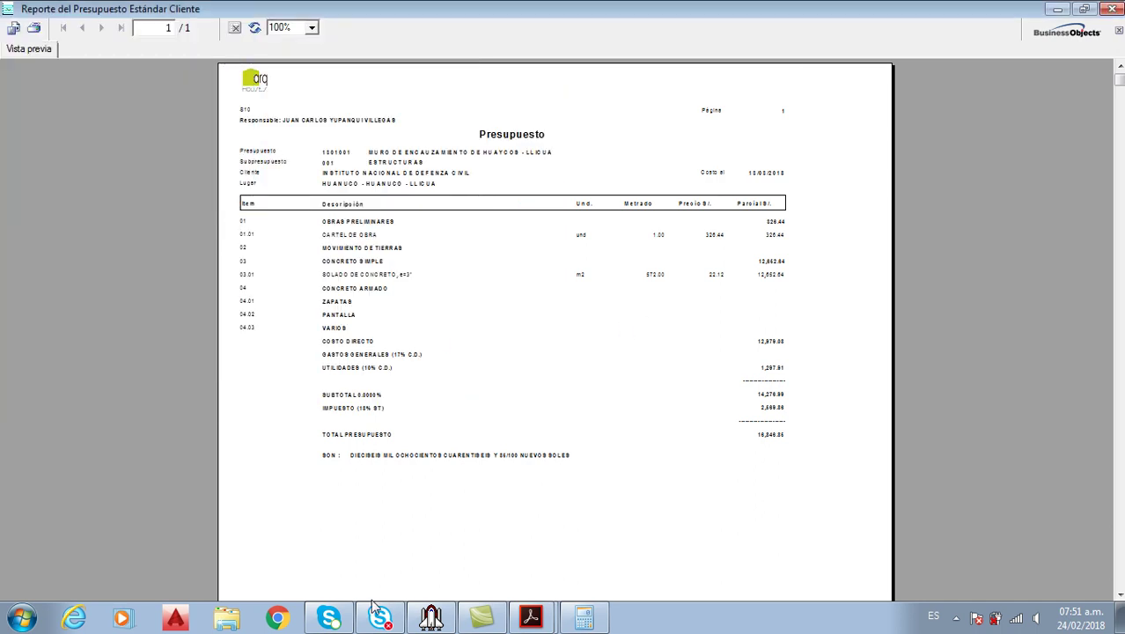
Open presupuestocliente.pdf from the Desktop folder in Windows Explorer
click(229, 618)
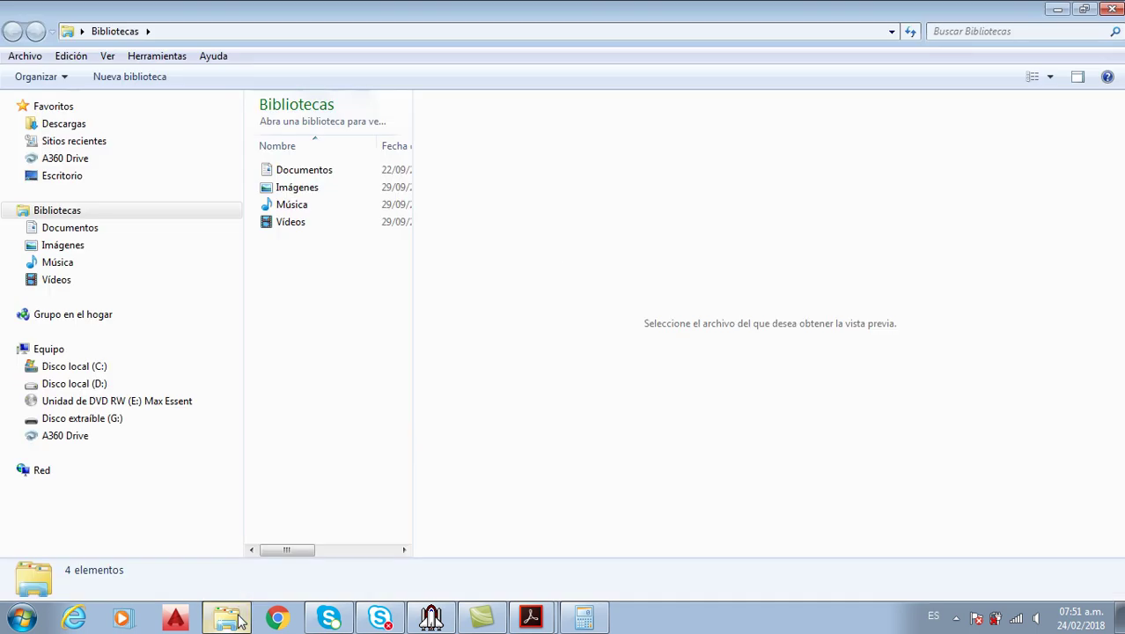
click(67, 175)
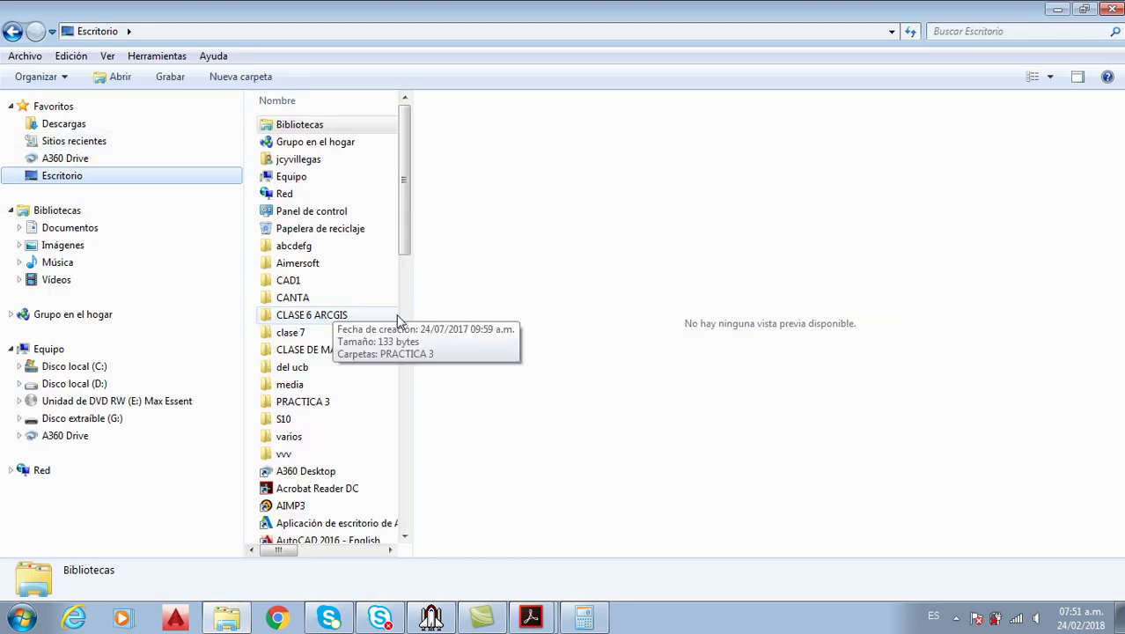
drag(409, 317, 858, 281)
drag(850, 209, 850, 401)
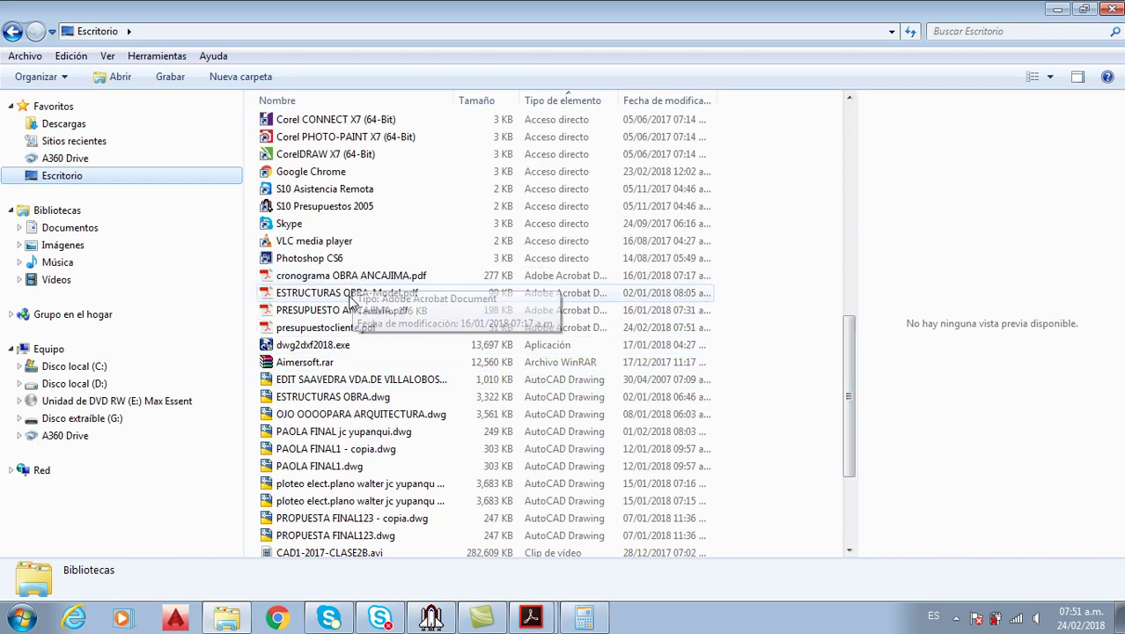
click(323, 331)
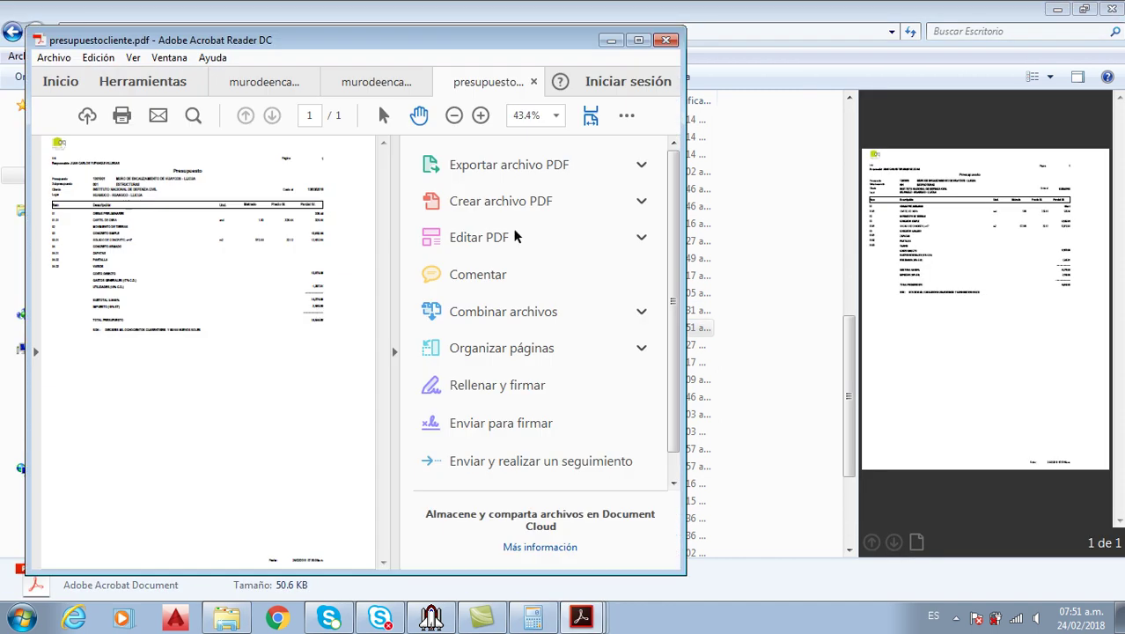
Hide Acrobat's tools pane, then close the client budget tab and the other PDF tabs one by one
click(394, 352)
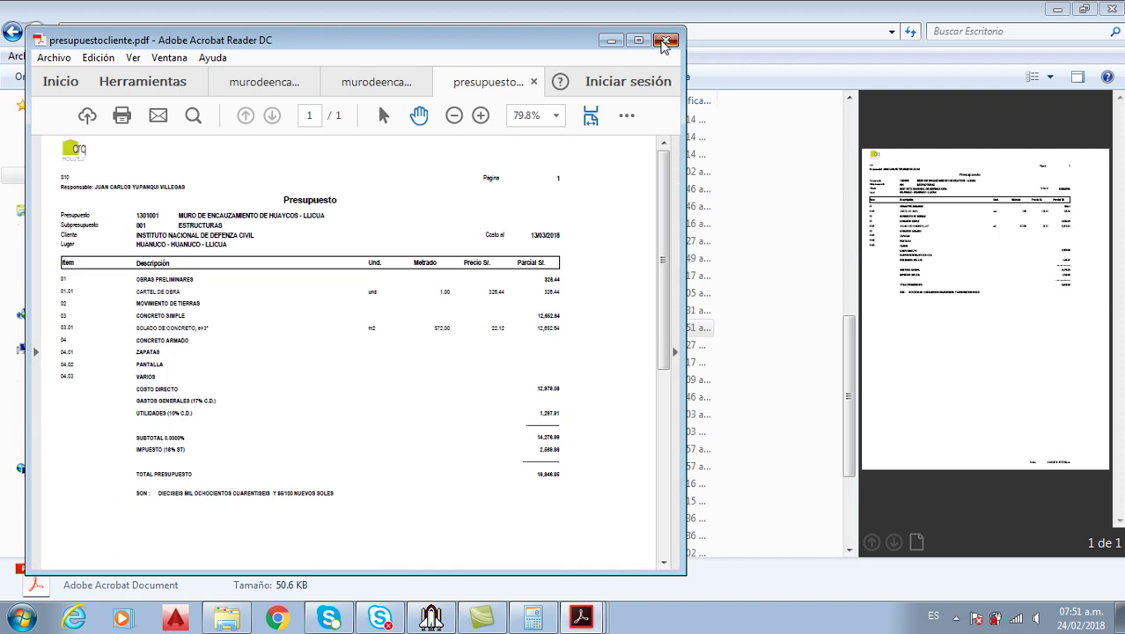
click(666, 42)
click(396, 341)
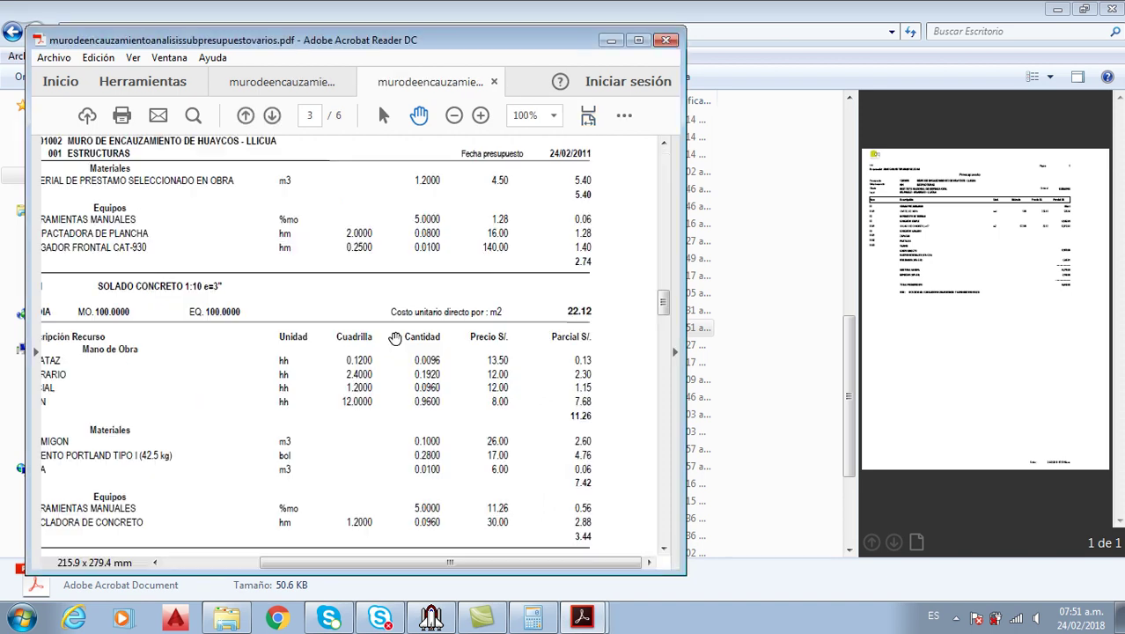
click(665, 42)
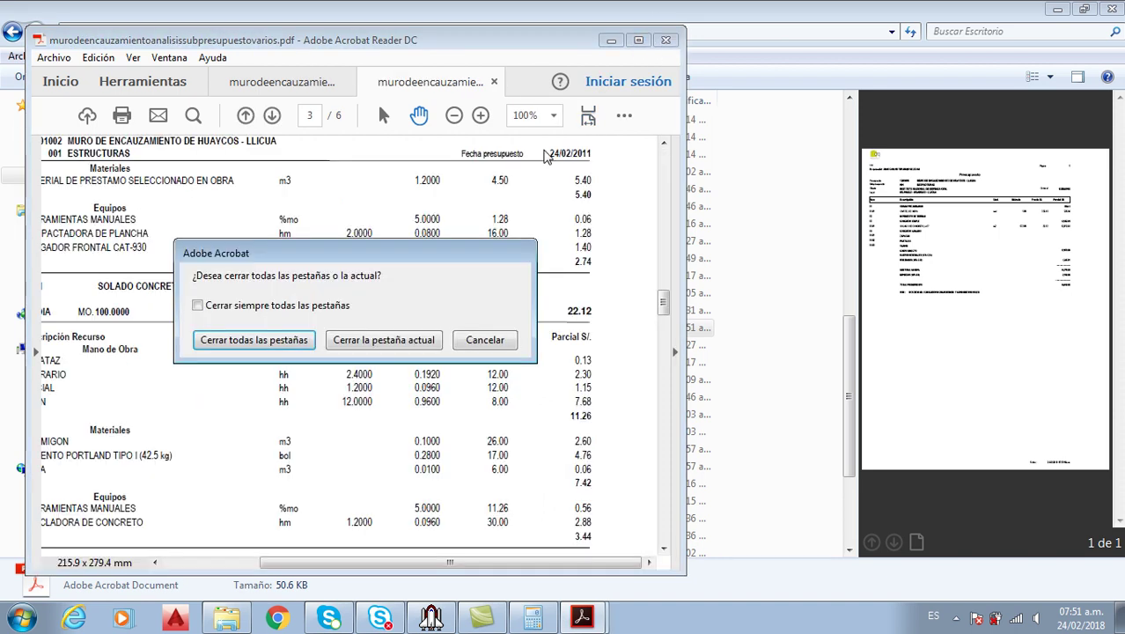
click(384, 339)
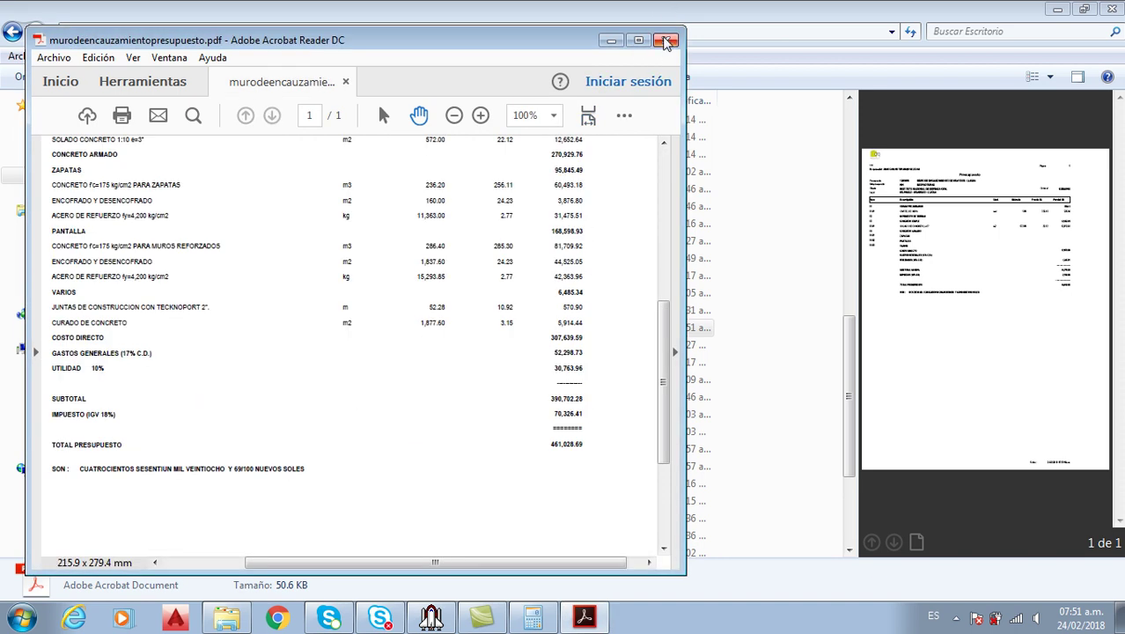
click(666, 40)
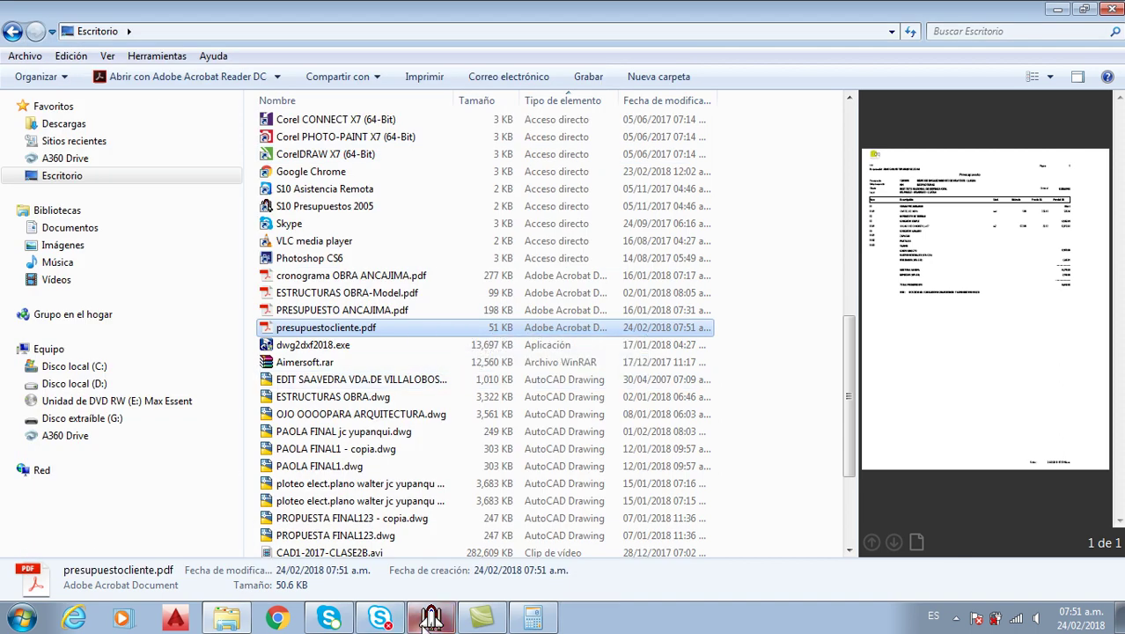
Close the client preview and generate Análisis de precios unitarios > Formatos S10 > Varios por hoja with 0 cm margins
click(440, 618)
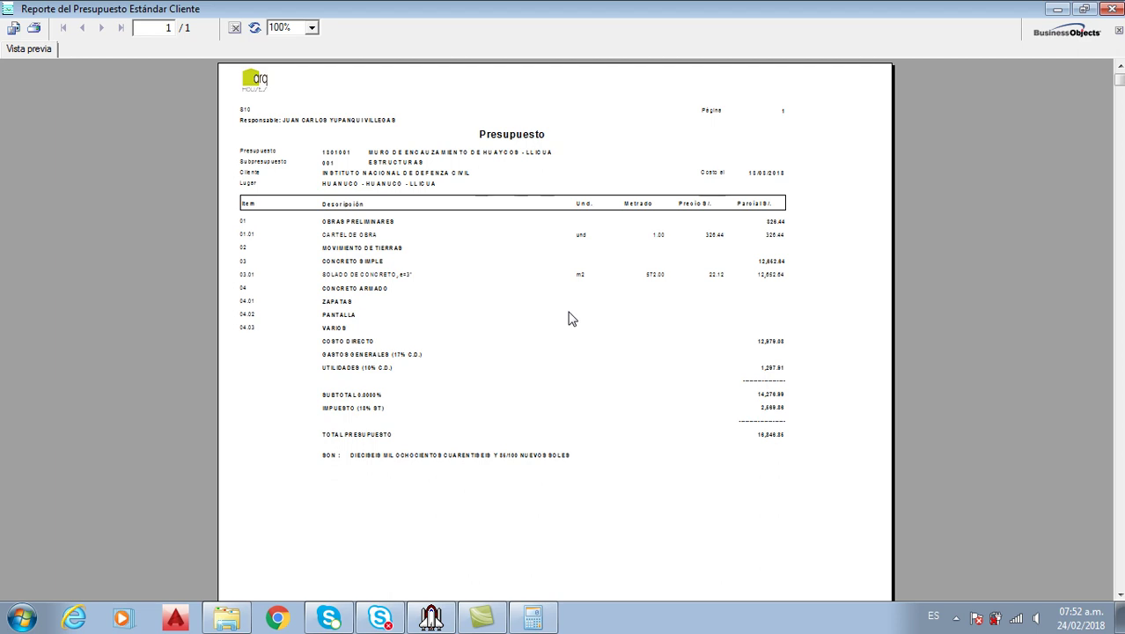
click(1111, 9)
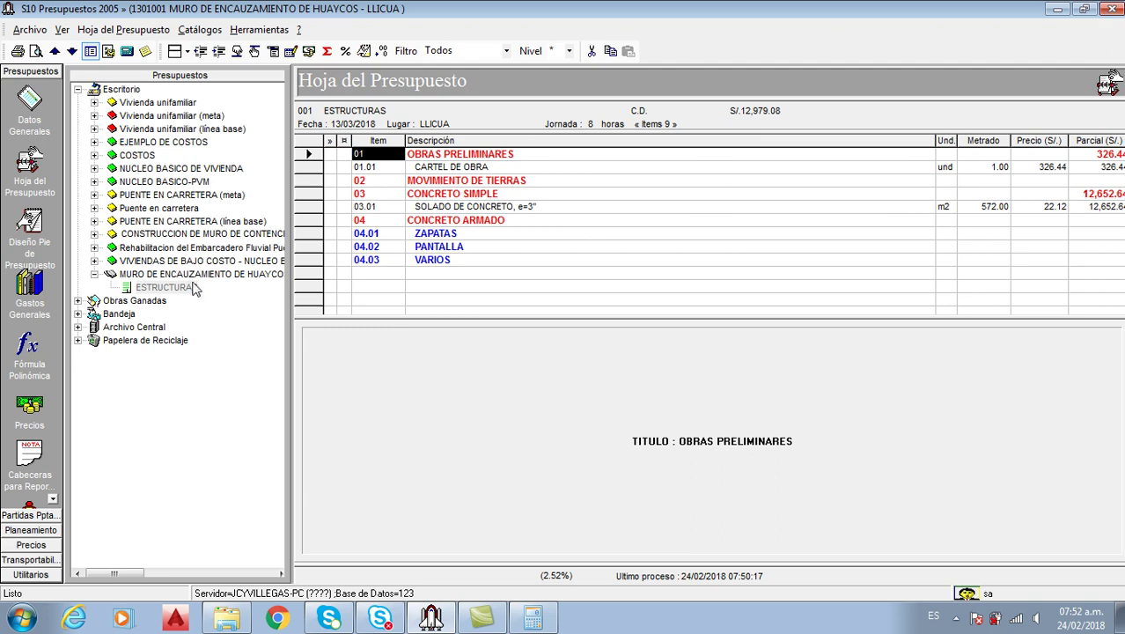
click(35, 51)
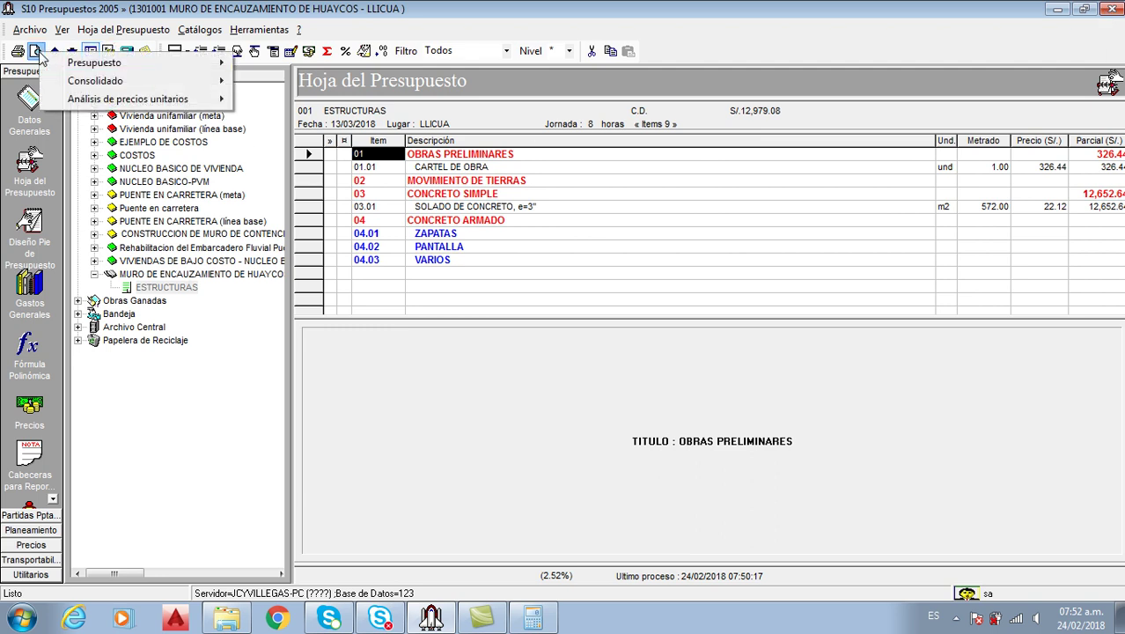
mouse_move(169, 65)
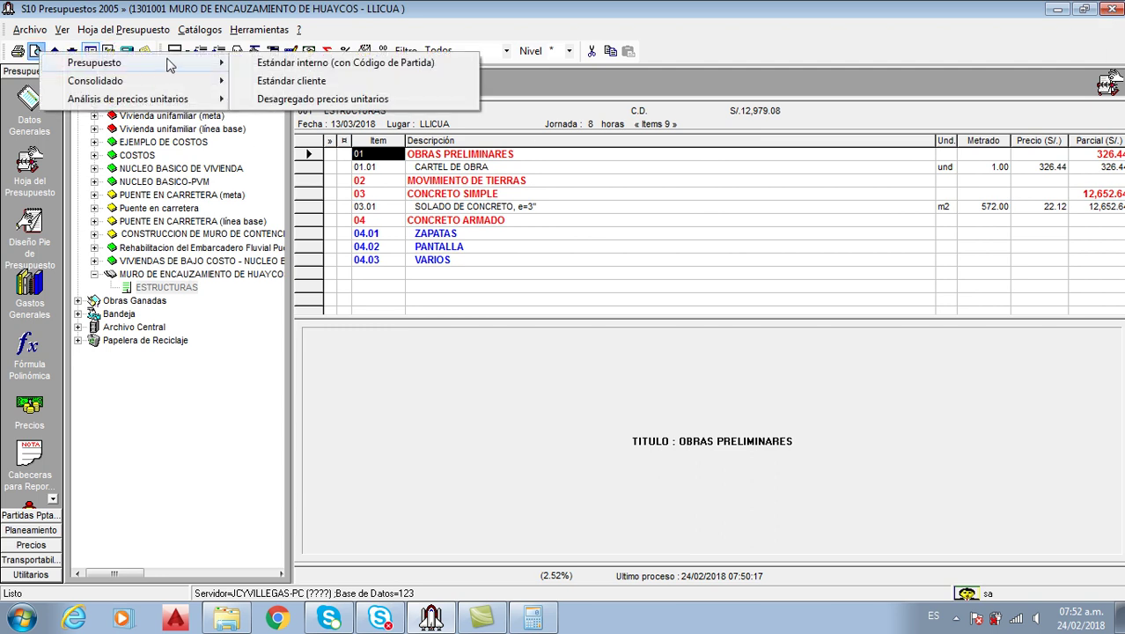
mouse_move(185, 98)
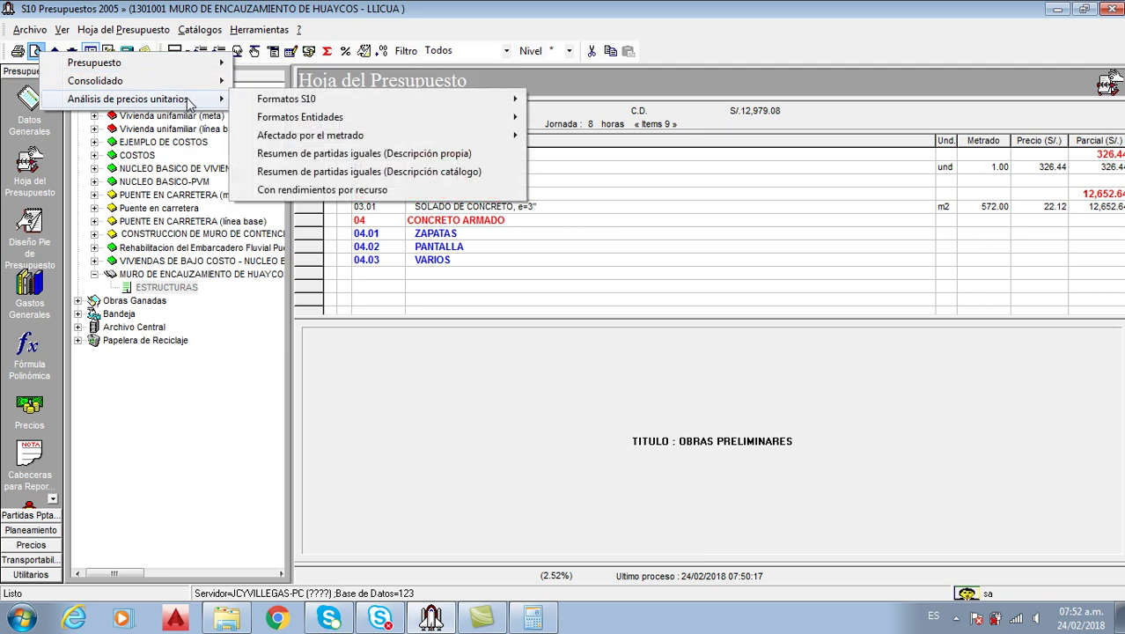
mouse_move(321, 108)
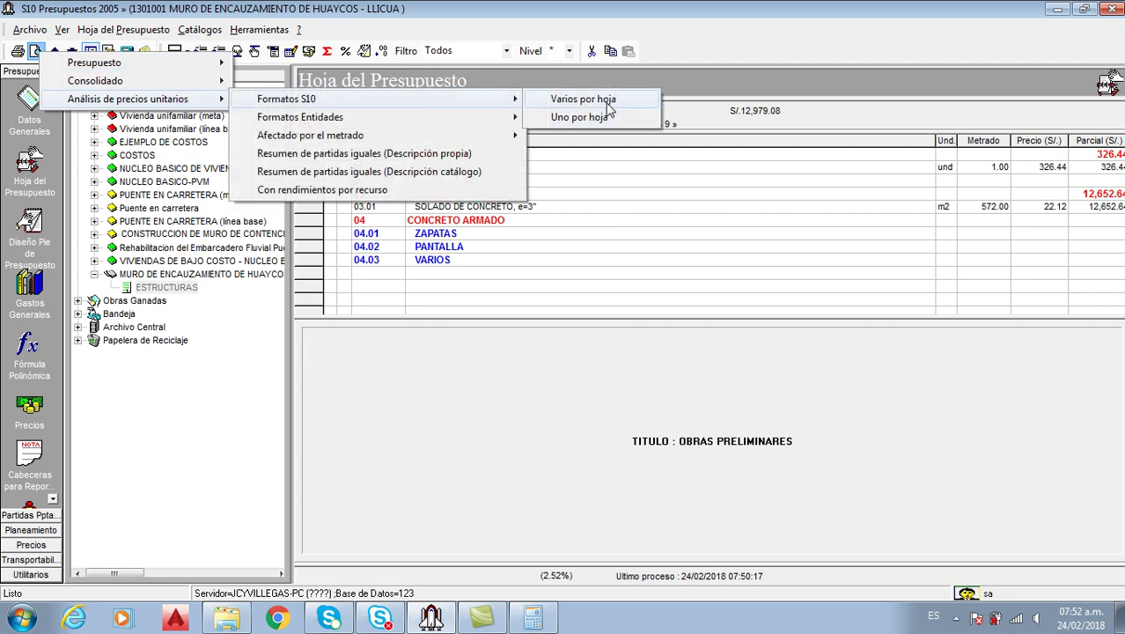
click(605, 100)
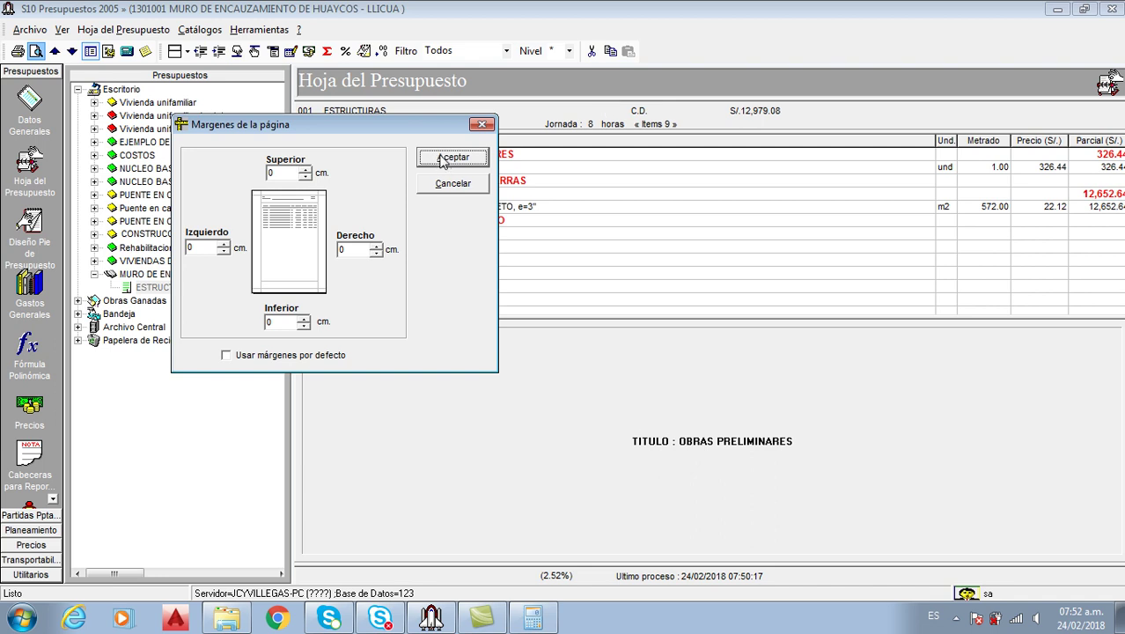
click(445, 160)
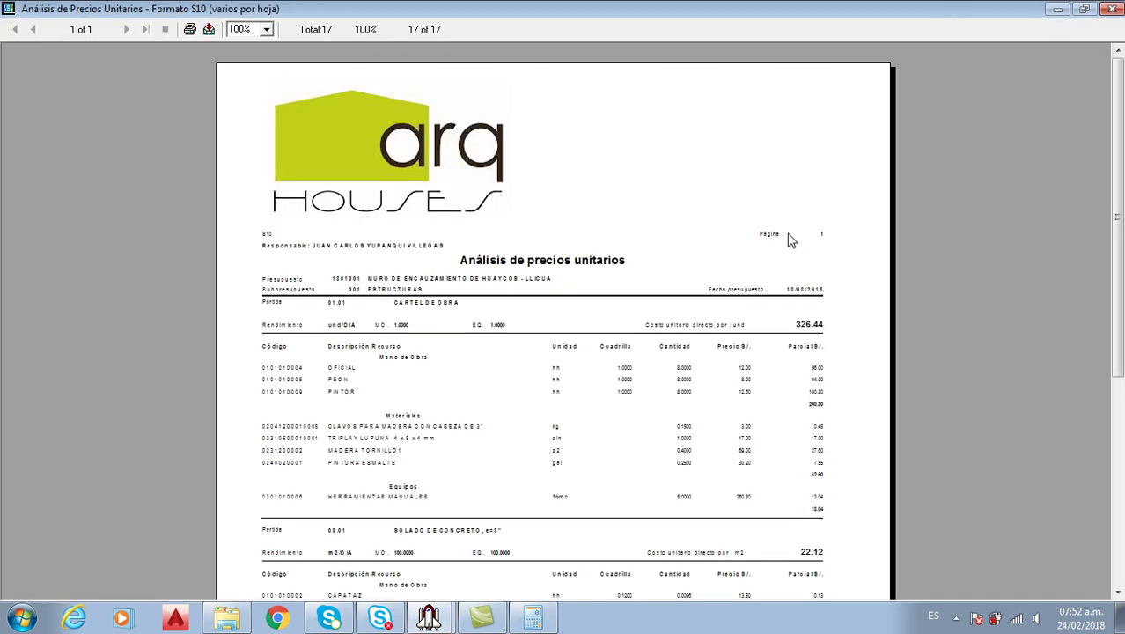
Zoom the unit-price analysis preview to 150% and scroll through it from top to bottom
scroll(553, 320, down, 5)
scroll(552, 320, up, 2)
scroll(741, 246, up, 1)
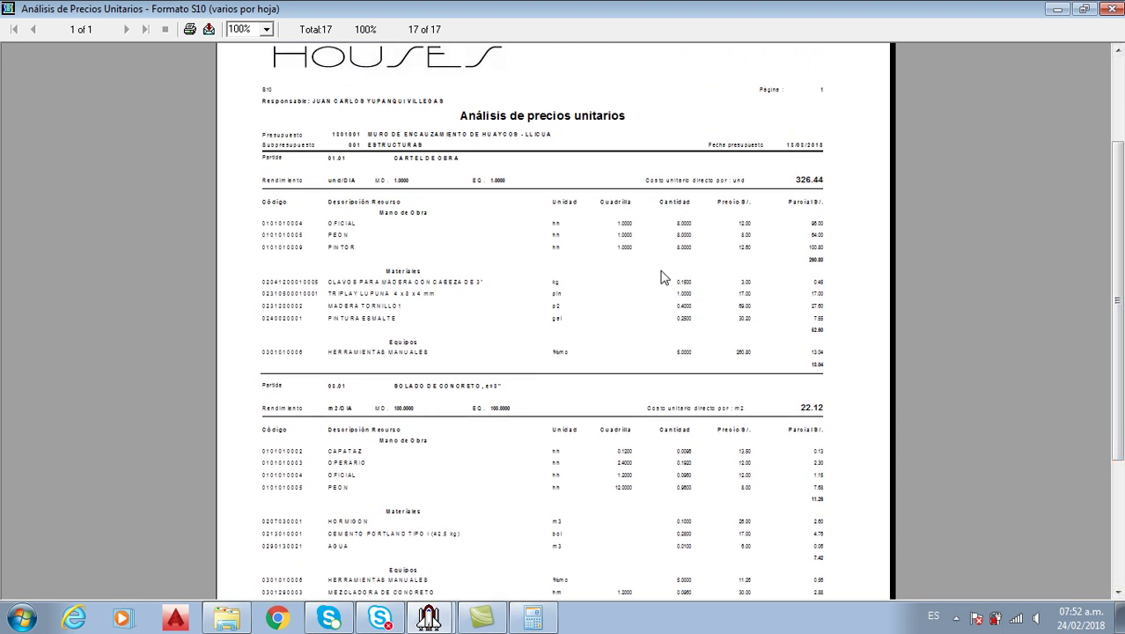
click(266, 29)
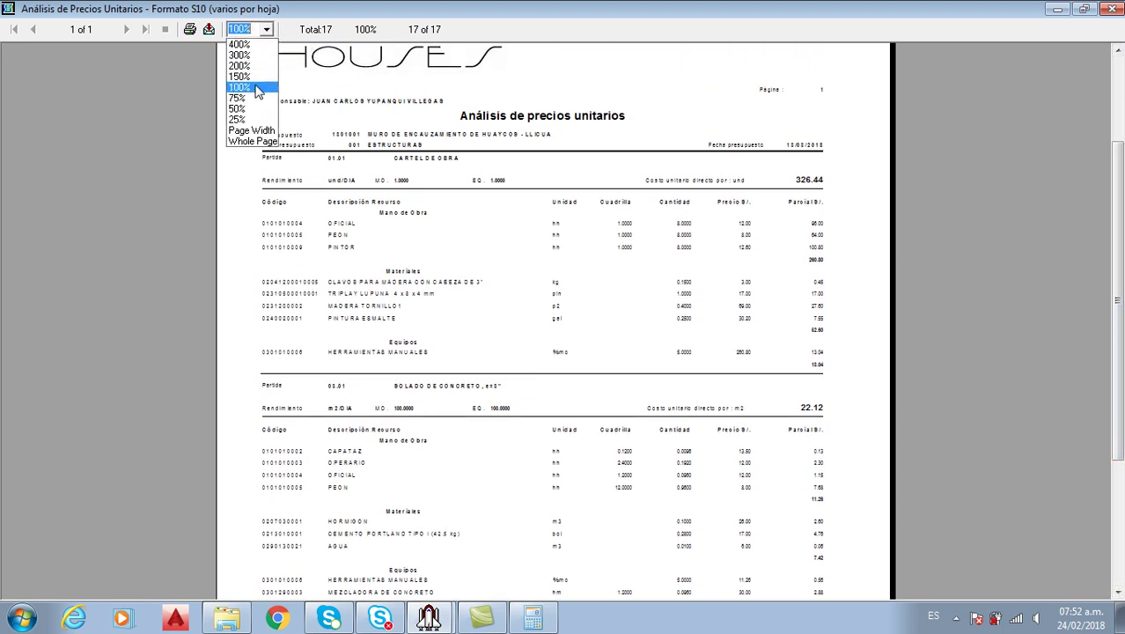
click(239, 76)
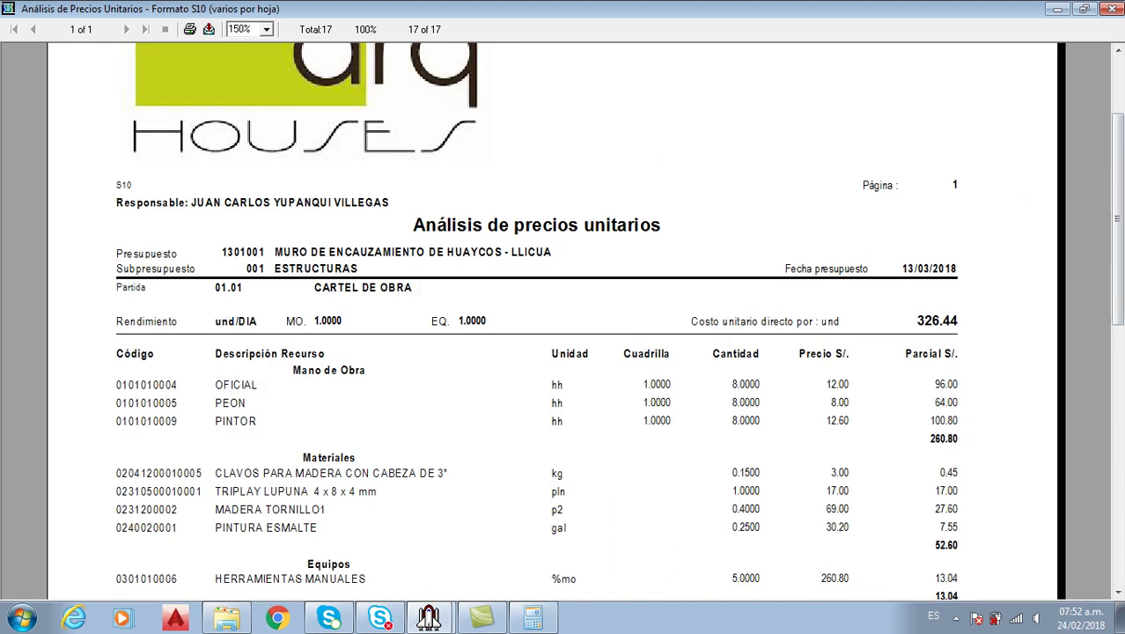
drag(1118, 167, 1121, 251)
scroll(563, 317, down, 8)
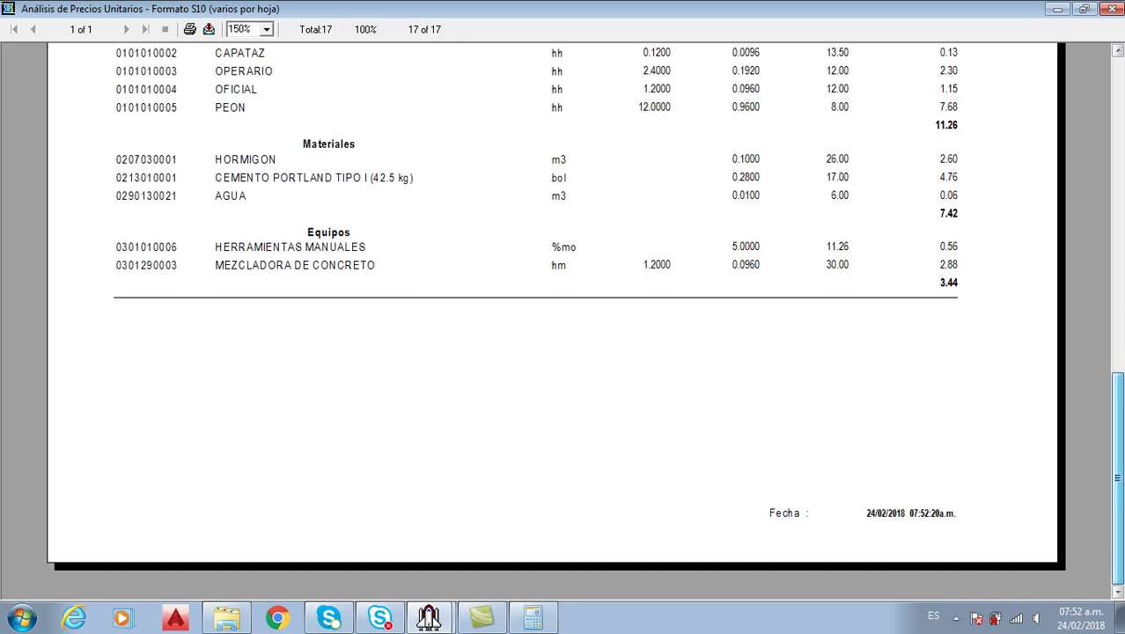
scroll(564, 317, up, 7)
scroll(1120, 157, up, 9)
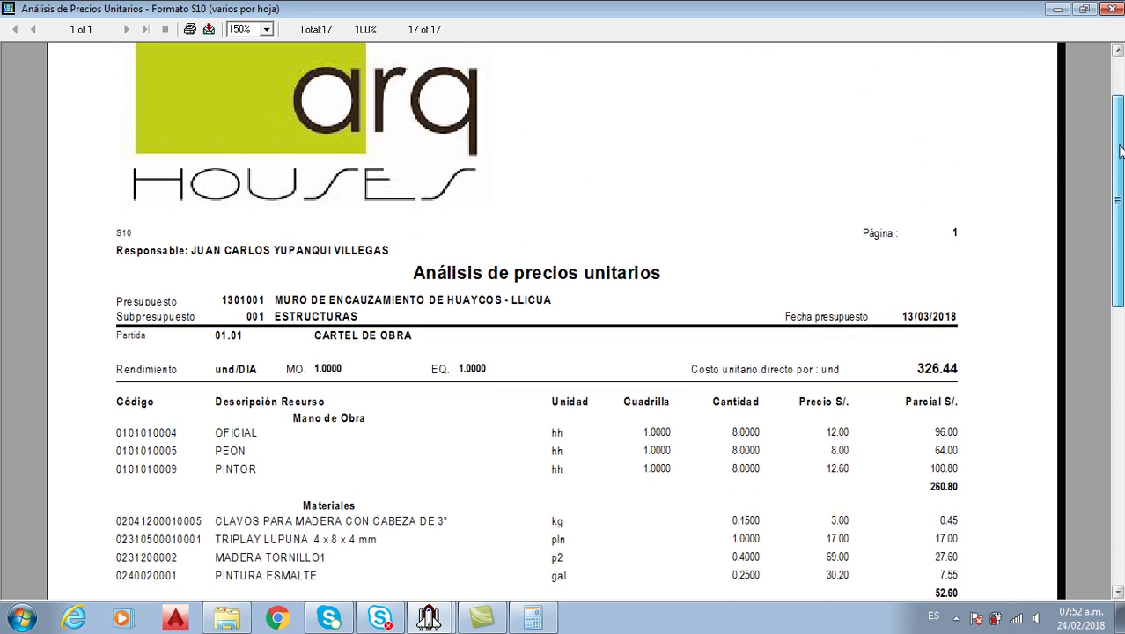
scroll(373, 149, down, 1)
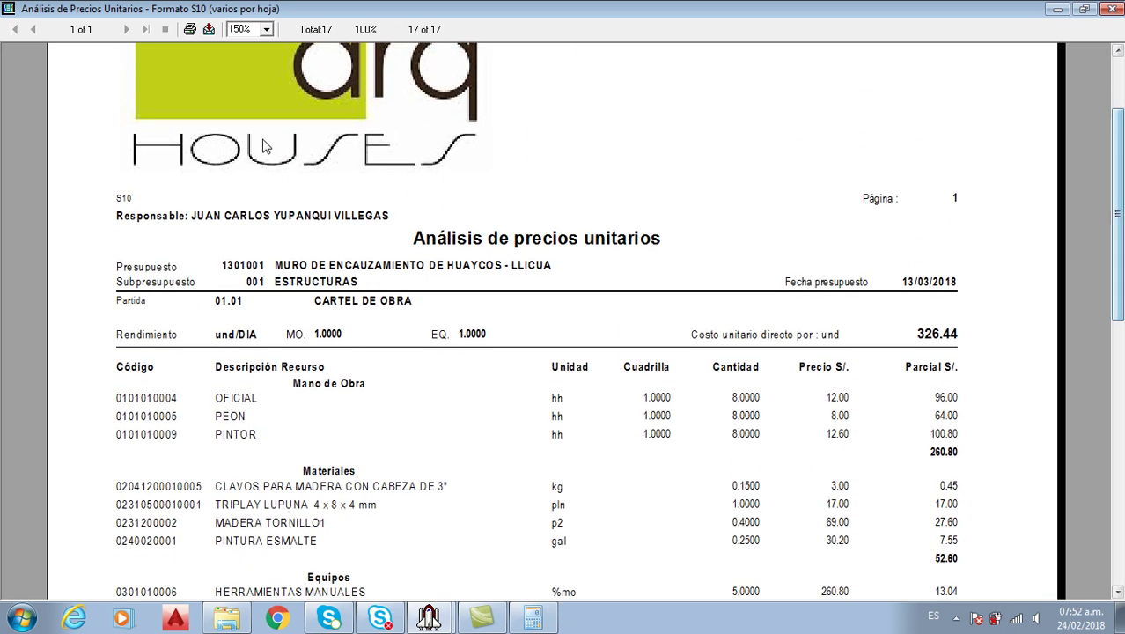
Choose Rich Text Format as the export format for the unit-price analysis
click(211, 33)
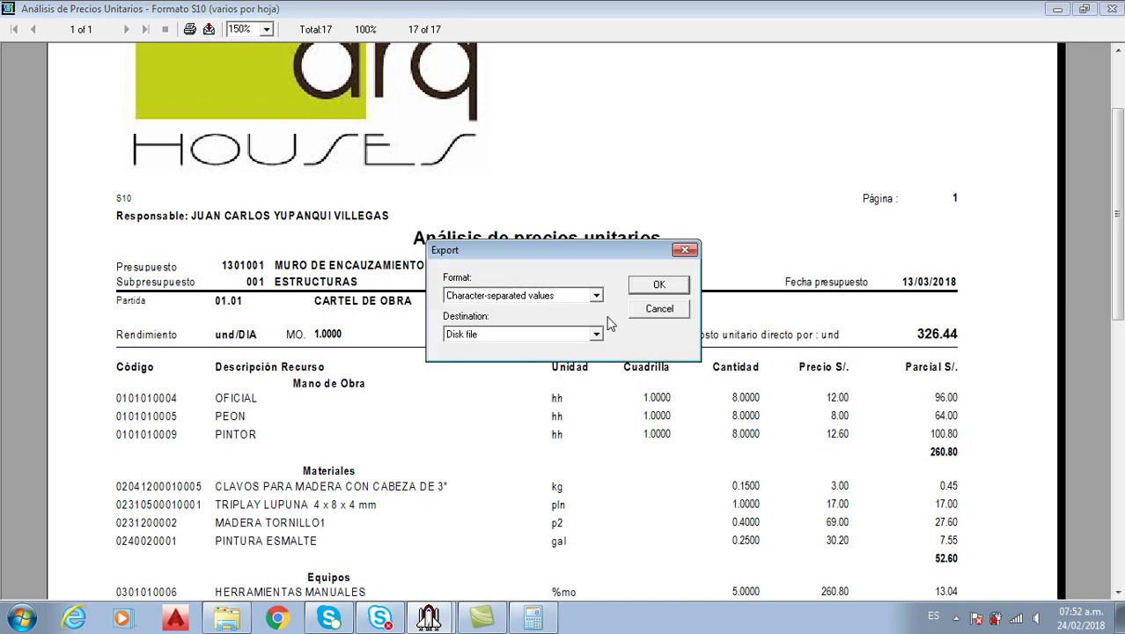
click(595, 296)
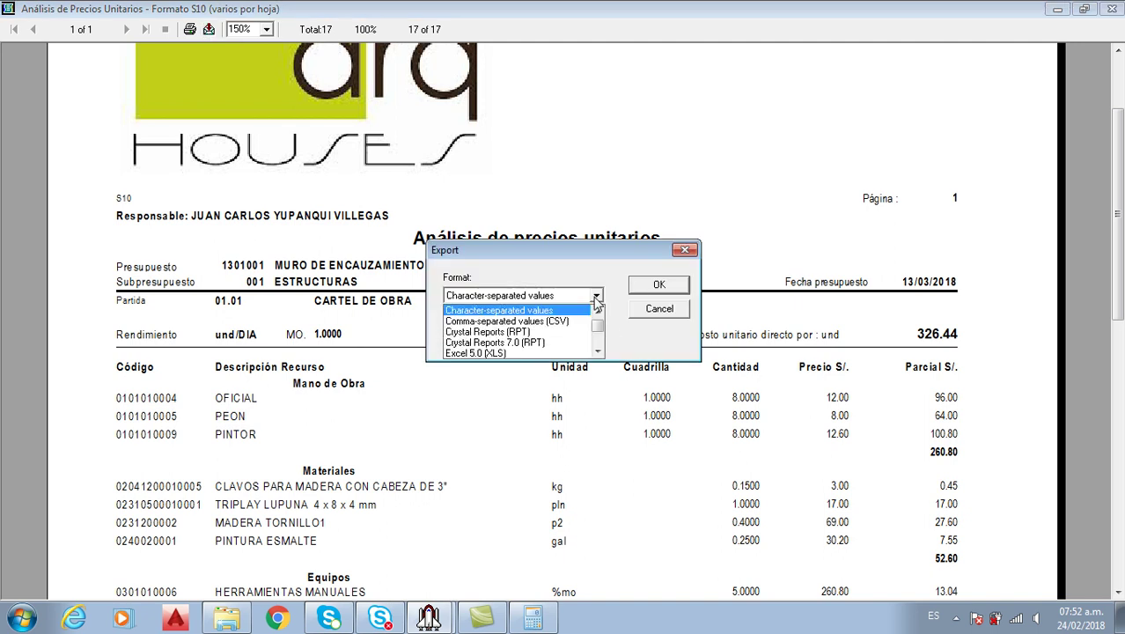
click(597, 351)
click(597, 351)
click(598, 351)
click(598, 351)
click(598, 351)
click(597, 351)
click(598, 351)
click(597, 351)
click(597, 351)
click(598, 351)
click(598, 351)
click(597, 351)
click(597, 351)
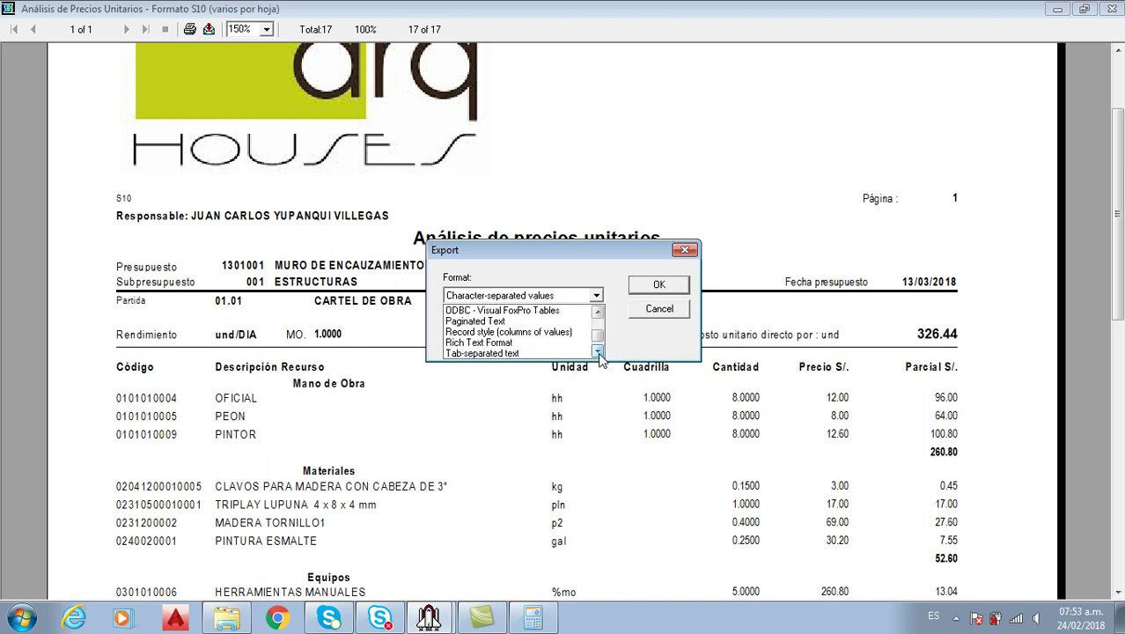
click(544, 344)
Save the export to the desktop as AnalisisSubpresupuestoVarios.rtf
click(661, 286)
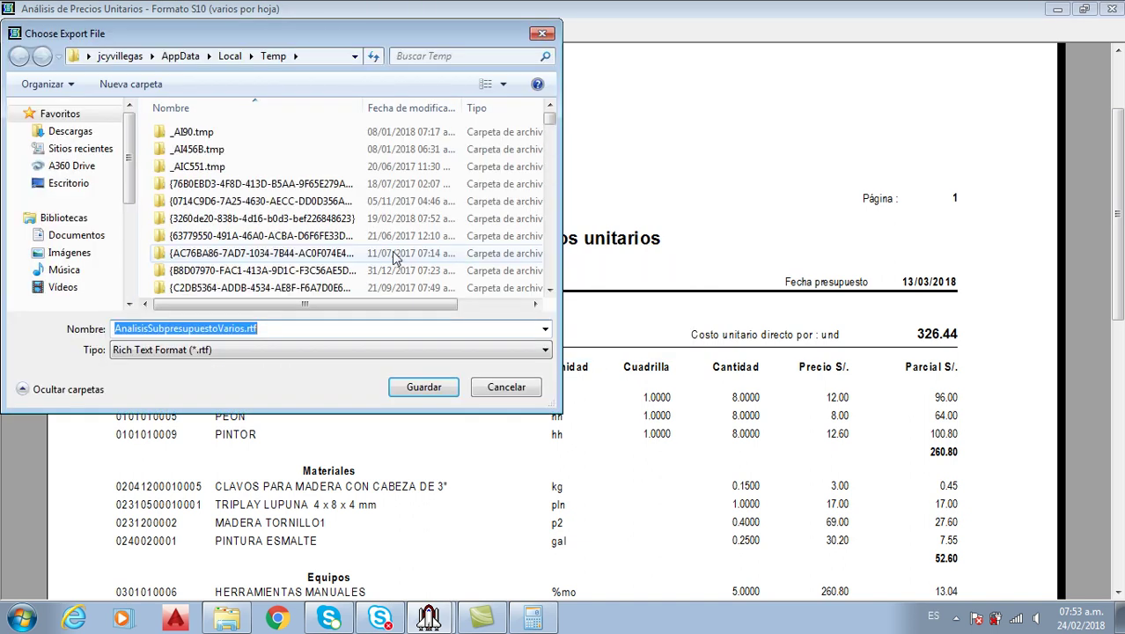
click(86, 183)
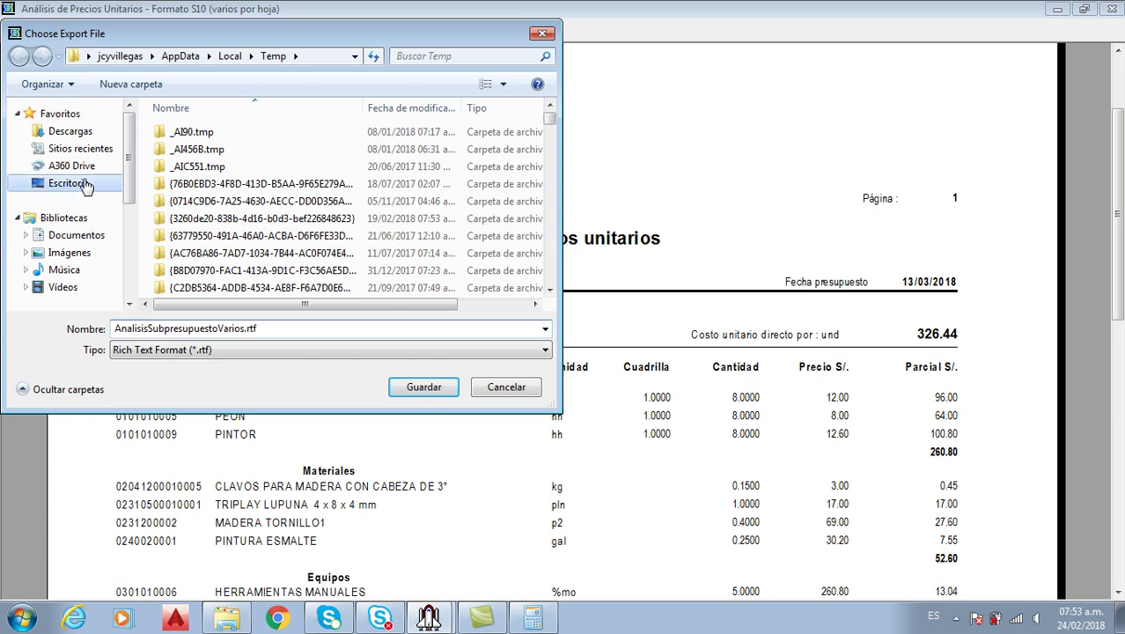
click(424, 387)
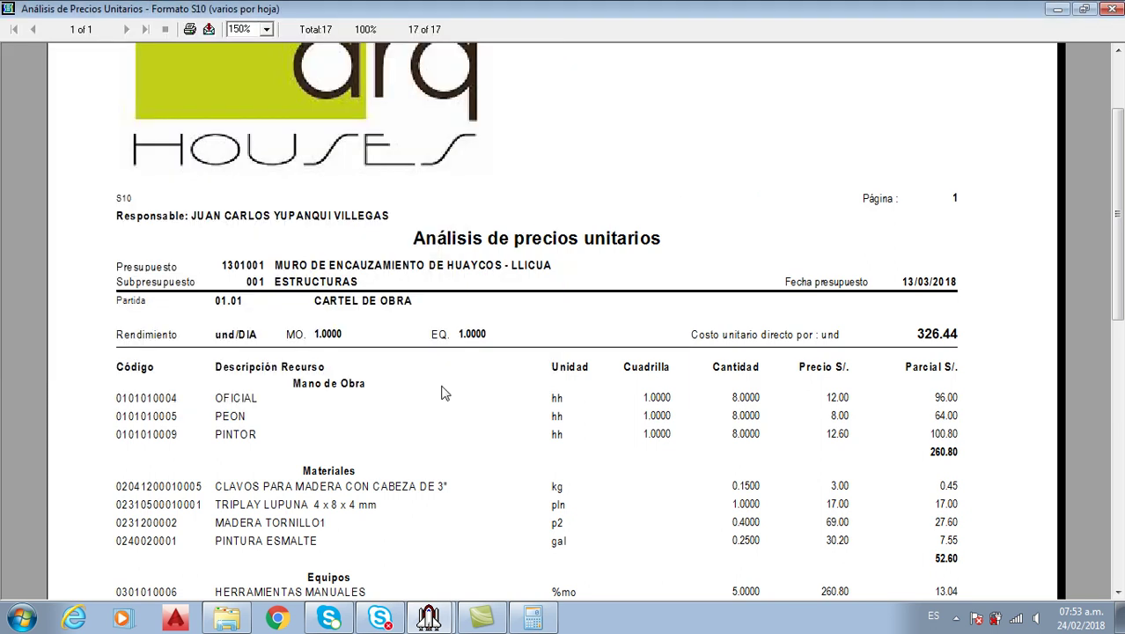
Close the preview and Calculator, minimize S10 and Explorer, and open analisissubpresupuestovarios.rtf
click(1112, 10)
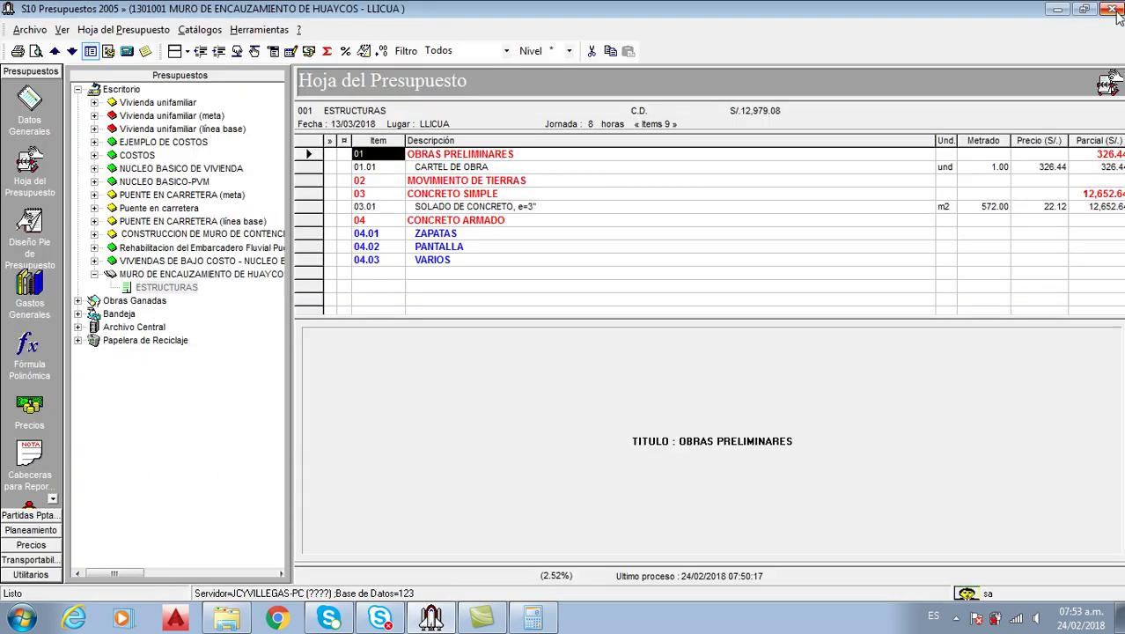
click(1058, 9)
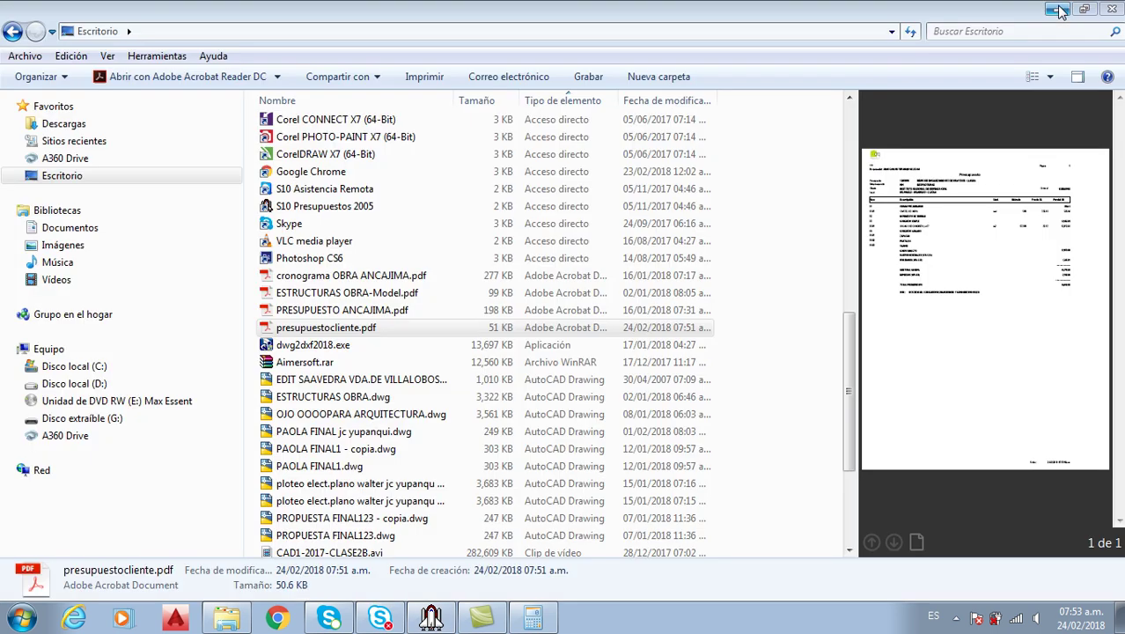
click(1058, 9)
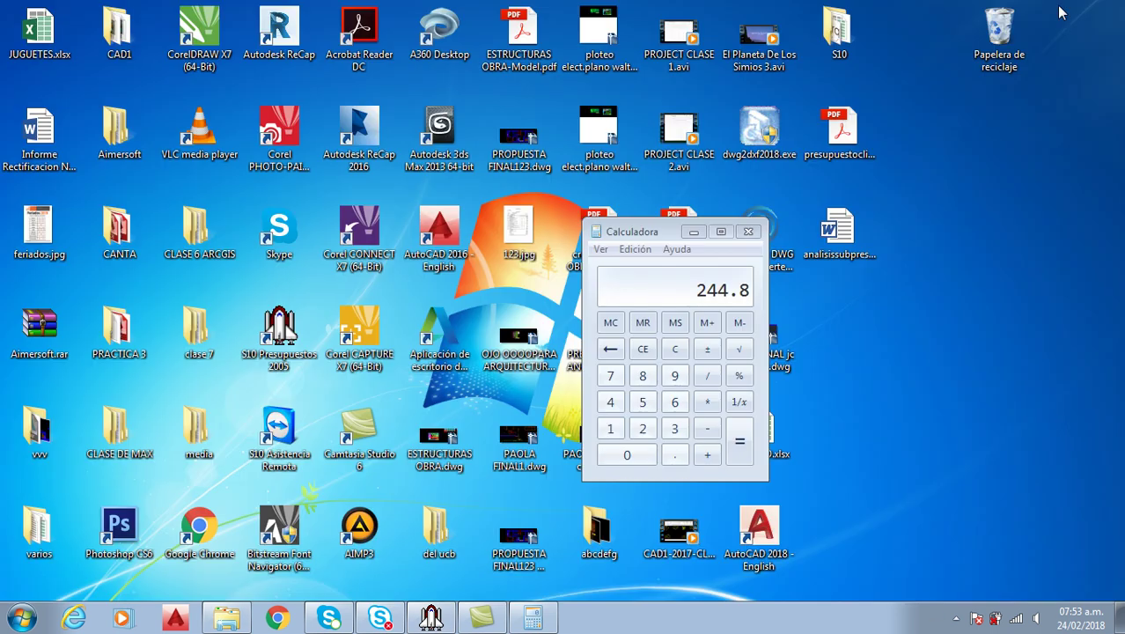
click(755, 232)
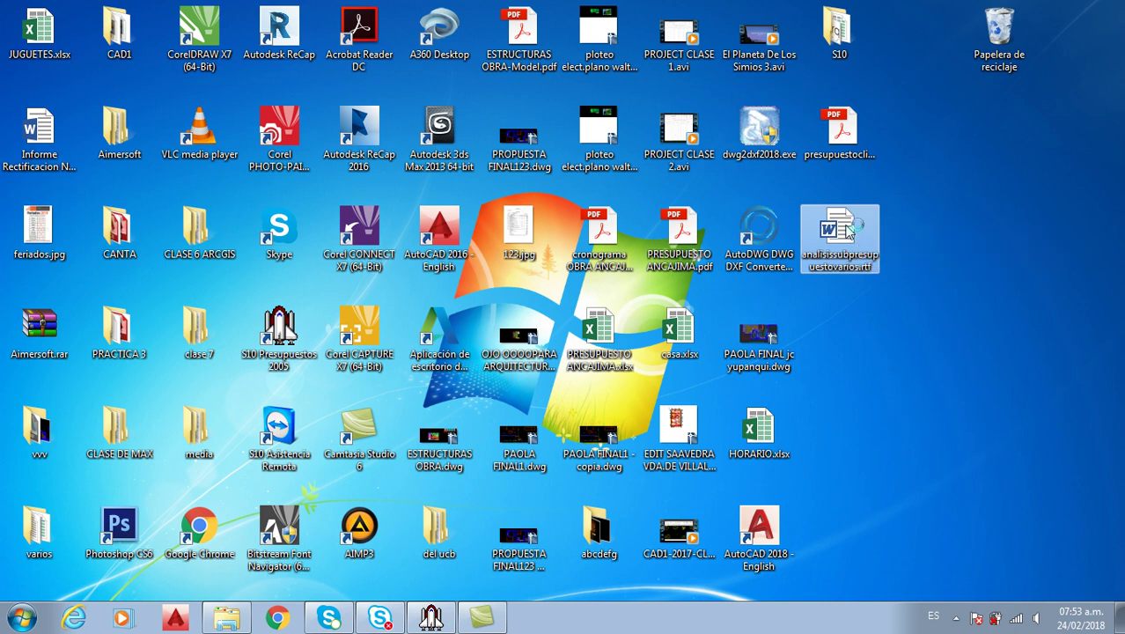
double_click(843, 231)
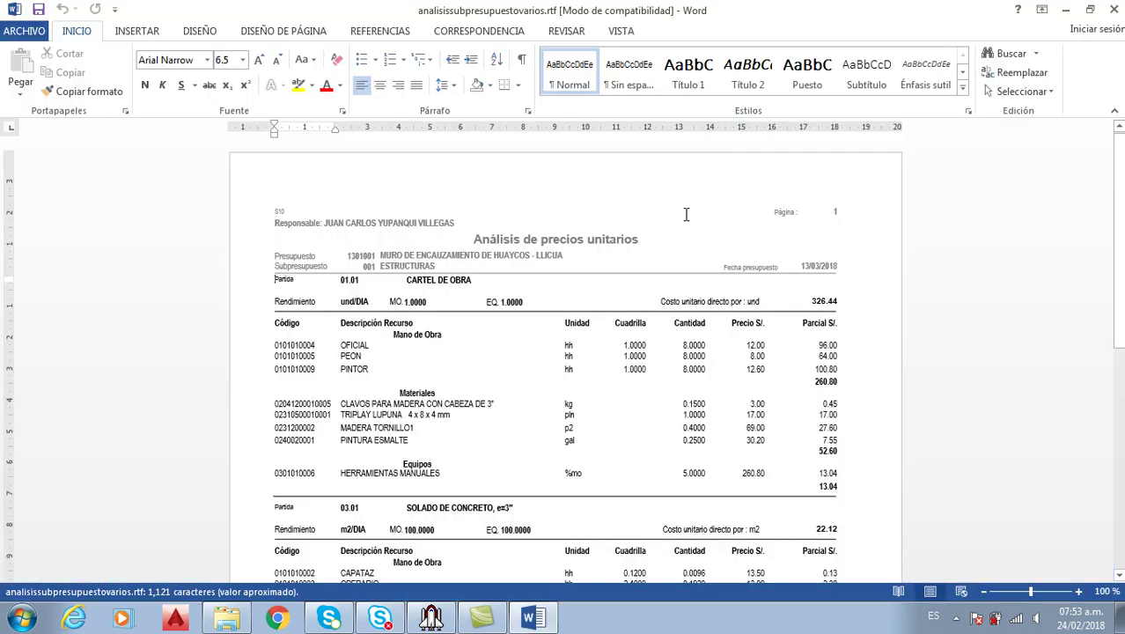
Scroll the RTF in Word from CARTEL DE OBRA down to SOLADO DE CONCRETO's equipment and back
scroll(687, 215, down, 9)
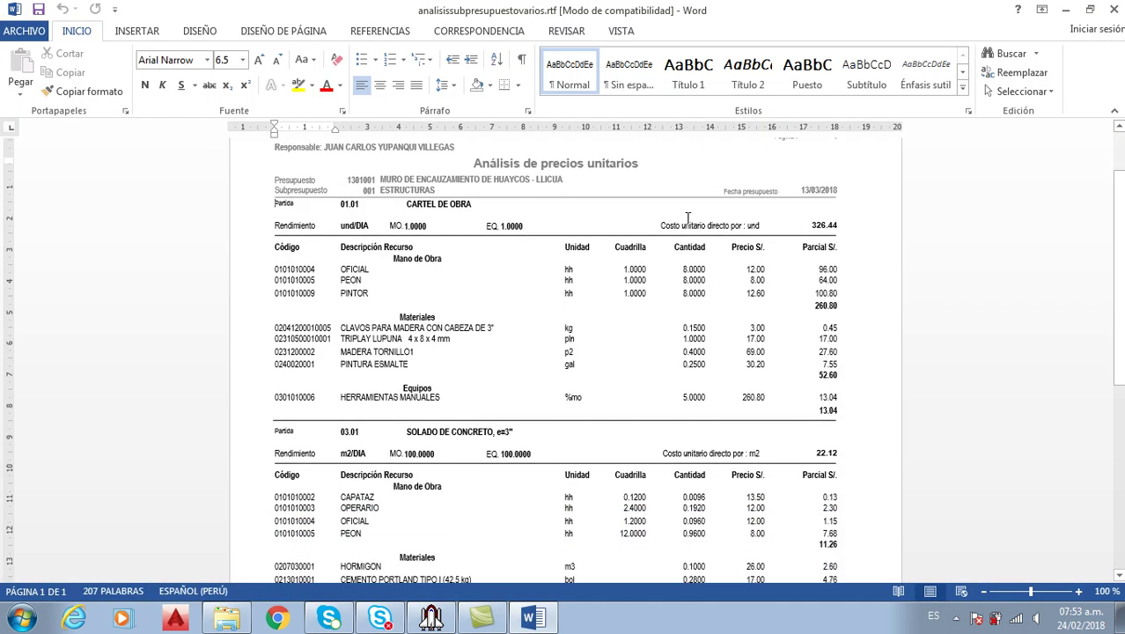
scroll(690, 226, up, 9)
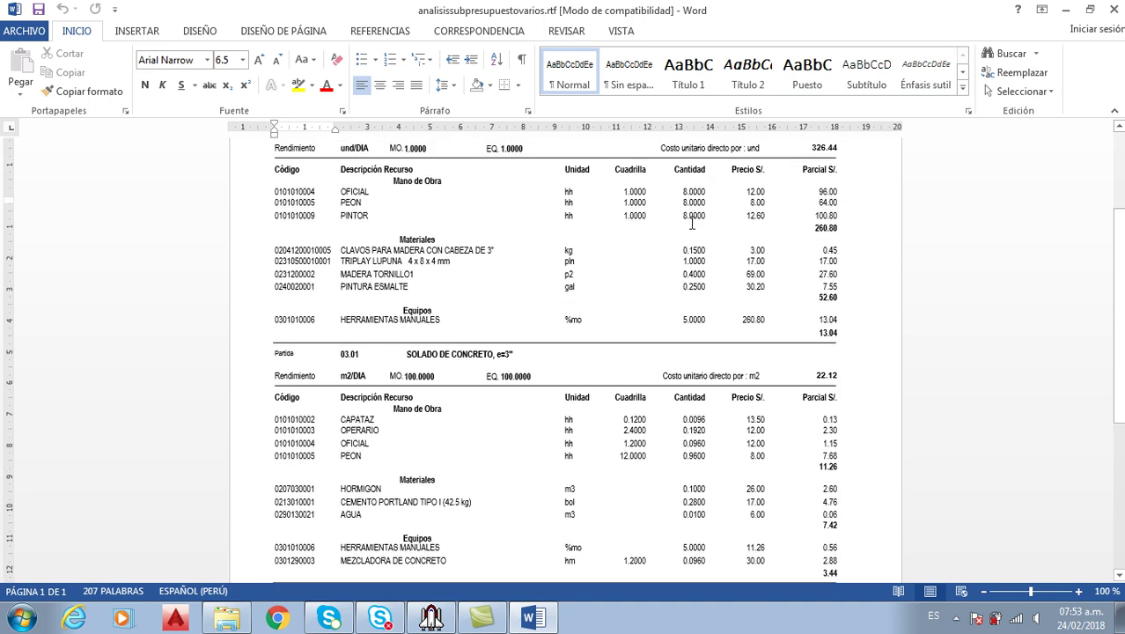
scroll(692, 225, down, 6)
scroll(692, 223, down, 2)
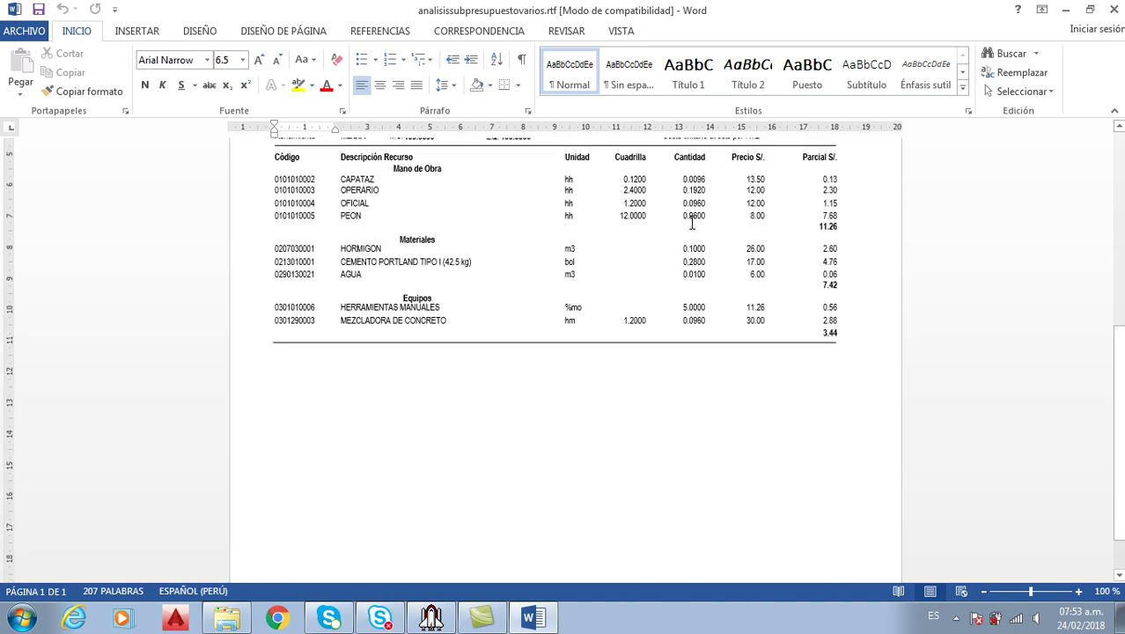
scroll(808, 170, up, 7)
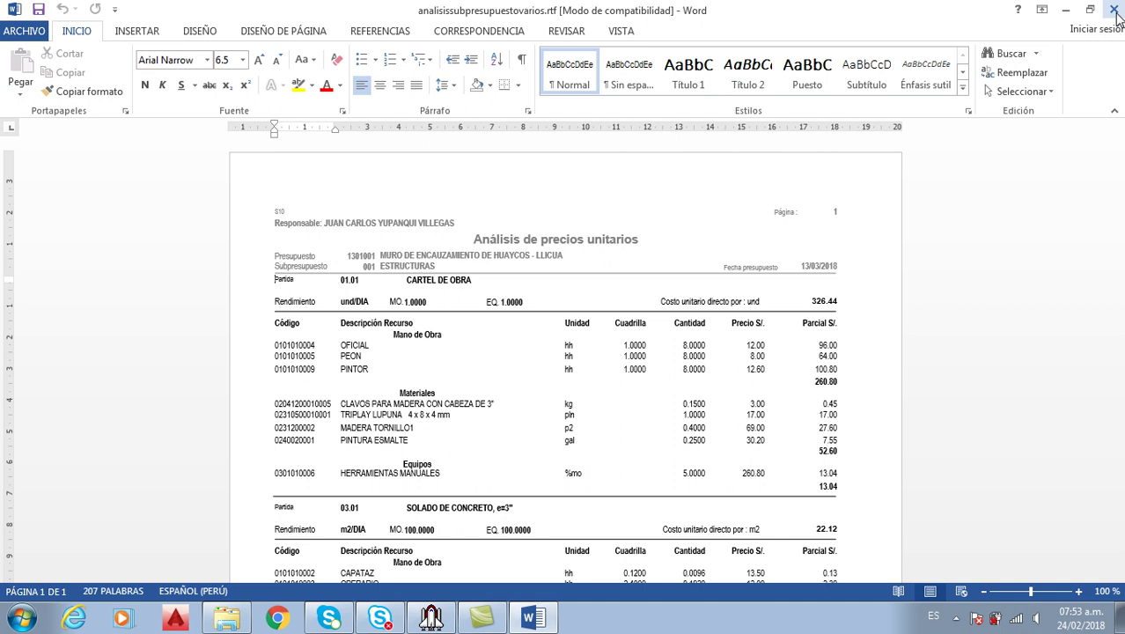
Close Word and restore the S10 Presupuestos window from the taskbar
click(1113, 10)
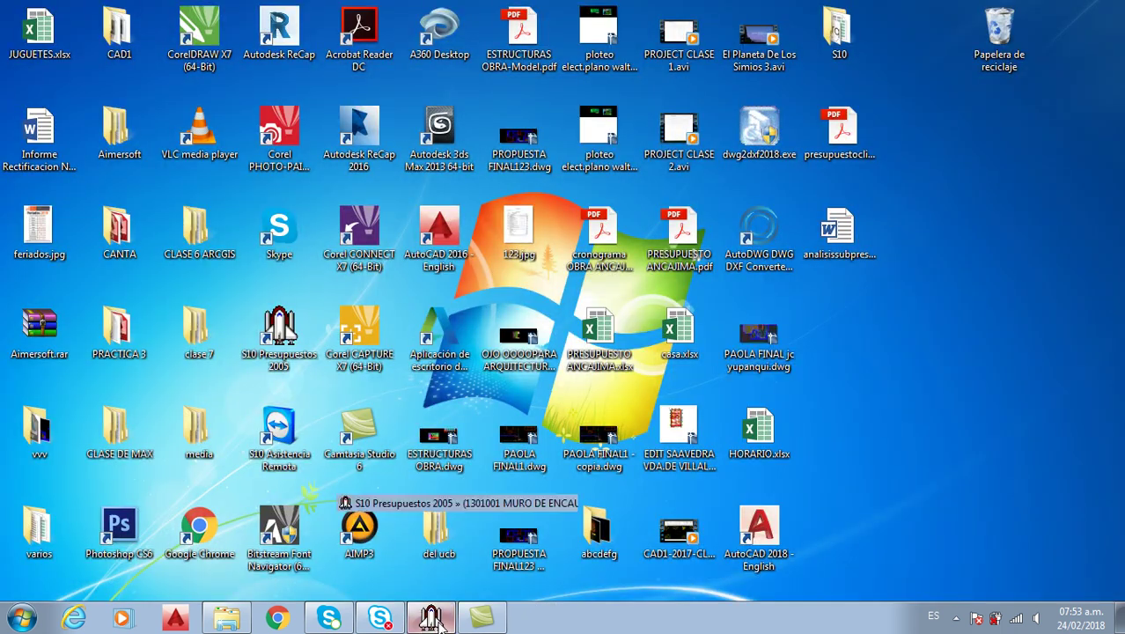
click(433, 619)
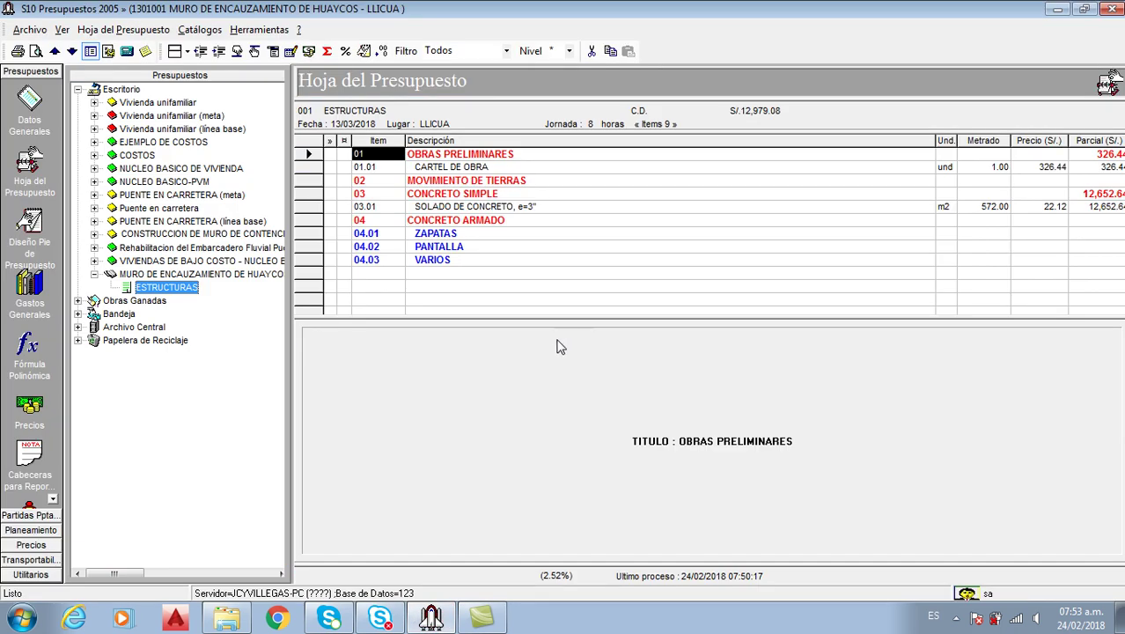